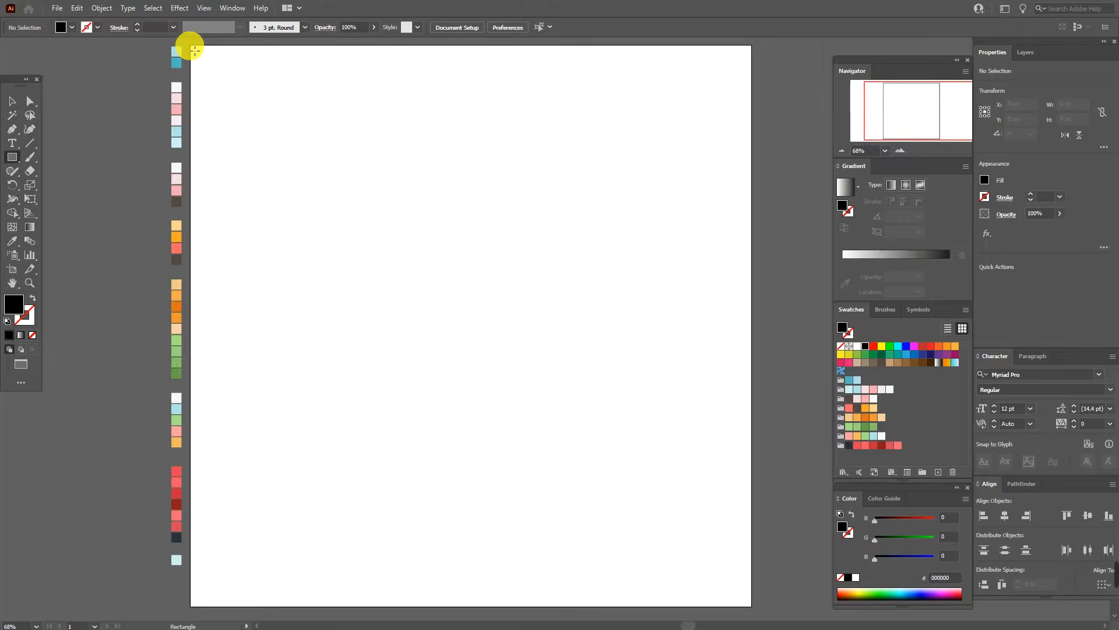
Draw a square of about 999 px covering the artboard and fill it with a linear gradient from light blue acdce9 to teal 4eb4c3
left_click_drag(194, 51, 717, 609)
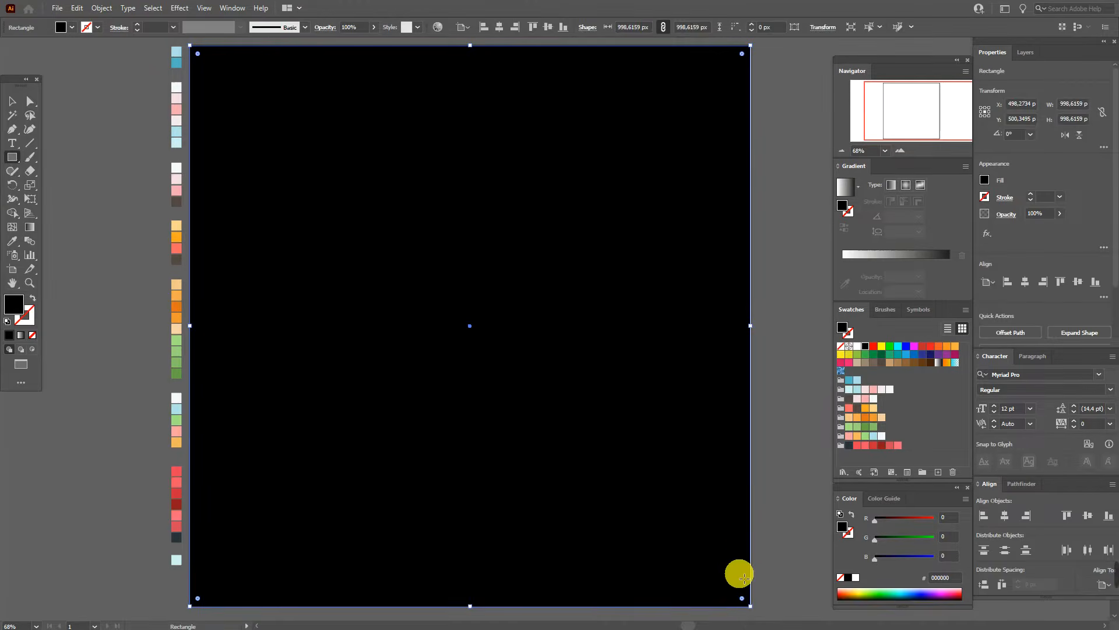
left_click(890, 186)
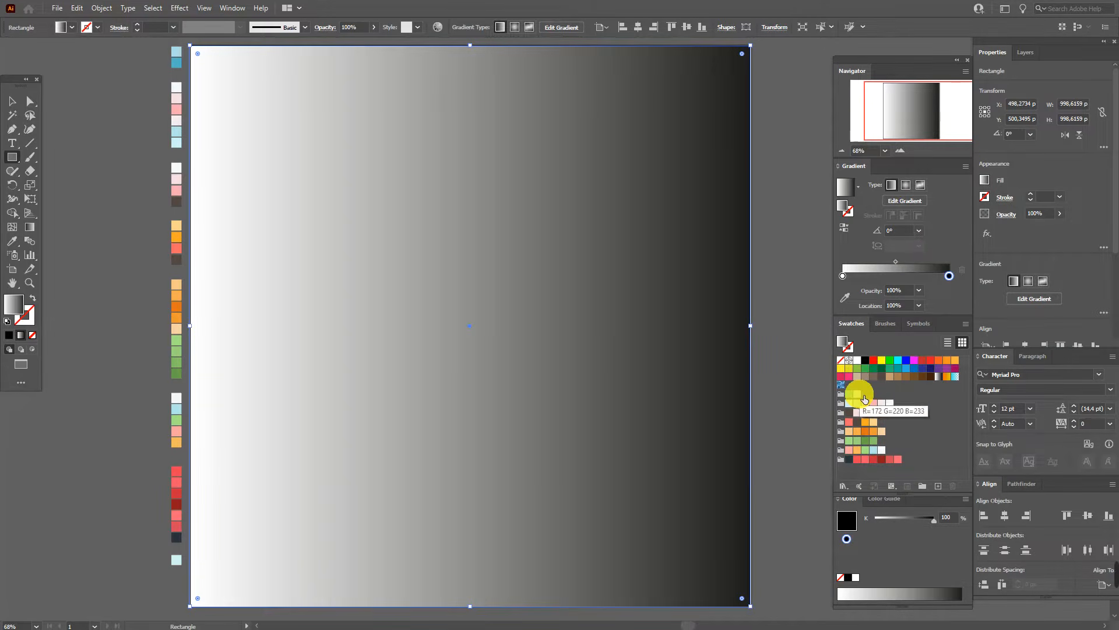
left_click_drag(864, 399, 842, 275)
left_click_drag(849, 394, 912, 324)
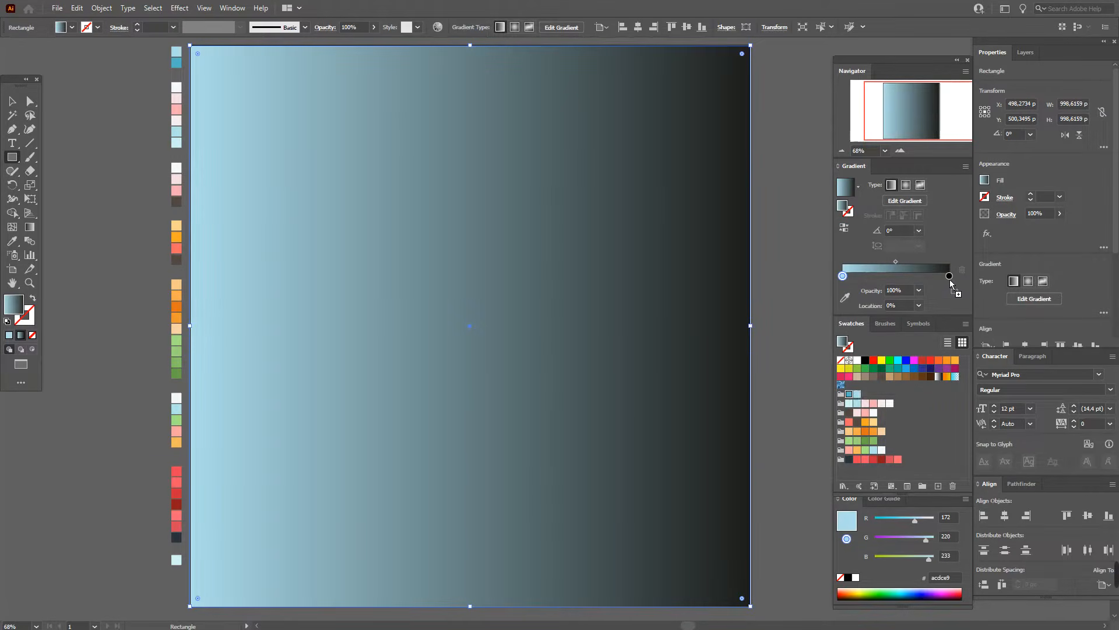
left_click_drag(951, 281, 949, 276)
Set the background square's gradient angle to 45°
left_click(893, 230)
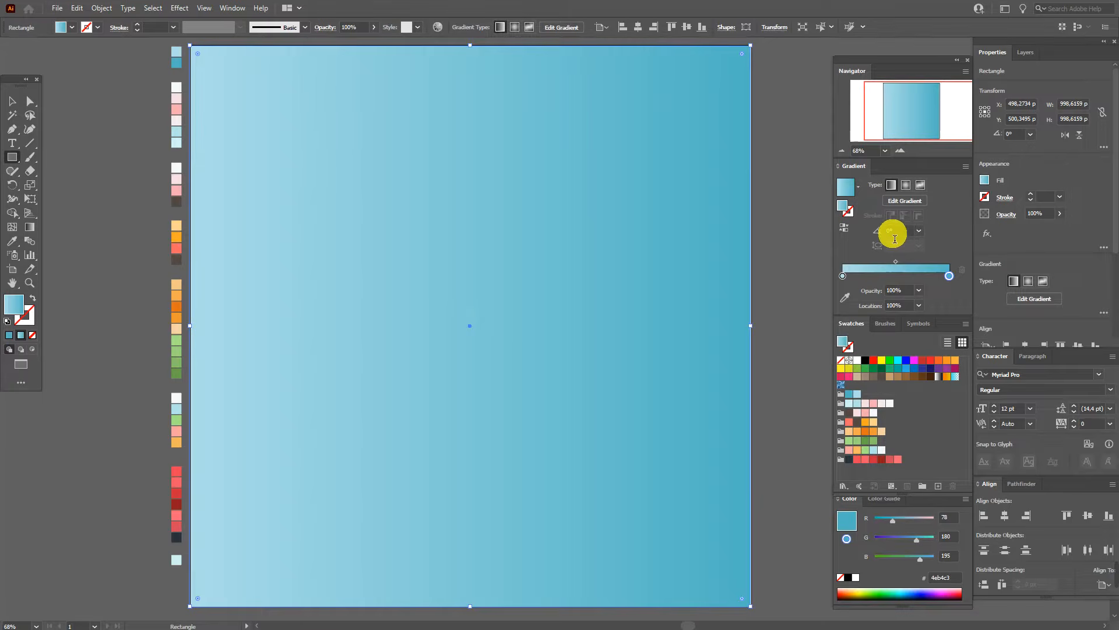
type("45")
key("Return")
Run the background gradient diagonally from the artboard's upper-left corner to just beyond its lower-right corner, then deselect the square
left_click(30, 226)
mouse_move(193, 51)
left_mouse_down()
mouse_move(632, 474)
mouse_move(766, 623)
mouse_move(767, 595)
left_mouse_up()
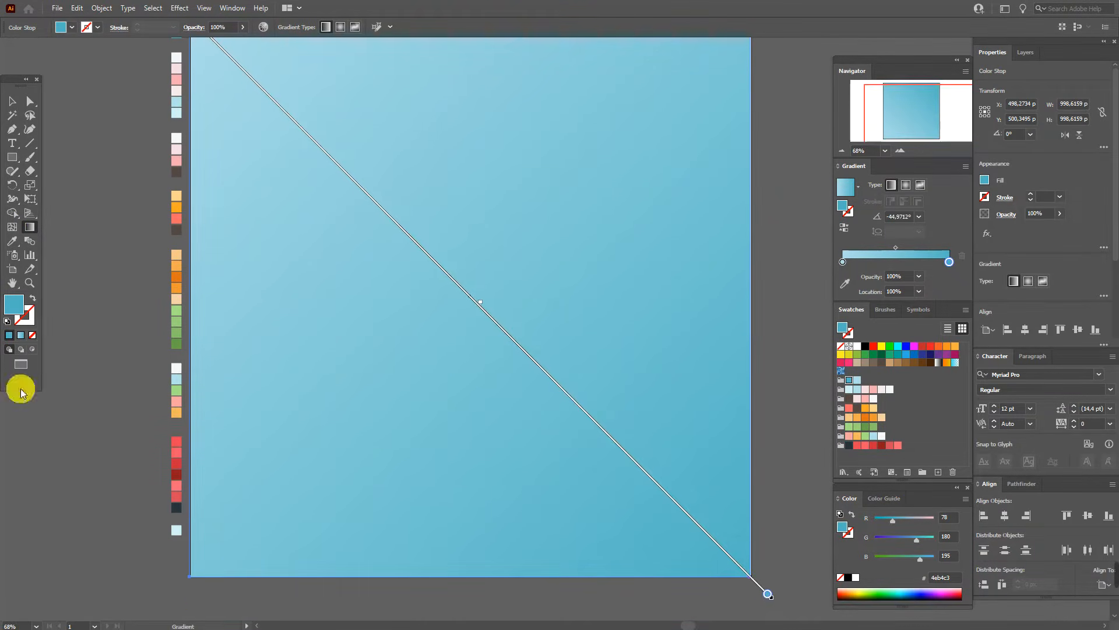
left_click(12, 283)
left_click_drag(420, 333, 421, 366)
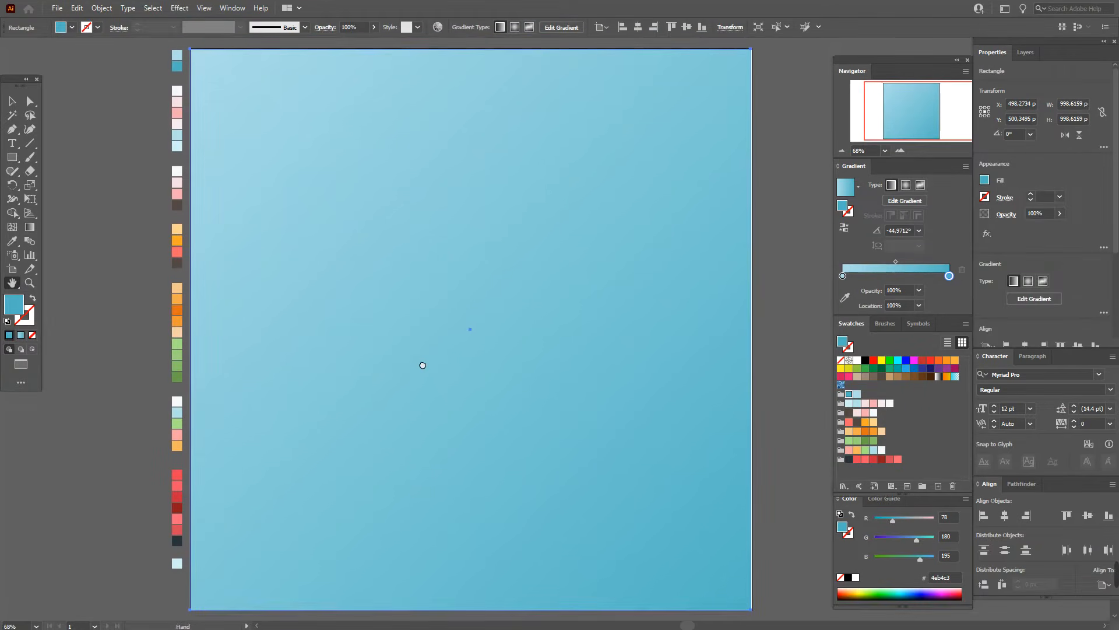
left_click(11, 102)
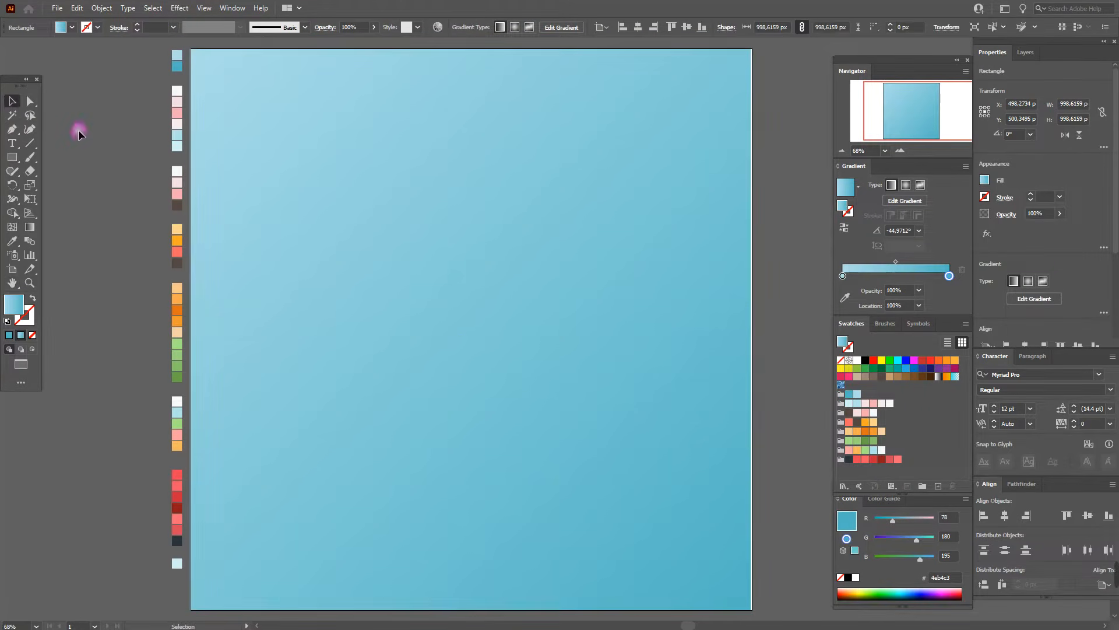
left_click(77, 130)
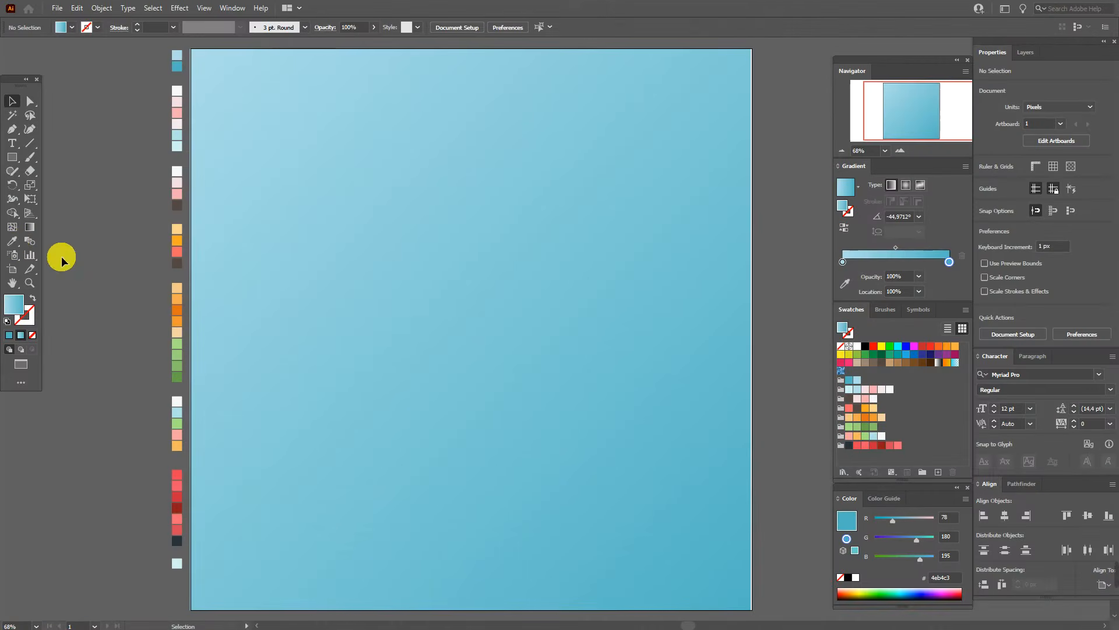
Draw a light blue b0e2e9 rectangle of about 998 by 349 px across the lower third of the artboard
left_click(13, 241)
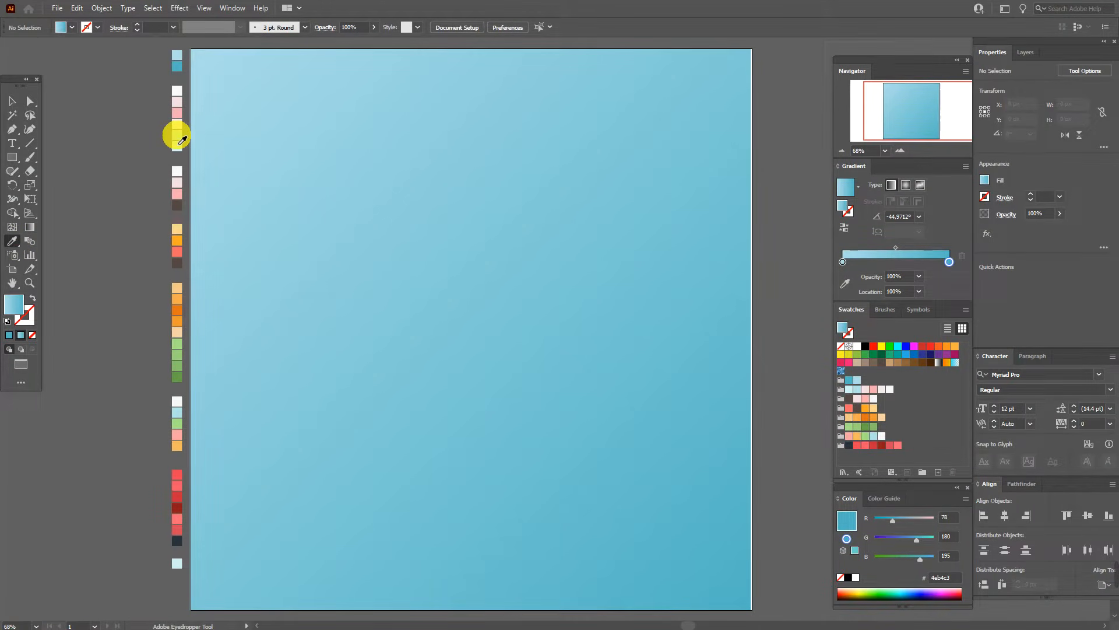
left_click(180, 142)
left_click(15, 161)
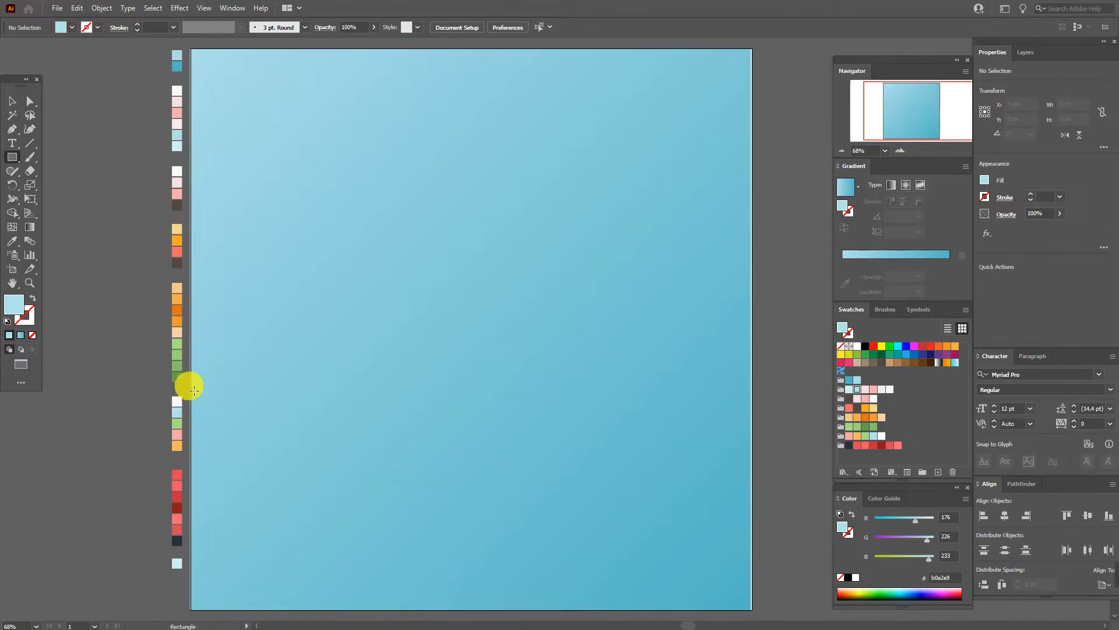
left_click_drag(195, 418, 757, 615)
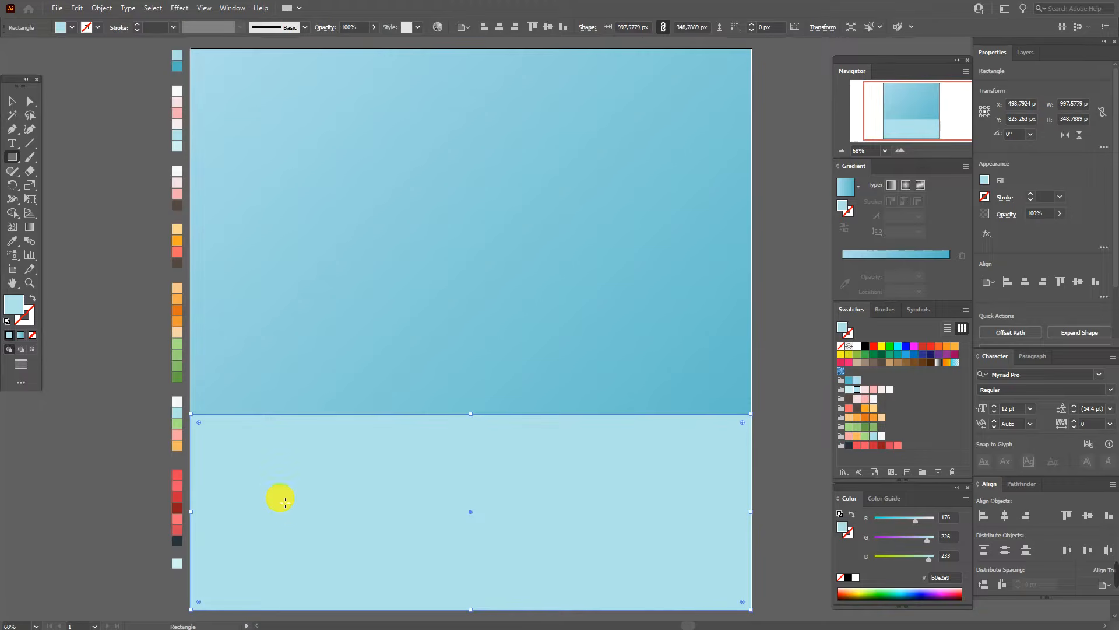
key("ctrl+shift+a")
Draw a row of ten overlapping light blue circles of varying sizes, up to about 193 px, along the rectangle's upper edge
left_click_drag(27, 159, 58, 182)
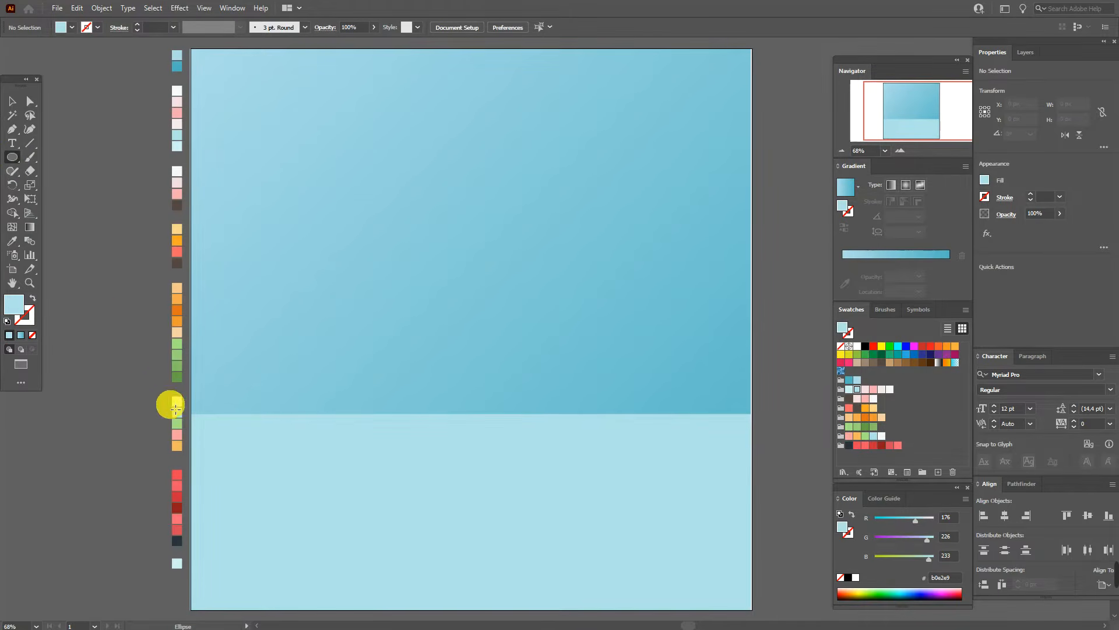
left_click_drag(169, 364, 242, 448)
mouse_move(253, 410)
left_mouse_down()
mouse_move(238, 391)
mouse_move(296, 433)
mouse_move(355, 416)
mouse_move(364, 440)
left_mouse_up()
left_click_drag(353, 383, 397, 427)
left_click_drag(392, 339, 496, 443)
left_click_drag(488, 389, 538, 438)
left_click_drag(524, 361, 602, 439)
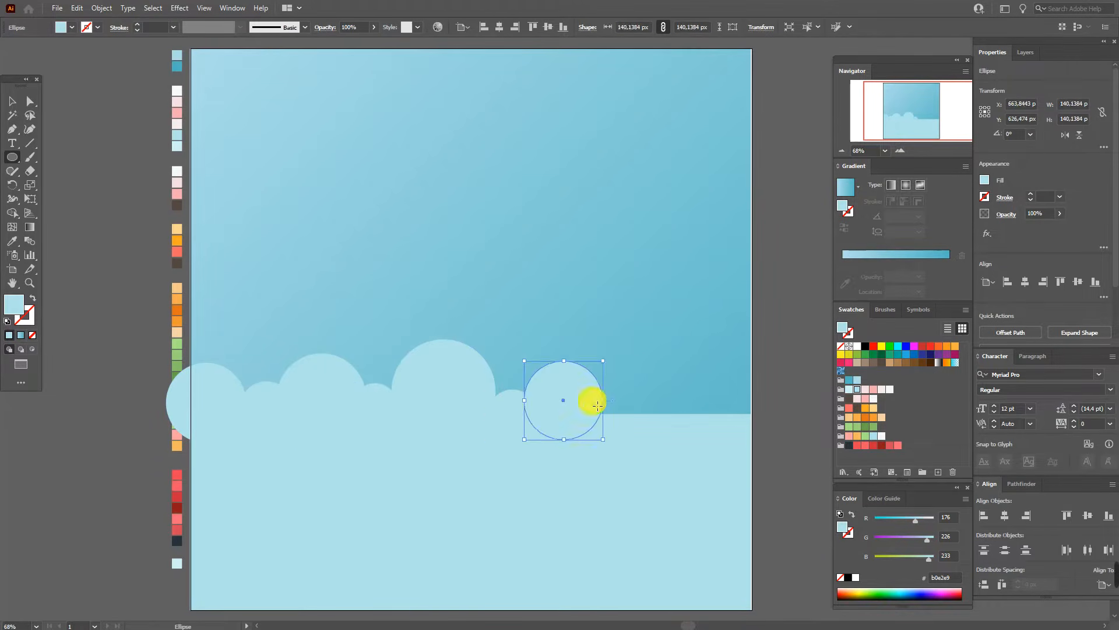
left_click_drag(593, 384, 645, 435)
left_click_drag(635, 365, 692, 421)
mouse_move(677, 338)
left_mouse_down()
mouse_move(758, 453)
mouse_move(753, 440)
left_mouse_up()
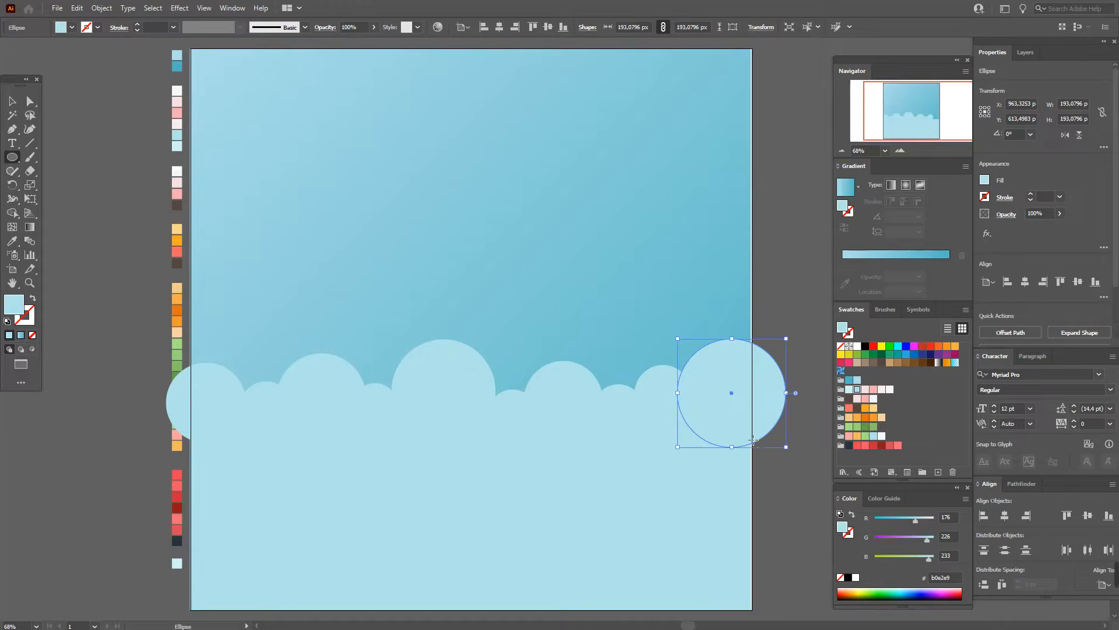
Unite the ten light blue circles and the rectangle beneath them into one cloud shape with Pathfinder
left_click(11, 101)
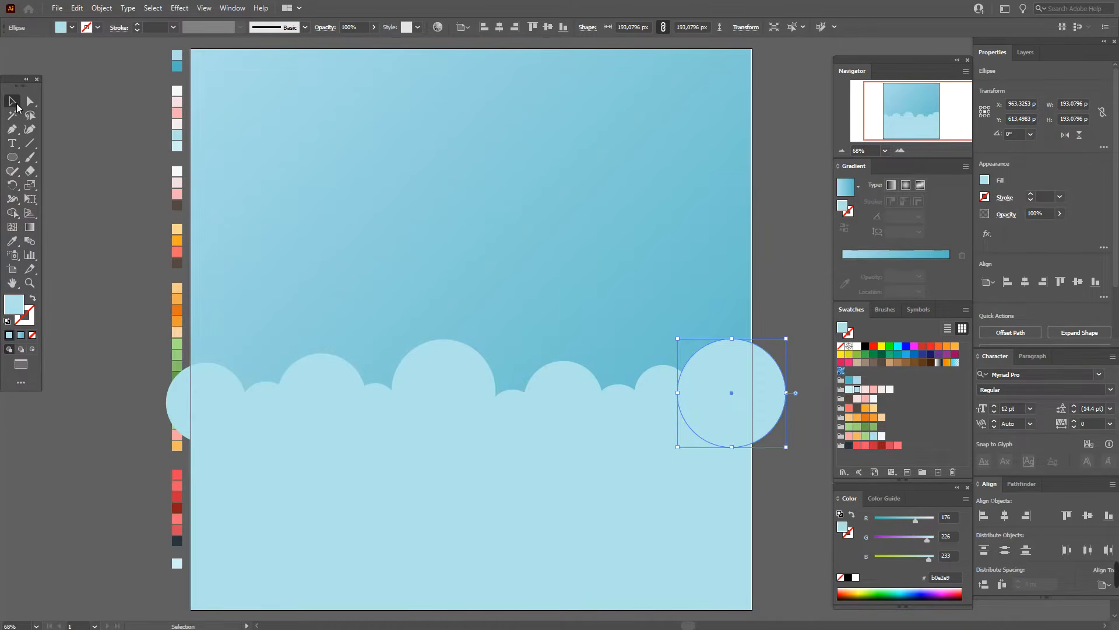
left_click(234, 401, "shift")
left_click(273, 401, "shift")
left_click(321, 399, "shift")
left_click(375, 404, "shift")
left_click(459, 387, "shift")
left_click(512, 408, "shift")
left_click(563, 401, "shift")
left_click(618, 407, "shift")
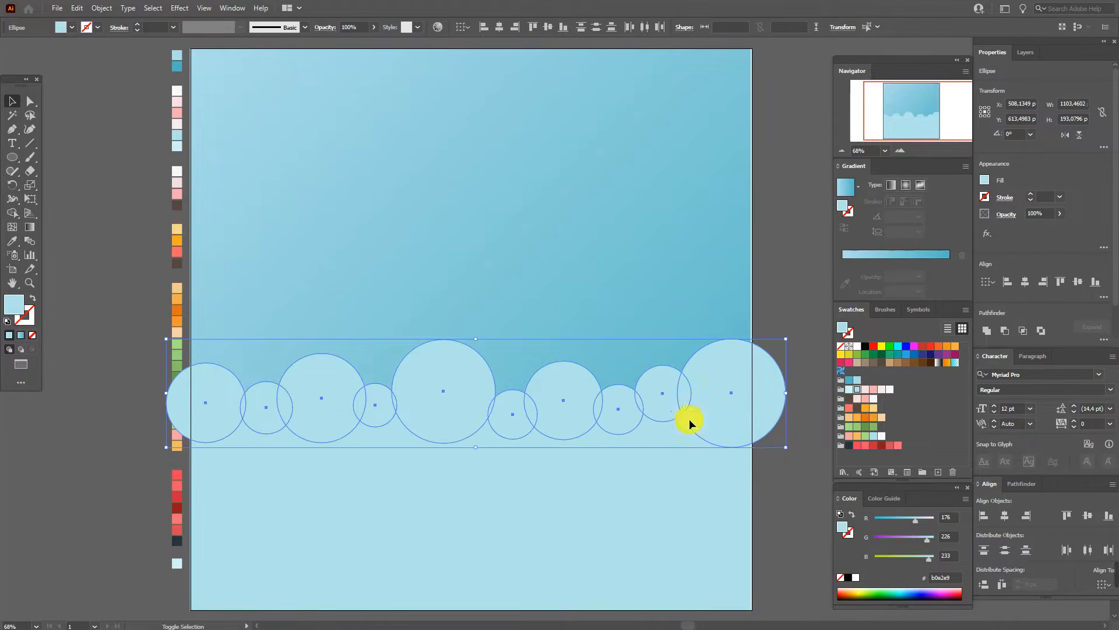
left_click(1034, 482)
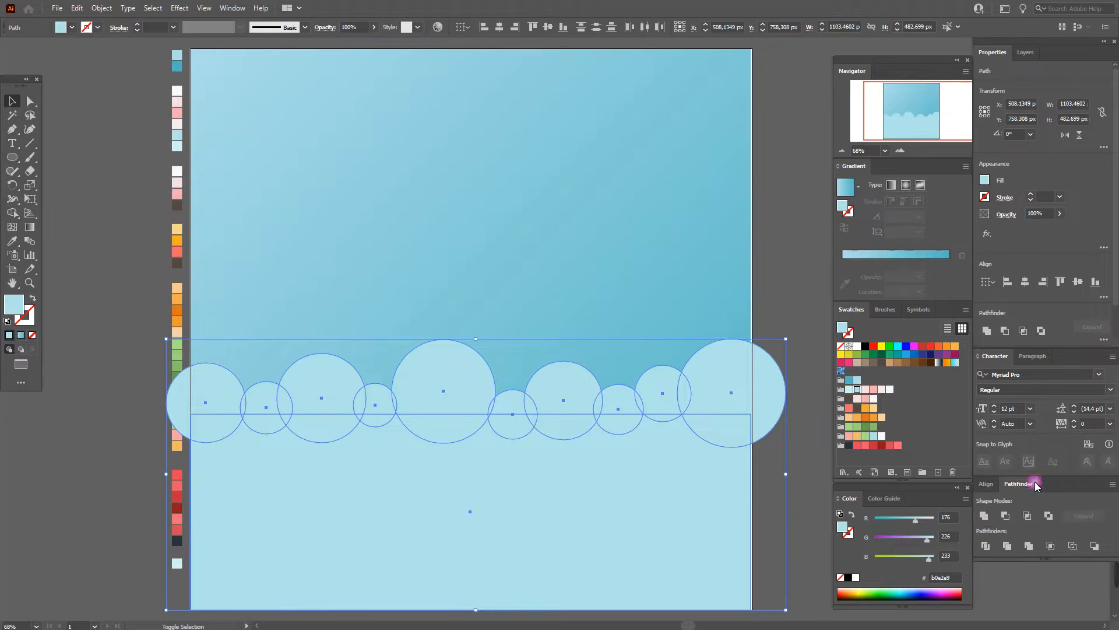
left_click(984, 516)
left_click(810, 462)
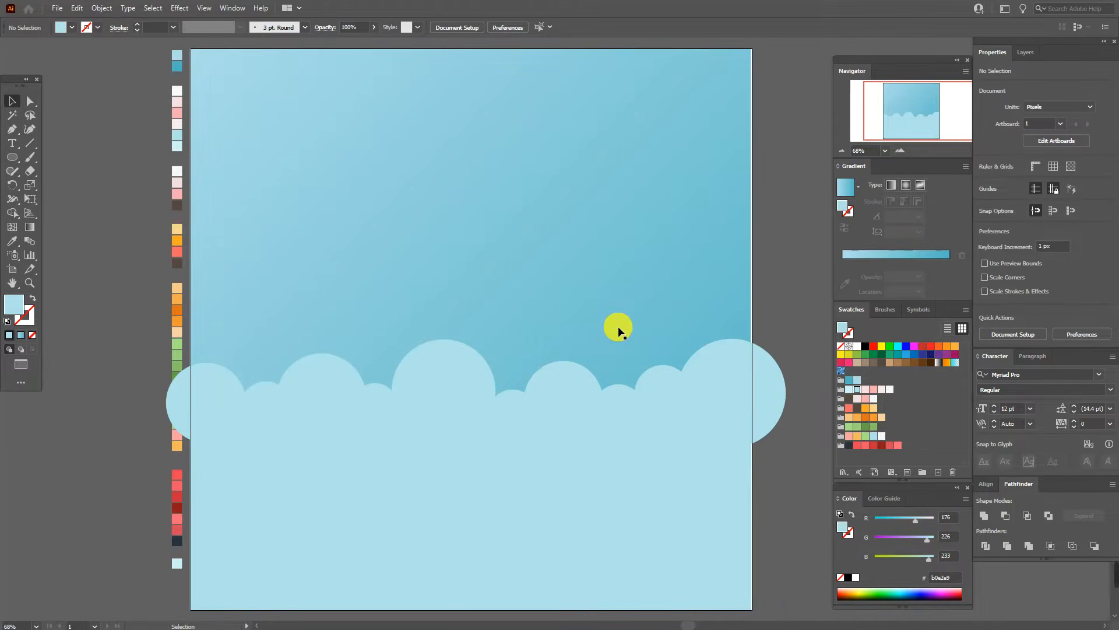
Trim the light blue cloud shape to the artboard by intersecting it with a copy of the gradient square
left_click(618, 327)
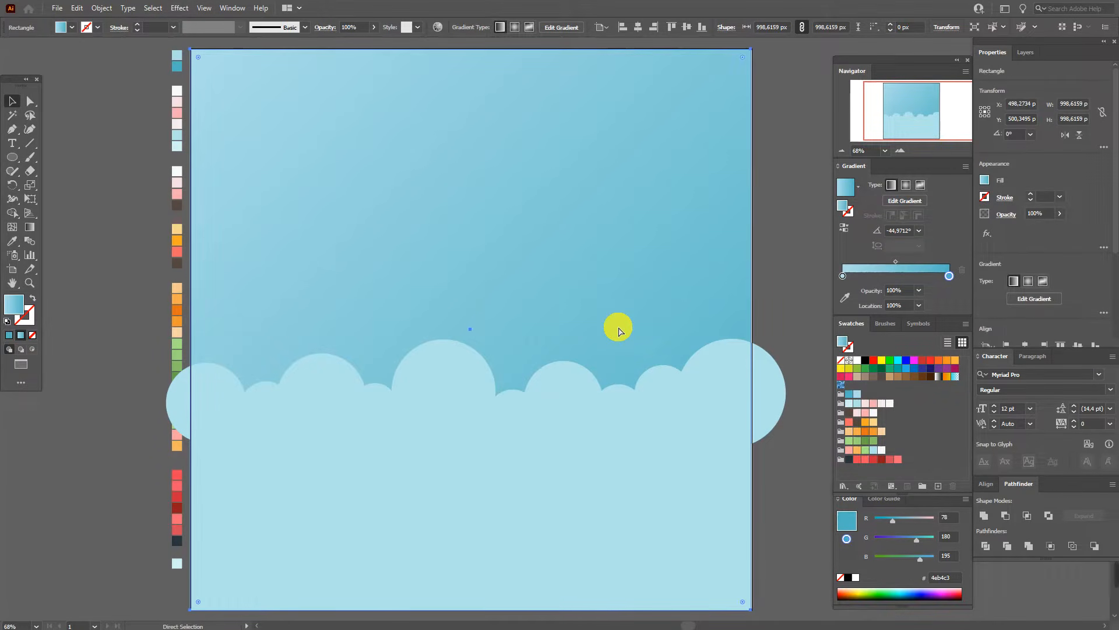
left_click(706, 403, "shift")
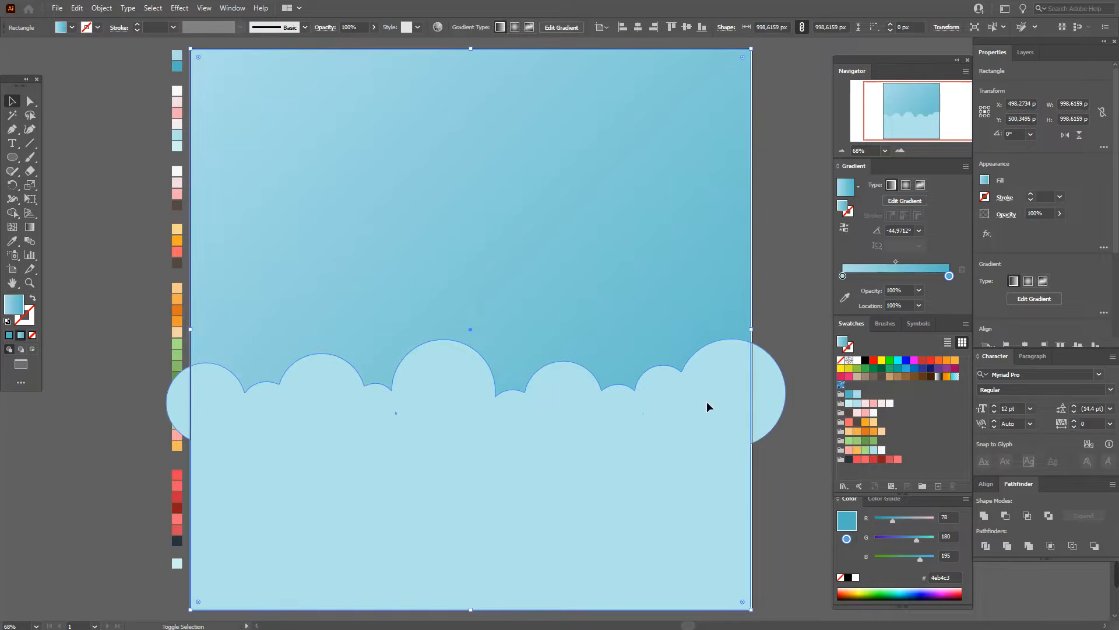
left_click(707, 401, "shift")
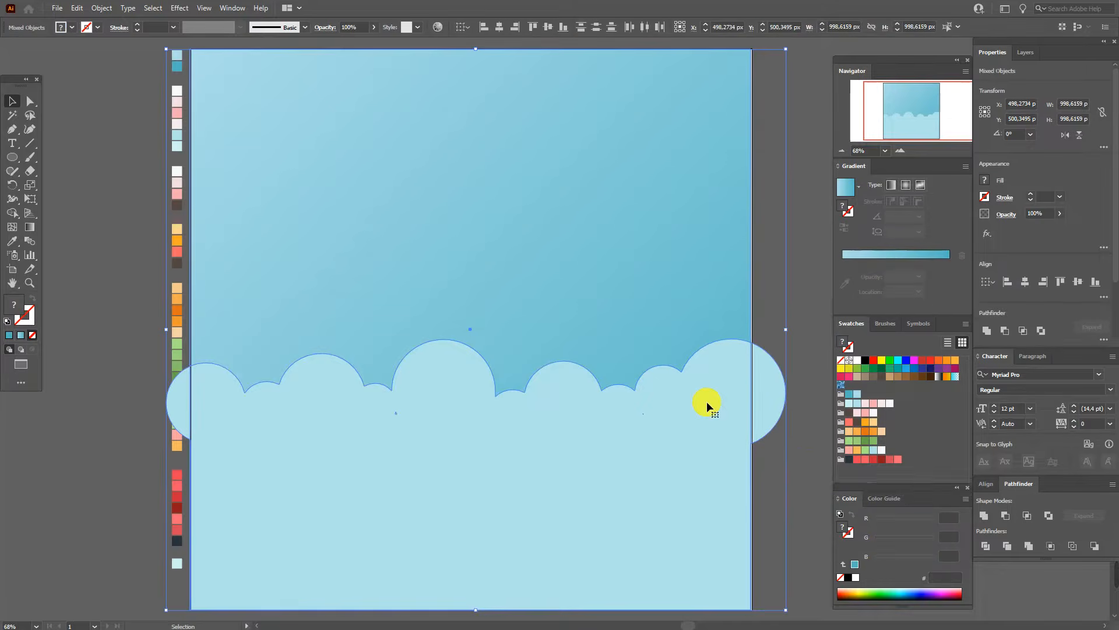
left_click(1029, 519)
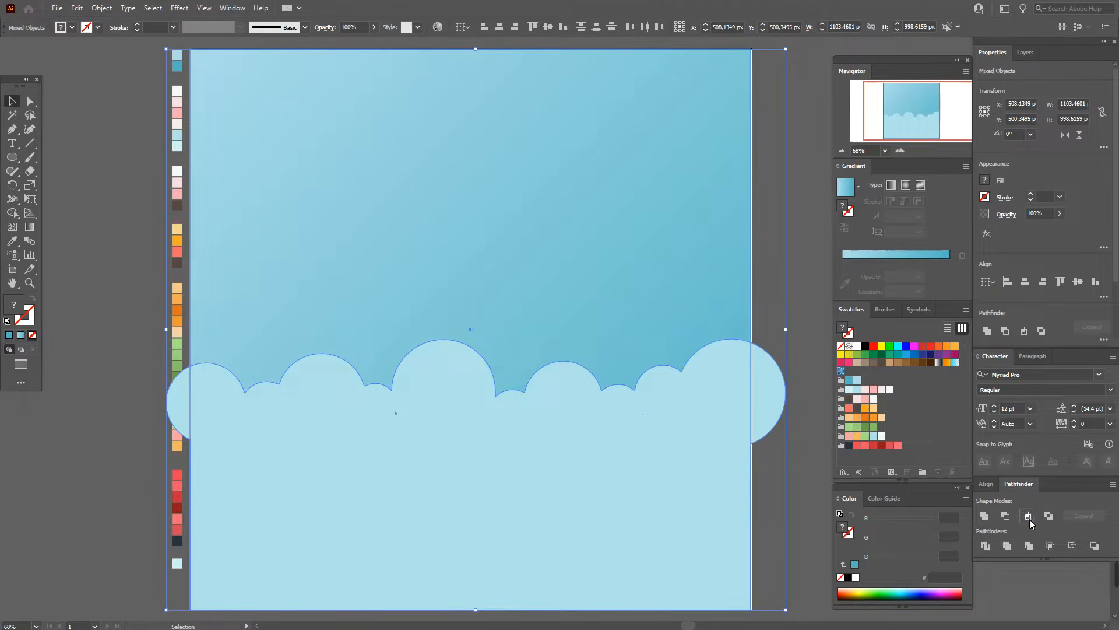
left_click(768, 437)
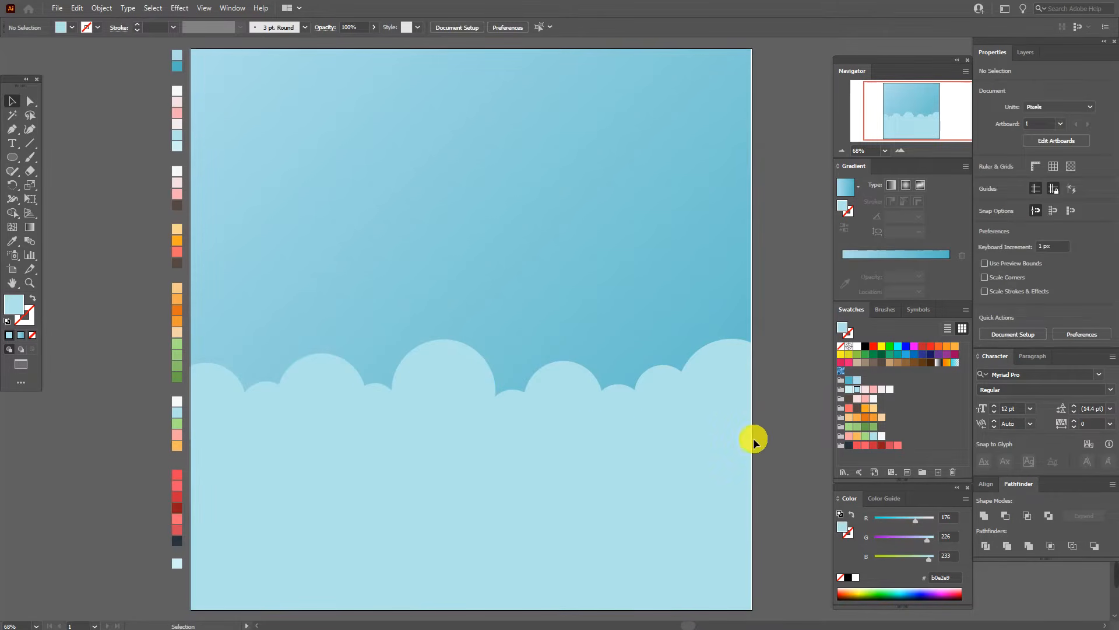
Draw a pale pink f5dce1 rectangle of about 1001 by 244 px across the bottom of the artboard
left_click(16, 249)
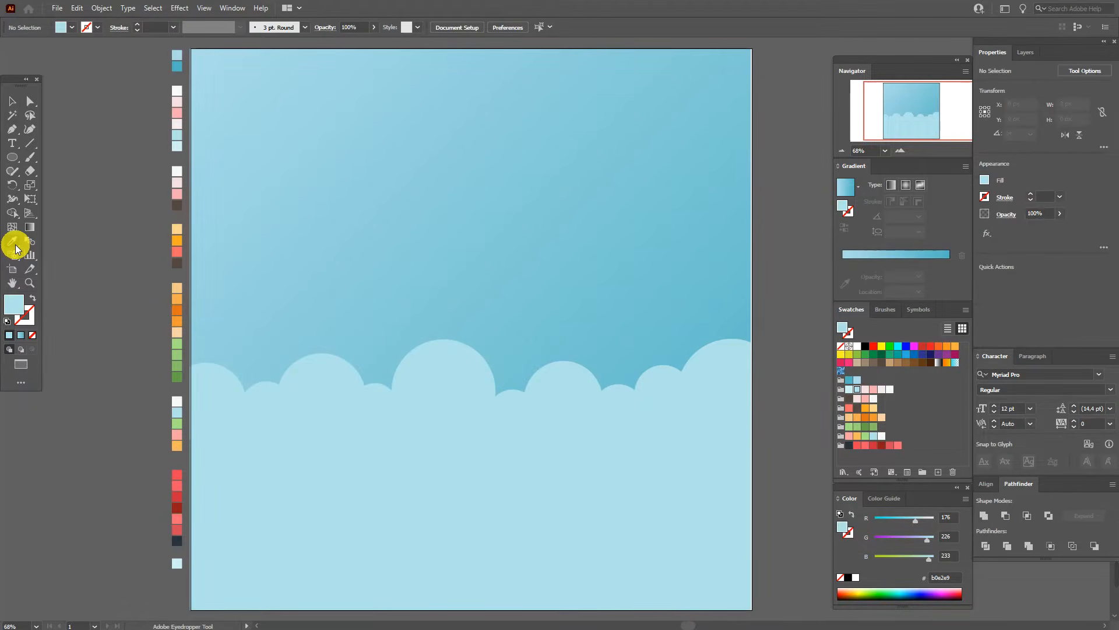
left_click(177, 103)
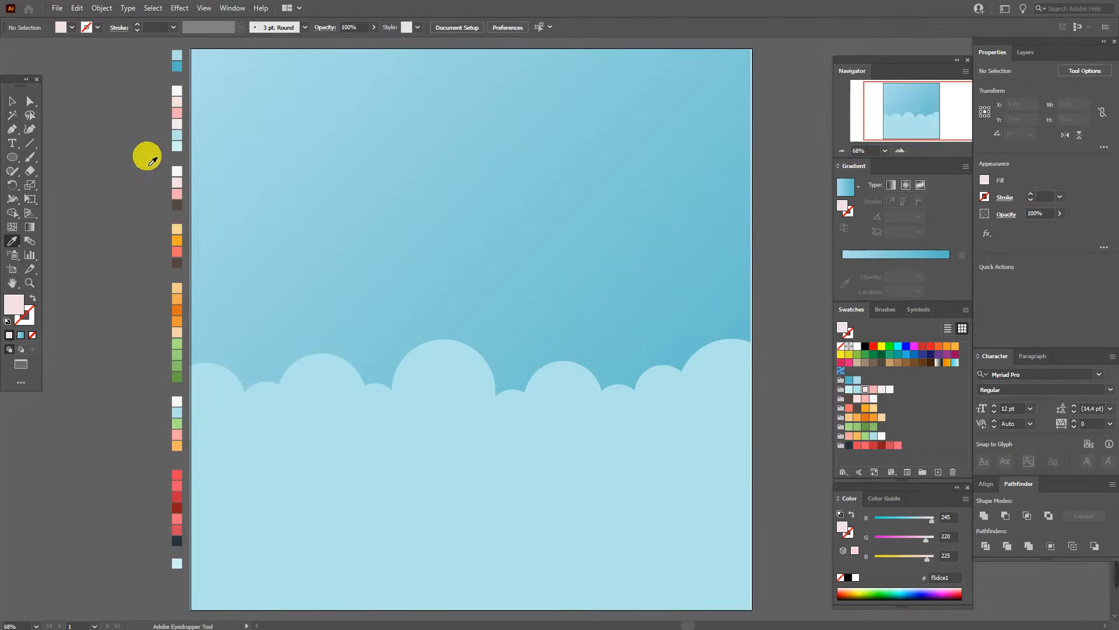
left_click_drag(18, 157, 57, 159)
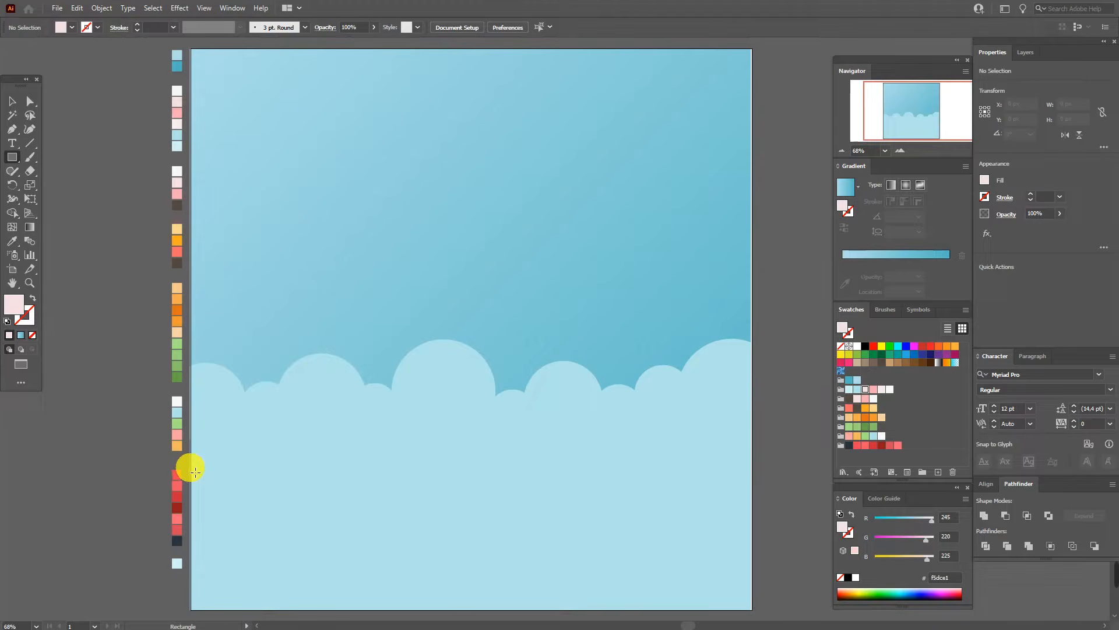
mouse_move(196, 476)
left_mouse_down()
mouse_move(474, 532)
mouse_move(756, 611)
left_mouse_up()
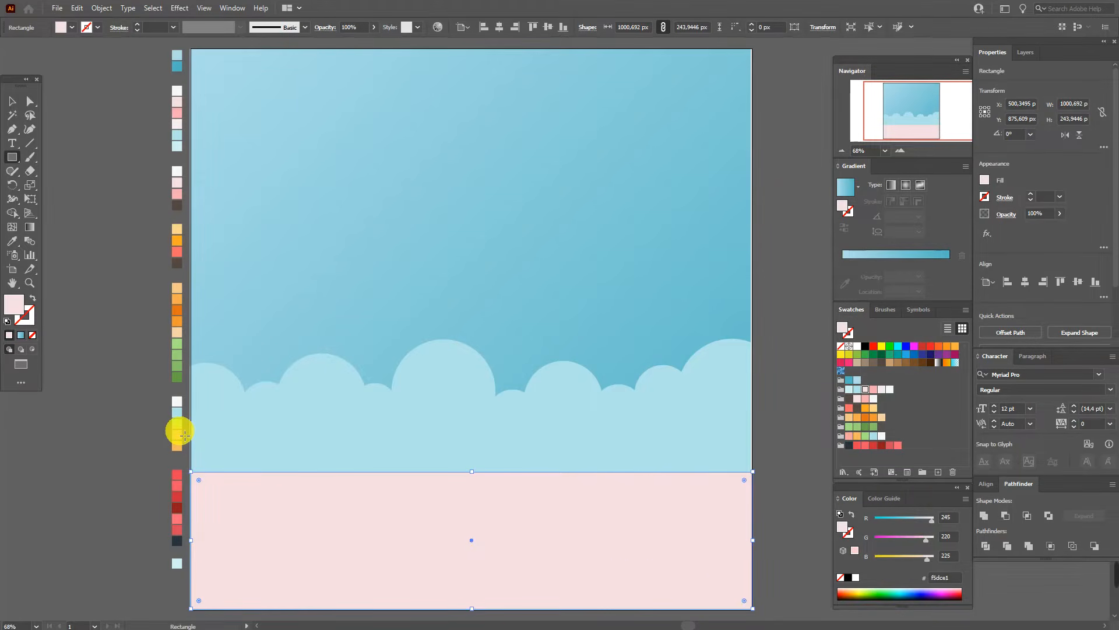
key("ctrl+shift+a")
Draw overlapping pale pink circles of varying sizes along the whole upper edge of the pink rectangle to form a cloud outline
left_click_drag(11, 157, 55, 184)
left_click_drag(174, 430, 252, 500)
left_click_drag(232, 425, 322, 505)
left_click_drag(236, 453, 270, 487)
left_click_drag(305, 430, 364, 488)
left_click_drag(350, 437, 383, 470)
left_click_drag(373, 422, 423, 459)
mouse_move(362, 444)
left_mouse_down()
mouse_move(430, 512)
mouse_move(380, 484)
left_mouse_up()
left_click_drag(414, 442, 474, 500)
left_click_drag(459, 424, 519, 501)
left_click_drag(499, 426, 566, 493)
left_click_drag(561, 423, 635, 501)
mouse_move(616, 412)
left_mouse_down()
mouse_move(667, 462)
mouse_move(678, 494)
left_mouse_up()
left_click_drag(662, 418, 704, 473)
left_click_drag(699, 416, 738, 453)
left_click_drag(731, 401, 770, 440)
left_click_drag(703, 434, 781, 512)
left_click_drag(677, 454, 718, 495)
Reposition several of the pale pink circles to refine the bumpy outline of the pink cloud
key("v")
left_click_drag(417, 447, 431, 444)
left_click_drag(291, 463, 254, 469)
left_click(253, 434)
left_click_drag(490, 448, 448, 497)
key("l")
key("v")
left_click_drag(484, 423, 484, 431)
left_click_drag(351, 479, 352, 464)
left_click(357, 468, "shift")
left_click(196, 450)
left_click(115, 437)
left_click_drag(419, 445, 449, 443)
Unite all the pale pink circles and the pink rectangle into one cloud shape with Pathfinder
left_click(297, 474)
left_click(211, 467, "shift")
left_click(252, 446, "shift")
left_click(296, 466, "shift")
left_click(334, 446, "shift")
left_click(388, 437, "shift")
left_click(398, 478, "shift")
left_click(445, 462, "shift")
left_click(481, 459, "shift")
left_click(480, 426, "shift")
left_click(529, 449, "shift")
left_click(596, 461, "shift")
left_click(644, 433, "shift")
left_click(688, 444, "shift")
left_click(723, 437, "shift")
left_click(604, 533, "shift")
left_click(985, 515)
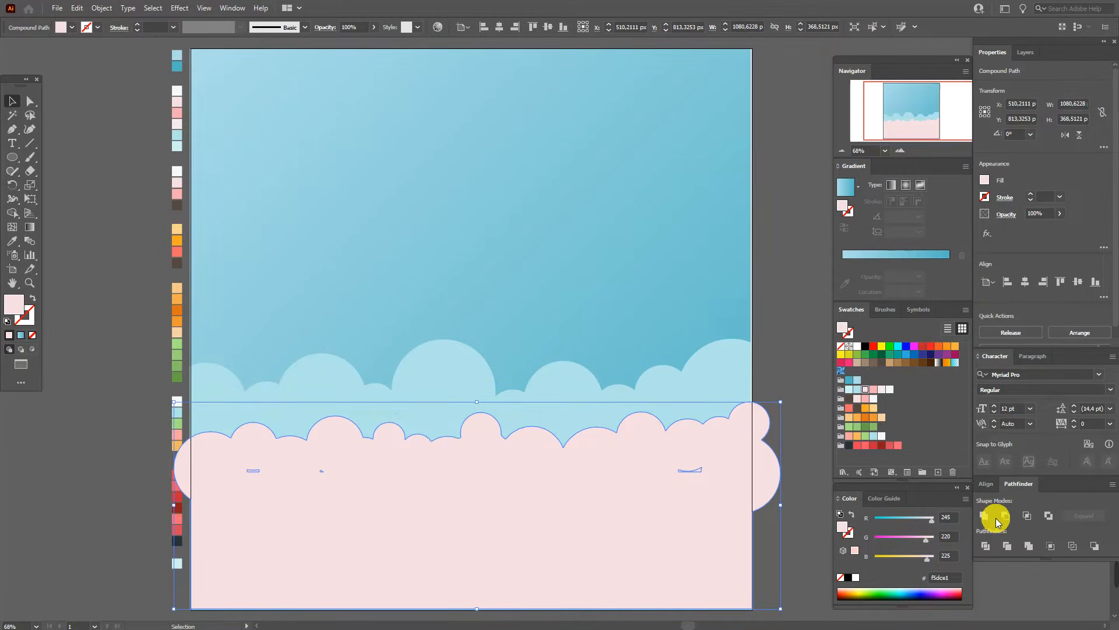
Trim the pink cloud shape to the artboard by intersecting it with a copy of the gradient square
left_click(463, 316)
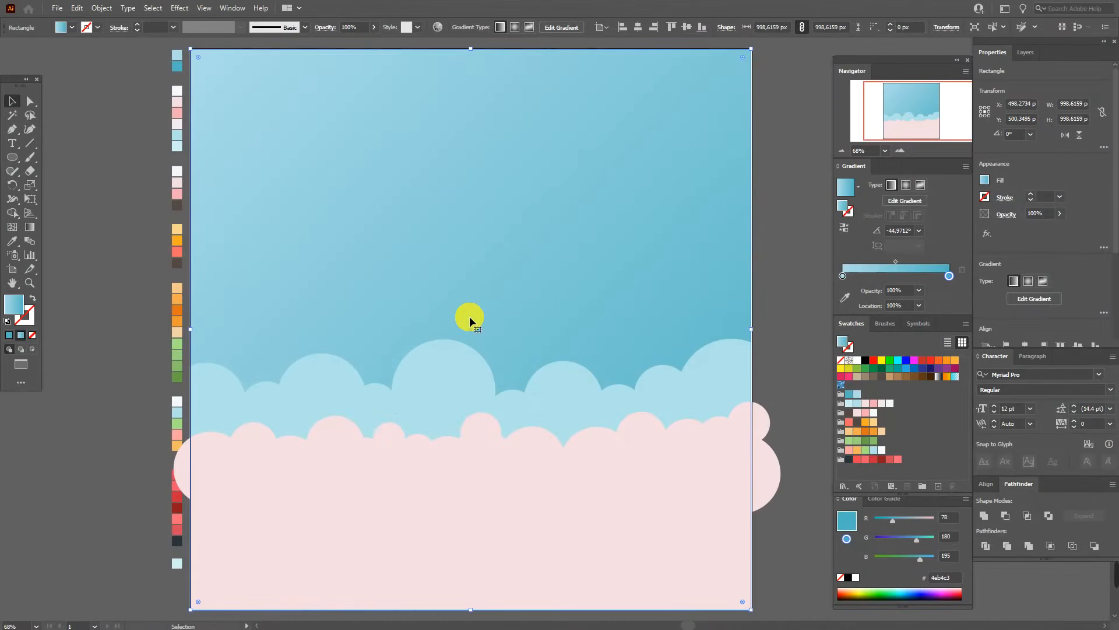
key("v")
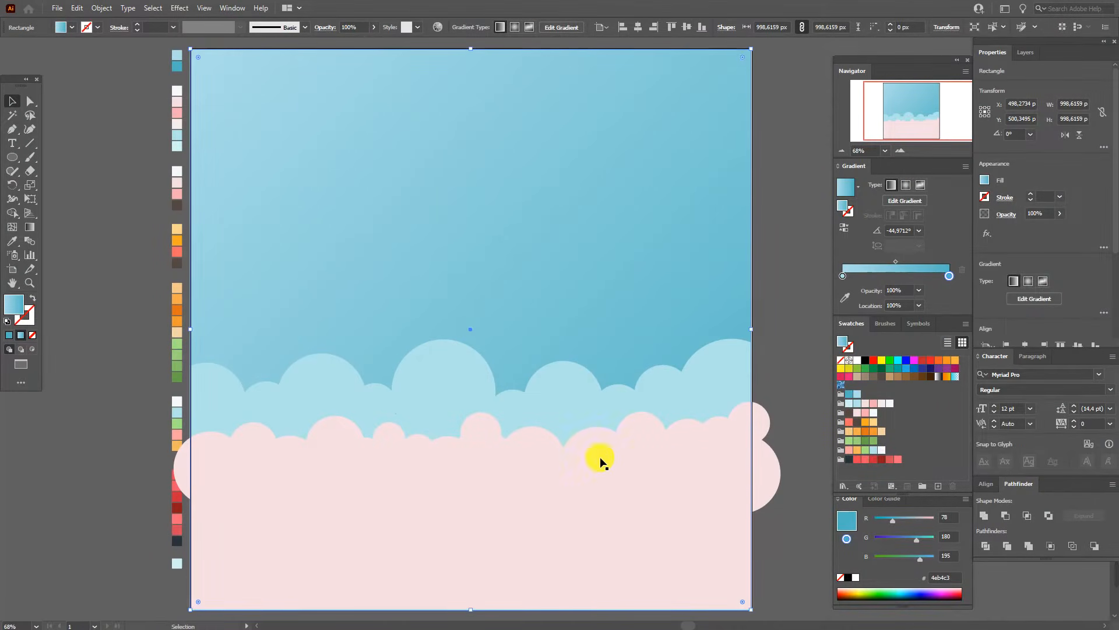
left_click(667, 516, "shift")
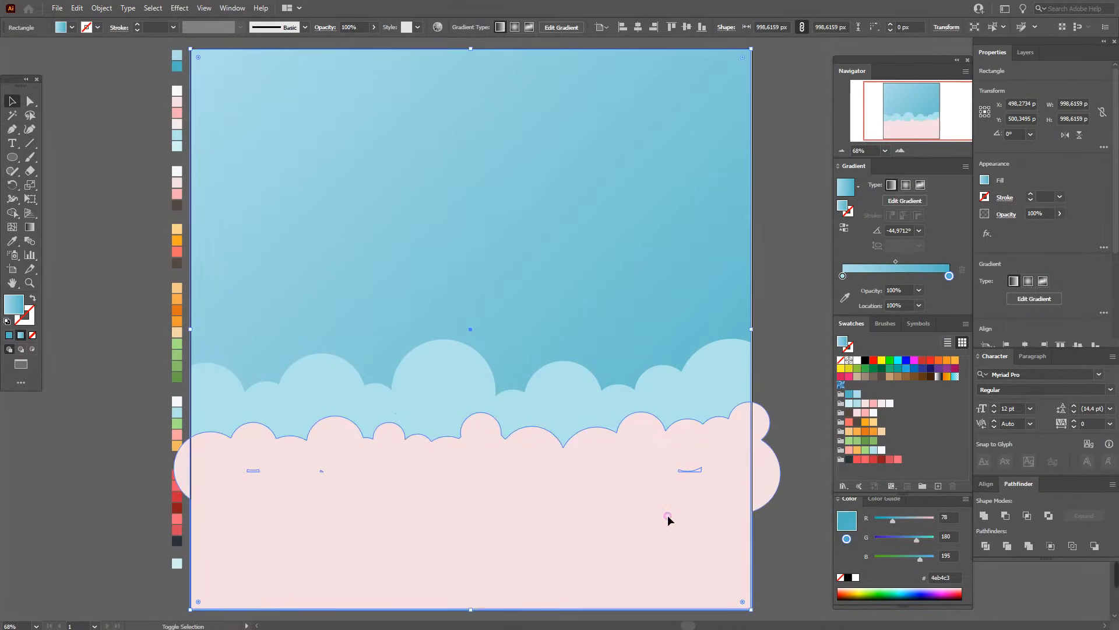
left_click(1030, 518)
left_click(782, 410)
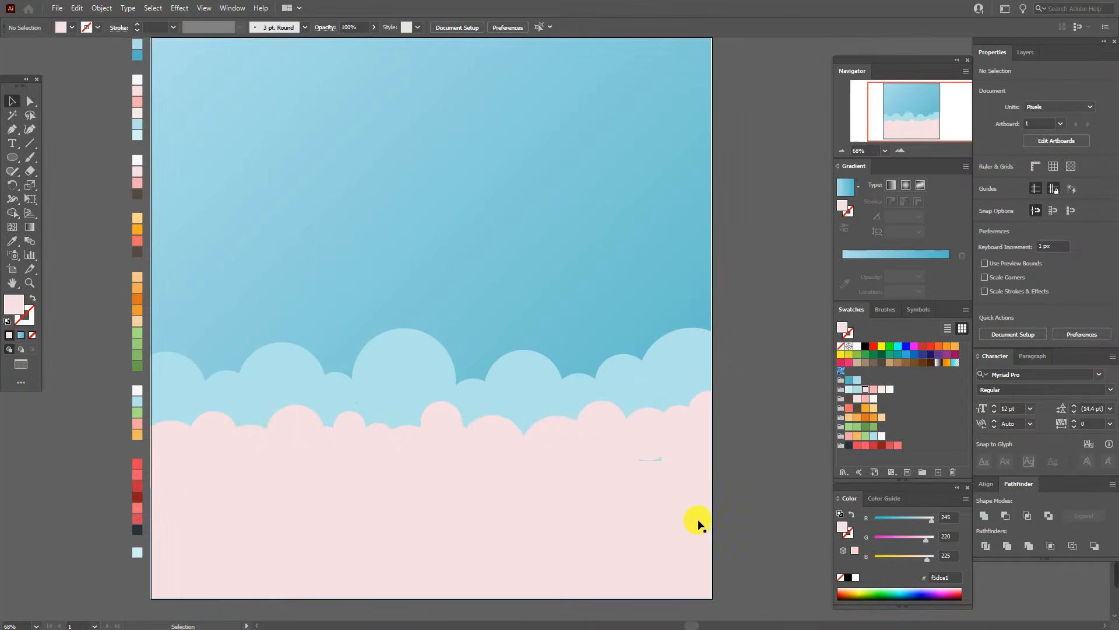
Draw three pale pink circles, about 44, 79 and 32 px wide, over the small gaps inside the pink cloud
left_click(660, 464)
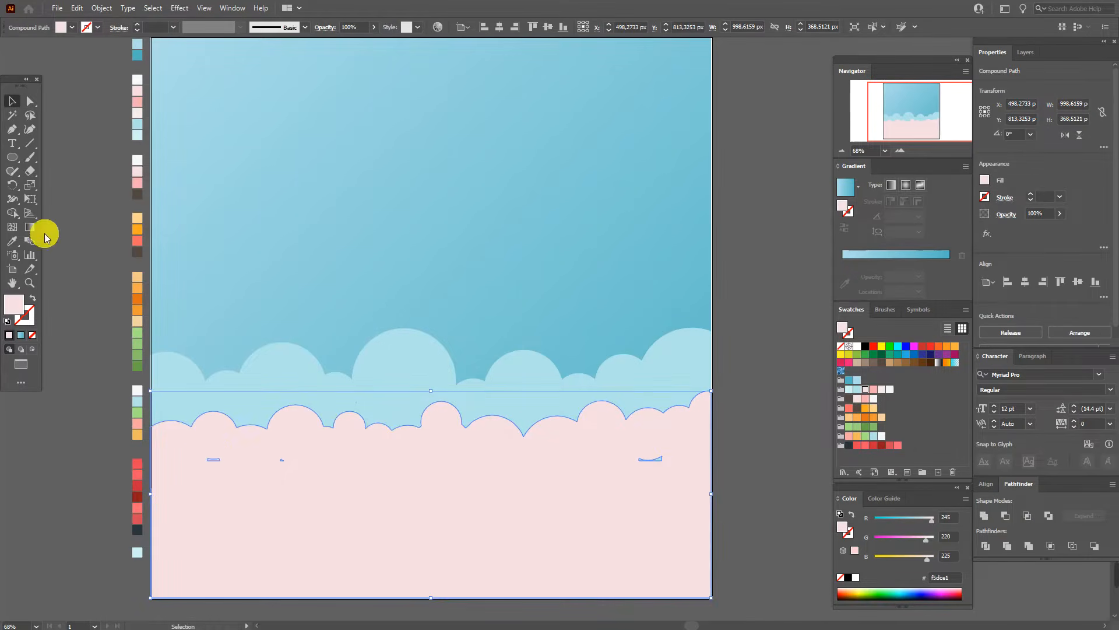
left_click(12, 159)
left_click_drag(208, 457, 228, 475)
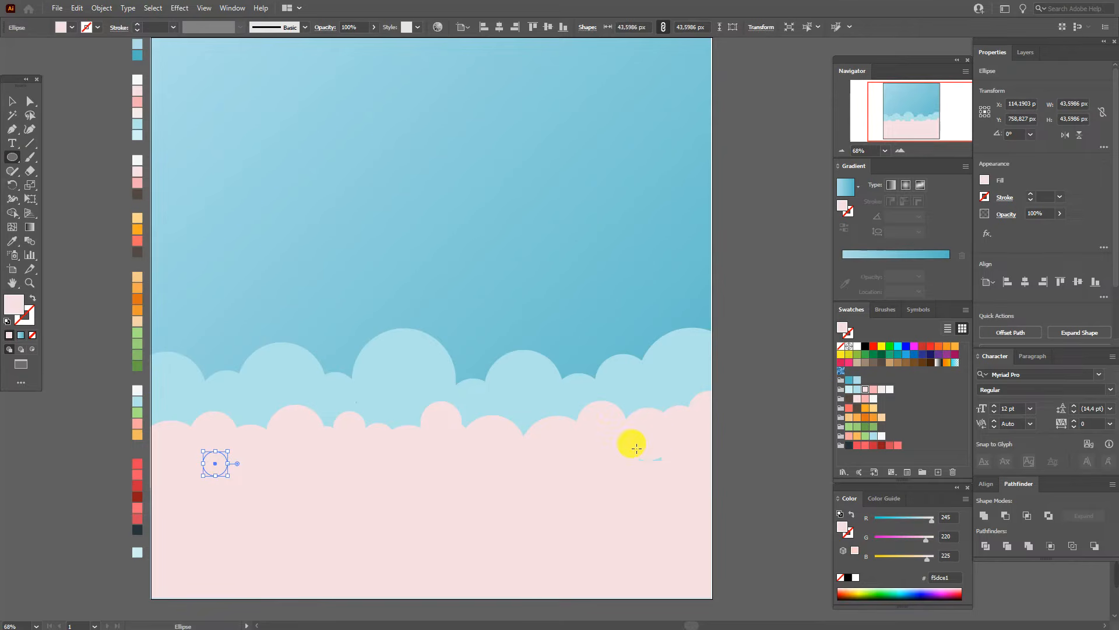
left_click_drag(681, 487, 681, 486)
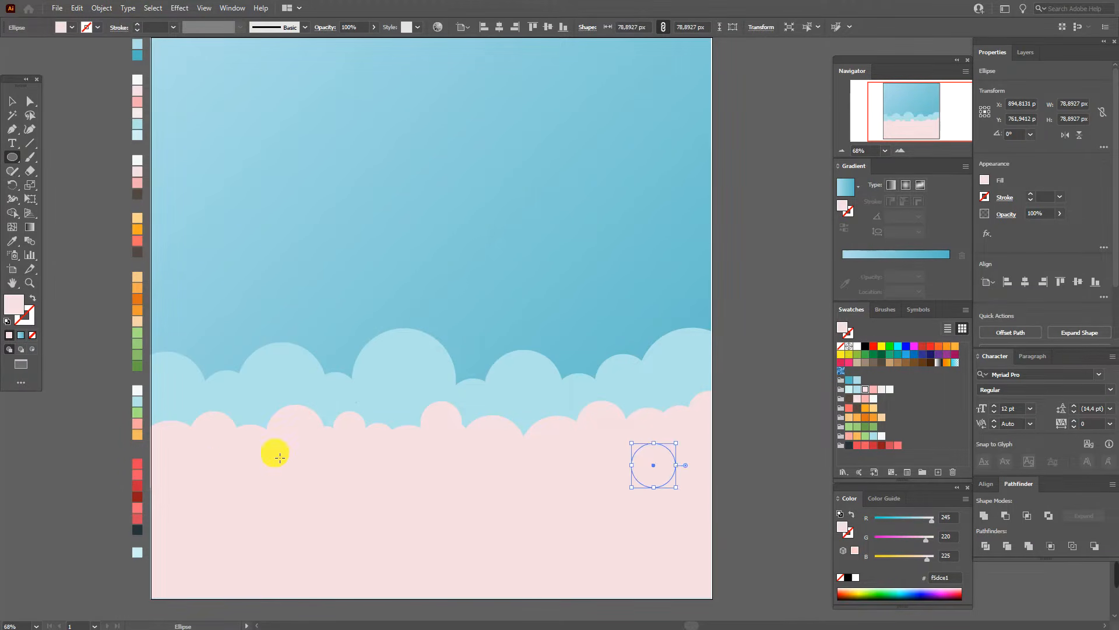
left_click_drag(294, 478, 294, 471)
Unite the three gap-covering circles with the pink cloud into one shape using Pathfinder
left_click(12, 102)
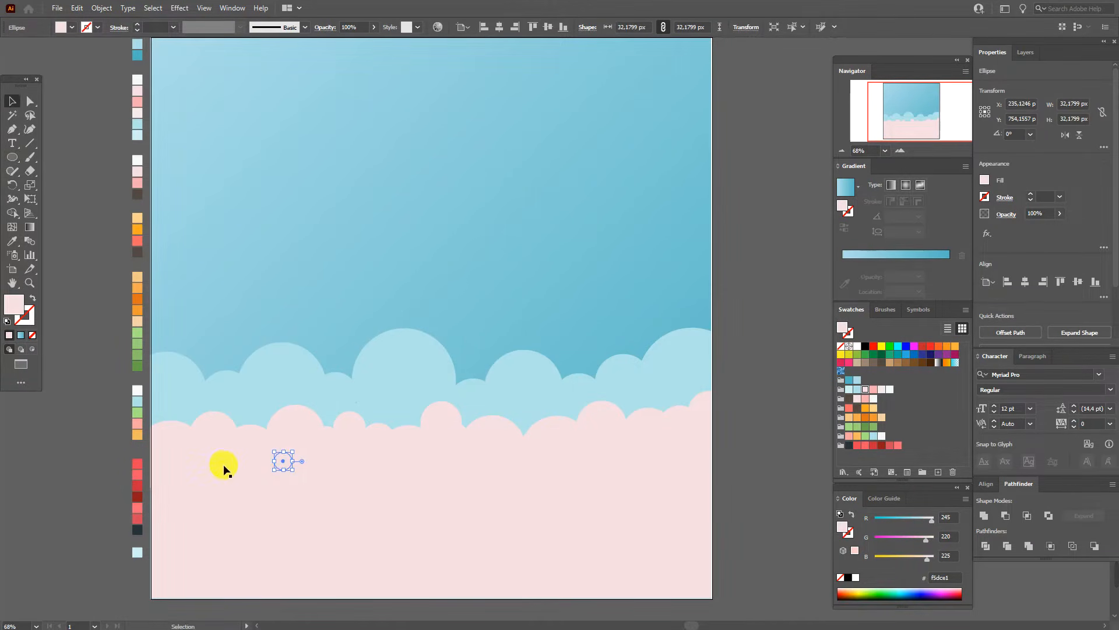
left_click(254, 455, "shift")
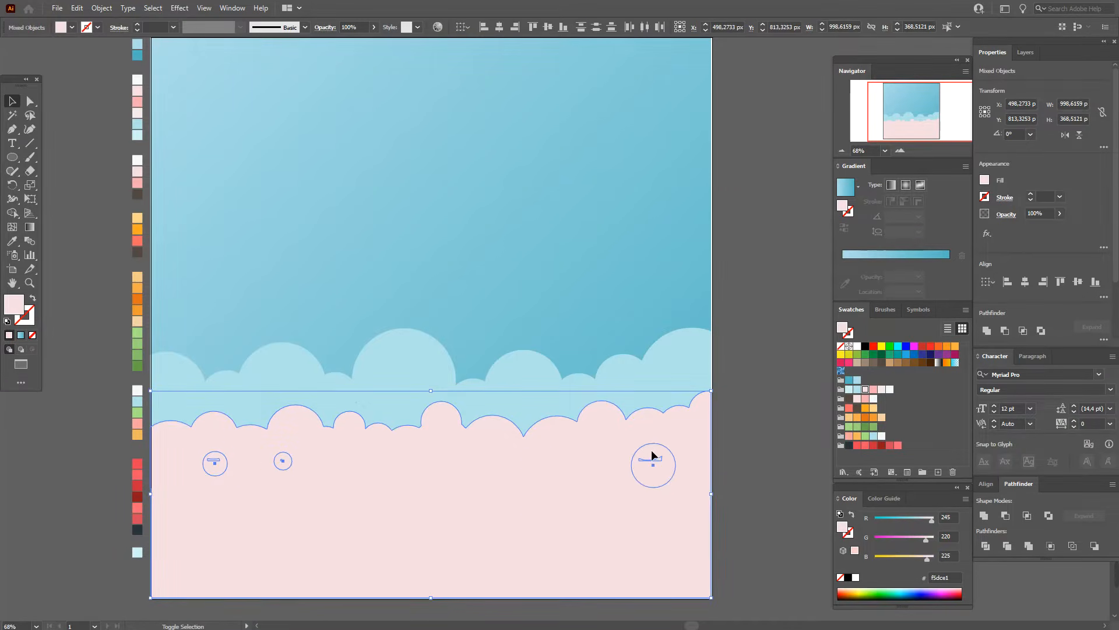
left_click(984, 516)
left_click(741, 459)
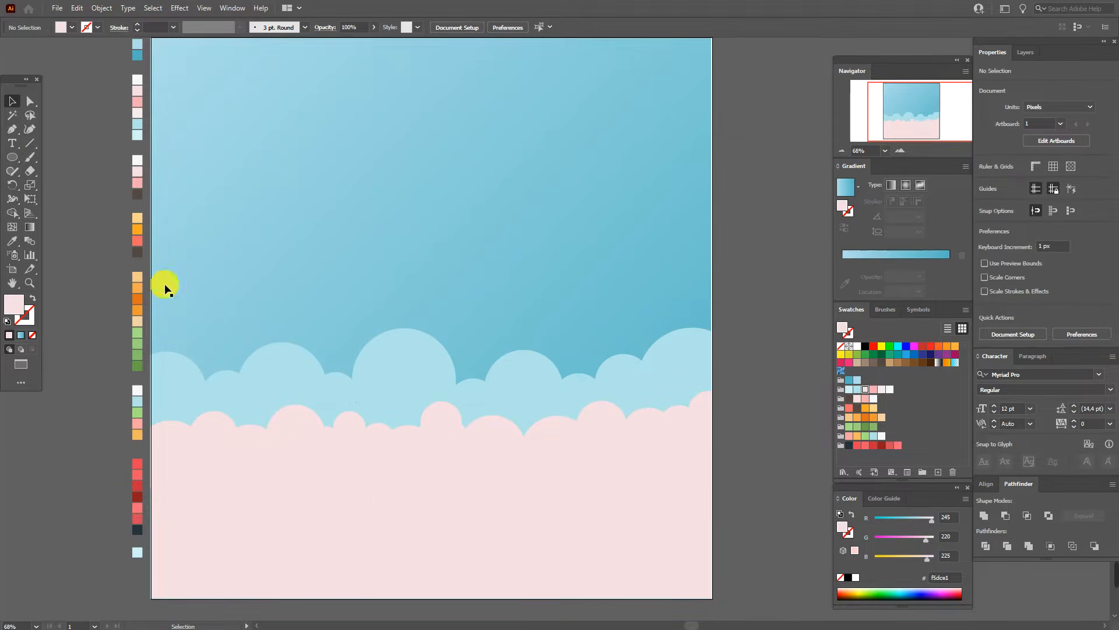
Draw an off-white (f5f7f9) rectangle about 1000 by 169 px along the artboard's lower edge, sampling the fill from the palette
left_click(12, 240)
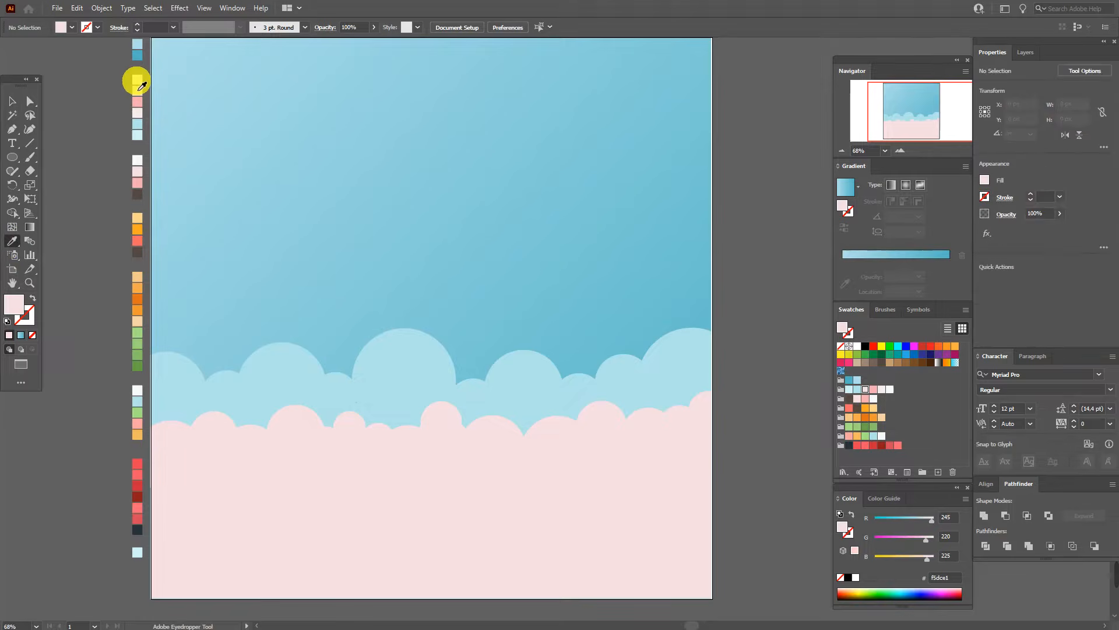
left_click(139, 83)
left_click(12, 157)
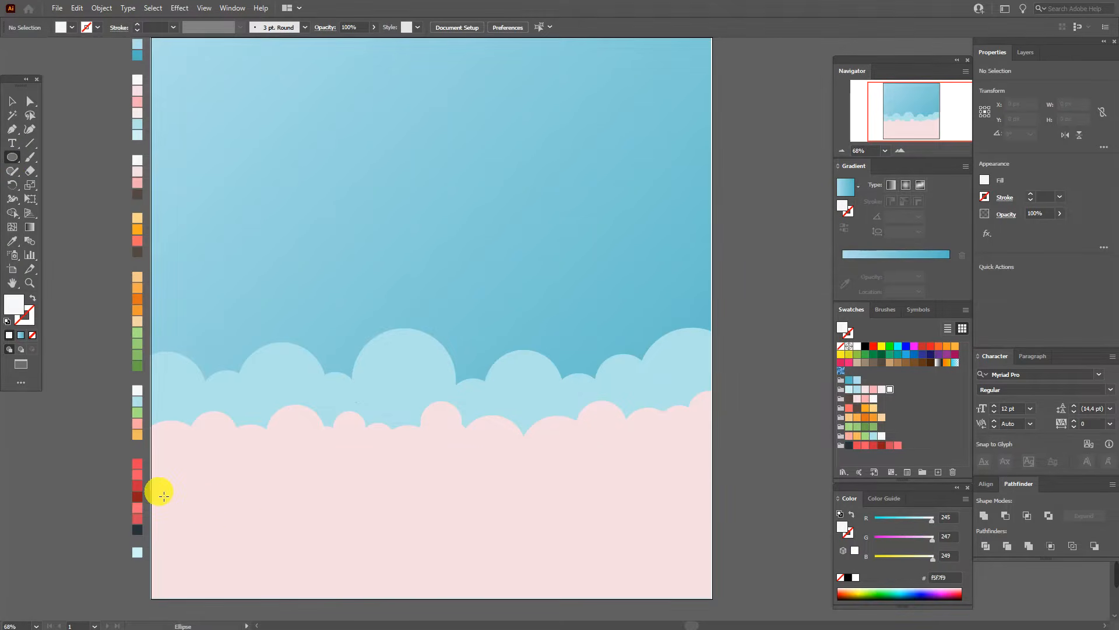
left_click_drag(11, 157, 47, 159)
mouse_move(258, 538)
left_mouse_down()
mouse_move(635, 605)
mouse_move(718, 607)
mouse_move(712, 596)
left_mouse_up()
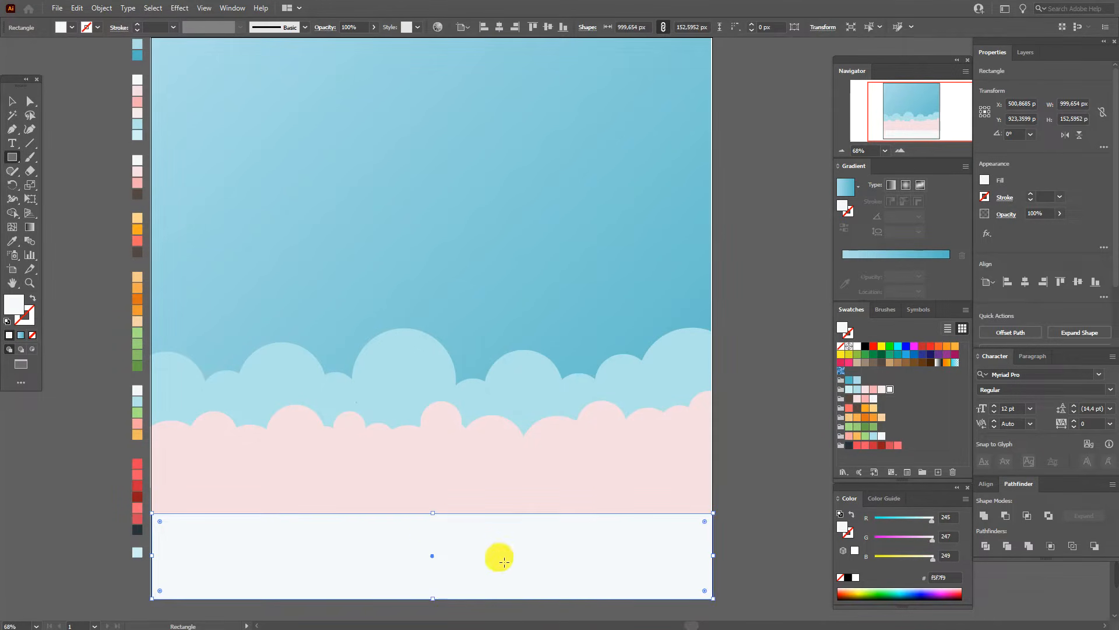
left_click_drag(430, 513, 435, 505)
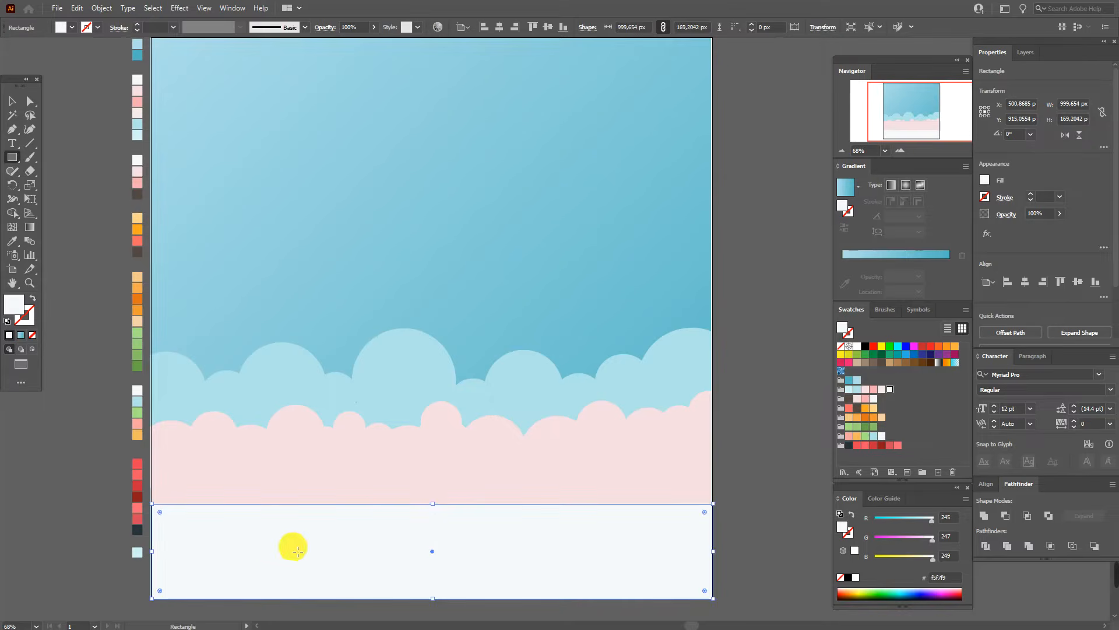
Draw overlapping off-white circles of varying sizes along the whole upper edge of the off-white rectangle to form a cloud outline
left_click_drag(13, 156, 95, 224)
key("l")
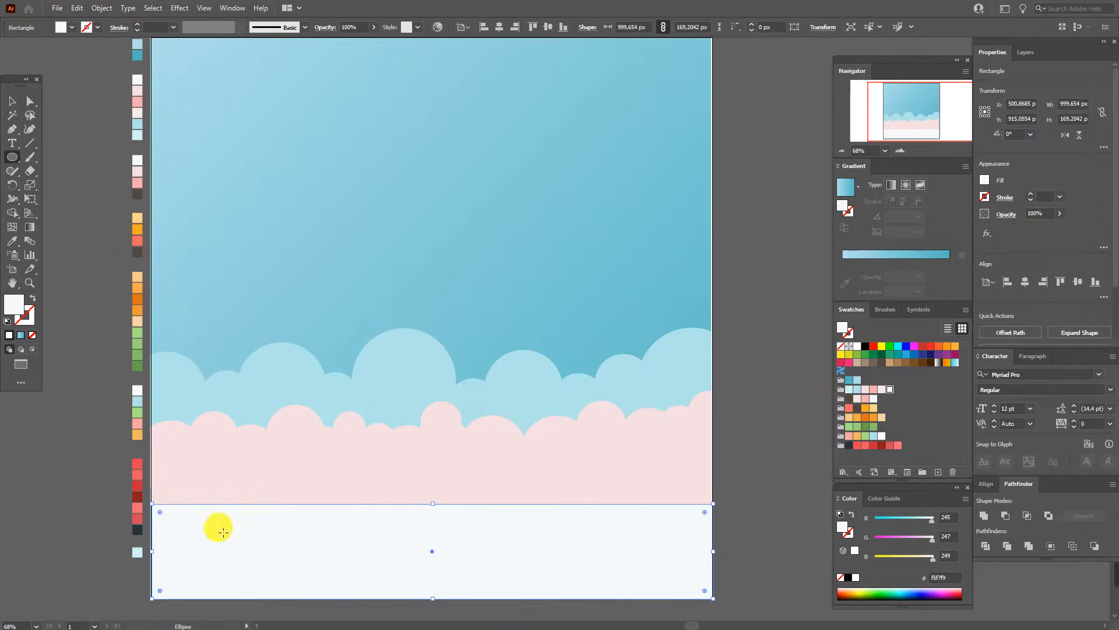
left_click_drag(132, 466, 196, 530)
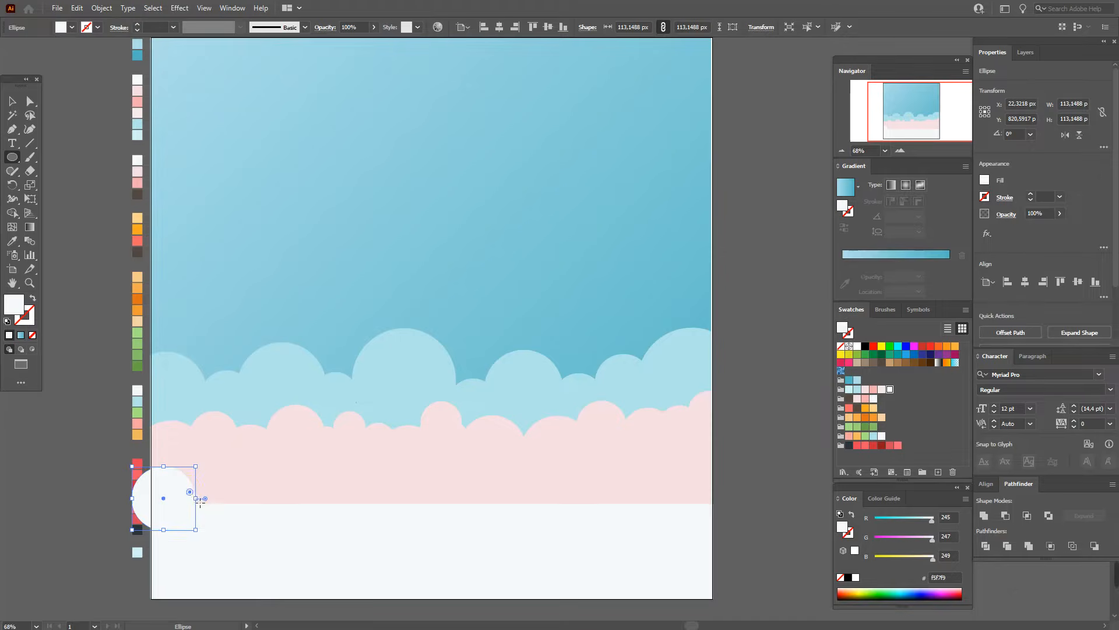
left_click_drag(212, 520, 212, 516)
left_click_drag(205, 470, 255, 520)
left_click_drag(246, 486, 278, 517)
left_click_drag(265, 473, 292, 500)
left_click_drag(283, 461, 337, 536)
left_click_drag(343, 484, 372, 522)
left_click_drag(362, 467, 390, 509)
left_click_drag(388, 448, 415, 493)
left_click_drag(415, 470, 453, 520)
left_click_drag(390, 481, 433, 527)
left_click_drag(390, 502, 382, 502)
left_click_drag(271, 492, 292, 518)
left_click_drag(474, 450, 553, 528)
left_click_drag(547, 484, 582, 520)
left_click_drag(576, 459, 637, 520)
left_click_drag(634, 482, 675, 523)
left_click_drag(657, 428, 726, 532)
Reposition several of the off-white circles to refine the bumpy outline of the front cloud
left_click(12, 101)
left_click(653, 517)
left_click_drag(660, 527, 651, 511)
left_click_drag(418, 461, 419, 459)
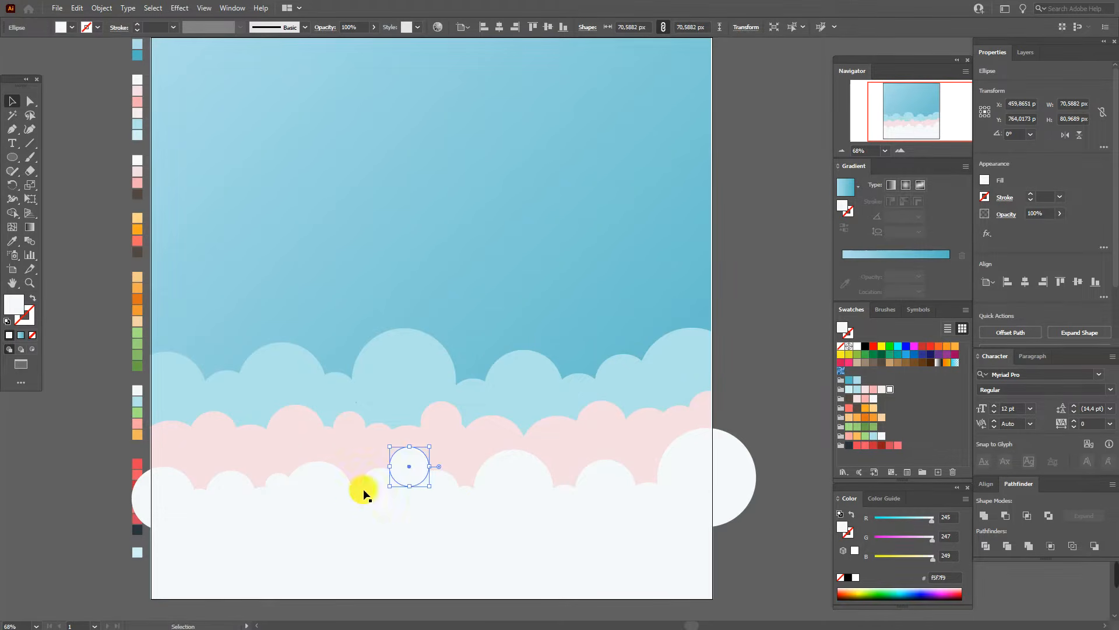
mouse_move(329, 483)
left_mouse_down()
mouse_move(338, 479)
mouse_move(327, 481)
left_mouse_up()
left_click_drag(239, 487, 236, 482)
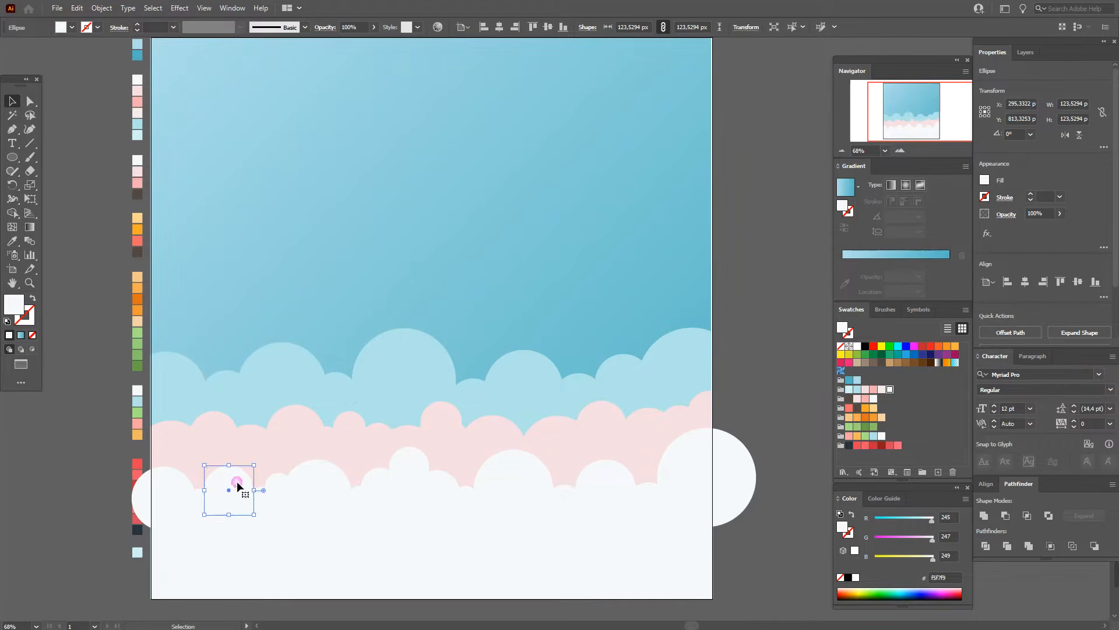
Unite all the off-white circles and the off-white rectangle into one cloud shape with Pathfinder
left_click(155, 479, "shift")
left_click(199, 499, "shift")
left_click(262, 500, "shift")
left_click(278, 486, "shift")
left_click(316, 494, "shift")
left_click(360, 502, "shift")
left_click(382, 482, "shift")
left_click(409, 466, "shift")
left_click(437, 491, "shift")
left_click(404, 502, "shift")
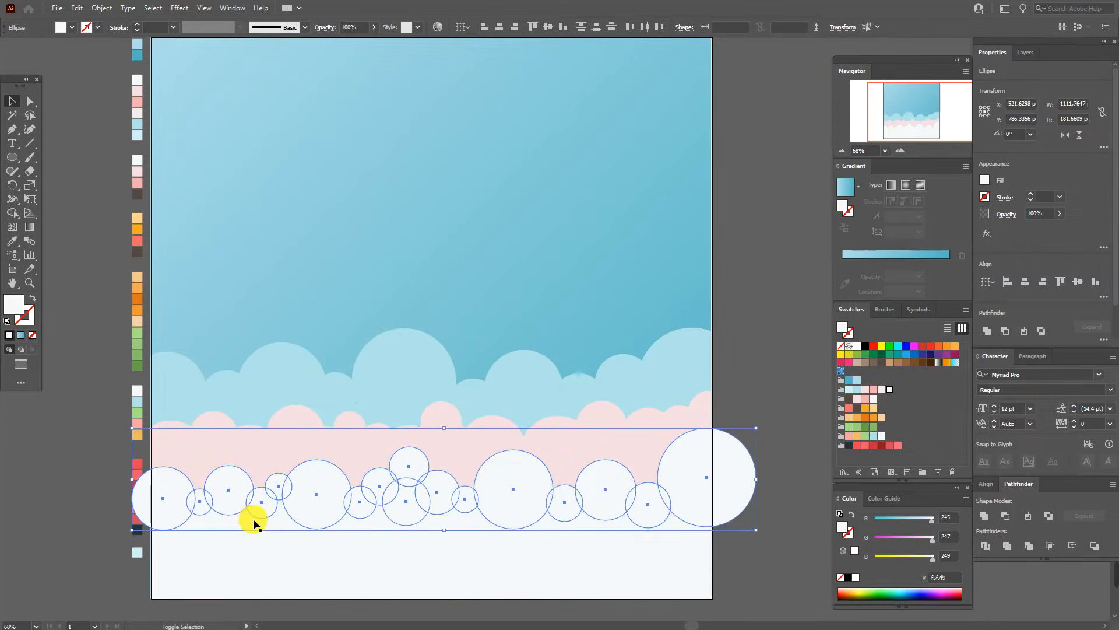
left_click(277, 519, "shift")
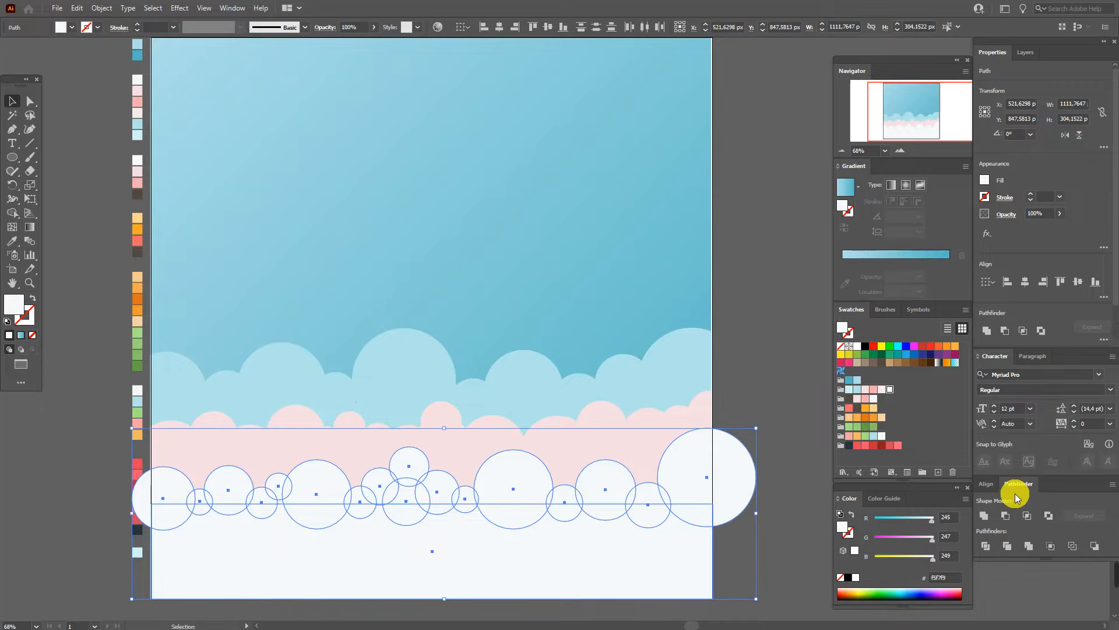
left_click(984, 520)
left_click(809, 416)
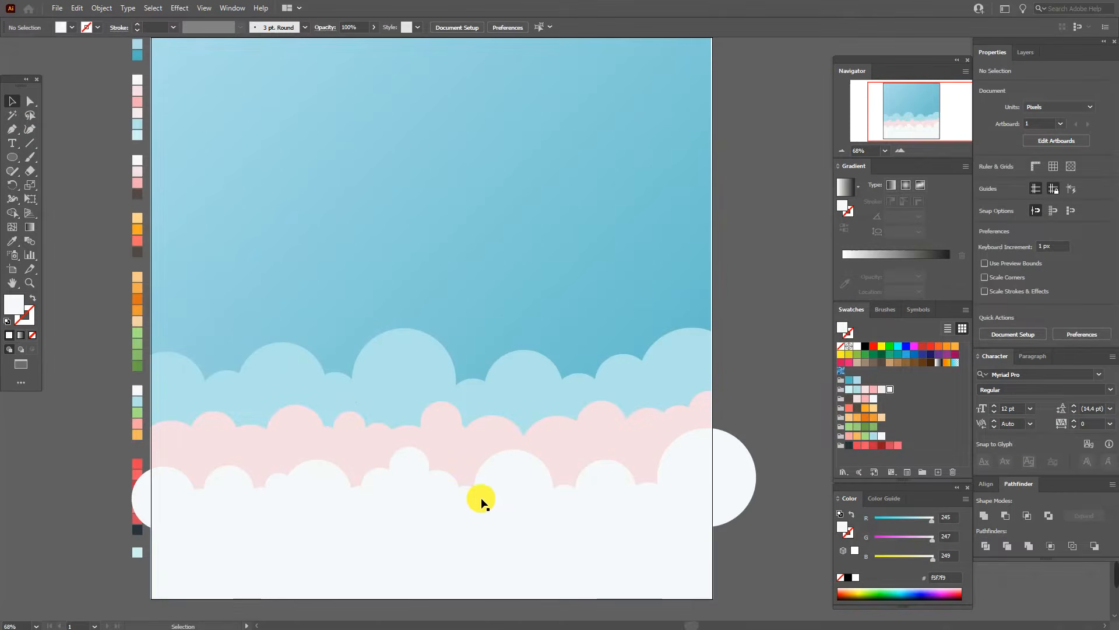
Add a Drop Shadow effect to the off-white cloud with a 20 px X offset, 0 px Y offset and 7 px blur
left_click(496, 516)
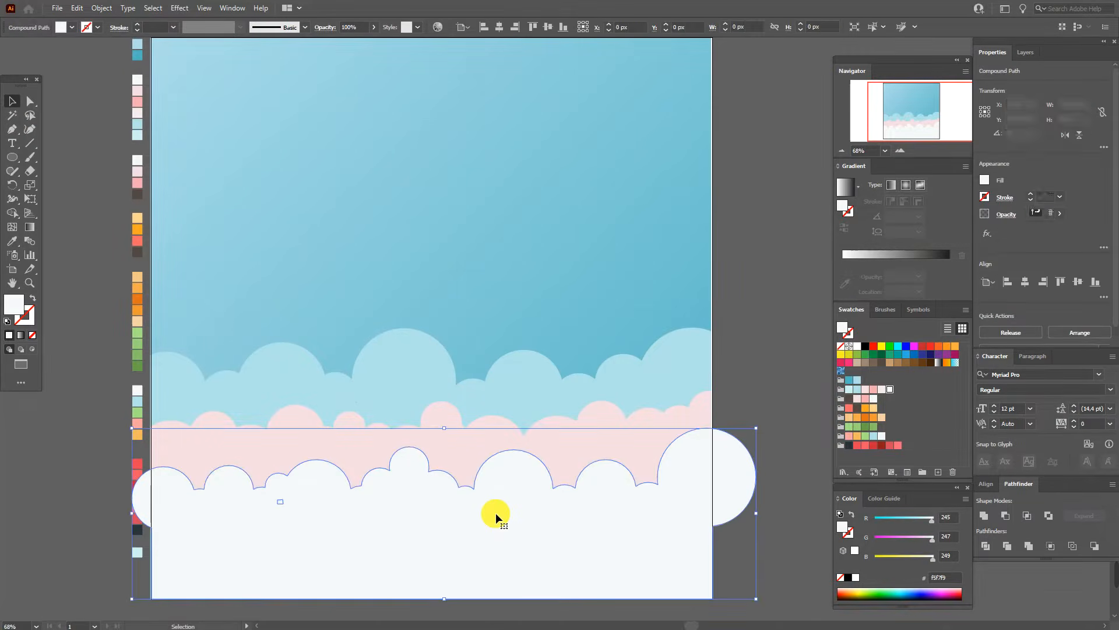
left_click(185, 11)
mouse_move(233, 140)
left_click(366, 141)
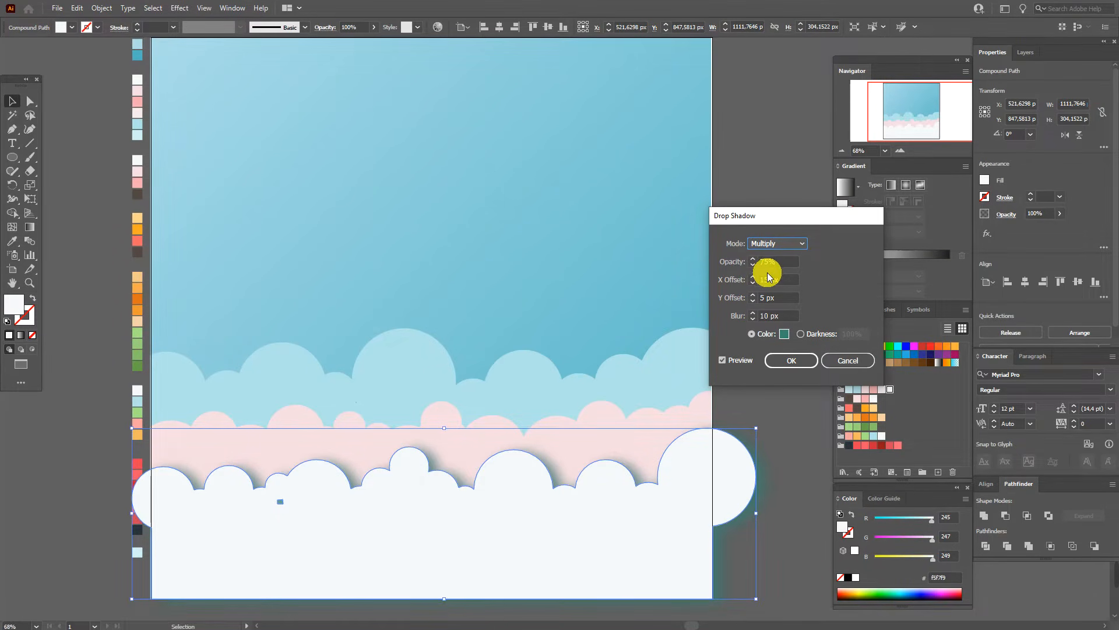
left_click(789, 280)
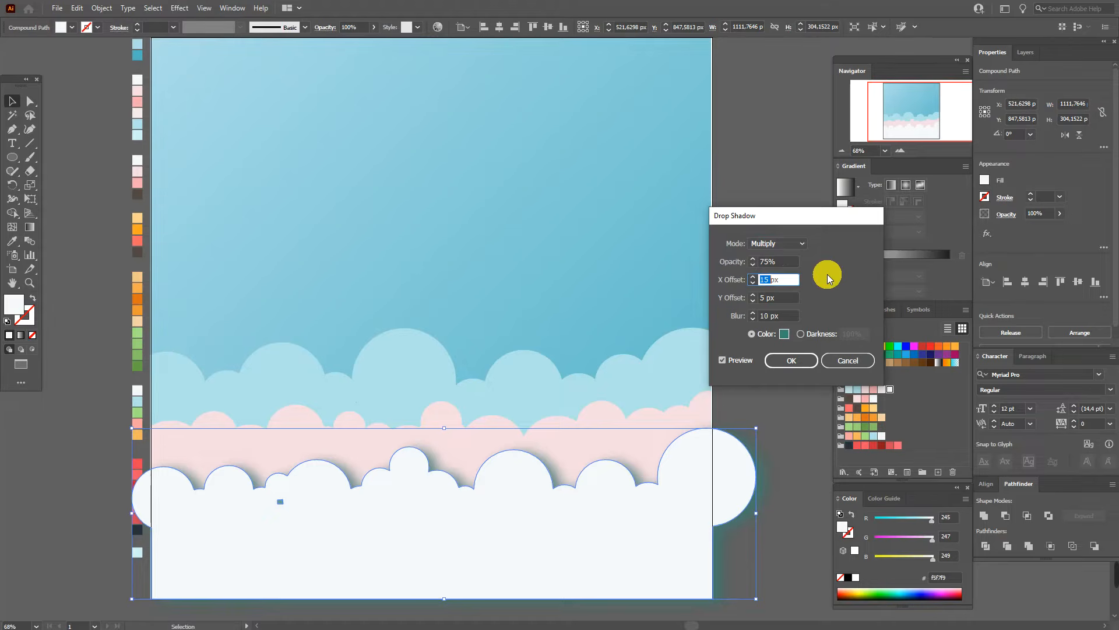
type("20")
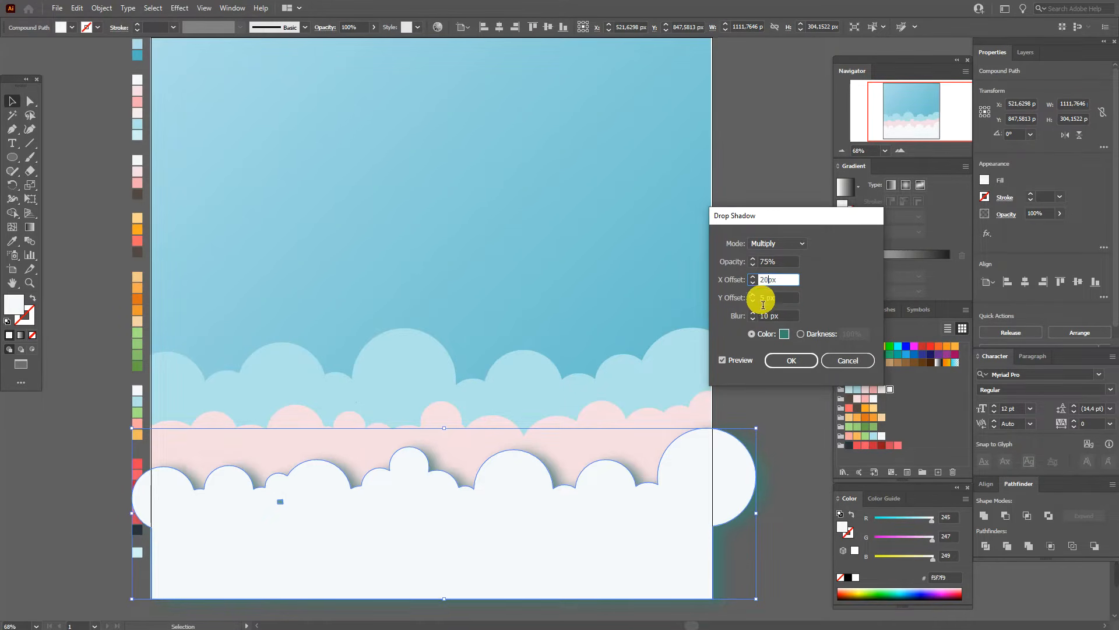
left_click(762, 299)
double_click(764, 299)
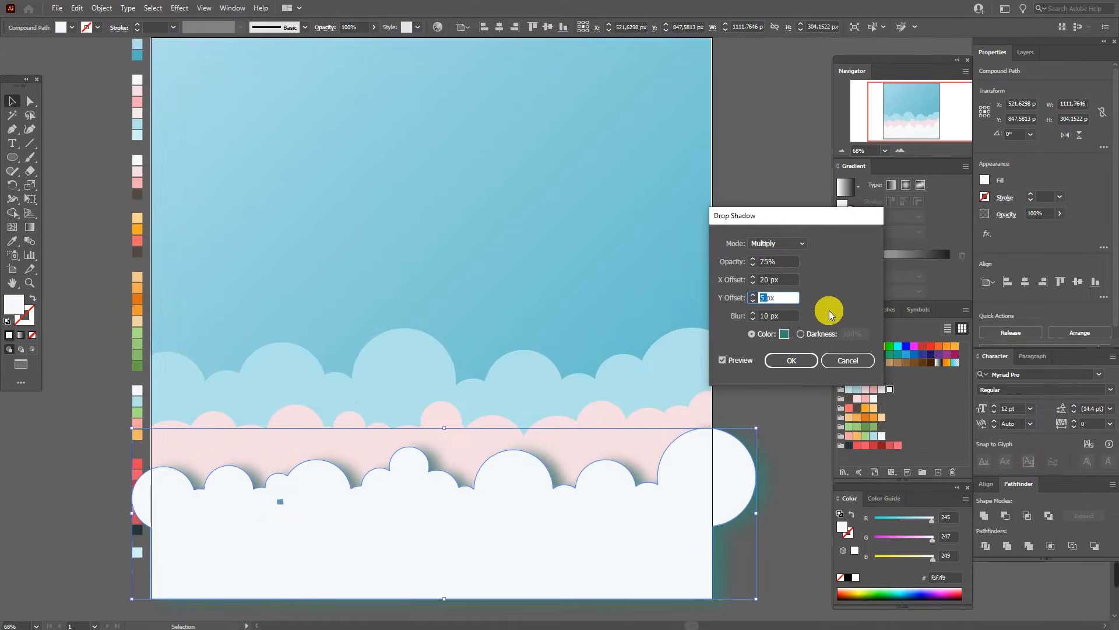
type("0")
double_click(770, 318)
type("7")
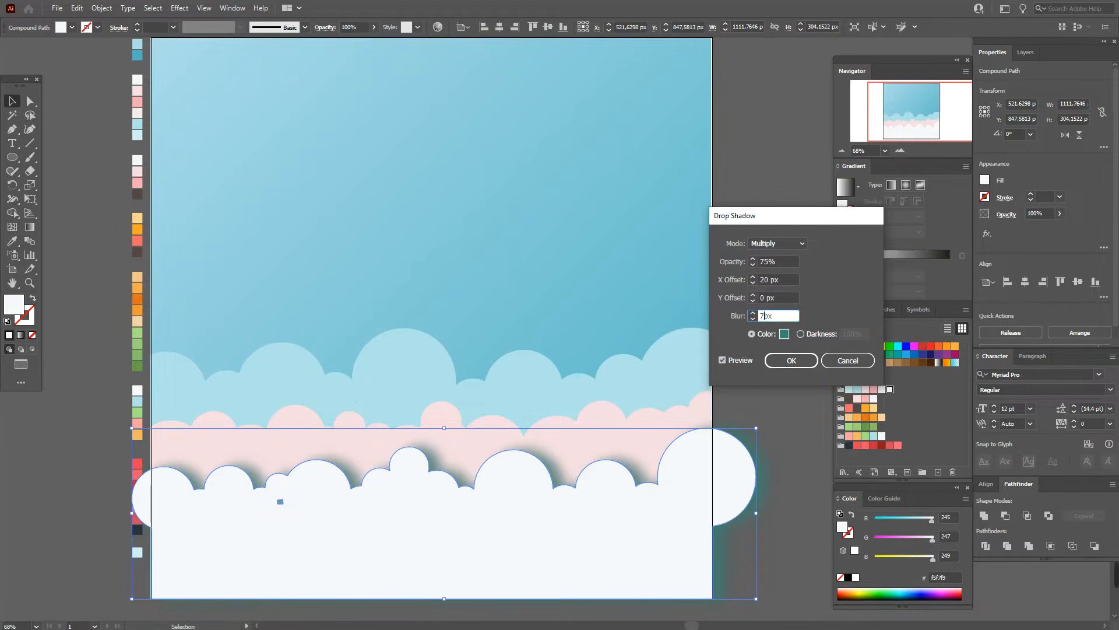
Set the drop shadow's color to ed839c and apply the effect
left_click(785, 334)
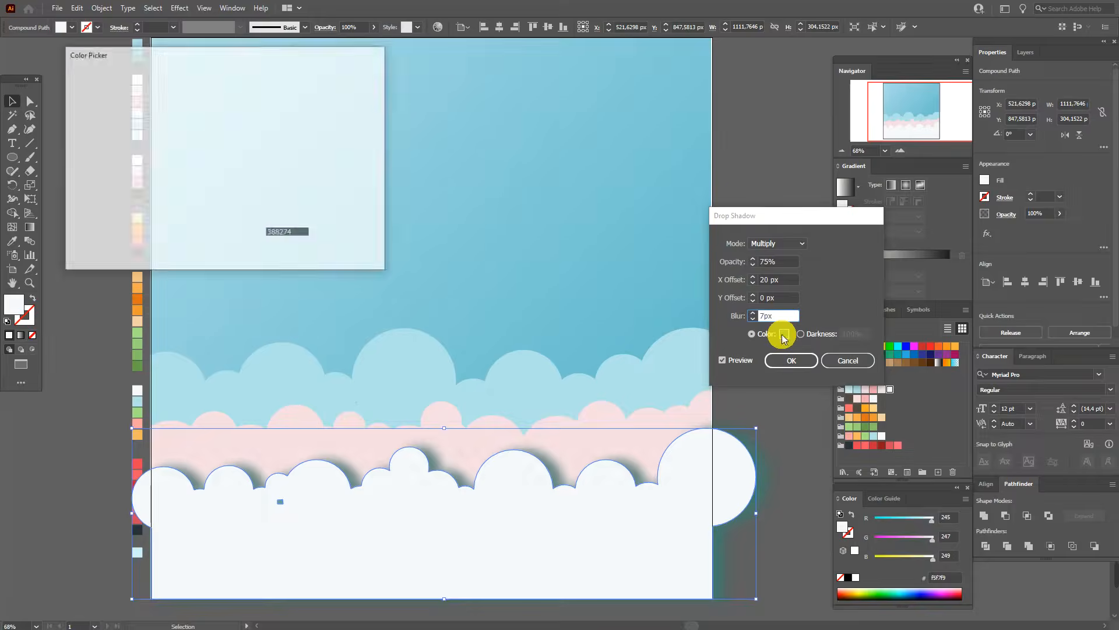
type("ed839c")
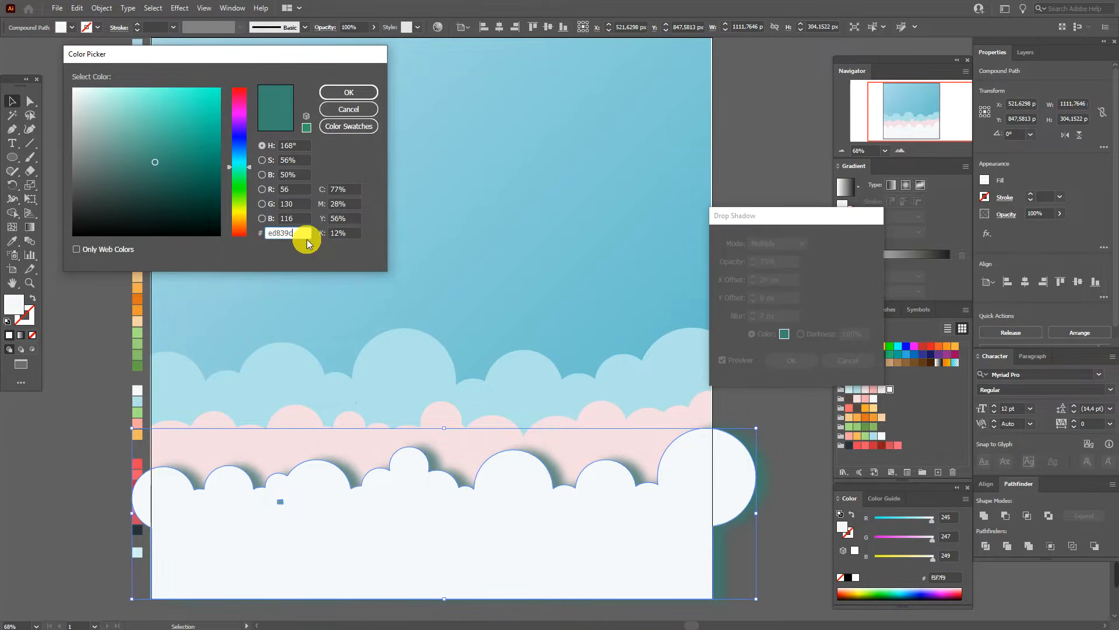
left_click(347, 94)
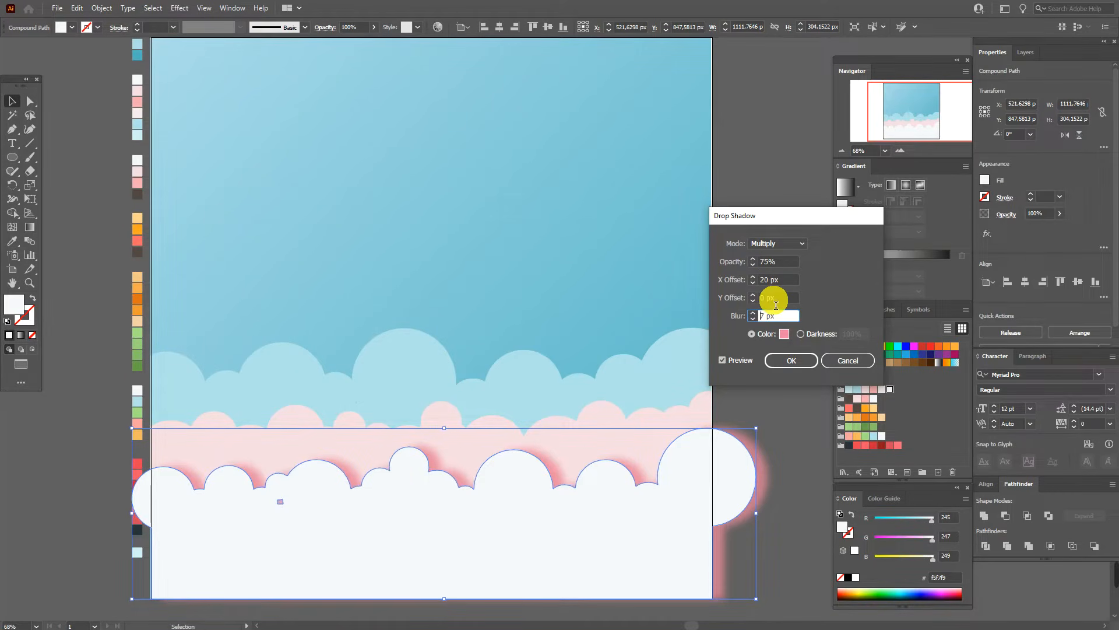
left_click(790, 360)
left_click(790, 366)
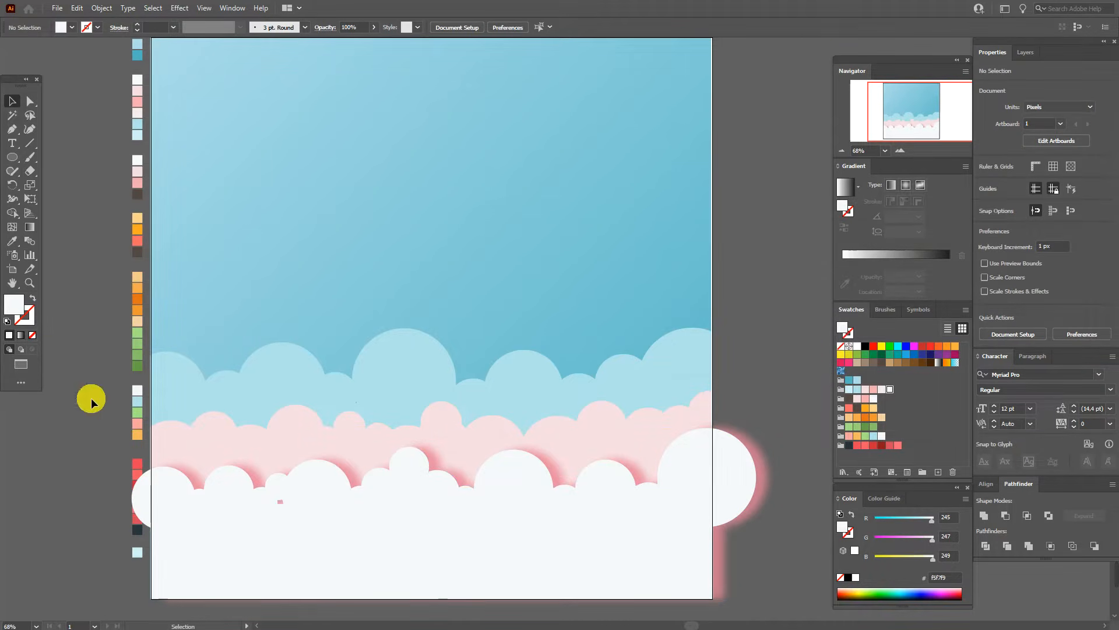
Cover the small gap in the off-white cloud with a circle about 37 px wide and unite it with the cloud
left_click(12, 156)
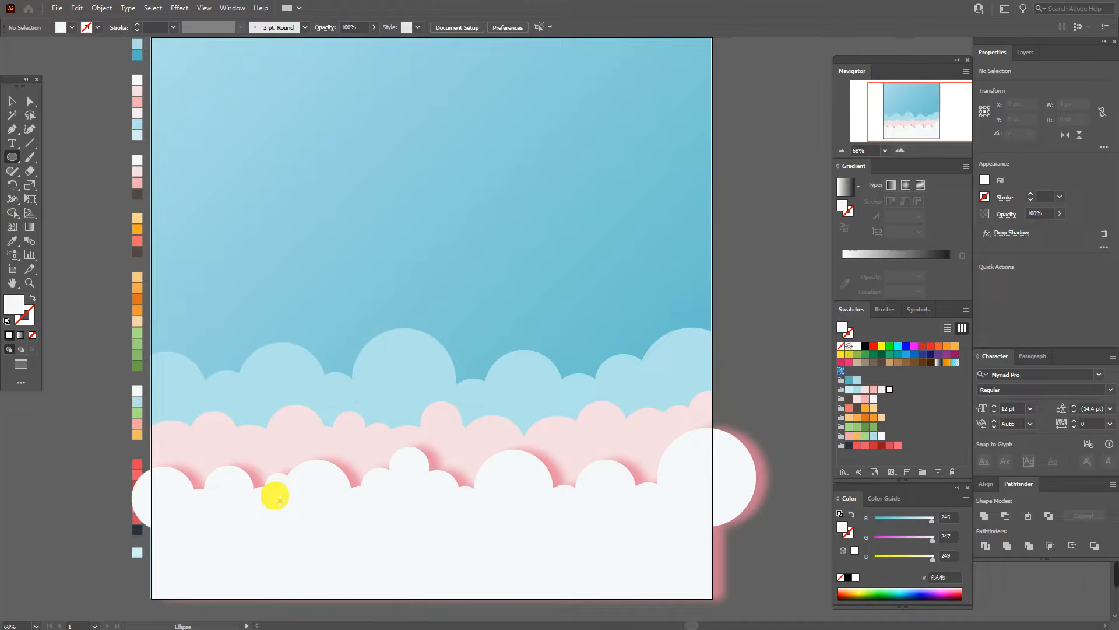
left_click_drag(277, 495, 292, 513)
left_click(13, 103)
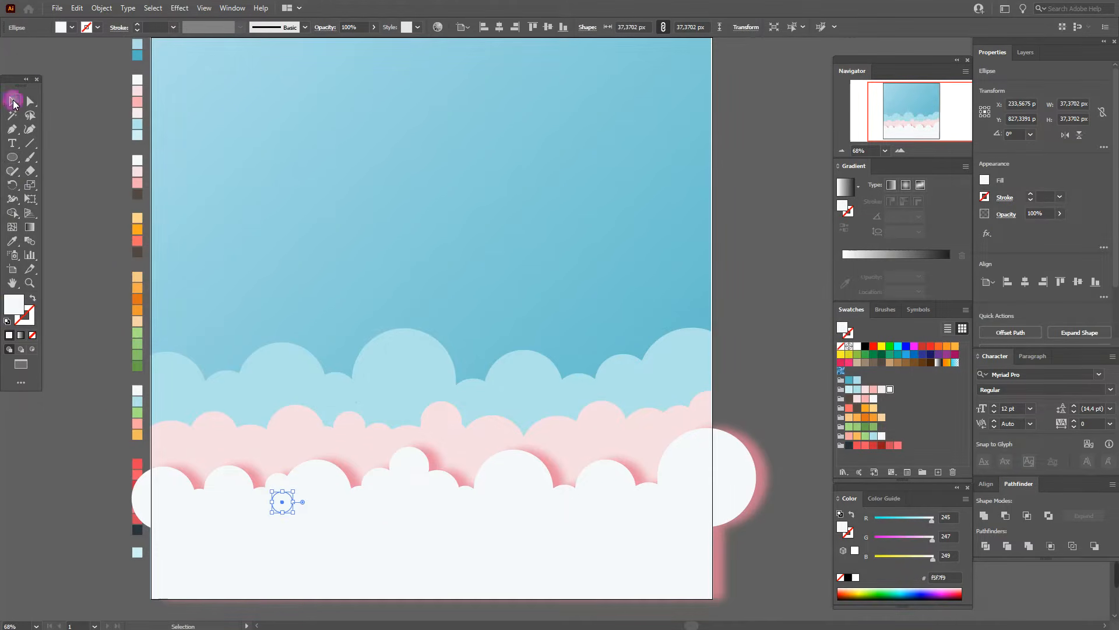
left_click(394, 509, "shift")
left_click(985, 515)
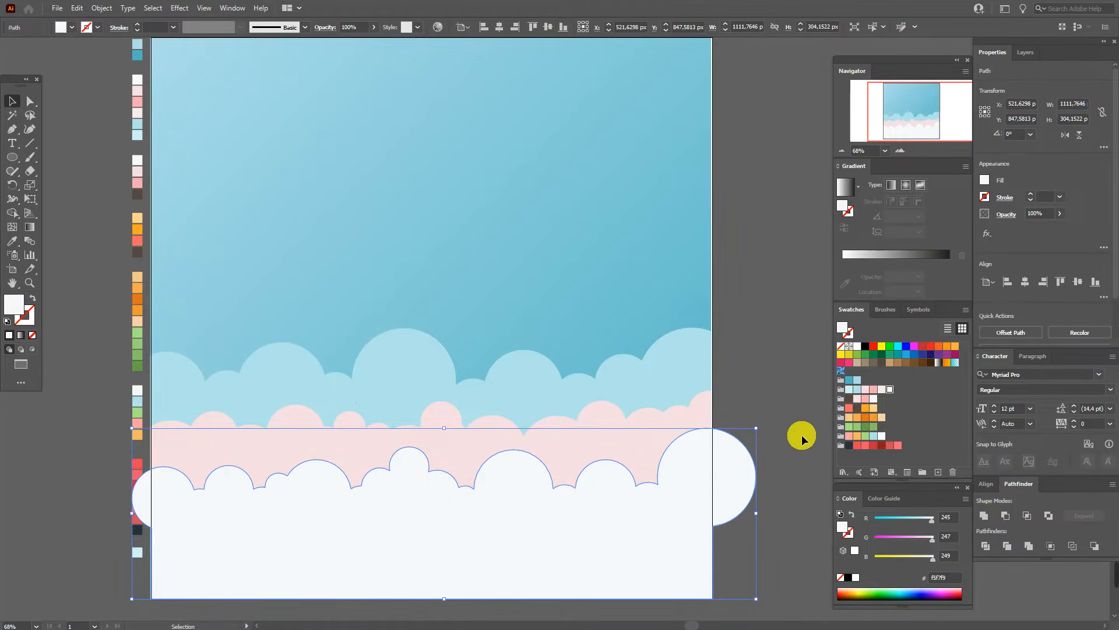
Reapply the pink Drop Shadow to the united off-white cloud in Multiply mode at 75% opacity, offsets 20 and 0 px, blur 7 px
left_click(178, 8)
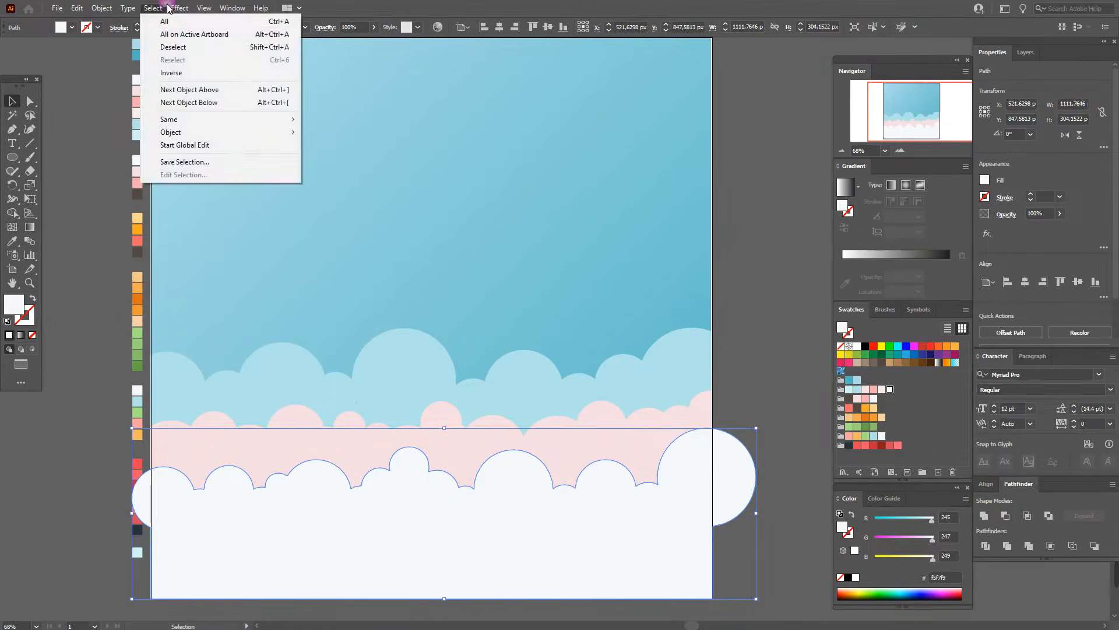
mouse_move(252, 145)
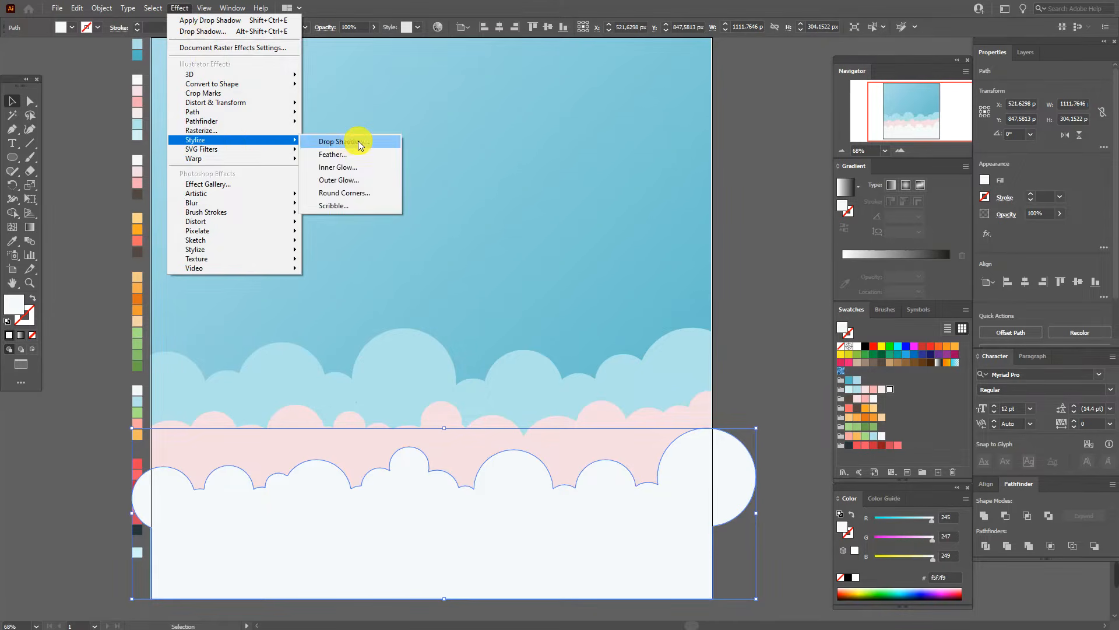
left_click(357, 142)
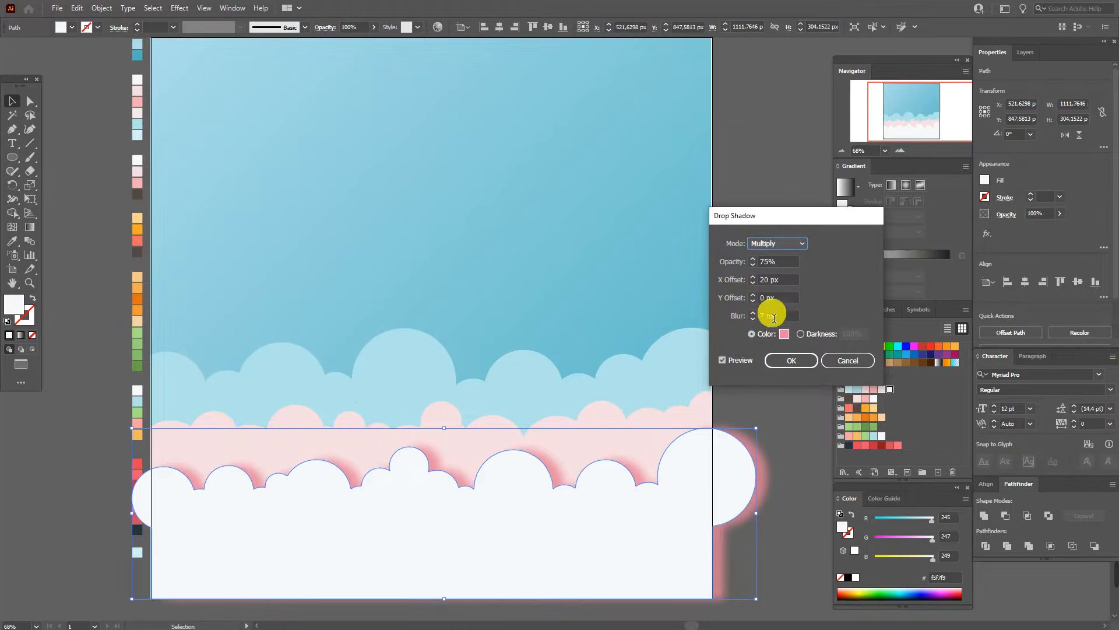
left_click(792, 362)
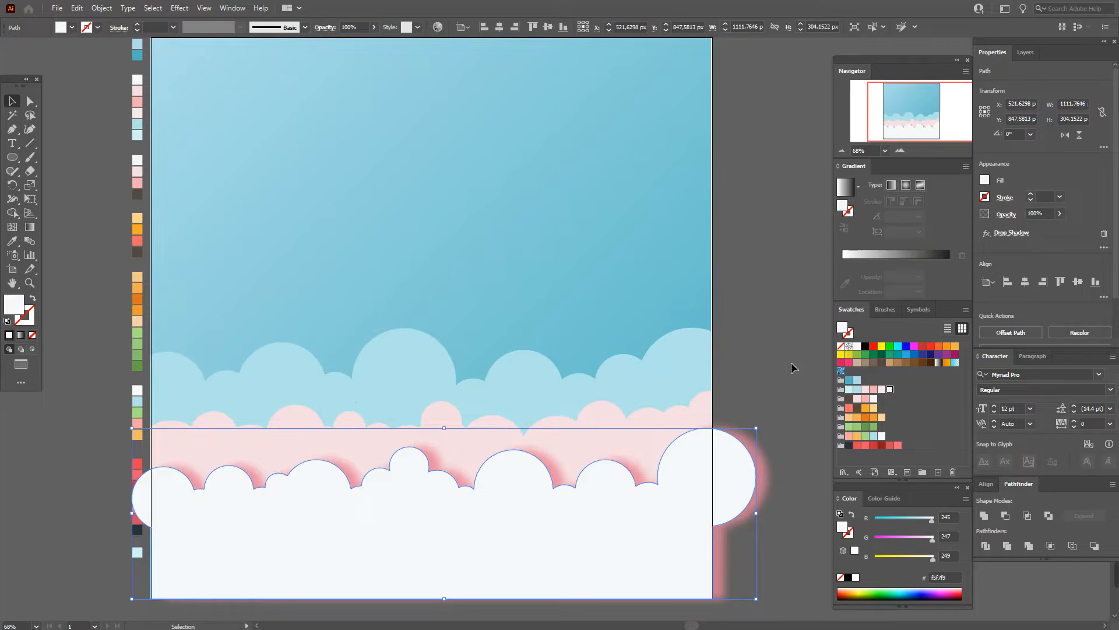
left_click(792, 362)
Add a Drop Shadow effect to the pale pink cloud with a 15 px X offset, 5 px Y offset and 10 px blur
left_click(299, 424)
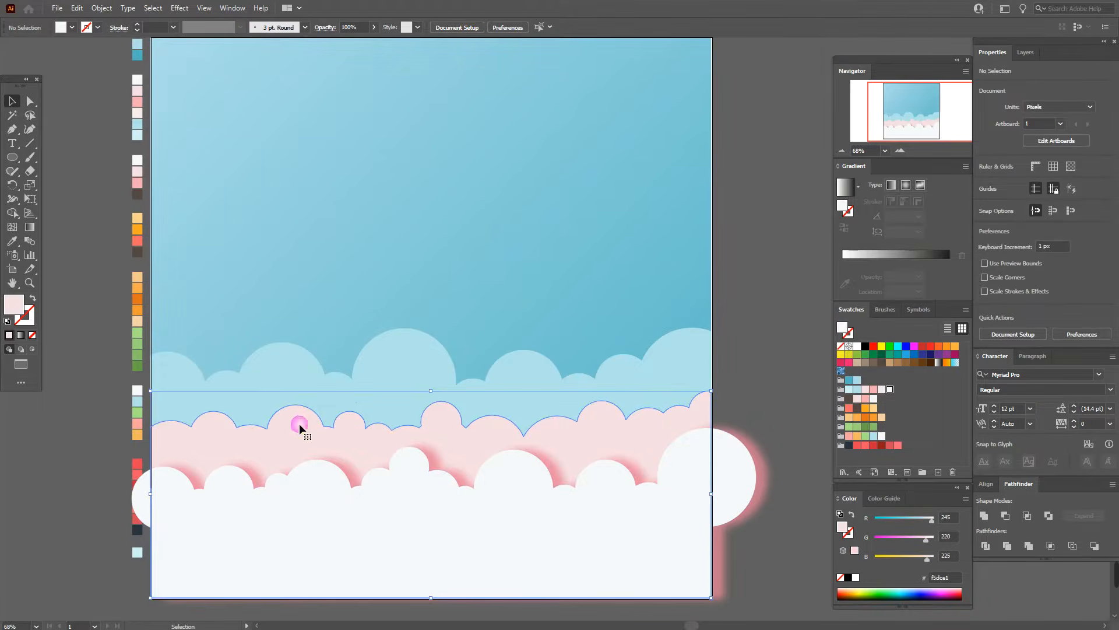
left_click(180, 8)
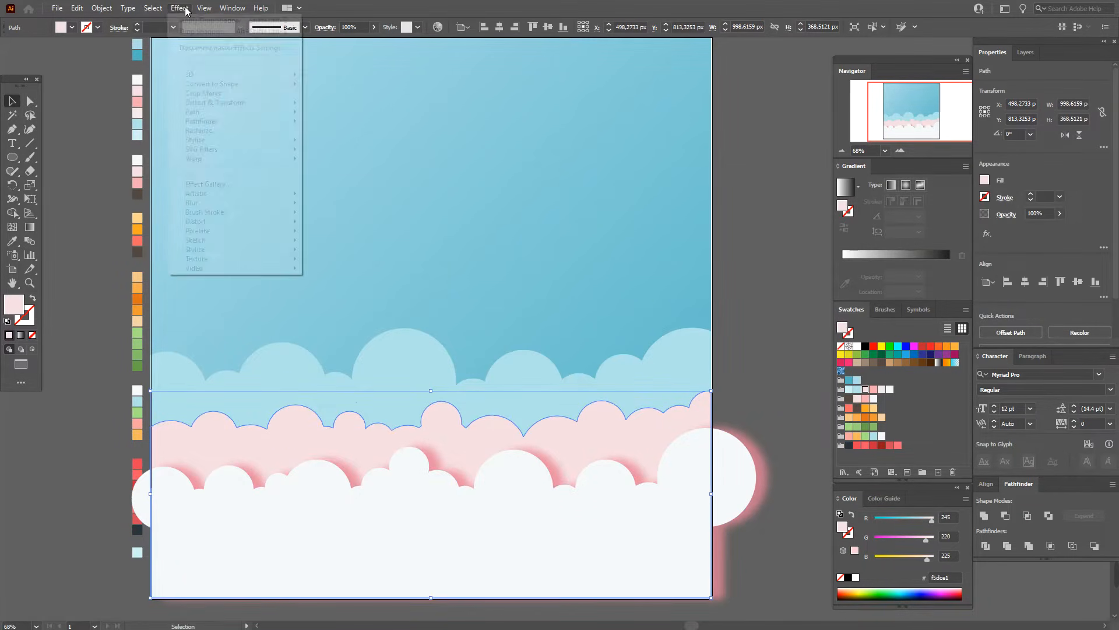
mouse_move(250, 139)
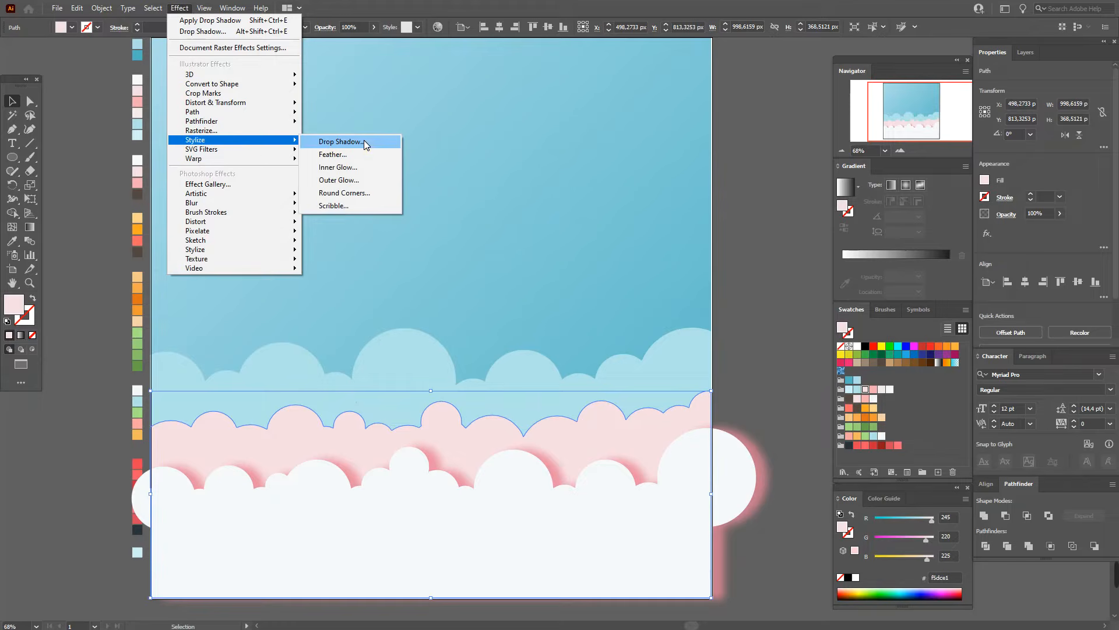
left_click(364, 140)
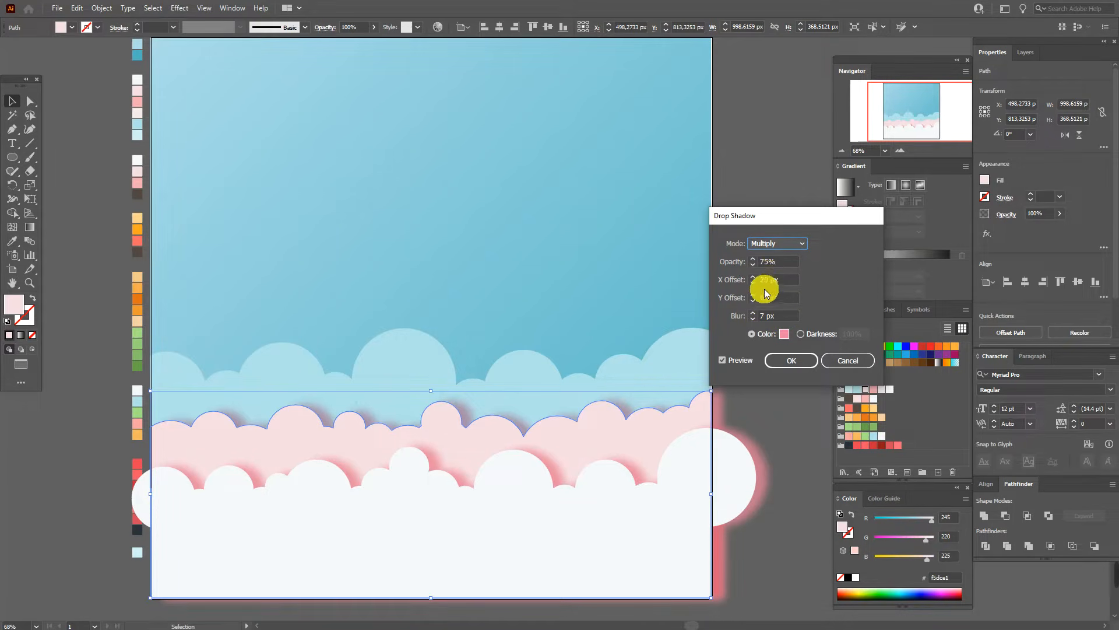
left_click(766, 279)
type("15")
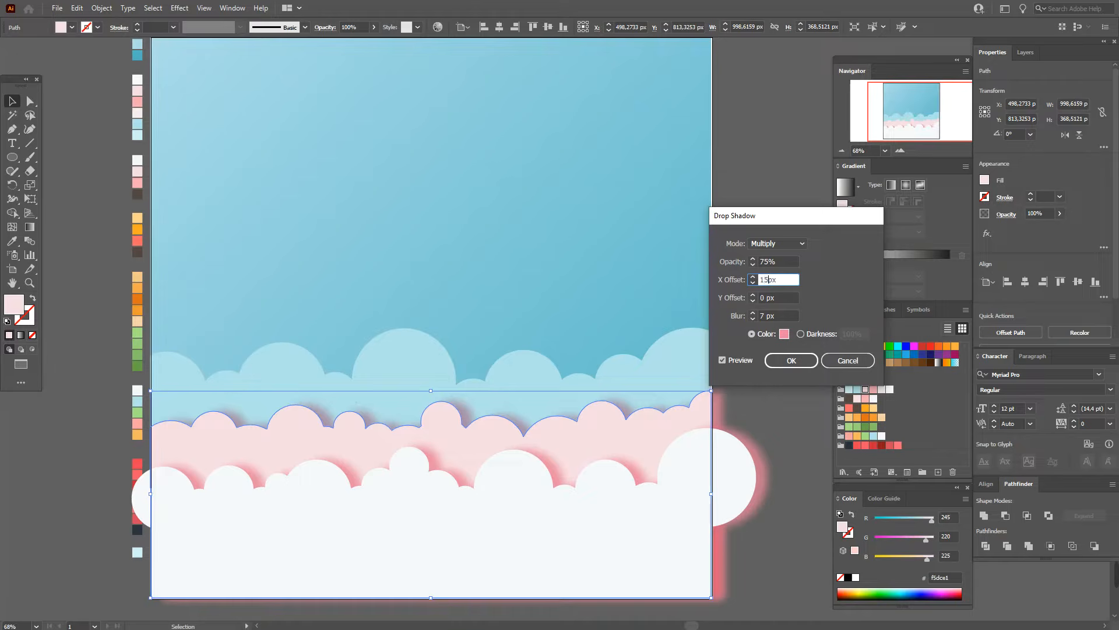
left_click(766, 298)
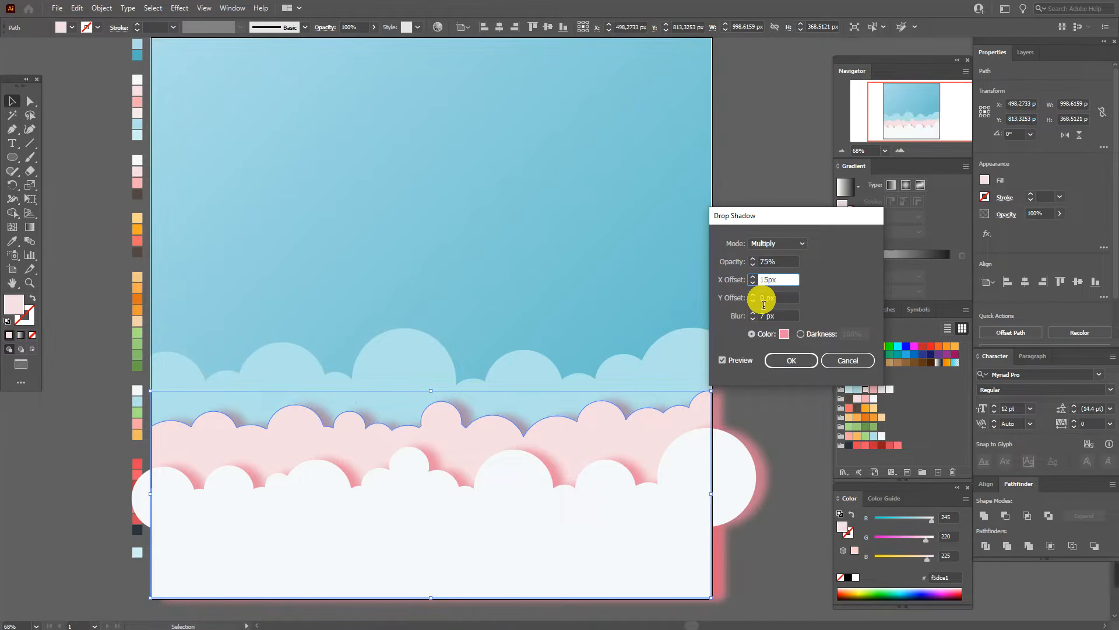
left_click(798, 306)
type("5")
left_click(769, 326)
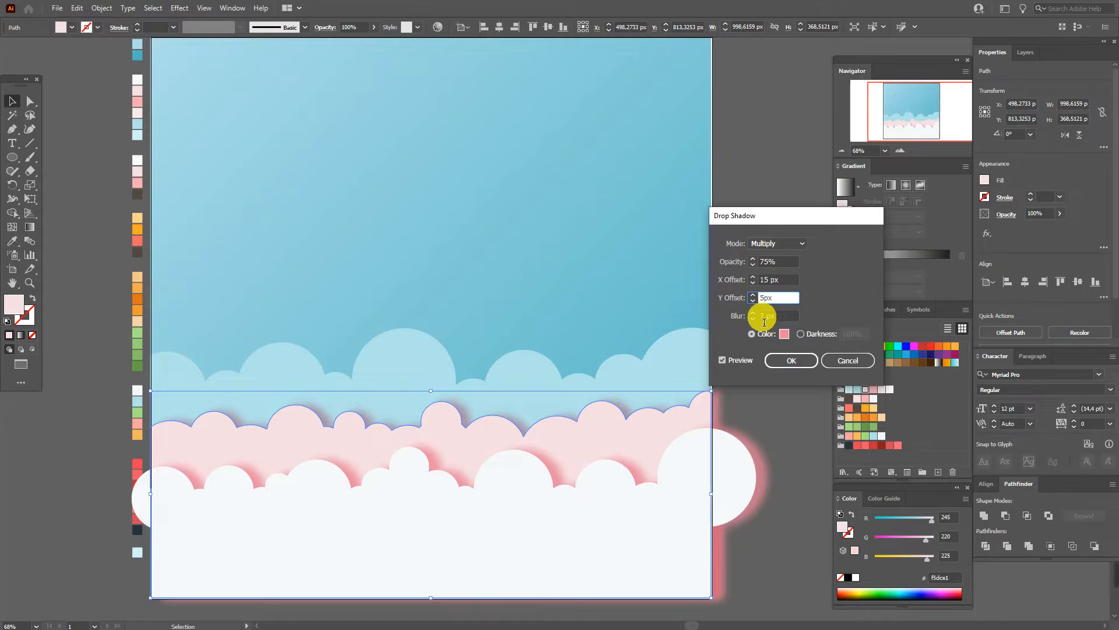
type("10")
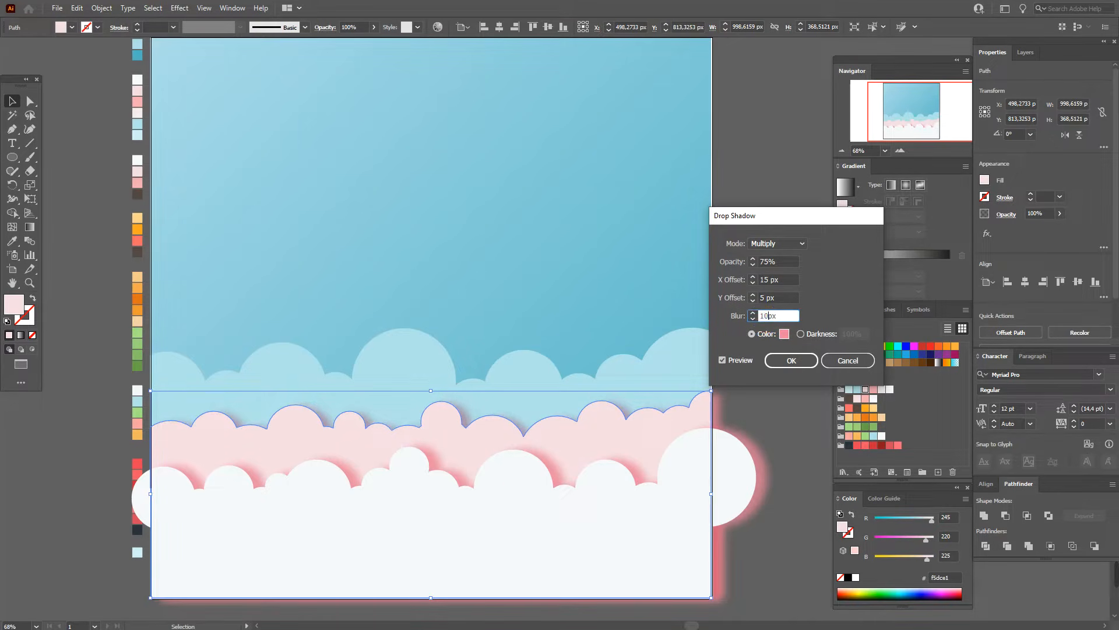
Set the pale pink cloud's drop shadow color to the dark teal 1791a5 and apply the effect
left_click(781, 333)
left_click(787, 335)
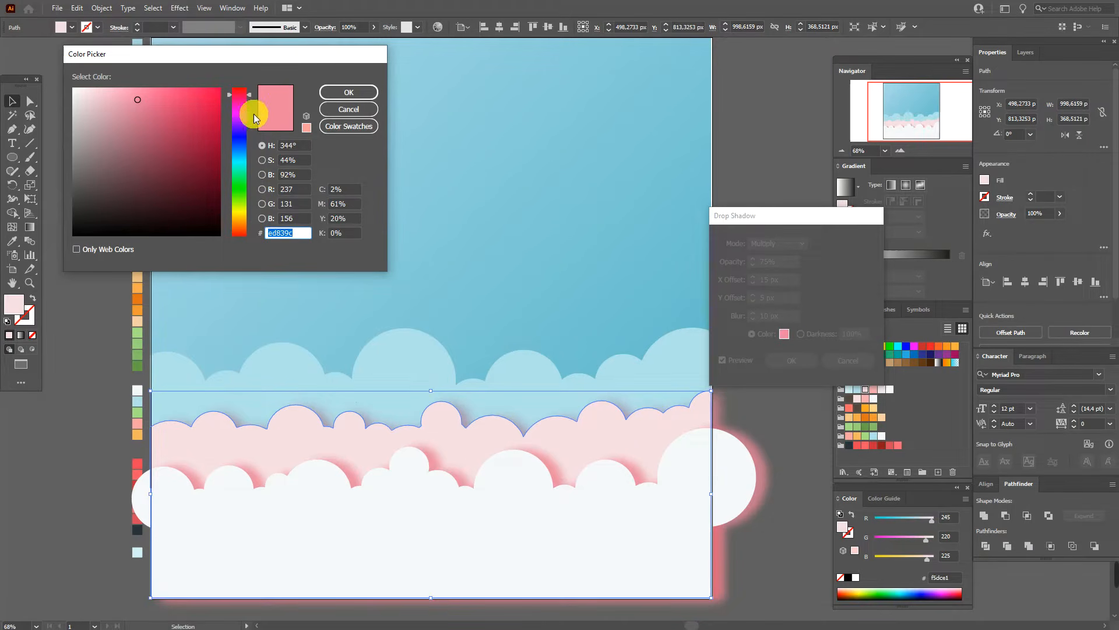
left_click_drag(251, 96, 249, 156)
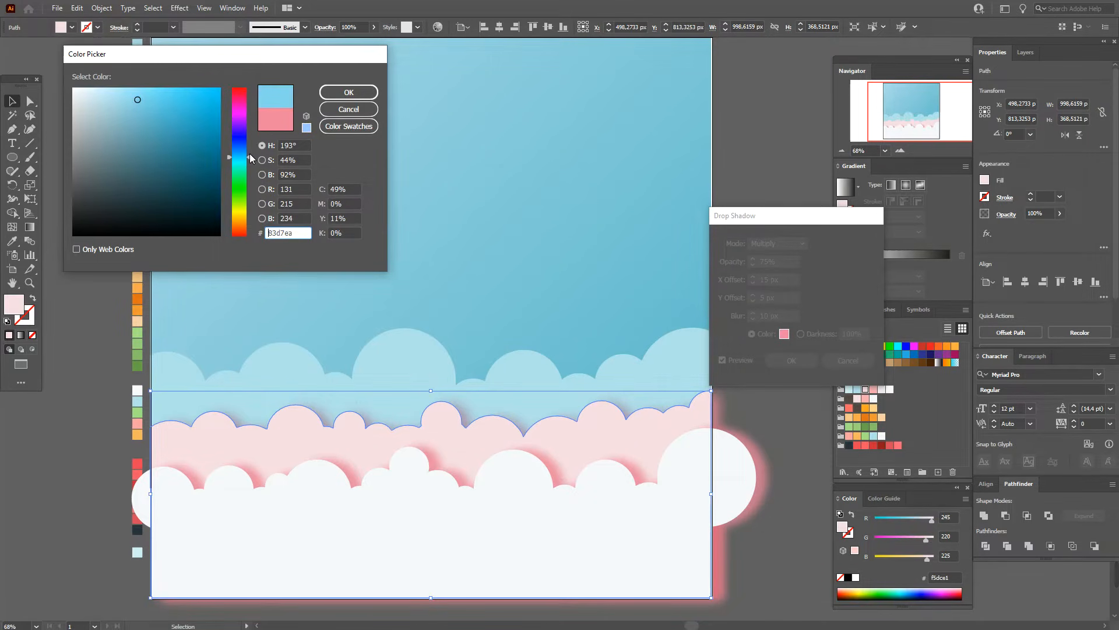
left_click(172, 134)
left_click_drag(181, 121, 187, 118)
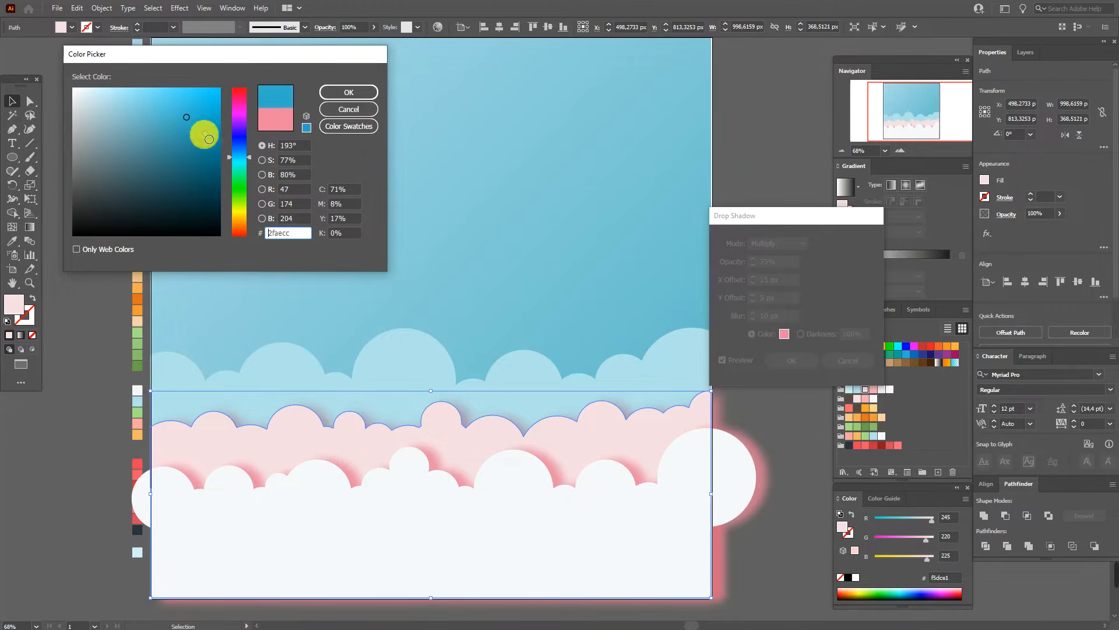
left_click(353, 93)
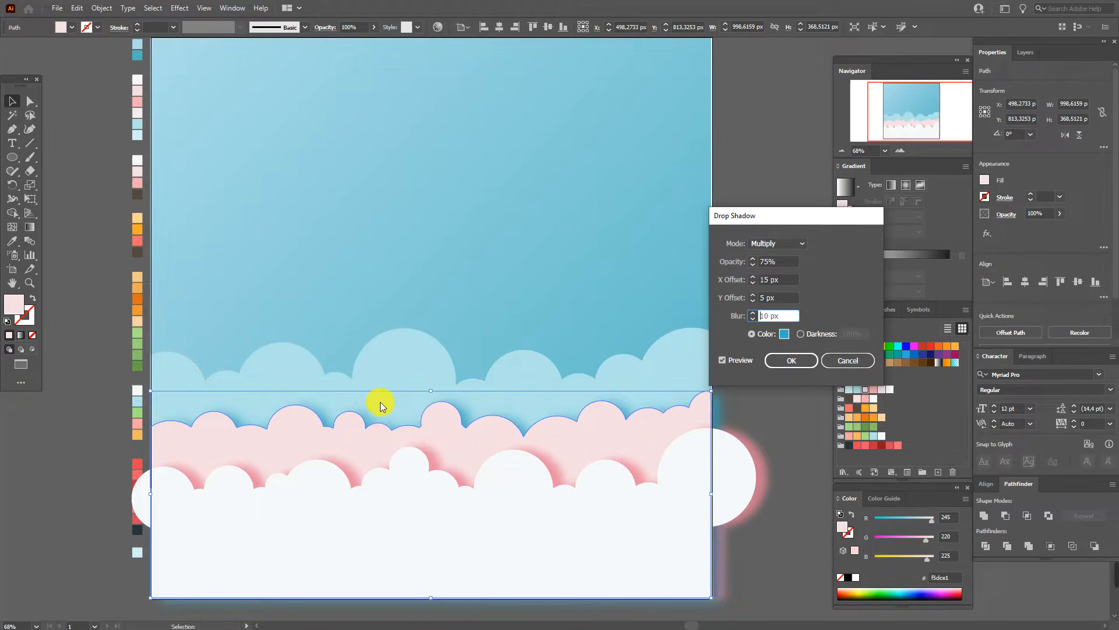
left_click(784, 333)
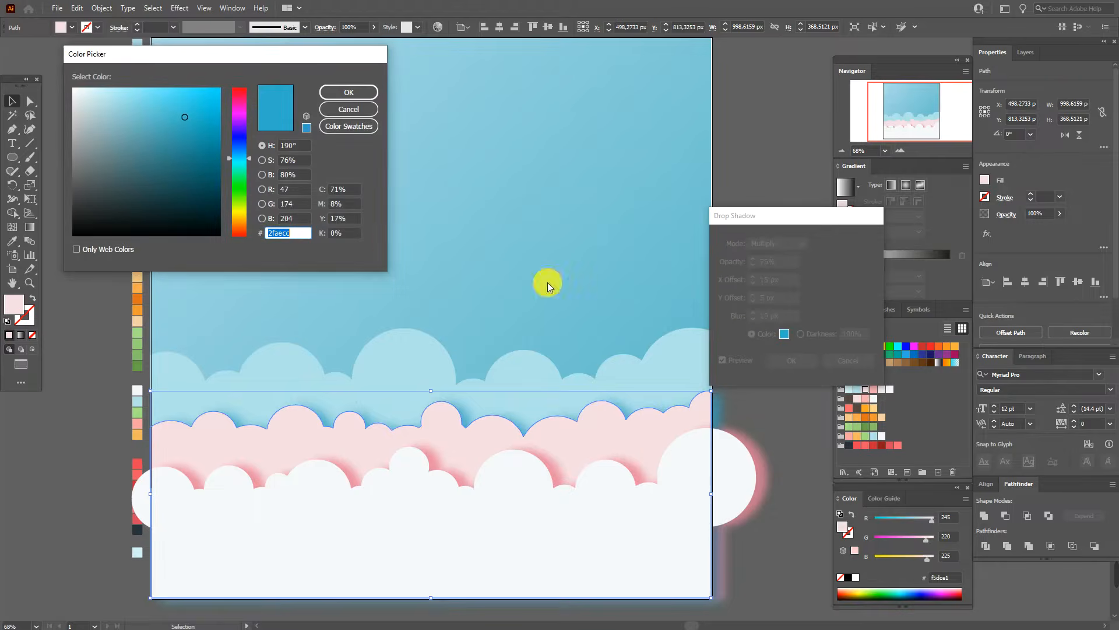
left_click(193, 145)
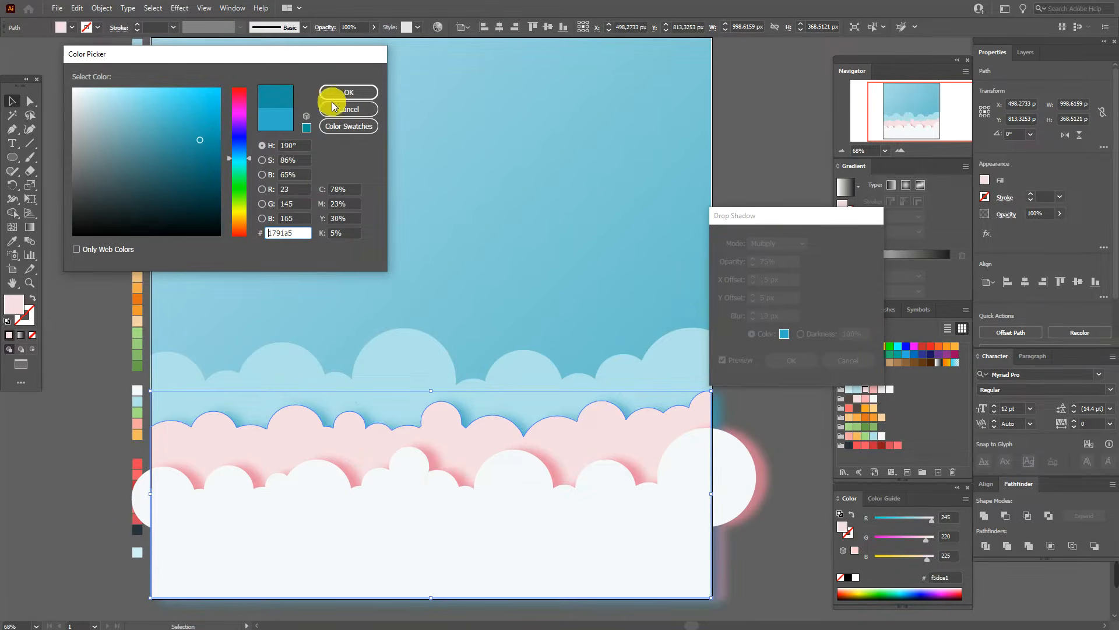
left_click(333, 94)
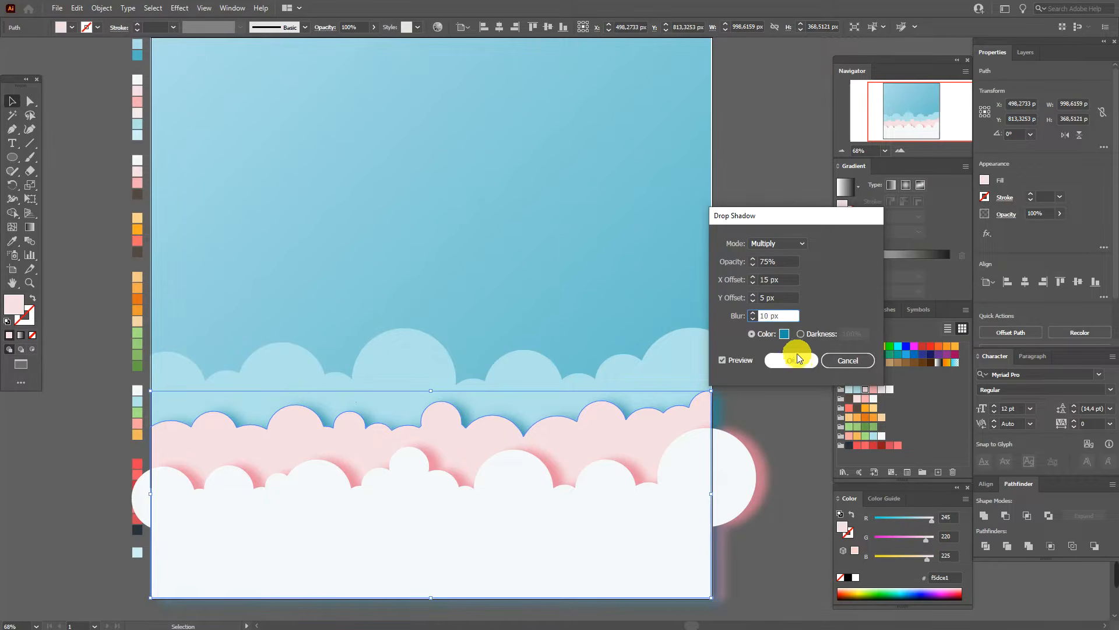
left_click(784, 334)
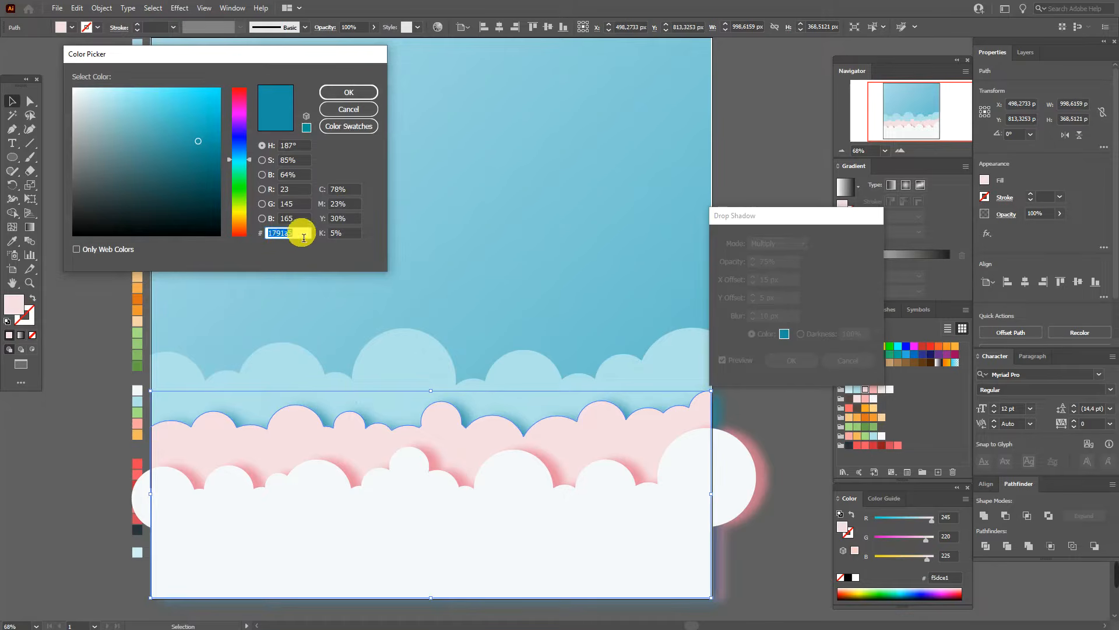
left_click(357, 95)
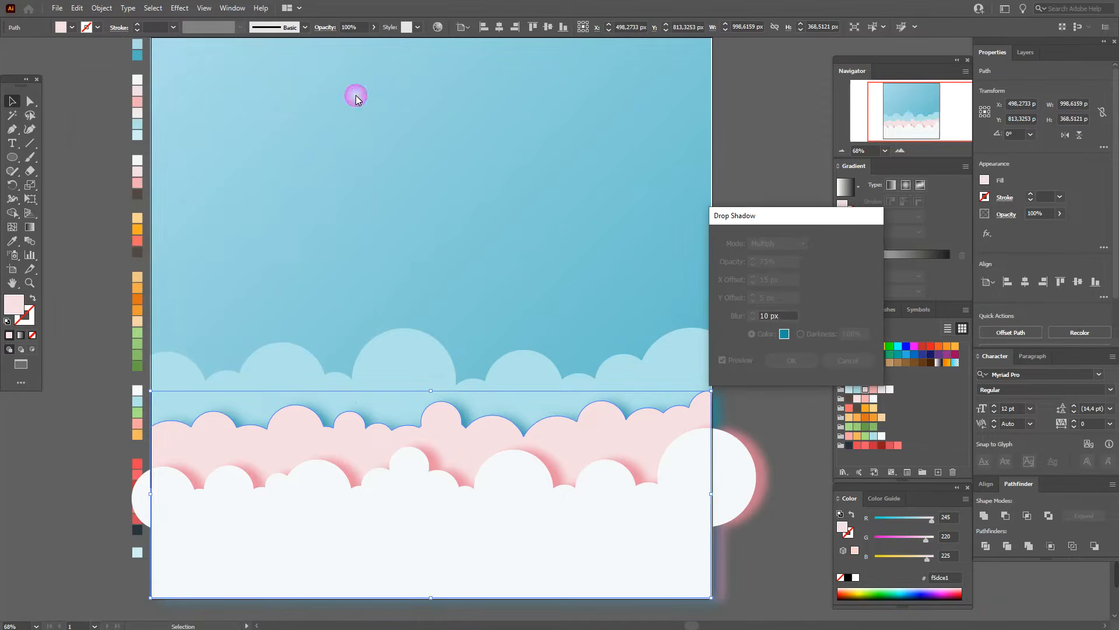
left_click(790, 365)
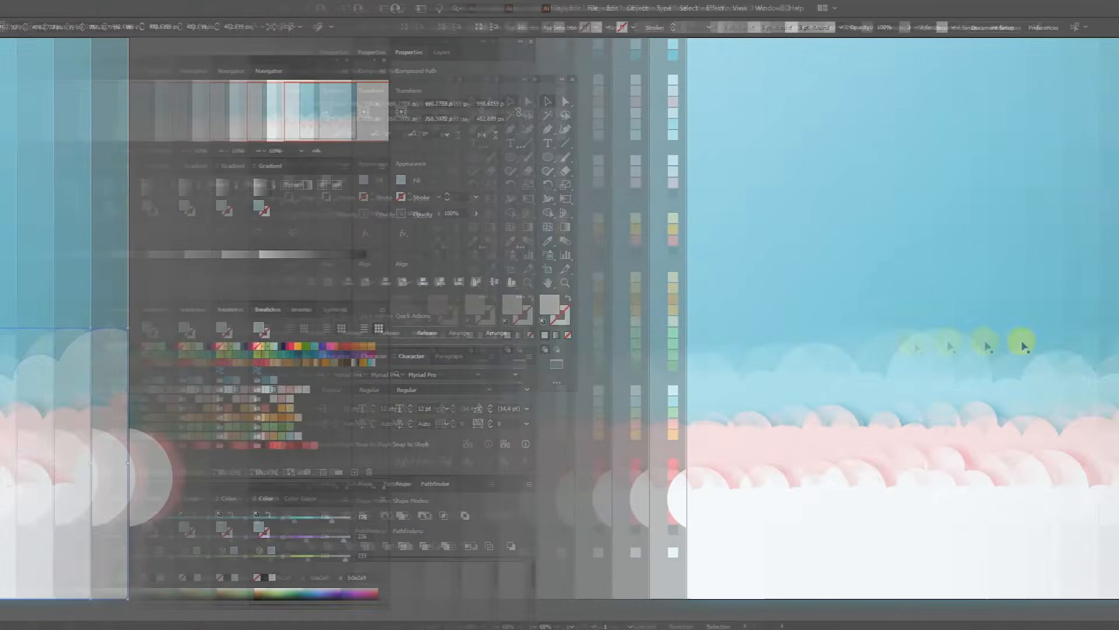
Add a Drop Shadow effect to the light blue cloud, keeping the 15 px X offset and 10 px blur, with a 0 px Y offset
left_click(644, 349)
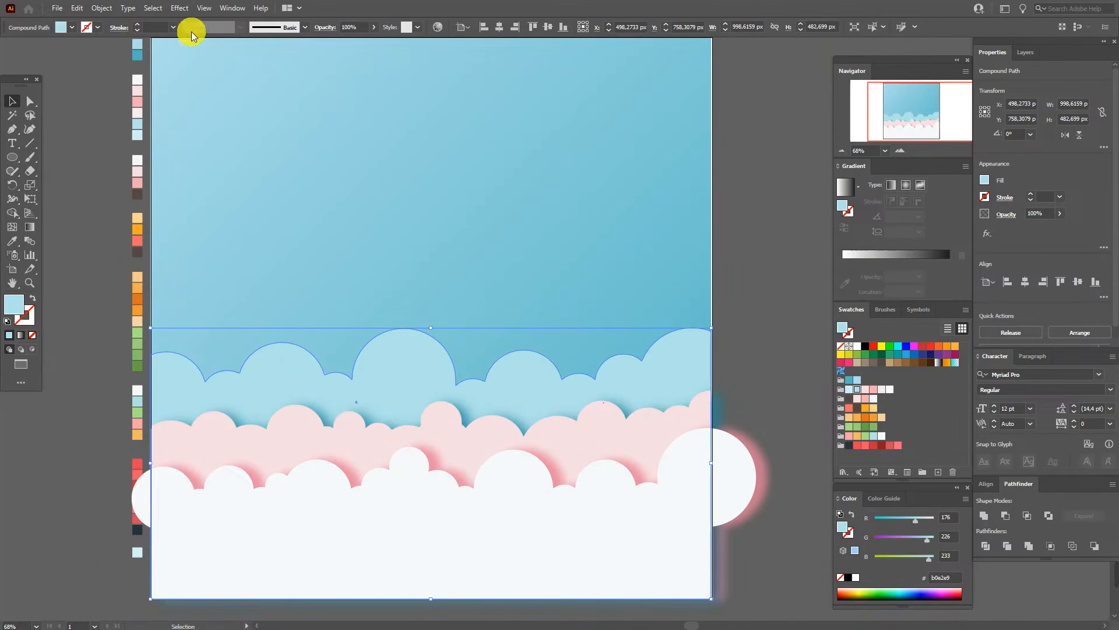
left_click(184, 8)
mouse_move(270, 141)
left_click(366, 141)
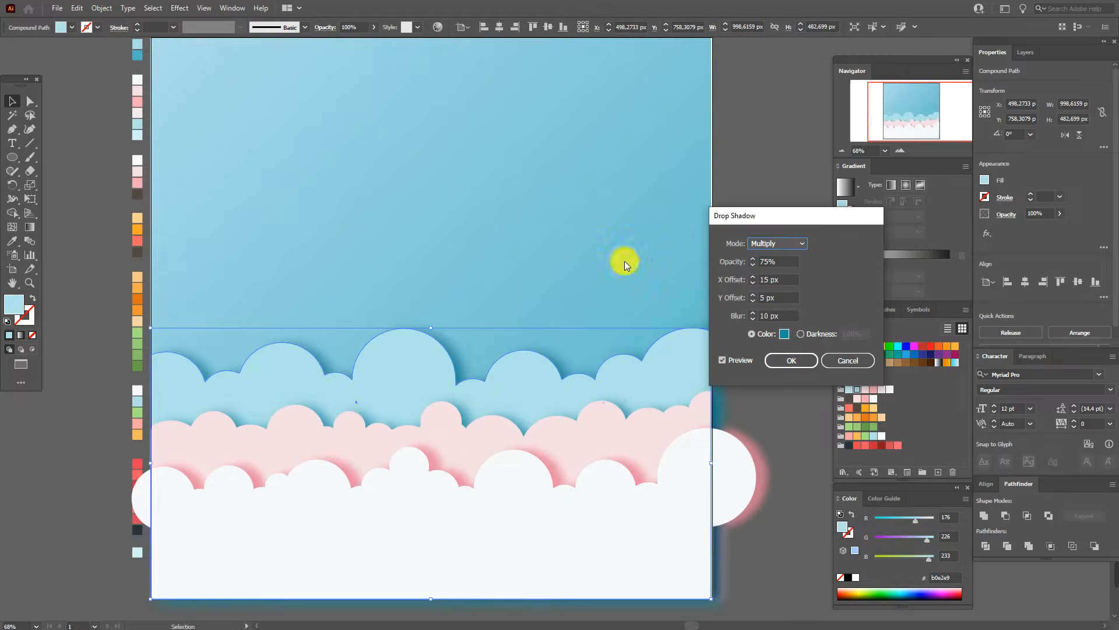
left_click(765, 299)
type("0")
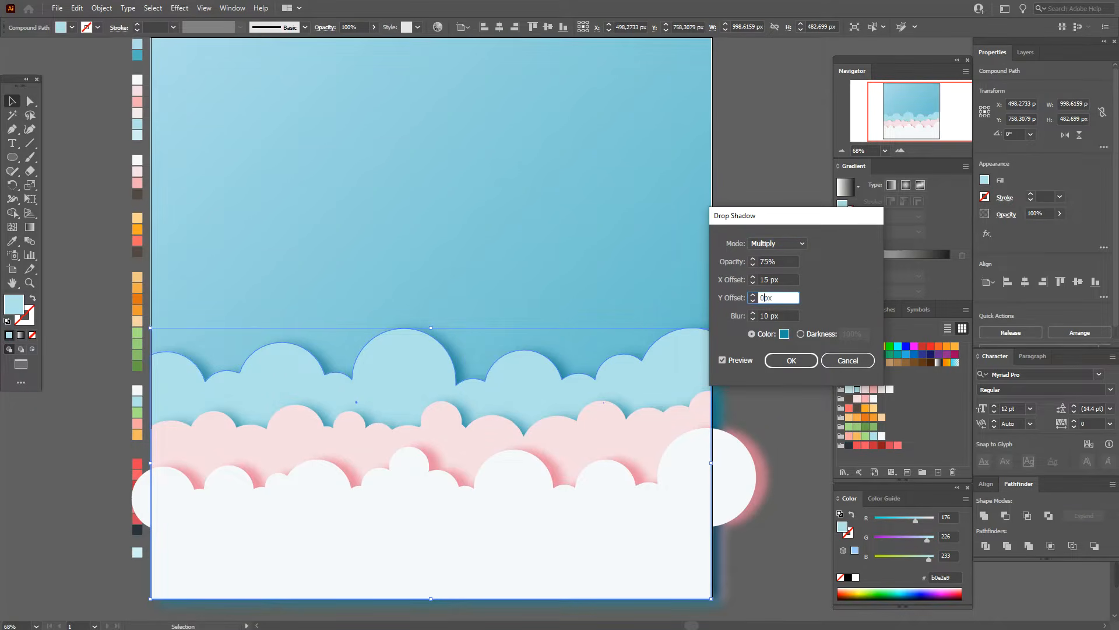
Set the light blue cloud's drop shadow color to 376b7f, apply the effect and deselect the cloud
left_click(784, 334)
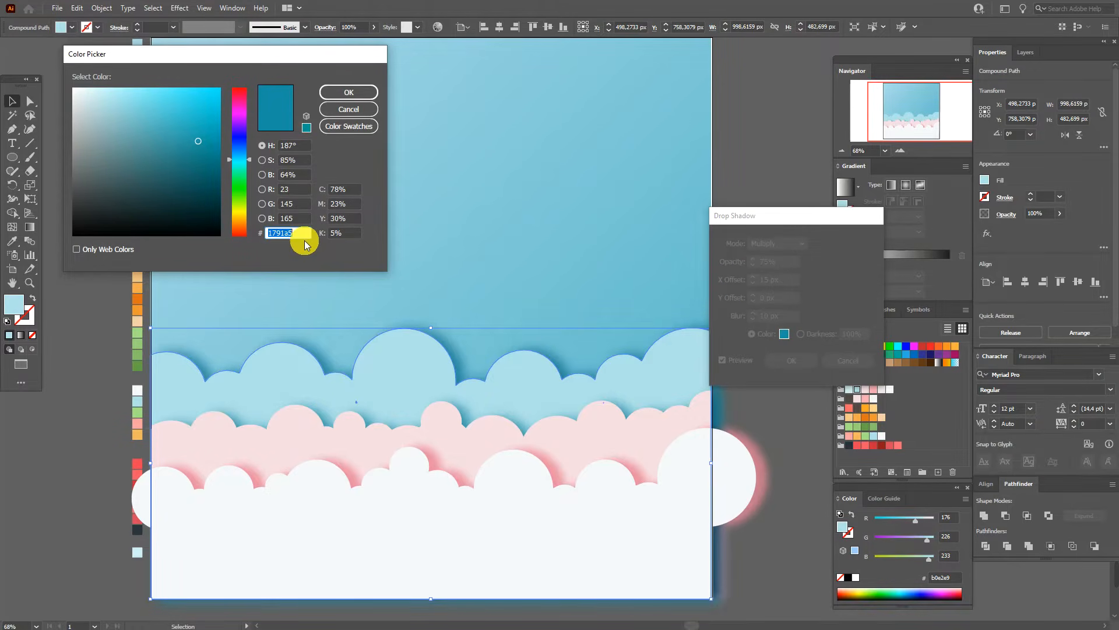
type("376b7f")
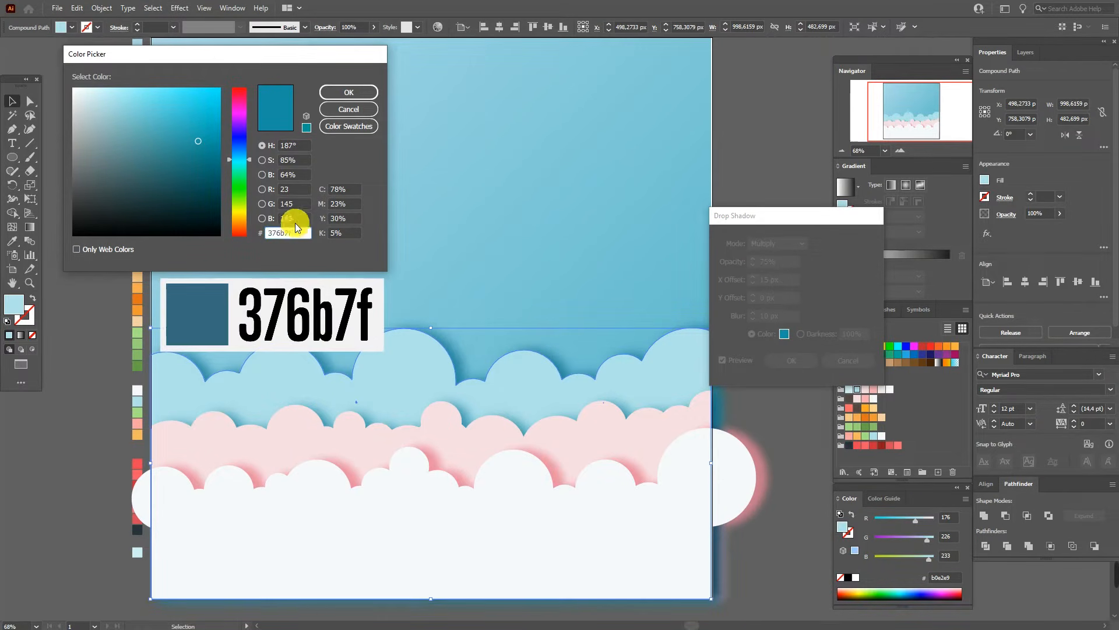
left_click(349, 92)
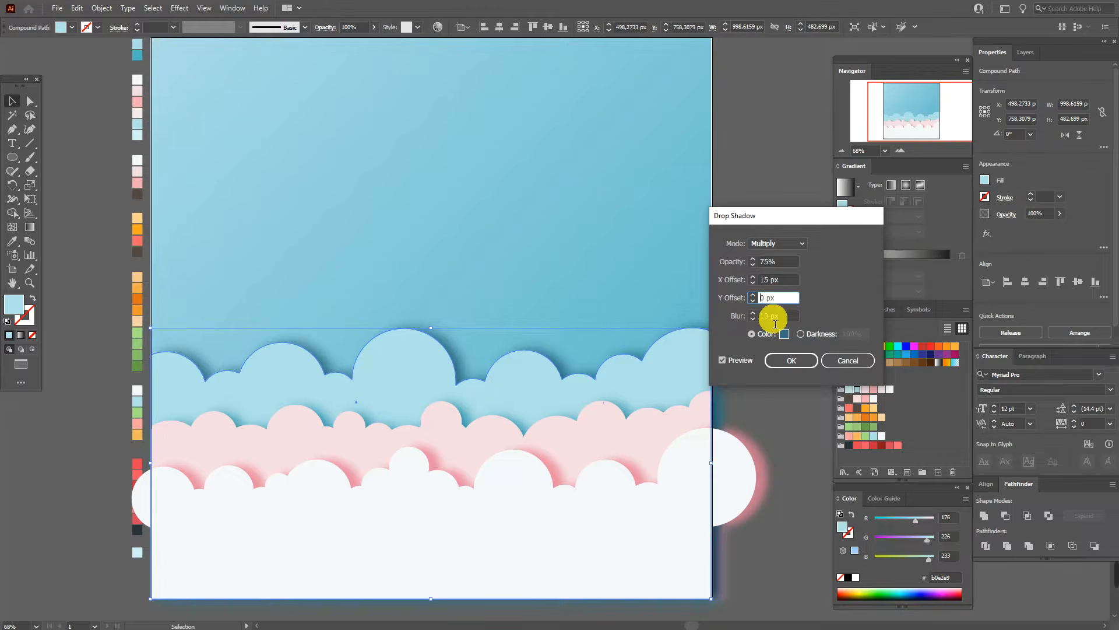
left_click(786, 362)
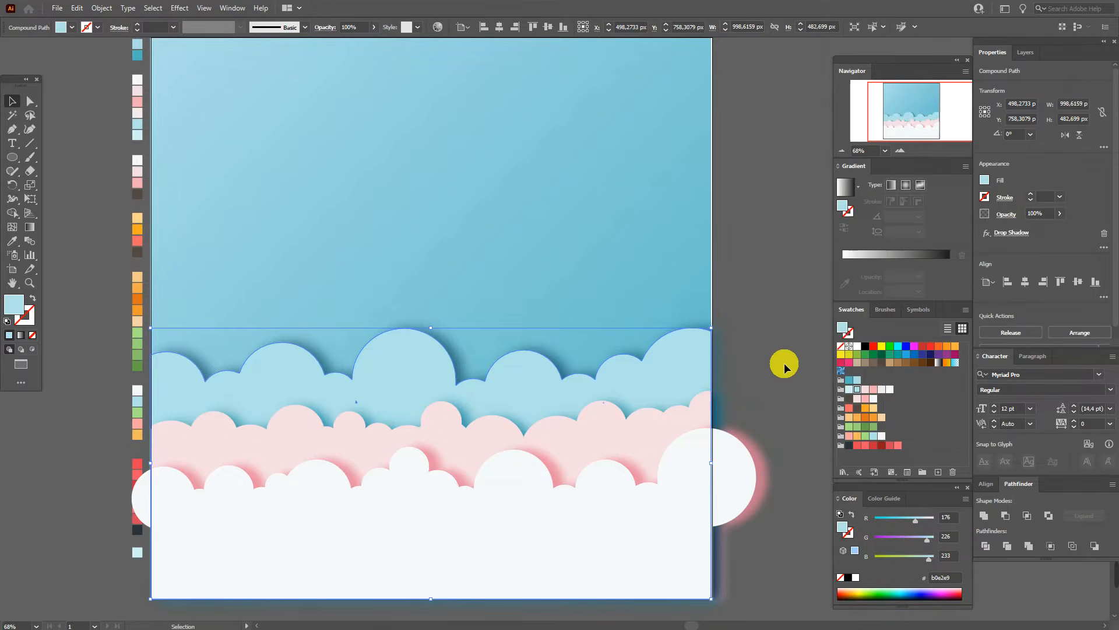
left_click(775, 368)
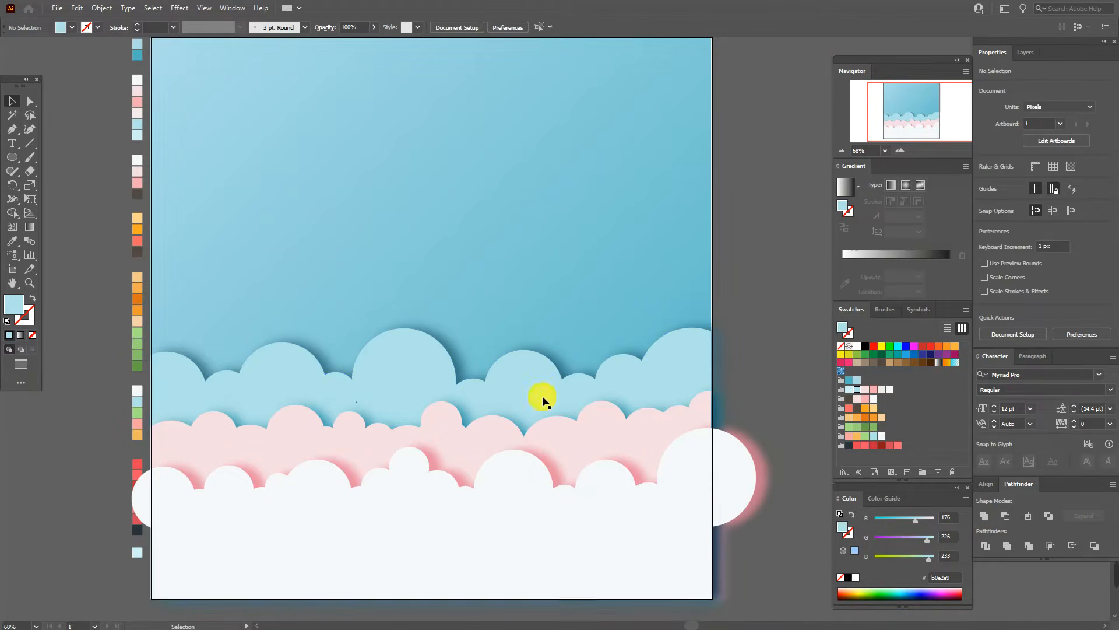
Fill the pale pink cloud with a linear gradient from the pale pink swatch to the stronger pink f5aaaf
left_click(343, 437)
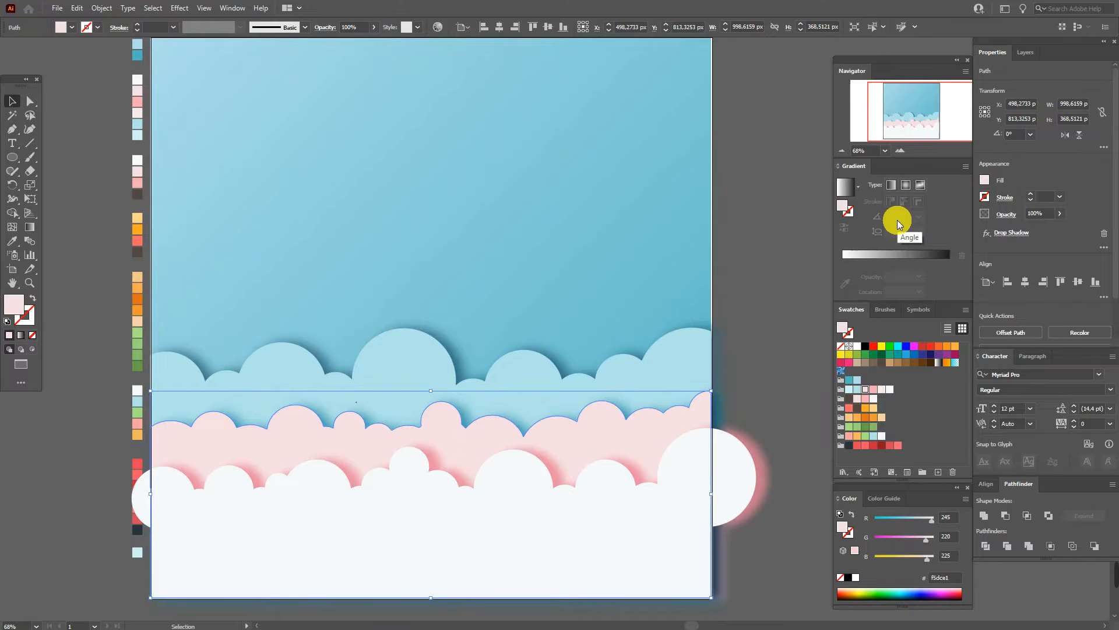
left_click(892, 186)
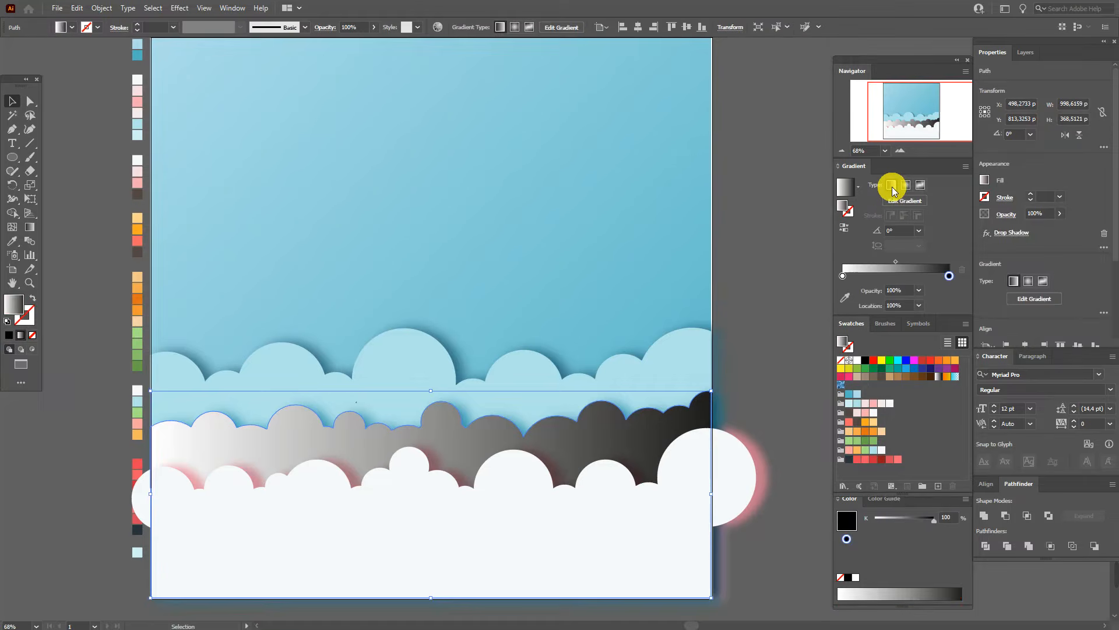
left_click_drag(867, 404, 843, 272)
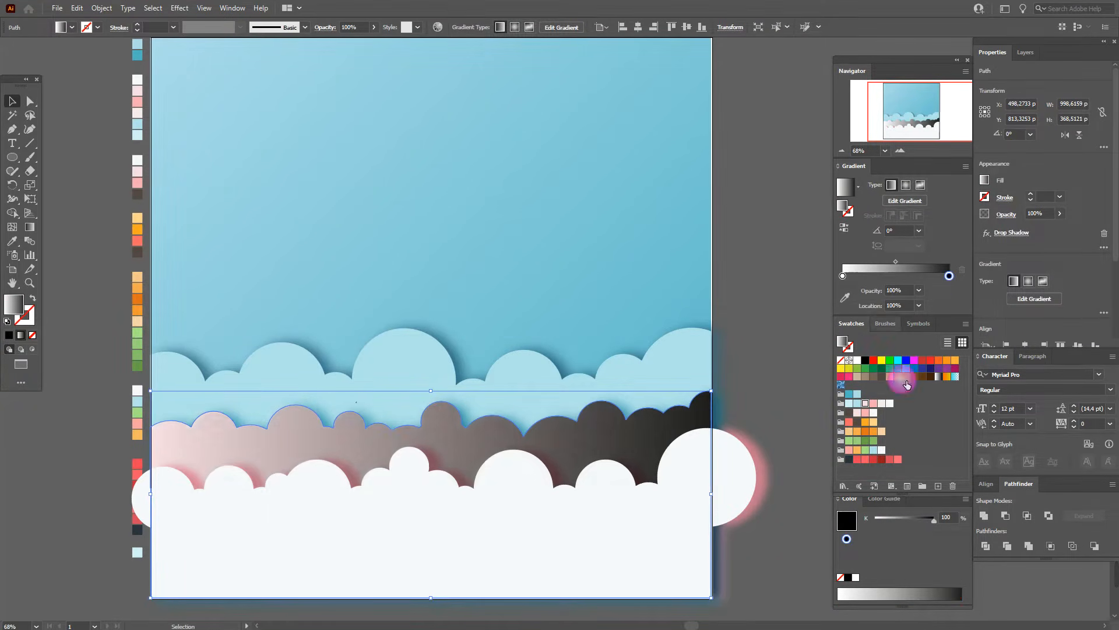
left_click_drag(916, 364, 949, 277)
Set the pink cloud's gradient angle to 90°
left_click(897, 232)
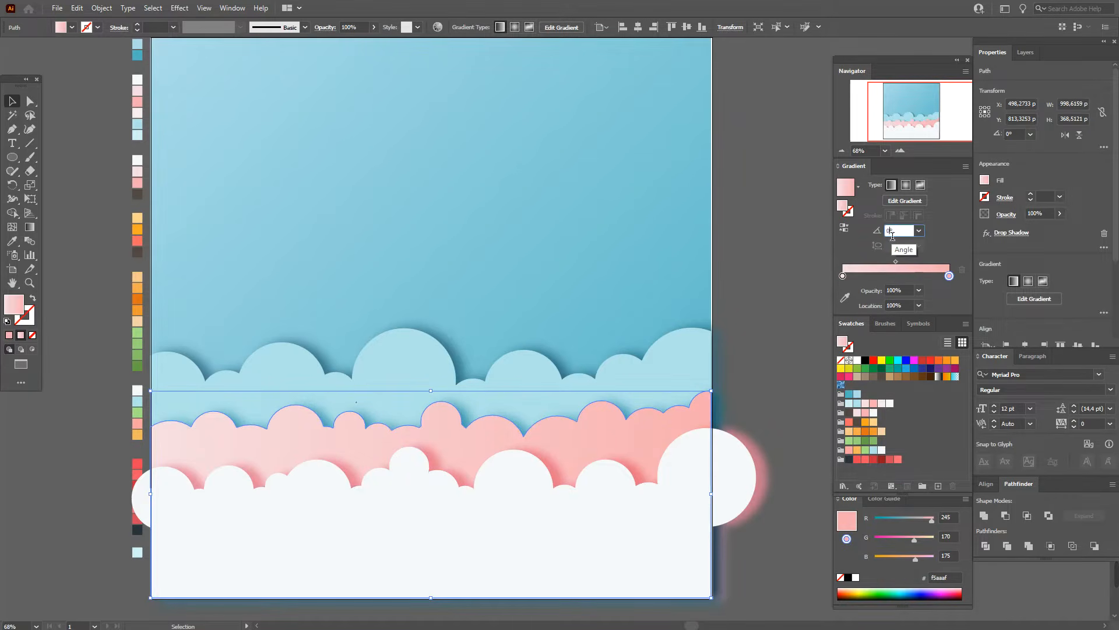
type("90")
left_click(1034, 264)
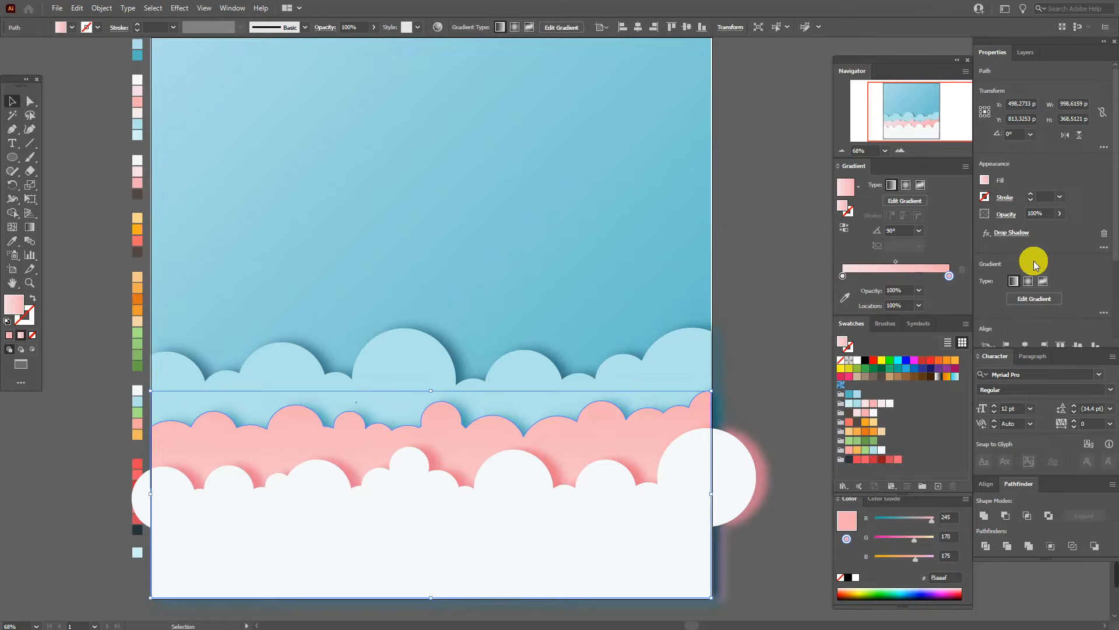
Set the pink cloud's gradient angle to -90° and shift the gradient midpoint to about 61%
left_click(897, 231)
type("-")
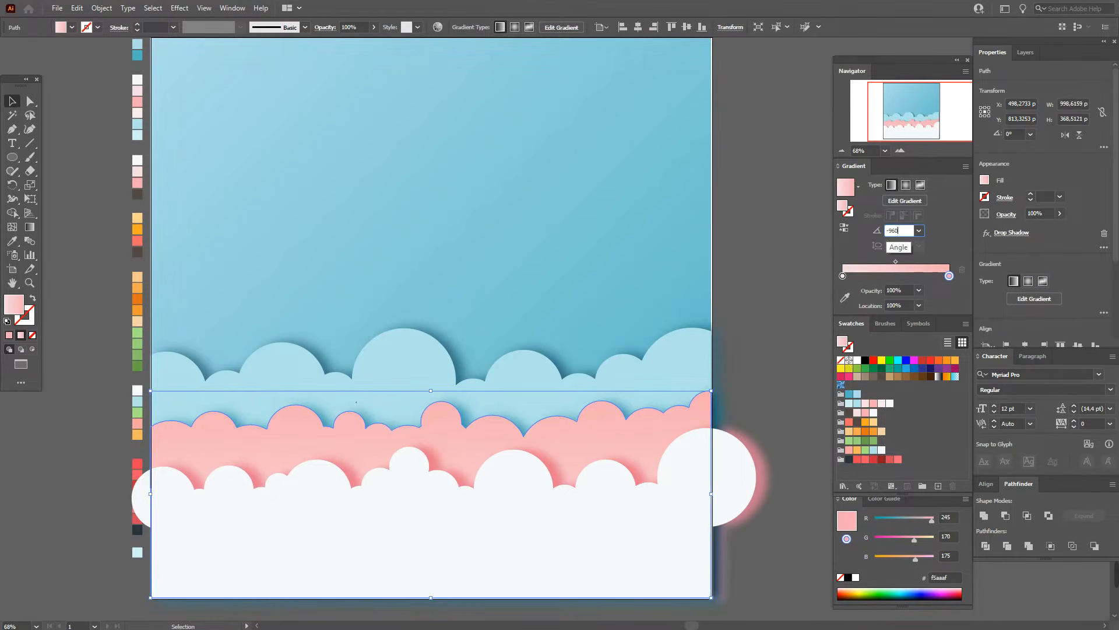
type("90")
key("Return")
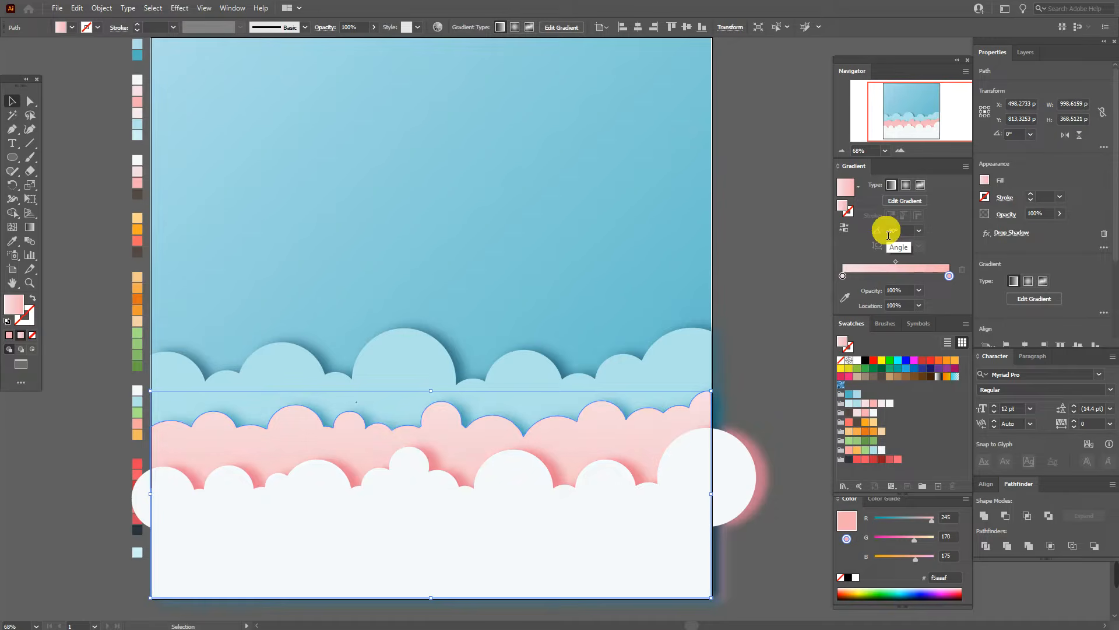
left_click_drag(897, 262, 908, 261)
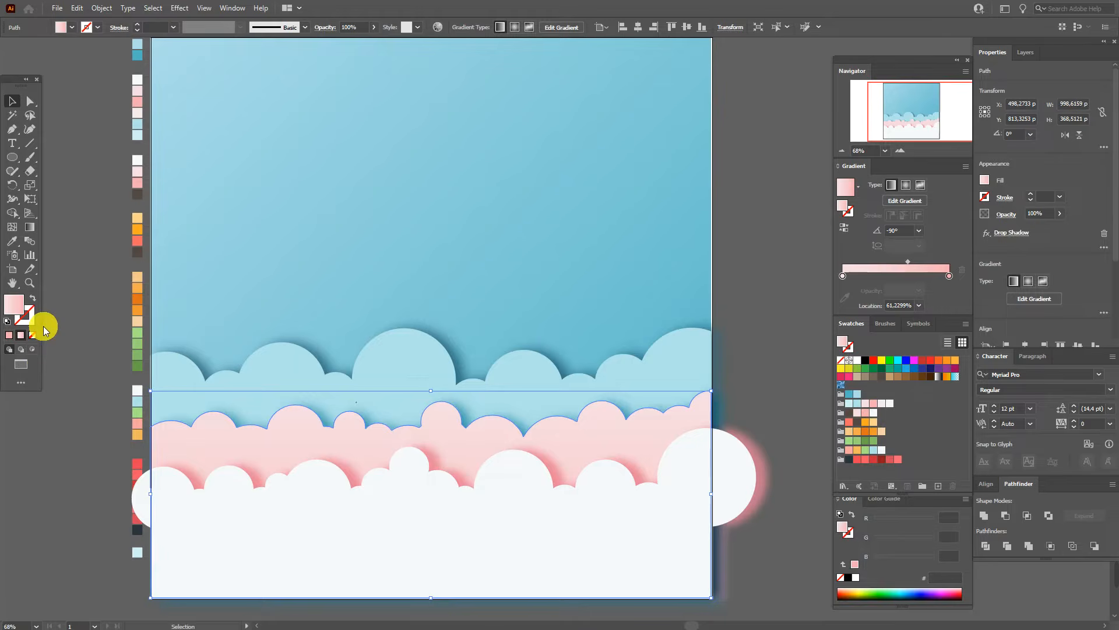
Give the pink cloud a 1 pt stroke in the very pale pink swatch f4e9eb and deselect it
left_click(26, 317)
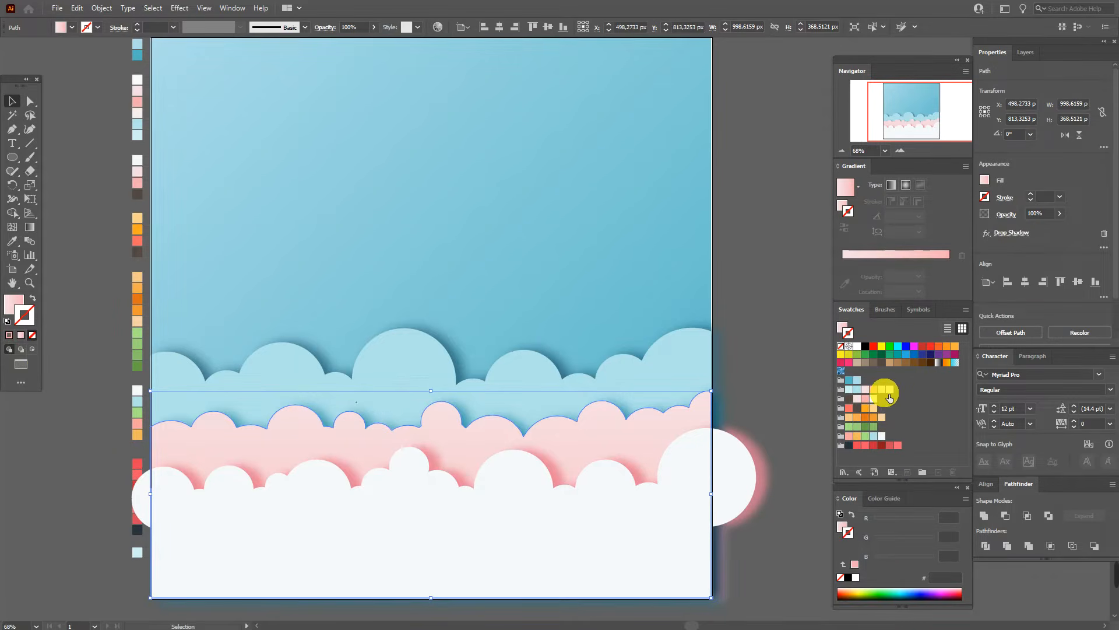
left_click(884, 390)
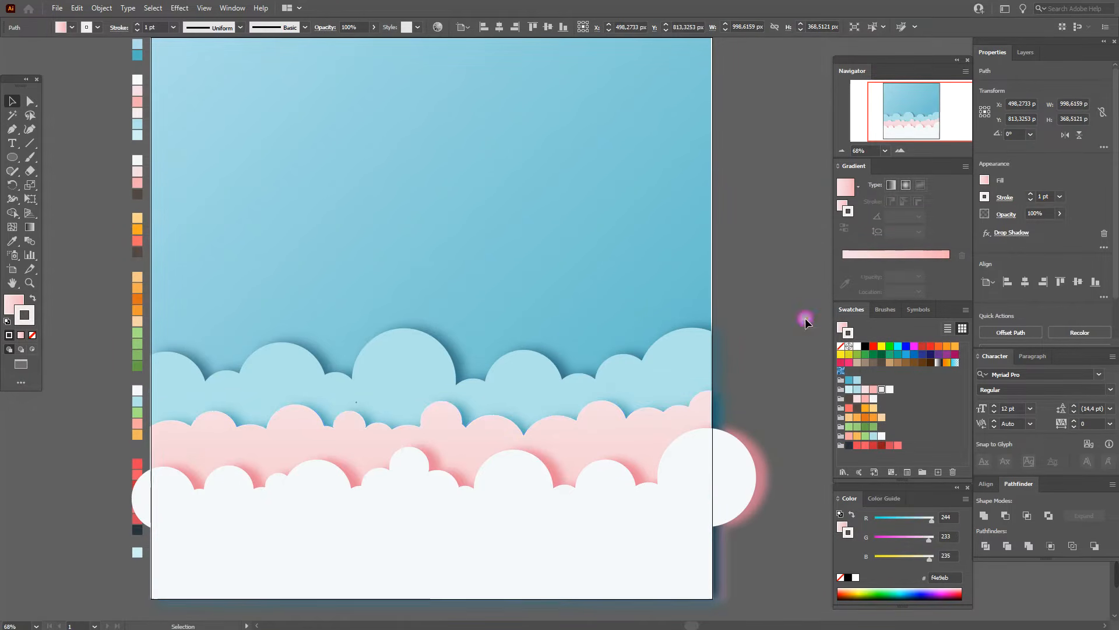
left_click(807, 362)
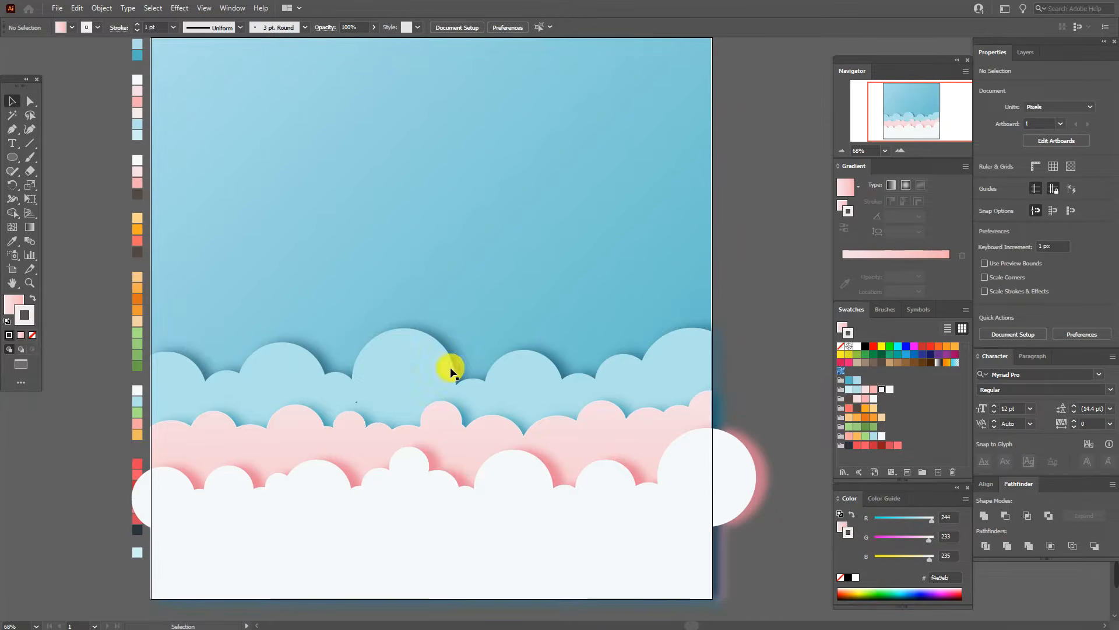
Give the light blue cloud a 1 pt stroke in the pale blue swatch cef1f4 and deselect it
left_click(434, 366)
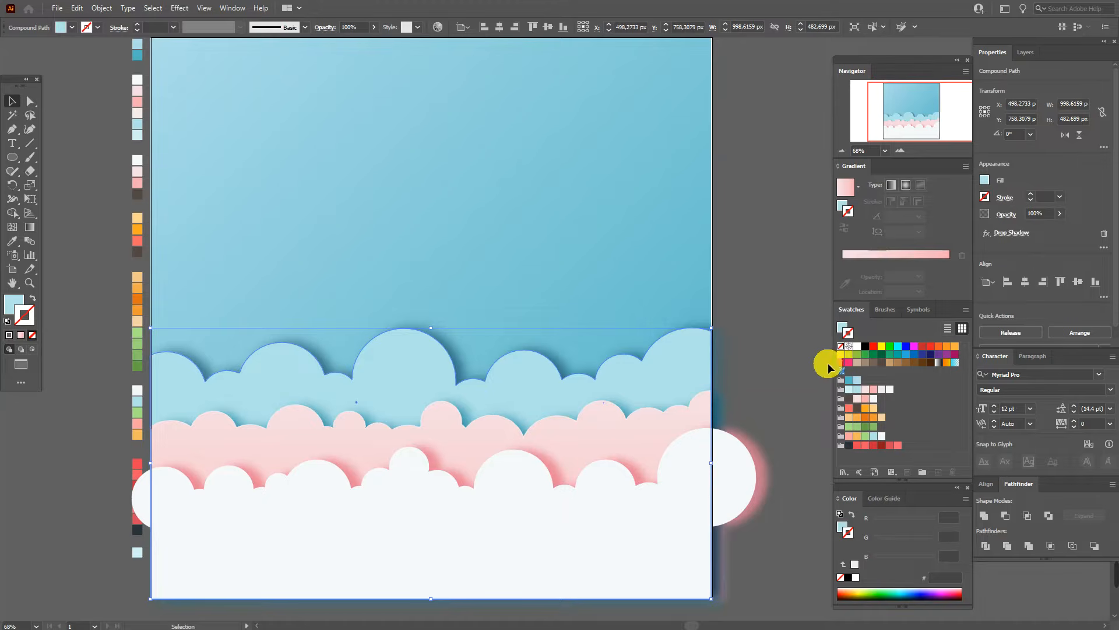
left_click(851, 394)
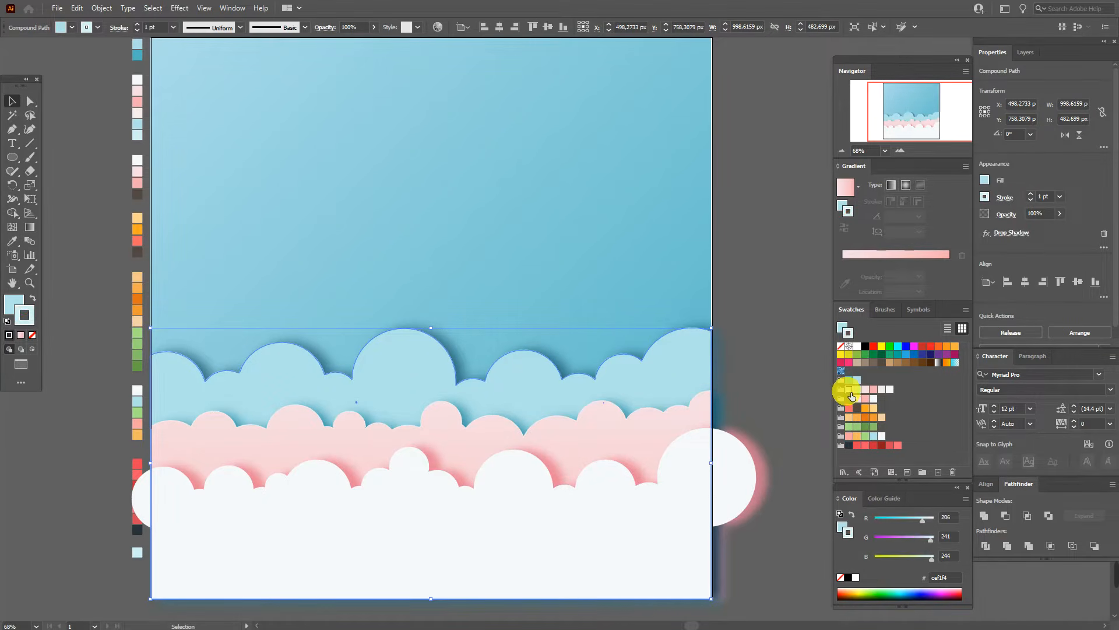
left_click(764, 372)
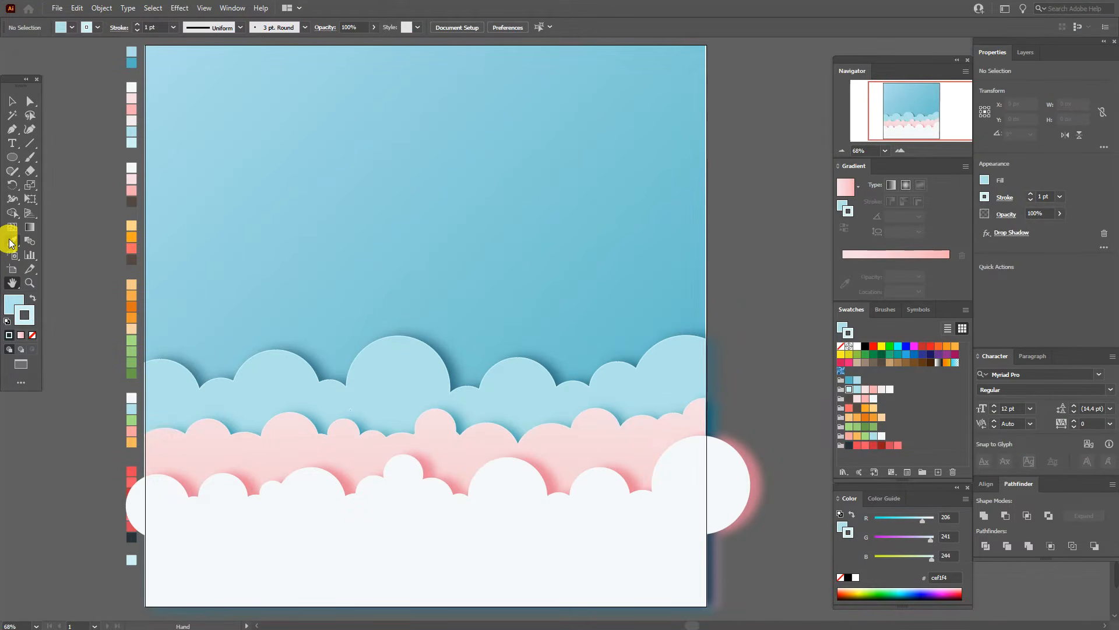
Sample the off-white palette color f5f7f9 and draw a circle about 146 px wide over the clouds for the bunny's head
left_click(10, 244)
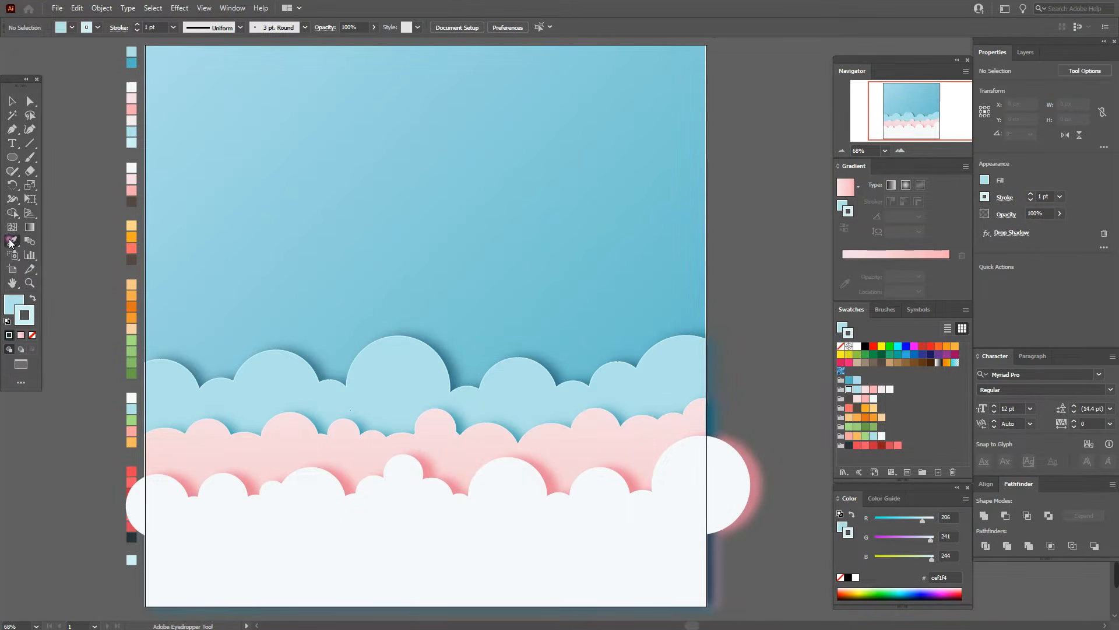
left_click(131, 167)
left_click(14, 301)
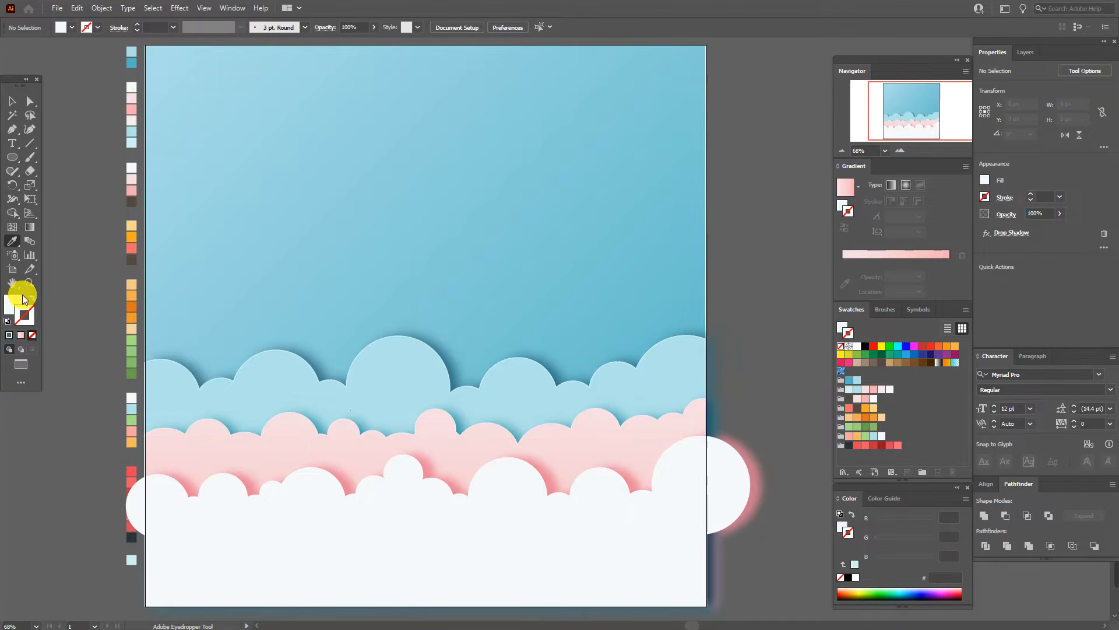
left_click(10, 159)
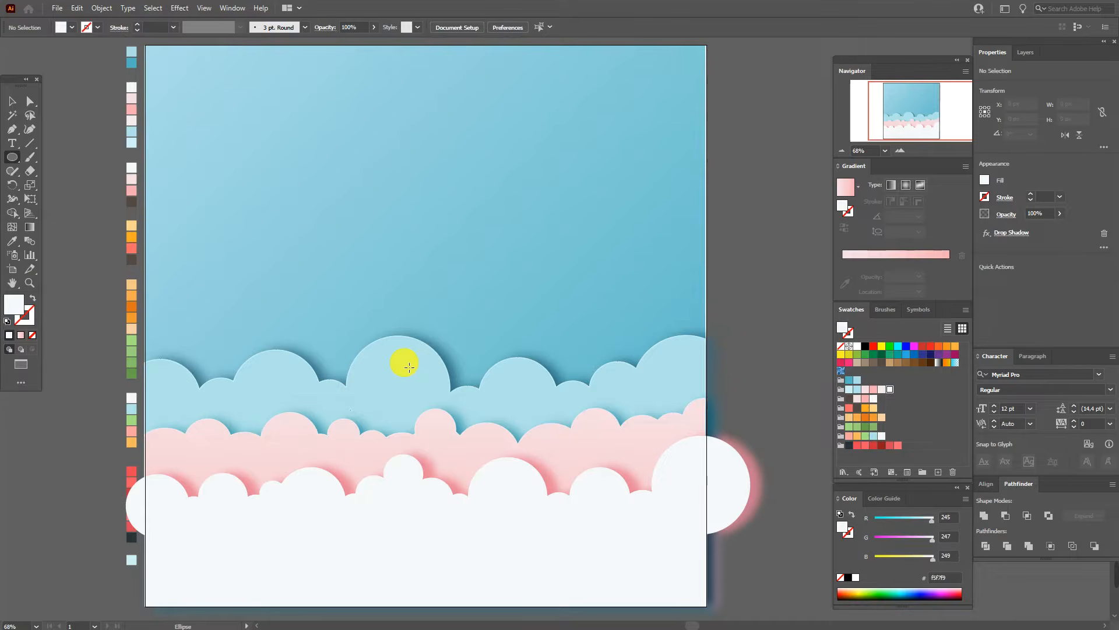
left_click_drag(401, 366, 481, 448)
Lower the circle's top anchor point to flatten the head to about 131 px high
left_click(30, 101)
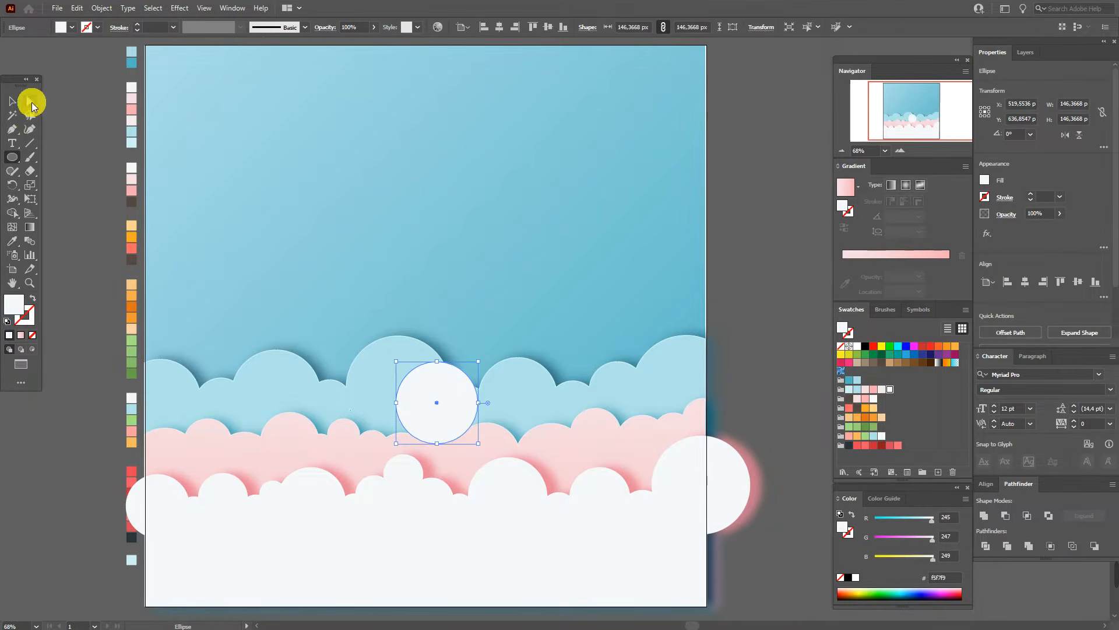
left_click(437, 364)
left_click(438, 364)
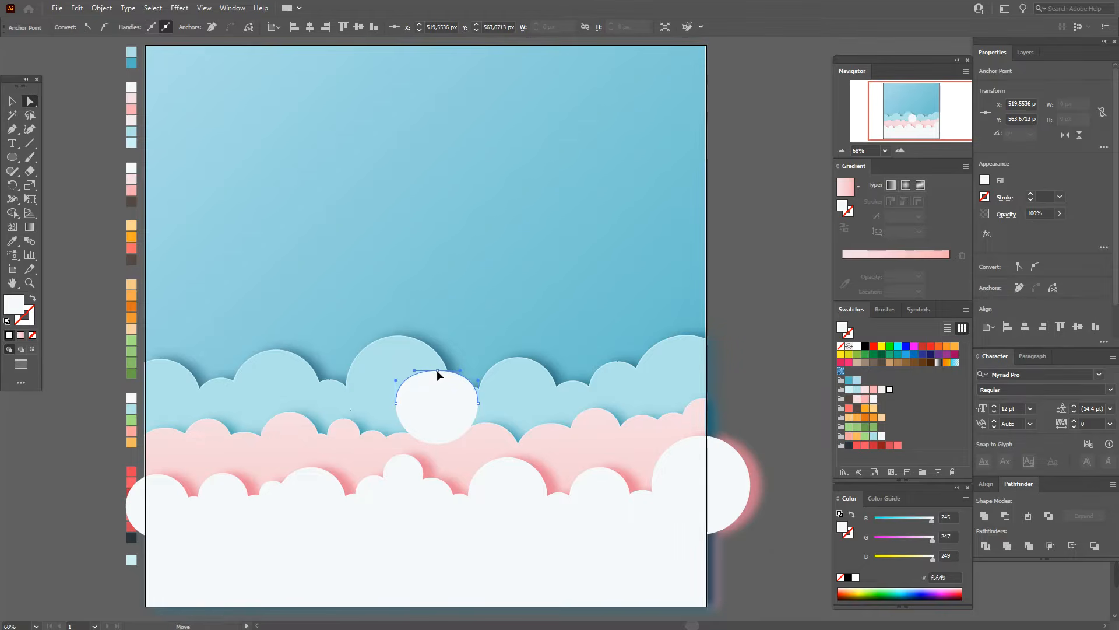
left_click(438, 371)
Bring the pink cloud and the off-white cloud to the front, over the head shape, and deselect them
left_click(12, 101)
left_click(524, 464)
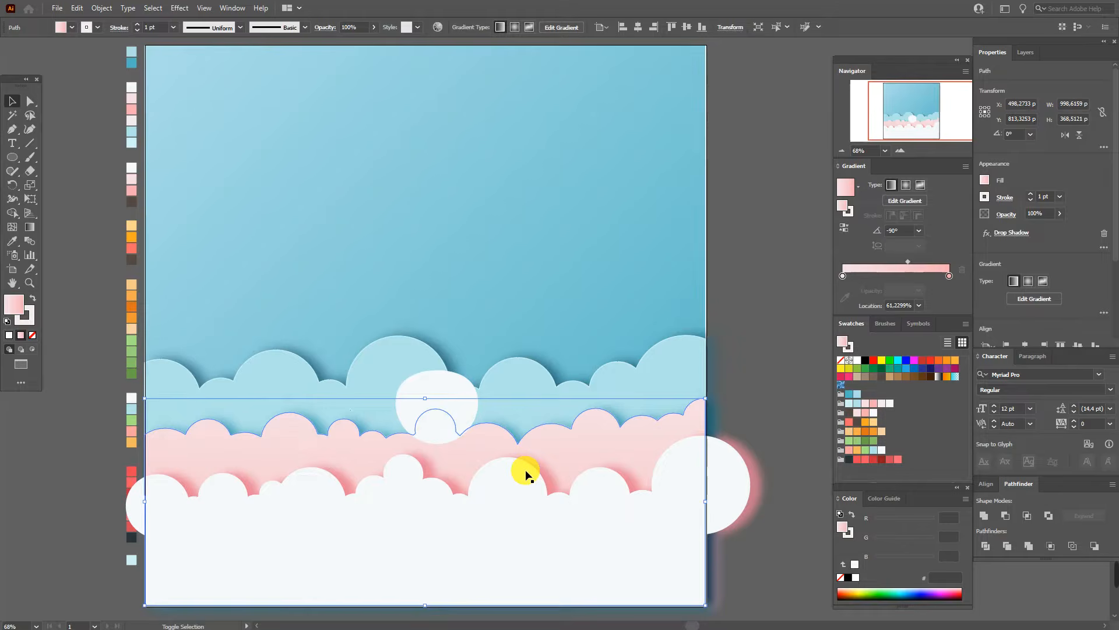
left_click(526, 471, "shift")
right_click(526, 471)
mouse_move(586, 410)
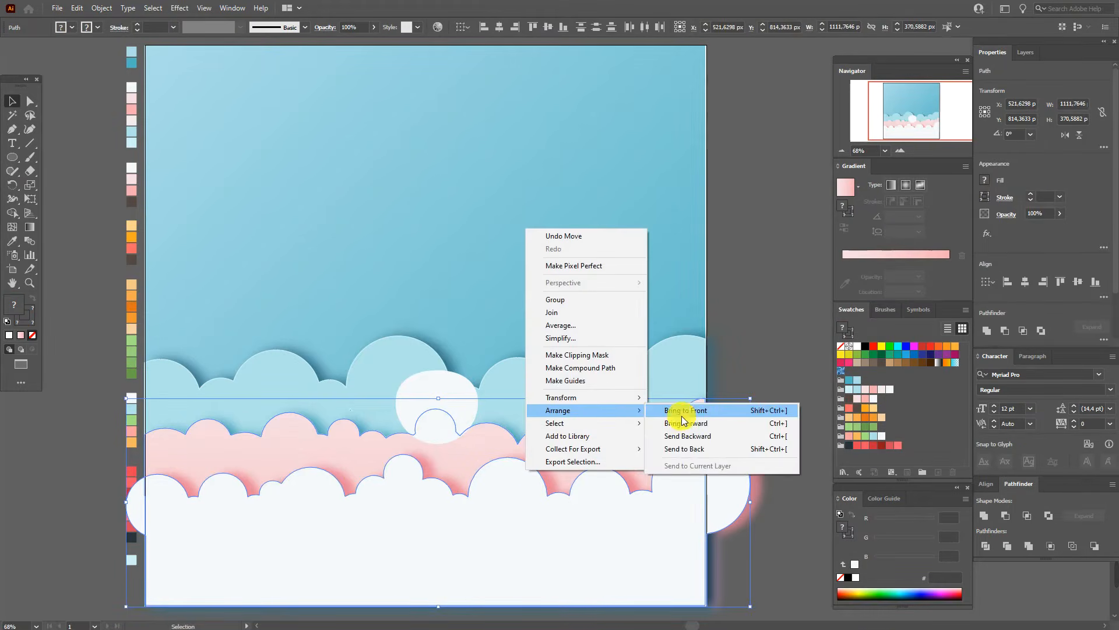
left_click(681, 412)
left_click(752, 374)
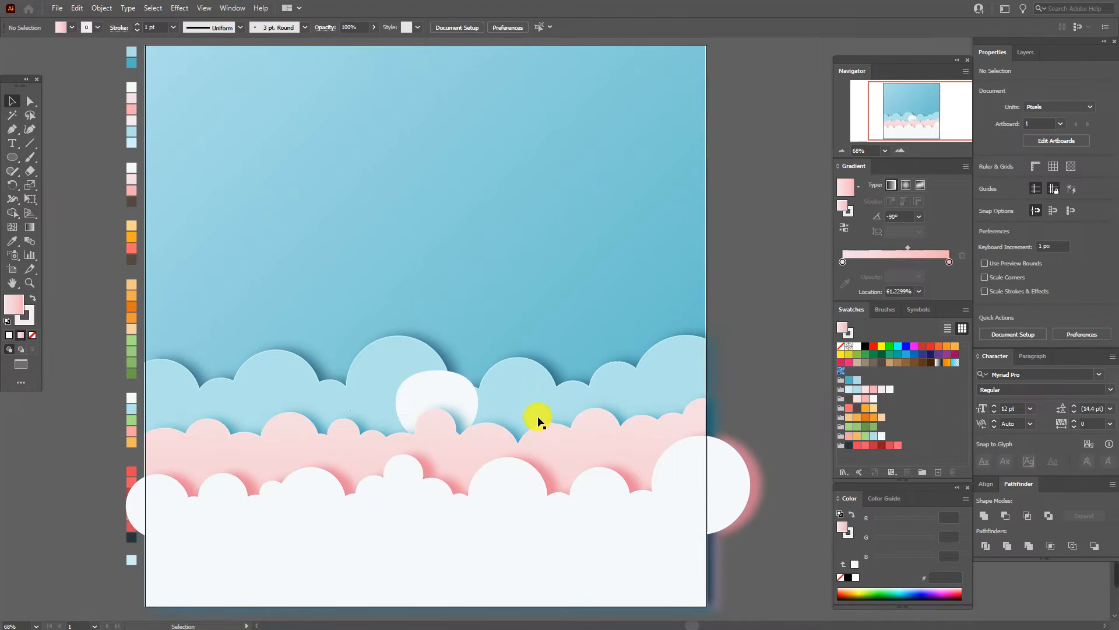
Move the head shape sideways onto the largest central puff of the light blue cloud and try tilting it slightly
left_click_drag(448, 400, 393, 383)
key("ctrl+z")
left_click(429, 399)
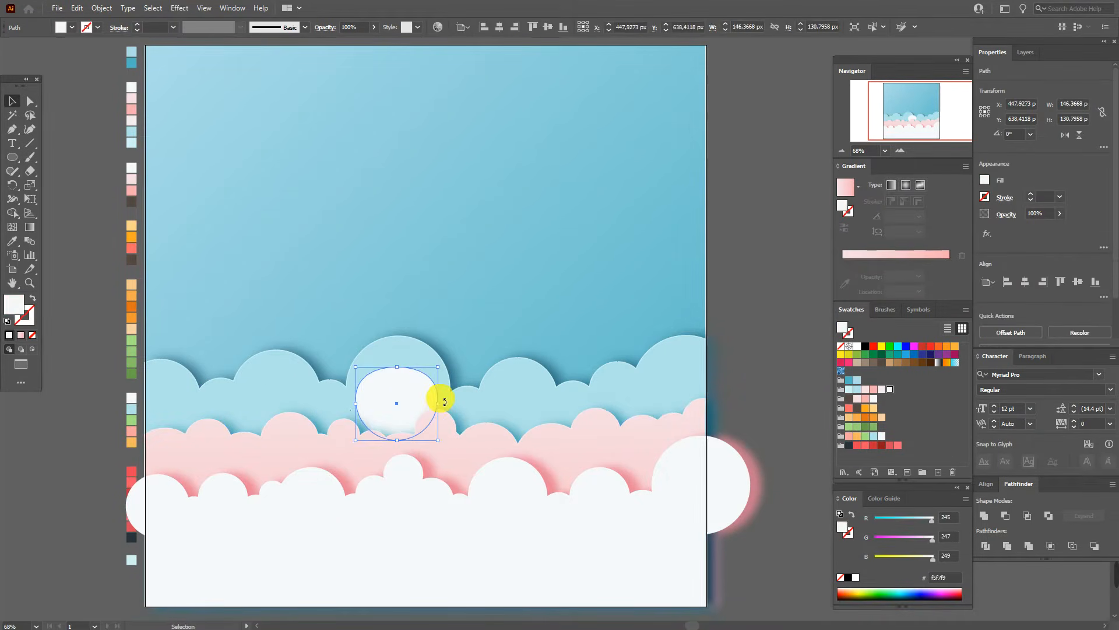
left_click_drag(448, 407, 446, 397)
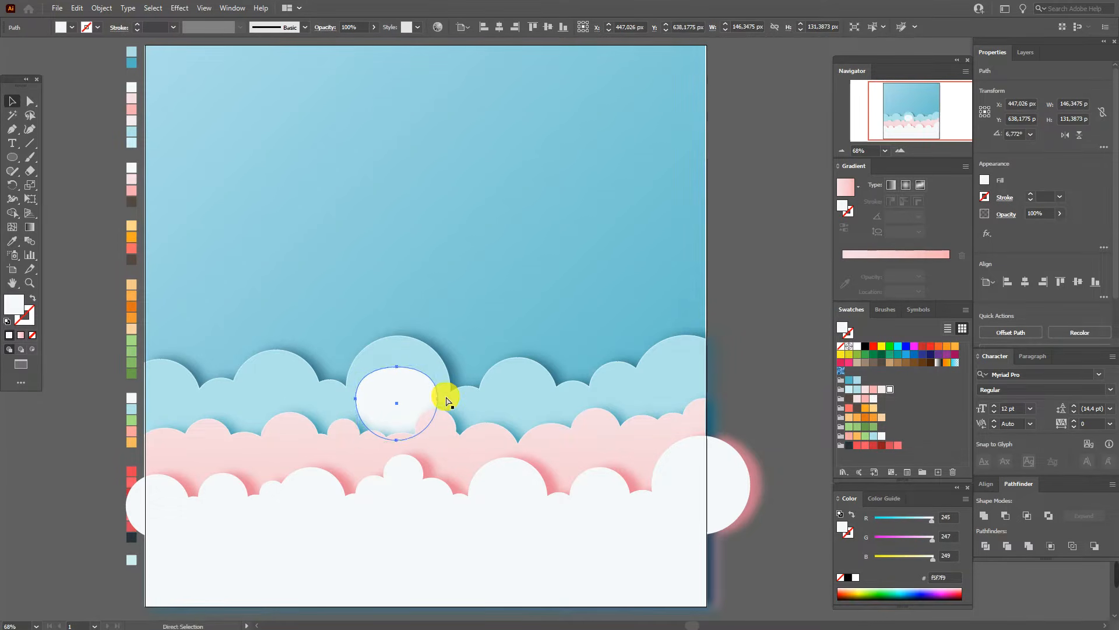
left_click(720, 384)
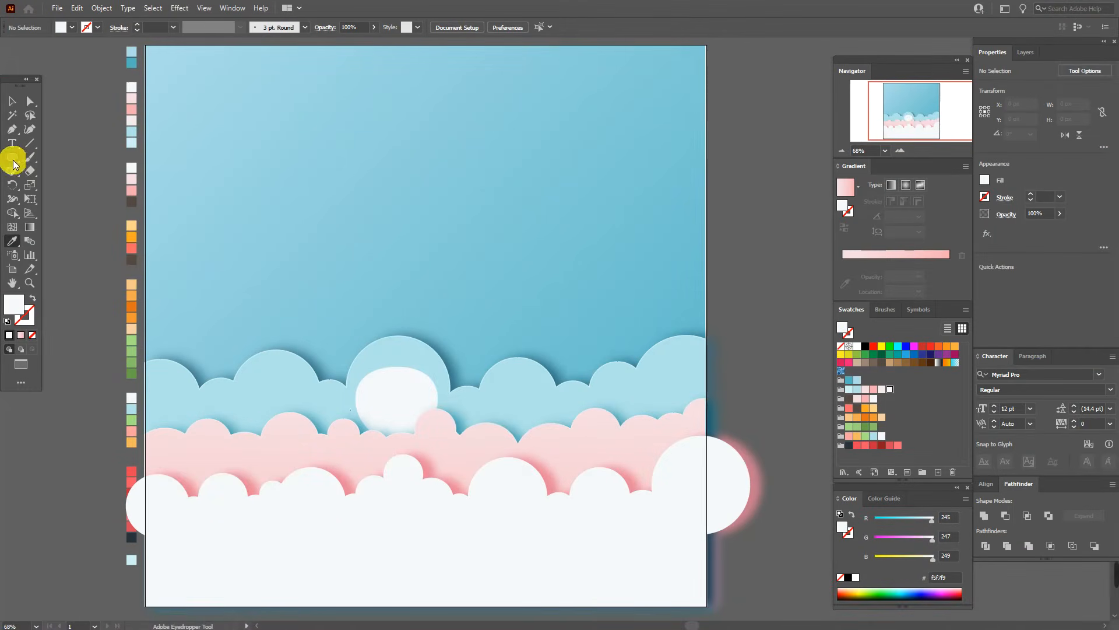
Draw a narrow off-white ear ellipse, size it to about 65 by 158 px and tilt it about 20° outward onto the head
left_click(14, 162)
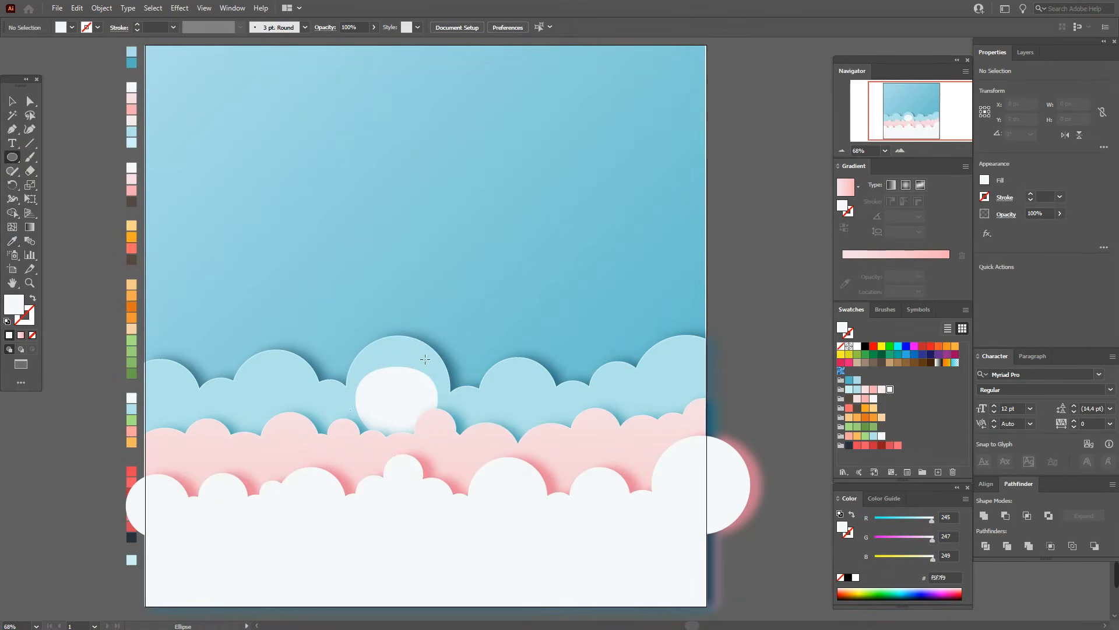
left_click_drag(355, 272, 398, 358)
left_click(11, 101)
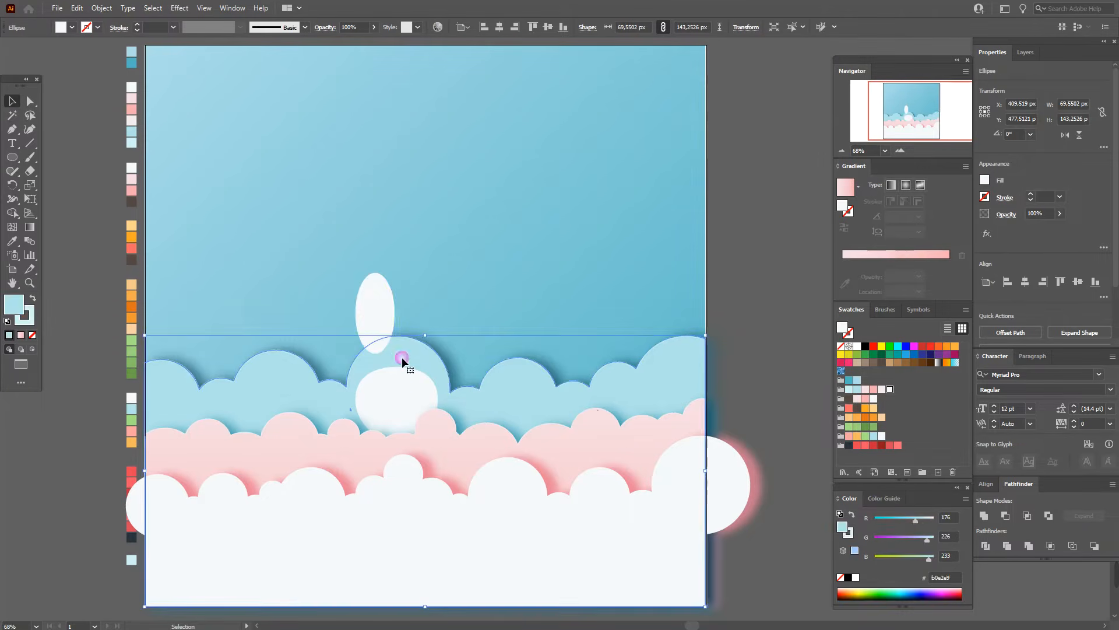
left_click_drag(400, 364, 359, 310)
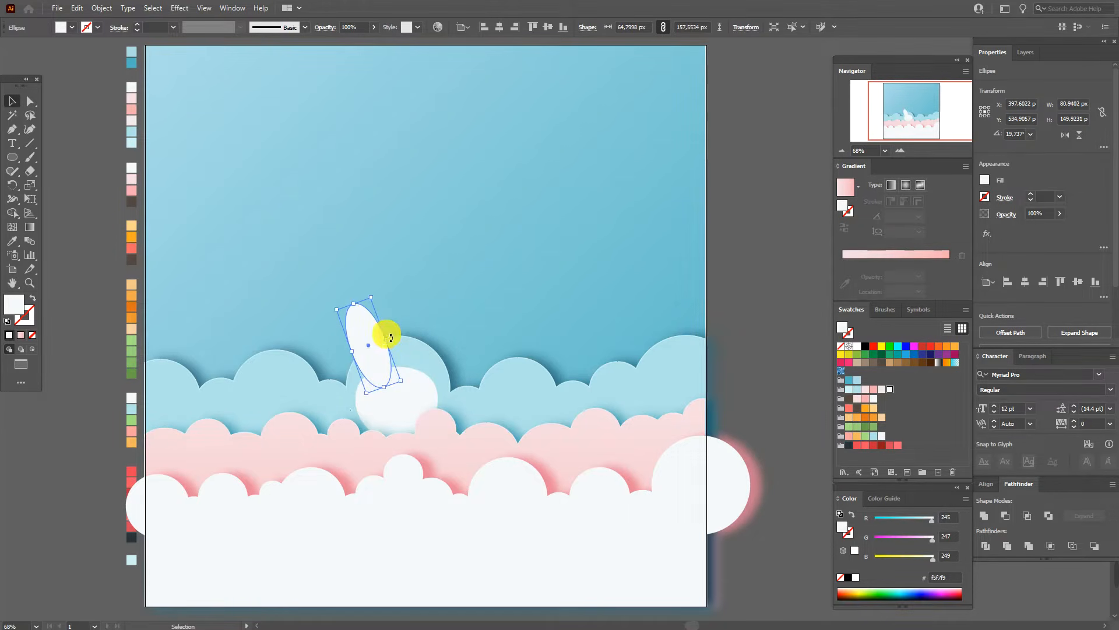
Create an inner ear path by offsetting the ear ellipse by -10 px
left_click(105, 12)
mouse_move(210, 285)
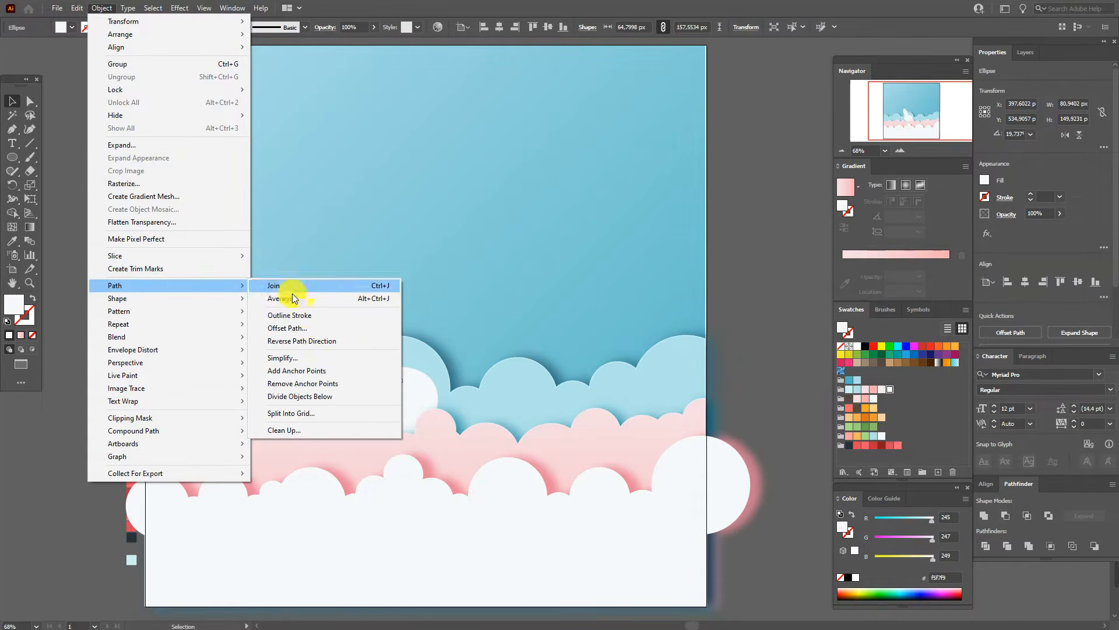
left_click(307, 327)
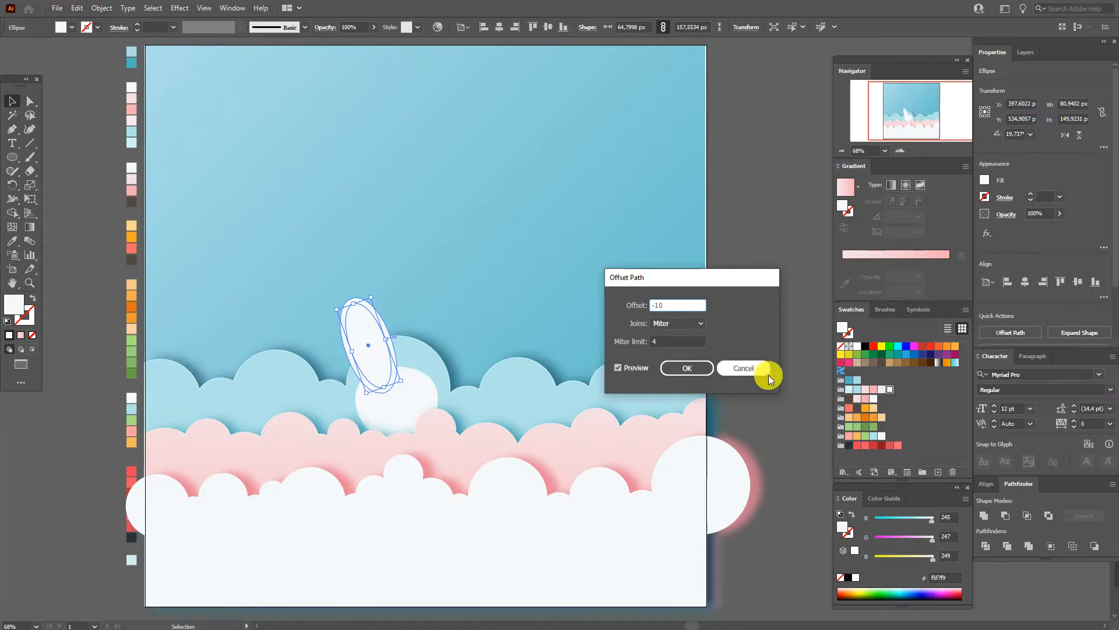
left_click(694, 368)
Fill the inner ear with the pink gradient sampled from the pink cloud and remove its stroke
left_click(13, 240)
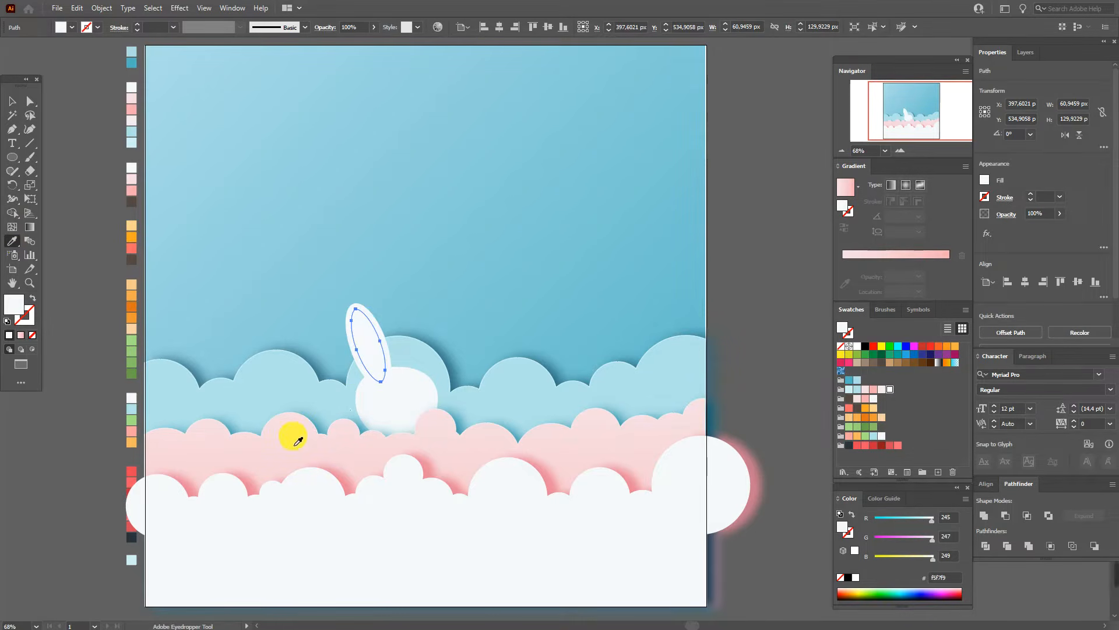
left_click(298, 441)
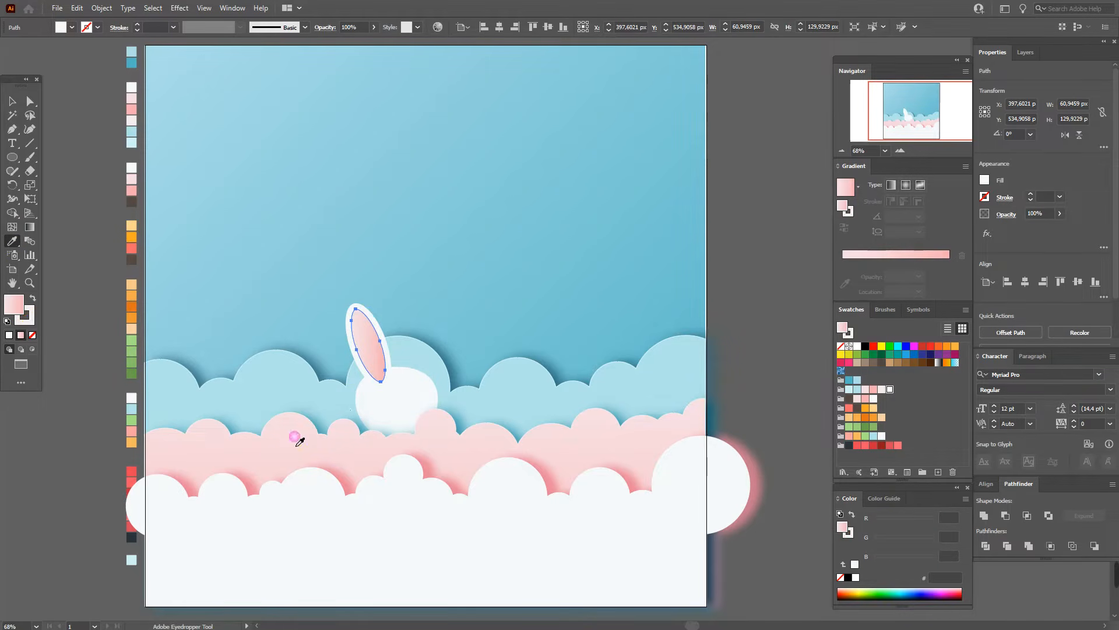
left_click(32, 334)
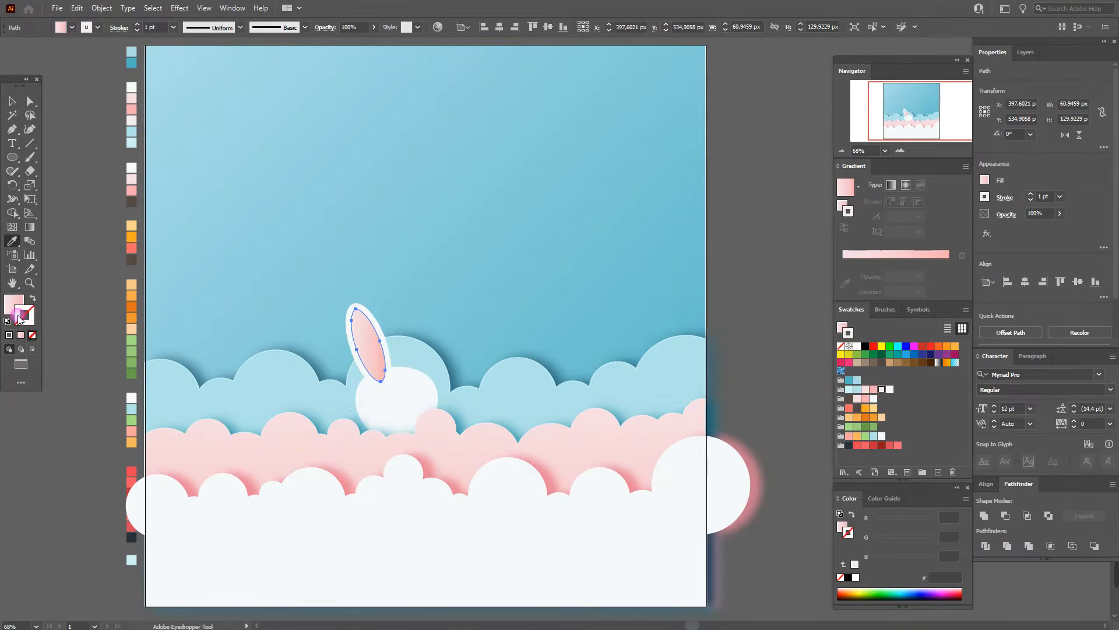
Run the inner ear's gradient lengthwise from near its tip to inside the head, at about -66°, and deselect it
left_click(31, 229)
left_click_drag(348, 297, 384, 376)
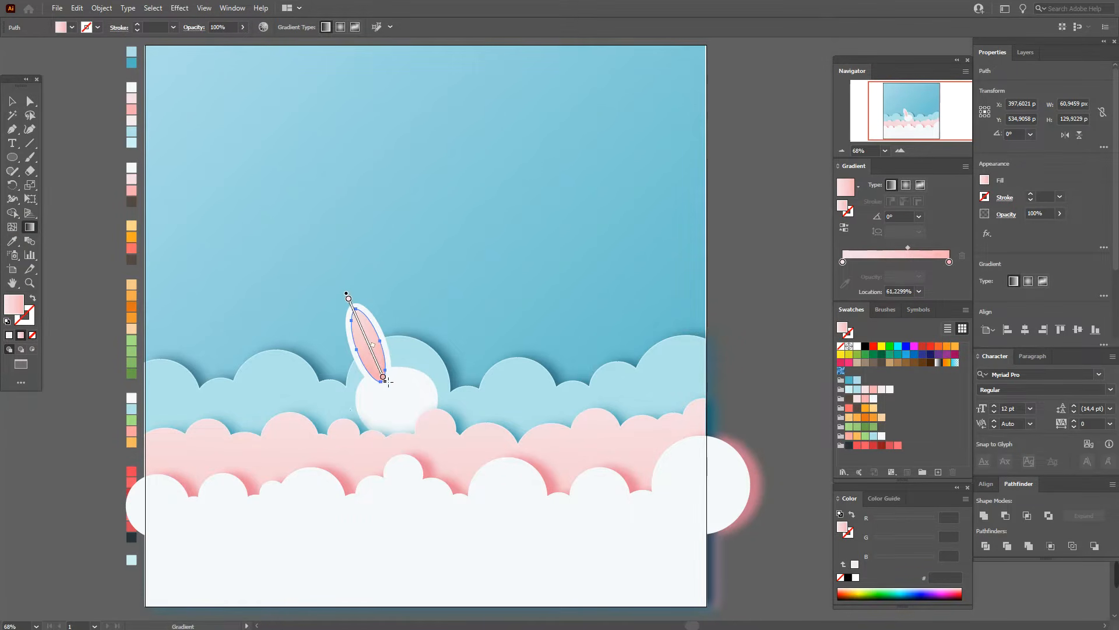
left_click_drag(354, 315, 389, 395)
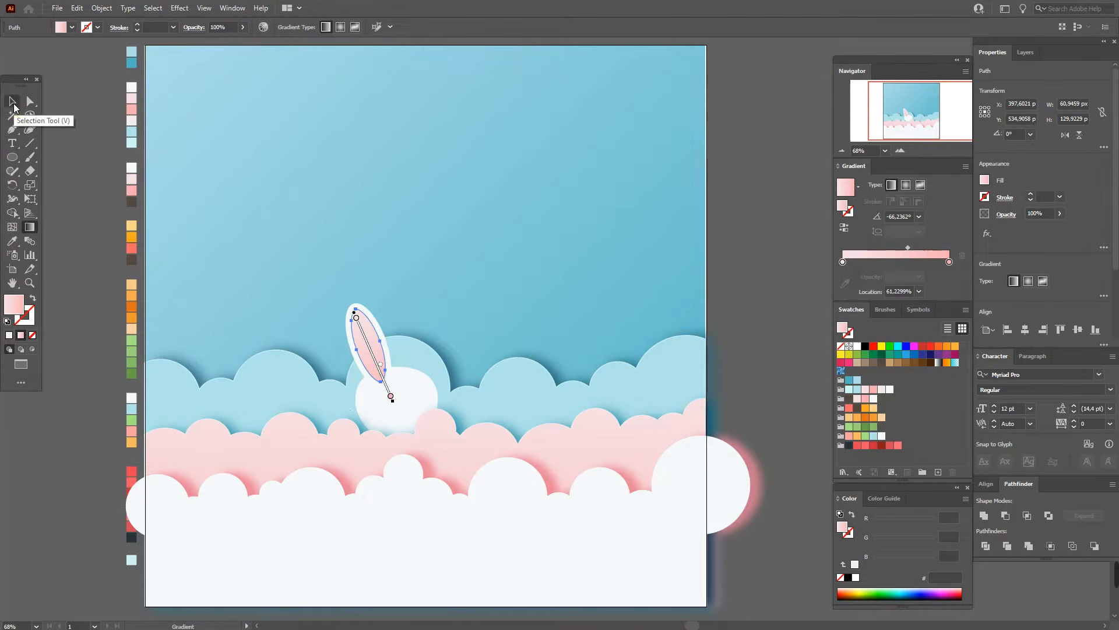
left_click(13, 107)
left_click(85, 153)
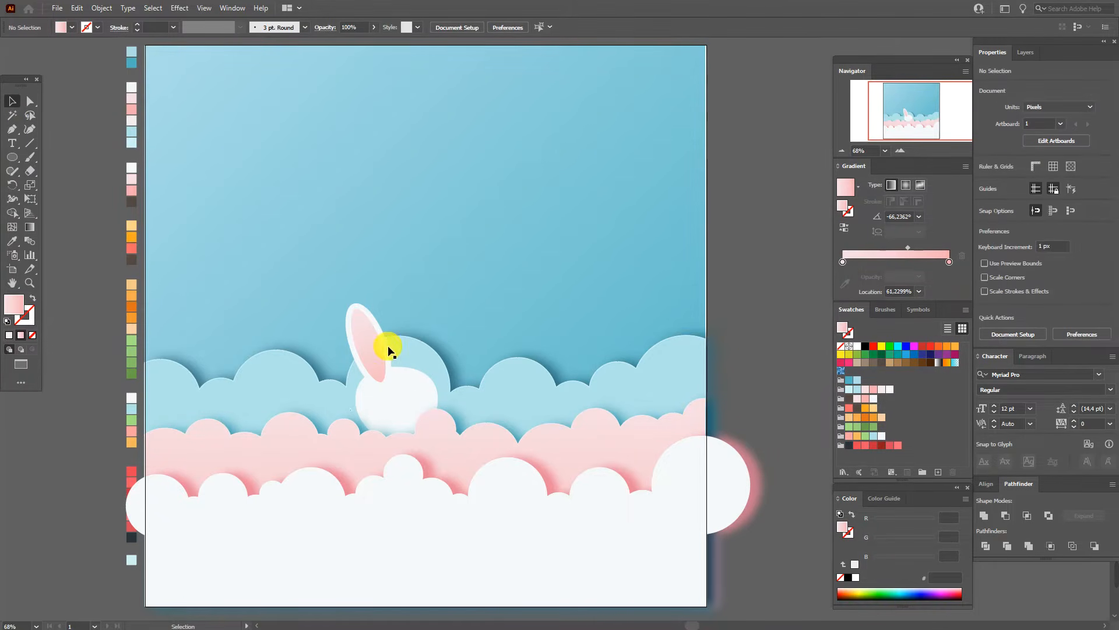
Reflect a copy of the outer and inner ear across the vertical axis and move it to the other side of the head
left_click(379, 327)
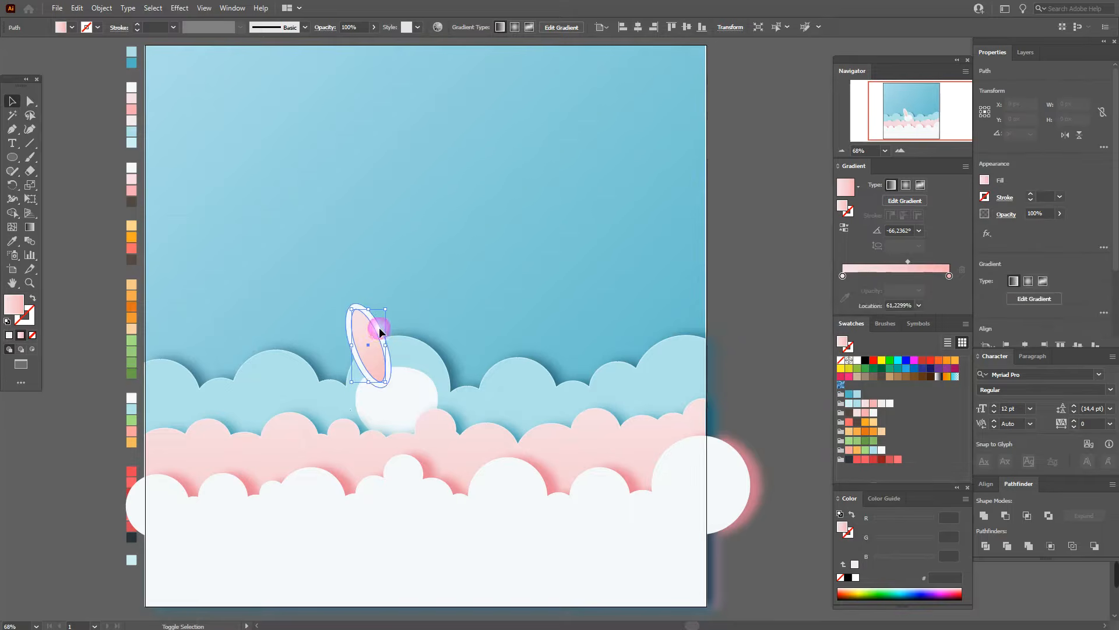
right_click(379, 327)
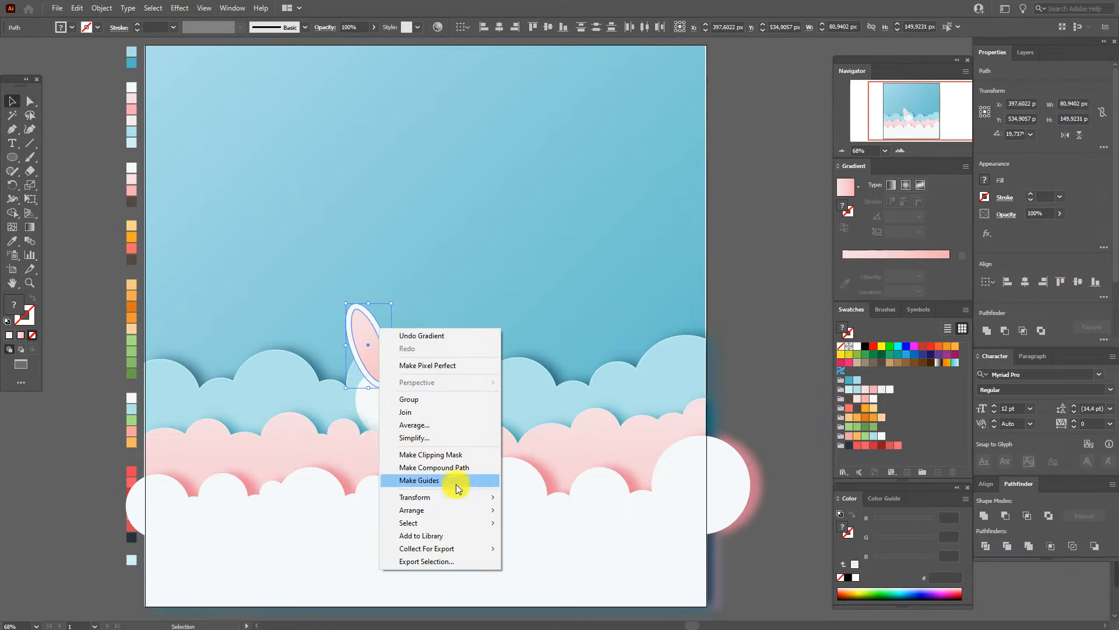
mouse_move(457, 497)
left_click(576, 535)
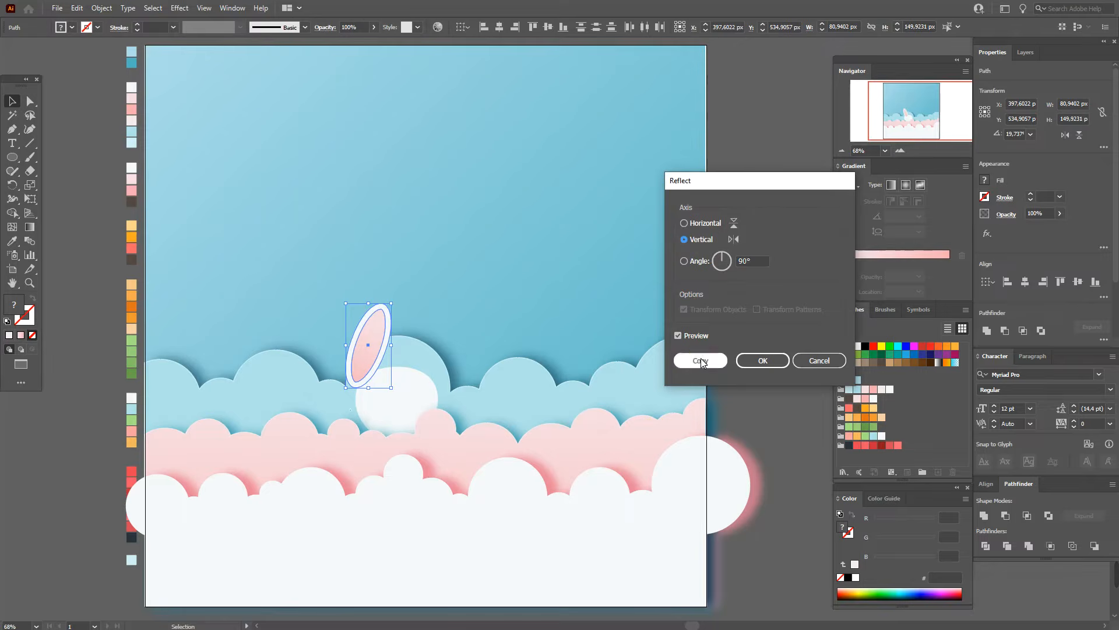
left_click(700, 360)
left_click_drag(382, 348, 426, 348)
Bring the head, the pink cloud and the off-white cloud to the front of the ears and deselect them
left_click(401, 401)
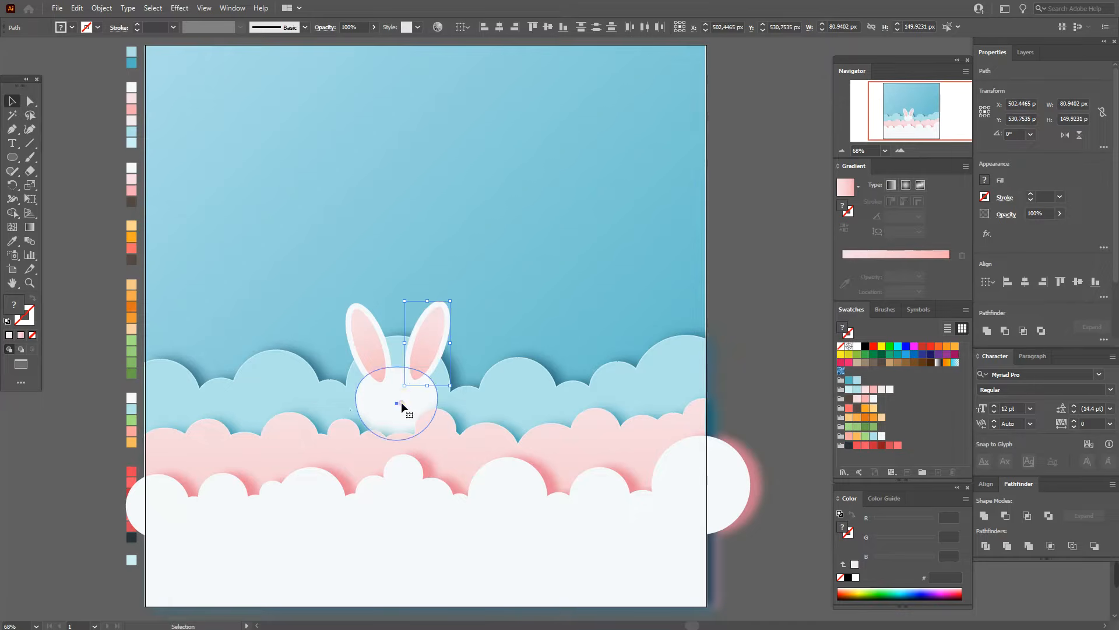
left_click(478, 467, "shift")
left_click(508, 494, "shift")
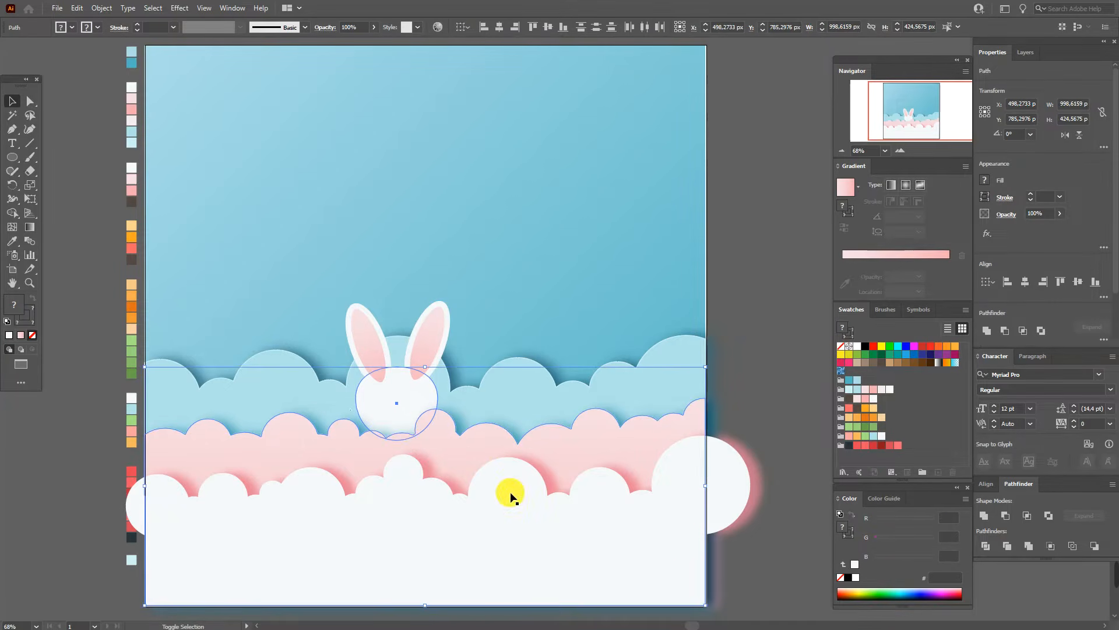
right_click(509, 491)
mouse_move(595, 432)
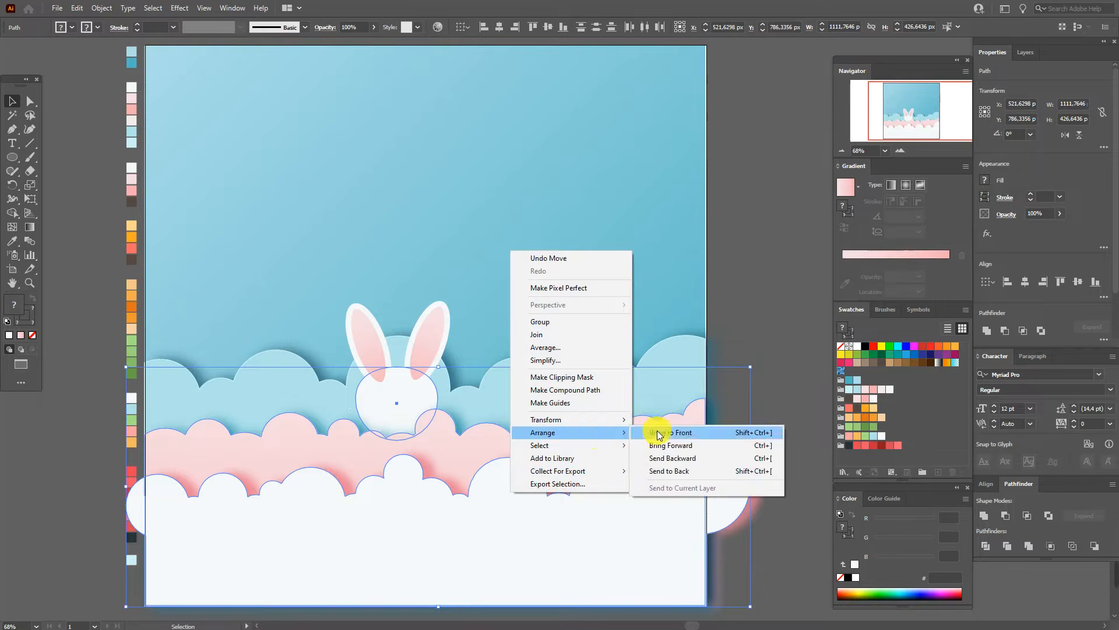
left_click(670, 431)
left_click(754, 345)
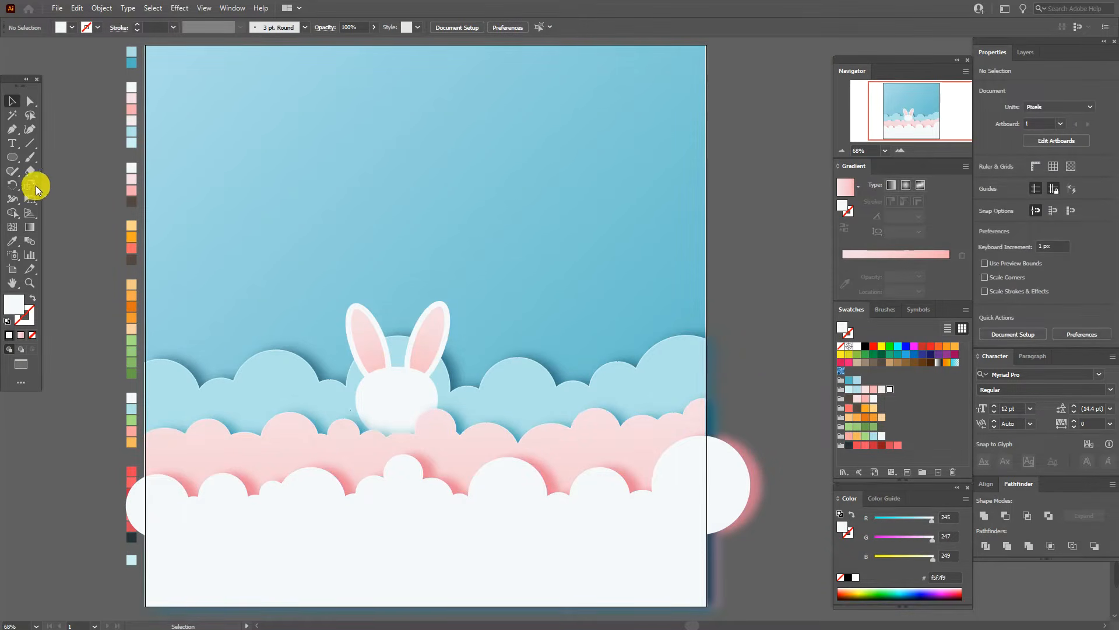
Draw two off-white circular paws about 38 px wide on the pink cloud's edge, one on each side of the head
left_click(18, 160)
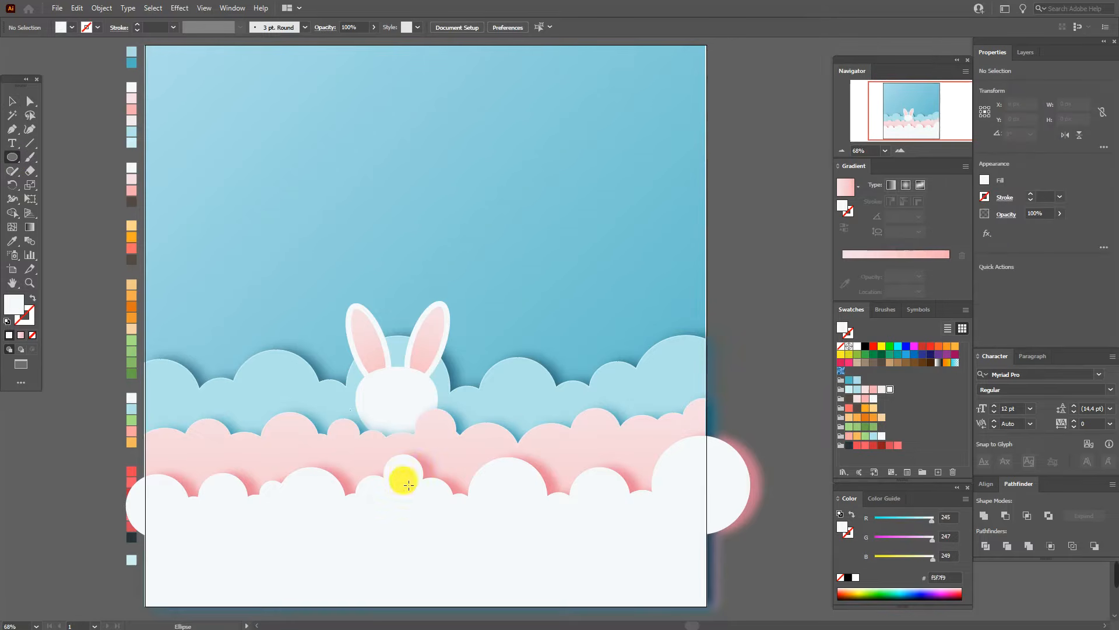
left_click_drag(342, 421, 356, 431)
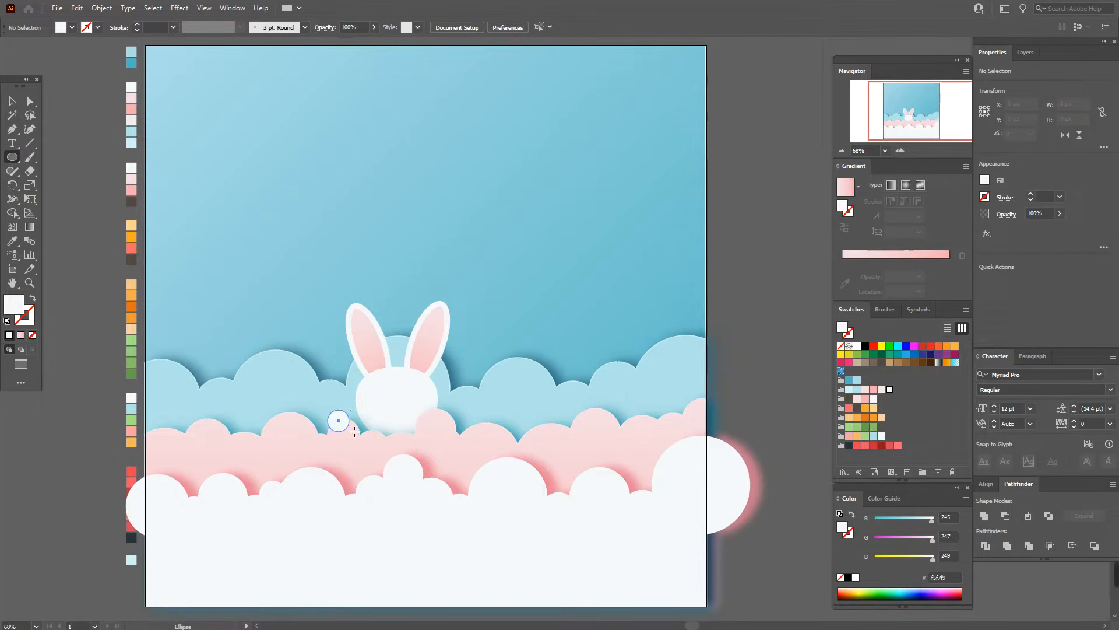
left_click_drag(353, 432, 354, 431)
mouse_move(443, 403)
left_mouse_down()
mouse_move(465, 433)
mouse_move(450, 416)
left_mouse_up()
left_click(12, 101)
left_click(454, 418)
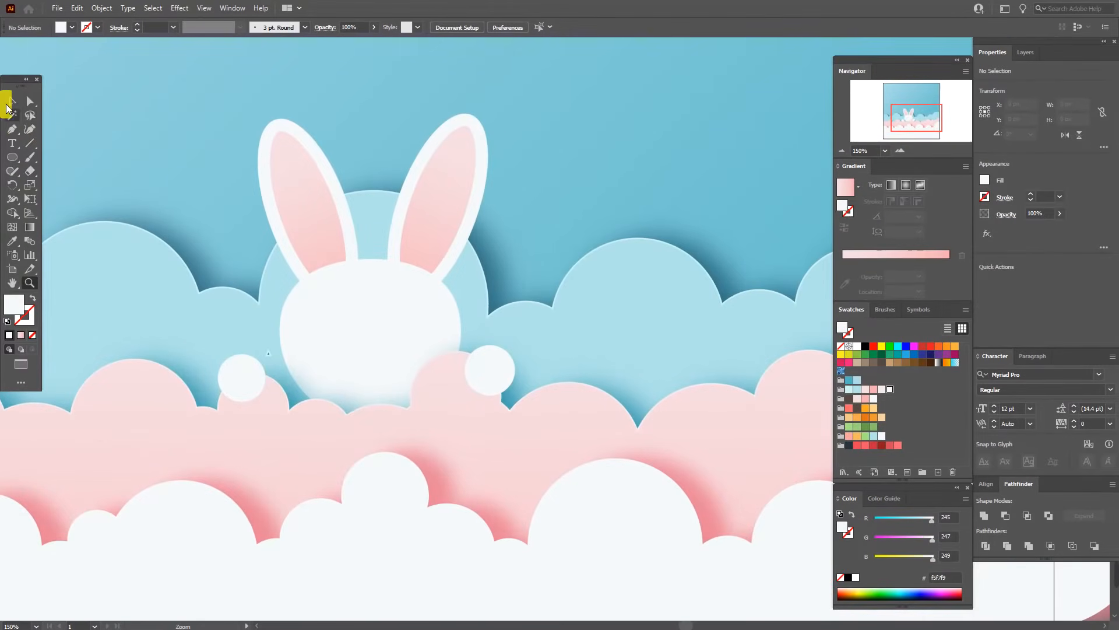
Draw a dark brown (534741) circular eye about 11 px wide on the bunny's face
left_click(13, 243)
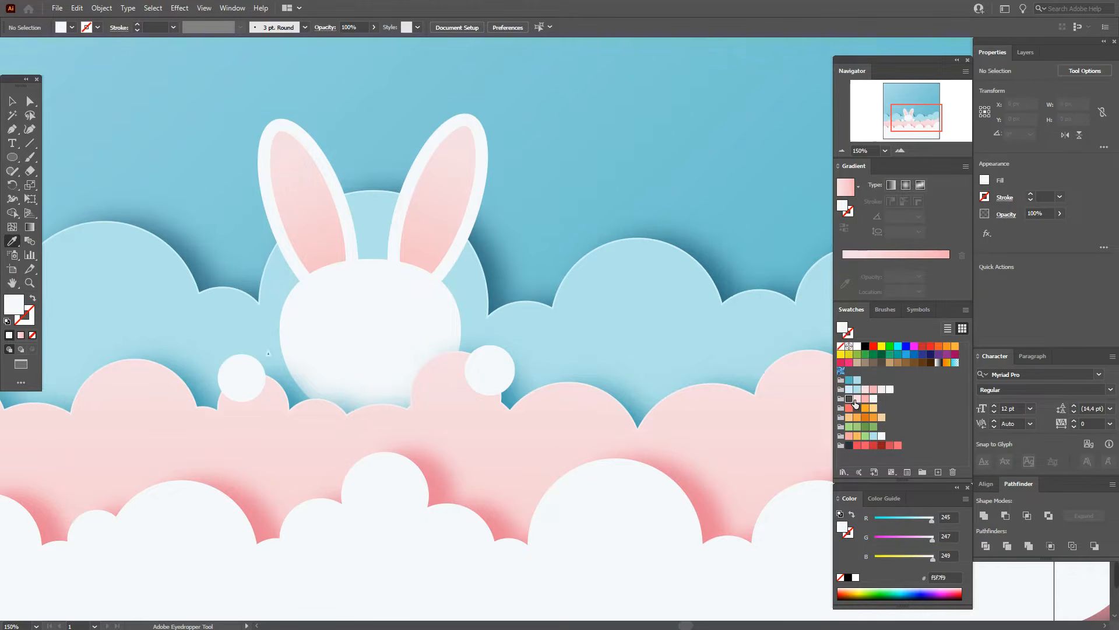
left_click(850, 399)
key("v")
left_click(13, 157)
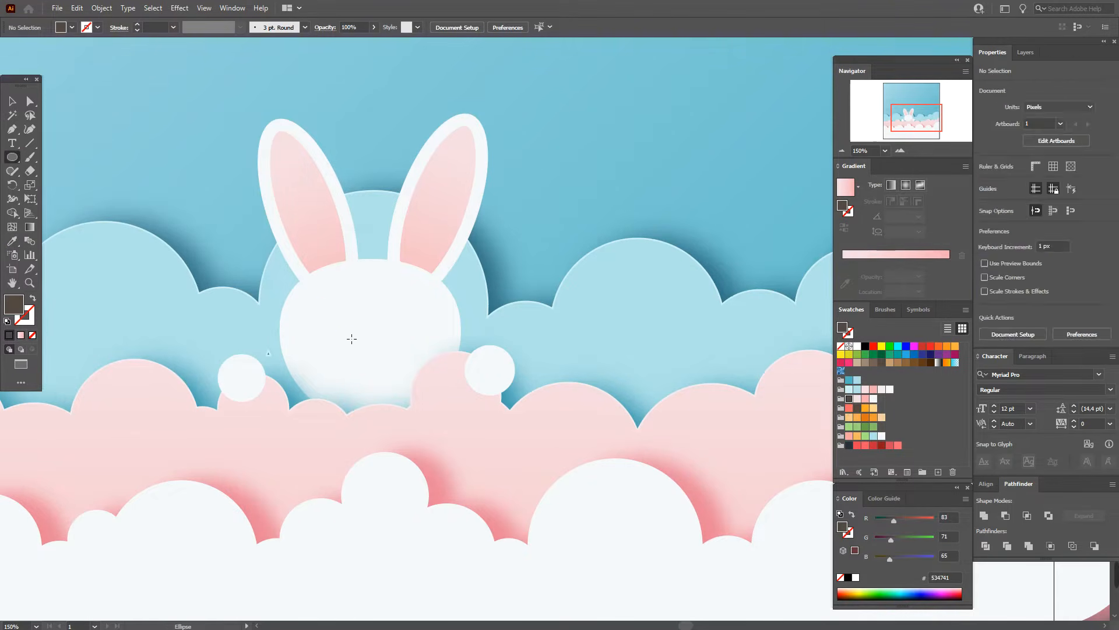
left_click_drag(340, 319, 353, 337)
Move the second eye onto the face beside the first and align both eyes on their vertical centres
left_click(12, 101)
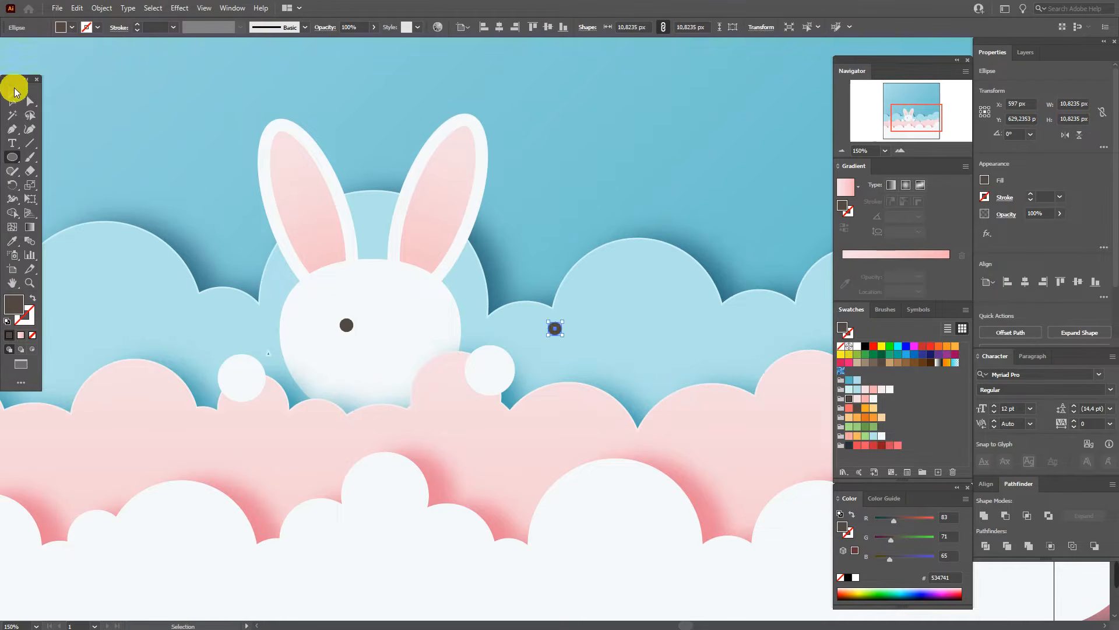
left_click_drag(553, 327, 394, 327)
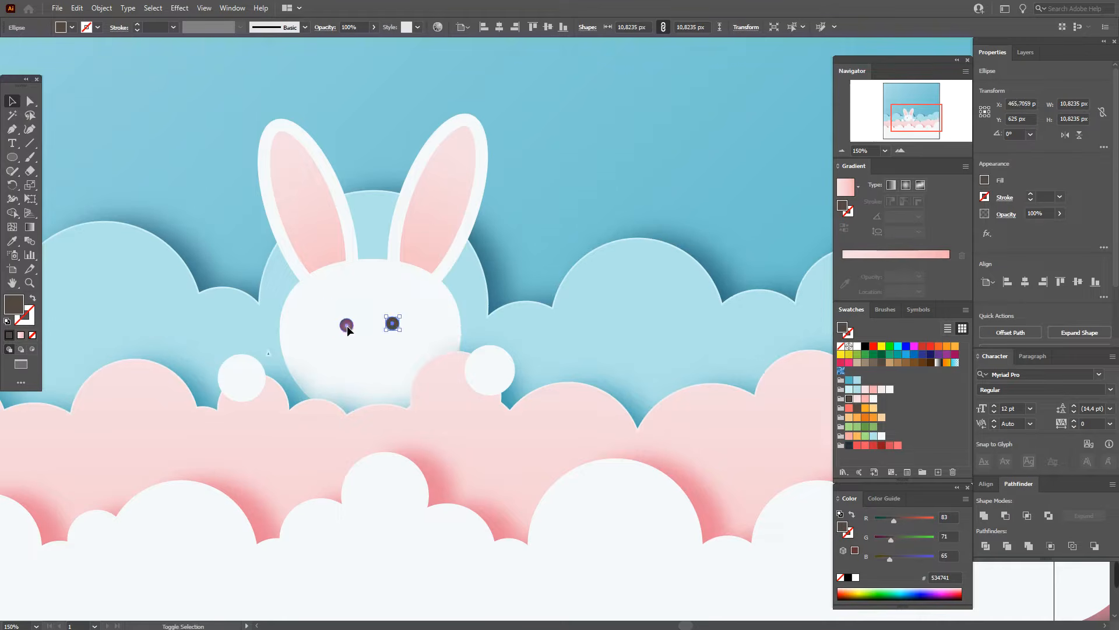
left_click(346, 325, "shift")
left_click(986, 484)
left_click(1090, 516)
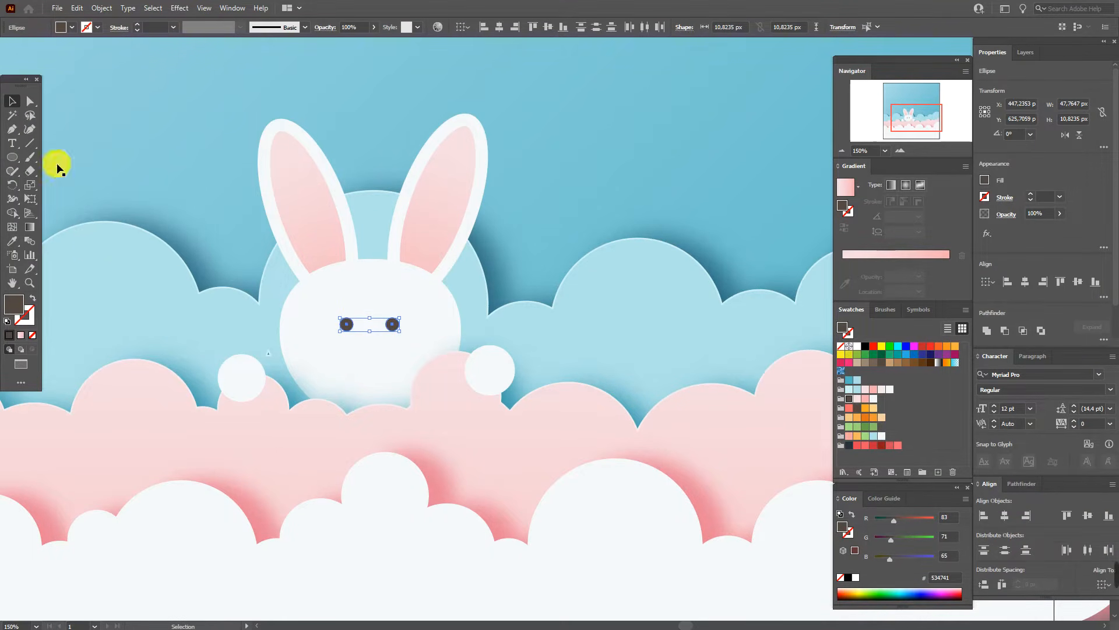
Draw a smiling mouth arc about 22 px wide with a dark brown (534741) stroke and place it centrally below the eyes
left_click_drag(29, 144, 69, 162)
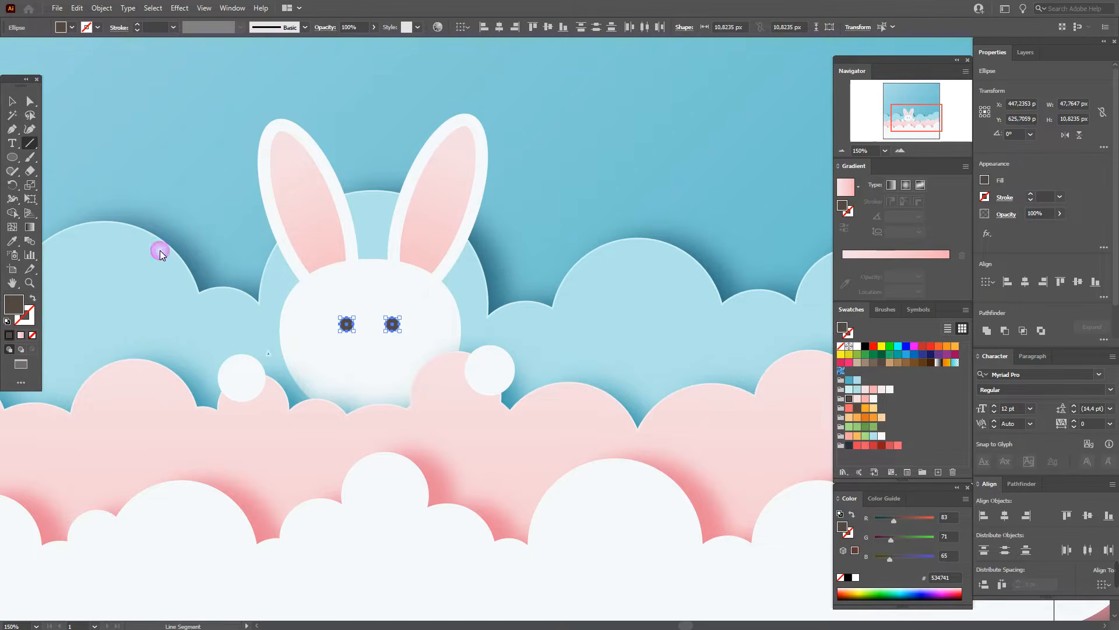
left_click_drag(357, 365, 385, 367)
left_click(5, 101)
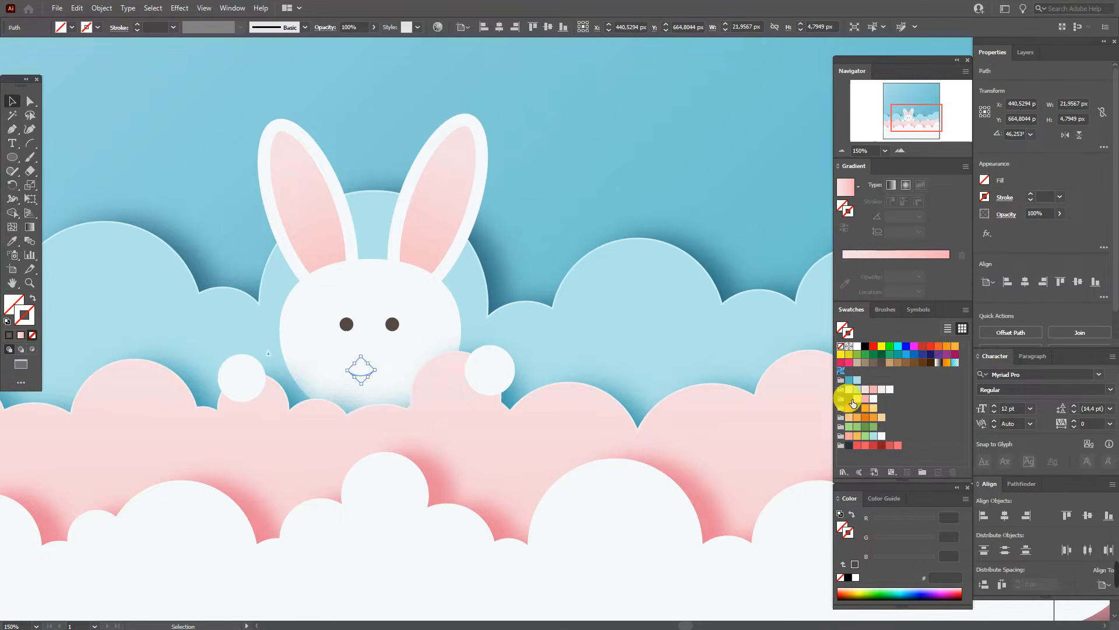
left_click(850, 399)
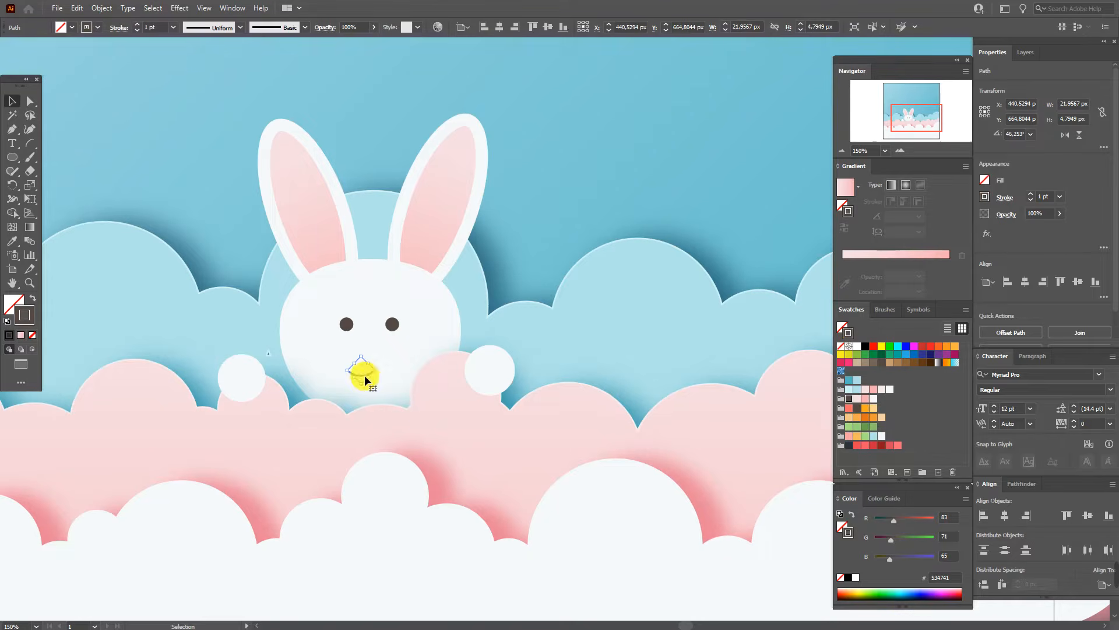
left_click_drag(374, 366, 380, 361)
Apply the 3 pt. Round brush to the bunny's smiling mouth arc
left_click(884, 309)
left_click(851, 335)
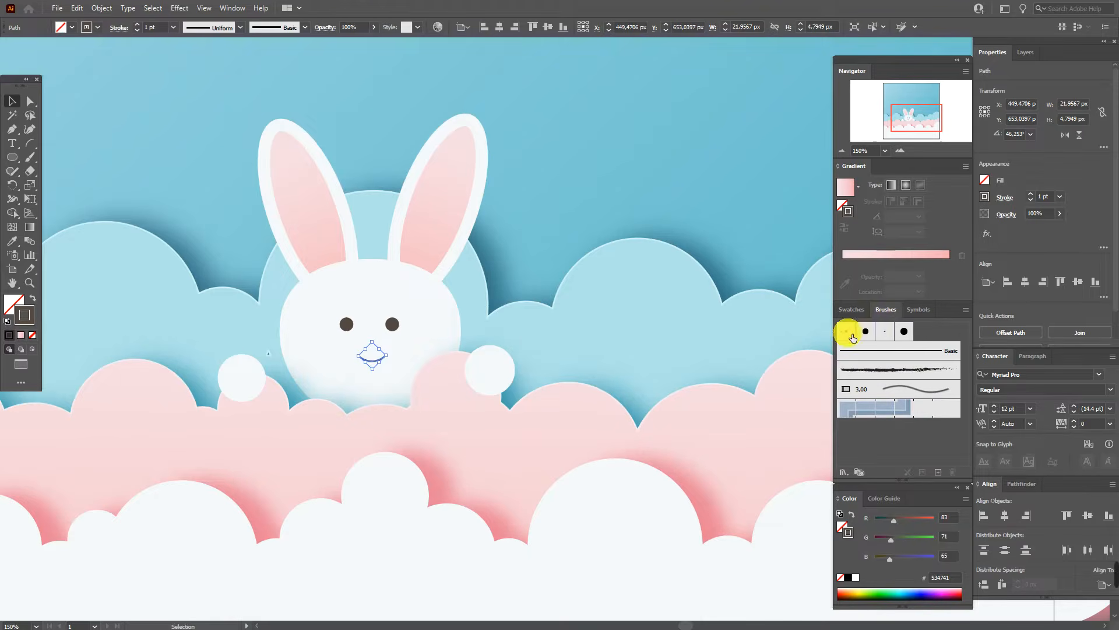
left_click(542, 249)
left_click(378, 368)
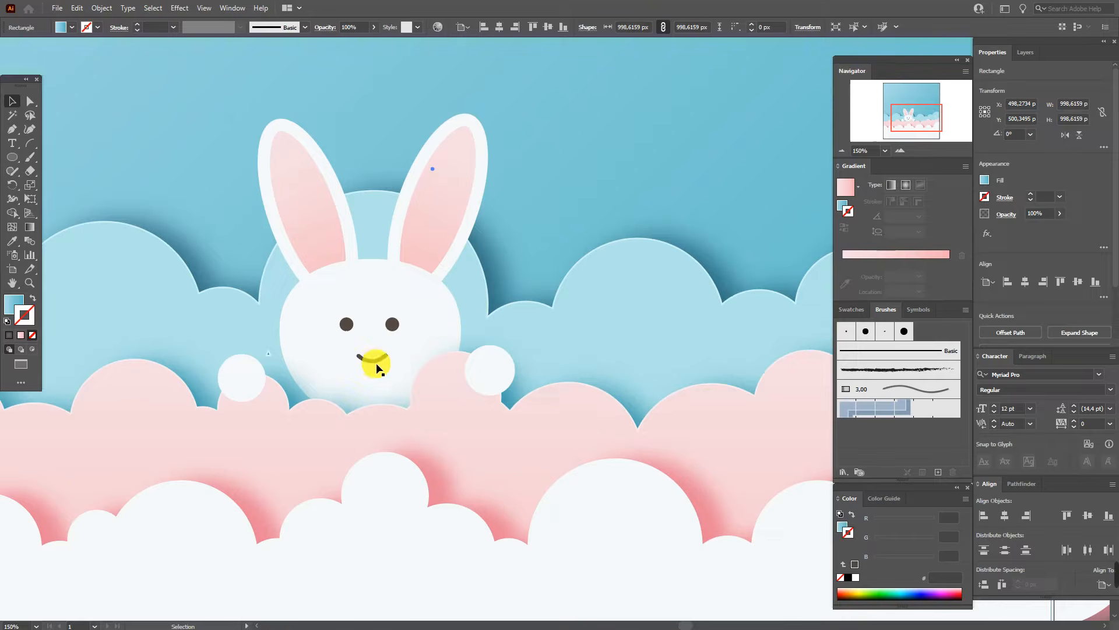
left_click(372, 359)
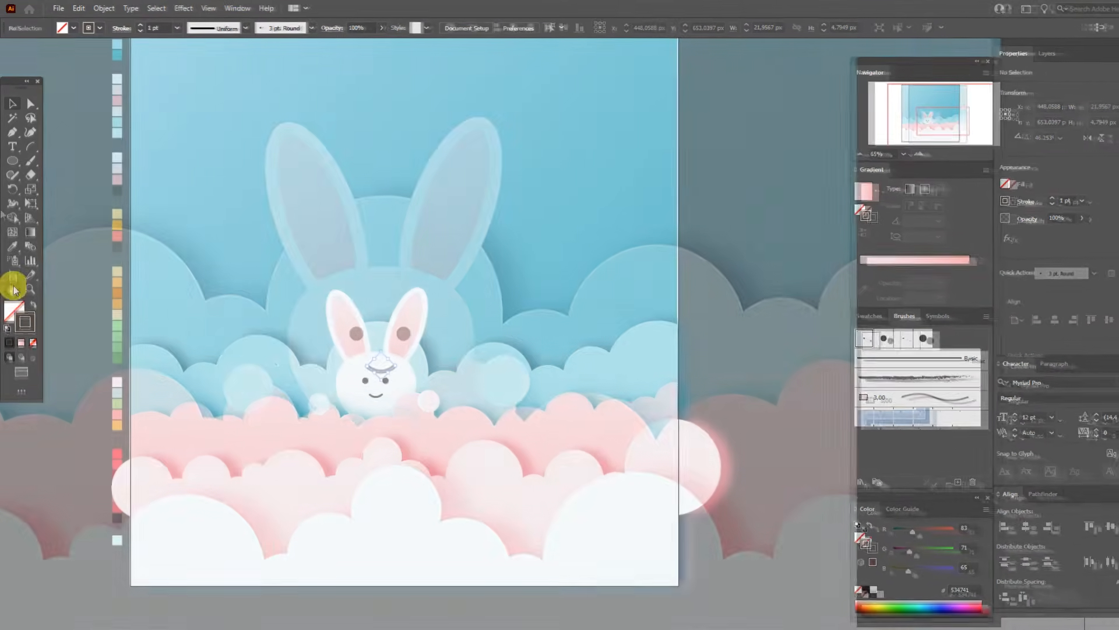
Sample the light pink f5dce1 from the palette and draw circular cheeks about 25 px wide on both sides of the mouth
left_click(12, 242)
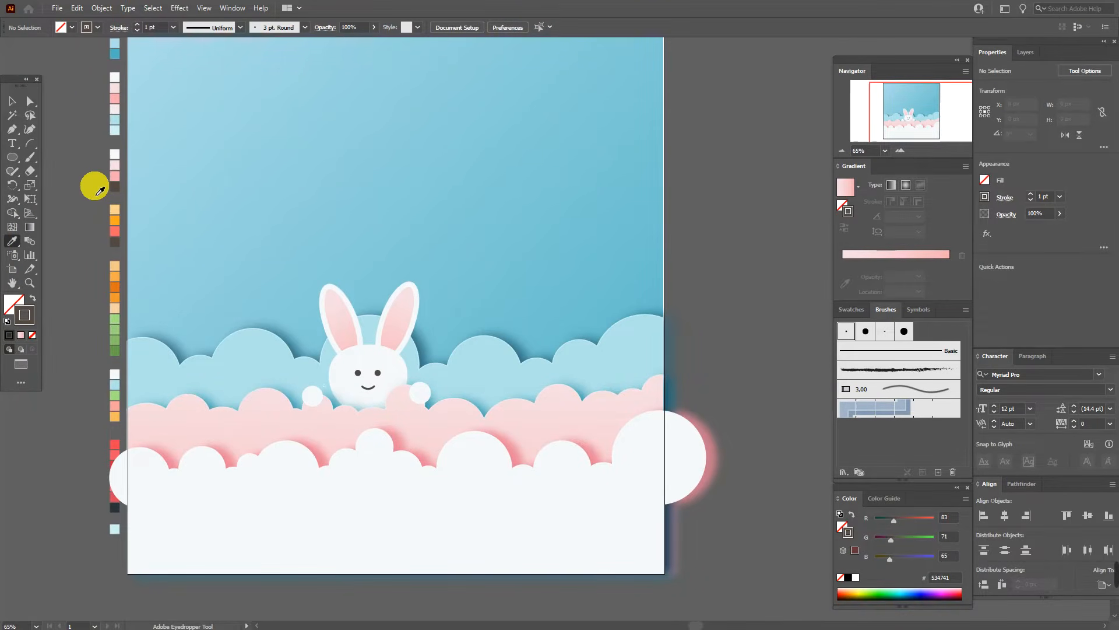
left_click(115, 166)
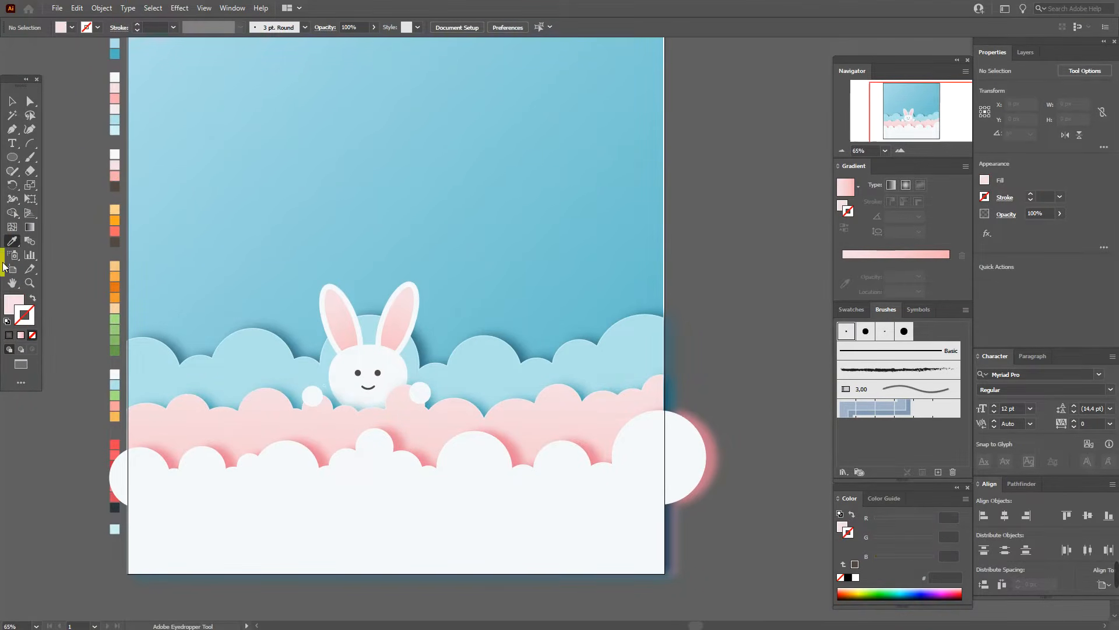
left_click(15, 159)
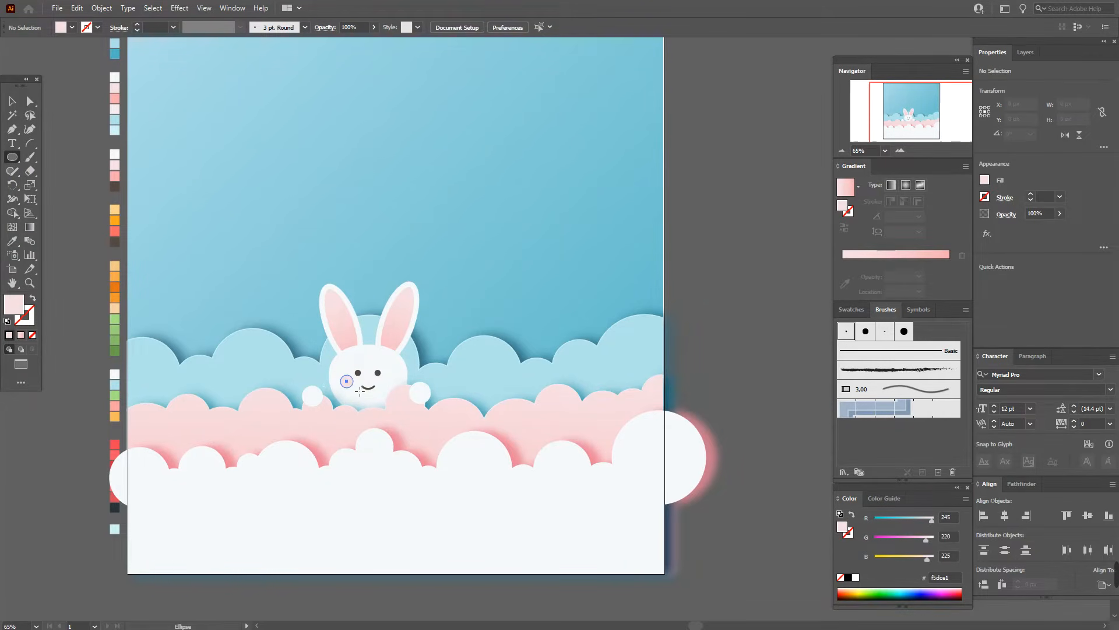
left_click_drag(357, 389, 358, 390)
Align the two pink cheeks on their vertical centres and deselect them
left_click(12, 101)
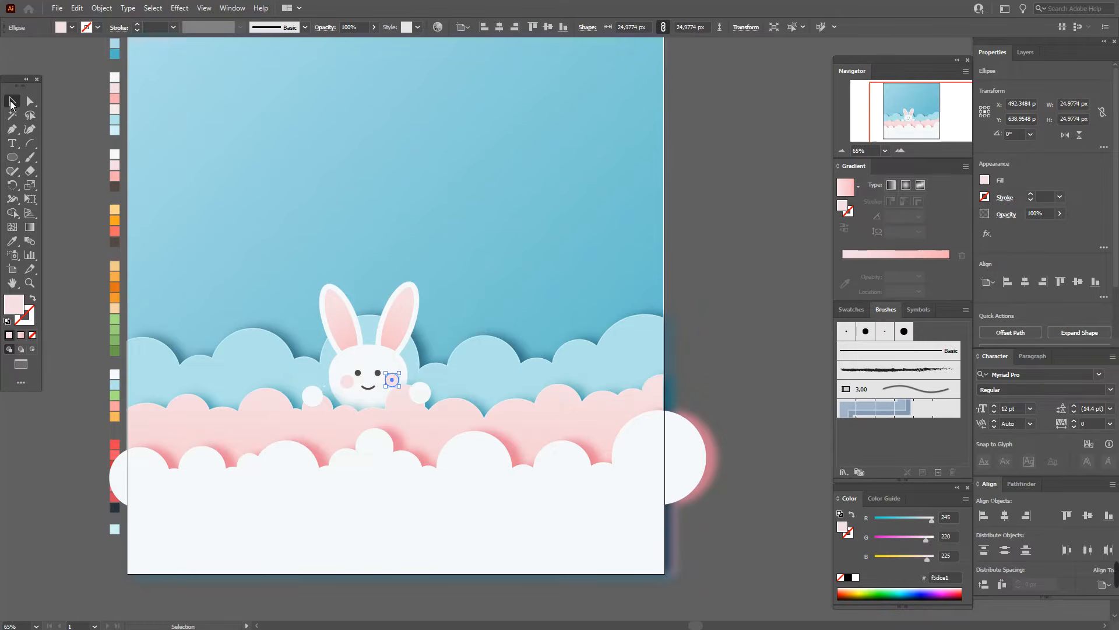
left_click(347, 382, "shift")
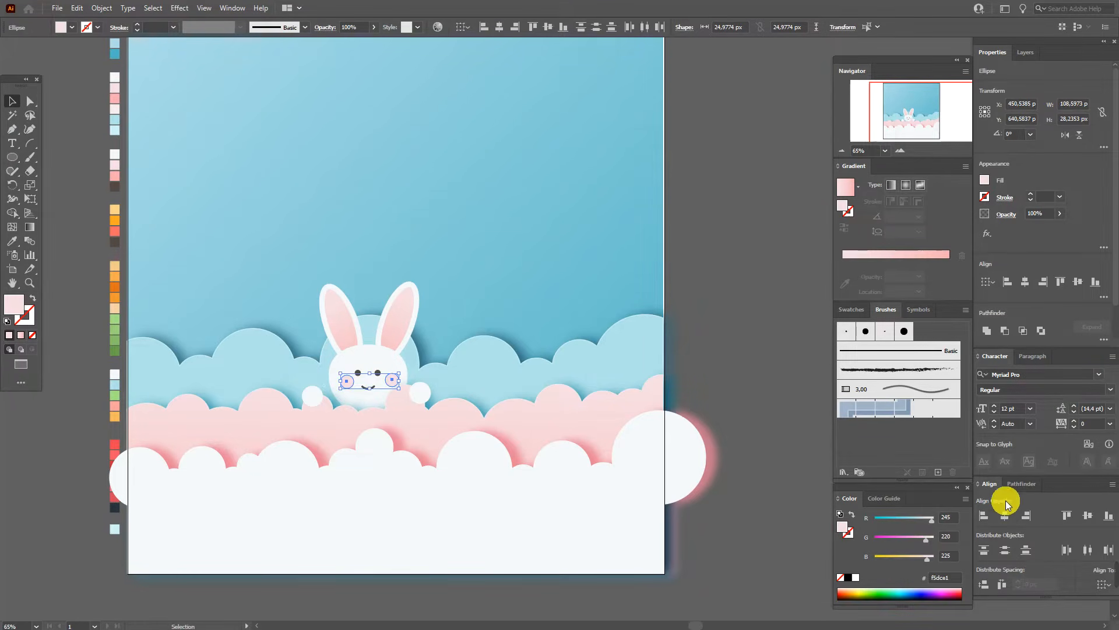
left_click(1087, 516)
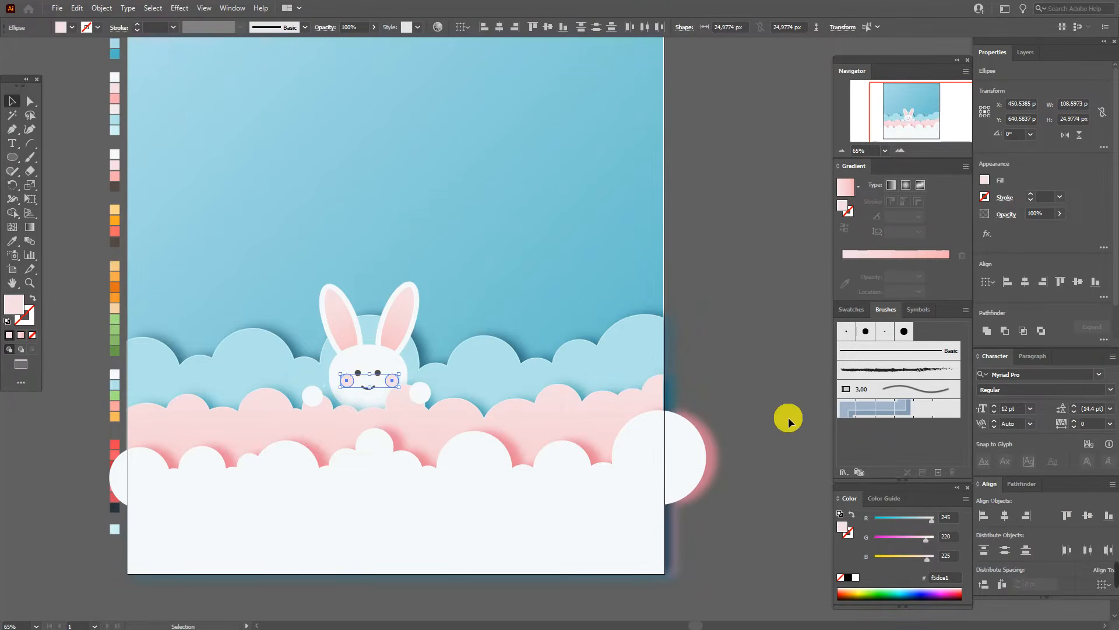
left_click(750, 401)
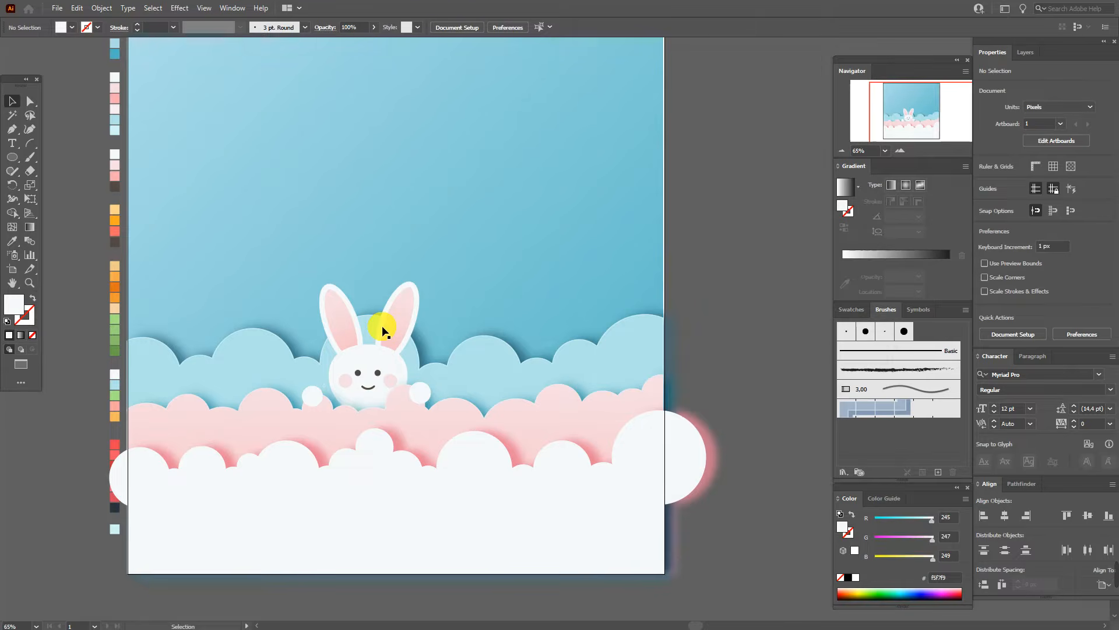
Add a drop shadow to the right outer ear: Multiply, 60% opacity, X offset 5 px, Y offset 15 px, blur 10 px, colour 376b7f
left_click(413, 327)
left_click(182, 8)
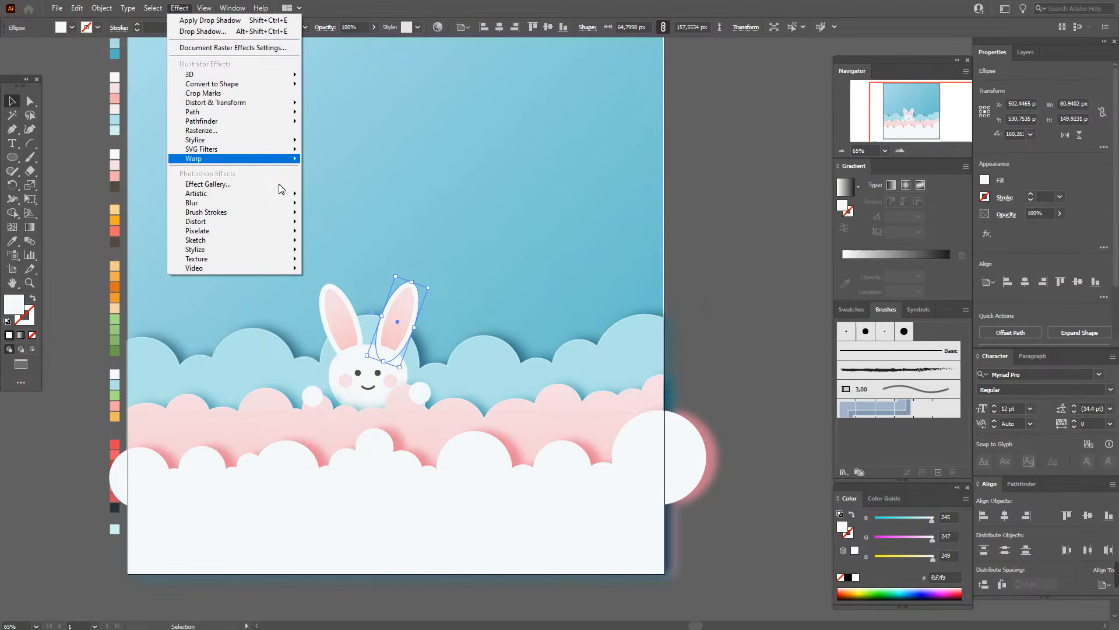
mouse_move(283, 140)
left_click(330, 141)
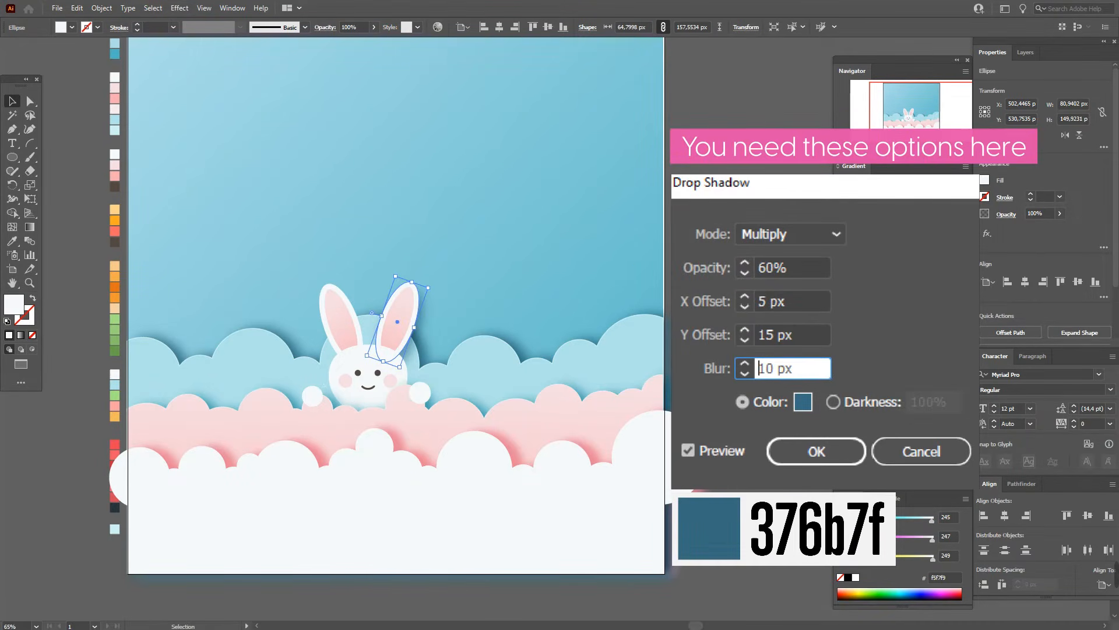
key("Return")
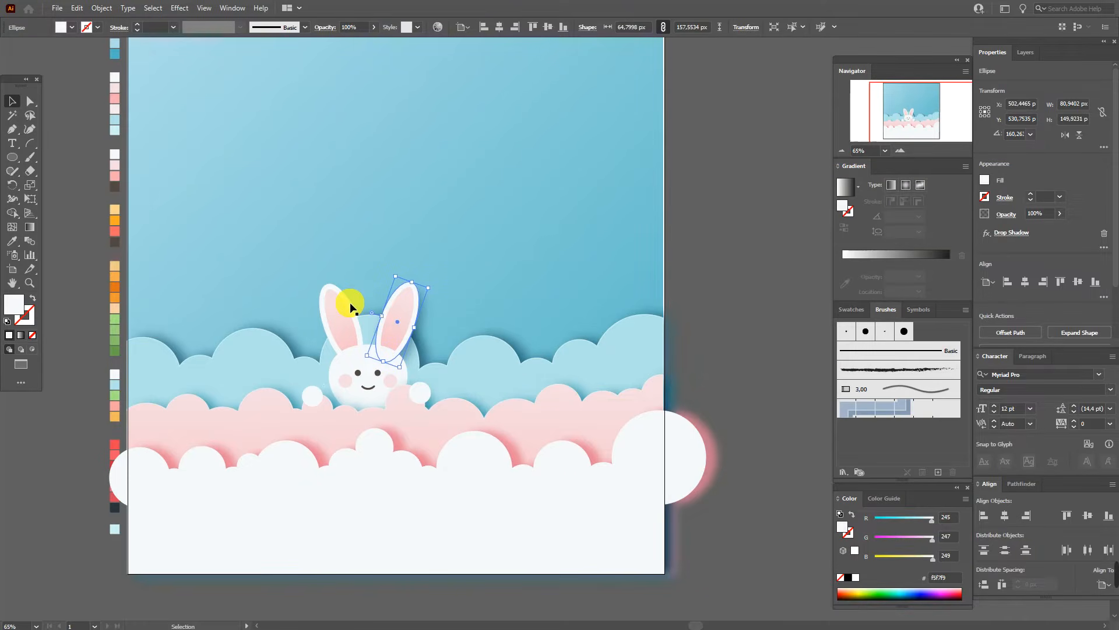
Give the left outer ear a Multiply drop shadow with 5 px X offset, 15 px Y offset and 10 px blur
left_click(349, 306)
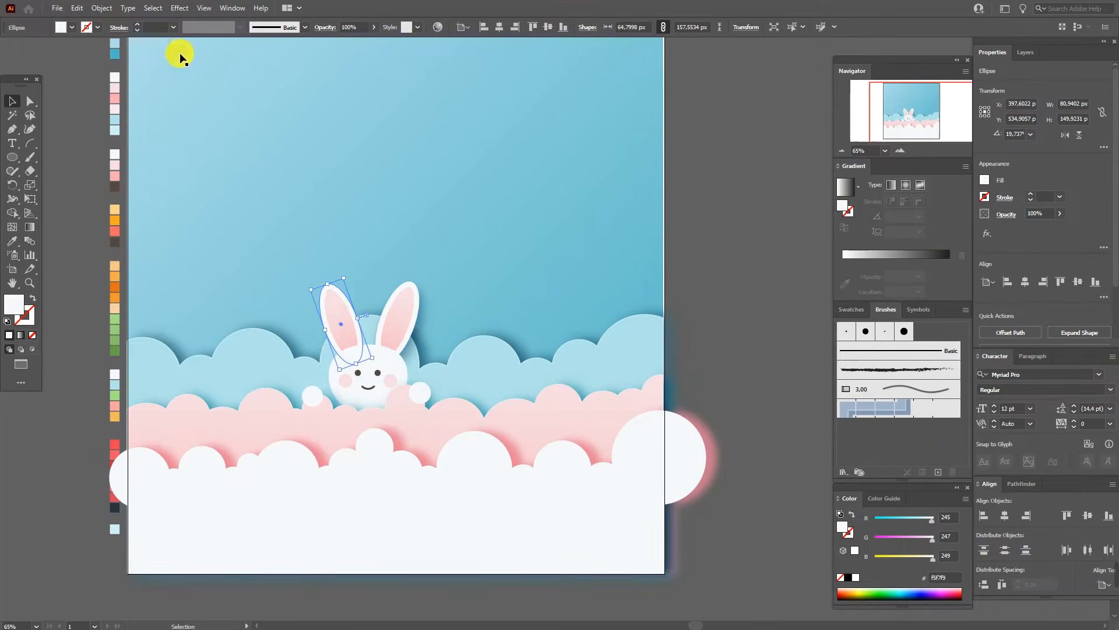
left_click(182, 8)
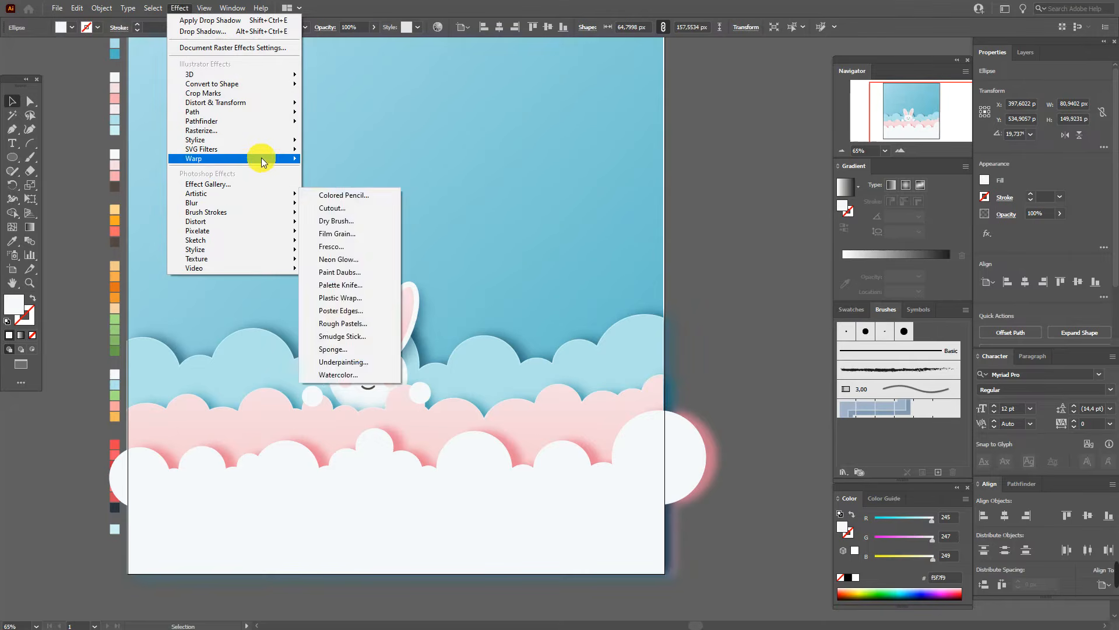
mouse_move(260, 140)
left_click(330, 146)
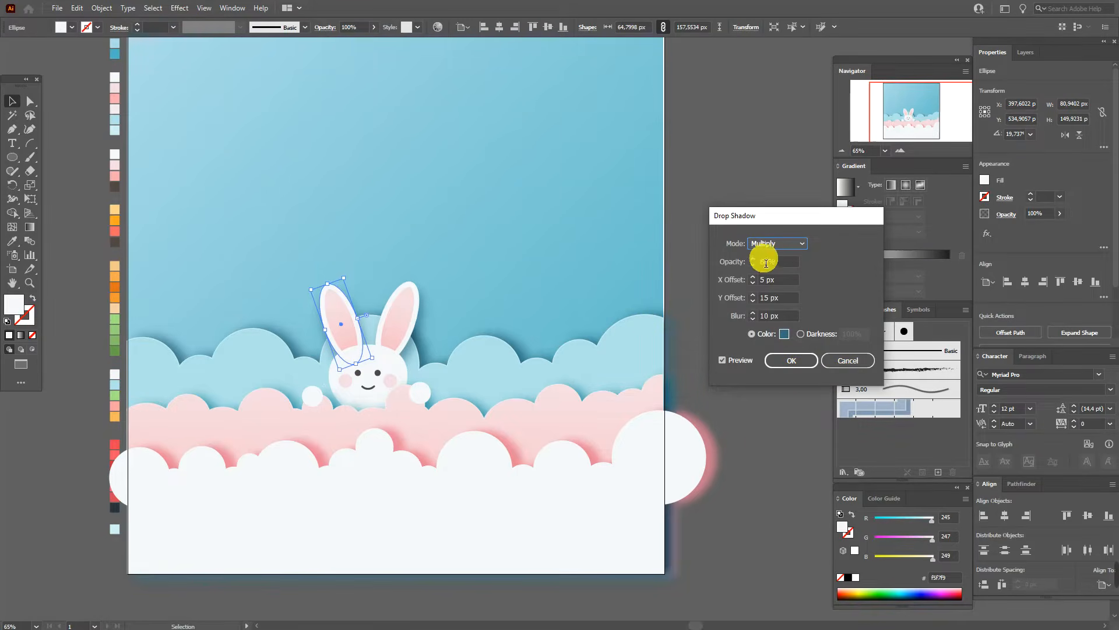
left_click(776, 361)
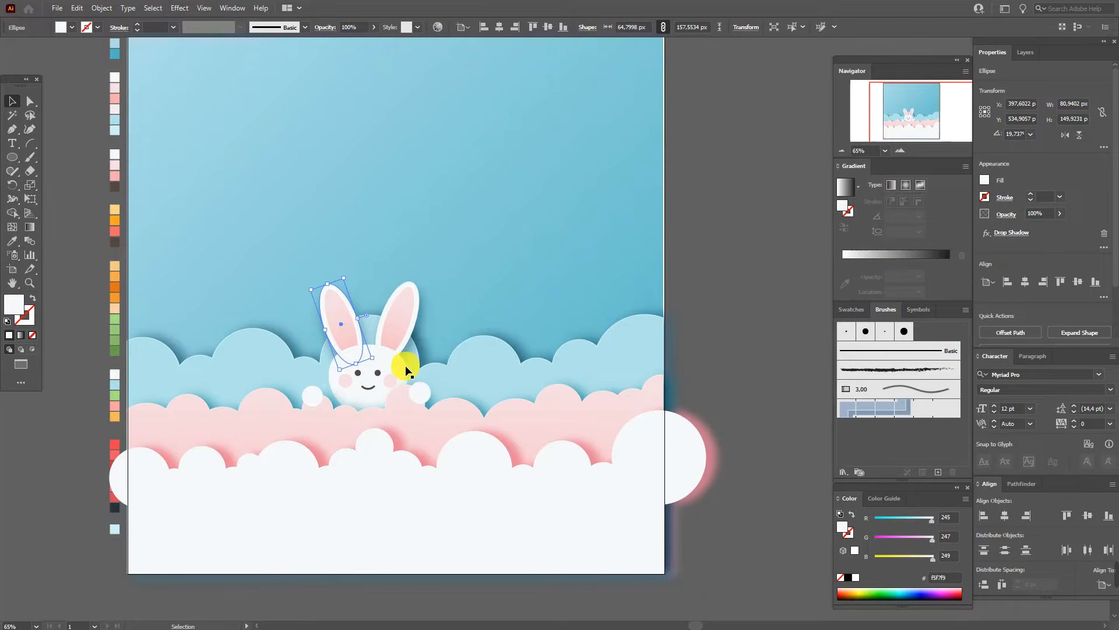
Apply a Multiply drop shadow to the bunny's head with 60% opacity, offsets of 5 and 15 px, and 10 px blur
left_click(405, 367)
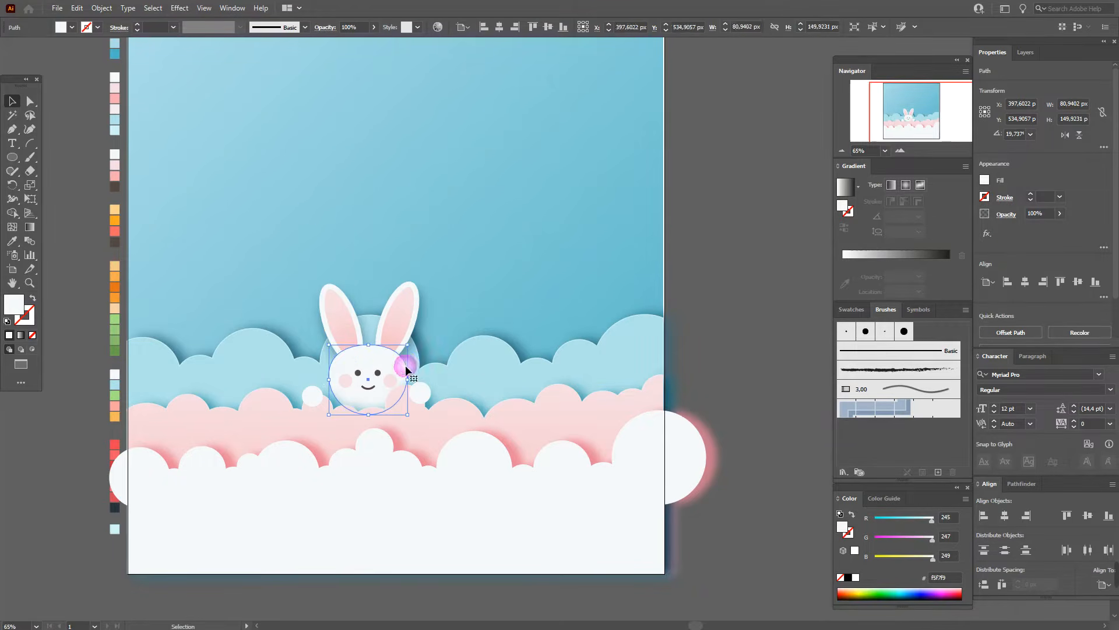
left_click(177, 7)
mouse_move(262, 139)
left_click(343, 143)
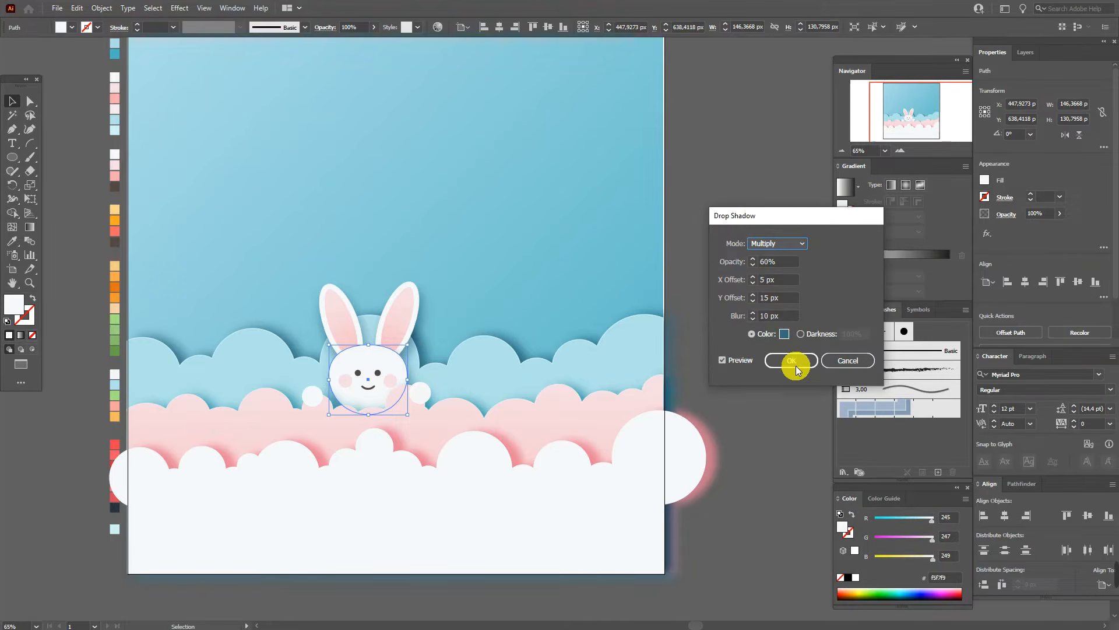
left_click(794, 362)
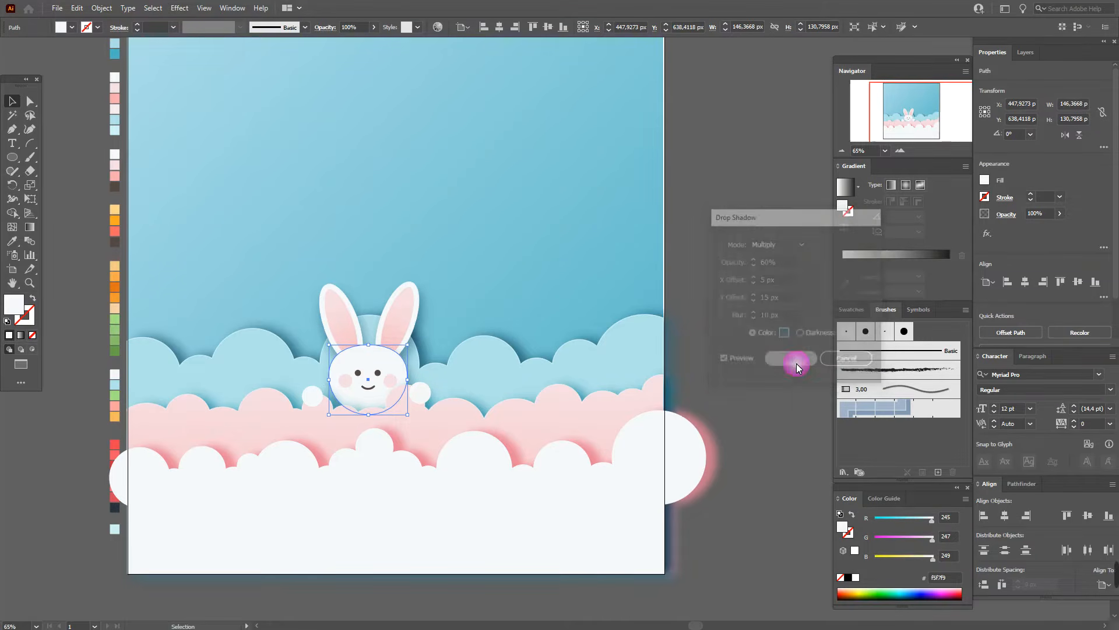
Give the left paw a Multiply drop shadow with 75% opacity, X offset 7 px, Y offset 5 px and blur 5 px
left_click(311, 396)
left_click(179, 7)
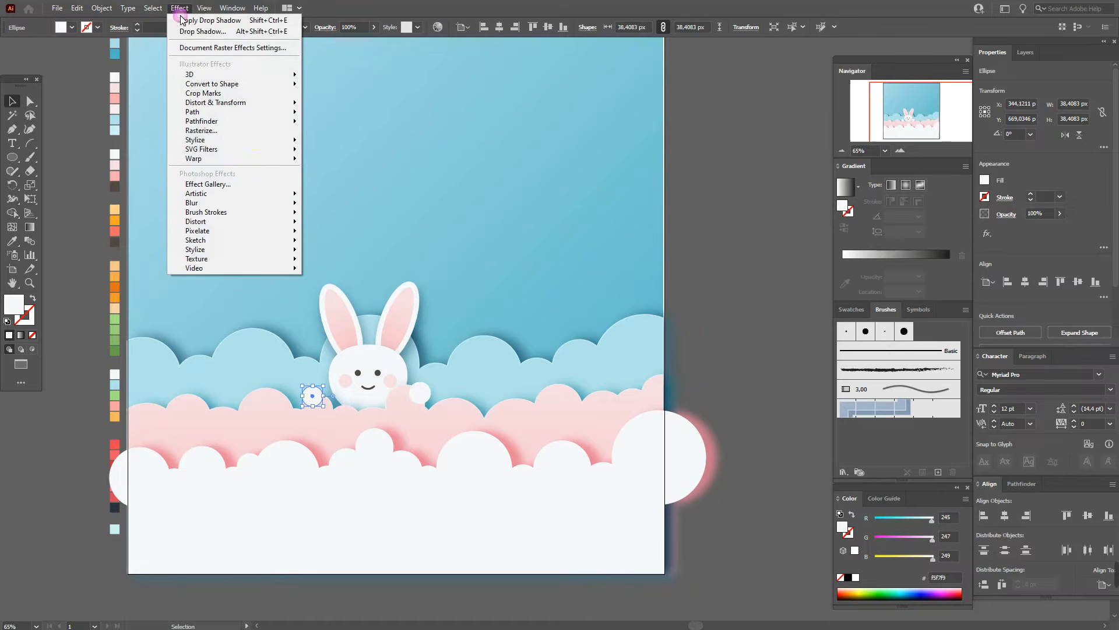
mouse_move(255, 138)
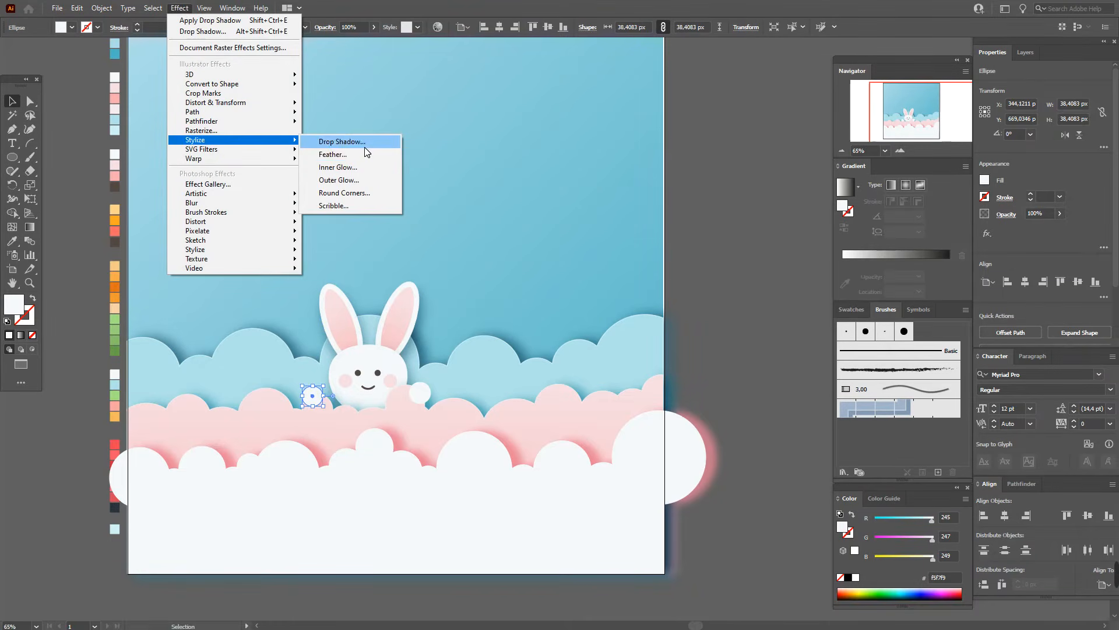
left_click(364, 146)
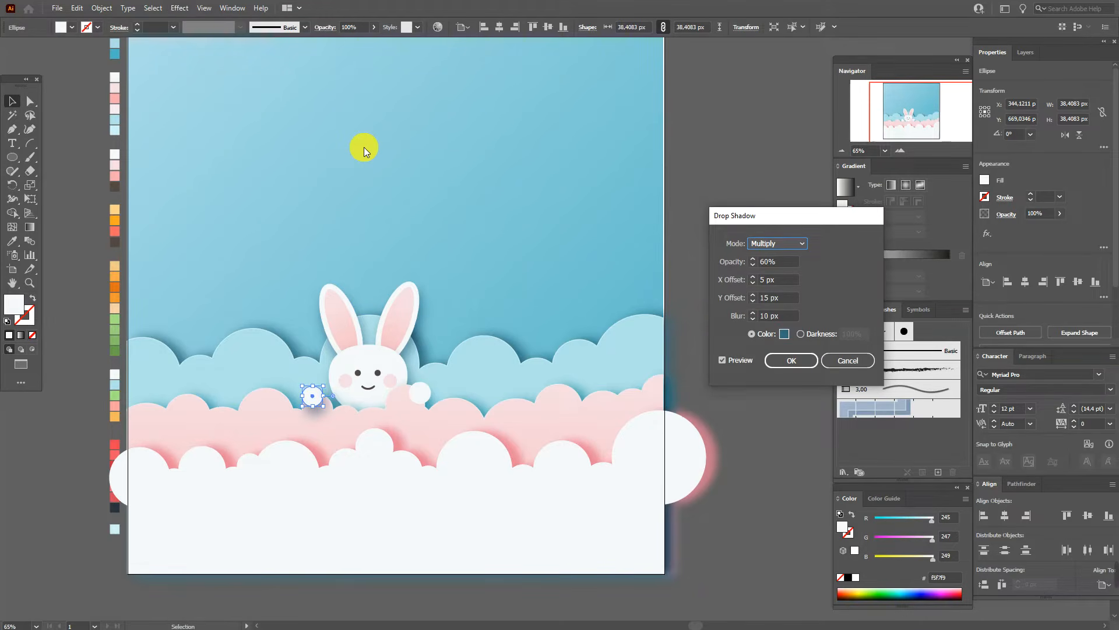
left_click(737, 281)
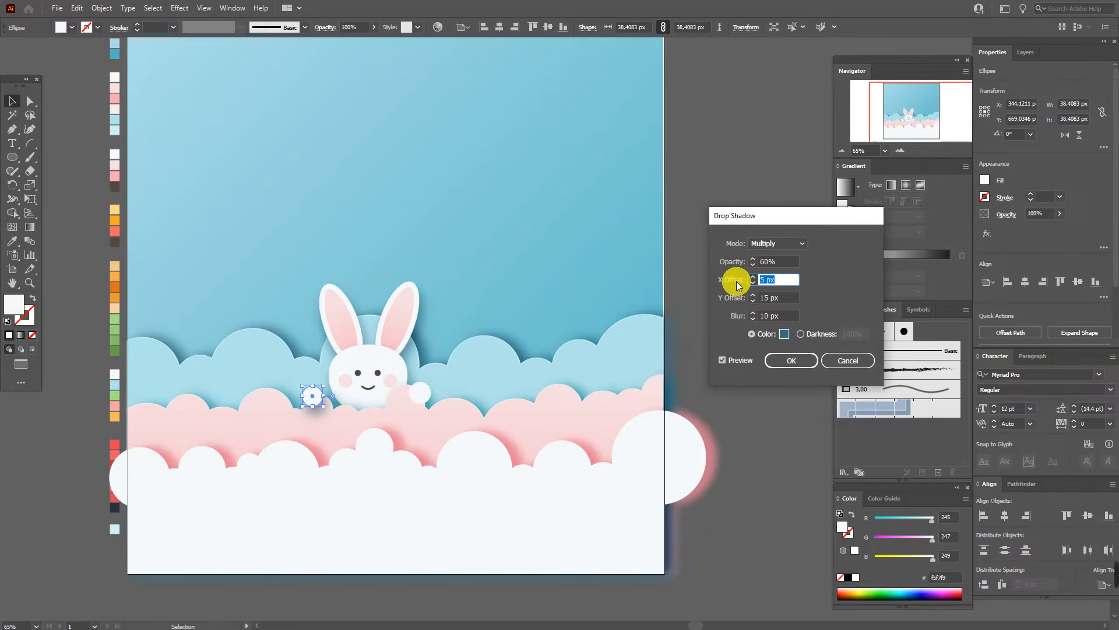
type("7")
key("Tab")
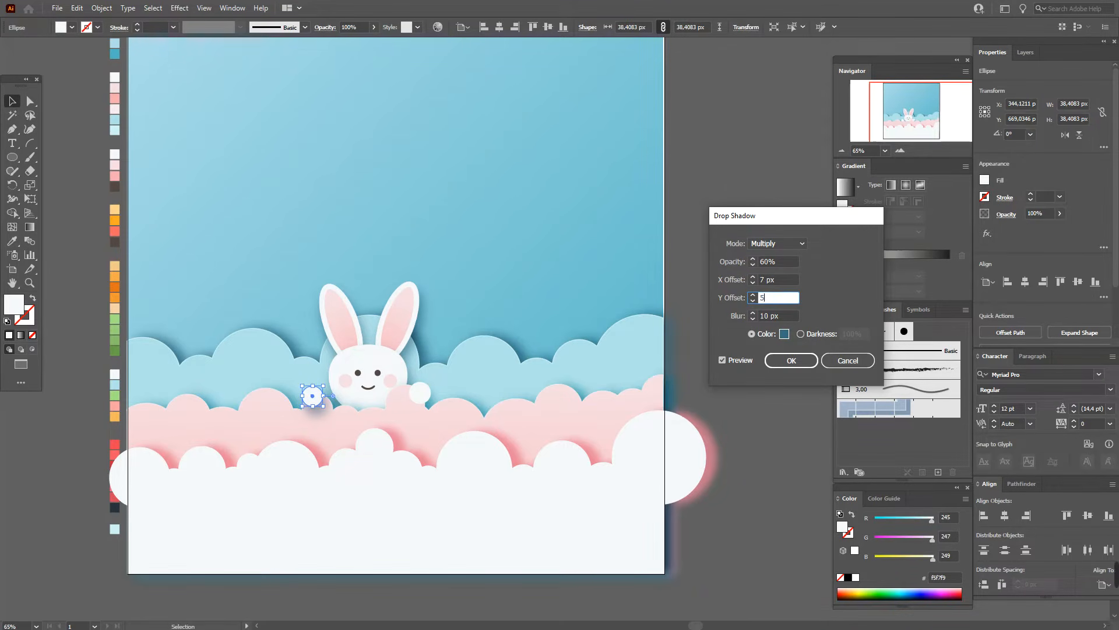
key("Tab")
type("5")
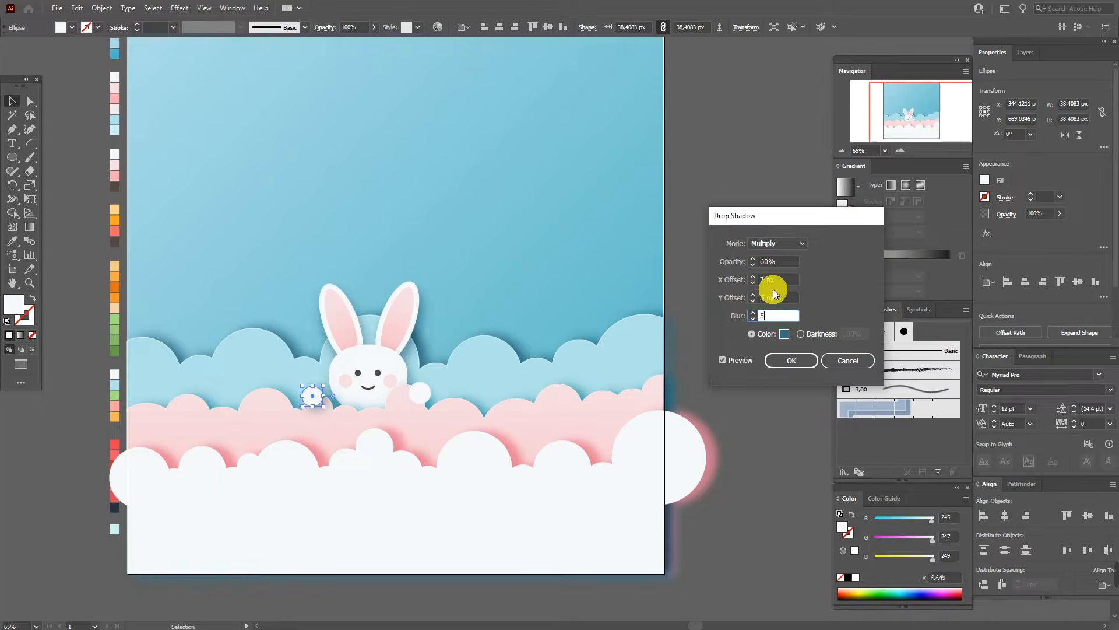
double_click(777, 260)
type("75")
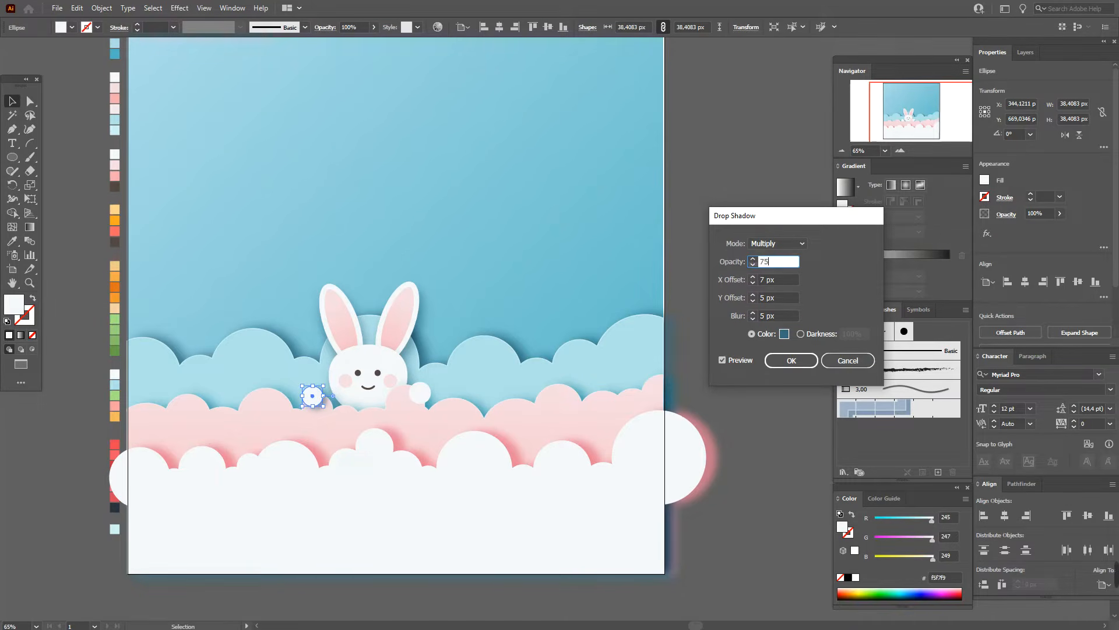
Set the left paw's shadow colour to ed839c and apply the drop shadow
left_click(786, 334)
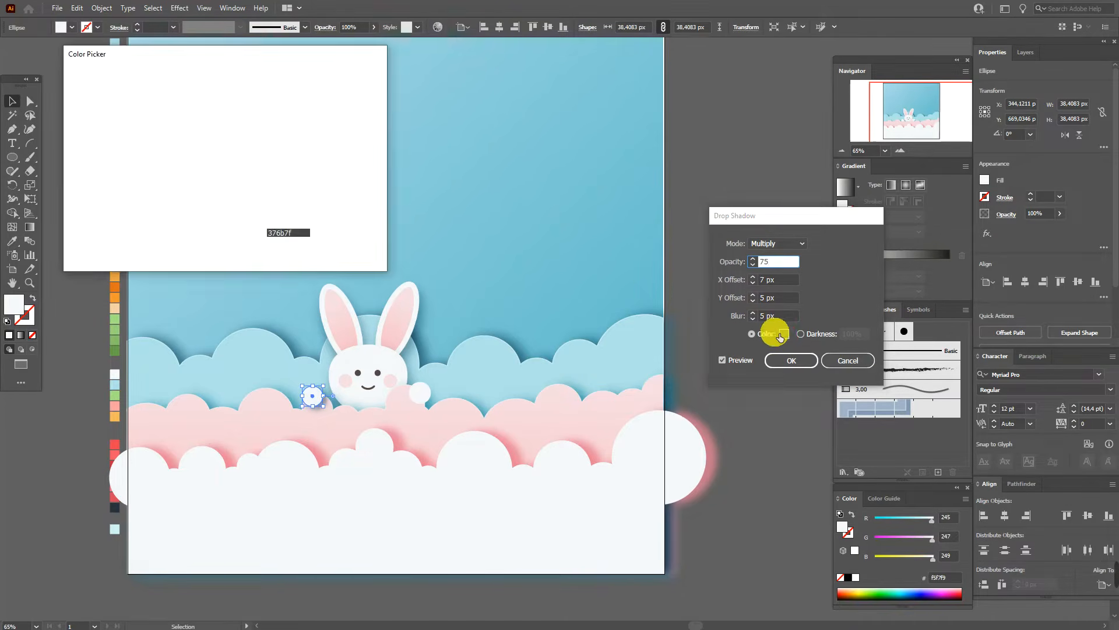
type("ed839c")
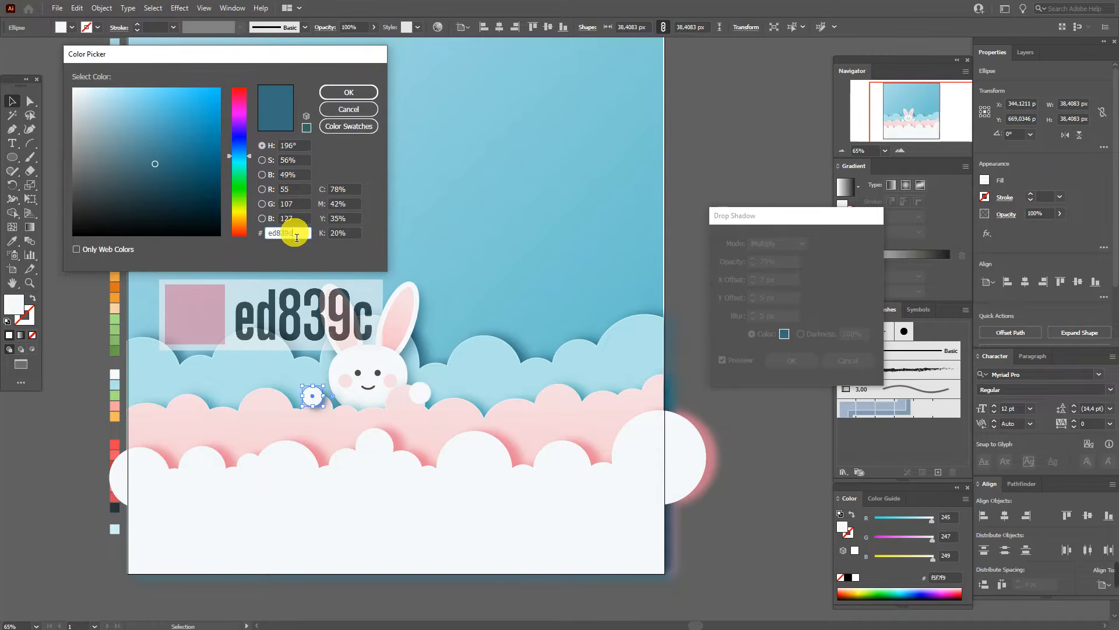
left_click(352, 94)
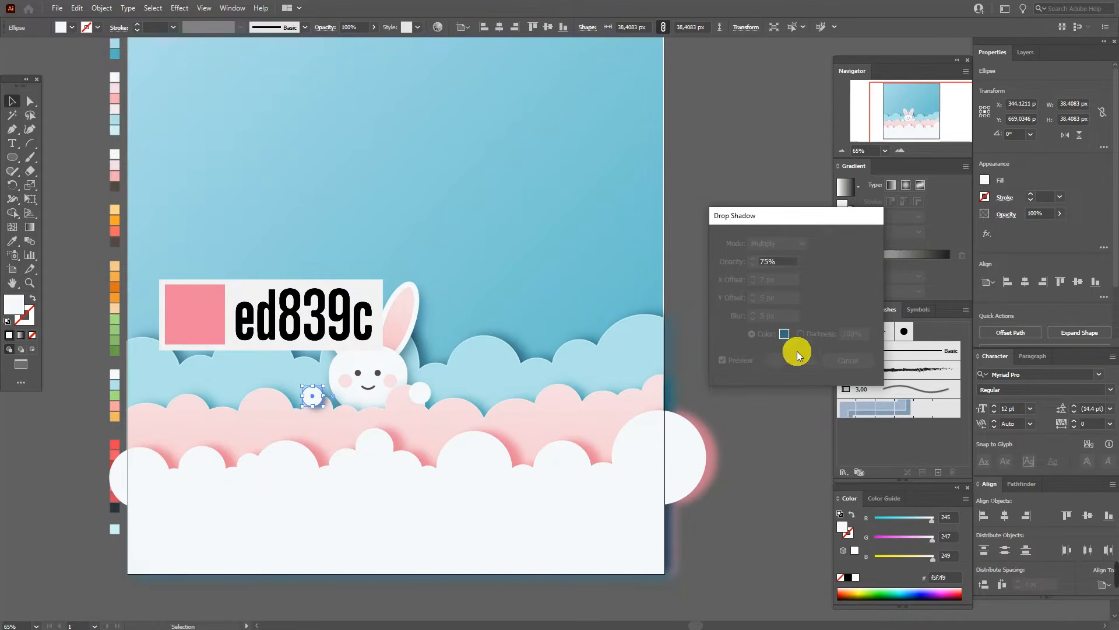
left_click(784, 334)
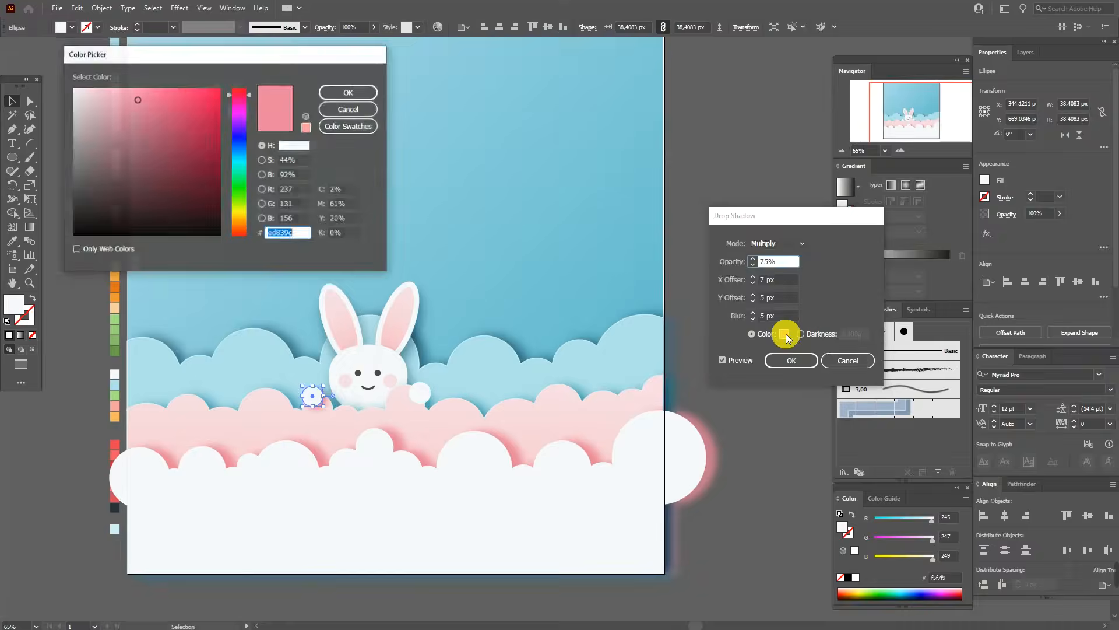
left_click(350, 93)
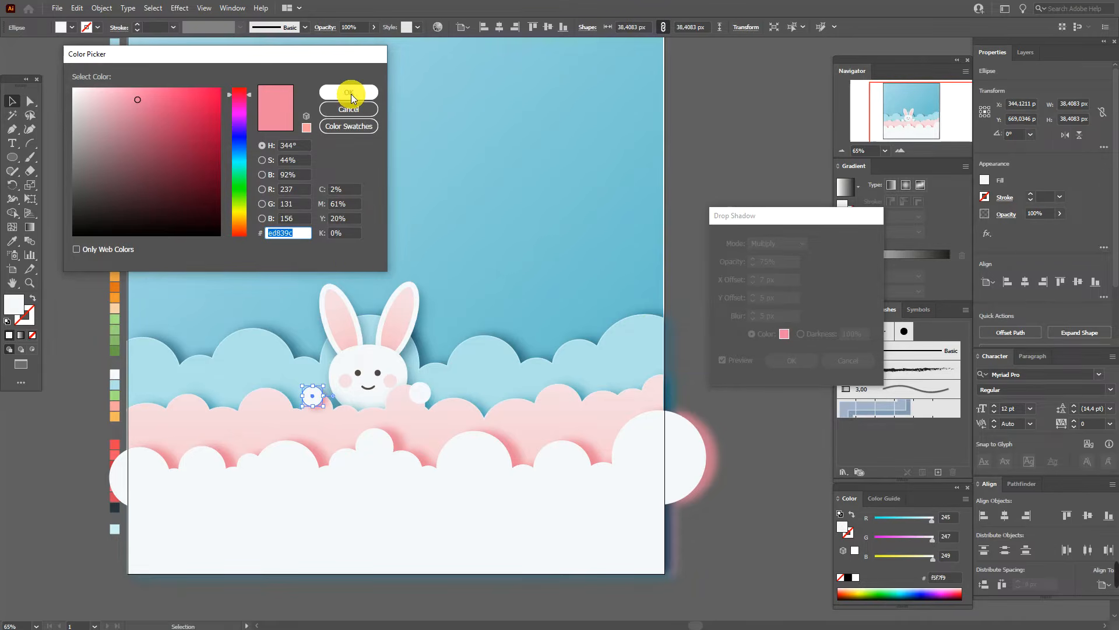
left_click(807, 361)
Apply the same Multiply shadow to the right paw: 75% opacity, 7 px X offset, 5 px Y offset, 5 px blur, pink colour
left_click(420, 395)
left_click(179, 8)
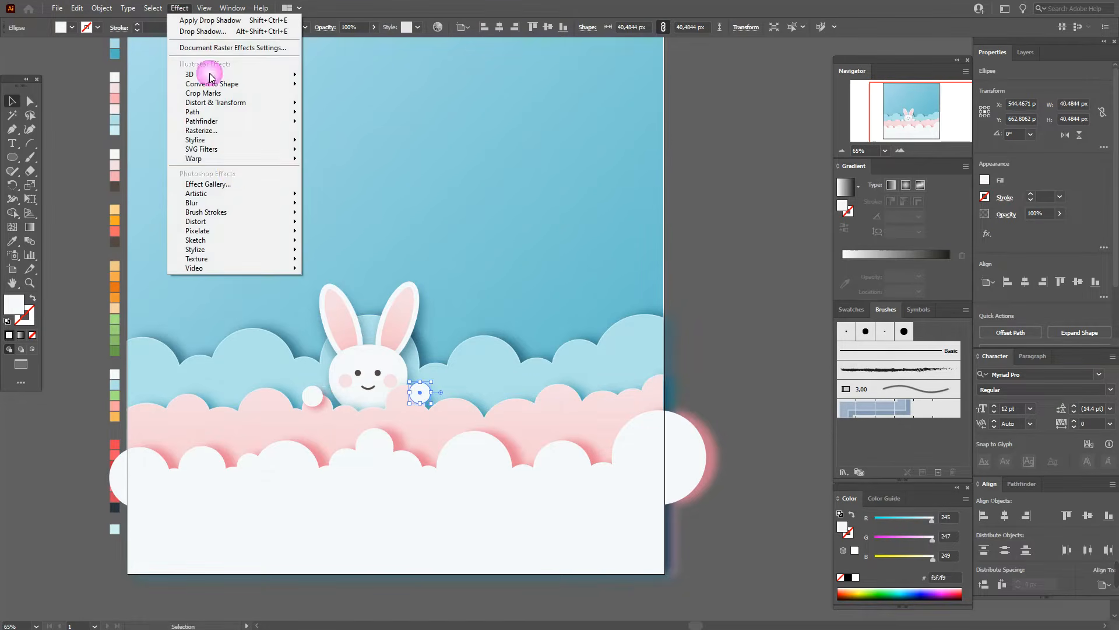
mouse_move(233, 140)
left_click(362, 143)
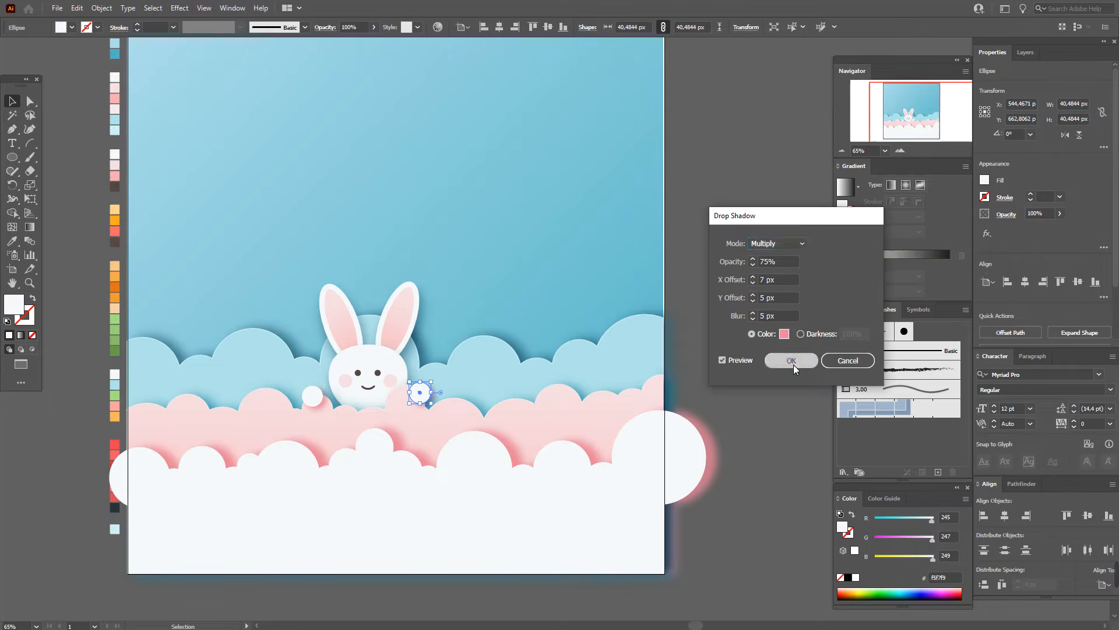
left_click(792, 362)
left_click(763, 373)
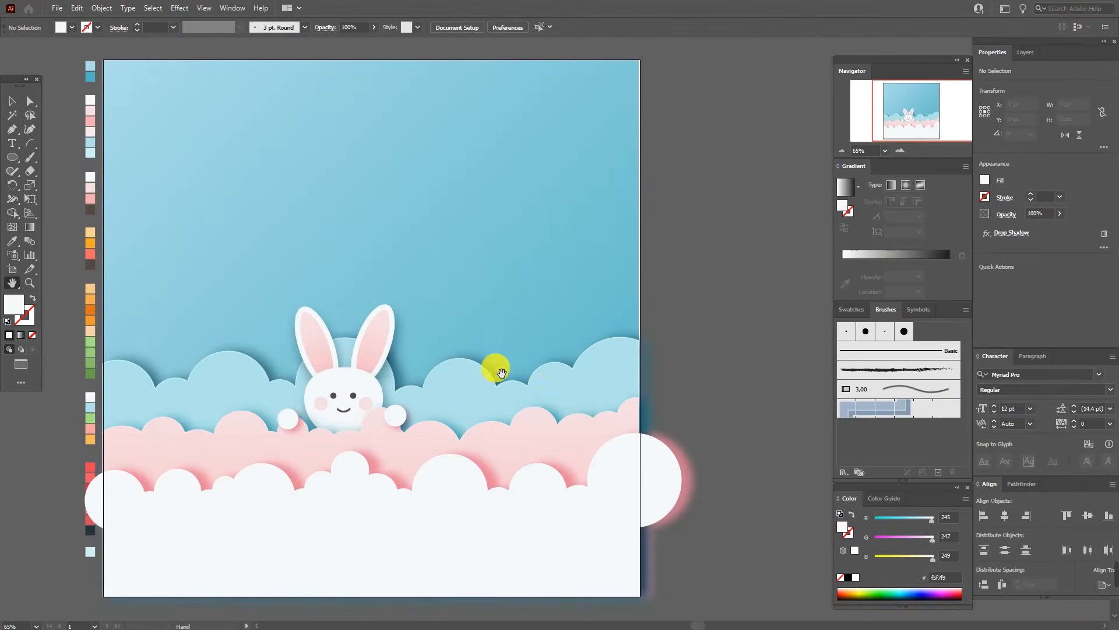
Paste a copy of the bunny's head shape, place it over the blue cloud right of the bunny and tilt it
left_click(12, 103)
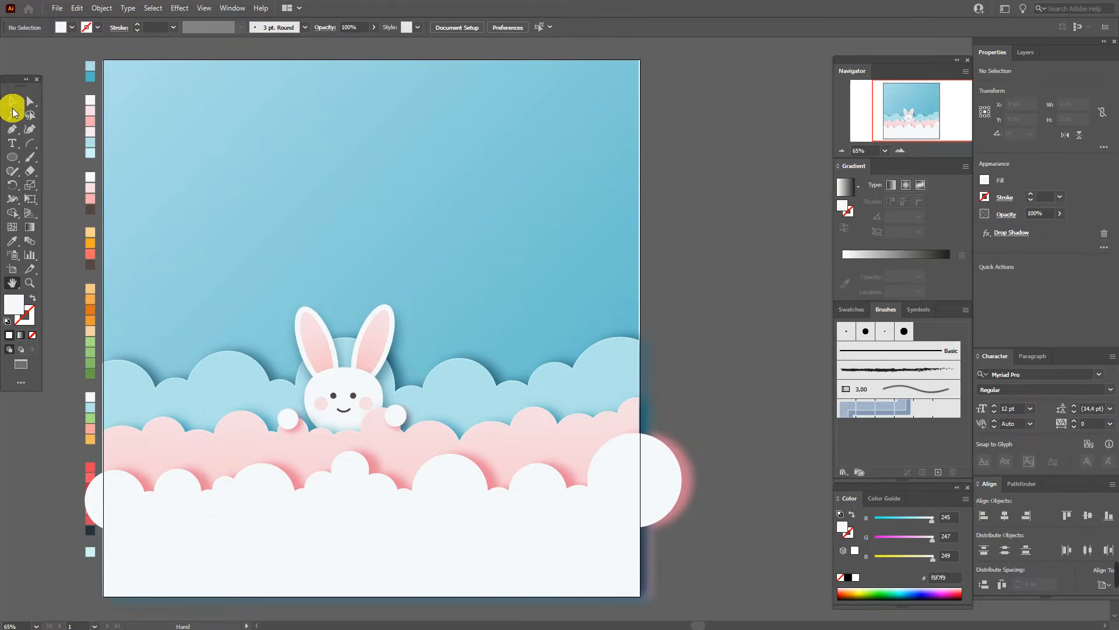
left_click(12, 102)
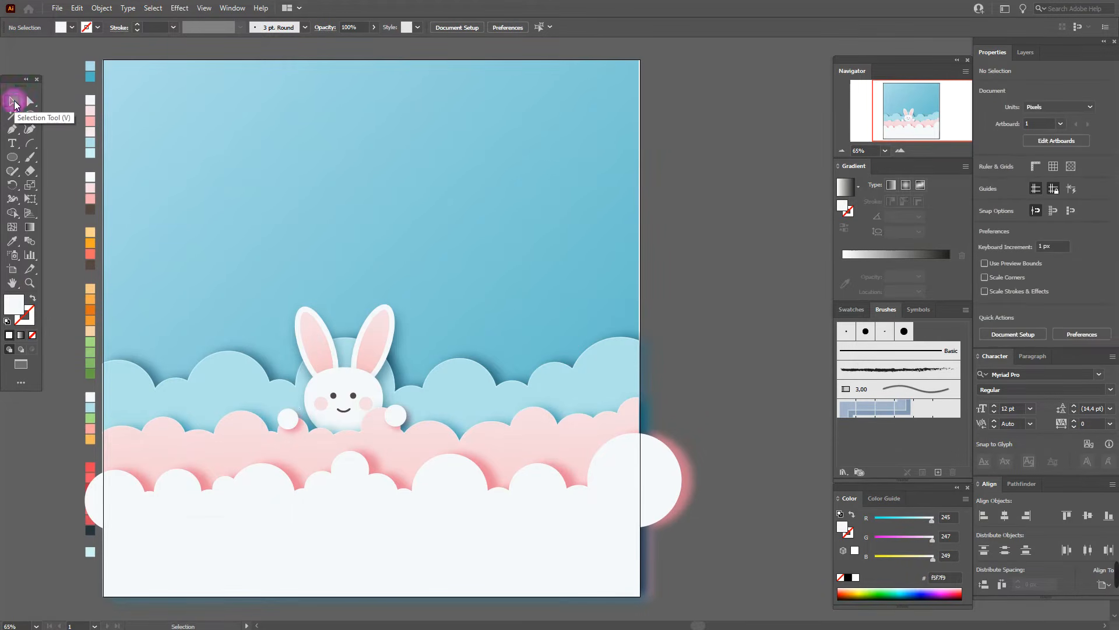
left_click(348, 379)
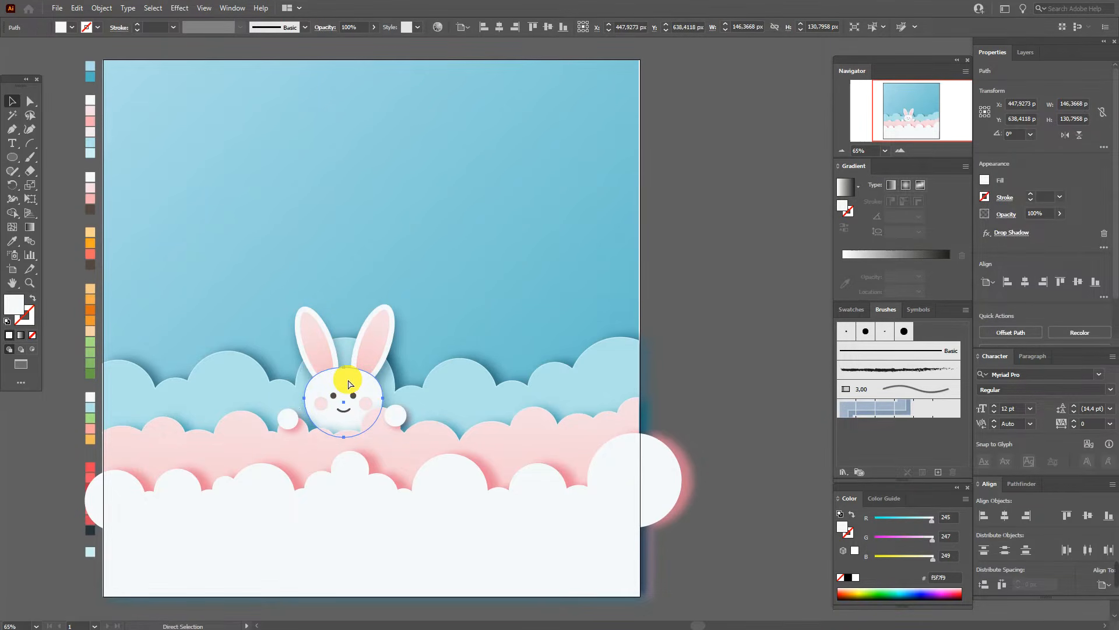
key("ctrl+v")
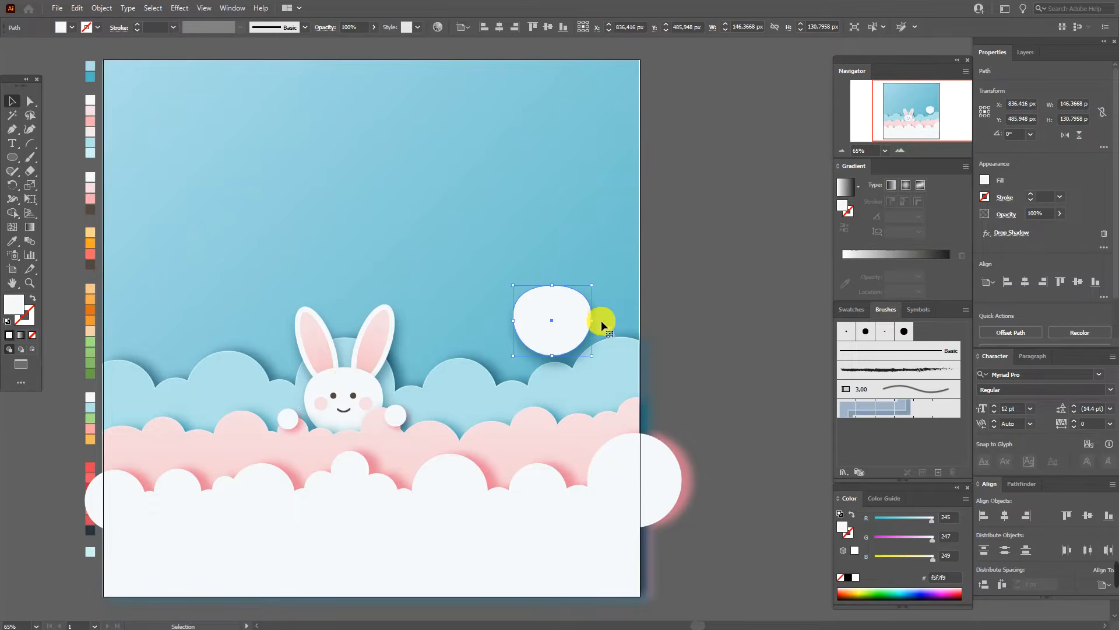
left_click_drag(598, 326, 556, 372)
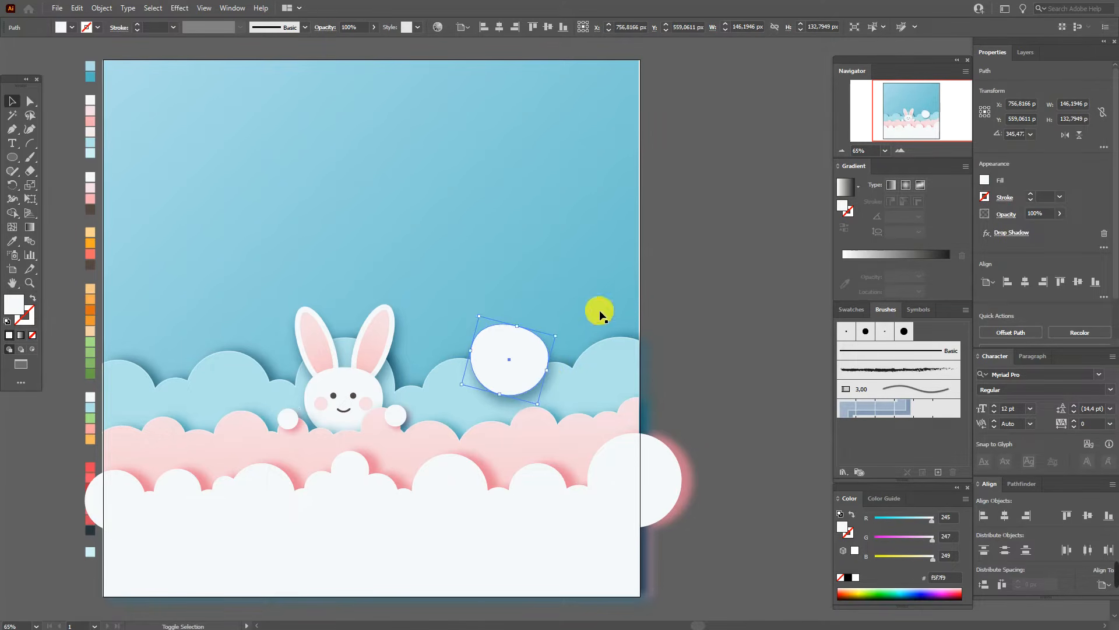
Send the copied head shape together with the sky background to the back, behind the blue cloud
left_click(599, 310)
right_click(599, 310)
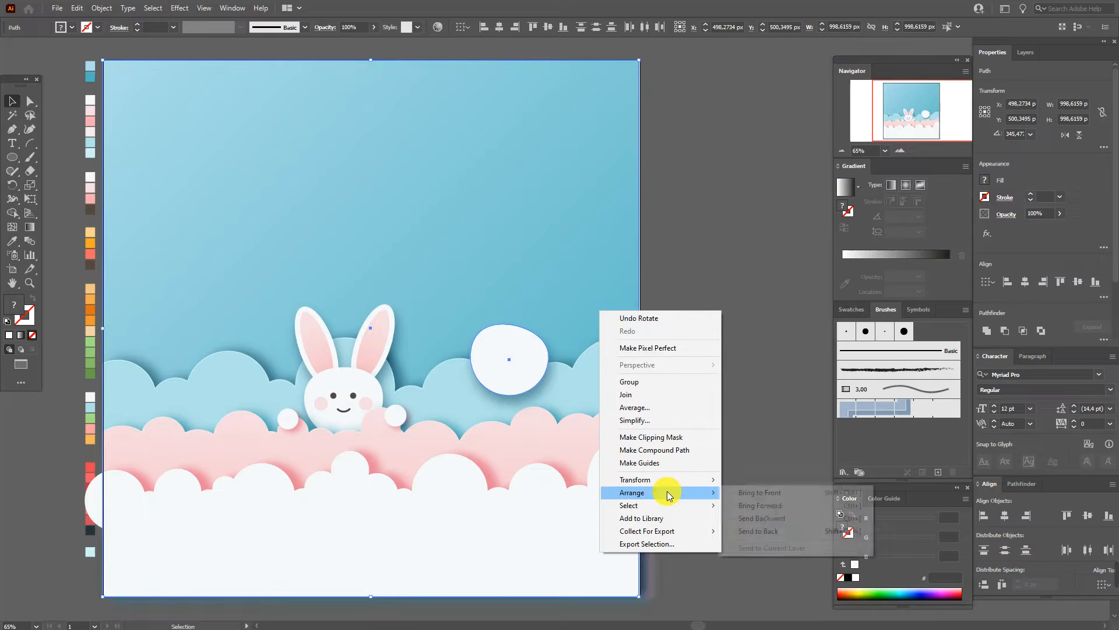
left_click(750, 530)
left_click(772, 408)
Fill the copied head shape with pale orange fcd38b and rotate it back upright
left_click(530, 347)
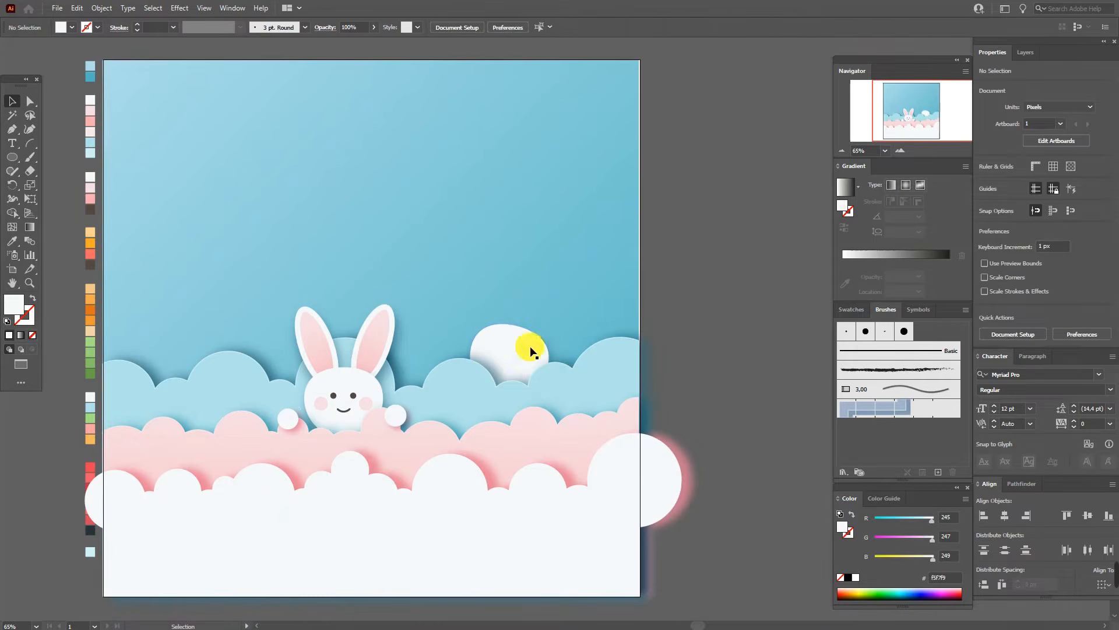
left_click(852, 309)
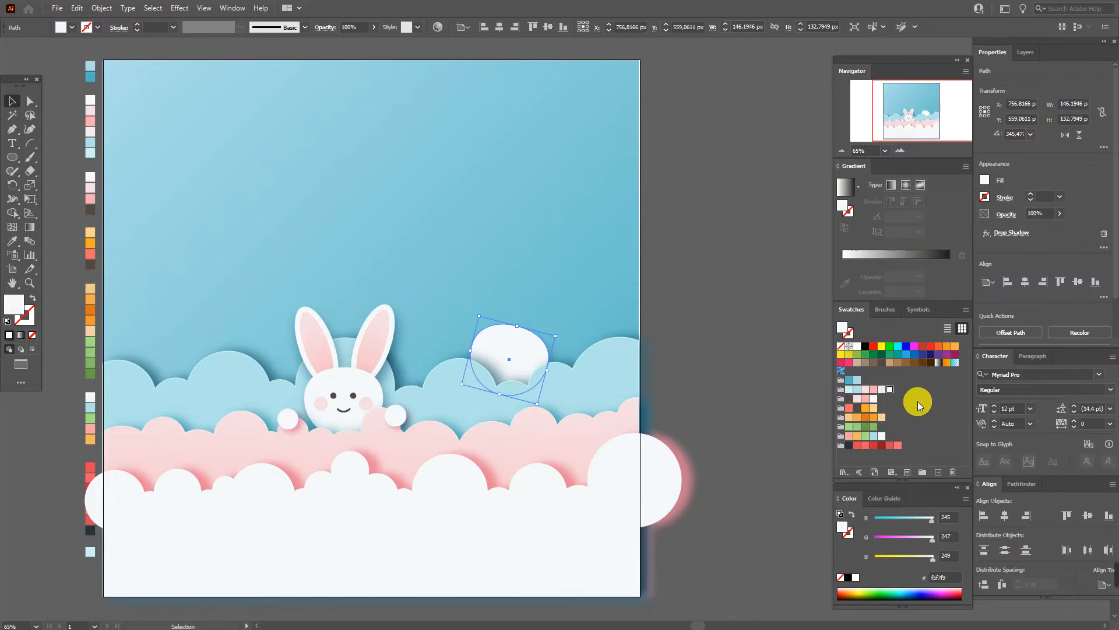
left_click(881, 413)
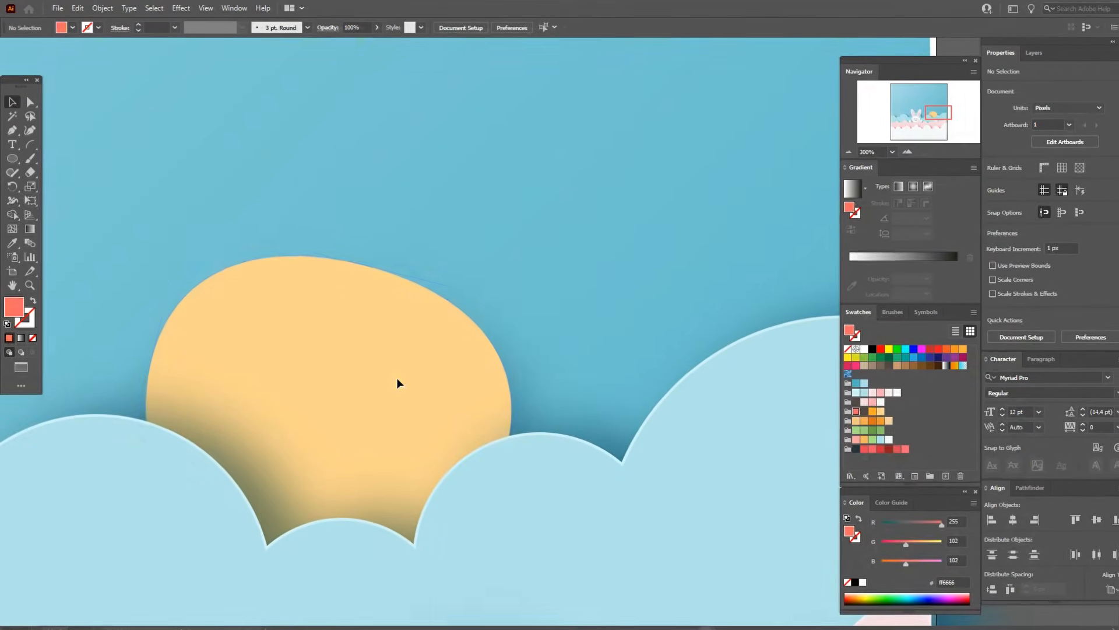
left_click_drag(507, 473, 515, 430)
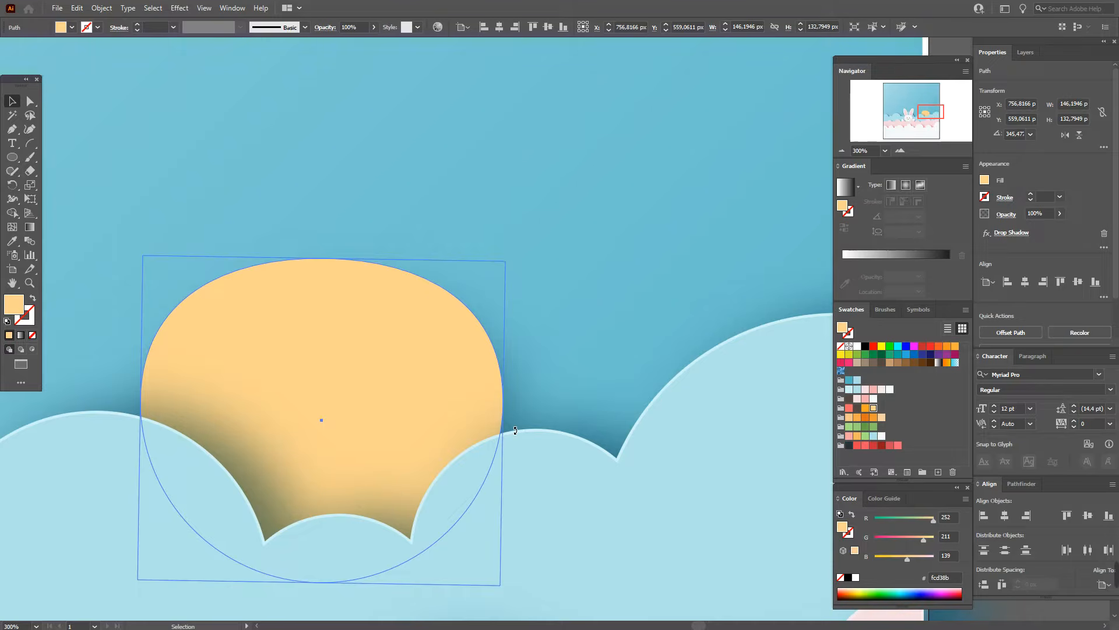
left_click_drag(512, 430, 514, 427)
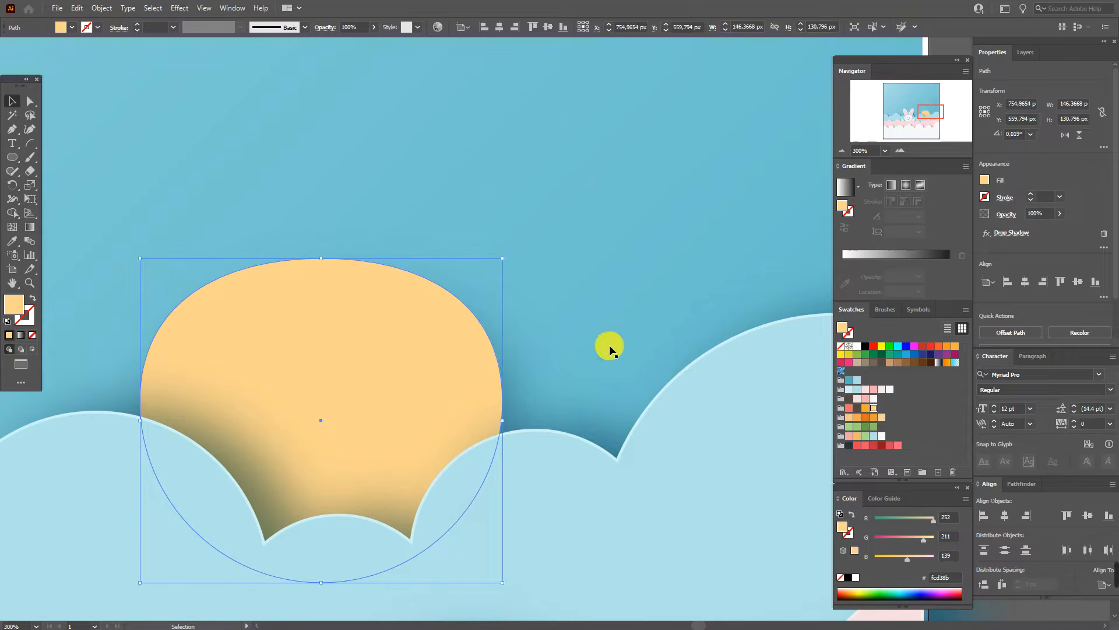
left_click(1046, 611)
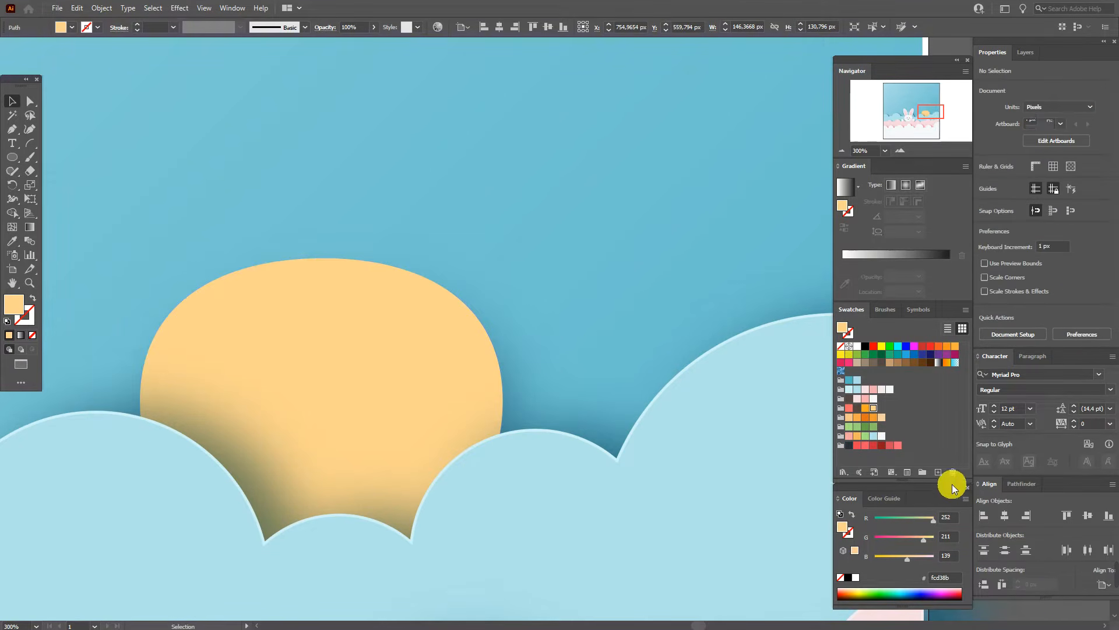
Draw two coral ff6666 ellipses at the top of the orange head, one about 57 px tall and a narrower one overlapping it
left_click(850, 408)
left_click(14, 159)
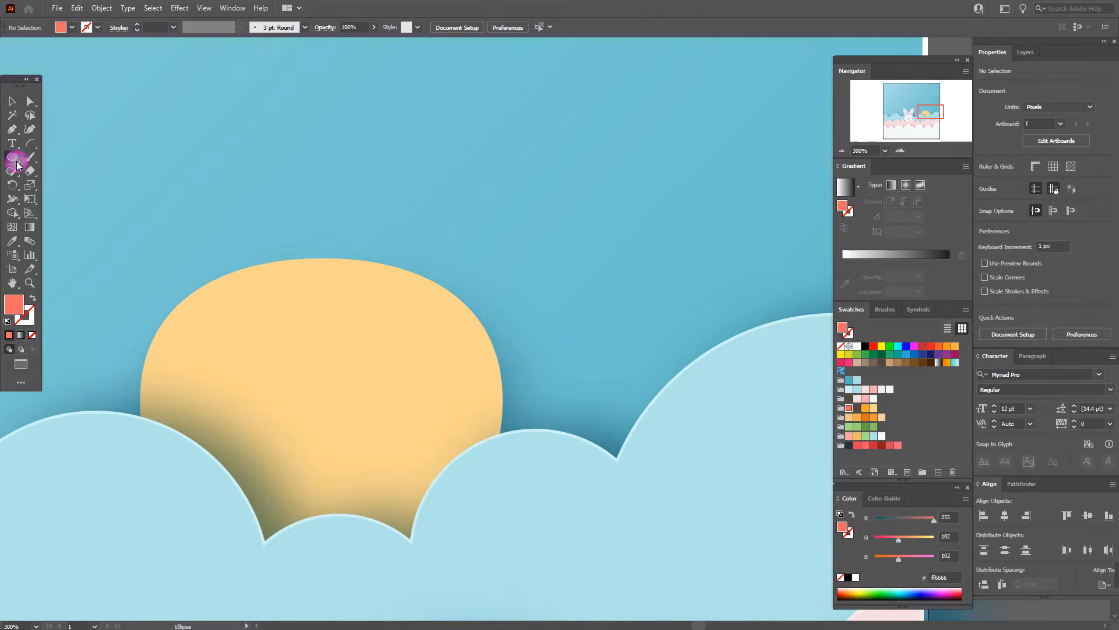
left_click_drag(294, 181, 387, 325)
left_click_drag(279, 205, 338, 314)
Tilt the narrow ellipse outward by about 33°, widen it to about 20 px and place it against the large ellipse's left side
left_click(12, 101)
left_click_drag(292, 277, 313, 279)
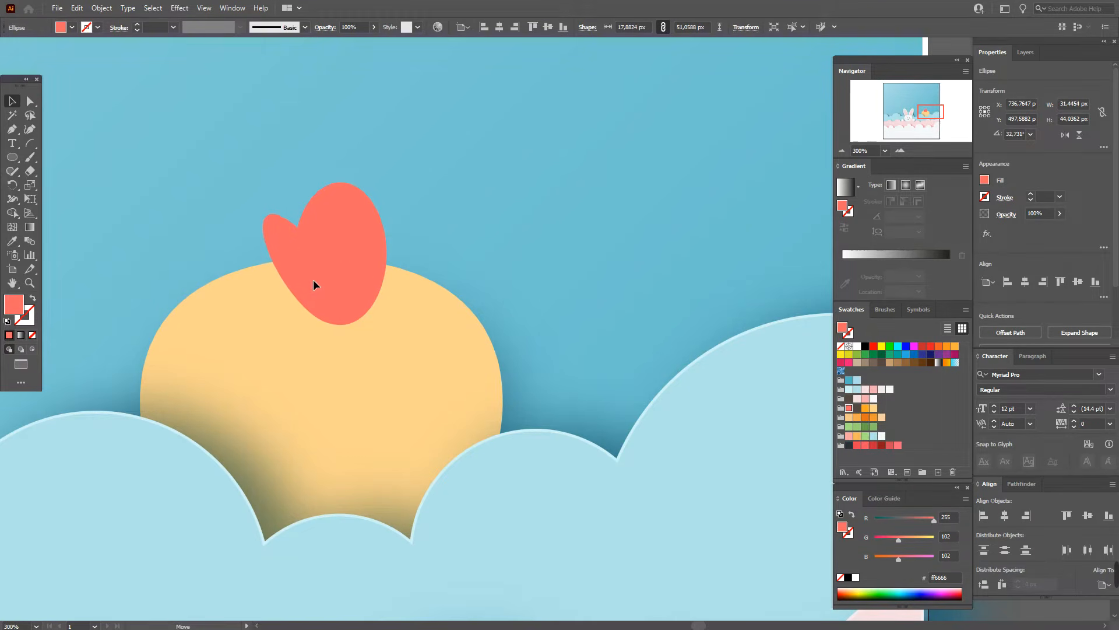
left_click_drag(302, 280, 304, 279)
Create a copy of the tilted ellipse reflected across the vertical axis and move it to the large ellipse's right side
right_click(304, 279)
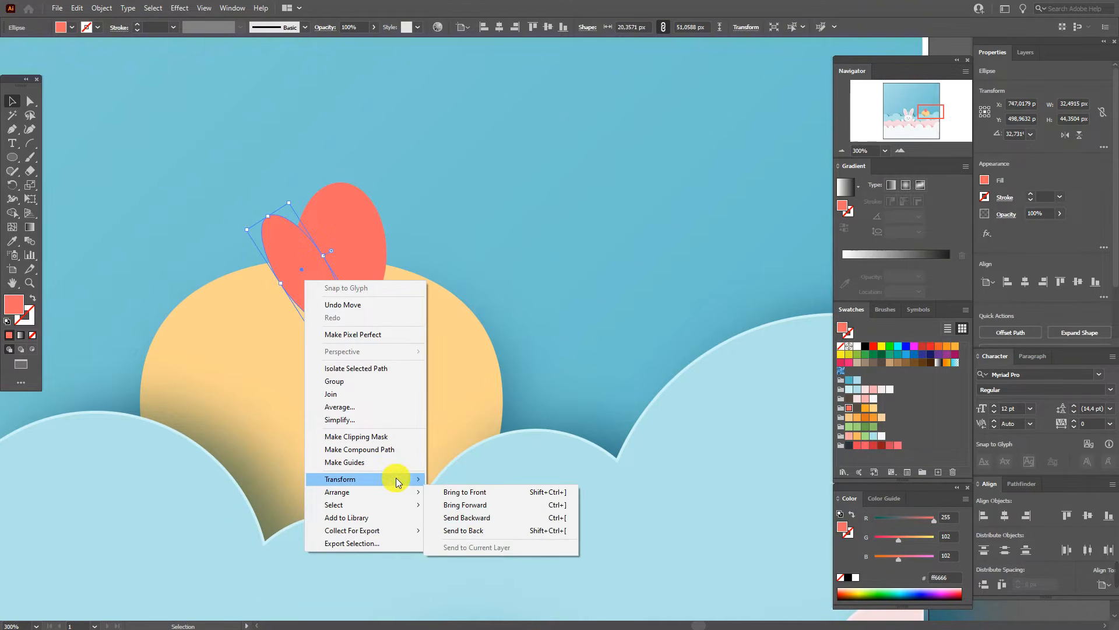
mouse_move(396, 477)
left_click(484, 520)
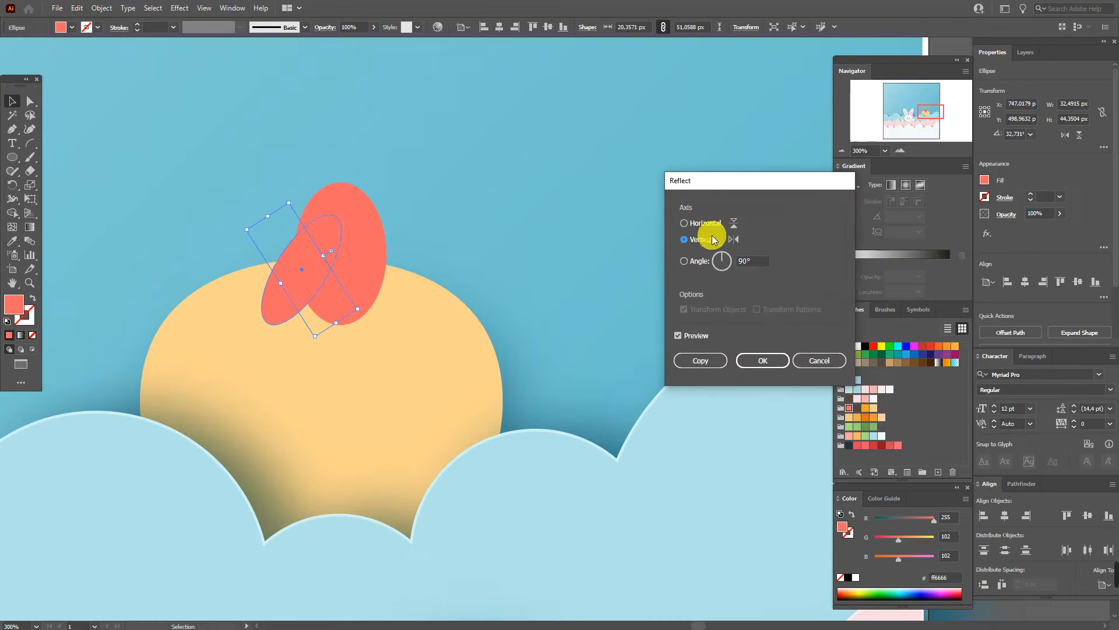
left_click(700, 359)
left_click_drag(326, 281, 371, 287)
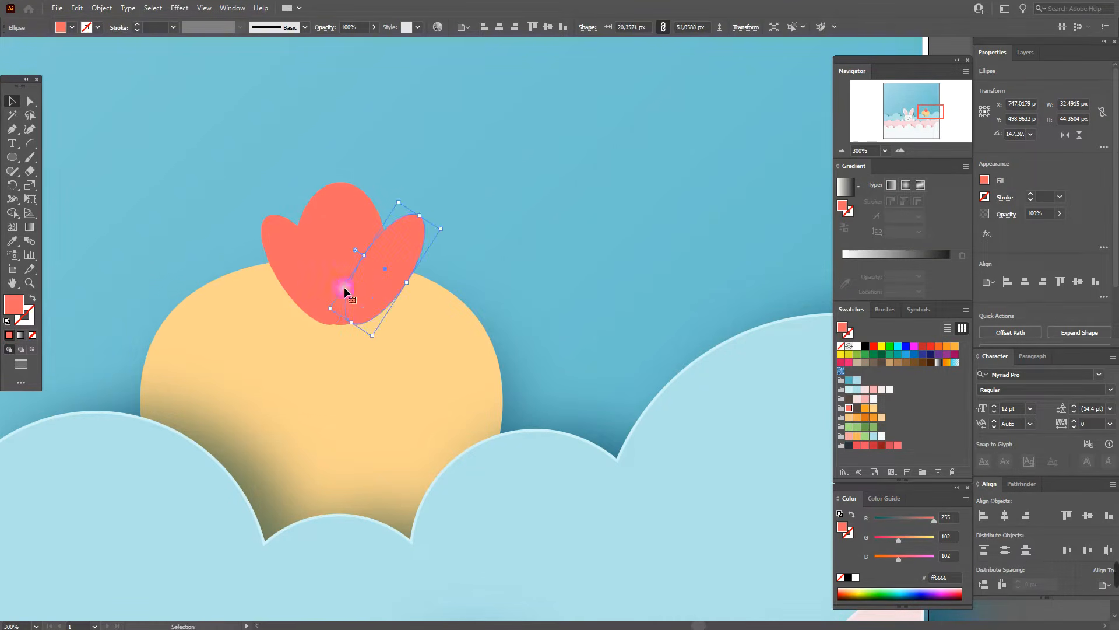
Select all three coral ellipses, align their vertical centres and distribute their horizontal centres evenly
left_click(285, 267, "shift")
left_click(352, 226, "shift")
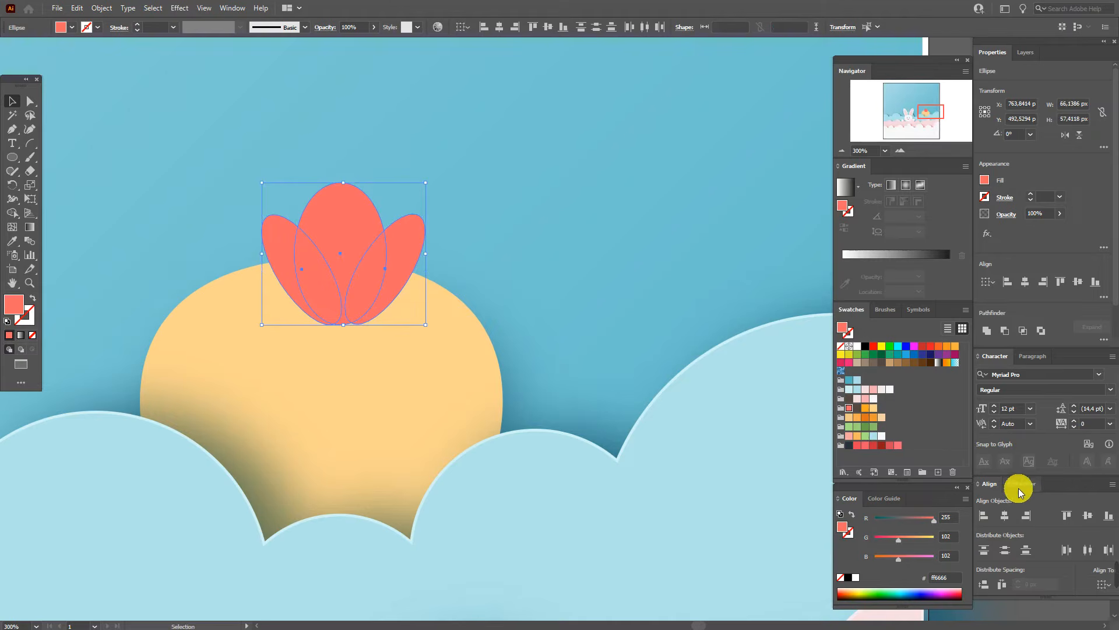
left_click(1081, 519)
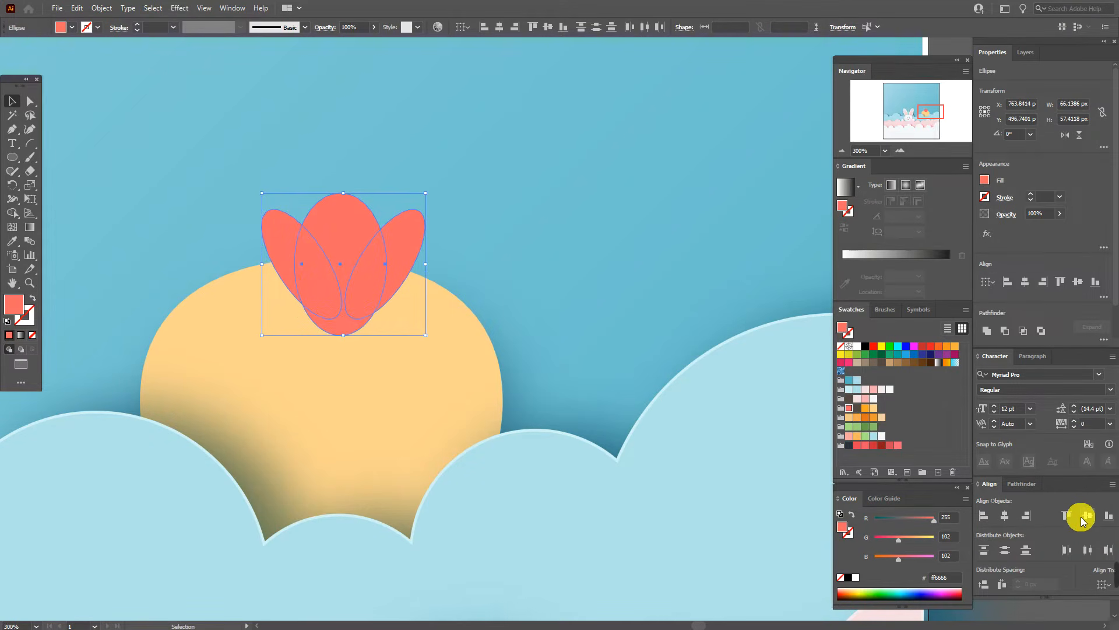
left_click(1086, 549)
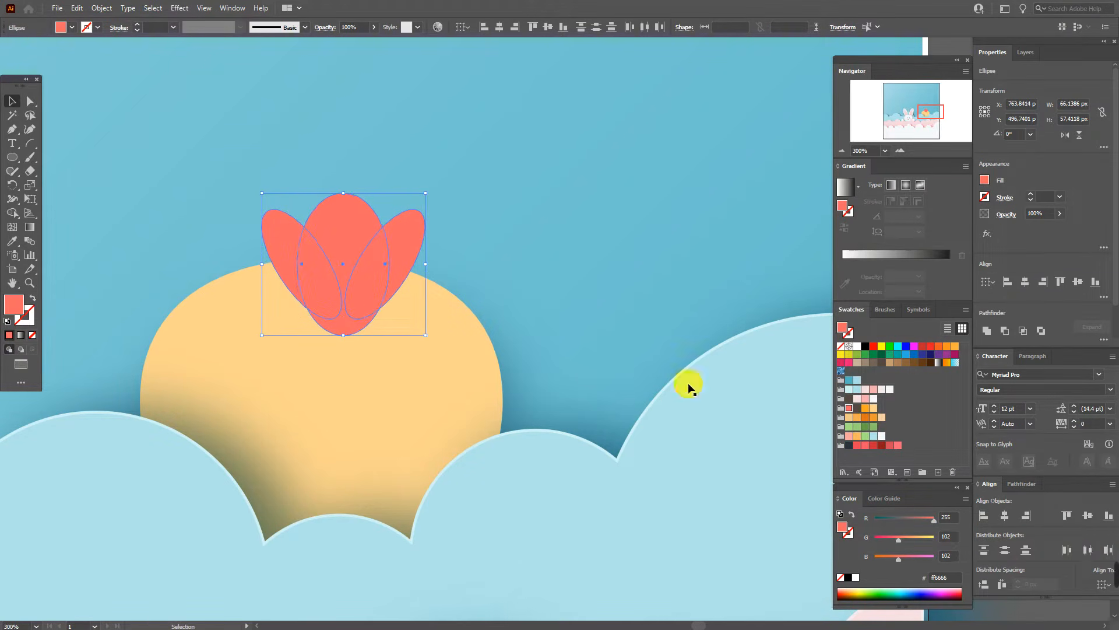
Unite the three coral ellipses into one crest shape and shift it sideways to sit centred above the orange head
left_click(496, 278)
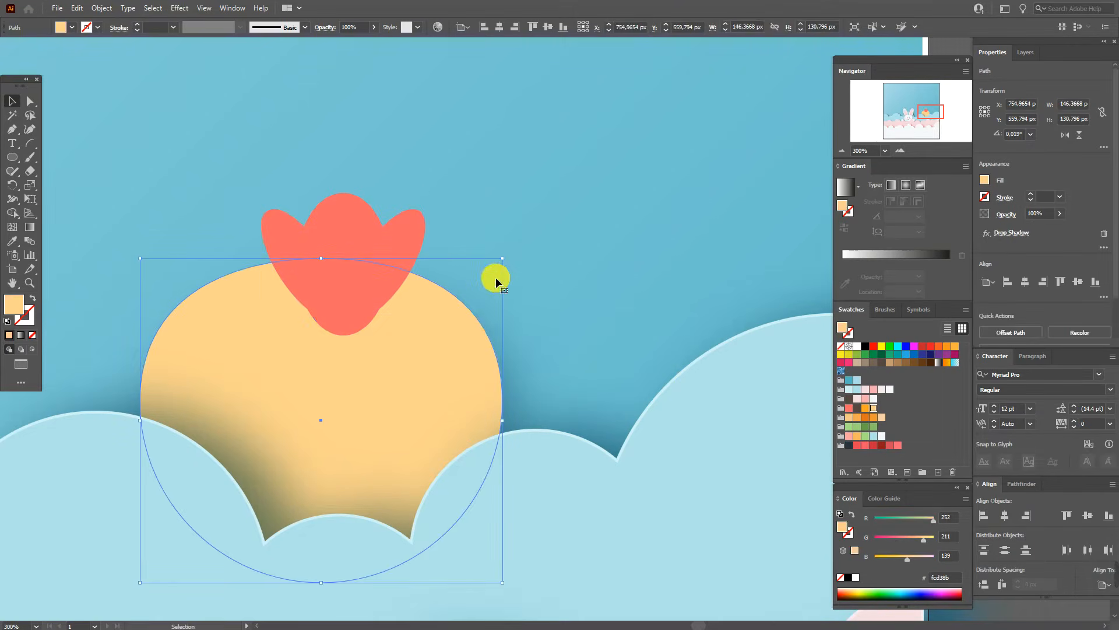
left_click(270, 227)
left_click(357, 227, "shift")
left_click(413, 241, "shift")
left_click(1020, 483)
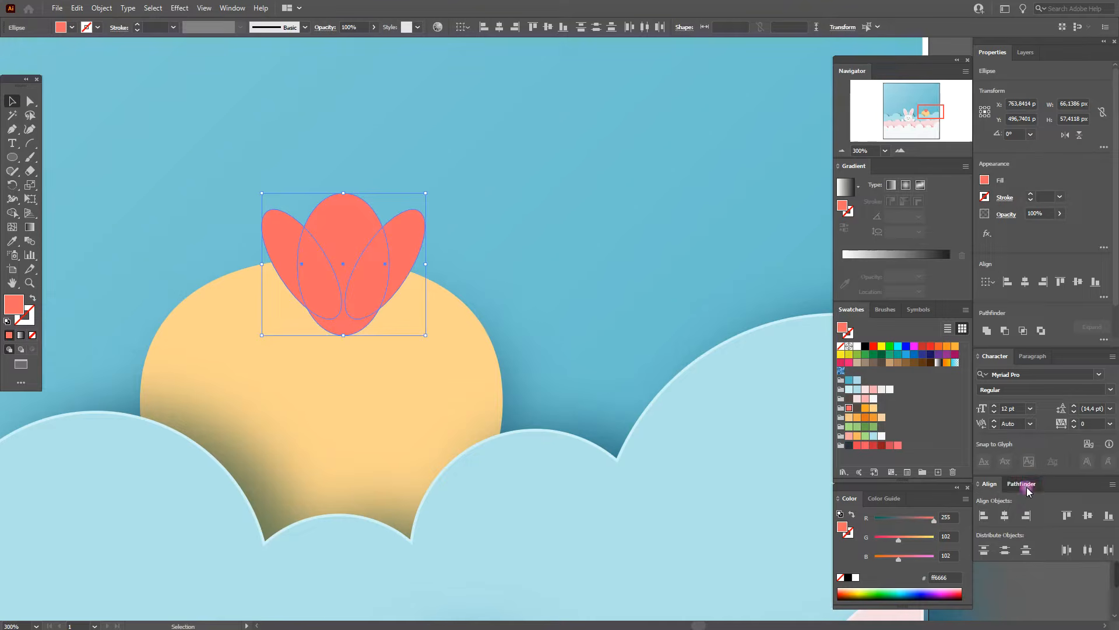
left_click(985, 515)
left_click_drag(393, 263, 382, 263)
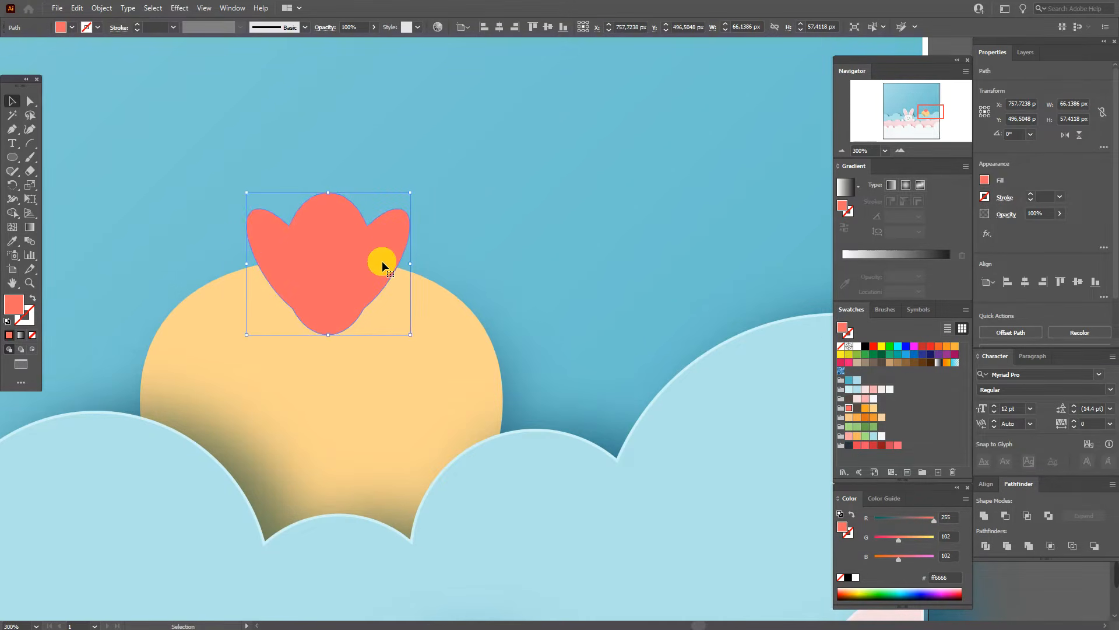
Send the coral crest behind the orange head and raise it slightly so more of it peeks out
right_click(492, 190)
mouse_move(579, 373)
left_click(645, 410)
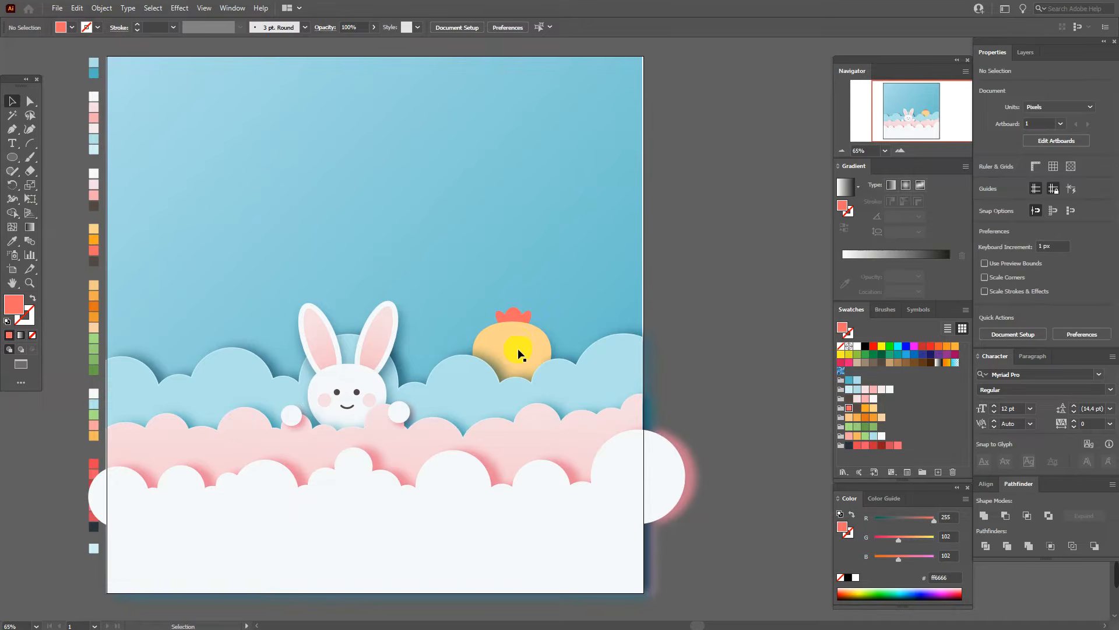
left_click(516, 346)
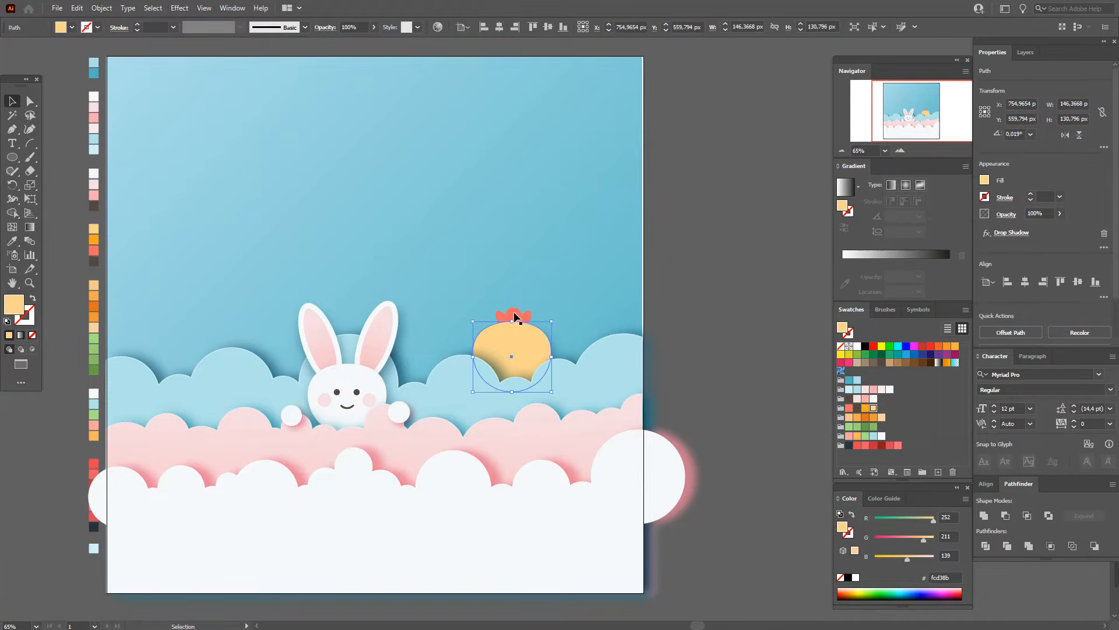
left_click(514, 316)
left_click_drag(514, 333, 516, 308)
left_click(515, 311)
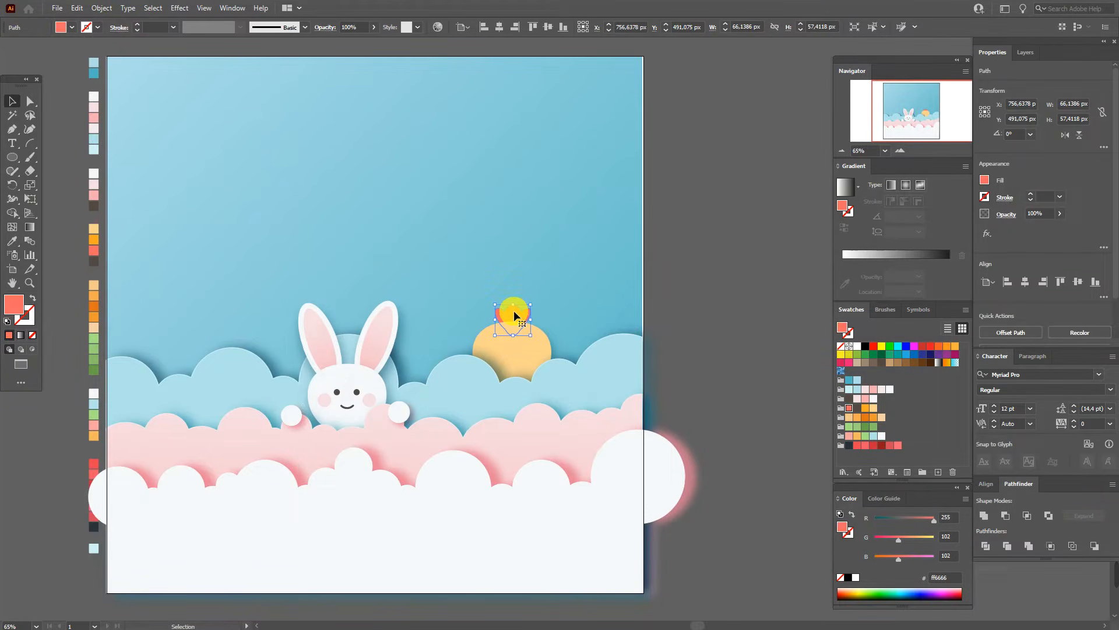
Align the horizontal centres of the coral crest and the orange head
left_click(516, 350, "shift")
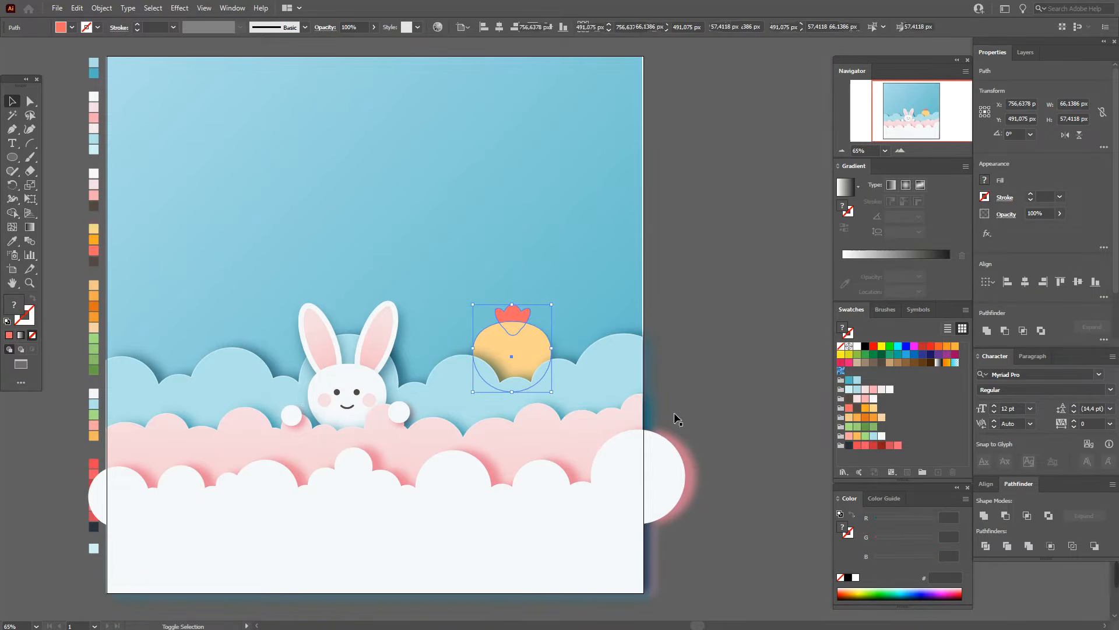
left_click(985, 483)
left_click(1004, 515)
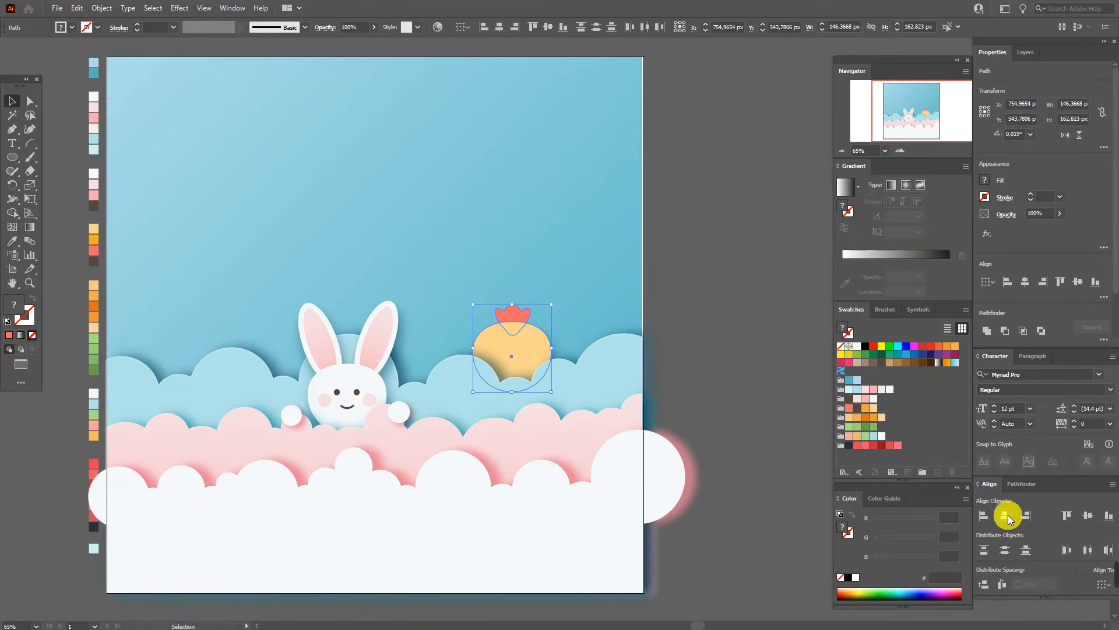
left_click(729, 345)
Copy the crest to the head's left side as a wing, rotate it about 55° and fill it with orange fca822
left_click(525, 317)
left_click(525, 317)
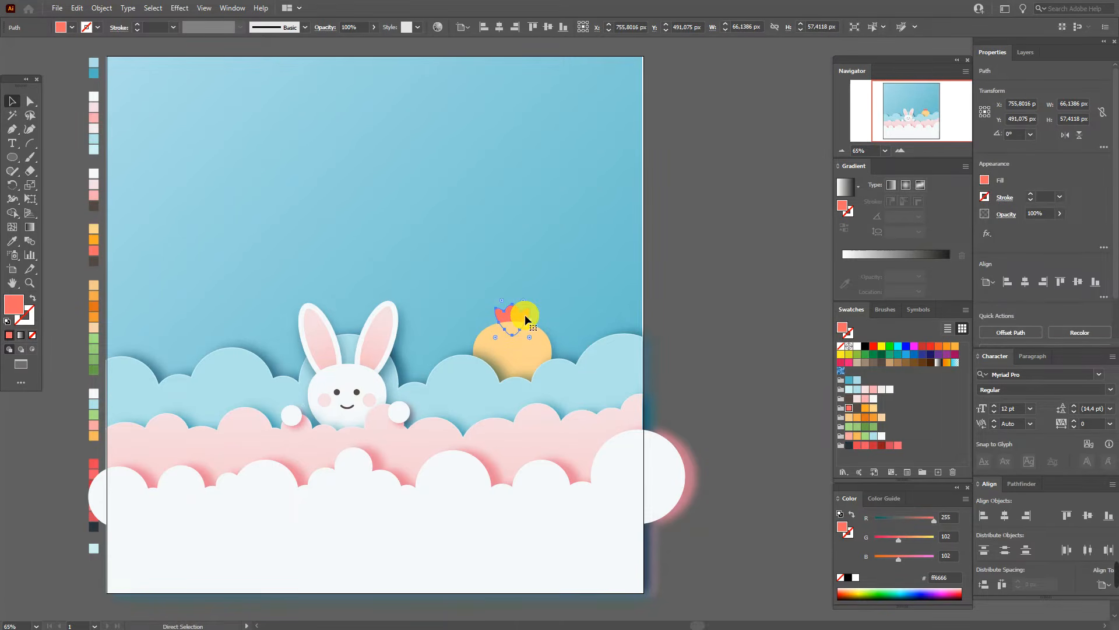
left_click_drag(537, 308, 516, 299)
left_click_drag(479, 334, 479, 333)
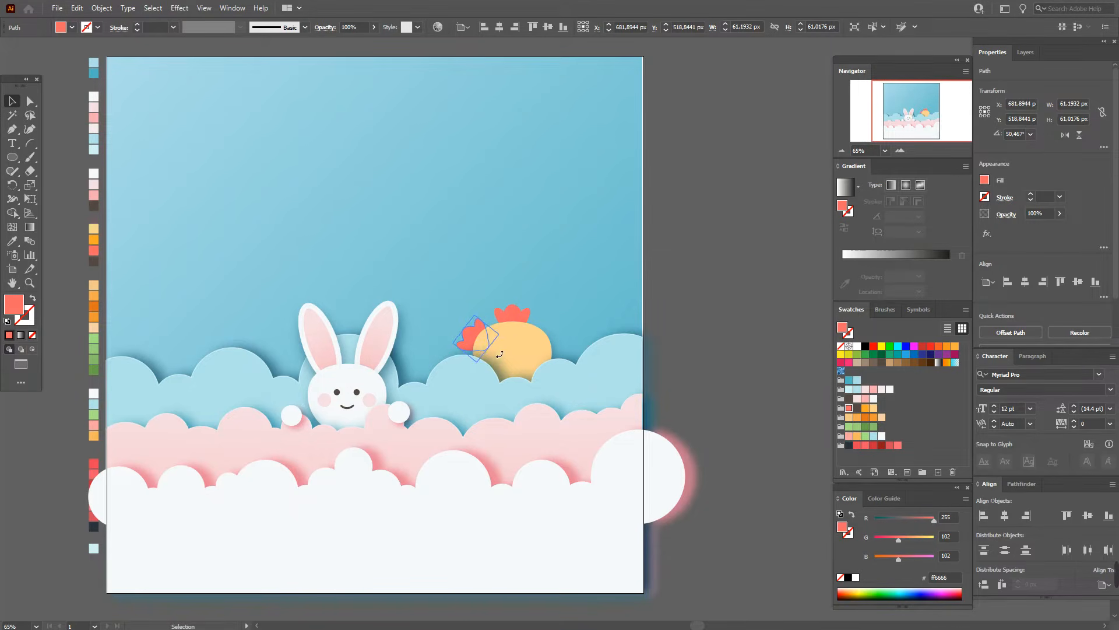
left_click_drag(499, 351, 499, 353)
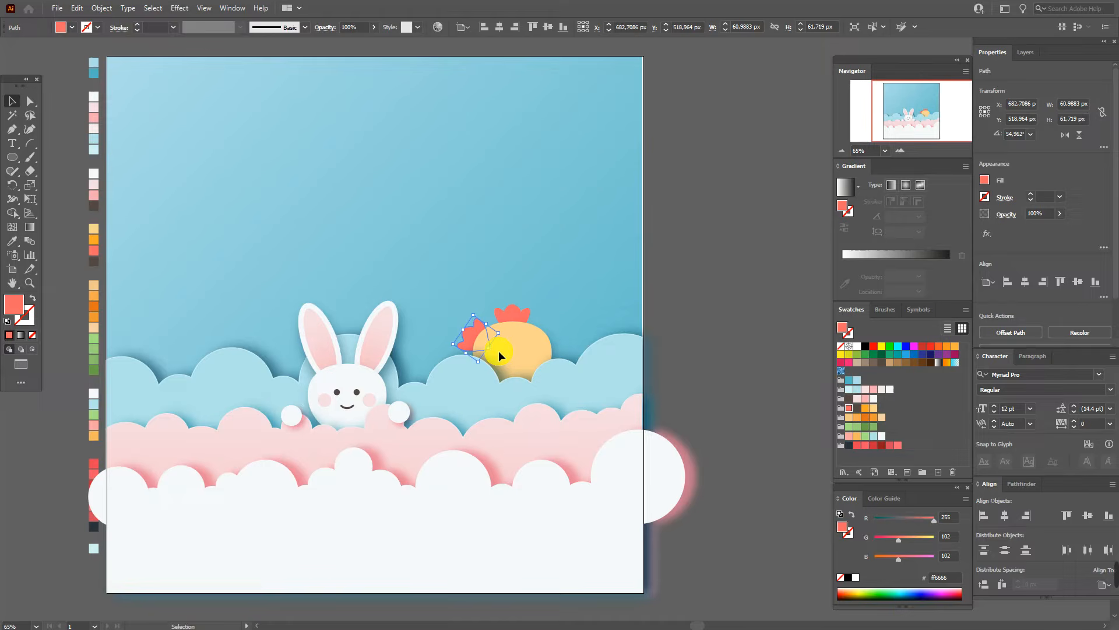
left_click(867, 407)
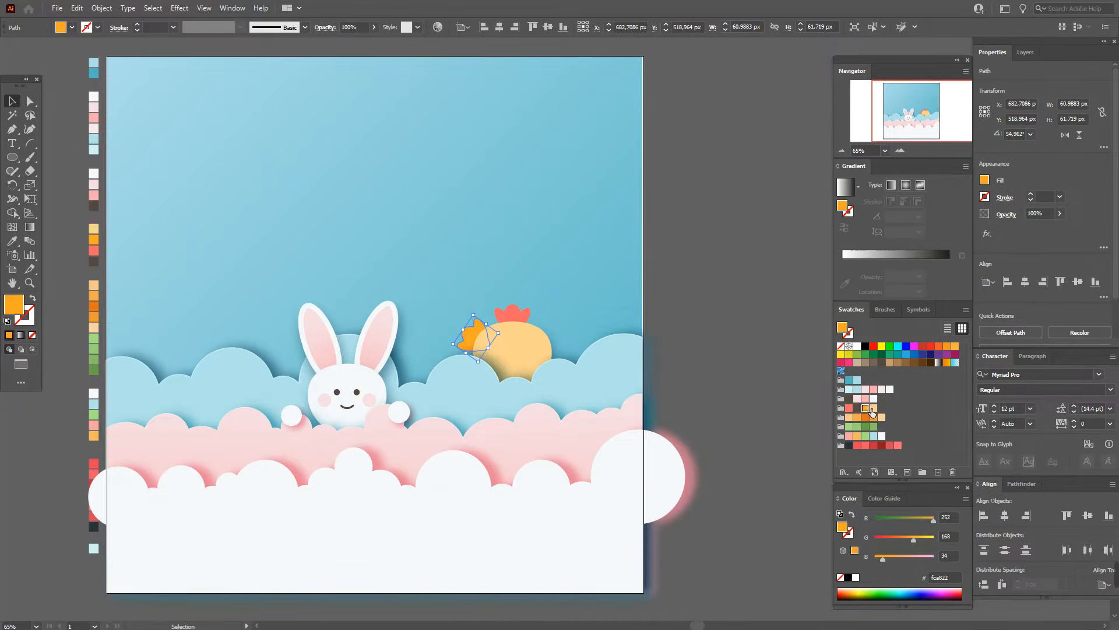
Create a copy of the orange wing reflected across the vertical axis and place it at the head's right side
right_click(502, 334)
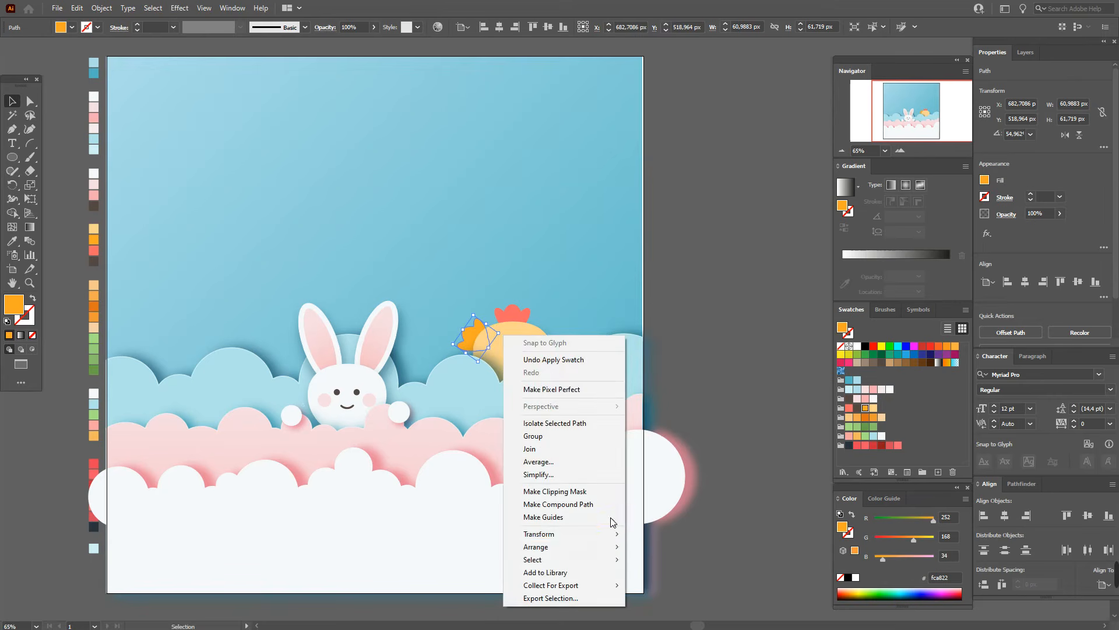
mouse_move(600, 532)
left_click(688, 474)
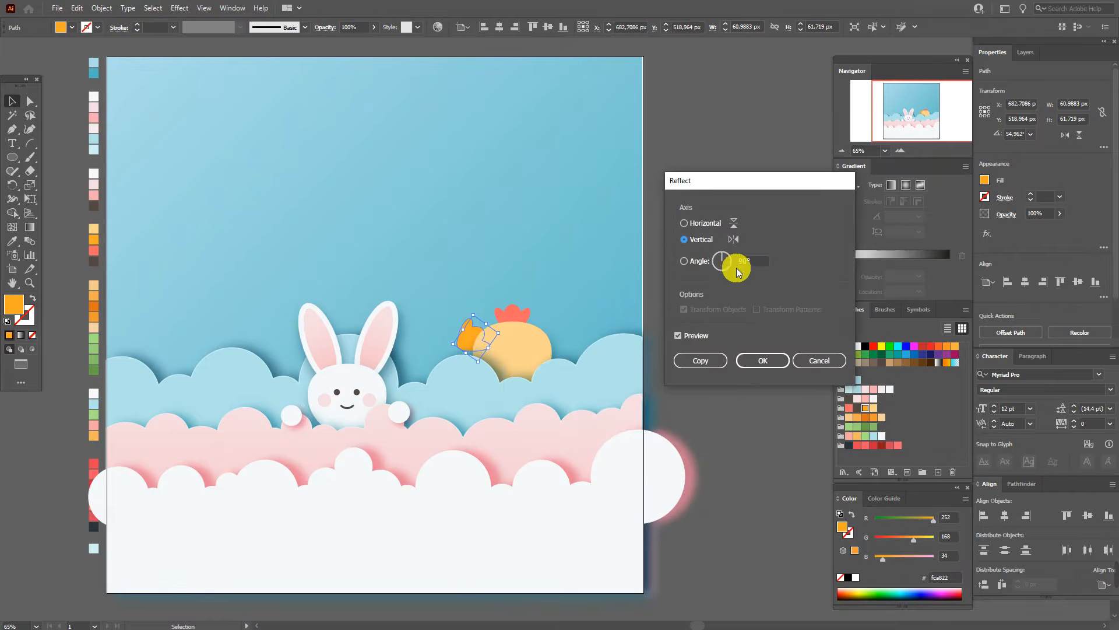
left_click(705, 358)
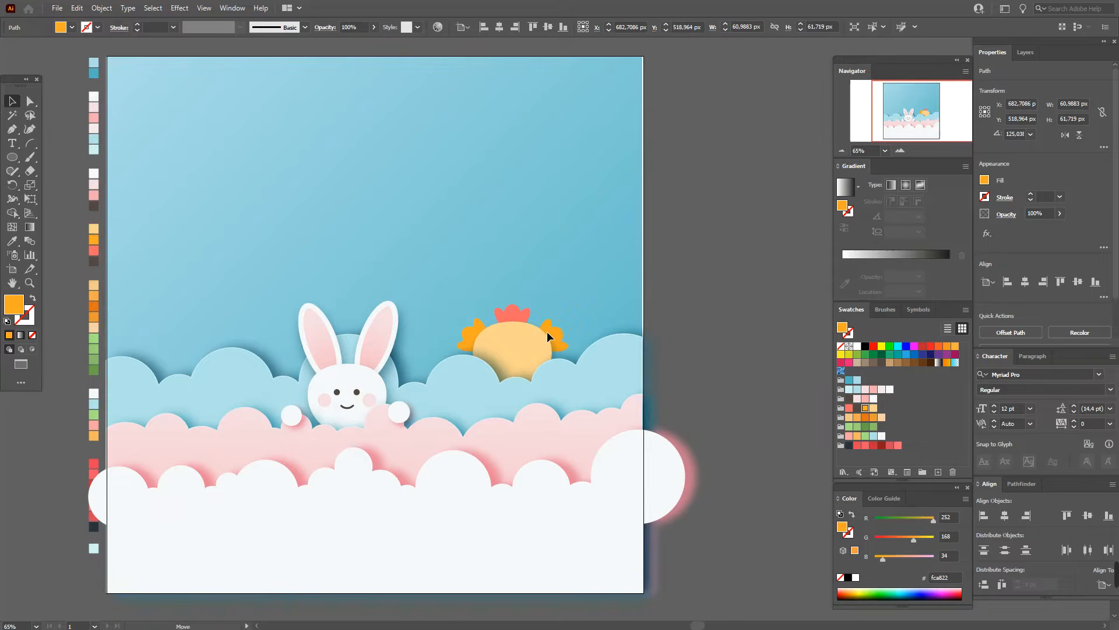
left_click_drag(547, 331, 580, 348)
left_click(701, 341)
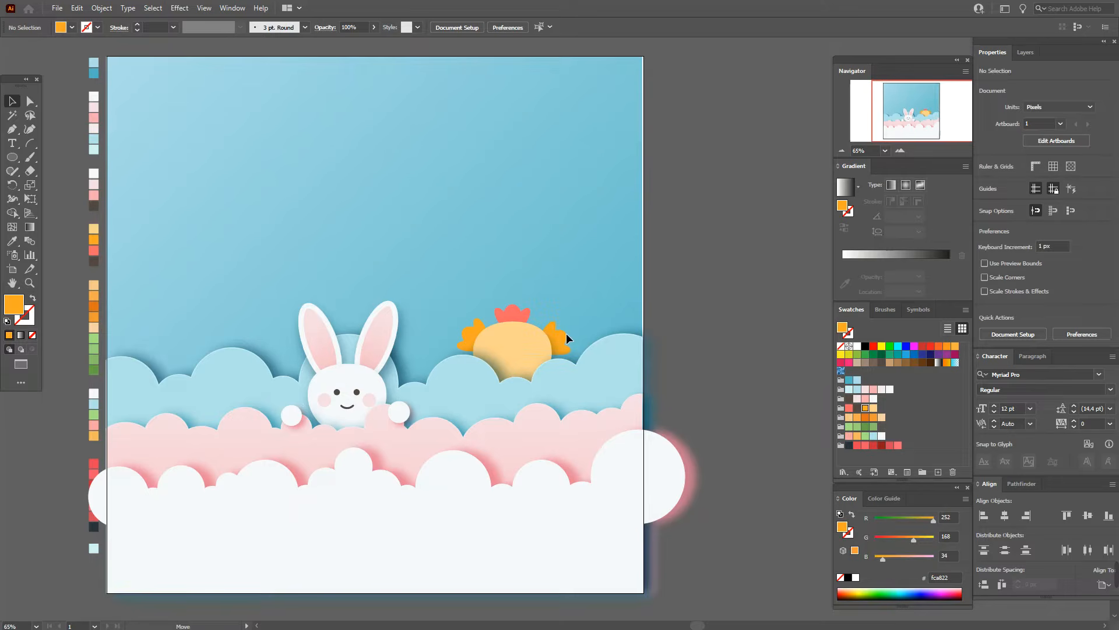
left_click_drag(565, 334, 563, 331)
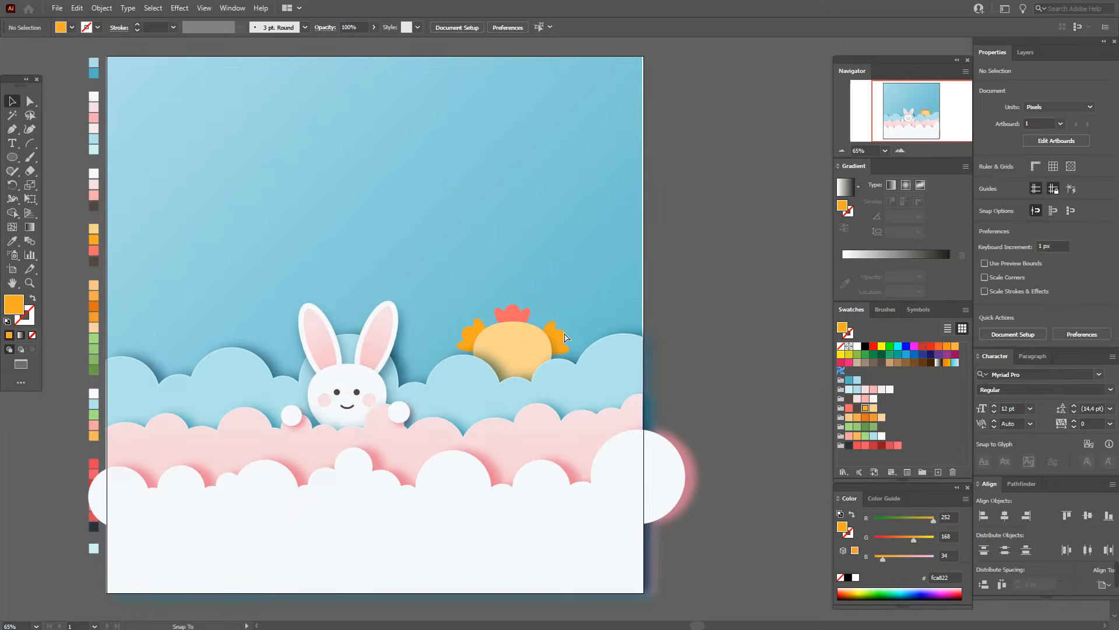
left_click(670, 331)
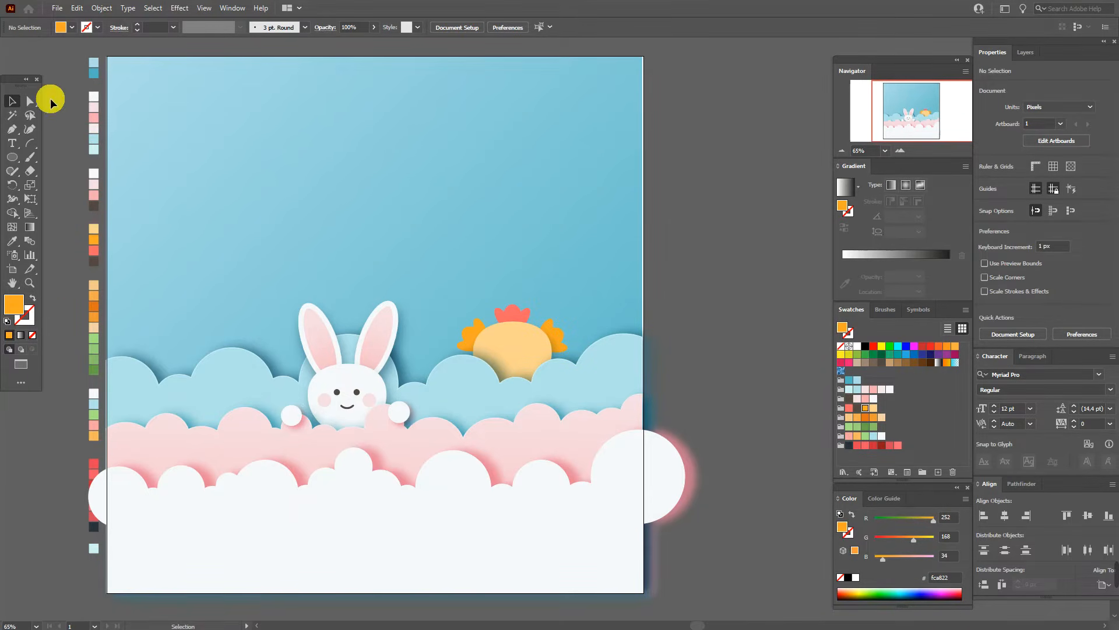
Sample the dark brown 534741 palette colour and draw a three-point upside-down V as the chick's left eye with the Pen tool
left_click(13, 241)
left_click(96, 266)
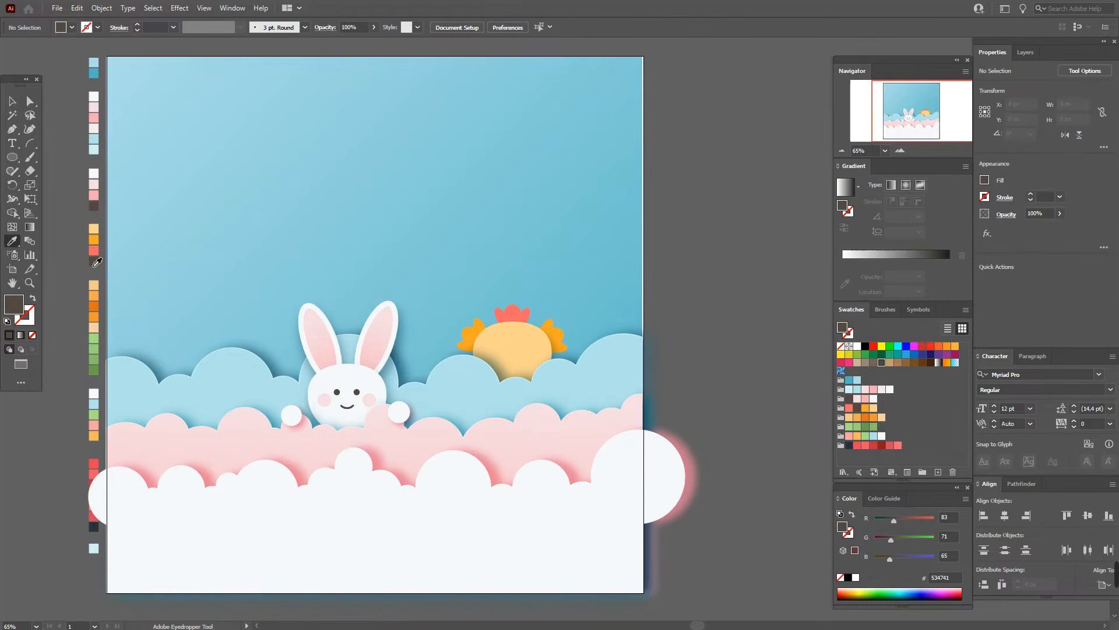
left_click(13, 129)
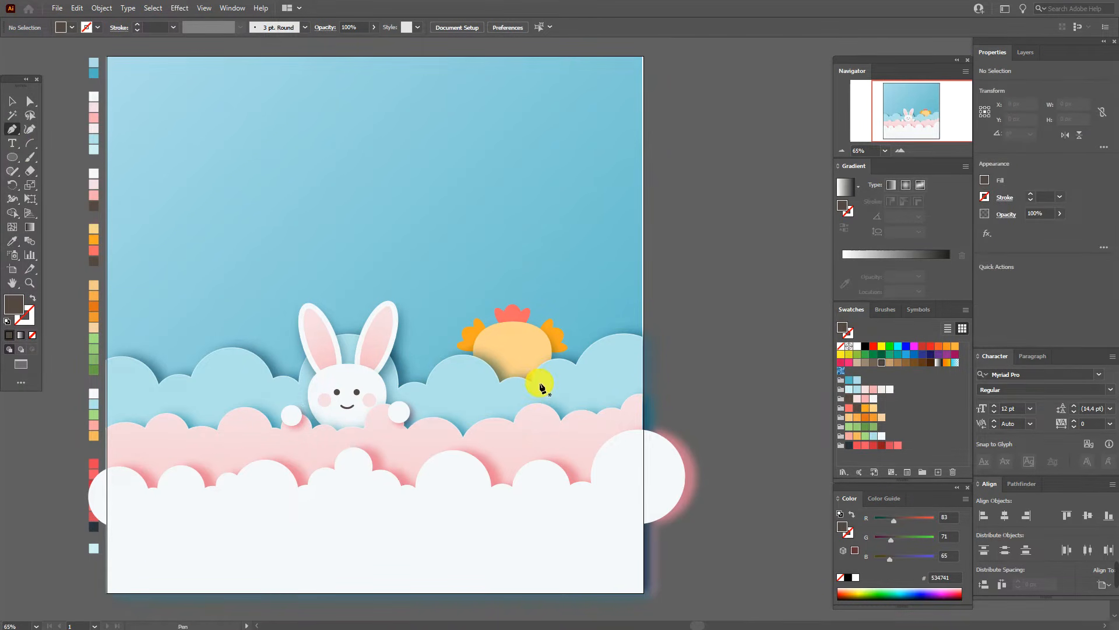
left_click(493, 345)
left_click(499, 336)
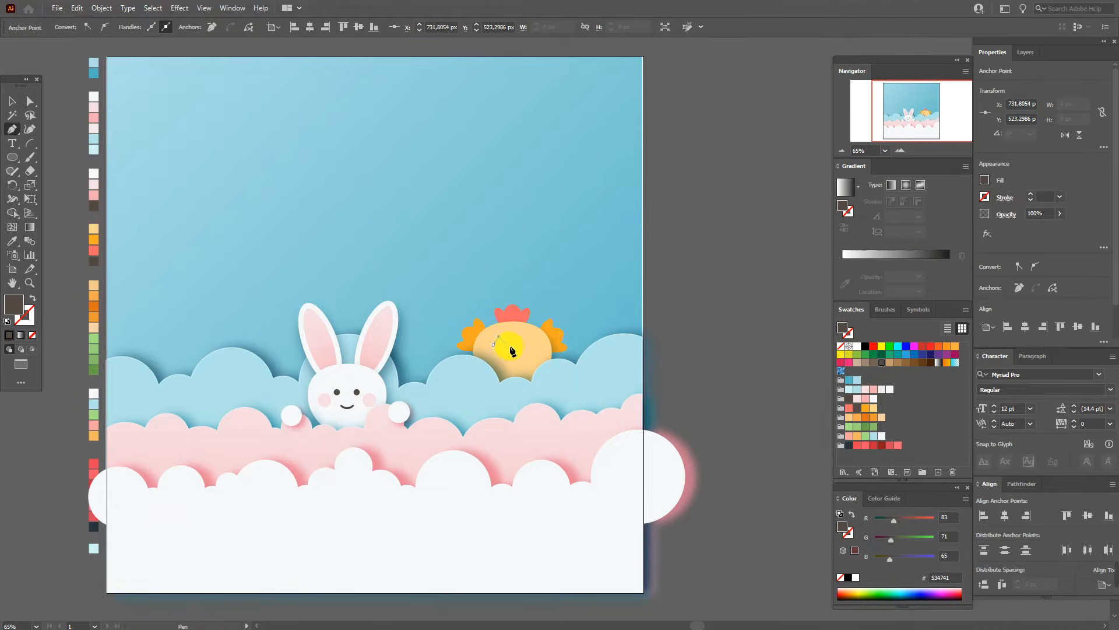
left_click(505, 345)
Give the left eye a brown outline with the 3 pt. Round brush and remove its fill
left_click(886, 309)
left_click(846, 330)
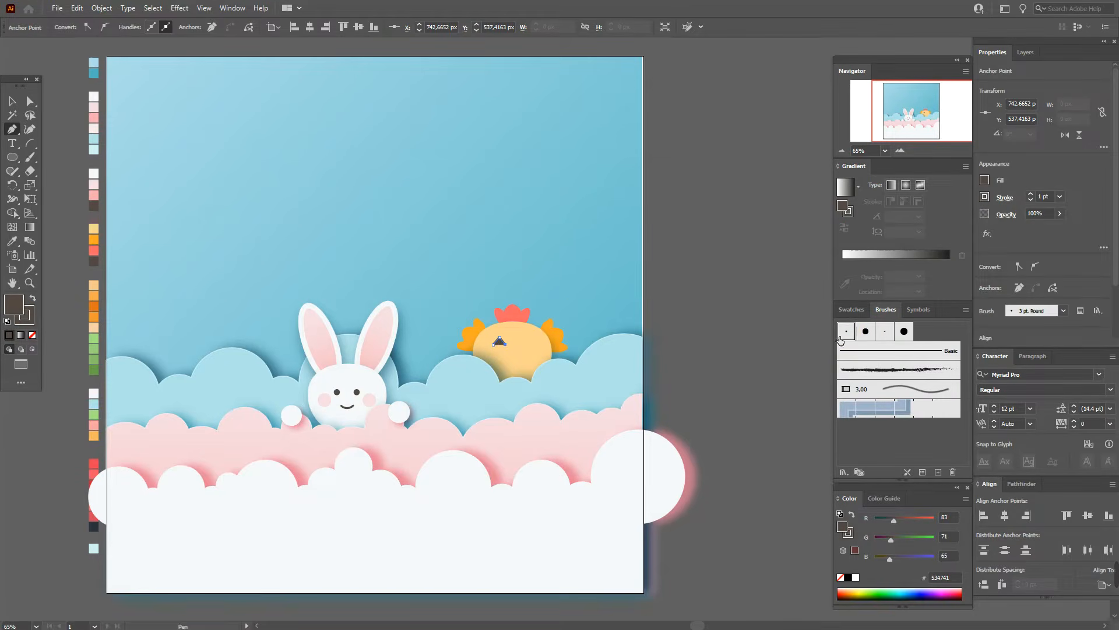
left_click(32, 335)
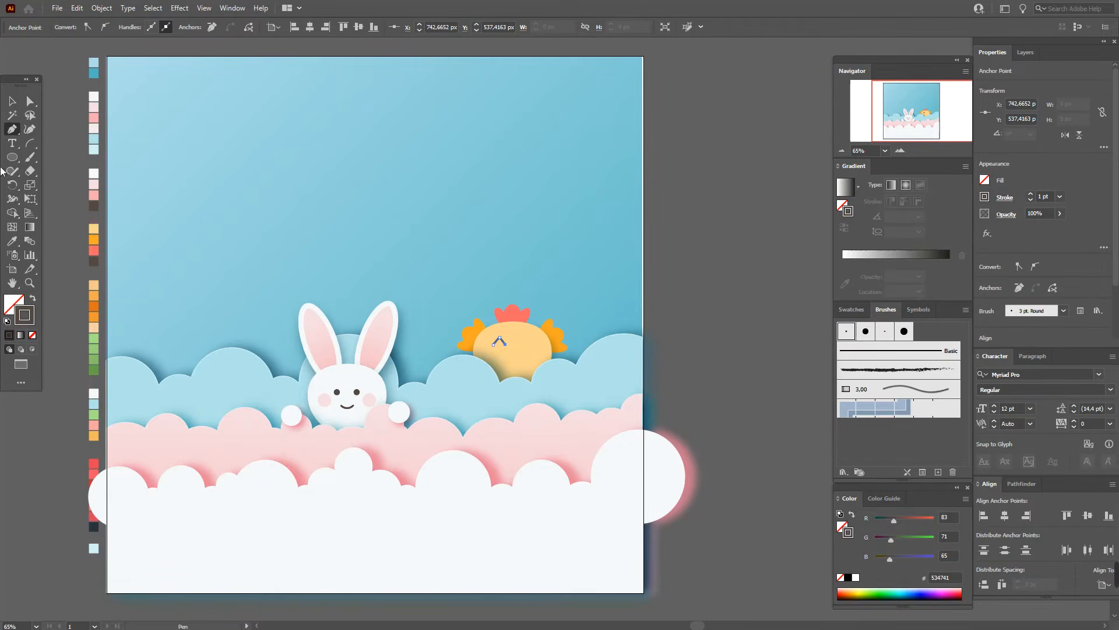
left_click(11, 105)
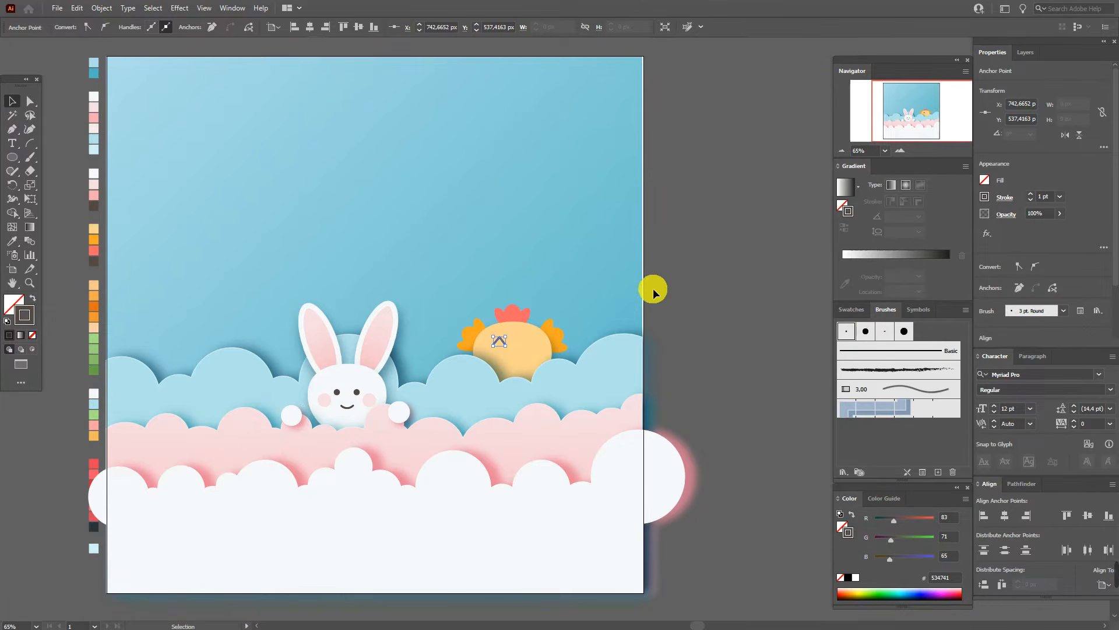
left_click(670, 288)
Copy the left eye and place the duplicate level with it on the right side of the chick's face
left_click(505, 340)
left_click_drag(506, 342, 560, 335)
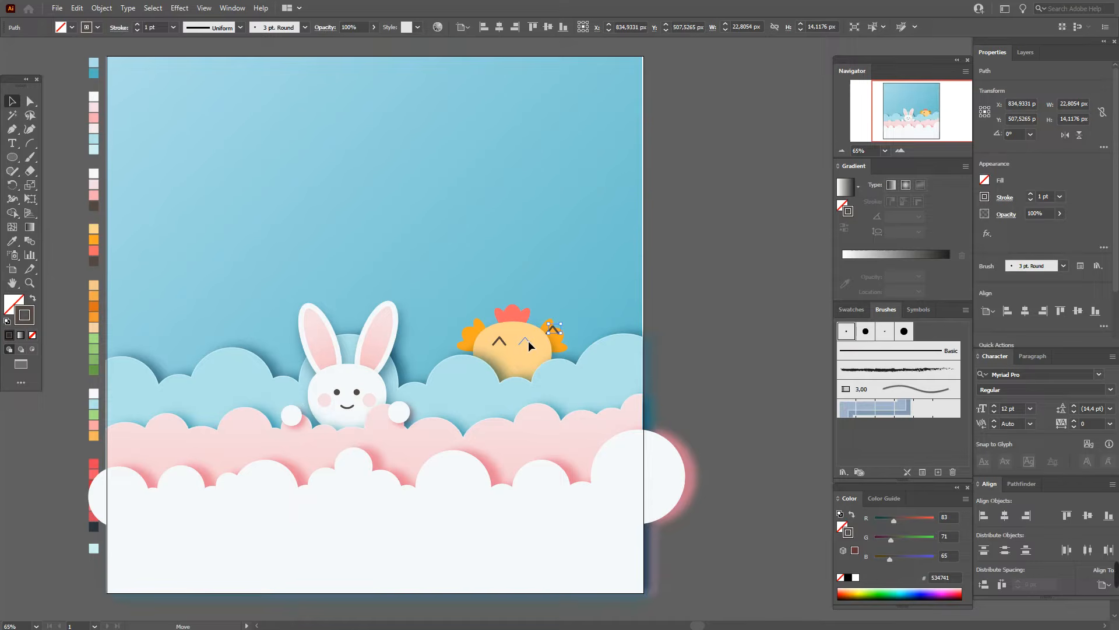
left_click_drag(529, 341, 528, 341)
left_click(667, 341)
Create a three-sided polygon with a 50 px radius in the sky and fill it with the palette's coral colour, without a stroke
left_click(12, 157)
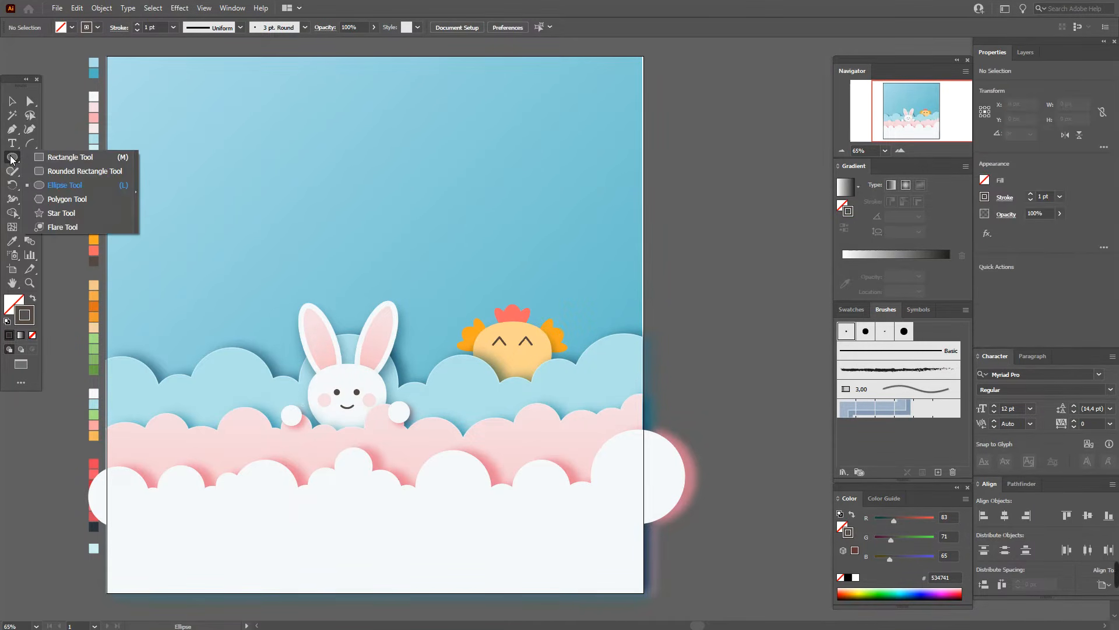
left_click(65, 199)
left_click(324, 261)
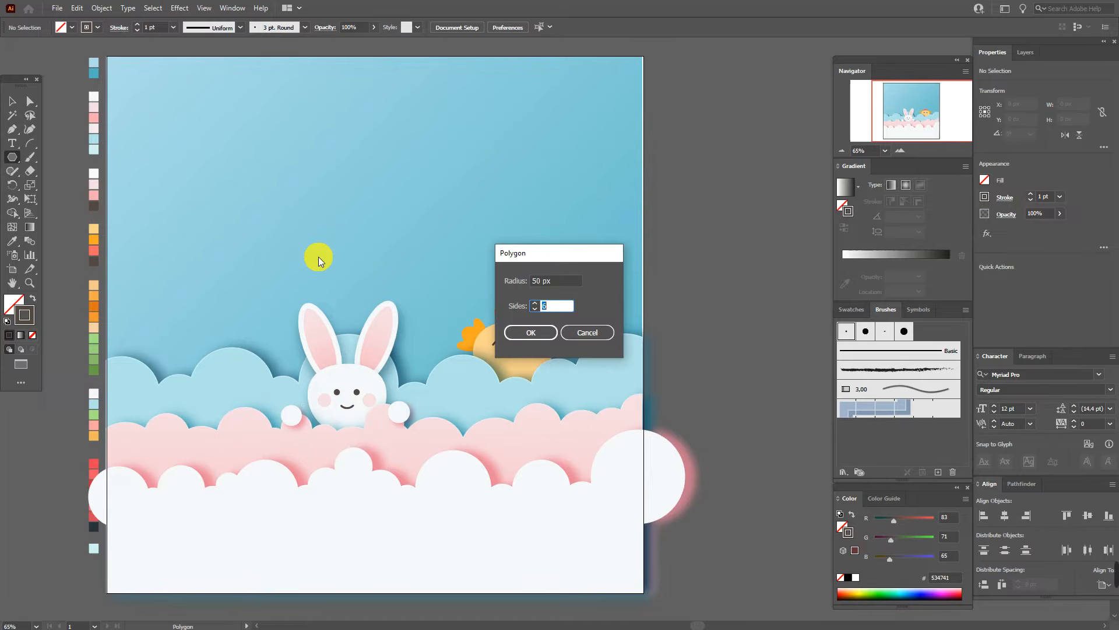
left_click(530, 332)
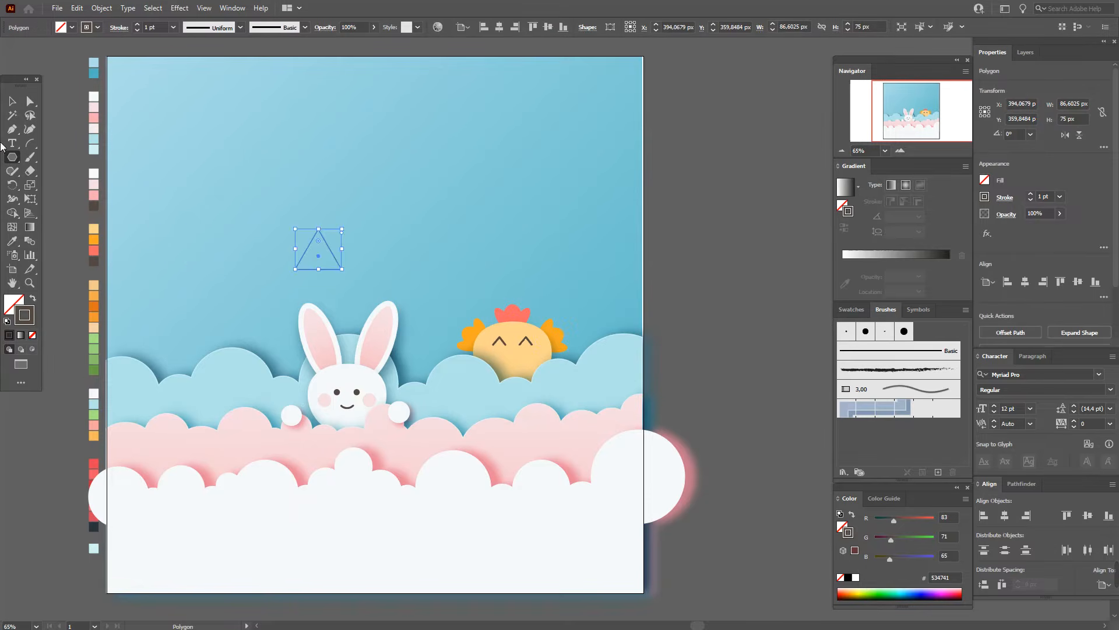
left_click(12, 240)
left_click(93, 249)
left_click(10, 106)
left_click(322, 273)
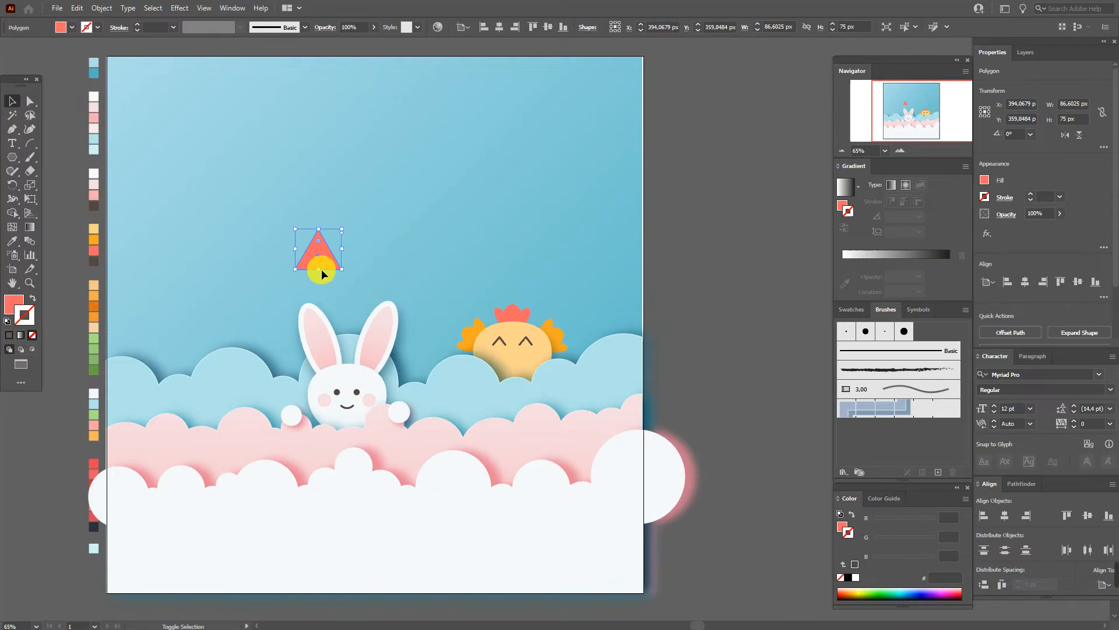
Shrink the triangle to about 26 px wide, flip it across the horizontal axis and place it between the eyes as a beak
left_click_drag(318, 268, 517, 358)
right_click(518, 358)
mouse_move(571, 282)
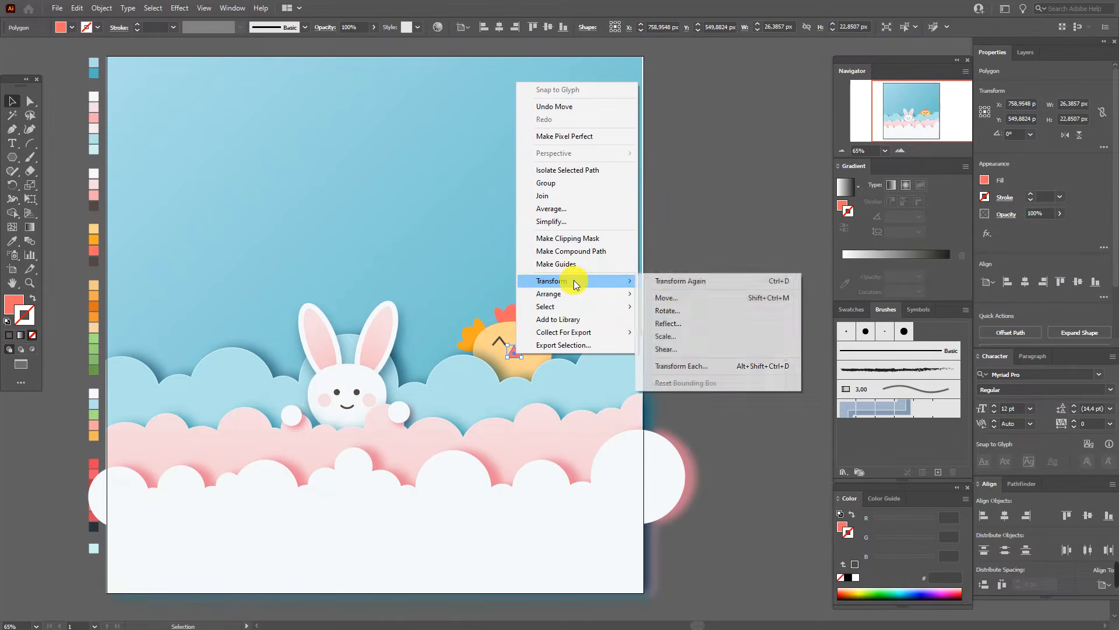
left_click(684, 323)
left_click(718, 228)
left_click(756, 358)
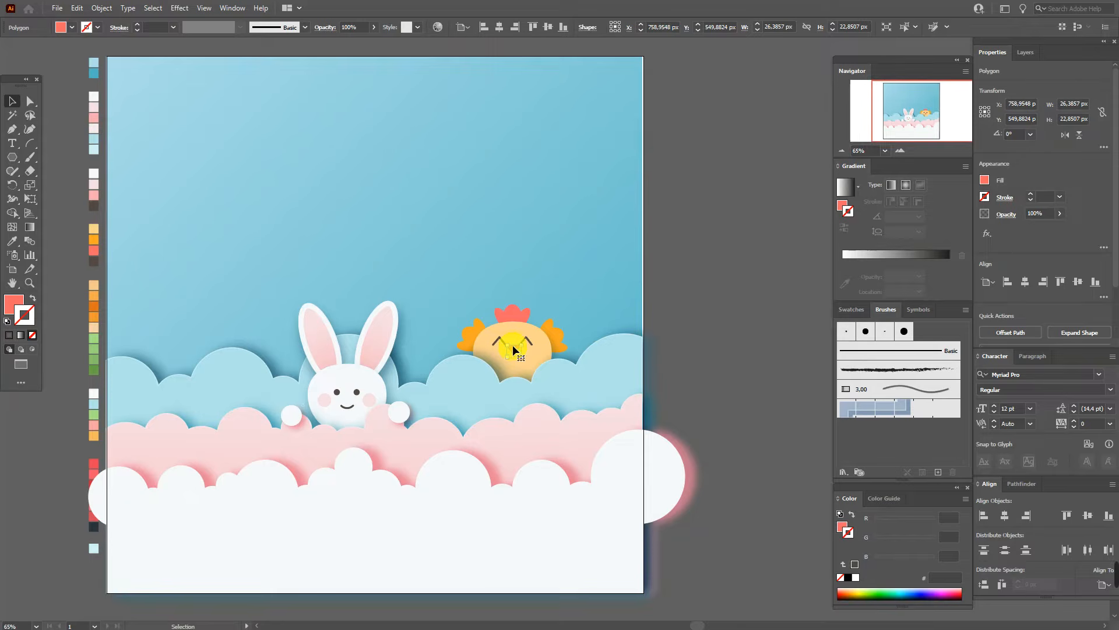
left_click_drag(526, 350, 529, 354)
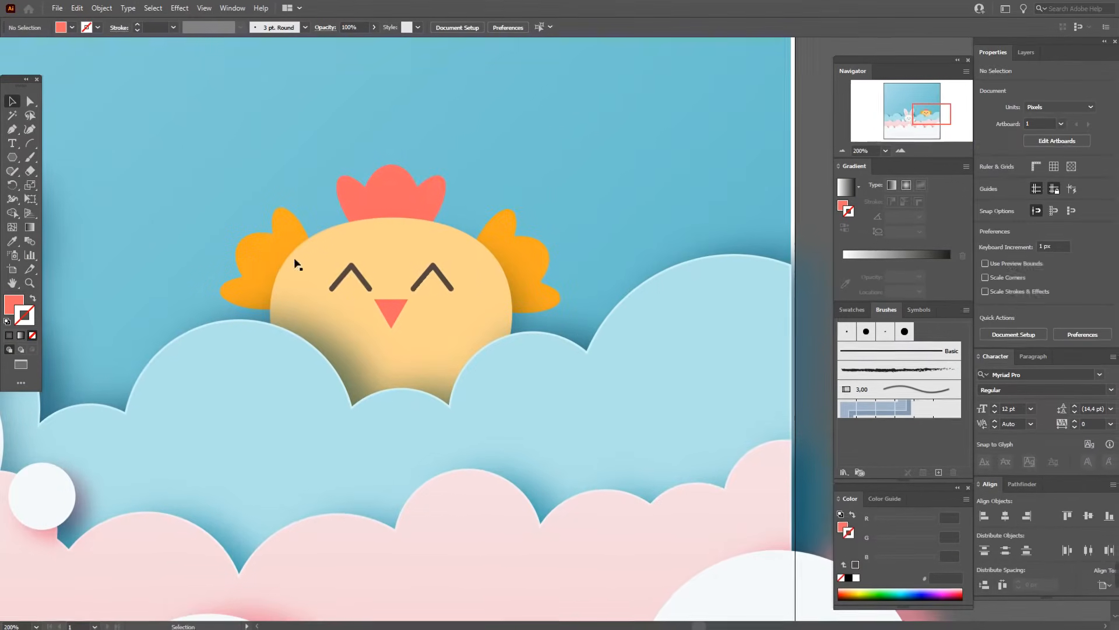
Nudge the chick's left eye outward and tilt both eyes in opposite directions, rotating the left one about 8° counterclockwise
left_click(361, 280)
left_click_drag(357, 278, 355, 281)
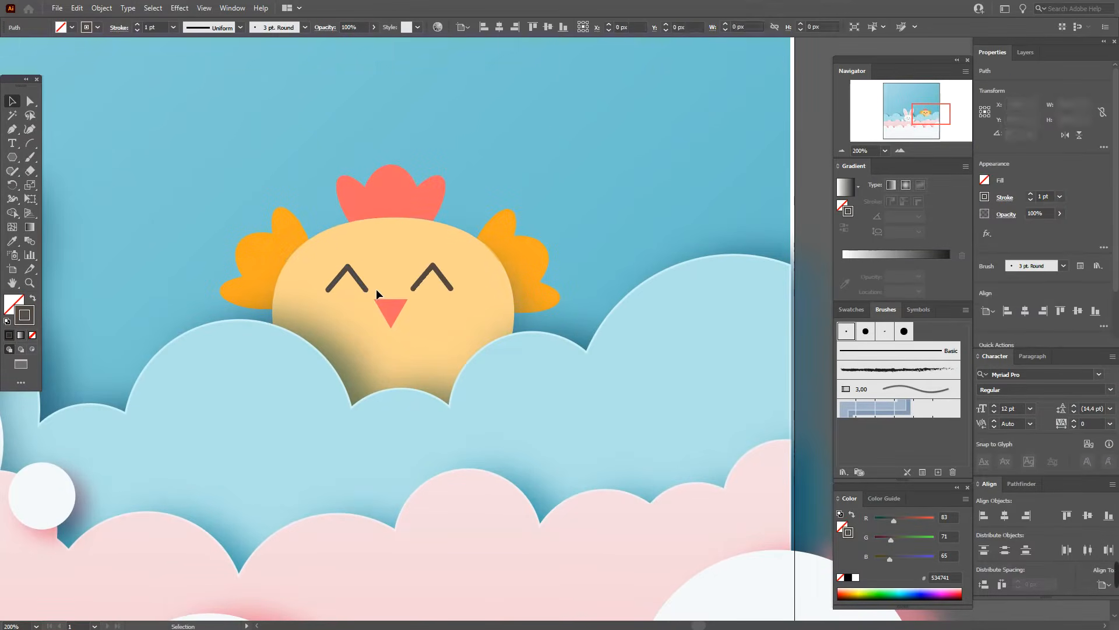
left_click(376, 289)
left_click(363, 287, "ctrl")
left_click(367, 286, "ctrl")
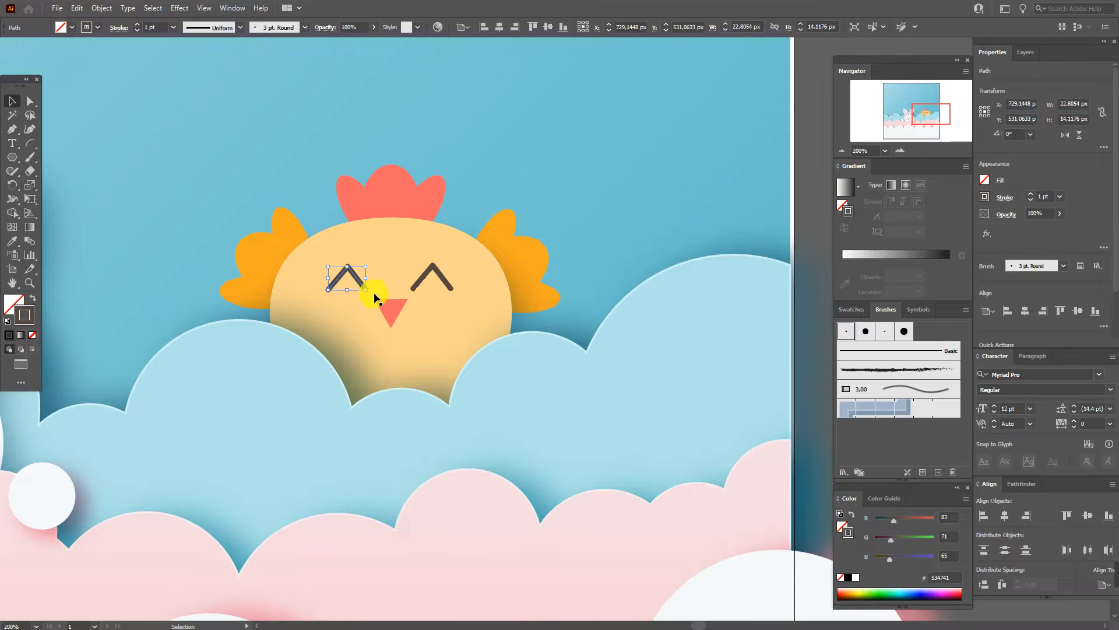
left_click(446, 283)
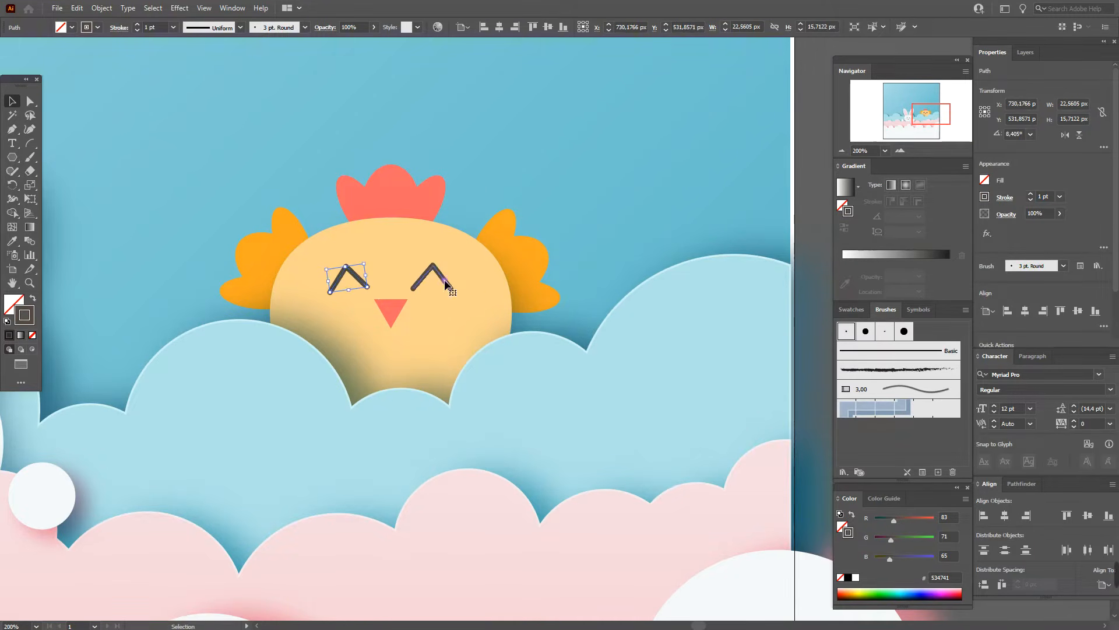
left_click_drag(460, 297, 457, 295)
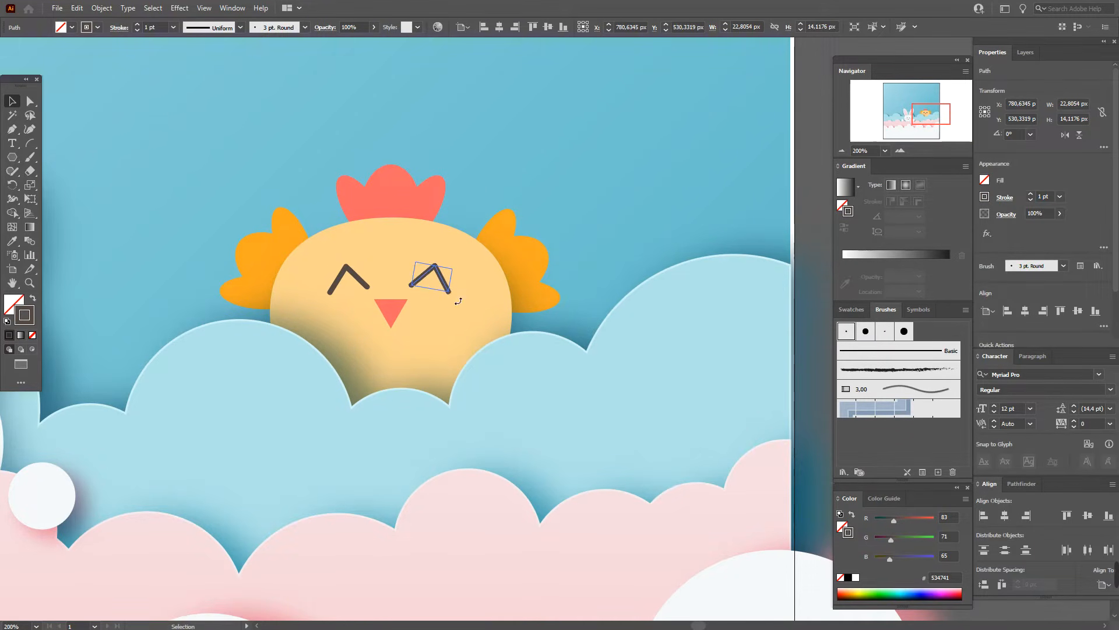
Select the chick's body, crest, wings, eyes and beak together, shrink them to about 176 by 144 px overall and tilt them clockwise
left_click(393, 319)
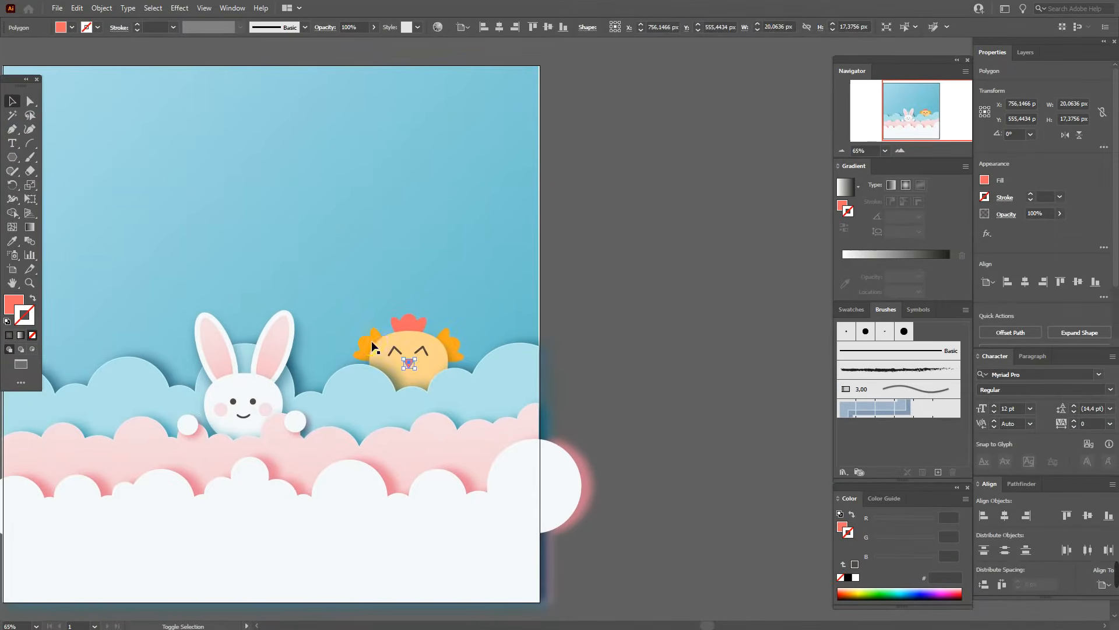
left_click(379, 344)
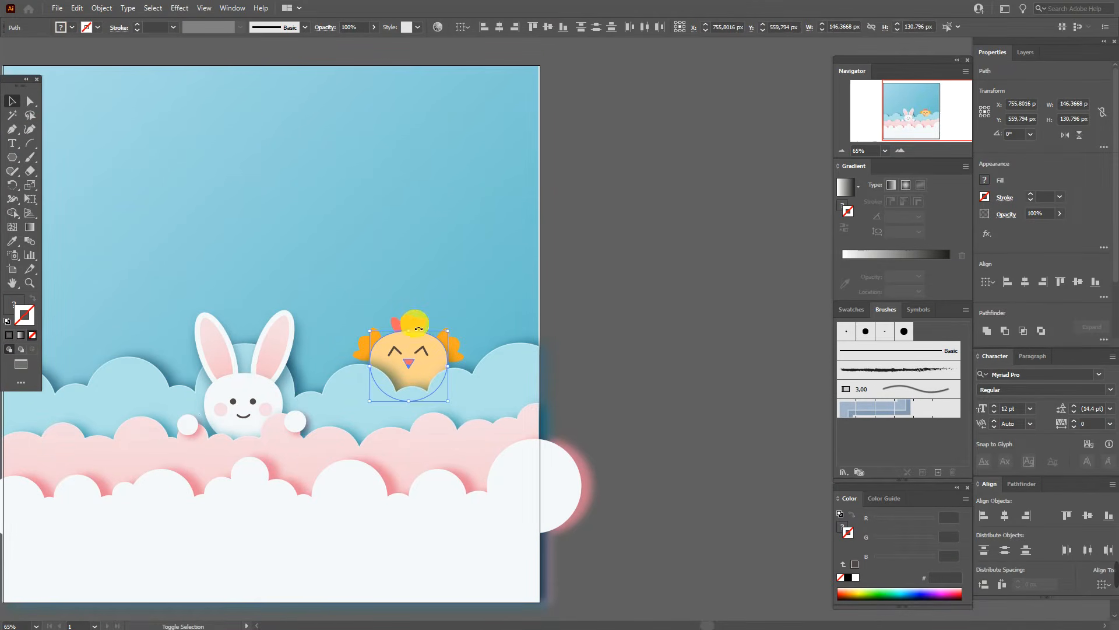
left_click(362, 345, "shift")
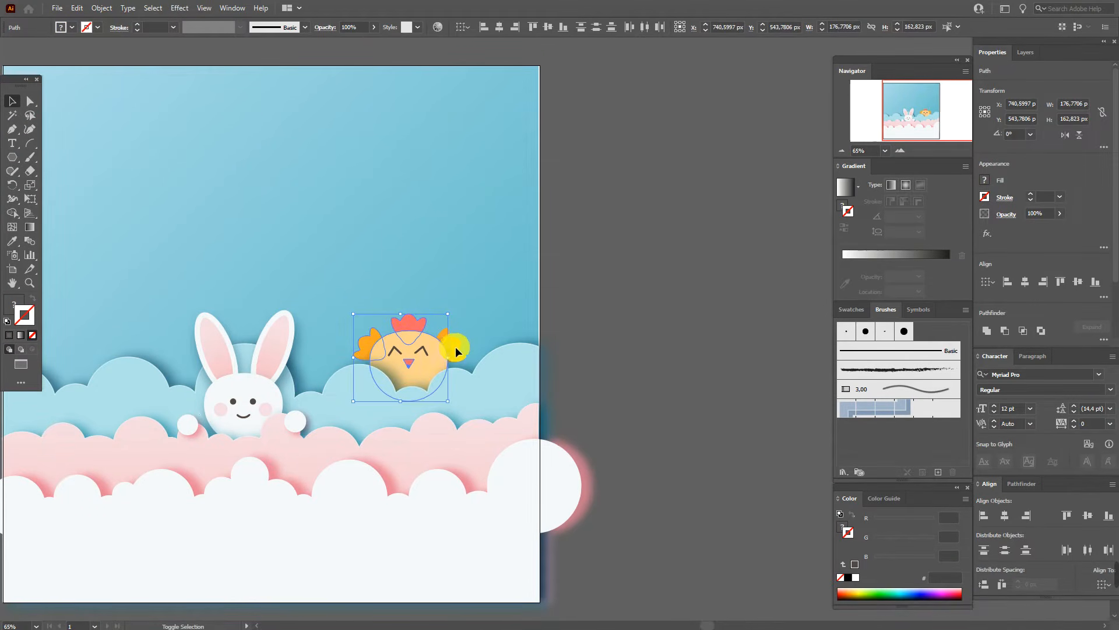
left_click(421, 358, "shift")
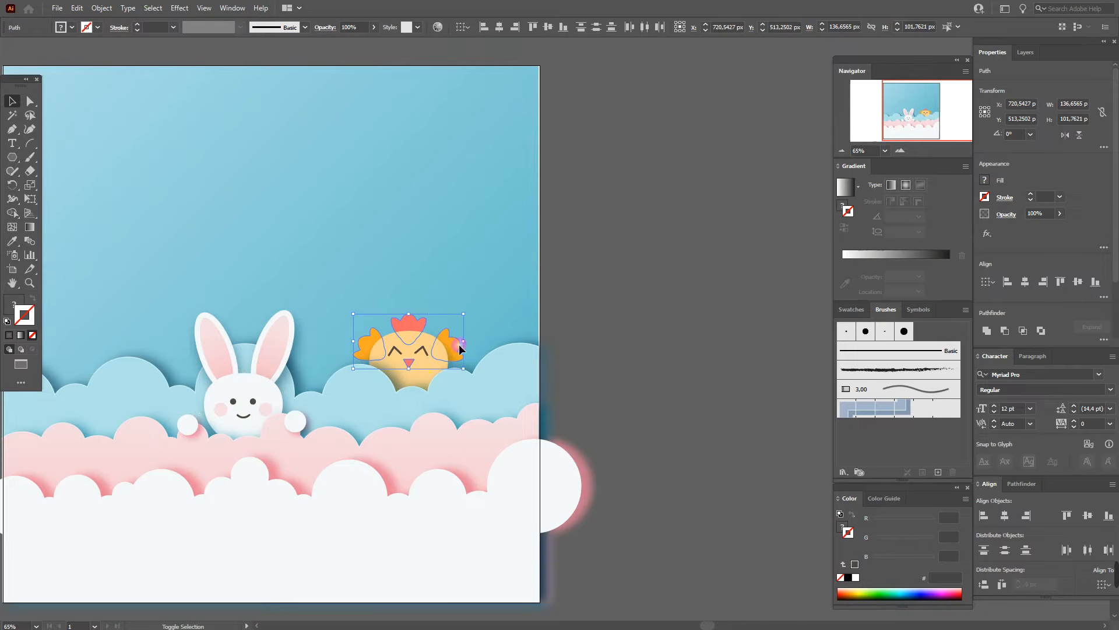
left_click(418, 376)
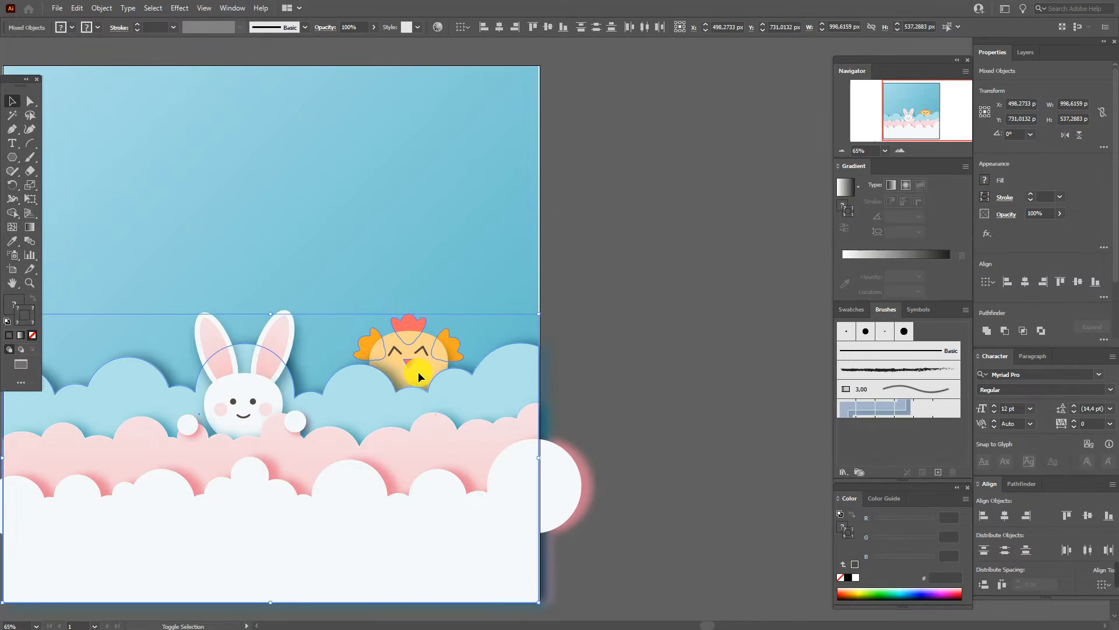
left_click(435, 380, "shift")
left_click(429, 342, "shift")
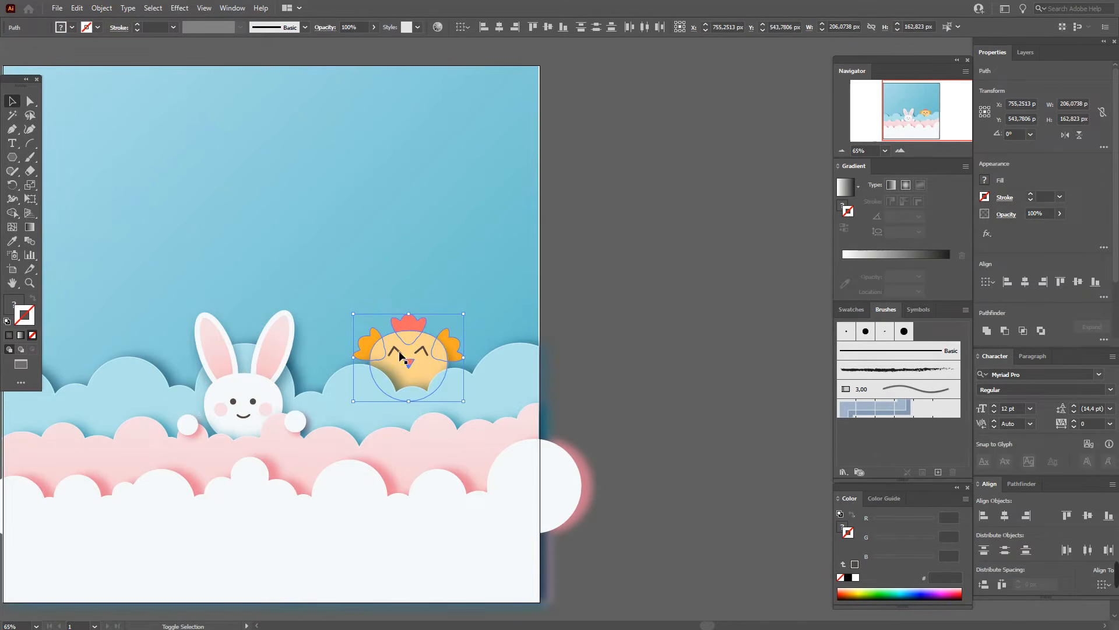
left_click(431, 350, "shift")
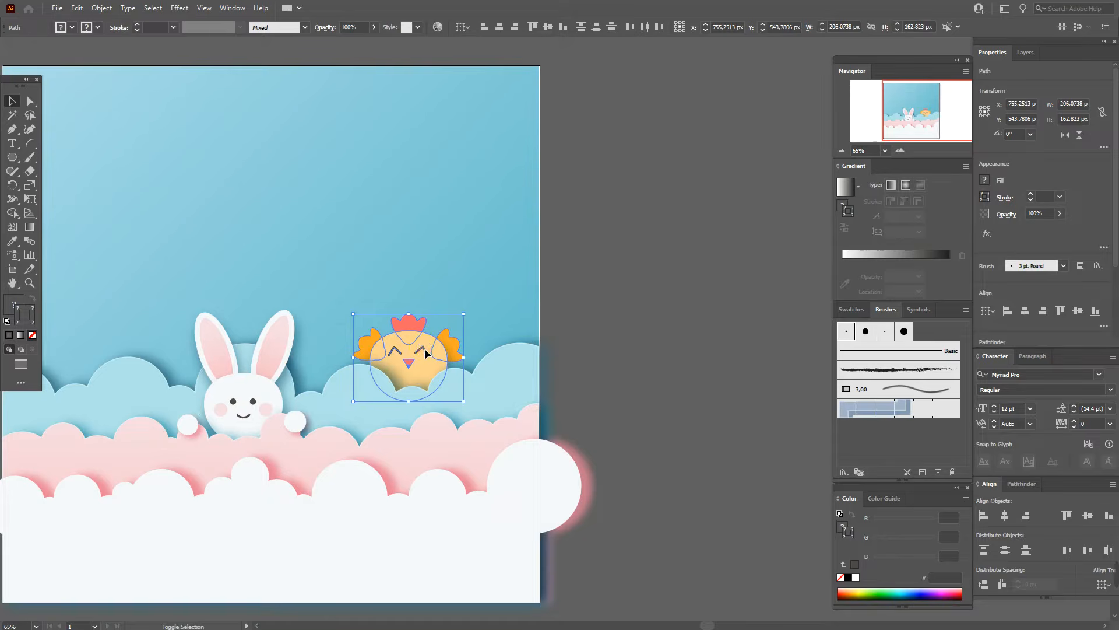
left_click(417, 318, "shift")
left_click_drag(417, 319, 467, 332)
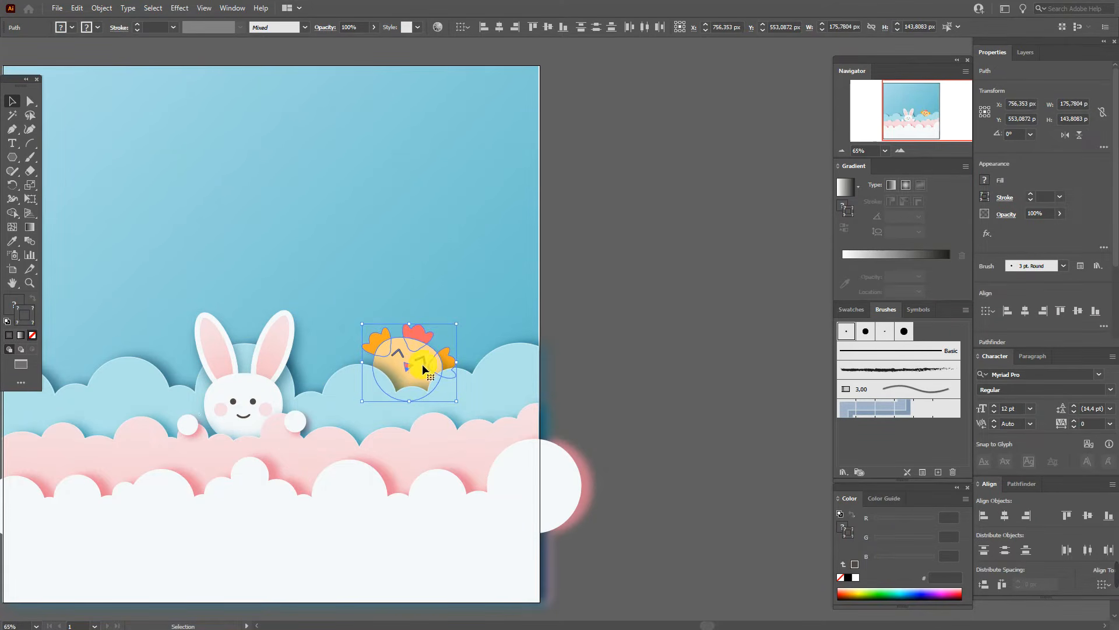
Move the tilted chick toward the bunny so it peeks out from behind the rounded blue cloud bump
left_click_drag(409, 364, 391, 358)
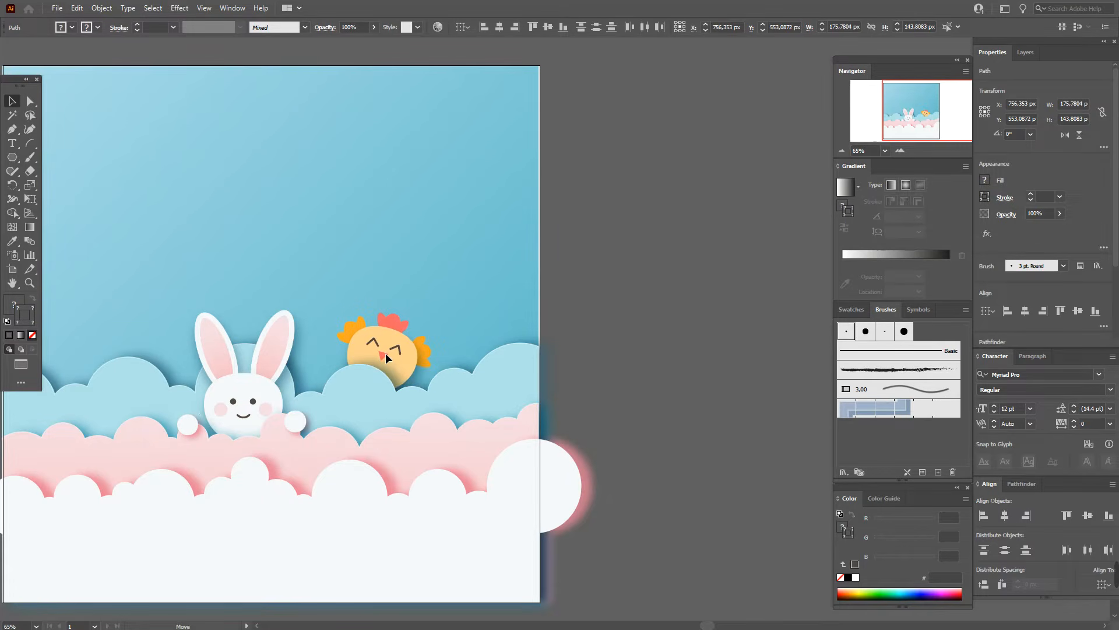
left_click_drag(387, 358, 386, 353)
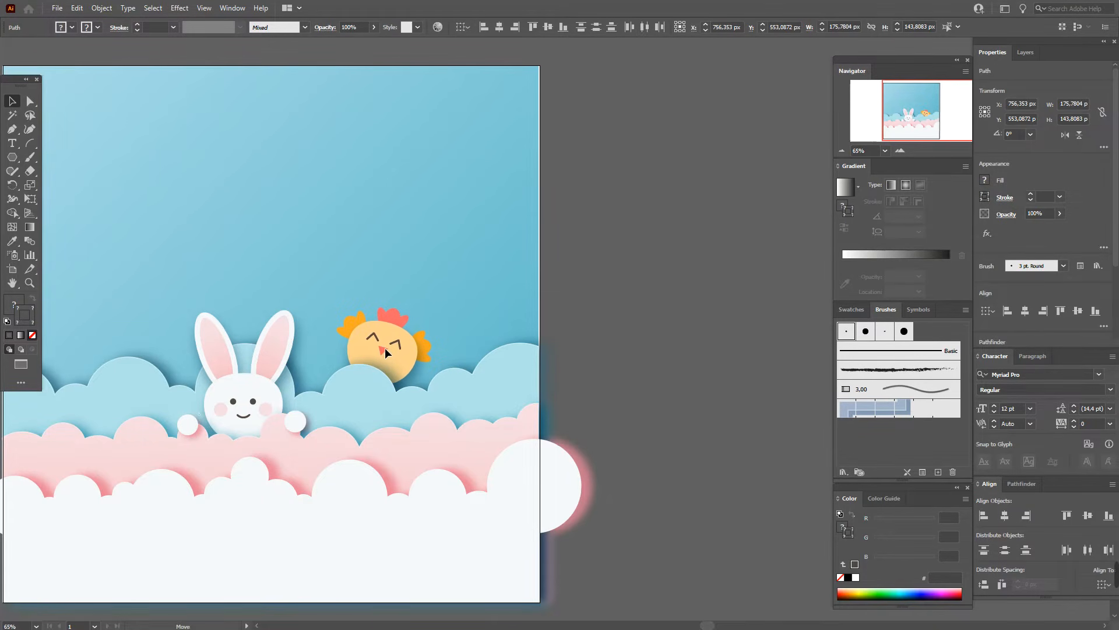
left_click_drag(388, 358, 386, 352)
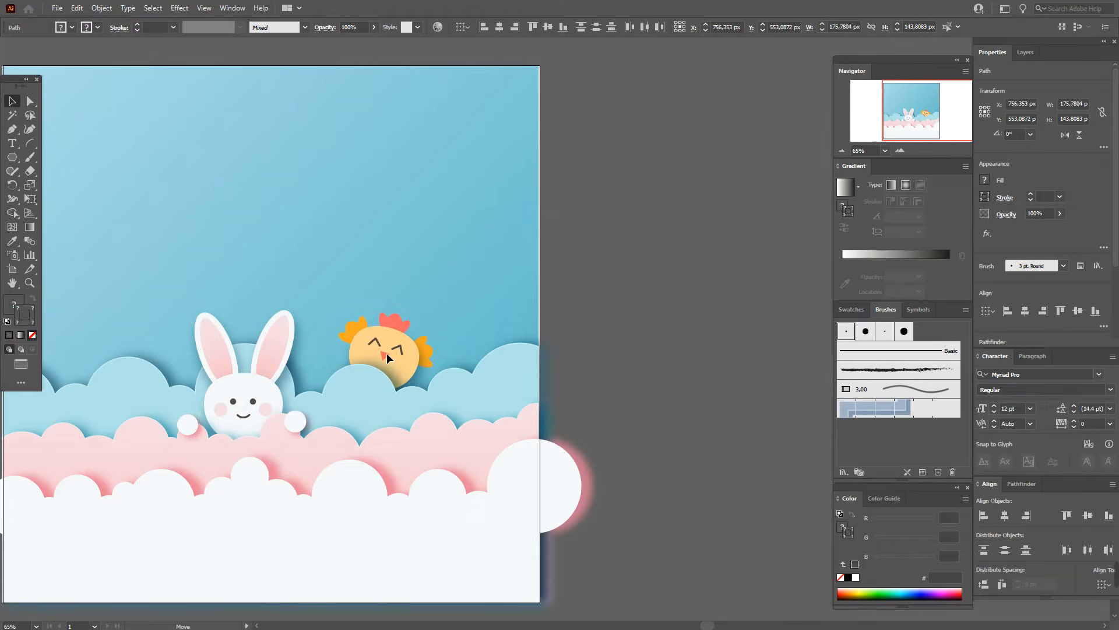
left_click_drag(387, 354, 386, 357)
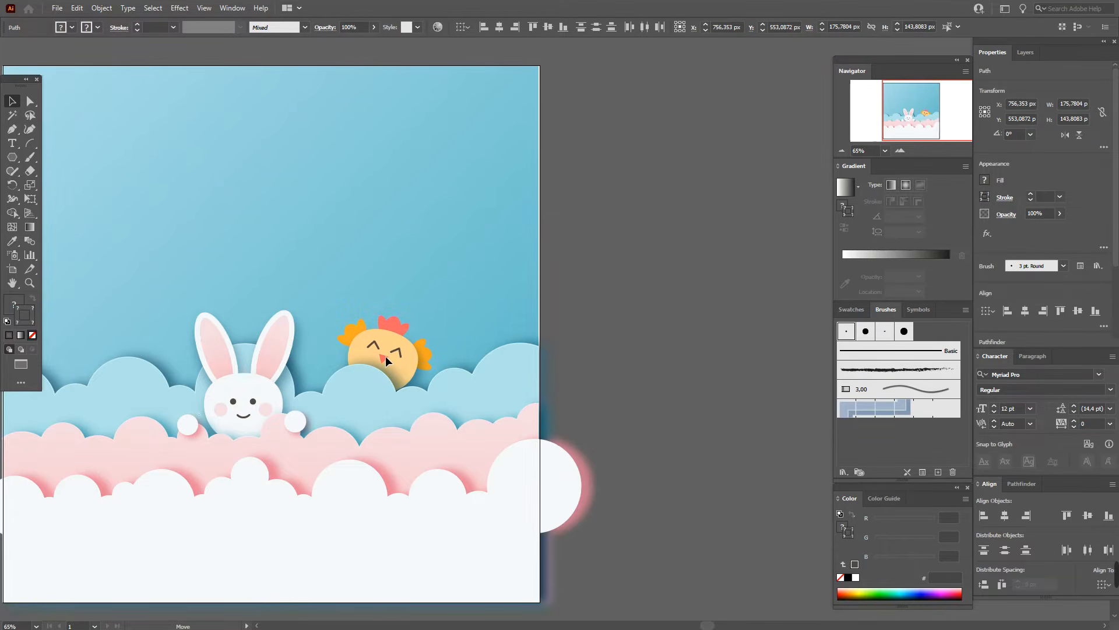
left_click_drag(385, 359, 383, 358)
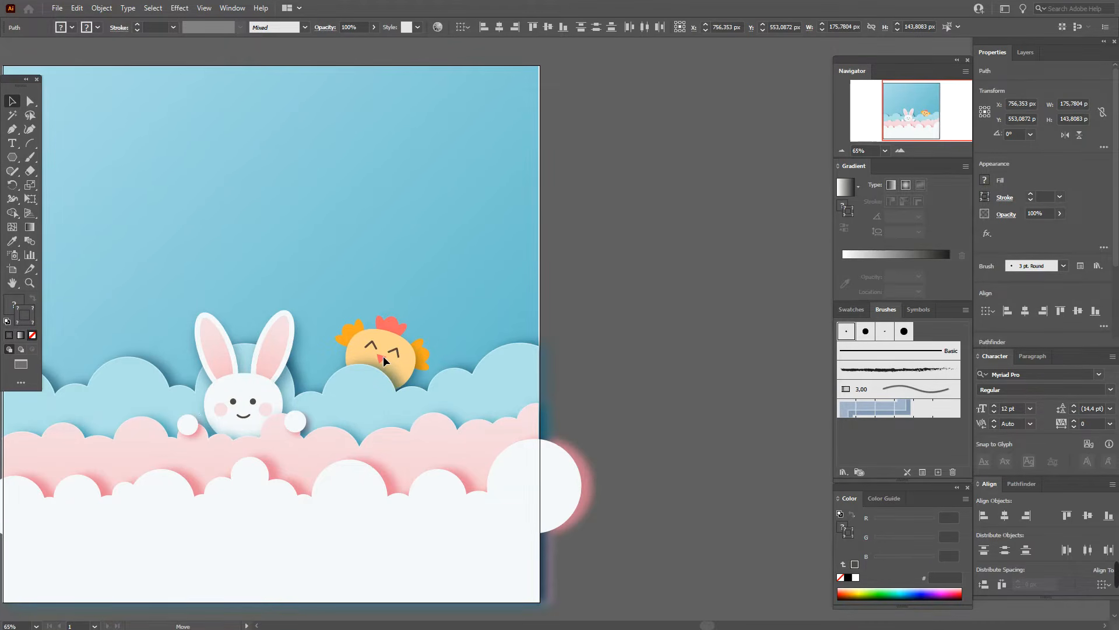
key("ctrl+[")
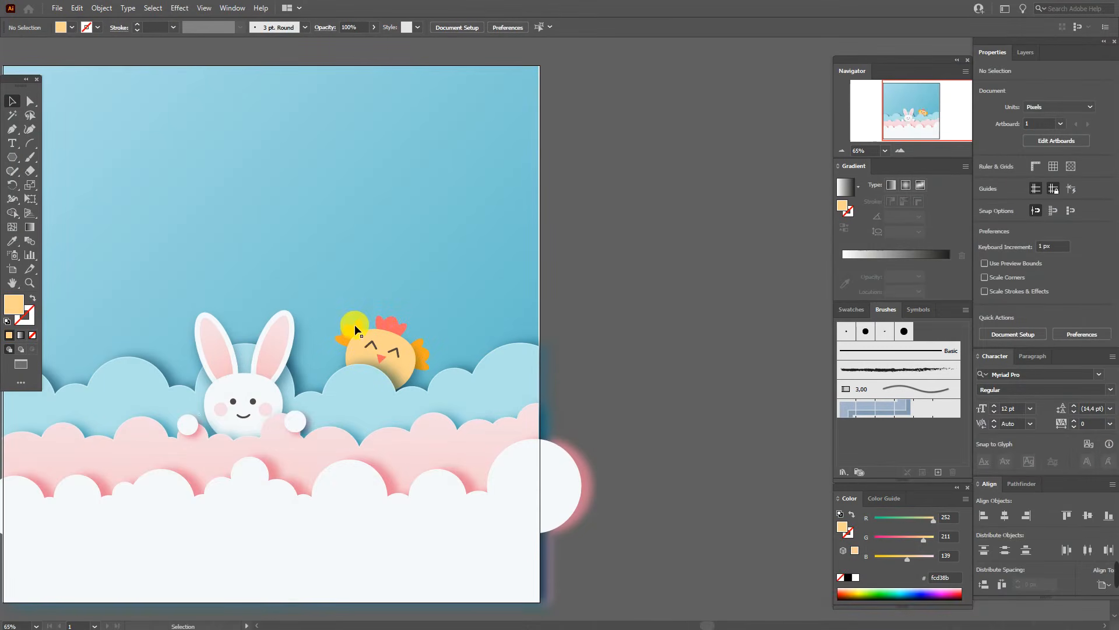
Add a Multiply drop shadow to the chick's left wing with 75% opacity, 7 px X and 5 px Y offset, 5 px blur and colour 376b7f
left_click(347, 327)
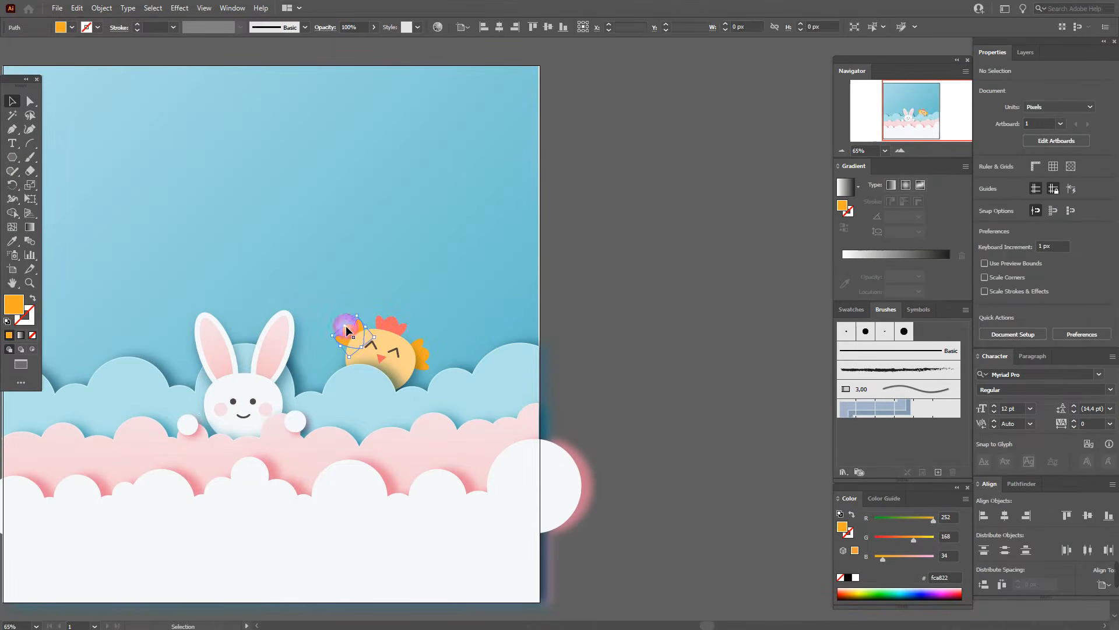
left_click(176, 9)
mouse_move(250, 141)
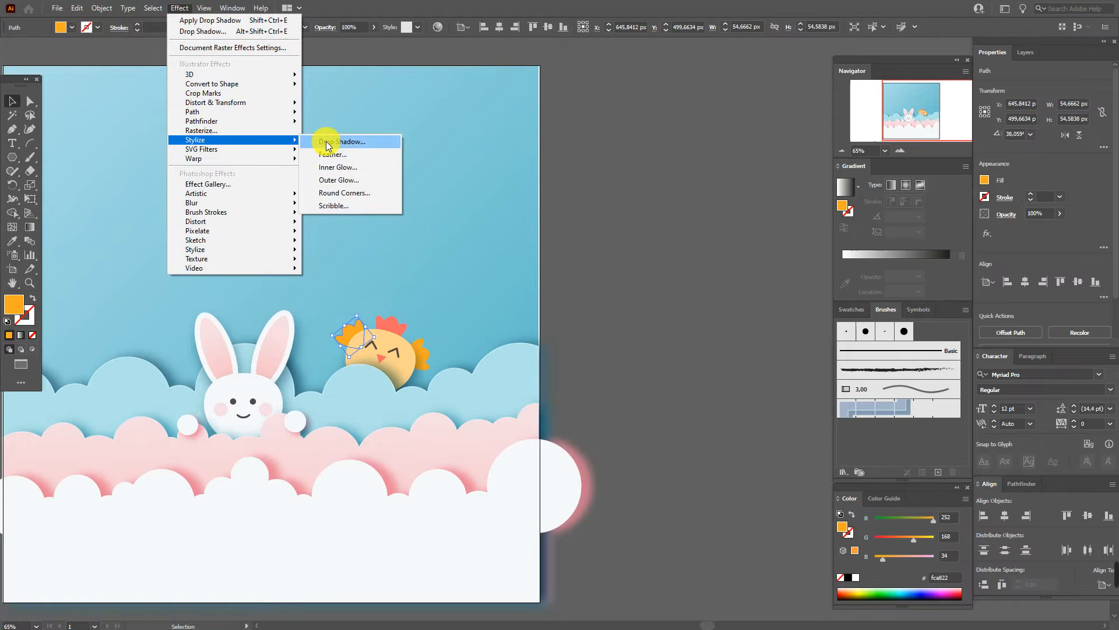
left_click(327, 142)
left_click(723, 360)
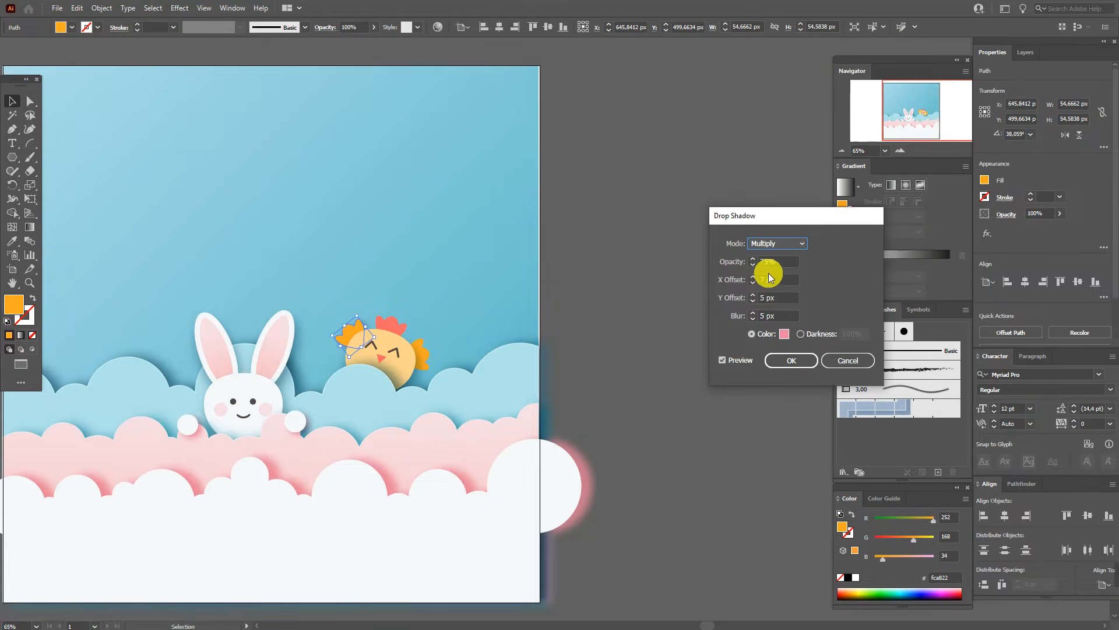
left_click(785, 337)
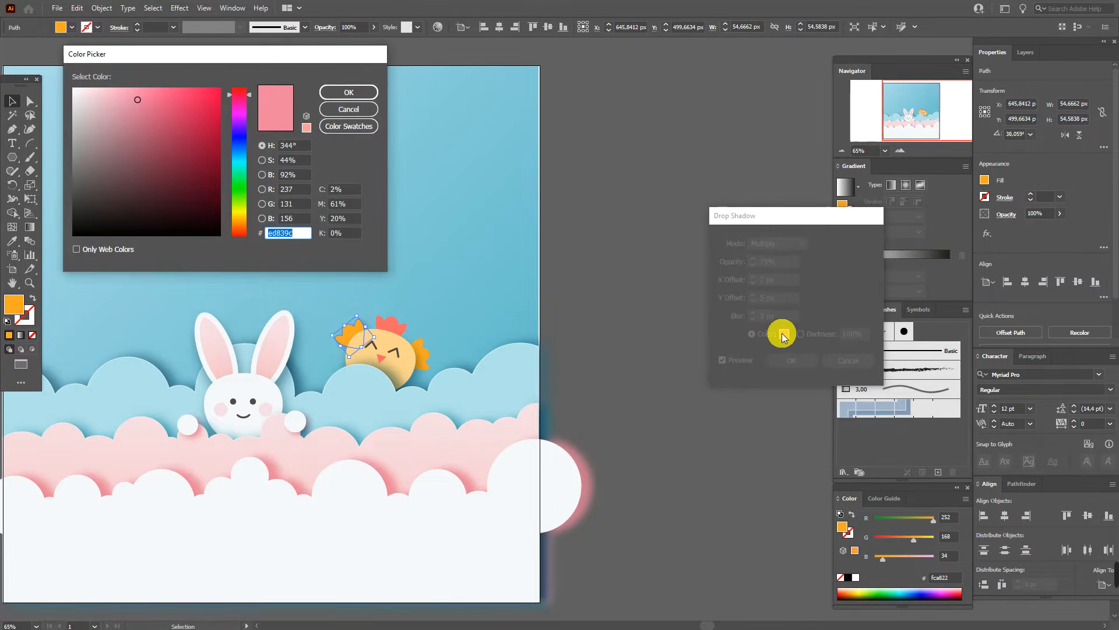
type("376b7f")
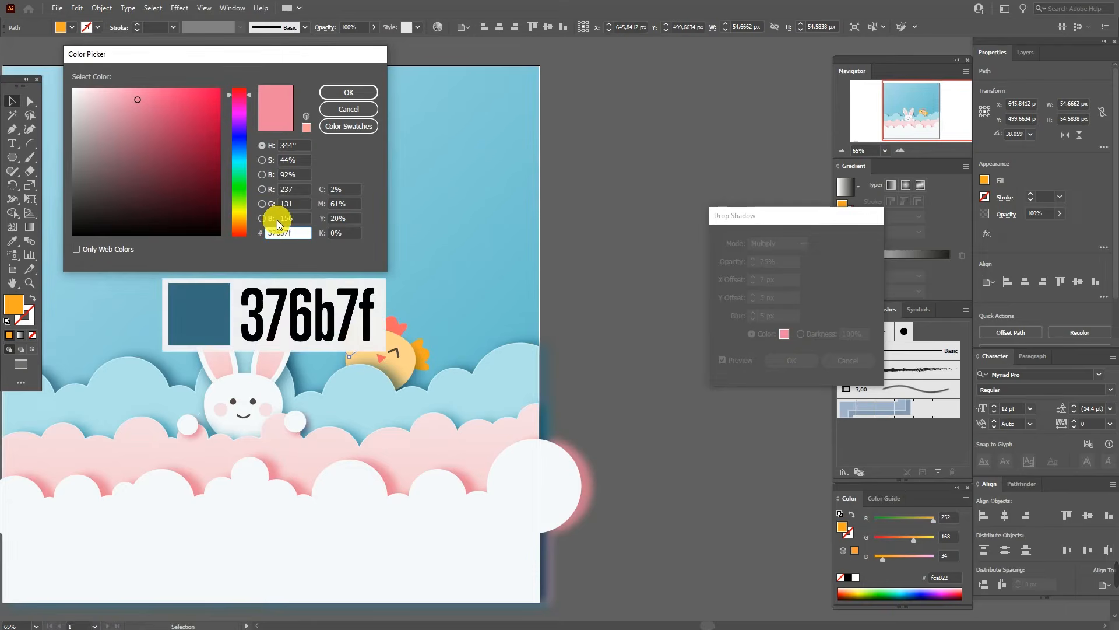
left_click(357, 91)
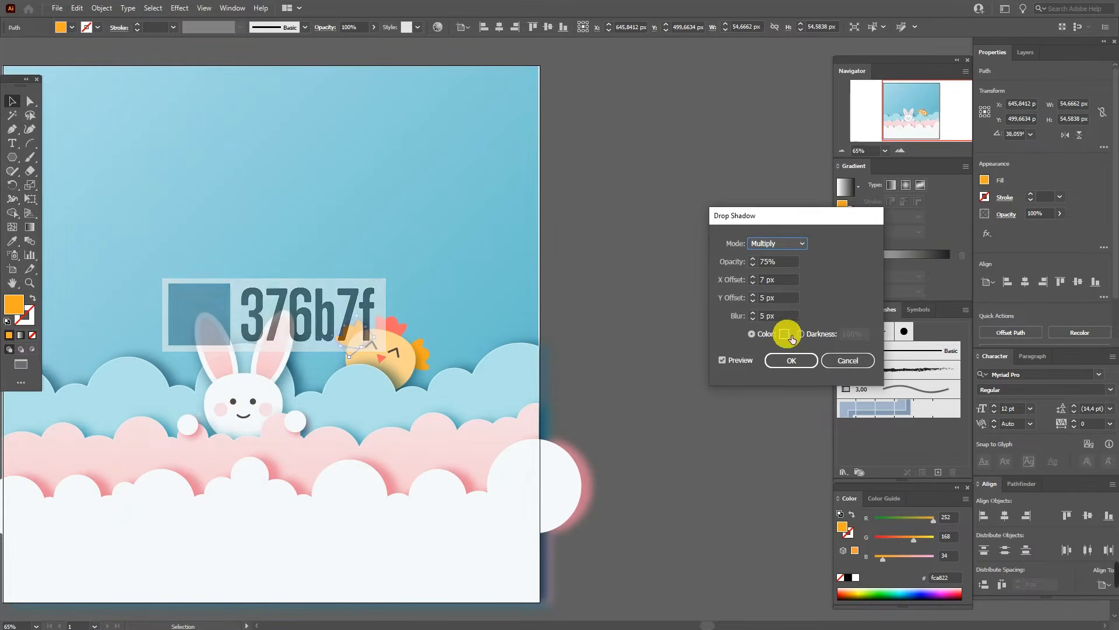
left_click(790, 360)
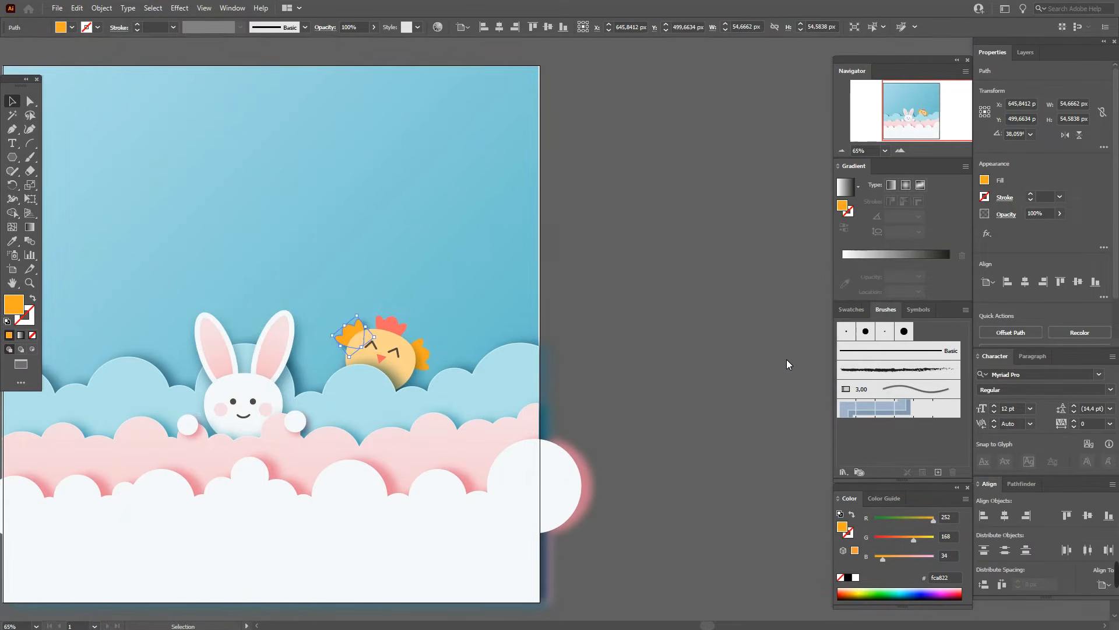
Apply the same Multiply drop shadow in 376b7f at 75% opacity, offset 7 and 5 px, to the chick's right wing
left_click(428, 356)
left_click(428, 369)
left_click(573, 333)
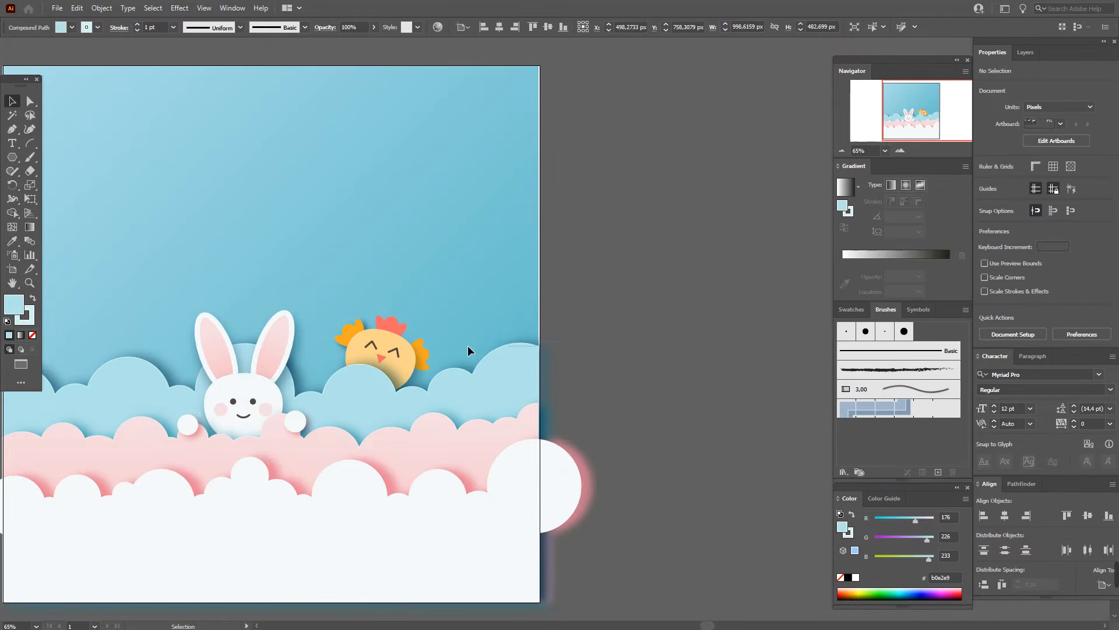
left_click(427, 359)
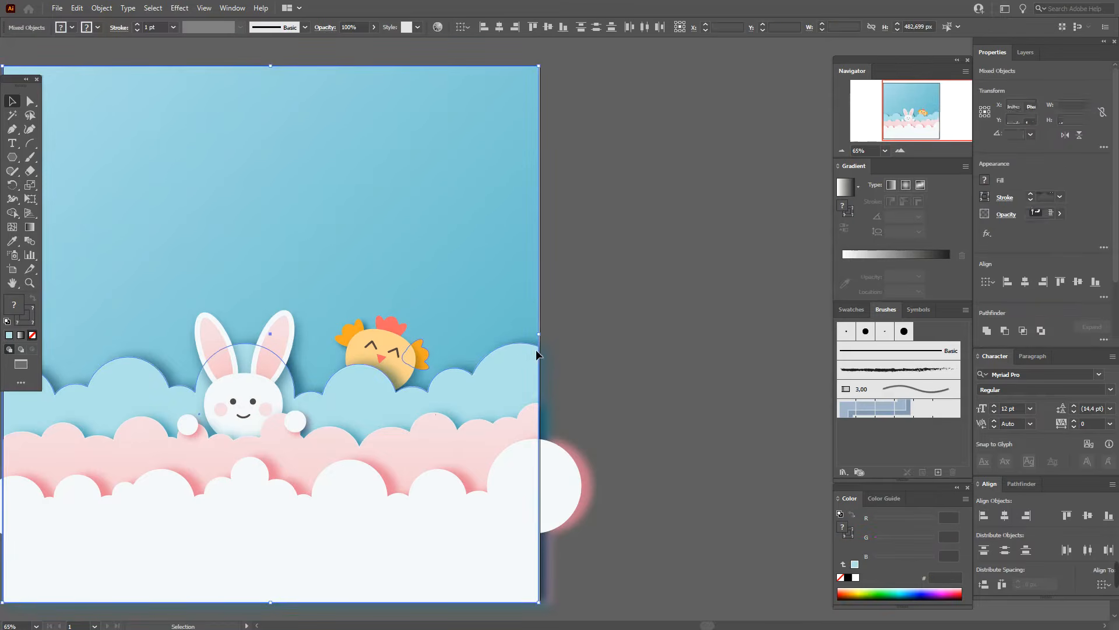
left_click(179, 9)
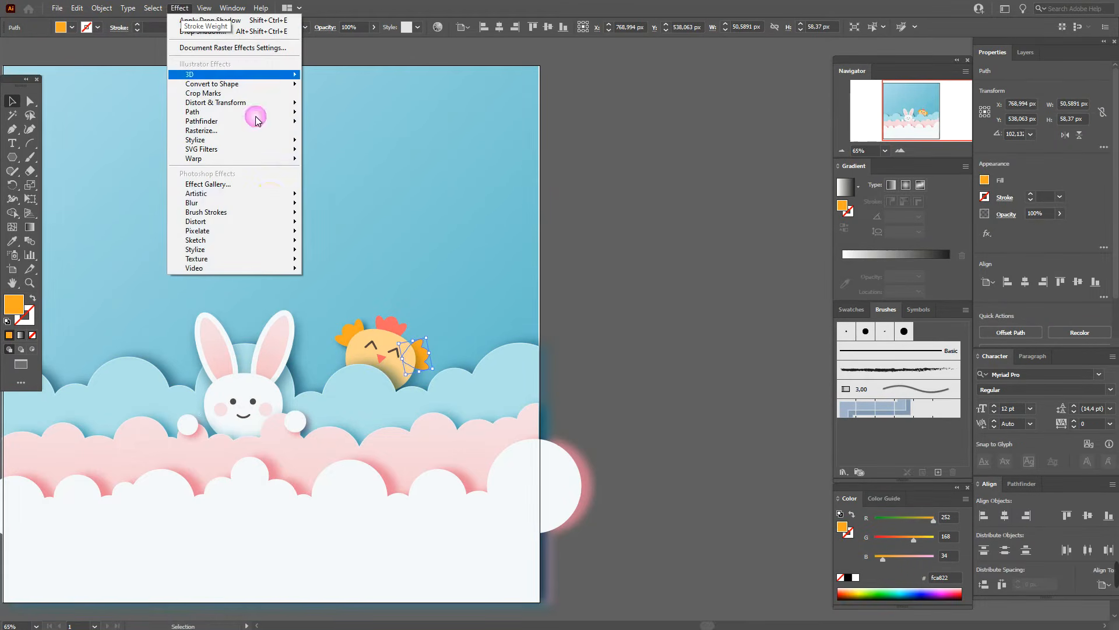
mouse_move(264, 142)
left_click(345, 142)
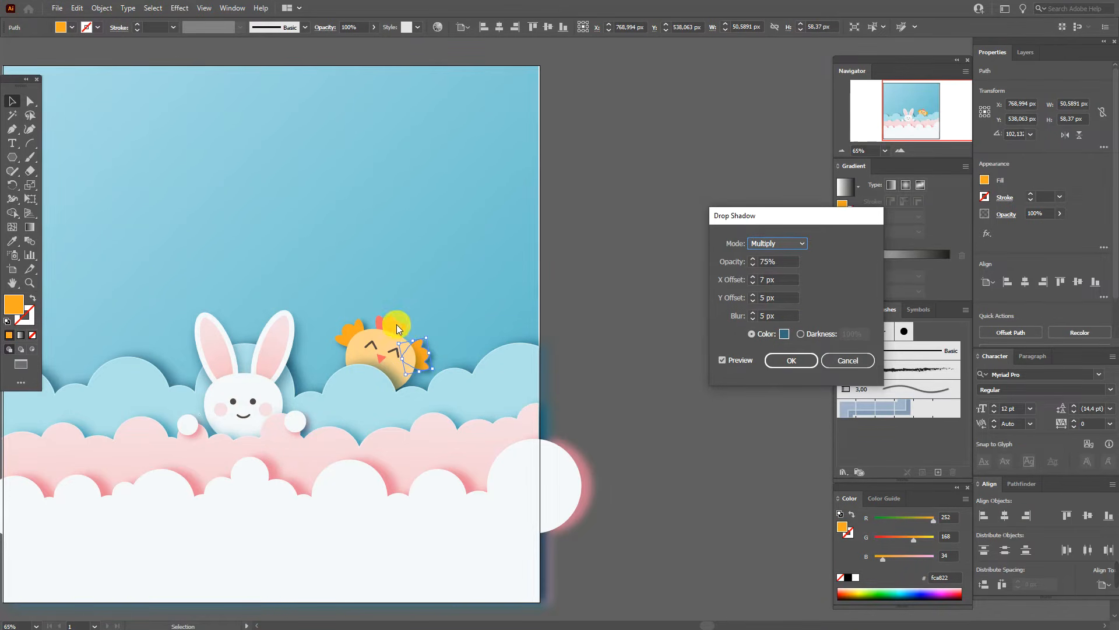
left_click(791, 360)
Give the chick's coral crest a matching Multiply drop shadow at 75% opacity with 7 px and 5 px offsets and 5 px blur
left_click(392, 322)
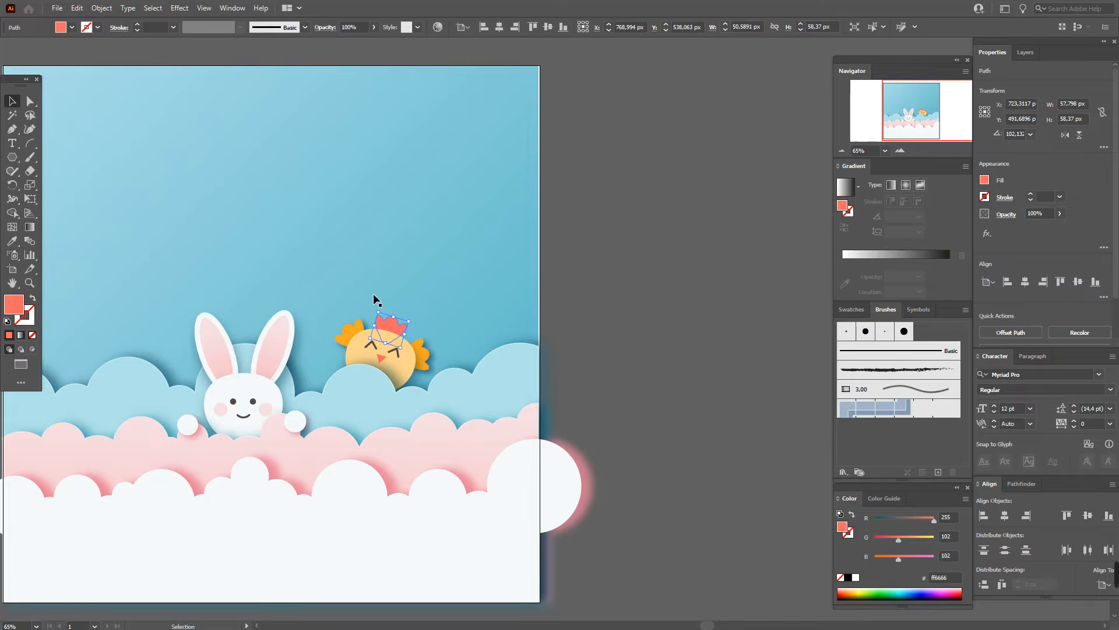
left_click(179, 7)
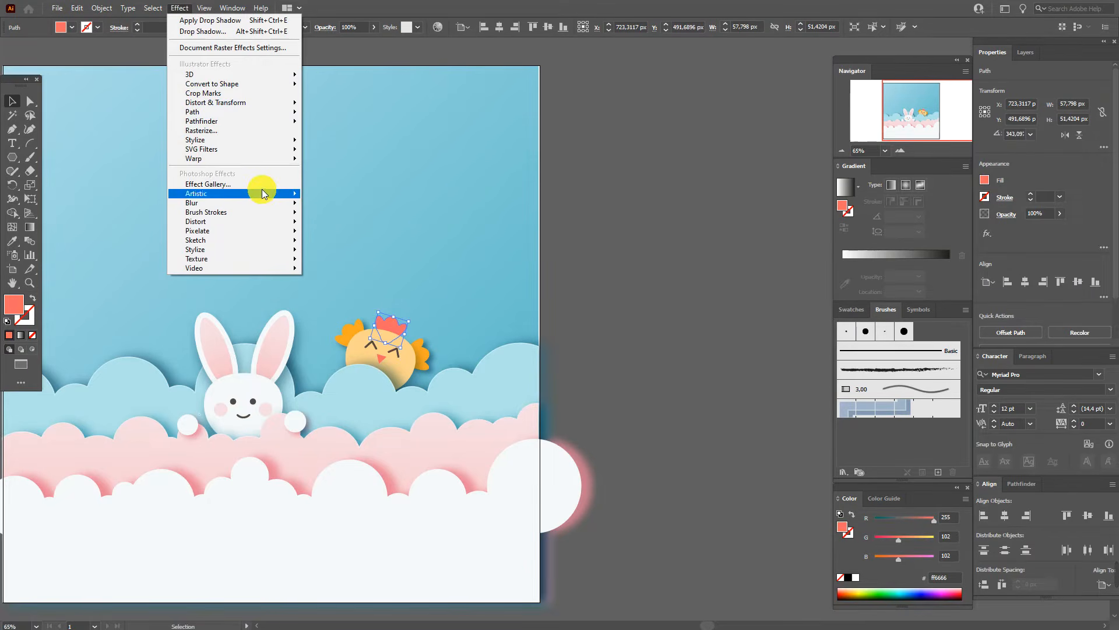
mouse_move(262, 140)
left_click(335, 144)
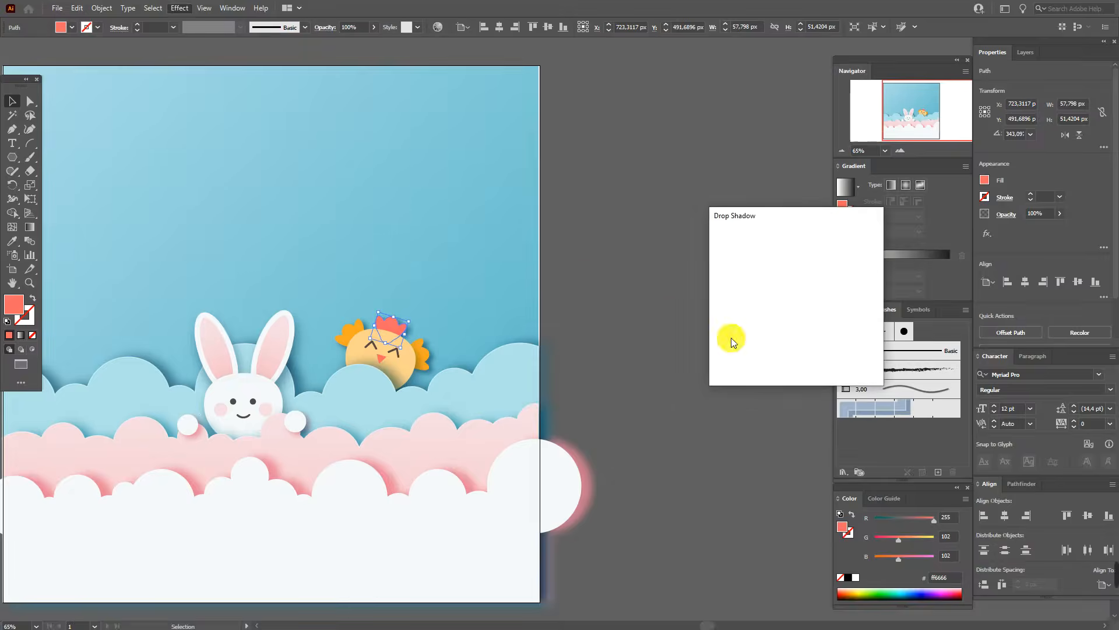
left_click(788, 361)
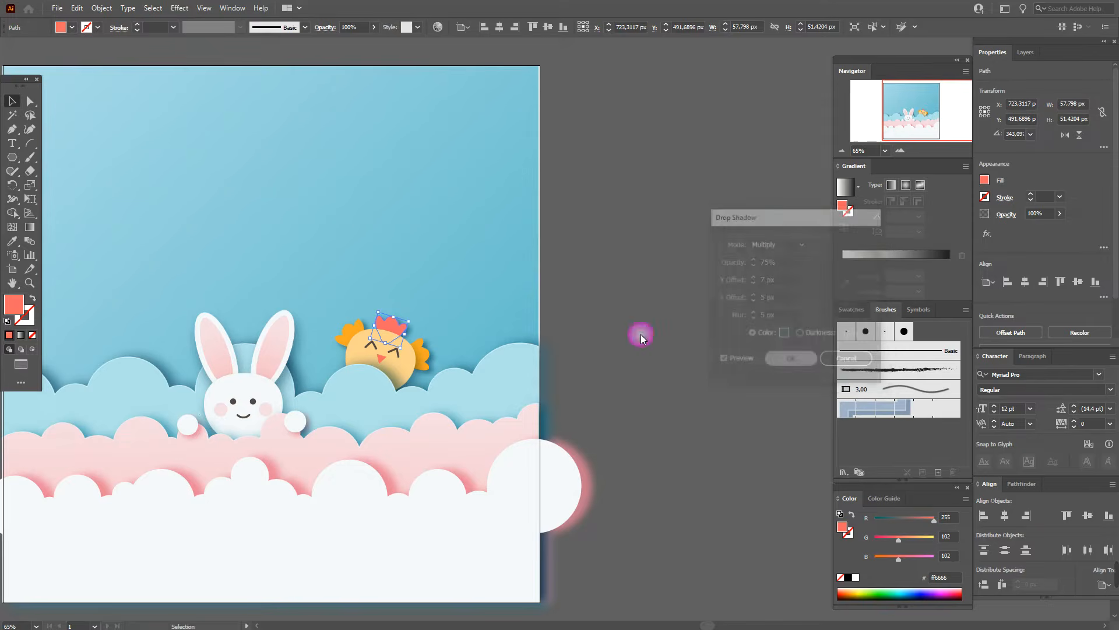
left_click(636, 331)
left_click(21, 288)
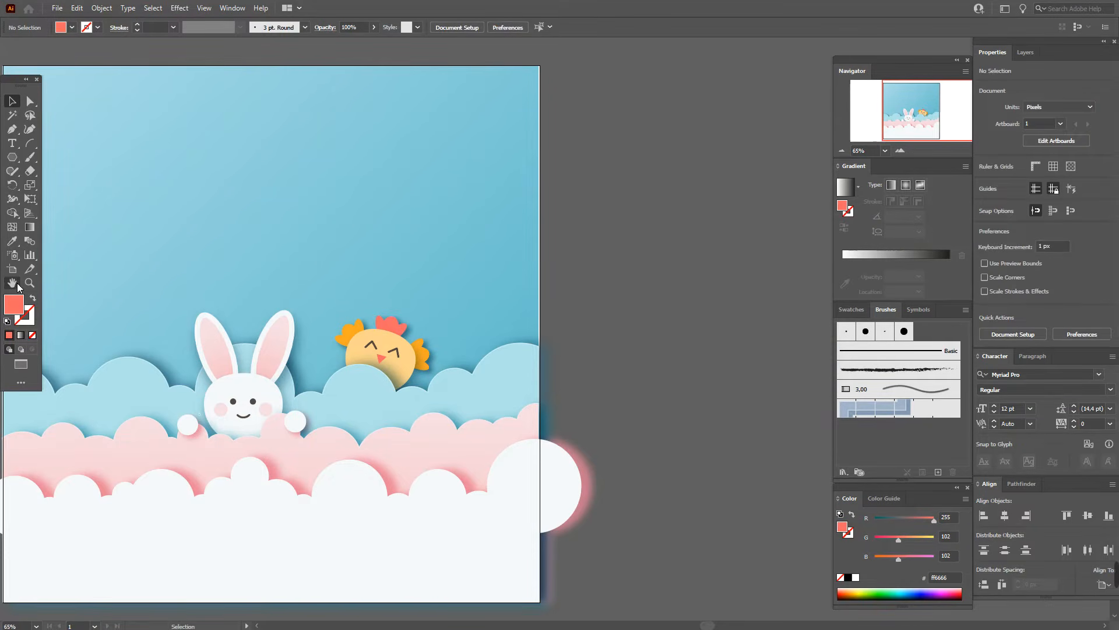
left_click_drag(439, 375, 562, 382)
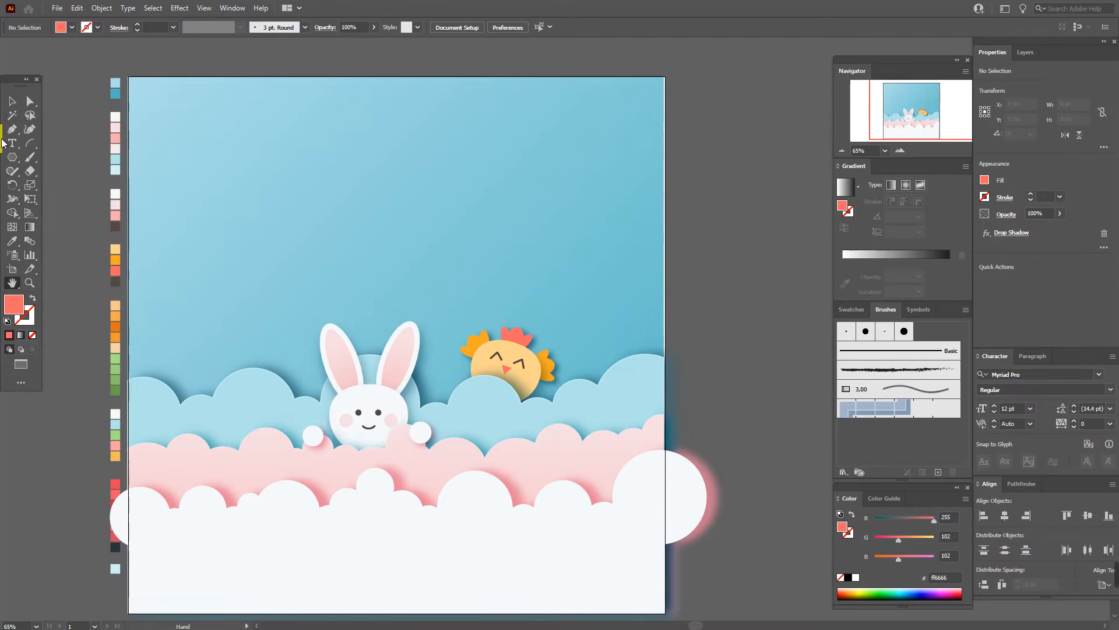
Clip the white front cloud to the square scene, using a copy of the gradient background brought to front as the clipping mask
left_click(11, 101)
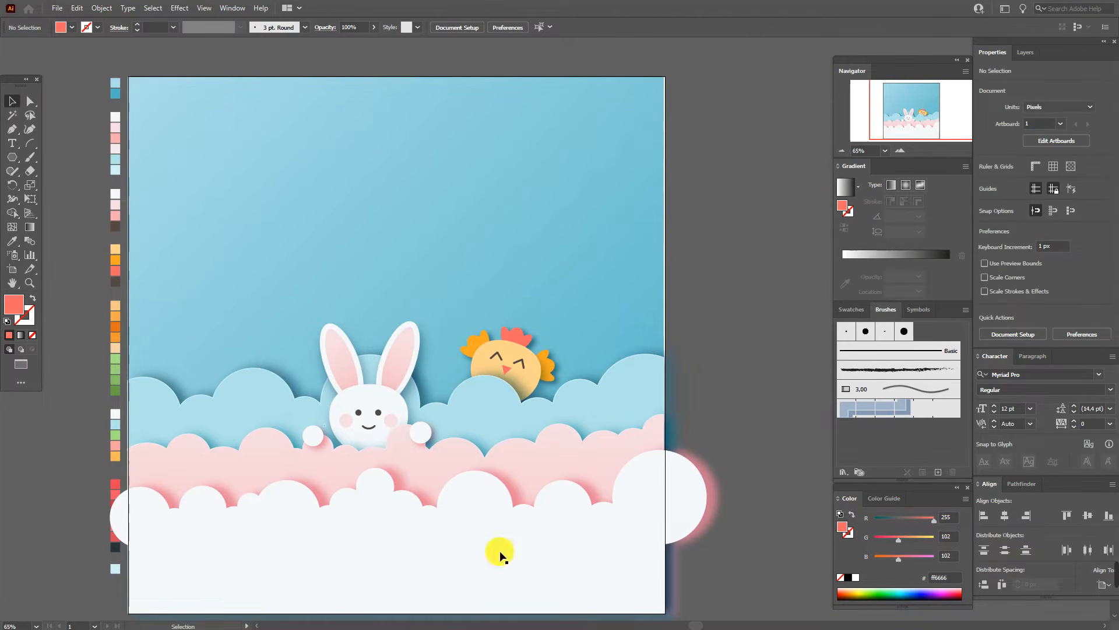
left_click(114, 513)
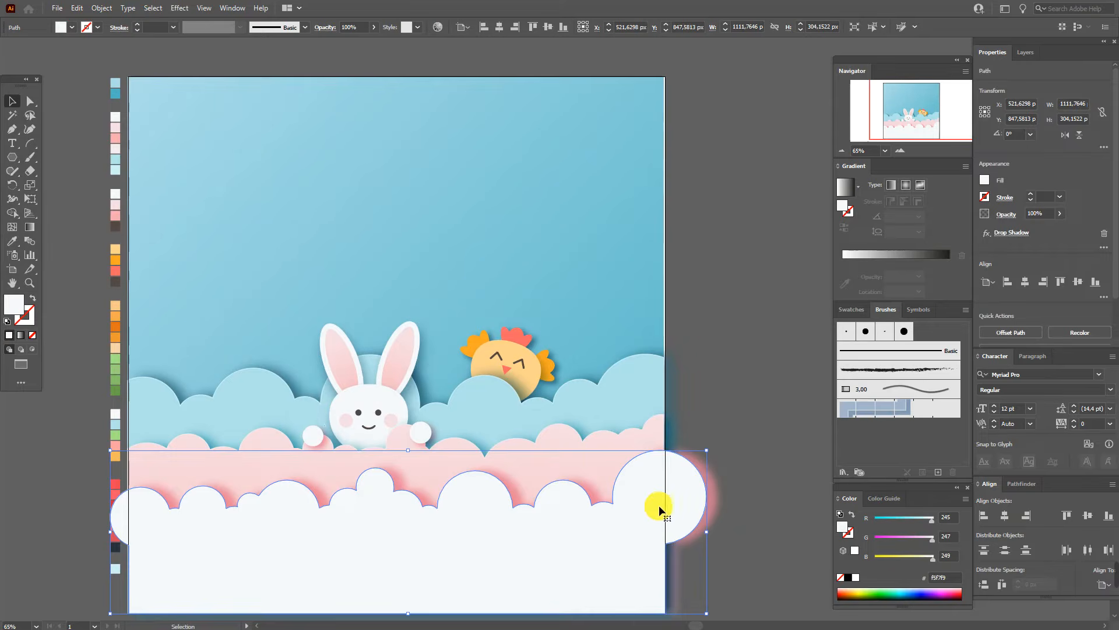
left_click(614, 316)
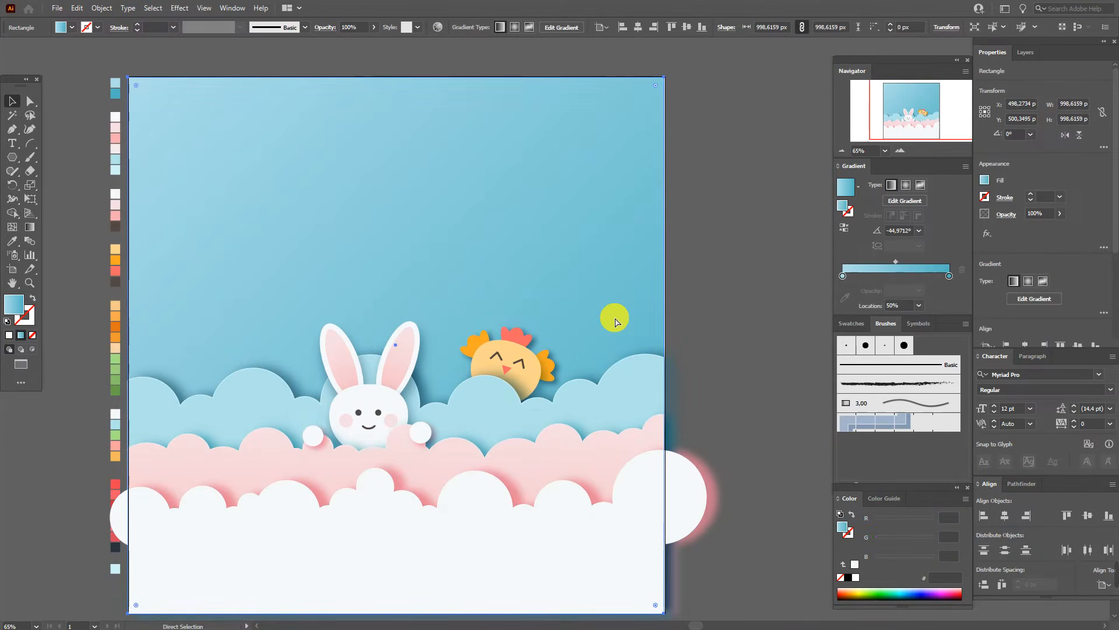
key("v")
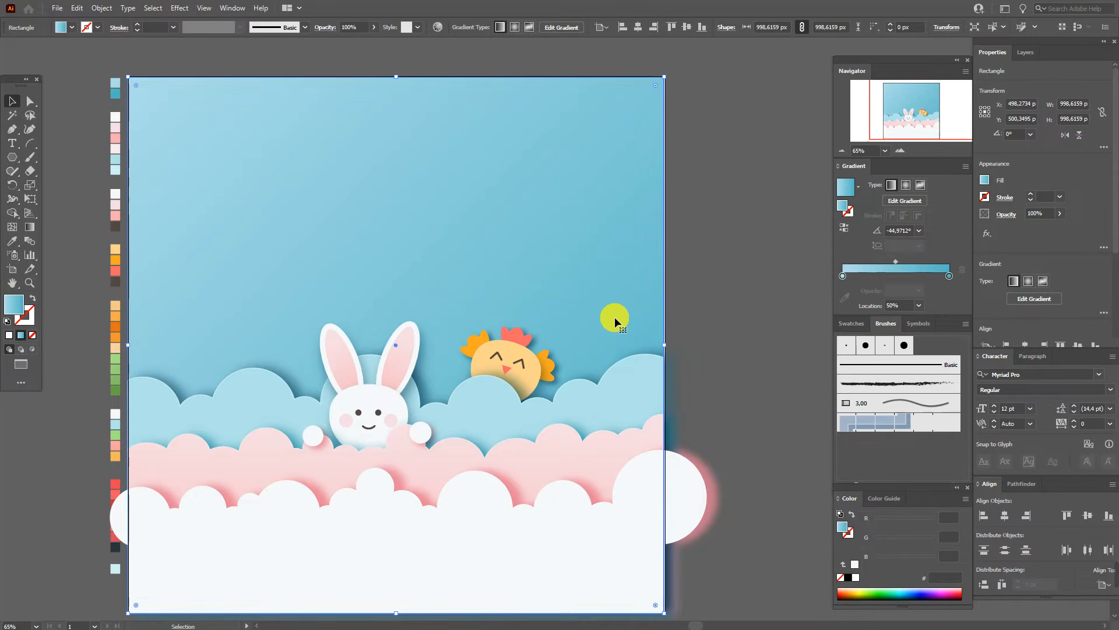
right_click(614, 318)
mouse_move(682, 529)
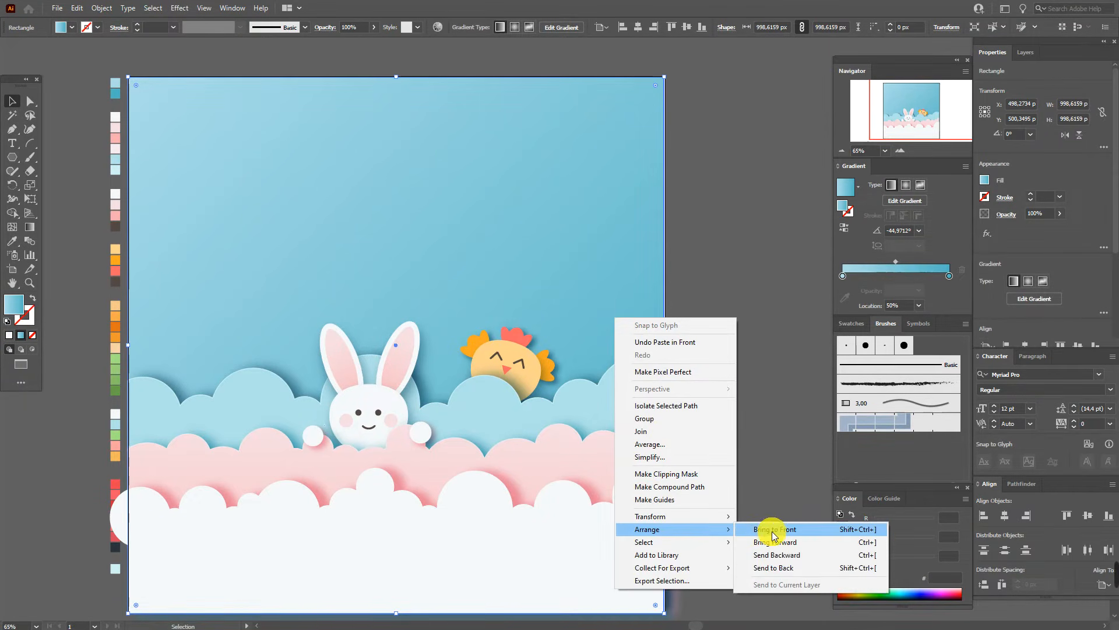
left_click(774, 529)
left_click(684, 495, "shift")
right_click(684, 496)
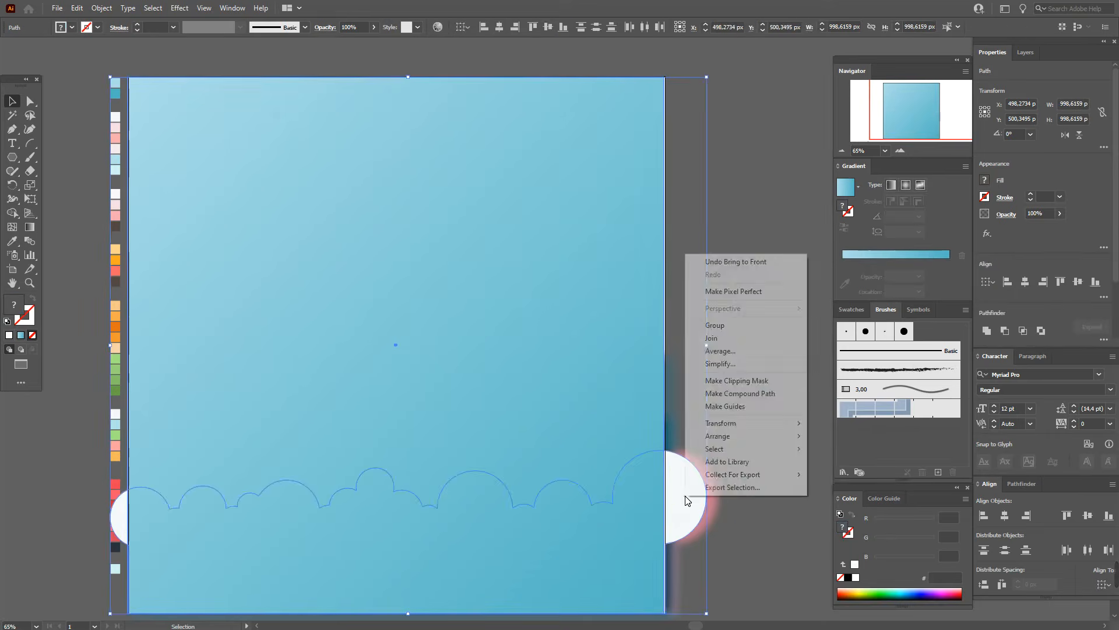
left_click(730, 380)
left_click(730, 376)
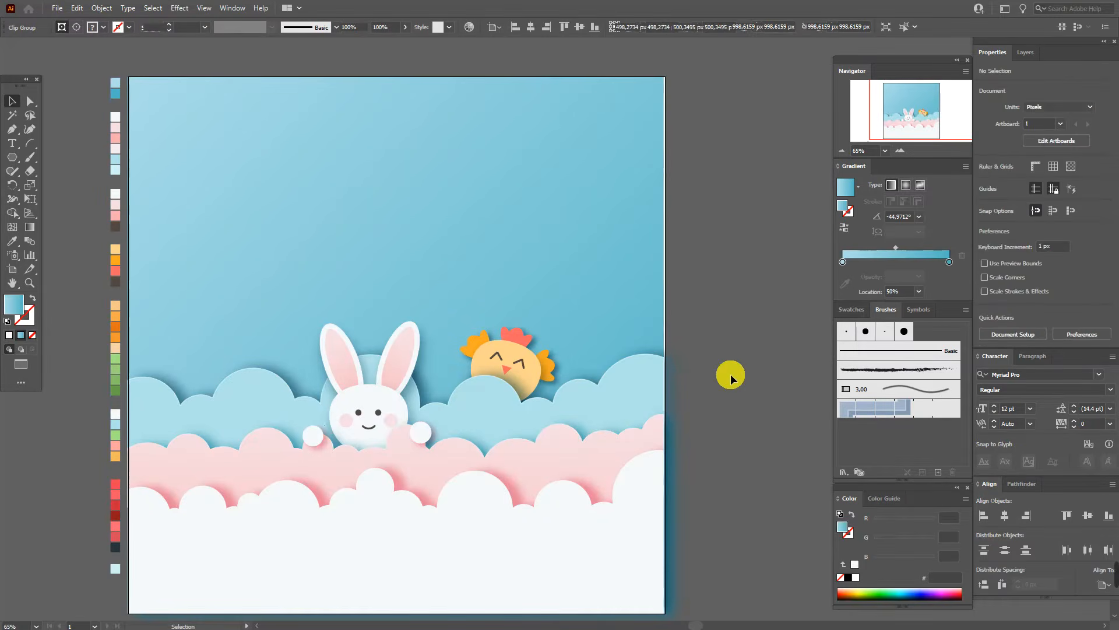
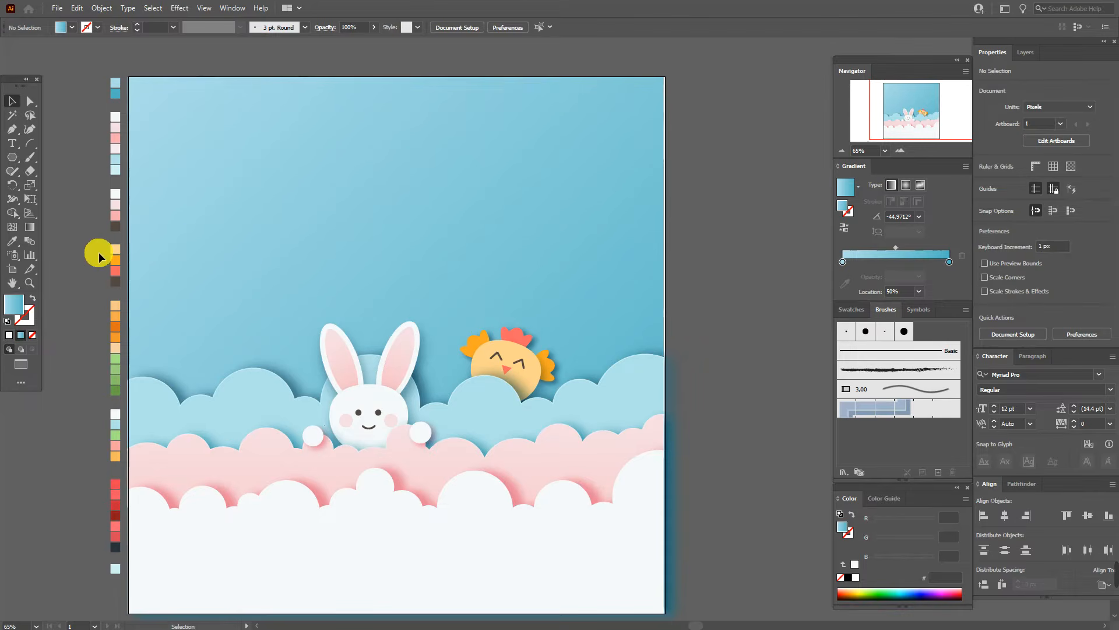
Draw a vertical string about 165 px long from the scene's upper edge in off-white f5f7f9 with a thin round brush stroke
left_click(12, 244)
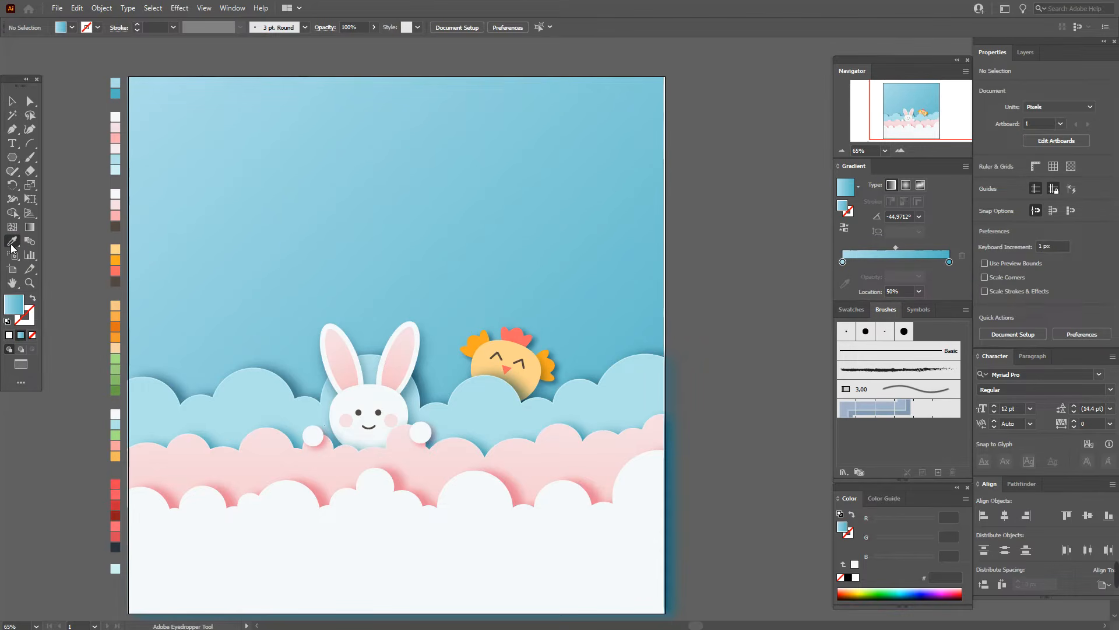
left_click(114, 120)
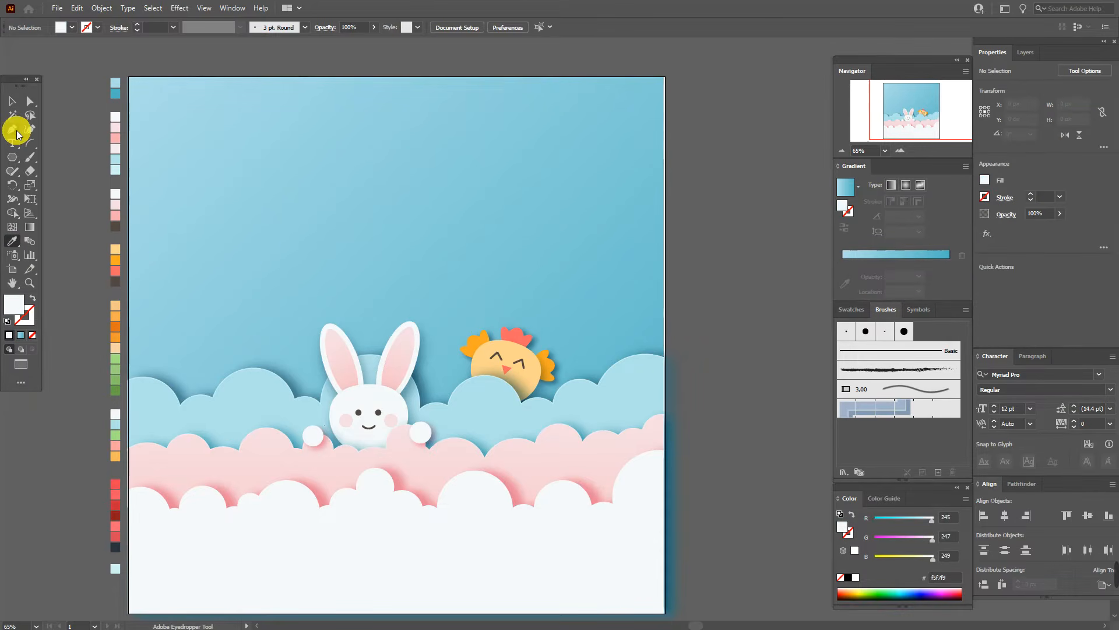
left_click(15, 132)
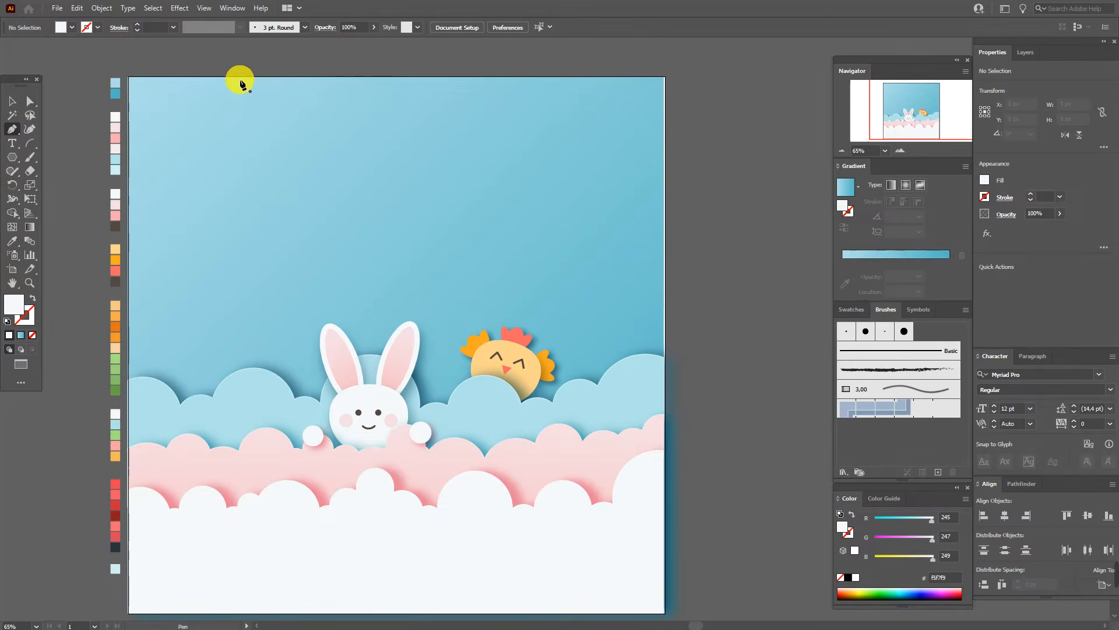
left_click(241, 76)
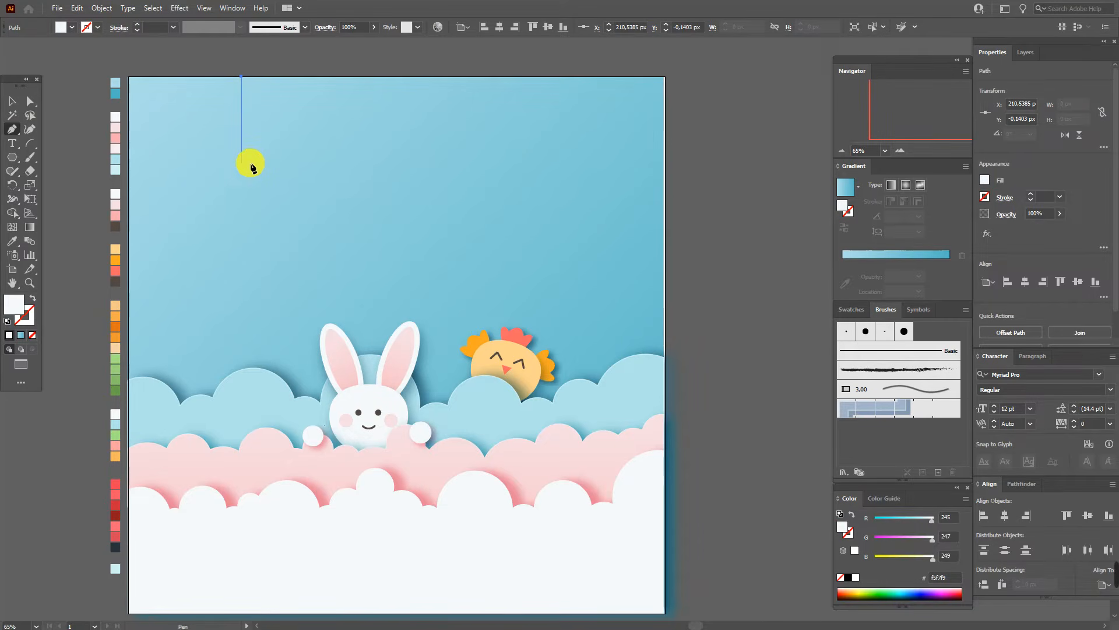
left_click(250, 165)
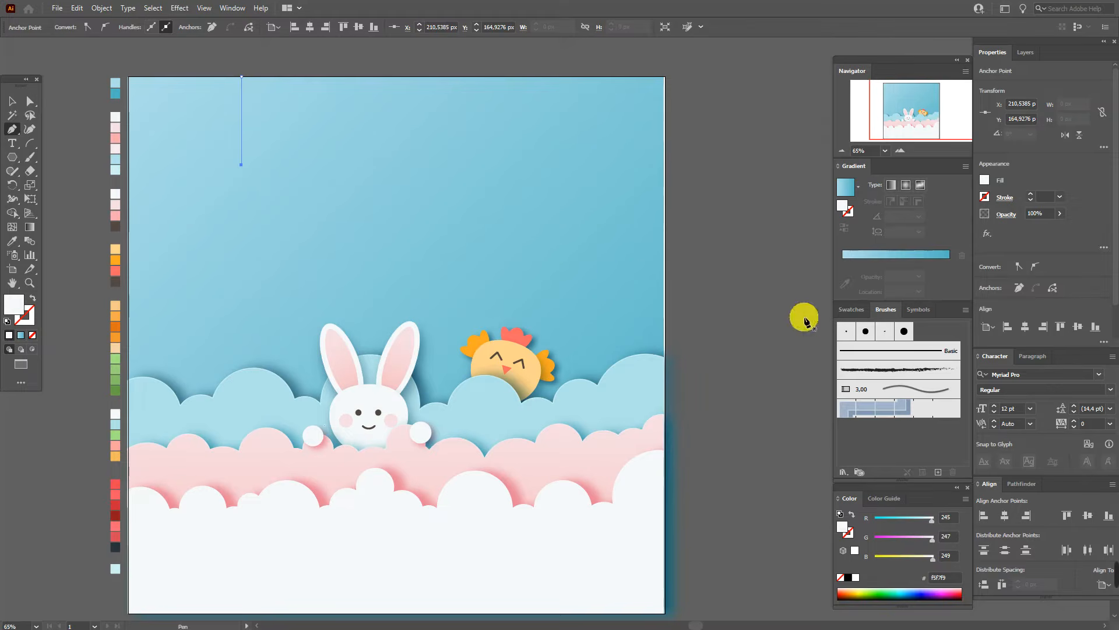
left_click(846, 331)
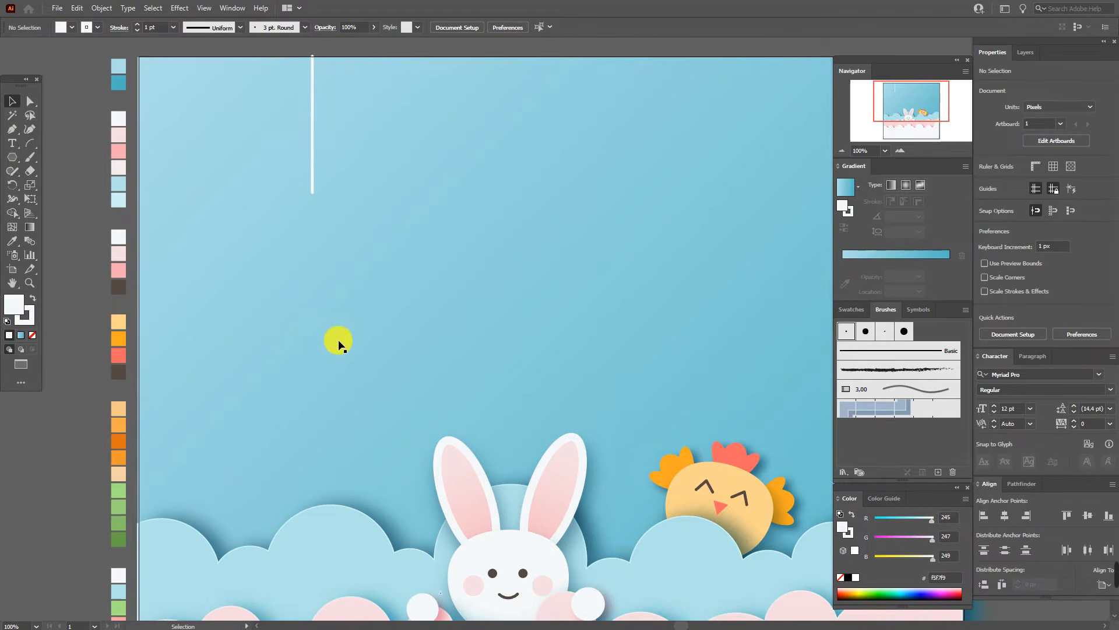
Draw an ellipse about 142 by 224 px filled with light orange fcd38b and centre it under the hanging string
left_click(13, 241)
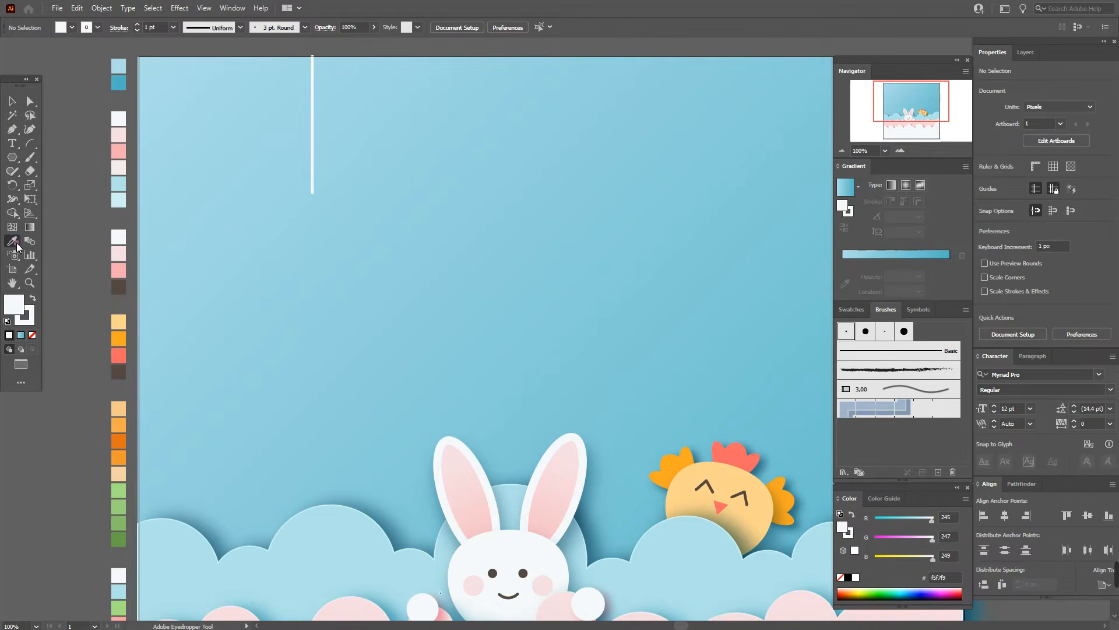
left_click(120, 326)
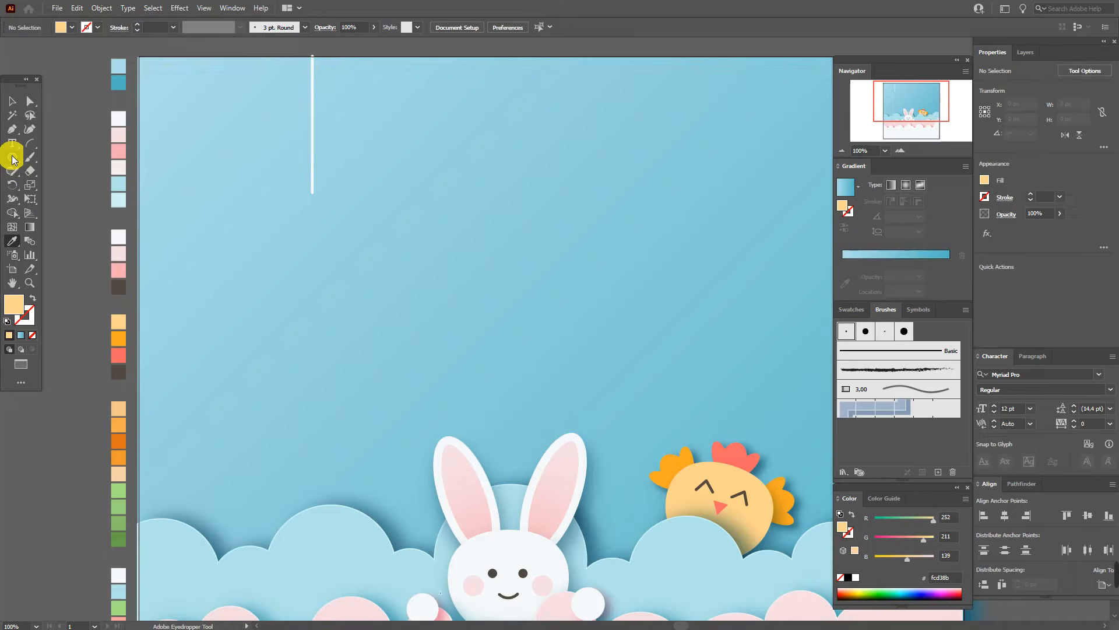
left_click_drag(12, 157, 33, 159)
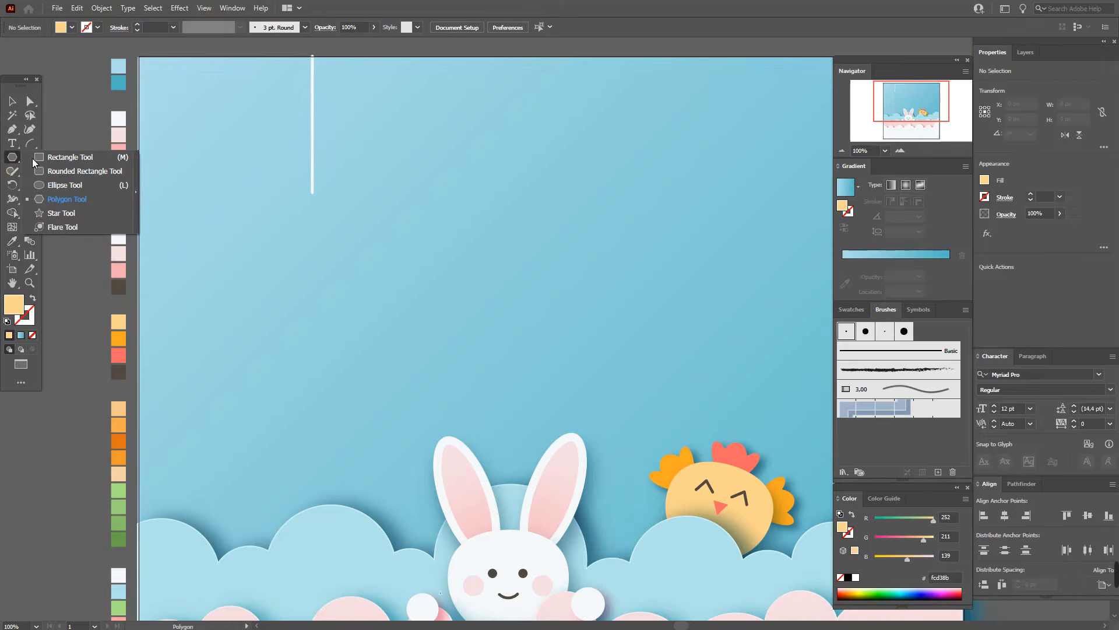
left_click(66, 185)
left_click_drag(281, 186, 397, 369)
left_click(11, 105)
mouse_move(358, 242)
left_mouse_down()
mouse_move(343, 260)
mouse_move(341, 247)
left_mouse_up()
Lower the ellipse's top anchor point to Y 181 px to flatten its upper end into an egg shape
left_click(30, 103)
left_click(312, 184)
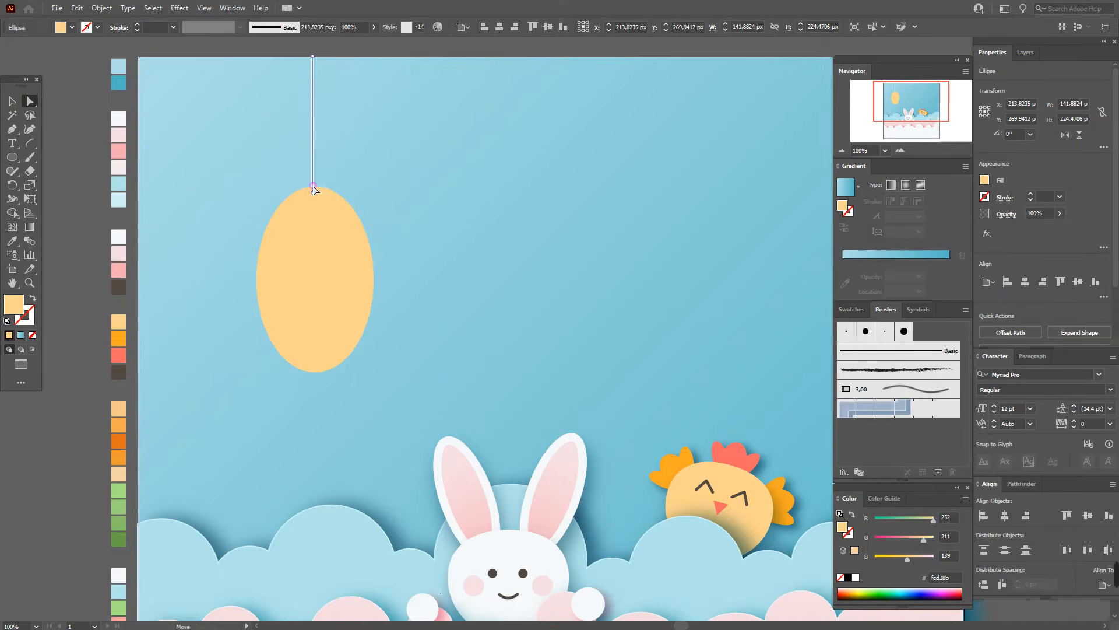
left_click(313, 188)
left_click(312, 192)
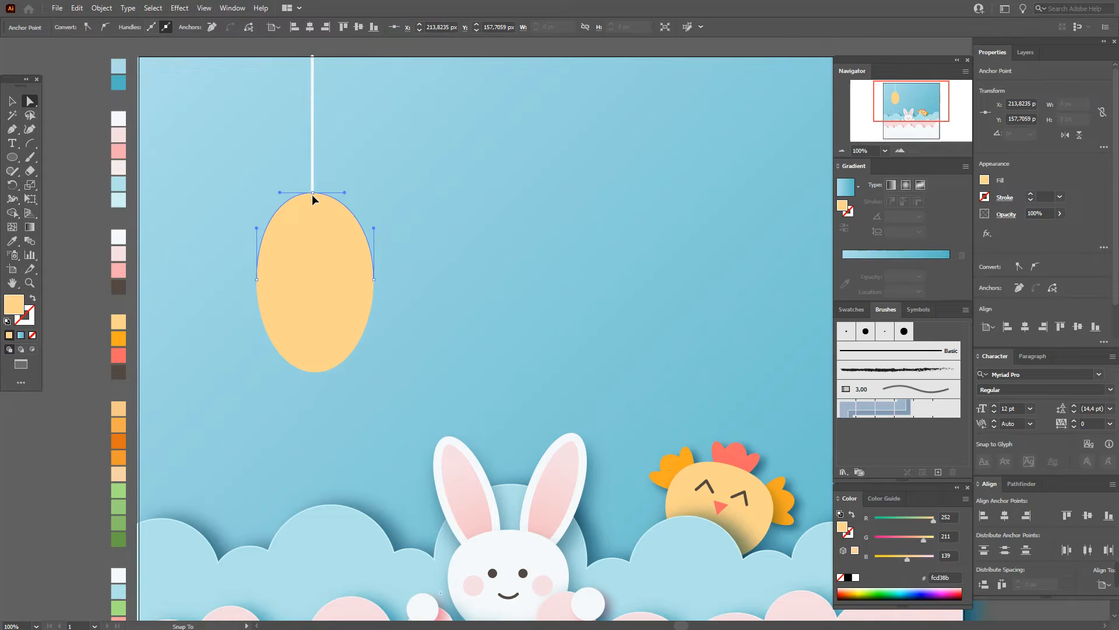
left_click_drag(313, 202, 314, 205)
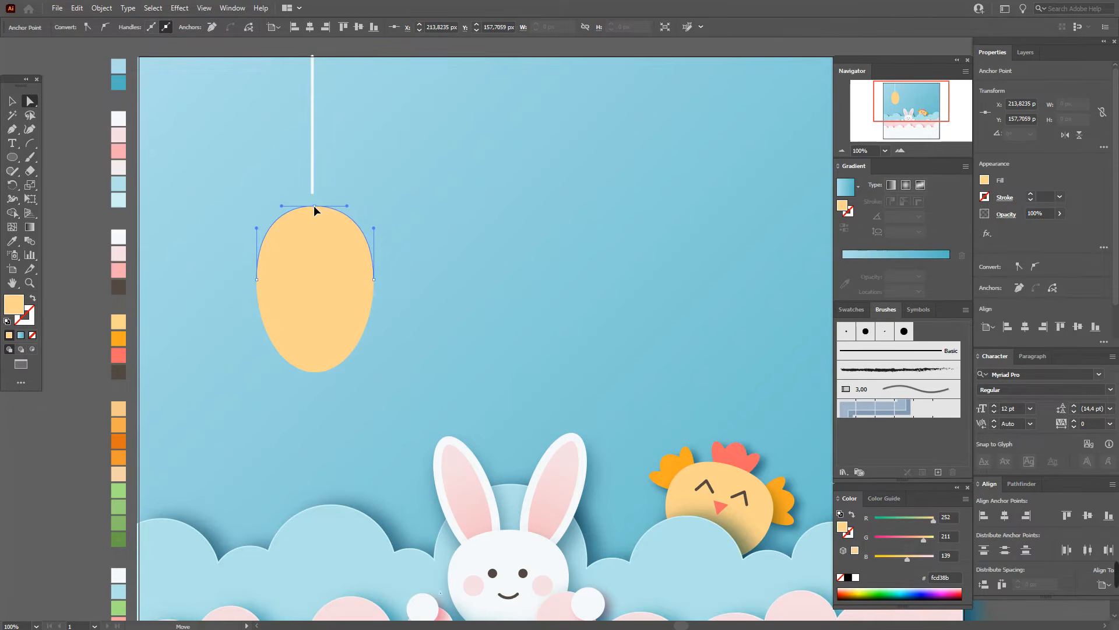
left_click_drag(313, 205, 314, 205)
left_click(12, 101)
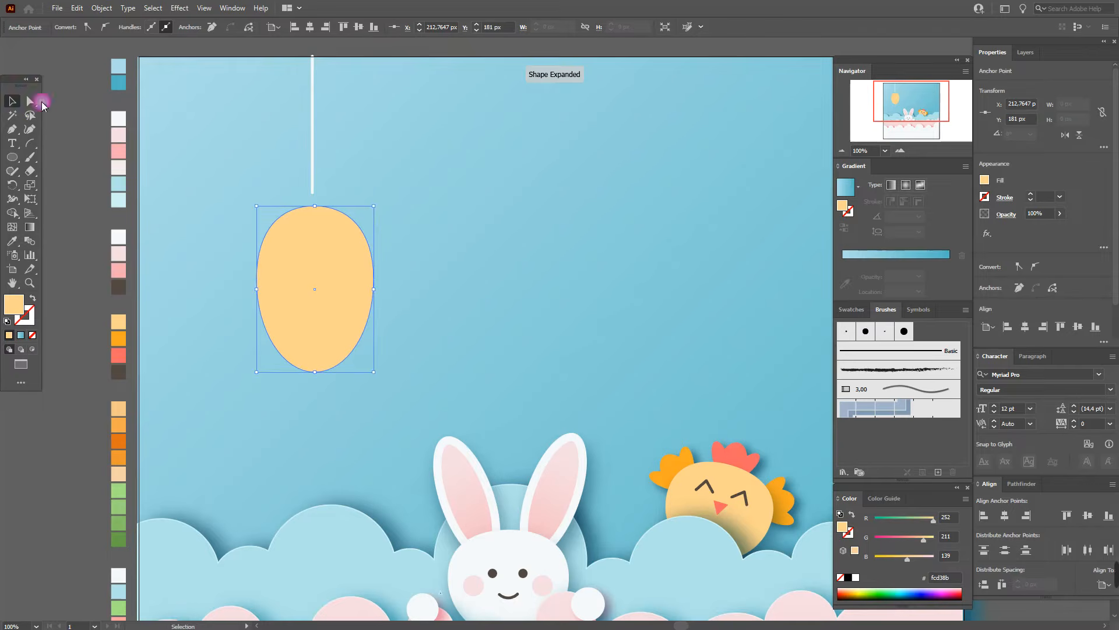
Taper the egg's lower end with Free Distort by pulling both lower corners inward
left_click(180, 9)
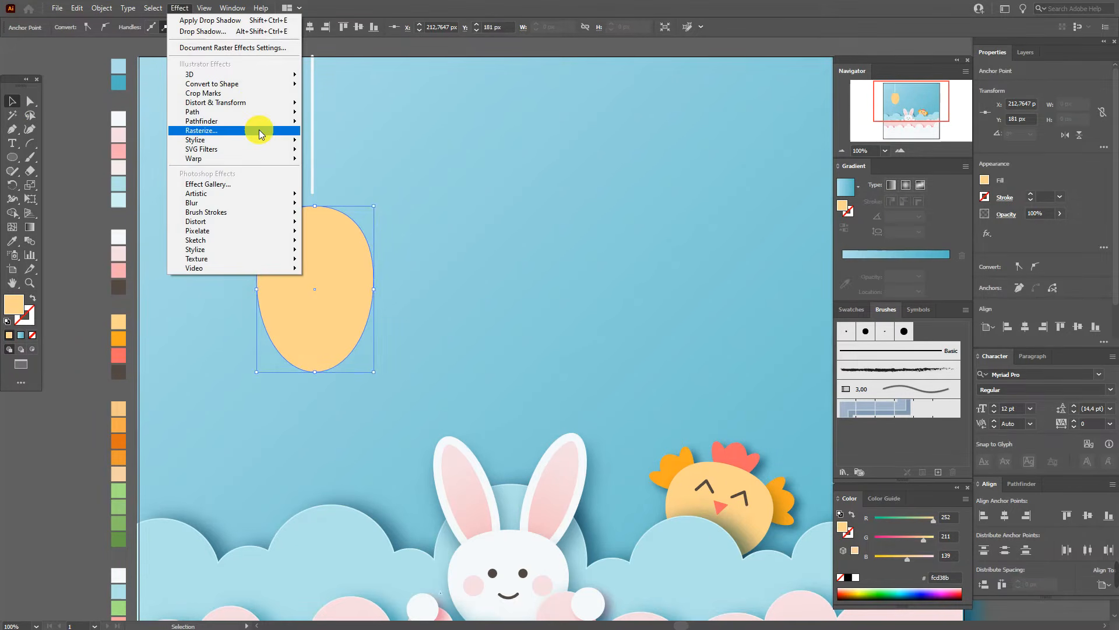
mouse_move(257, 104)
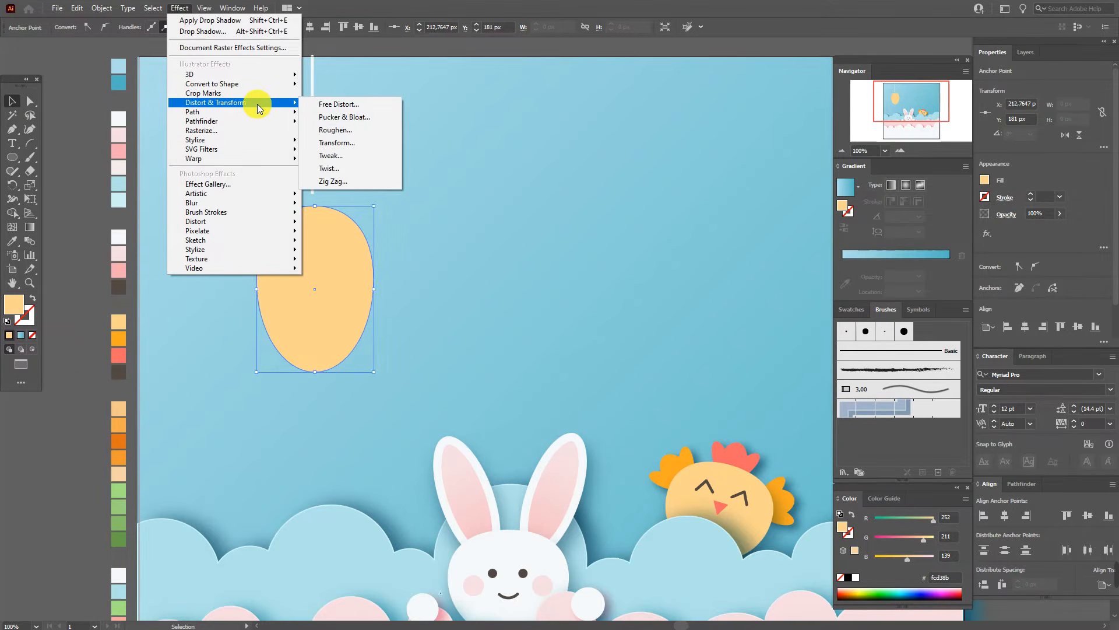
left_click(336, 107)
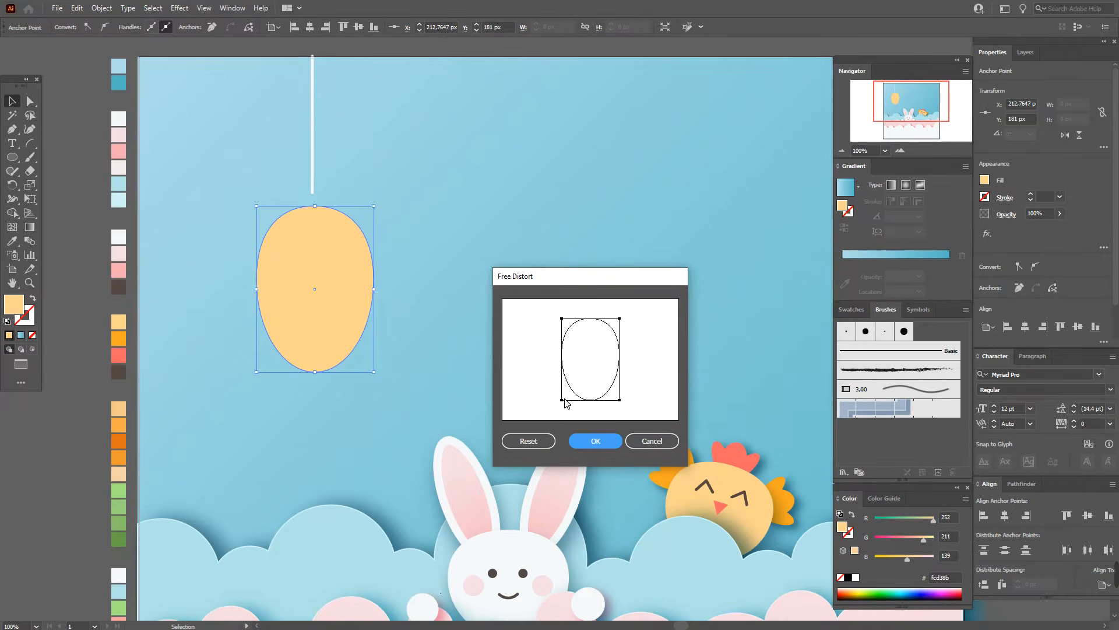
left_click_drag(562, 401, 569, 402)
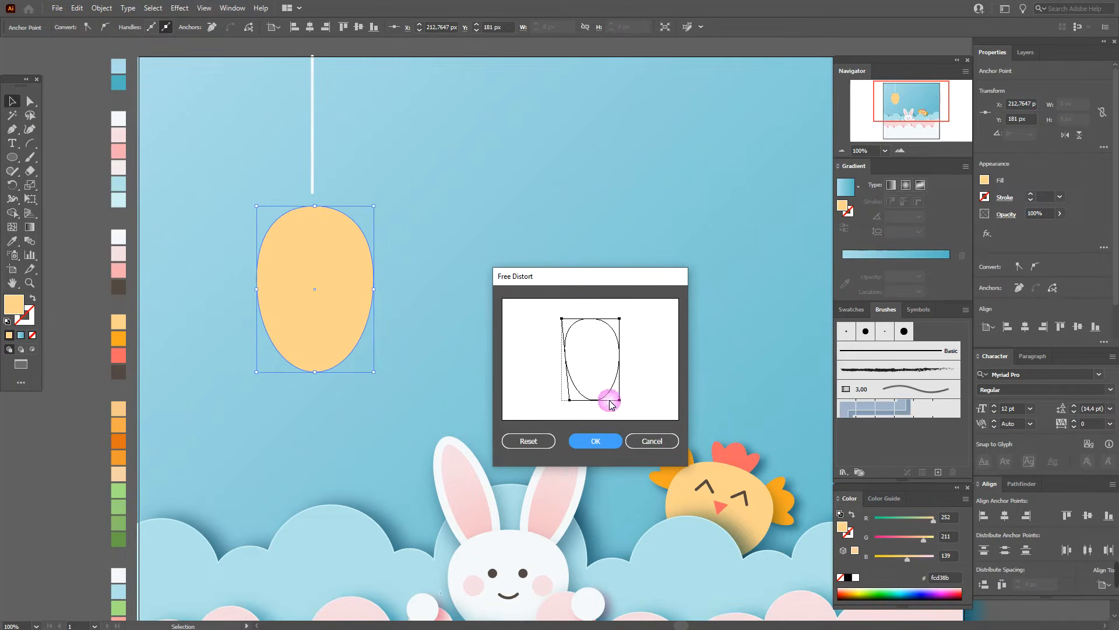
left_click_drag(618, 399, 614, 400)
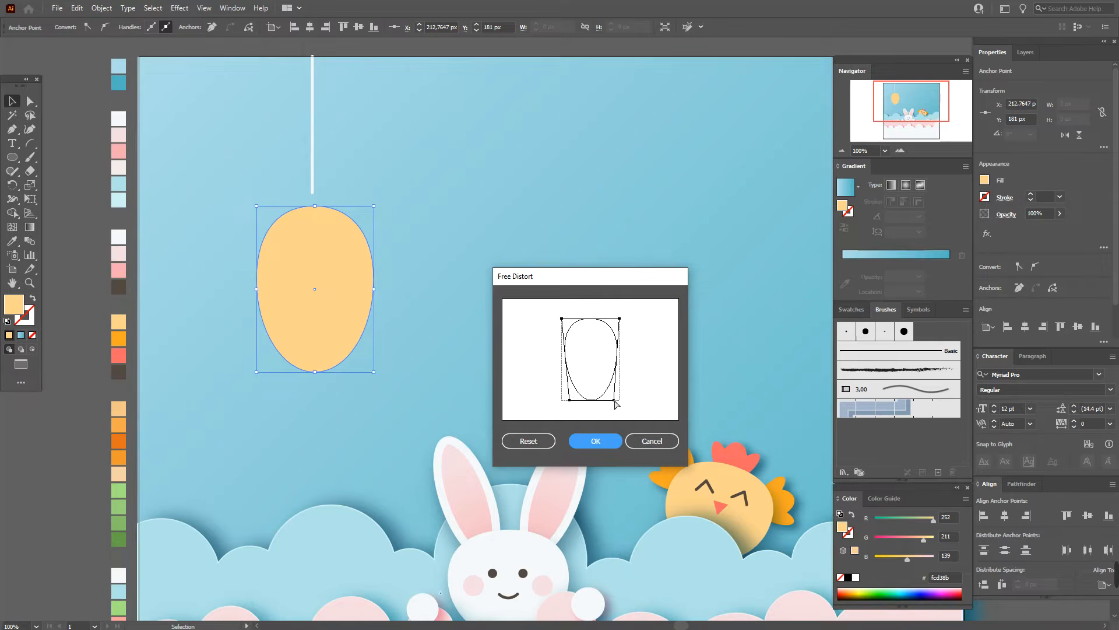
left_click(598, 441)
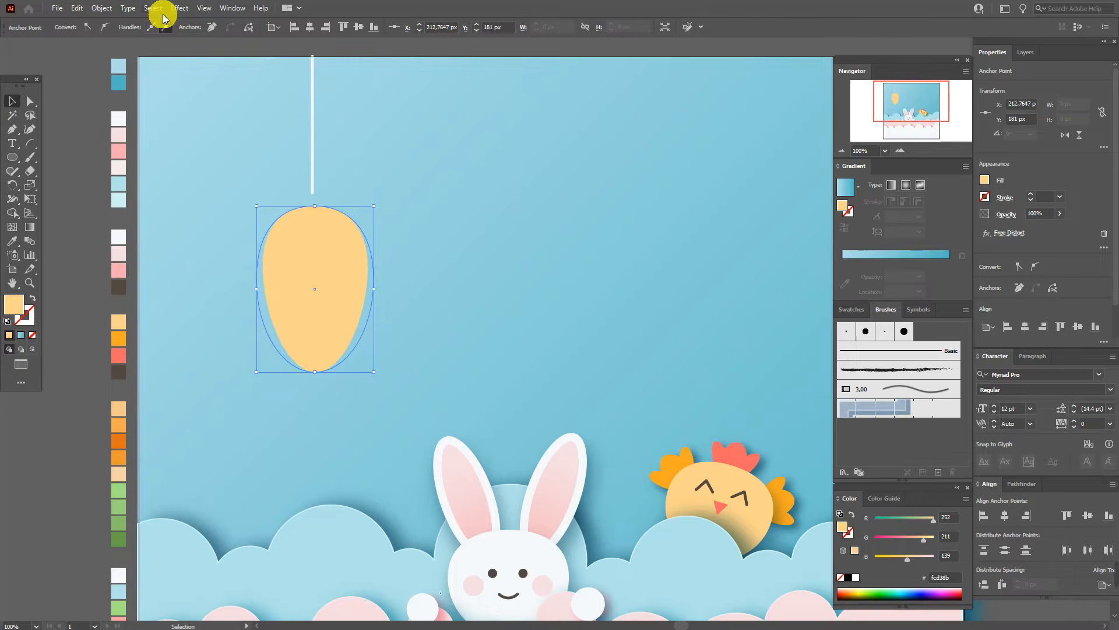
Expand the distorted egg's appearance and move the shape up to hang from the end of the string
left_click(102, 8)
left_click(168, 156)
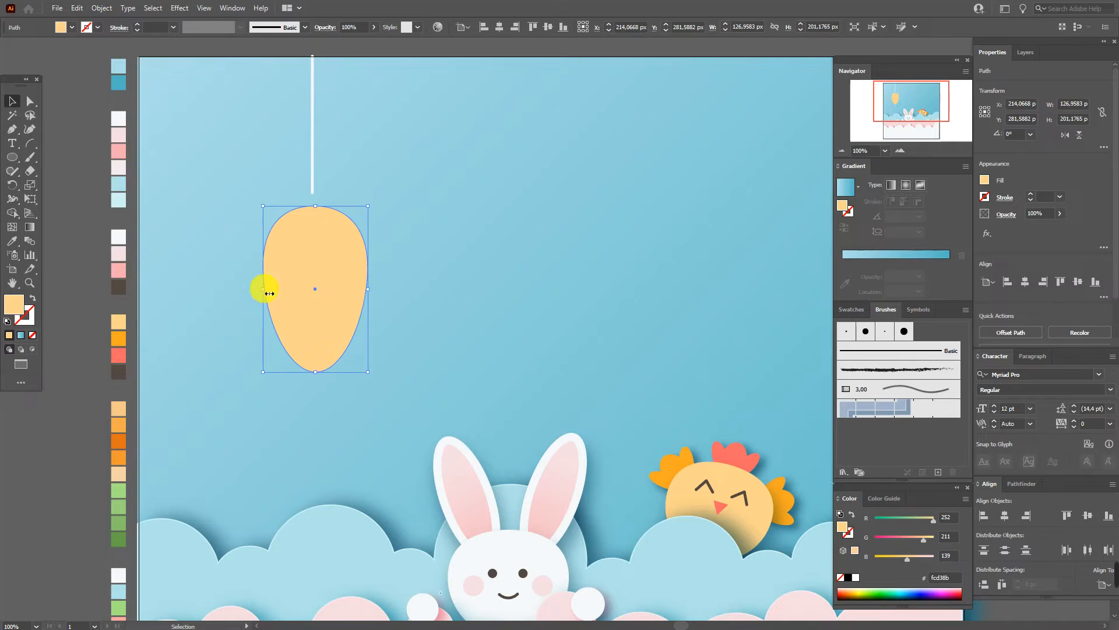
left_click_drag(269, 293, 313, 270)
Draw a rectangle about 80 by 271 px over the left half of the egg, with its right edge on the egg's centre line
left_click_drag(12, 157, 59, 160)
left_click_drag(246, 166, 318, 394)
left_click(12, 100)
Intersect a copy of the egg with the rectangle to make a separate left half over the whole egg
left_click(355, 257)
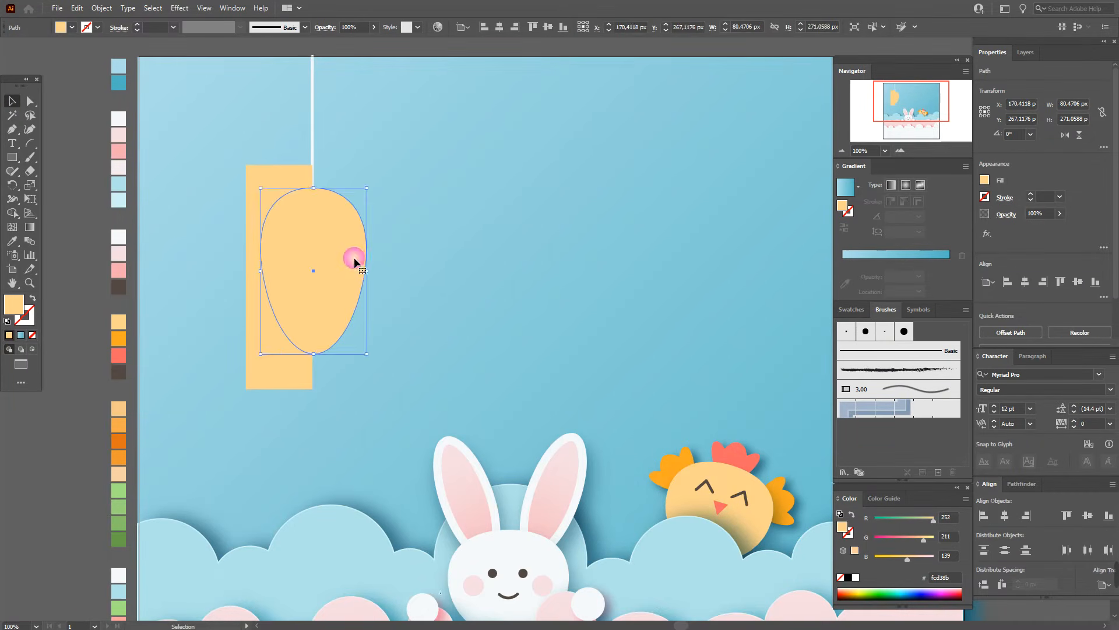
key("a")
key("v")
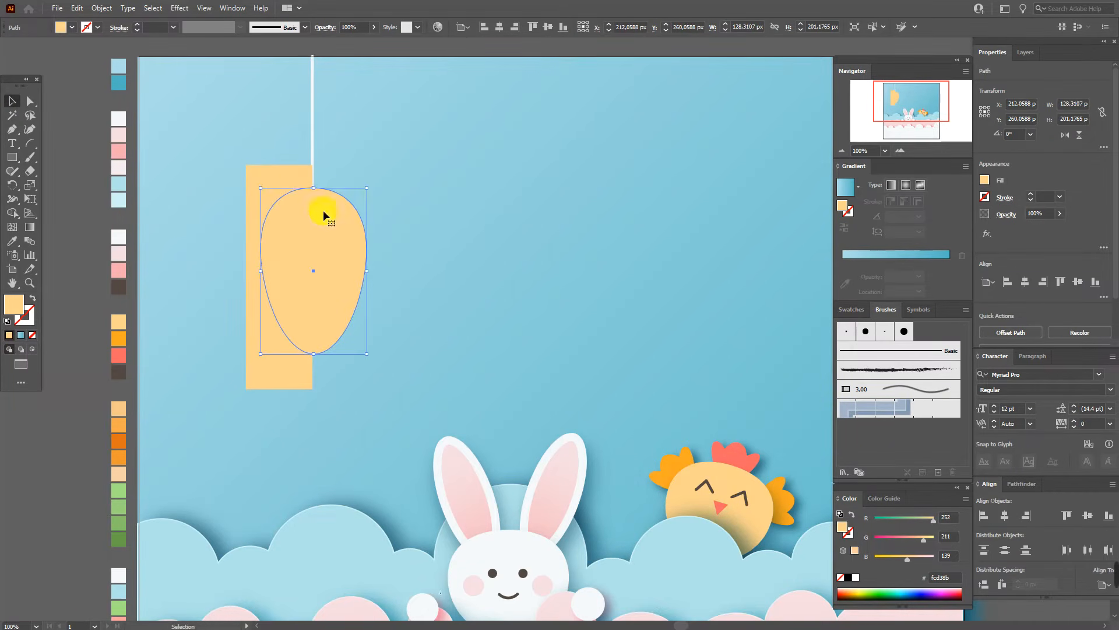
left_click(304, 181, "shift")
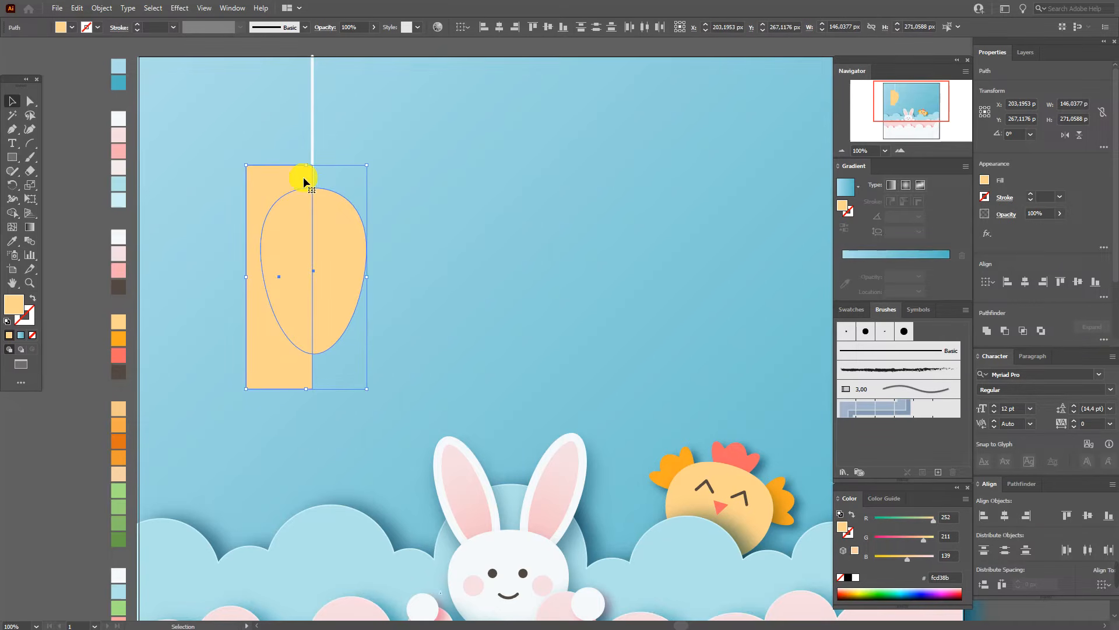
left_click(1020, 483)
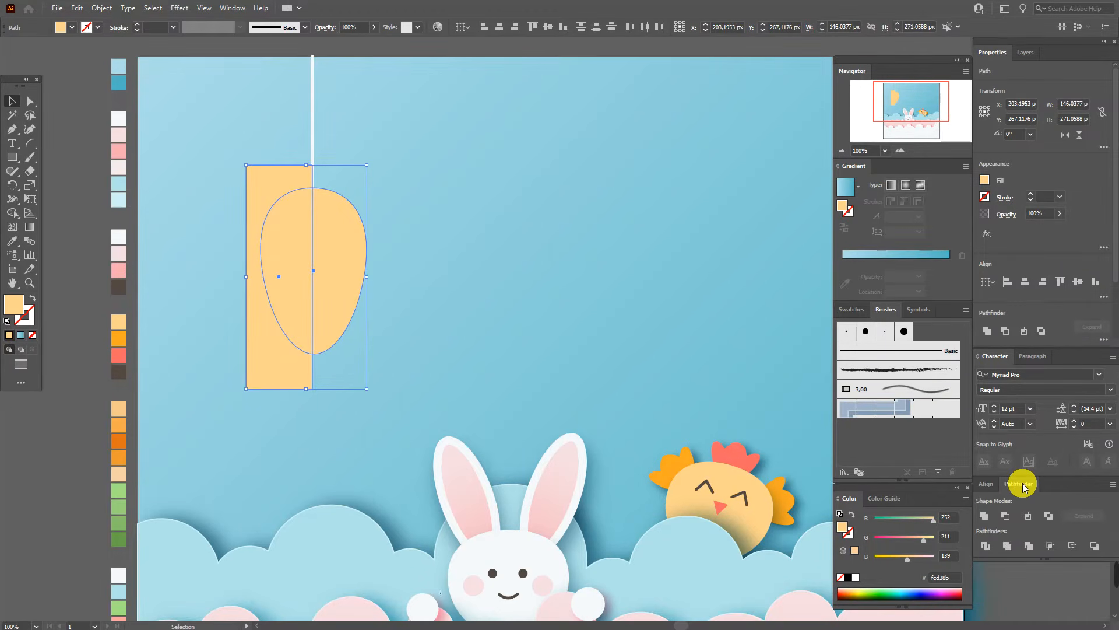
left_click(1027, 515)
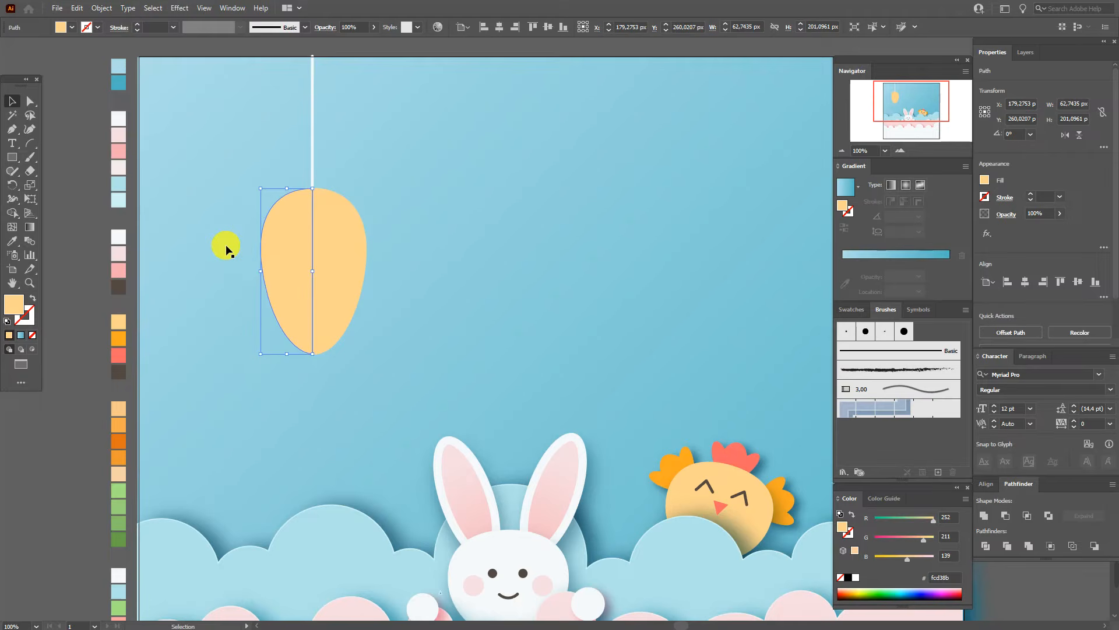
left_click(82, 218)
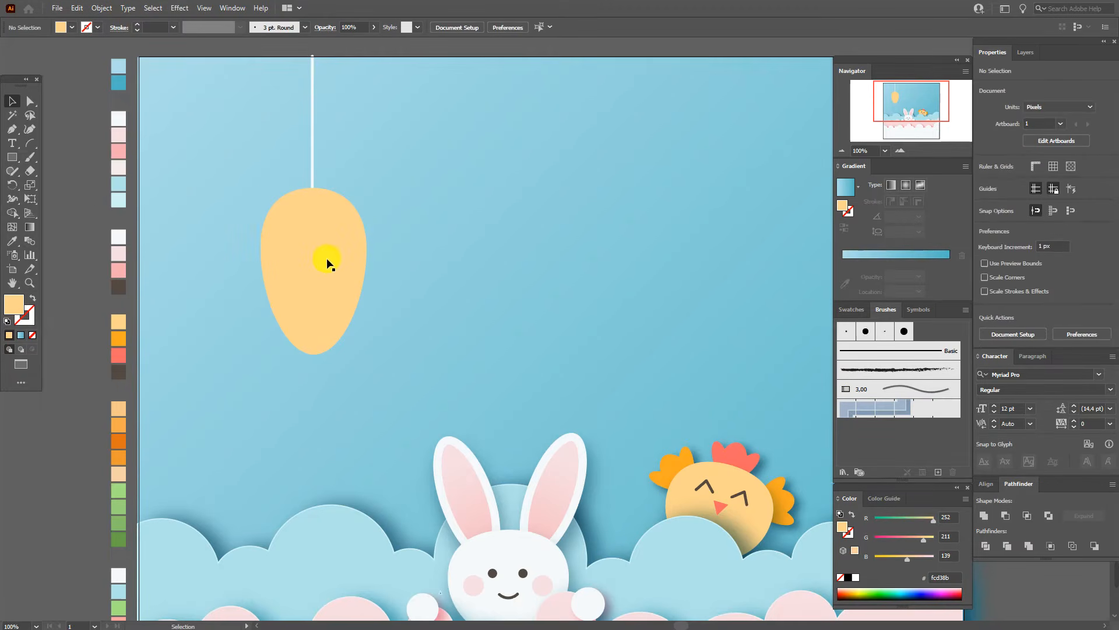
Duplicate the whole egg and its left half in front and recolour the copies with the orange swatch fca822
left_click(304, 255)
left_click(339, 249, "shift")
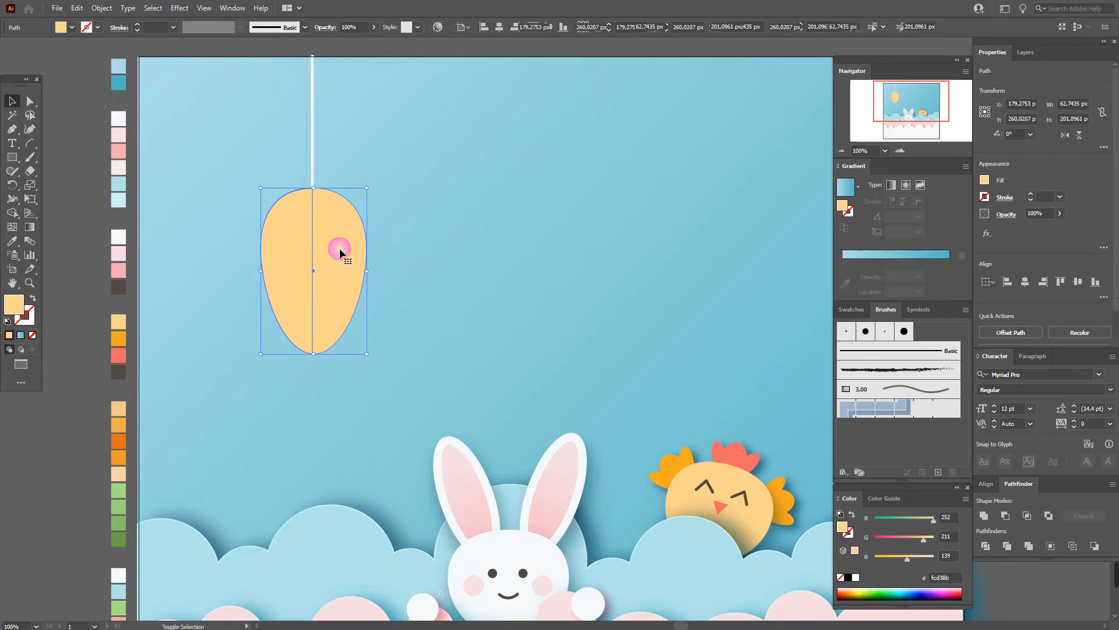
key("a")
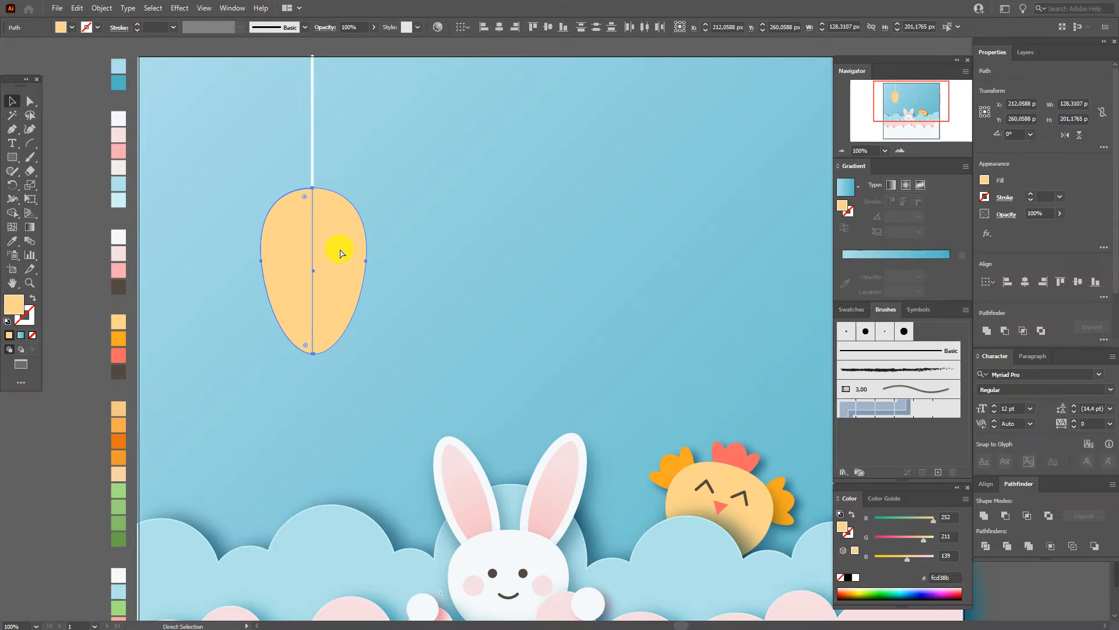
key("v")
left_click(13, 241)
left_click(118, 338)
left_click(12, 100)
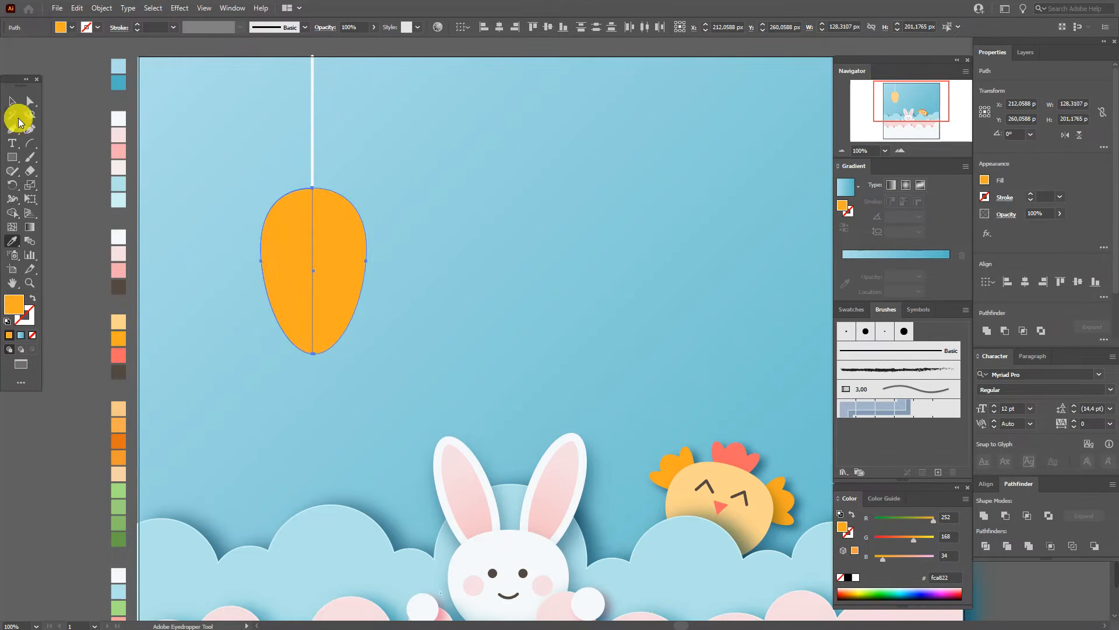
Narrow the orange copies to about 83 px wide and centre them horizontally on the egg's centre line
left_click_drag(258, 270, 280, 279)
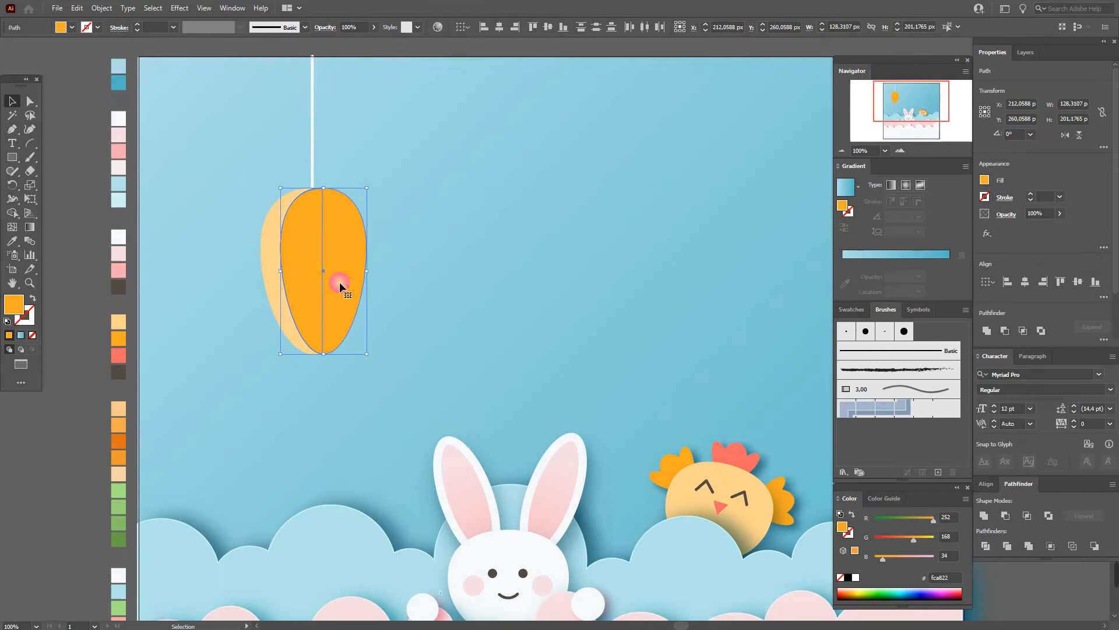
left_click_drag(375, 278, 354, 283)
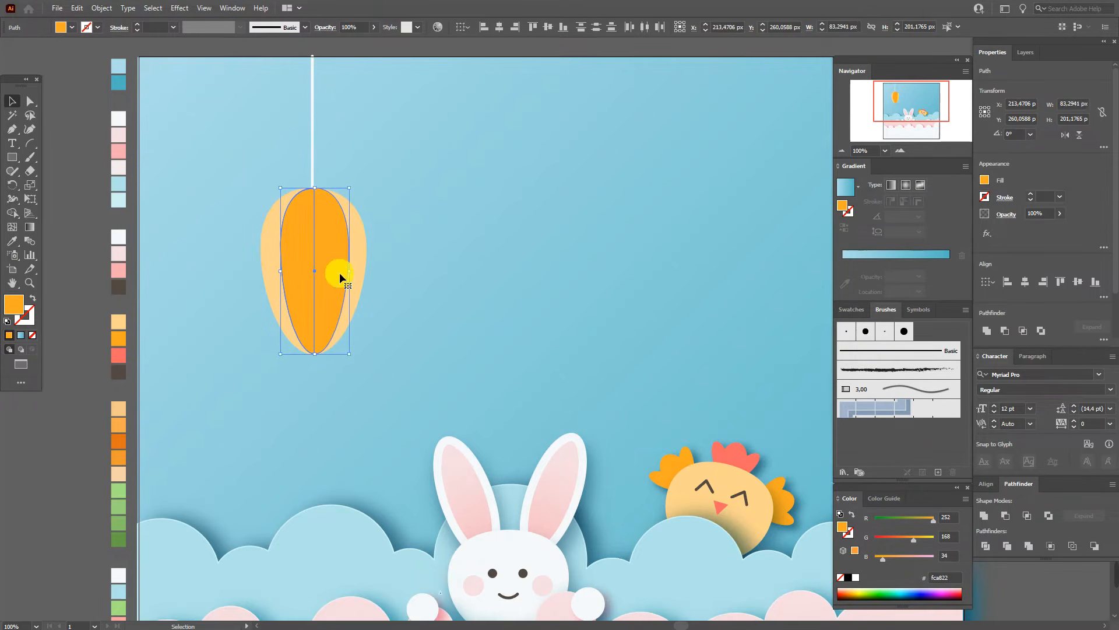
key("Left")
key("Left")
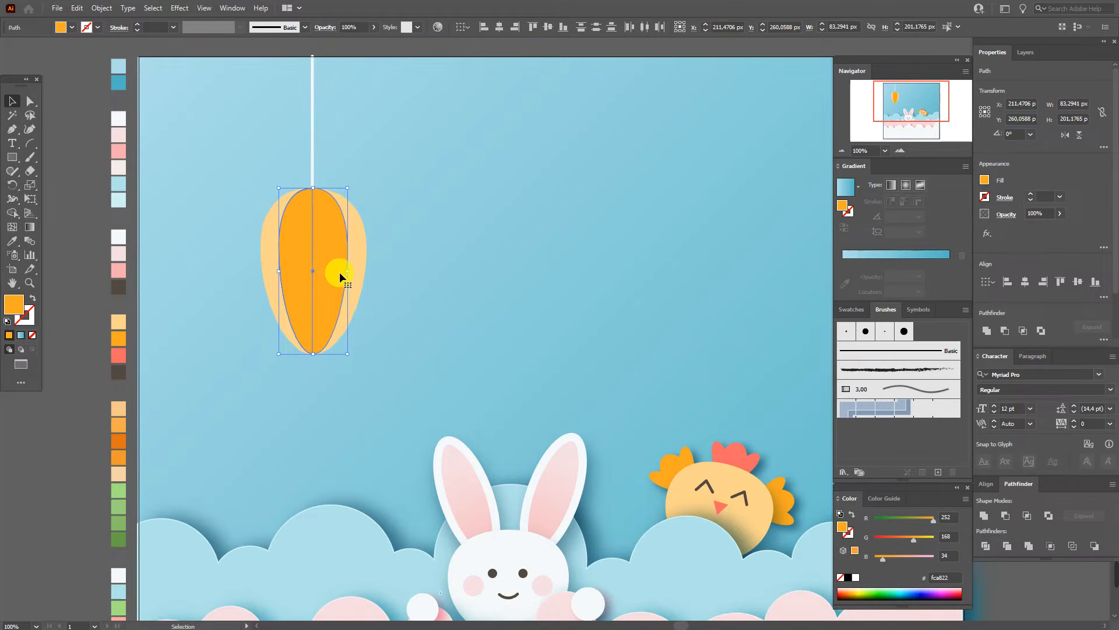
left_click(77, 267)
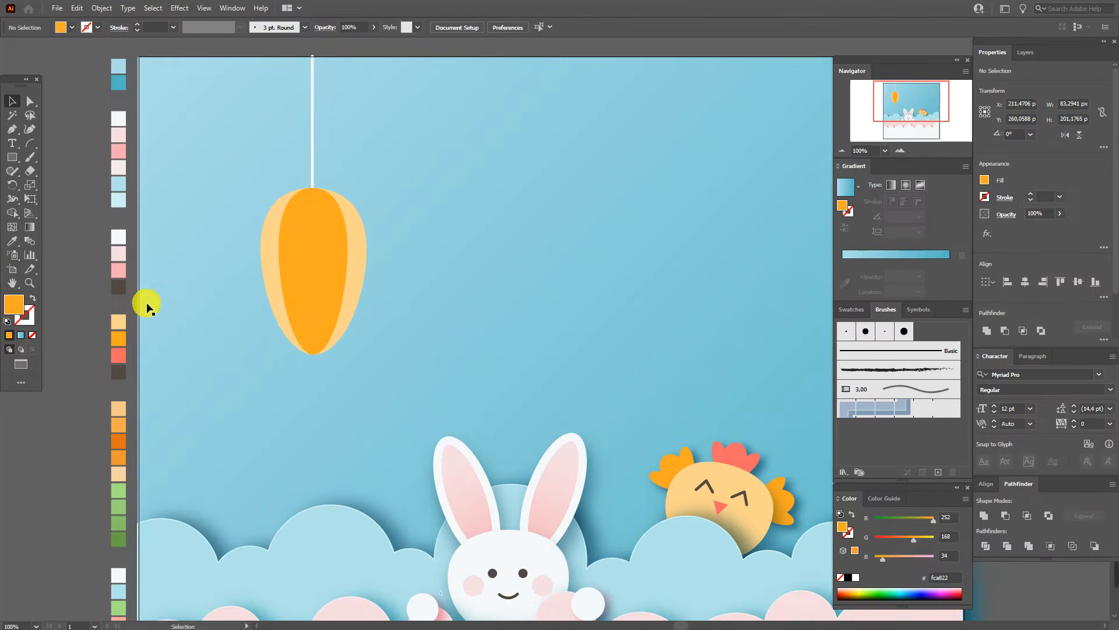
Fill the egg's outer left half with a linear gradient from f4c787 to f5ab4b, with the midpoint at about 33%
left_click(274, 252)
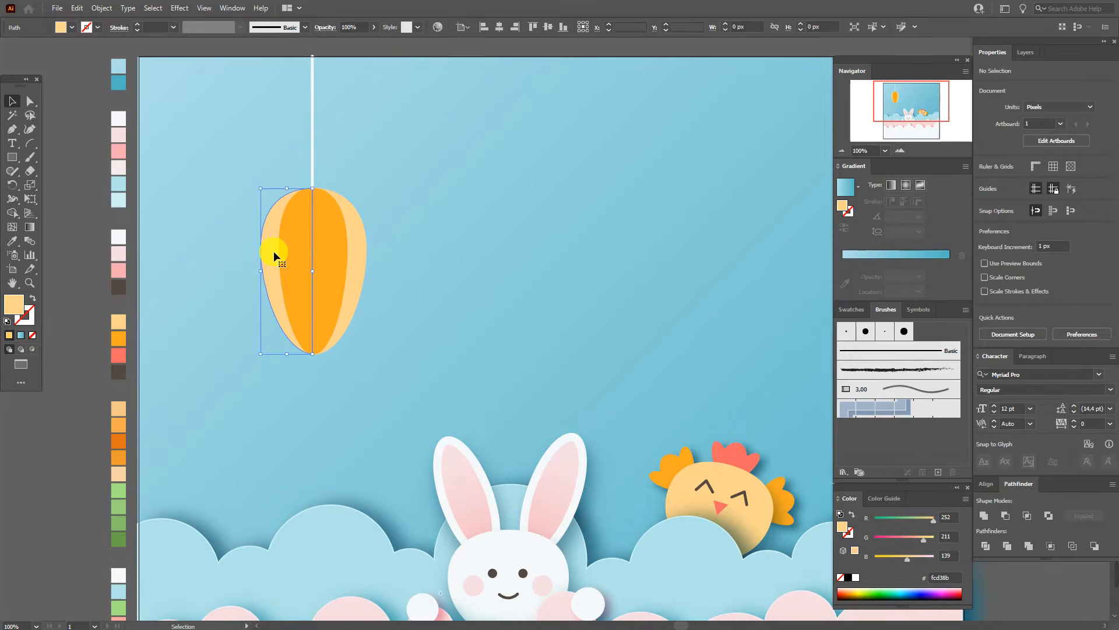
left_click(893, 189)
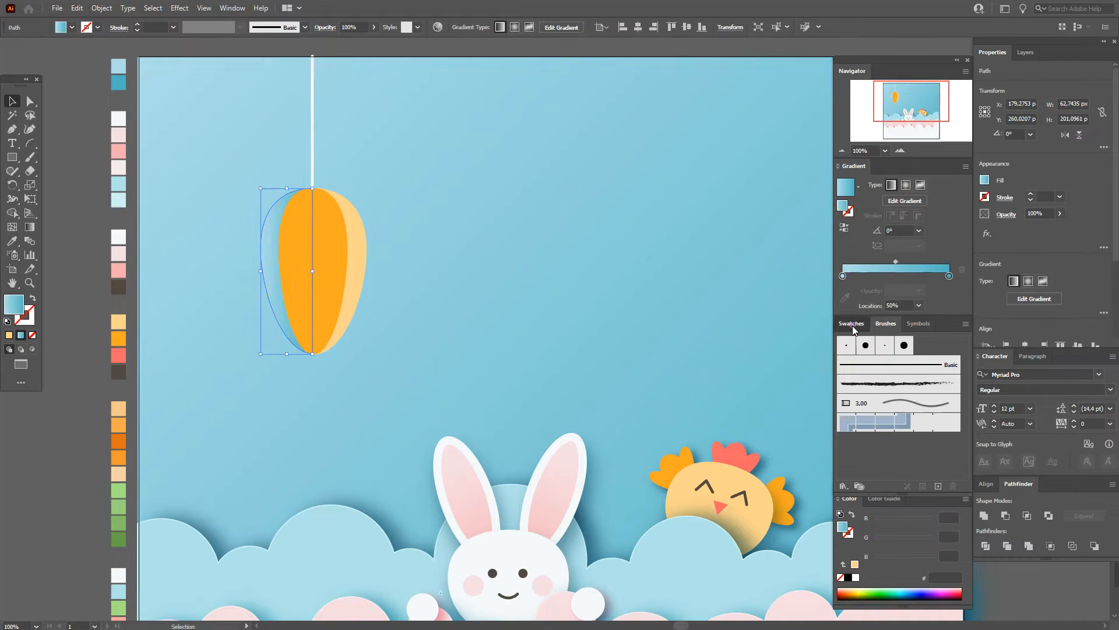
left_click(852, 324)
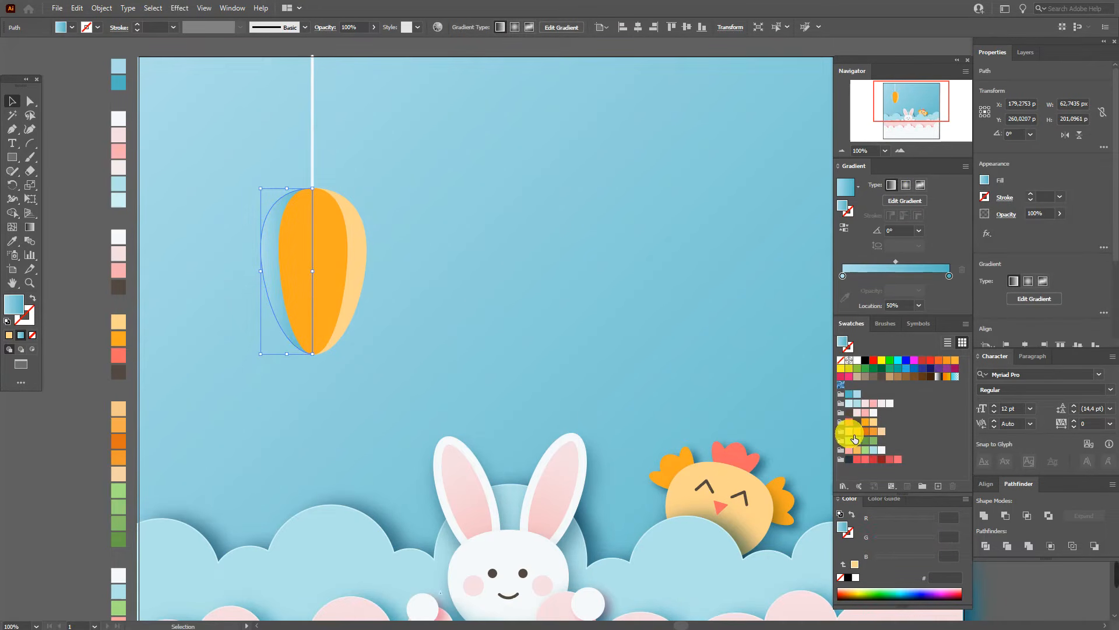
left_click_drag(853, 435, 842, 278)
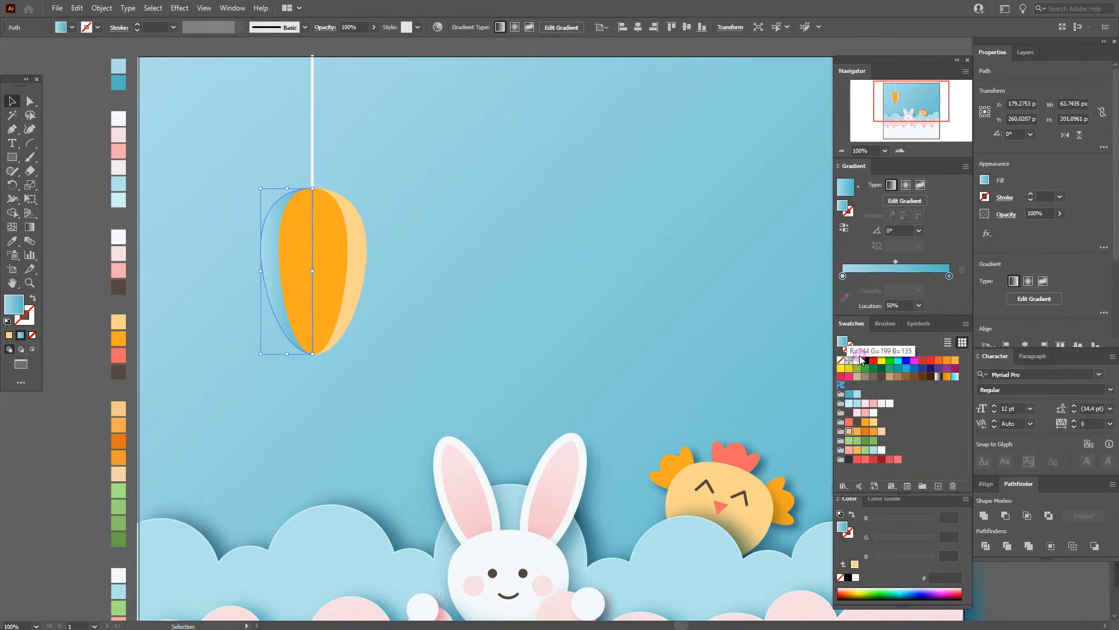
left_click_drag(857, 431, 911, 327)
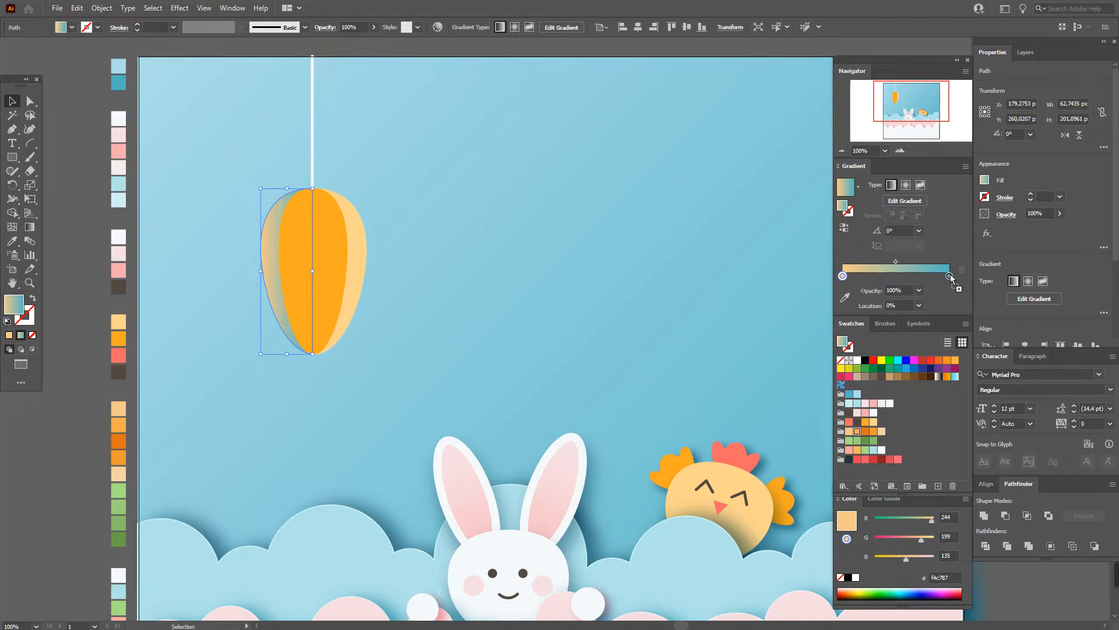
left_click_drag(951, 280, 952, 279)
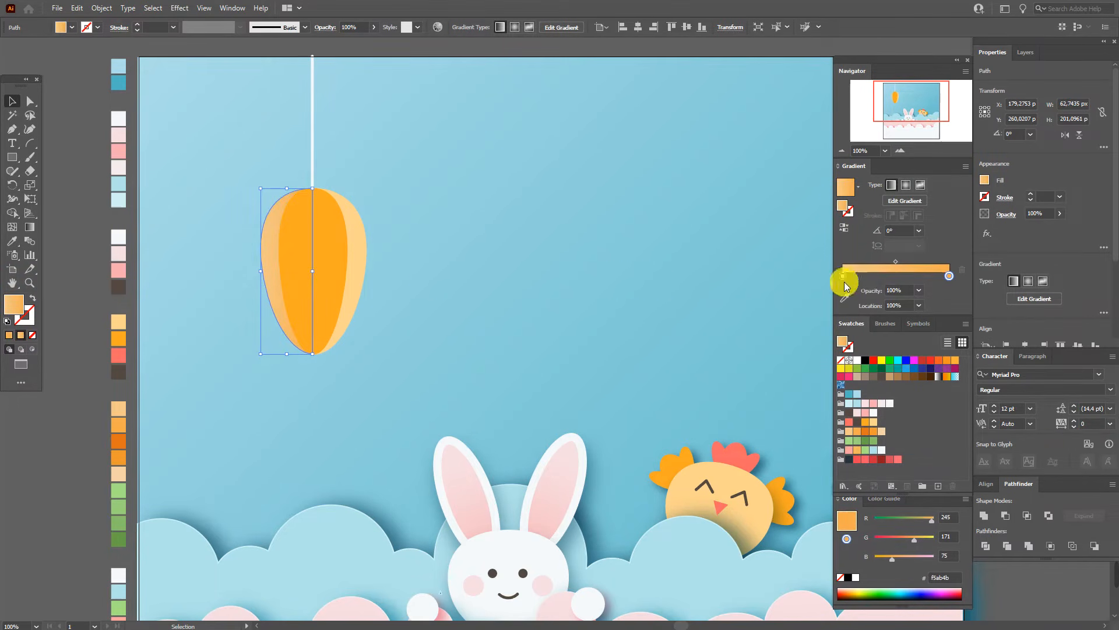
left_click_drag(894, 261, 875, 264)
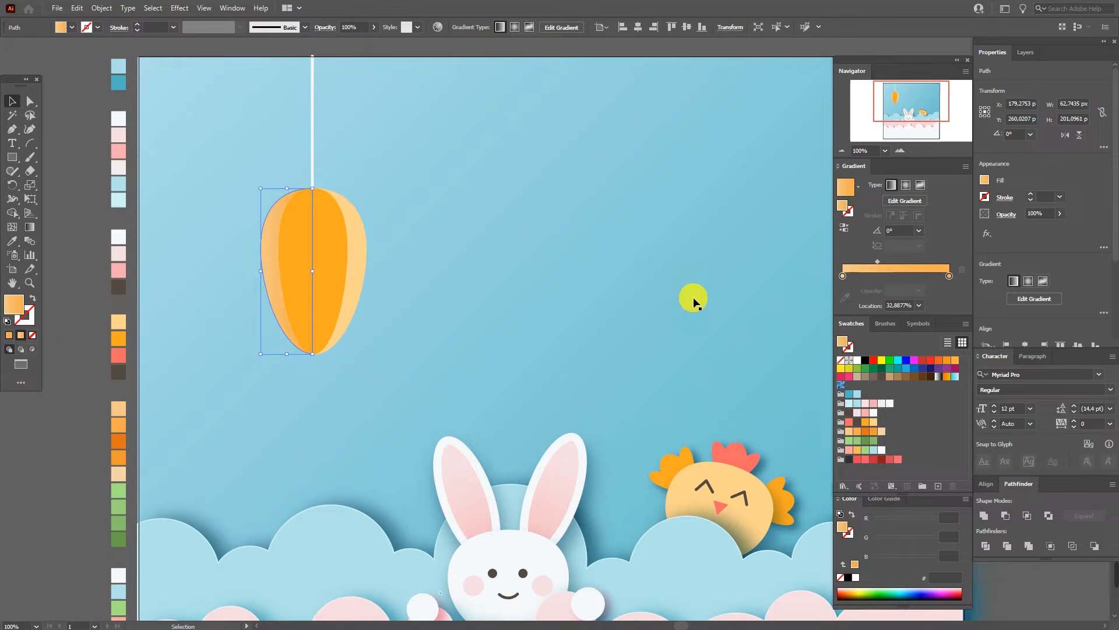
Fill the inner left half with a linear gradient from ef9830 to the darkest orange swatch, with the midpoint at about 56%
left_click(297, 240)
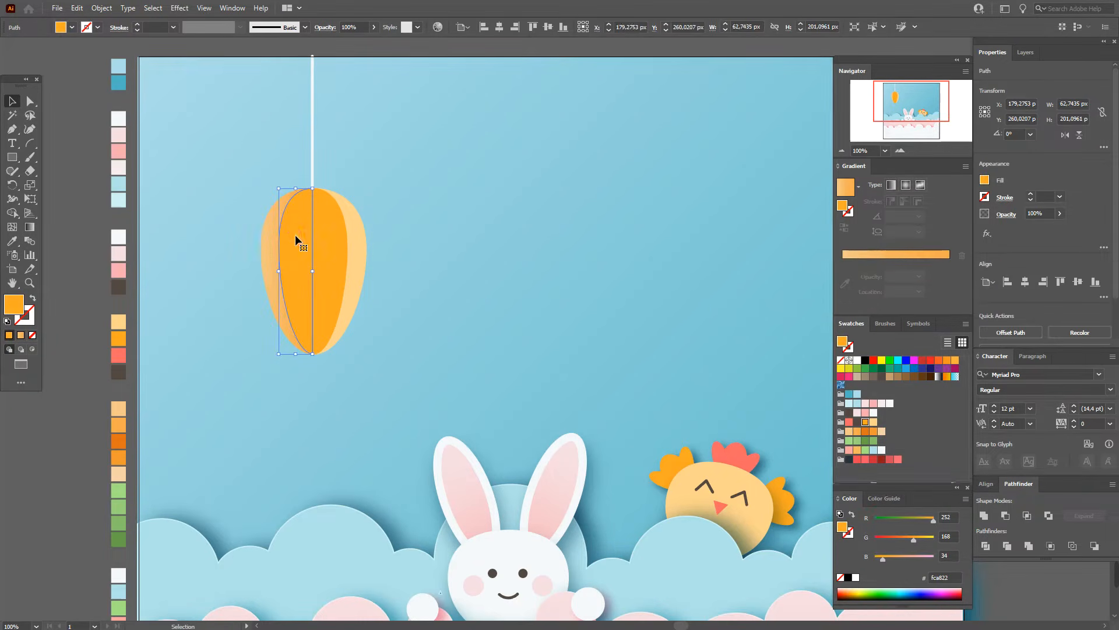
left_click(845, 188)
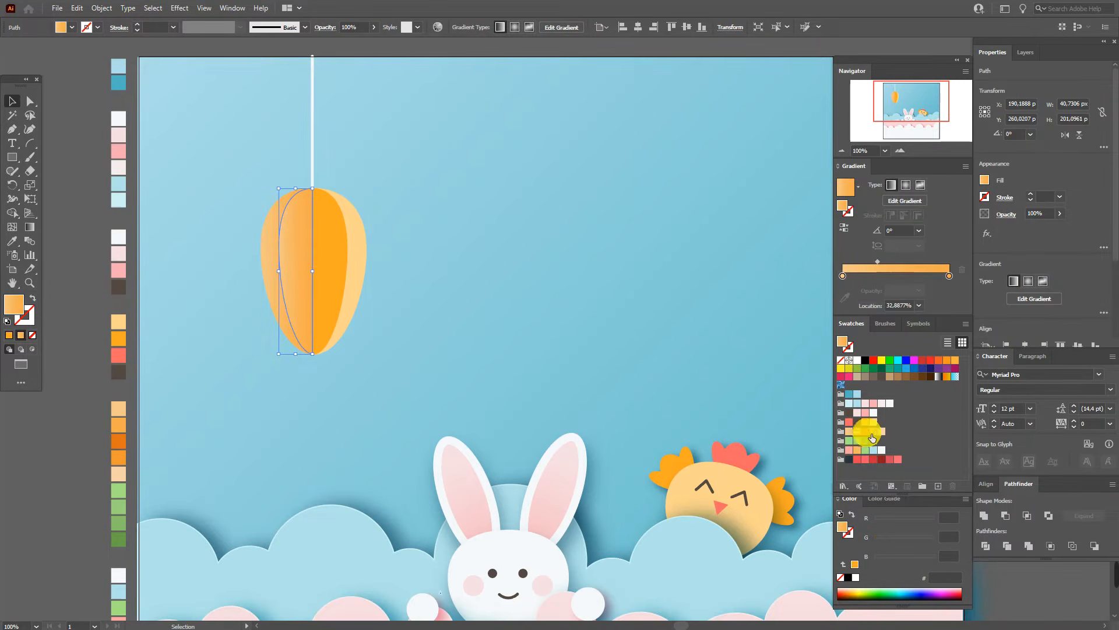
left_click_drag(866, 432, 945, 317)
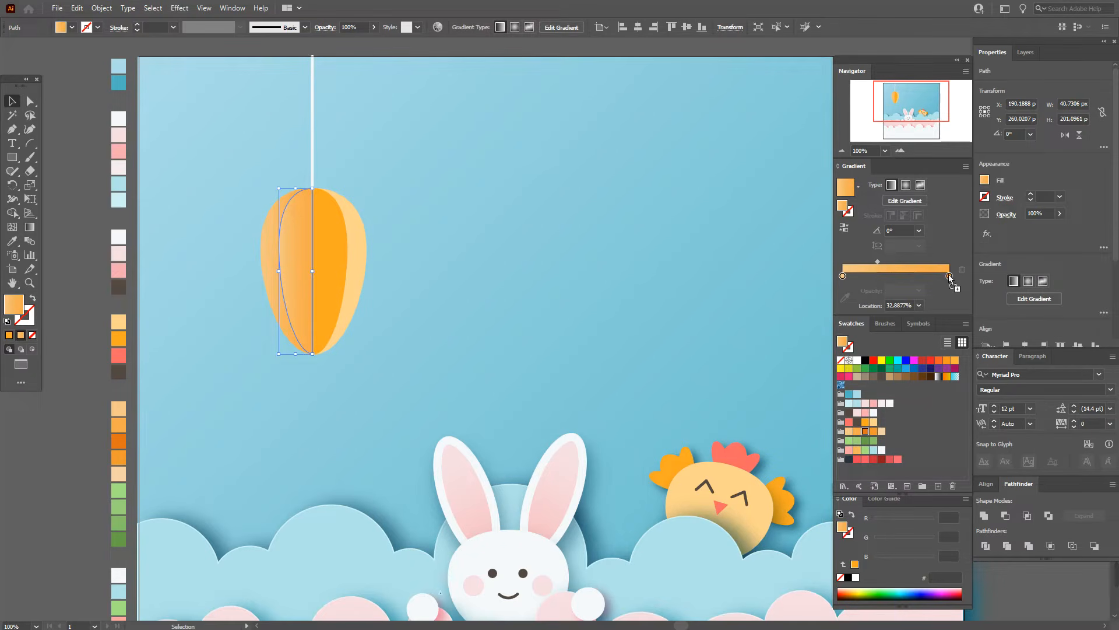
left_click_drag(950, 279, 949, 276)
left_click(878, 432)
left_click_drag(843, 277, 842, 278)
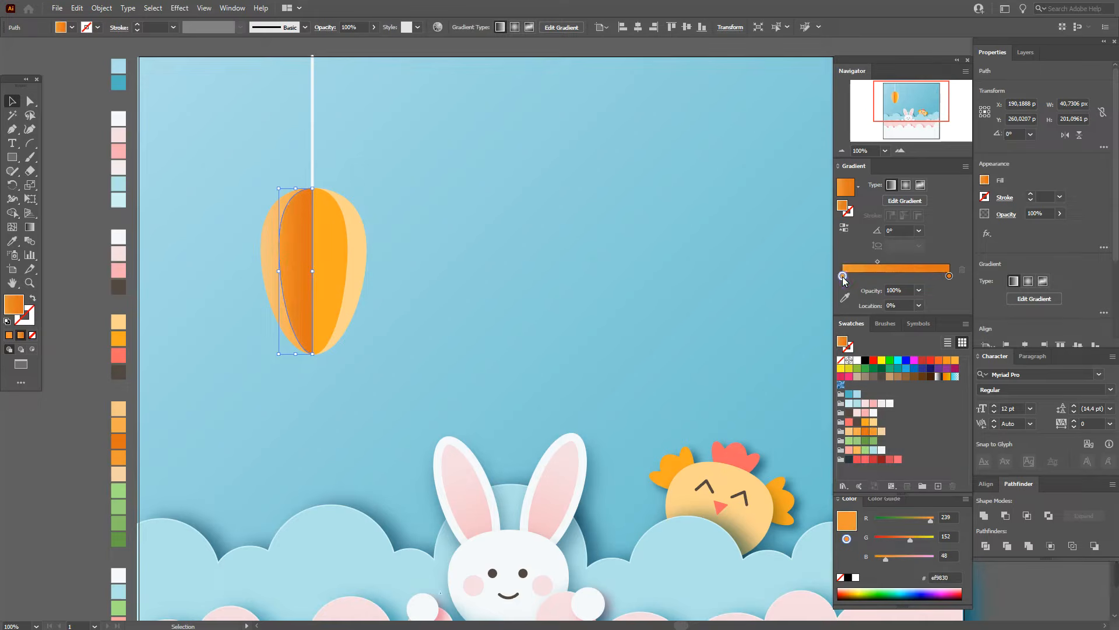
left_click_drag(879, 261, 903, 264)
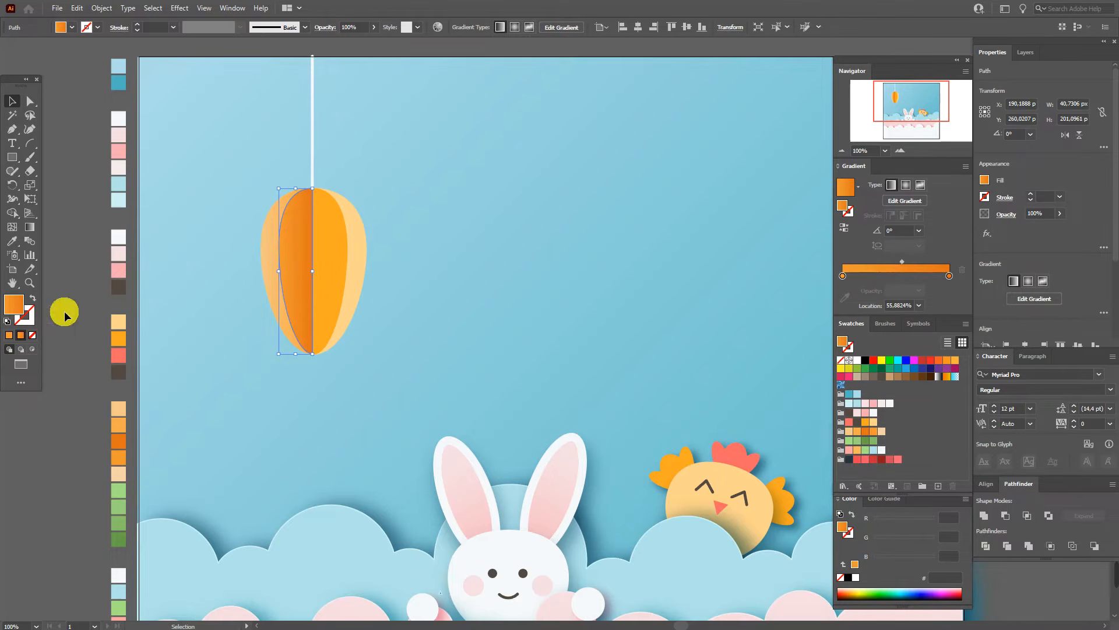
Give the inner left half a 1 pt f4c787 stroke and delete its straight edge along the egg's centre line
left_click(28, 316)
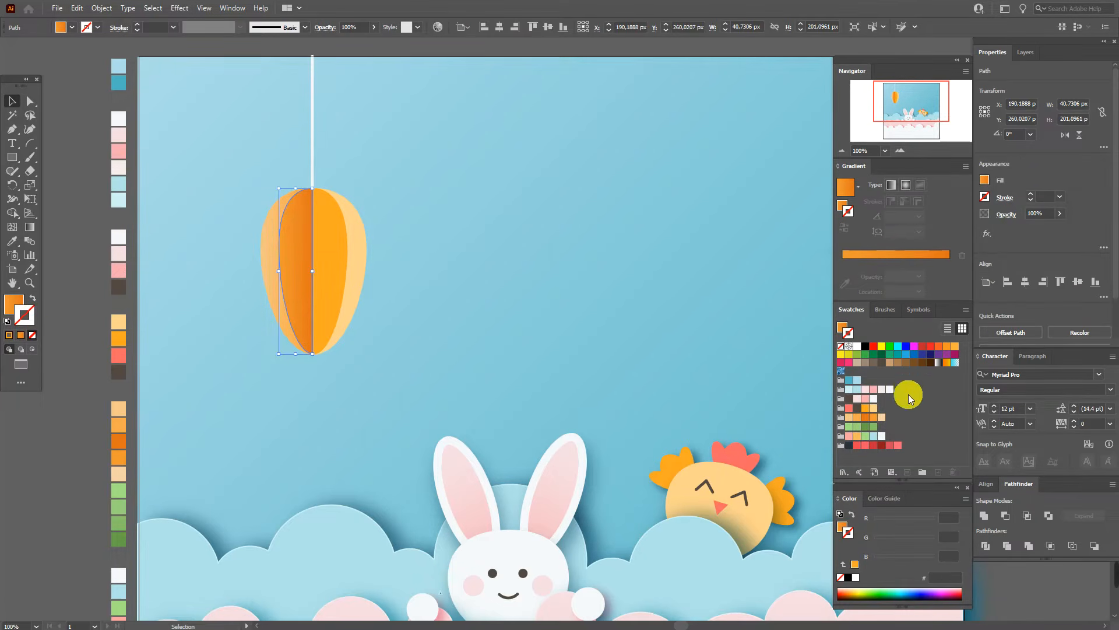
left_click(850, 417)
left_click(76, 218)
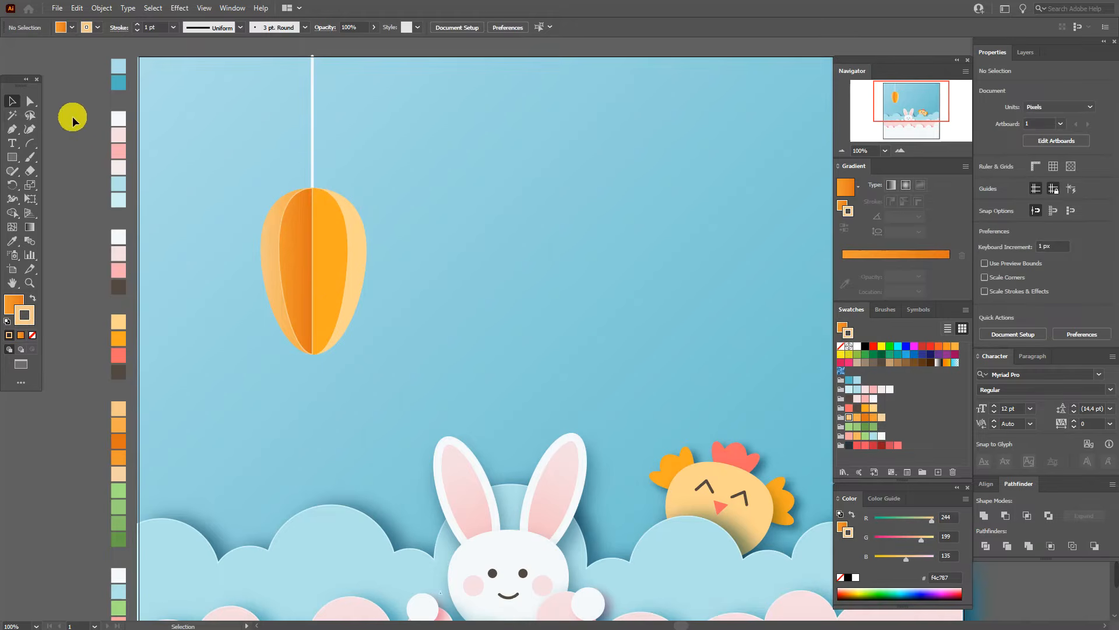
left_click(31, 101)
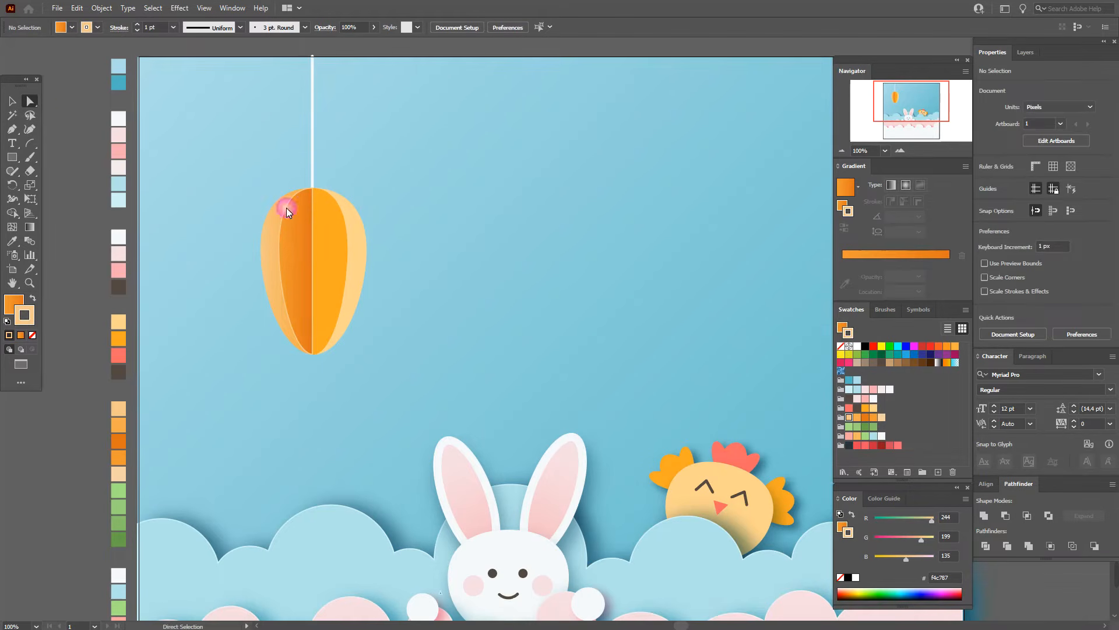
left_click(313, 239)
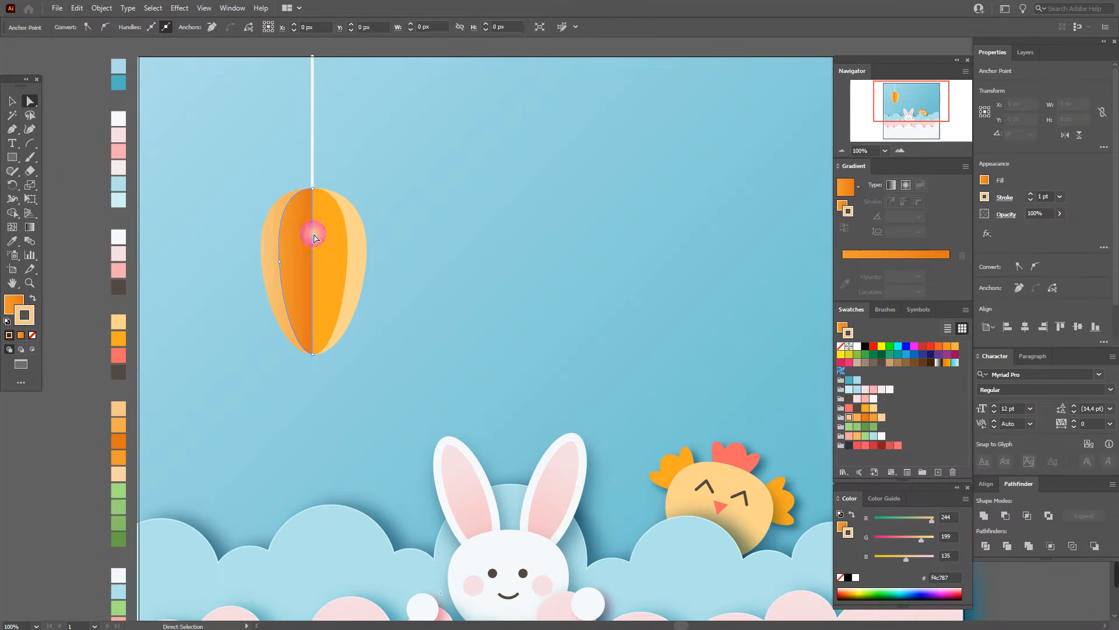
left_click(430, 282)
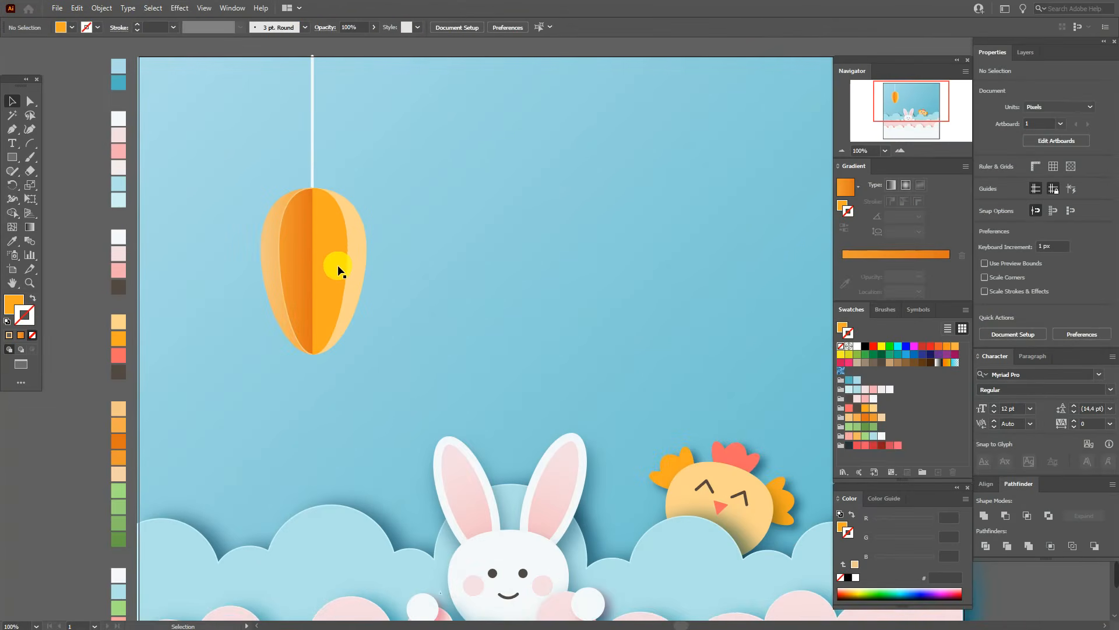
Fill the narrow inner egg shape with f4c787 and give it a 1 pt f4d0a4 stroke
left_click(337, 257)
left_click(337, 273)
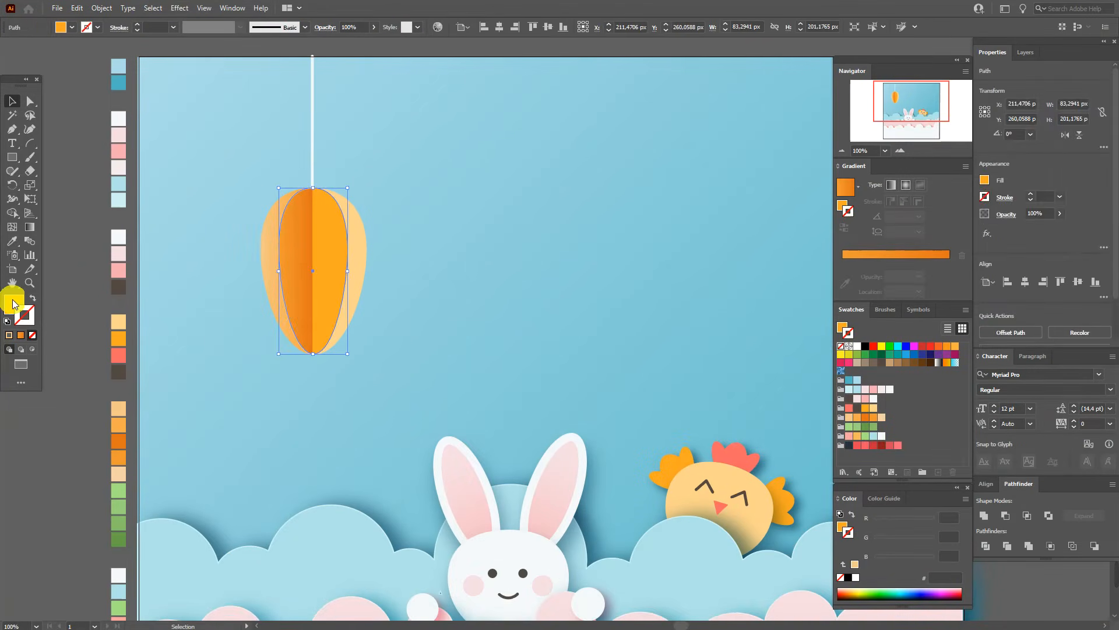
left_click(854, 418)
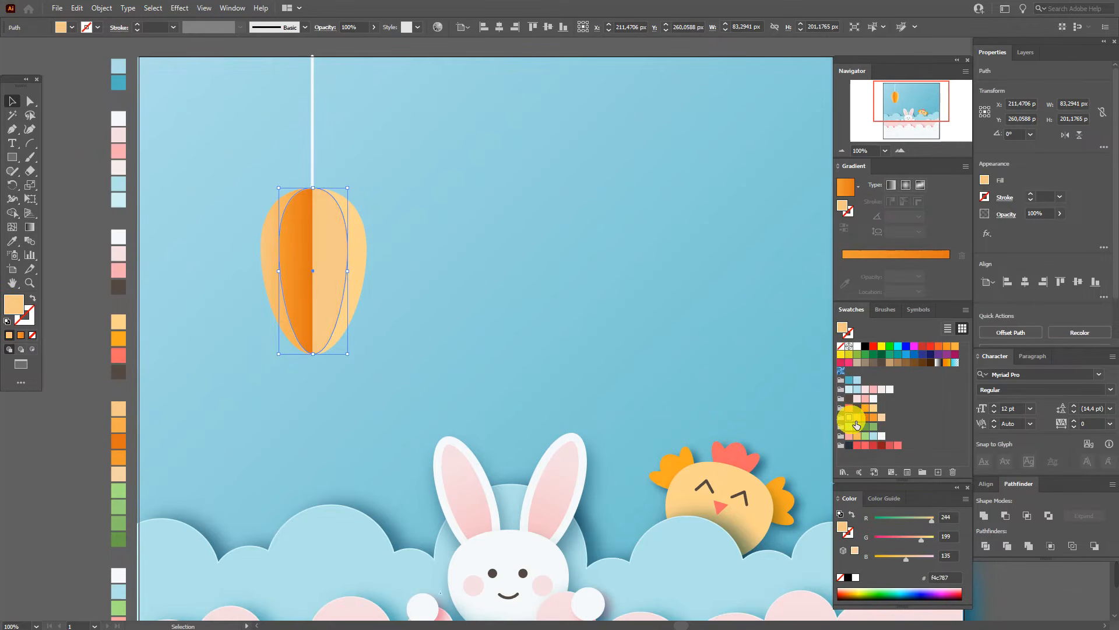
left_click(28, 319)
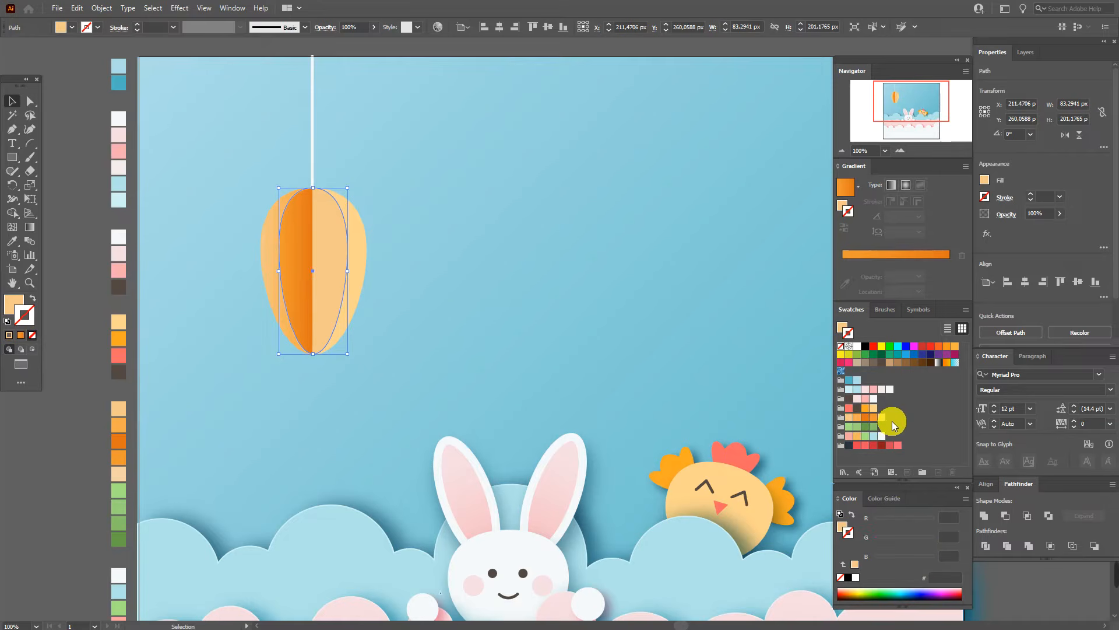
left_click(887, 421)
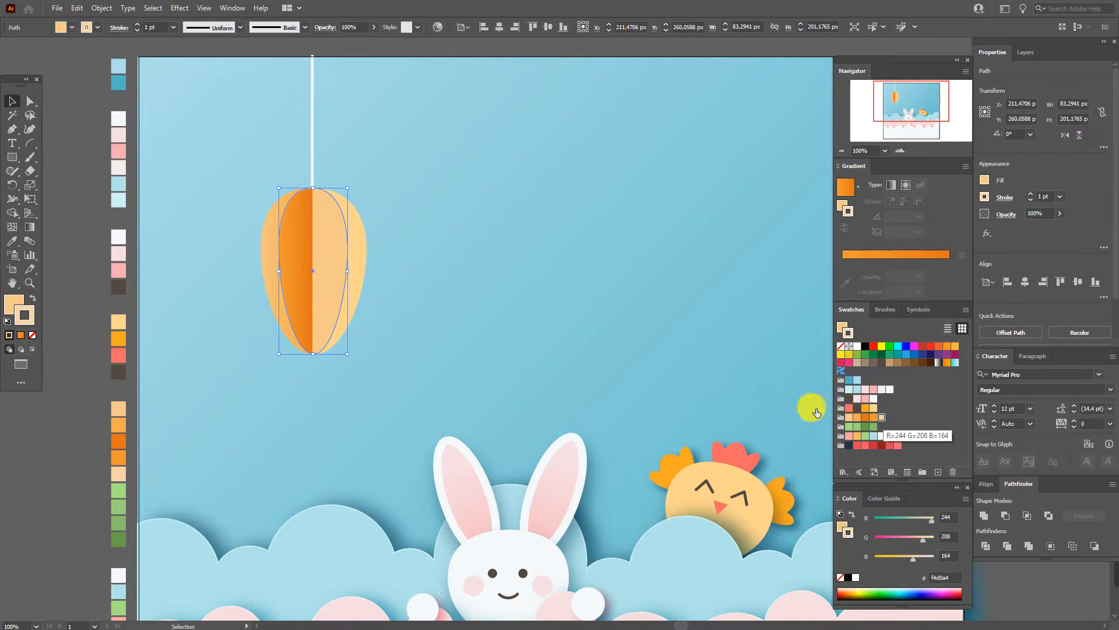
Fill the carrot's outer body shape with the orange gradient sampled from its inner left segment
left_click(89, 246)
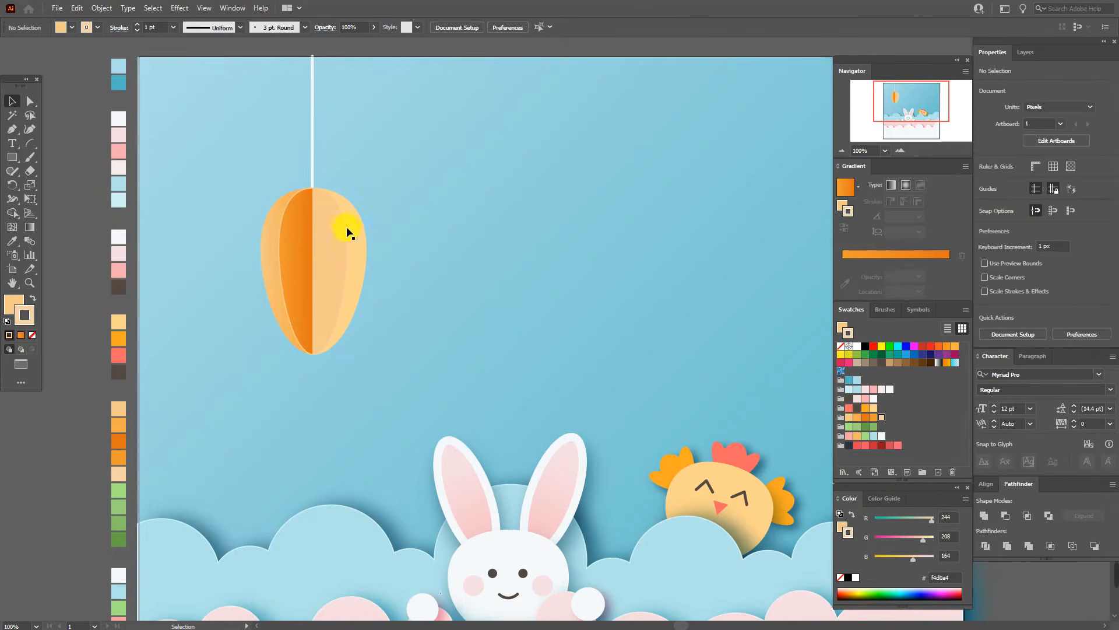
left_click(362, 230)
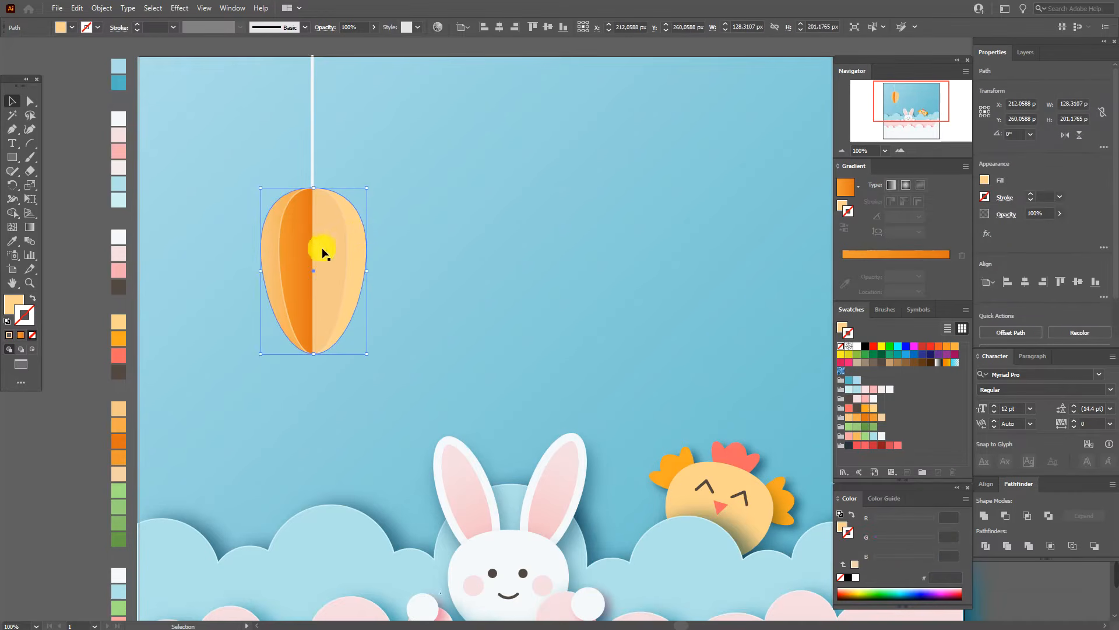
left_click(11, 244)
left_click(295, 276)
left_click(32, 337)
left_click(11, 301)
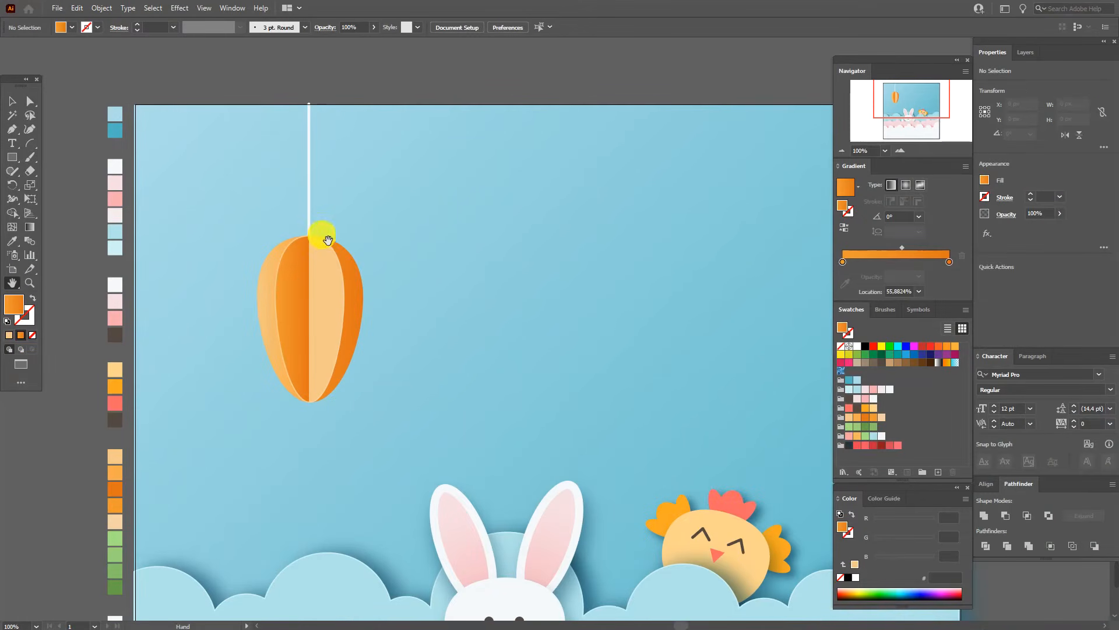
Draw a light green (#a4e182) upright ellipse about 44 by 114 px above the carrot body as the central leaf
left_click(11, 240)
left_click(115, 538)
left_click(13, 158)
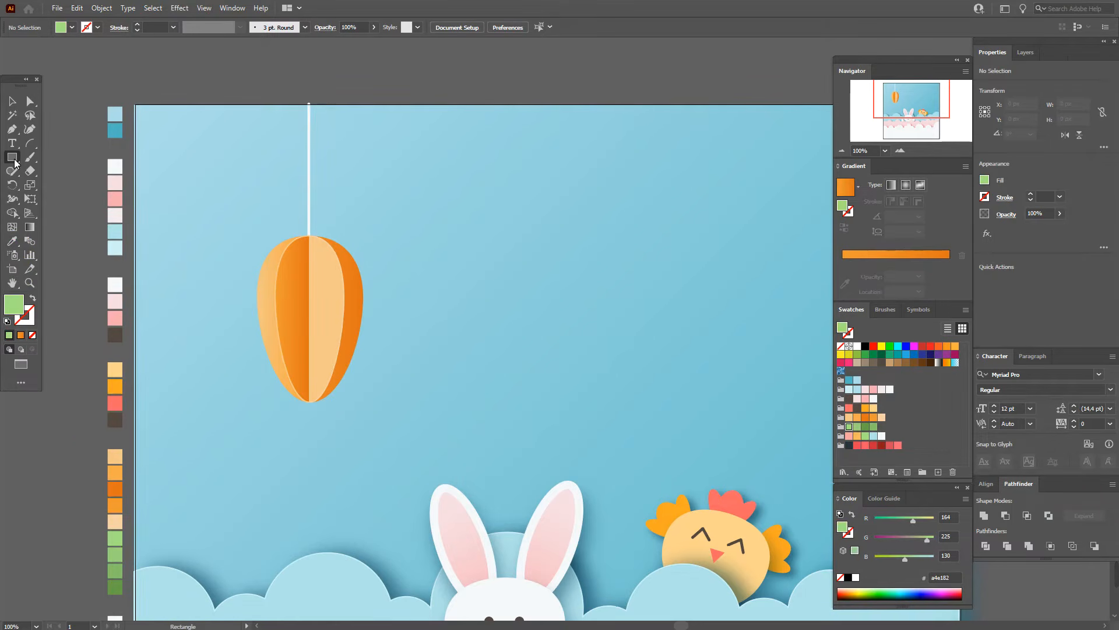
left_click(14, 160)
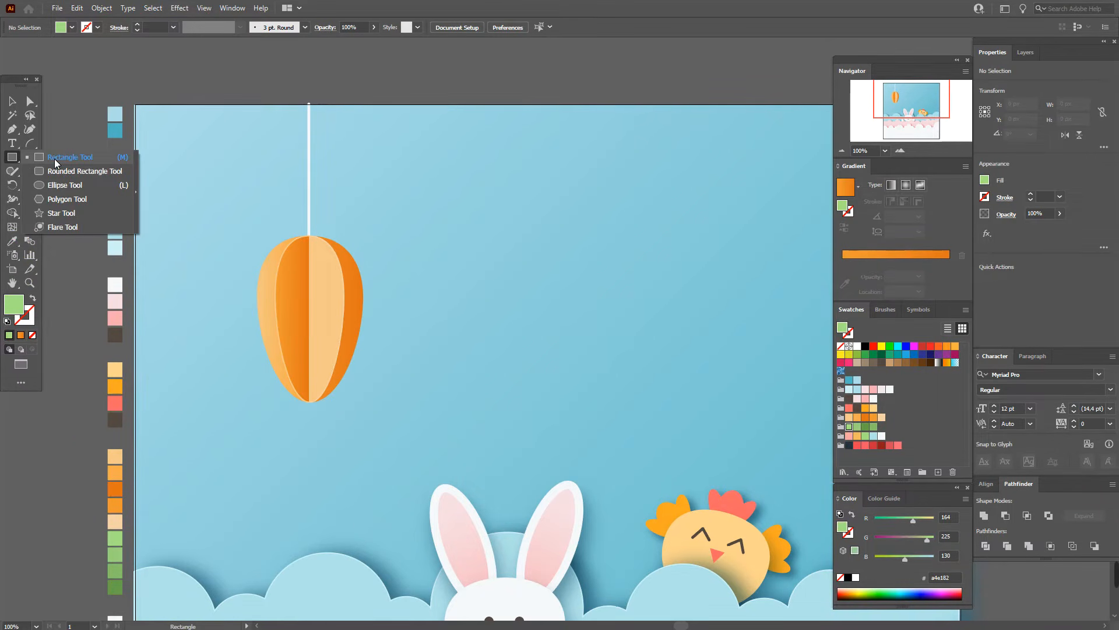
left_click(61, 184)
left_click_drag(306, 160, 339, 248)
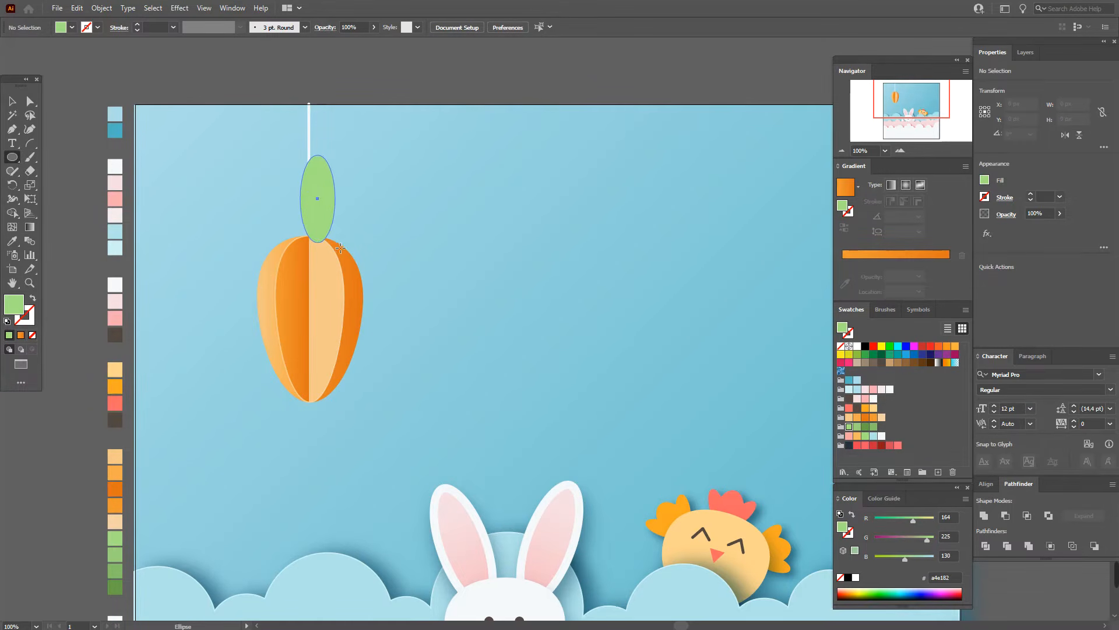
Add a smaller ellipse about 27 by 83 px left of the central leaf, tilt it about 17° and tuck it against that leaf
left_click_drag(276, 180, 299, 222)
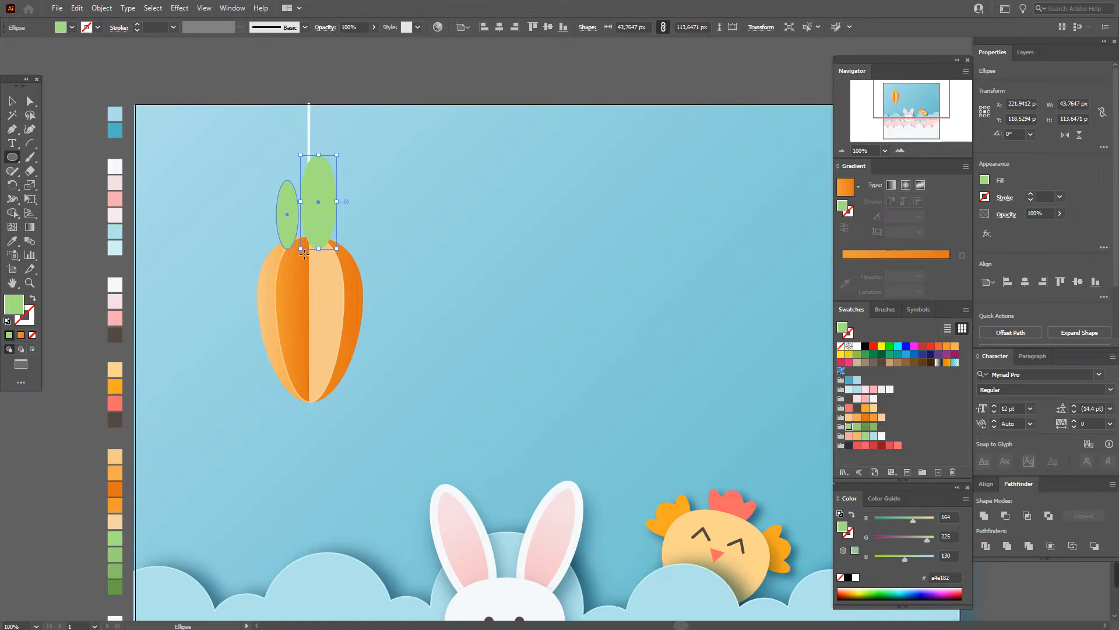
left_click(12, 101)
left_click(297, 251)
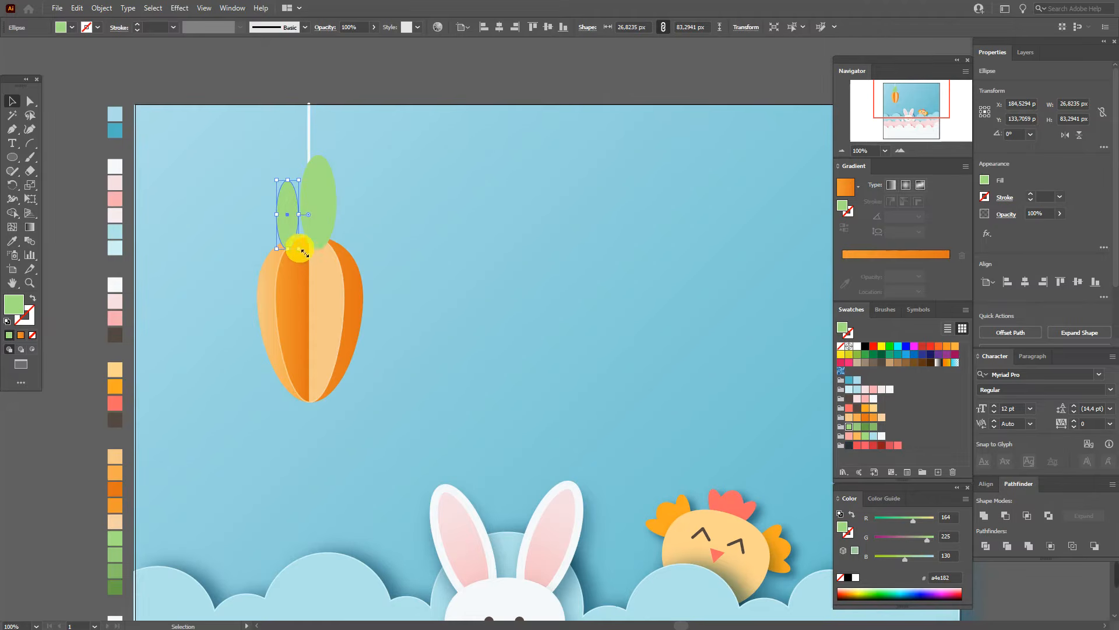
left_click_drag(306, 254, 296, 229)
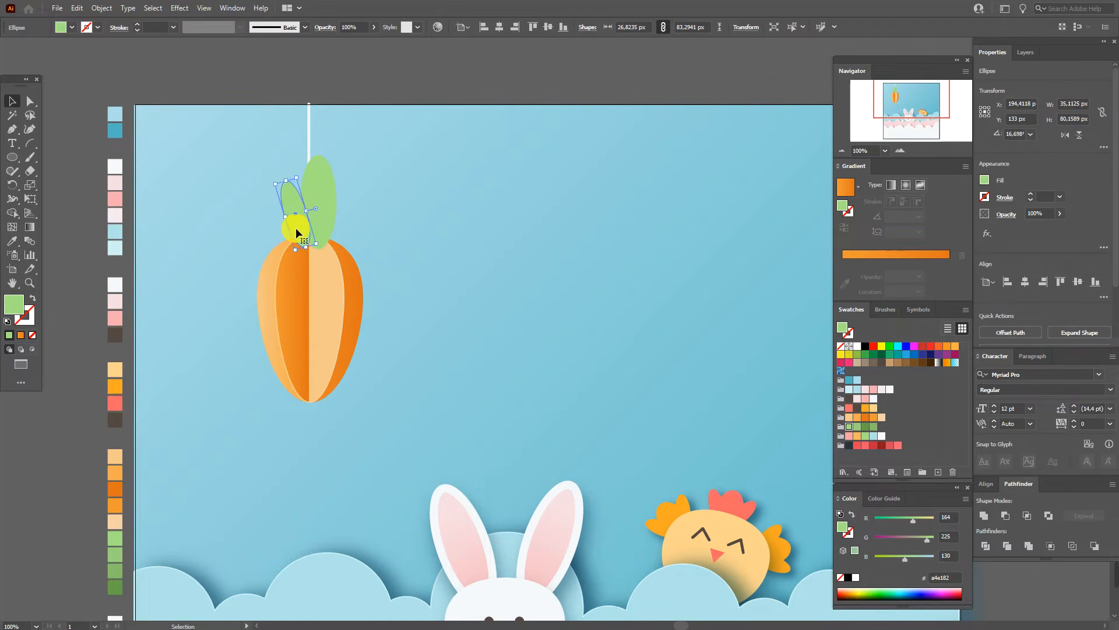
Reflect a copy of the small leaf across the vertical axis and place it on the right side of the central leaf
right_click(295, 227)
mouse_move(378, 427)
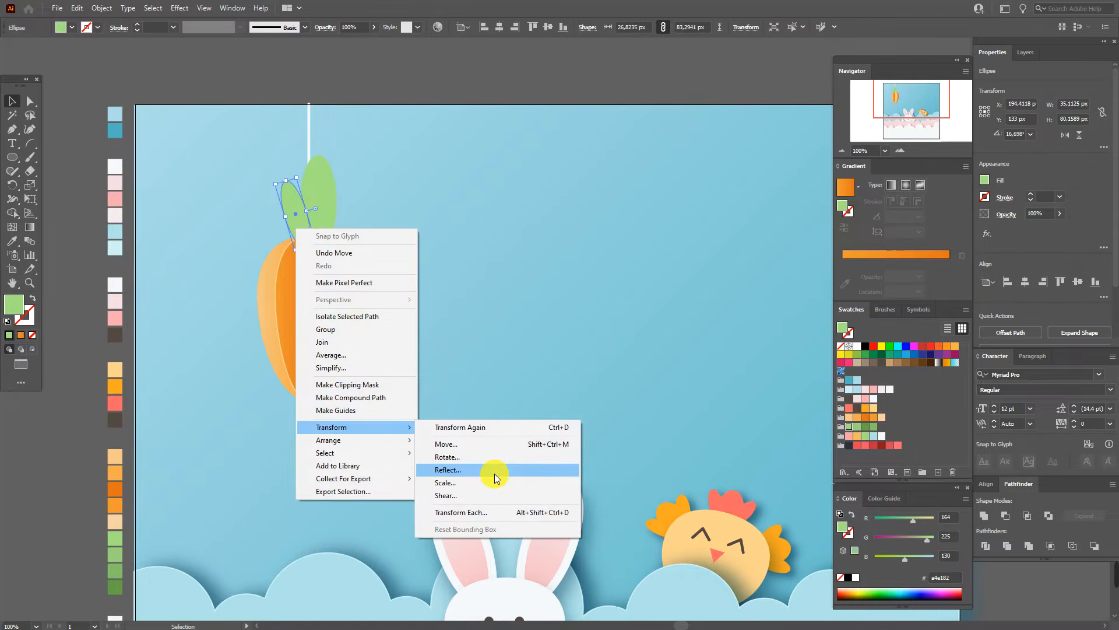
left_click(494, 474)
left_click(684, 239)
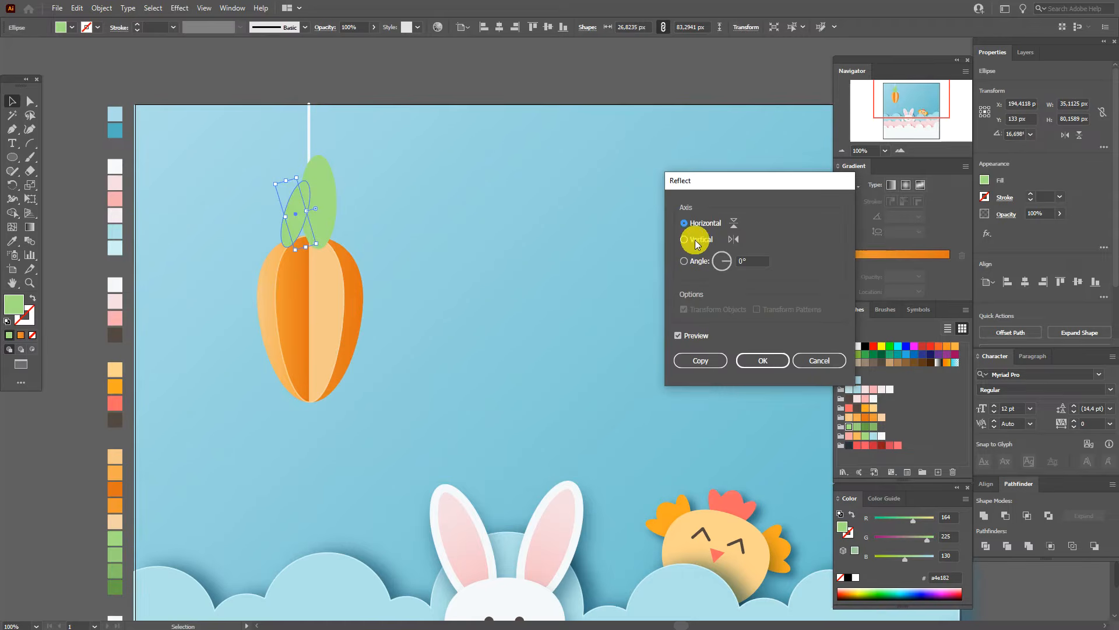
left_click(711, 361)
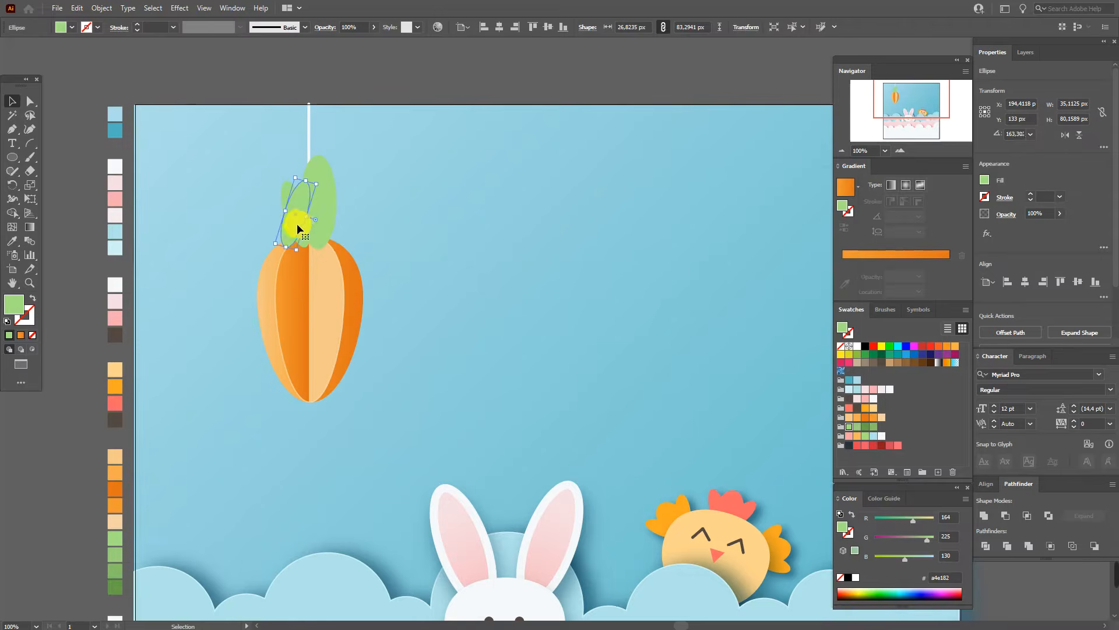
left_click_drag(343, 225, 343, 225)
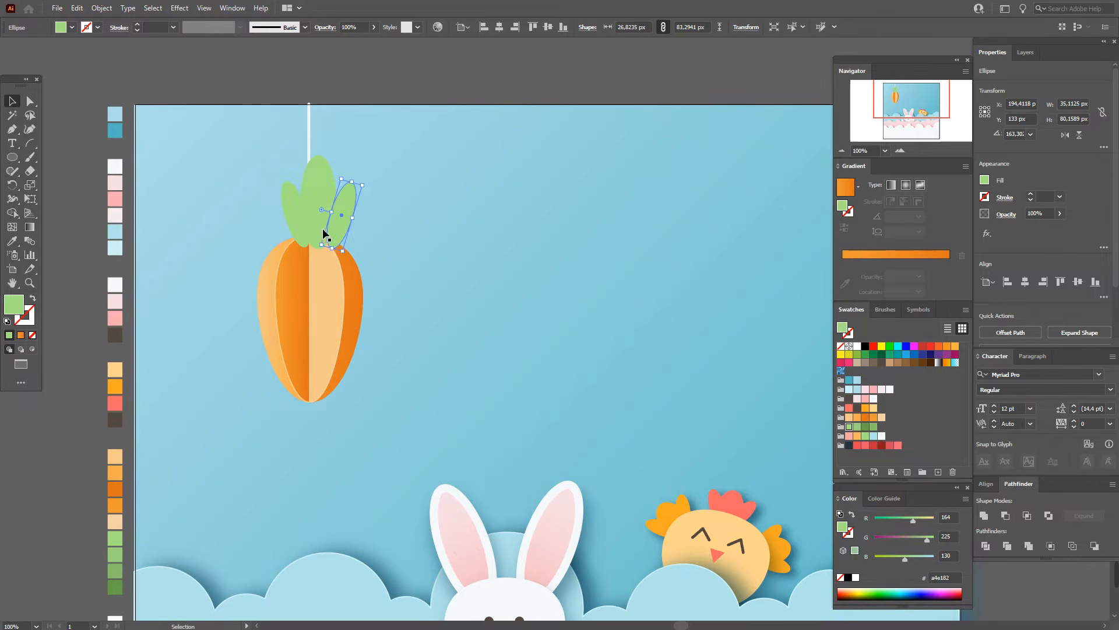
Recolor all three leaves with the dark green swatch (#69a04b)
left_click(293, 210, "shift")
left_click(321, 198, "shift")
left_click(17, 245)
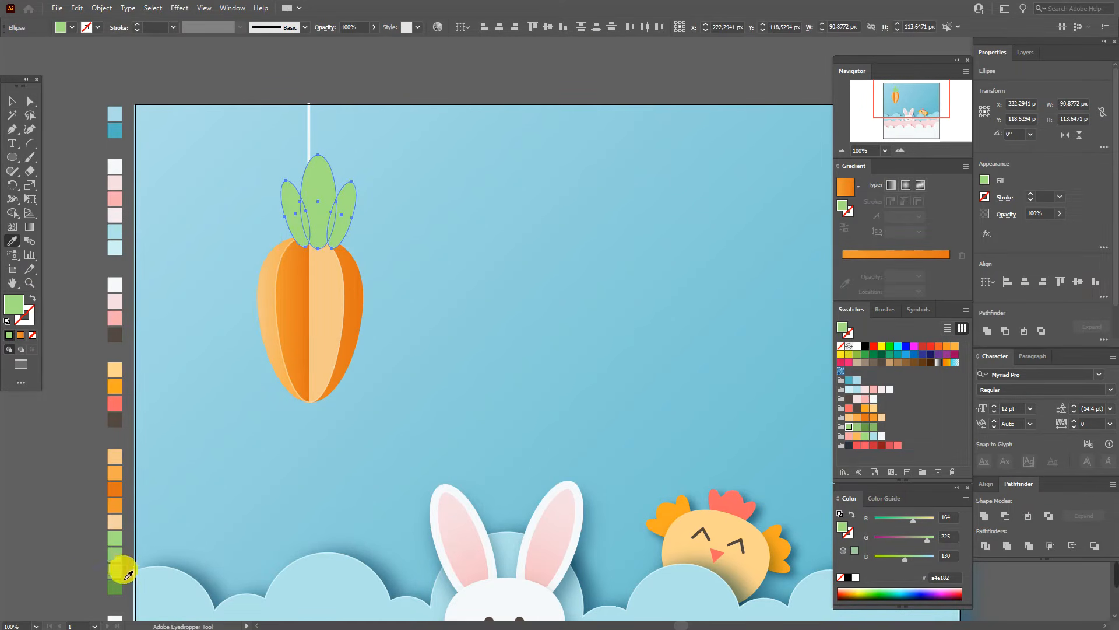
left_click(115, 582)
left_click(11, 101)
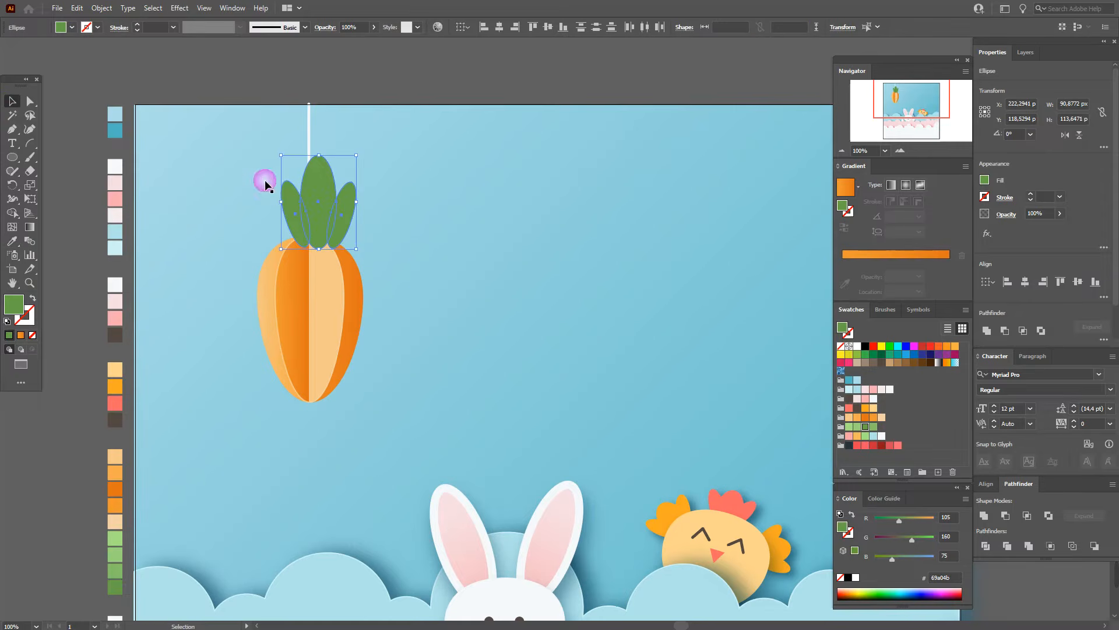
Move the three leaves together so they are centred on the string above the carrot
left_click_drag(324, 199, 315, 200)
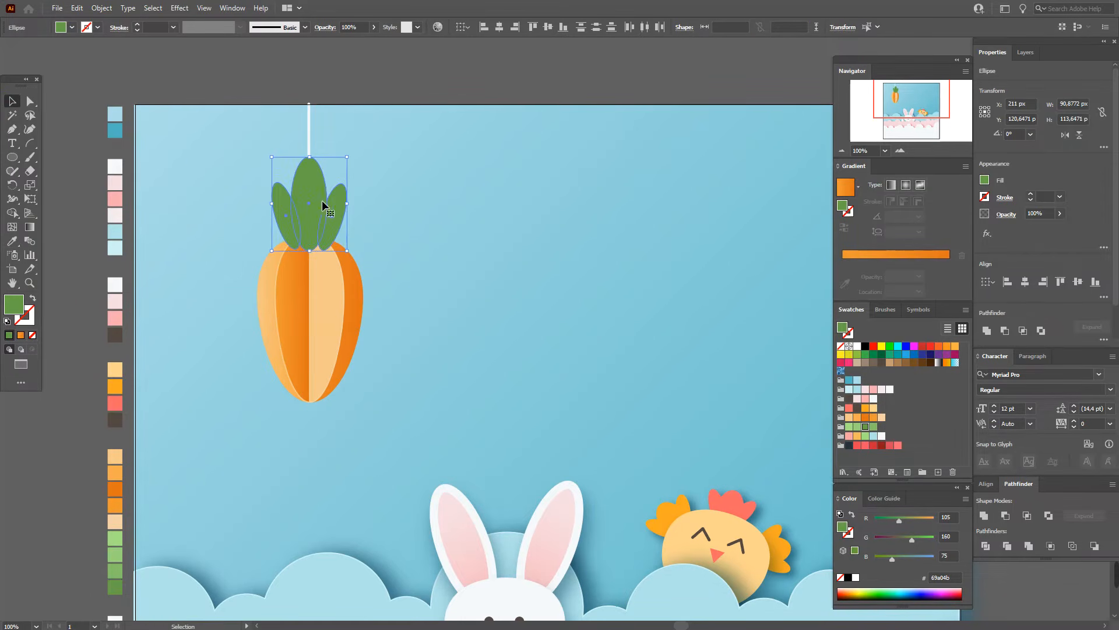
left_click(984, 484)
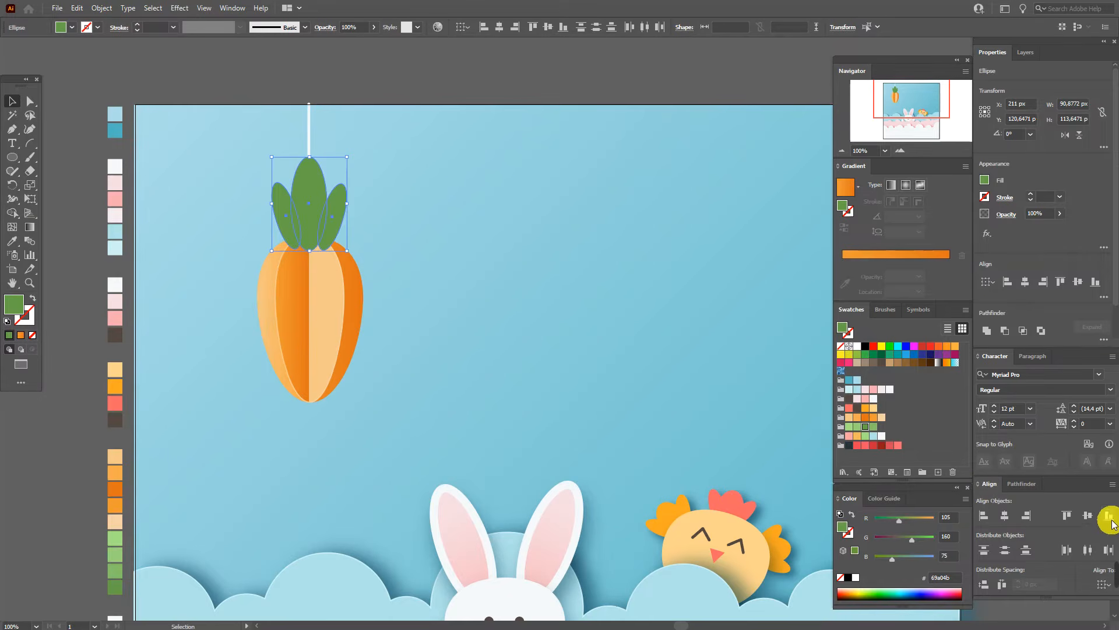
left_click(419, 93)
Rotate the left leaf outward to 30° and tilt the right leaf outward, with both bases at the central leaf's bottom
left_click(291, 228)
left_click_drag(308, 249, 318, 243)
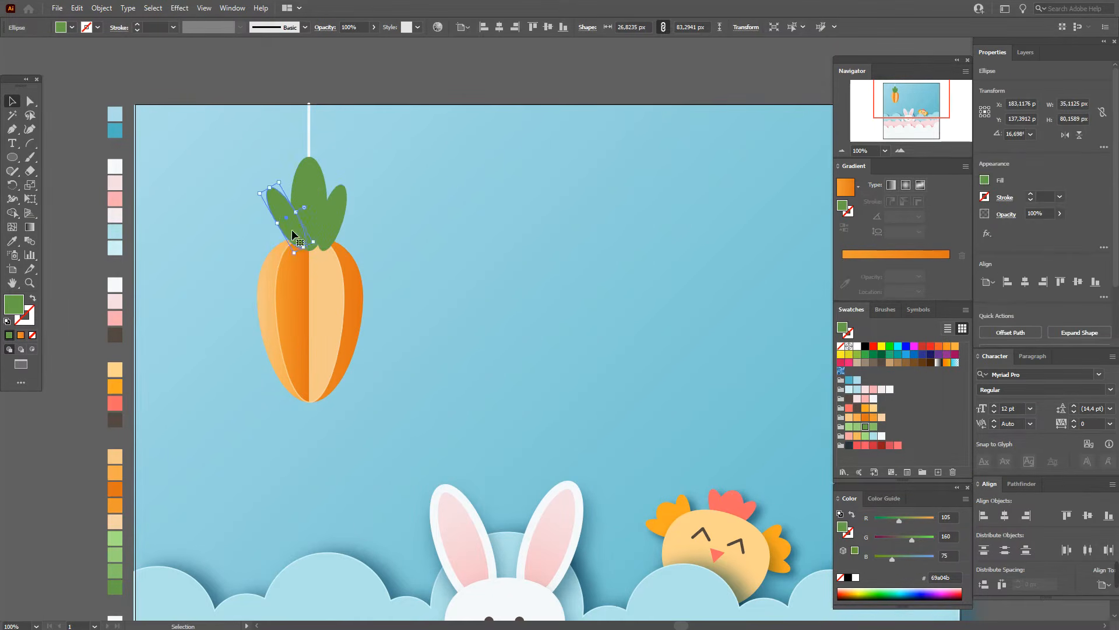
left_click(336, 220)
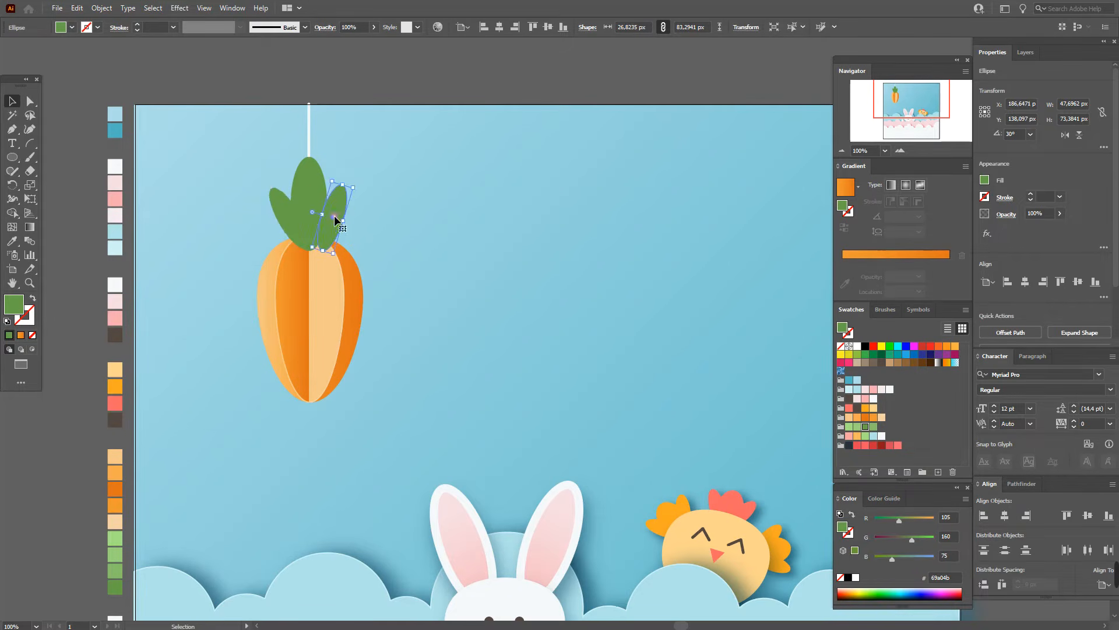
left_click_drag(354, 226, 326, 220)
left_click(400, 90)
Fine-tune the right leaf's rotation and position so it mirrors the left leaf
left_click(342, 215)
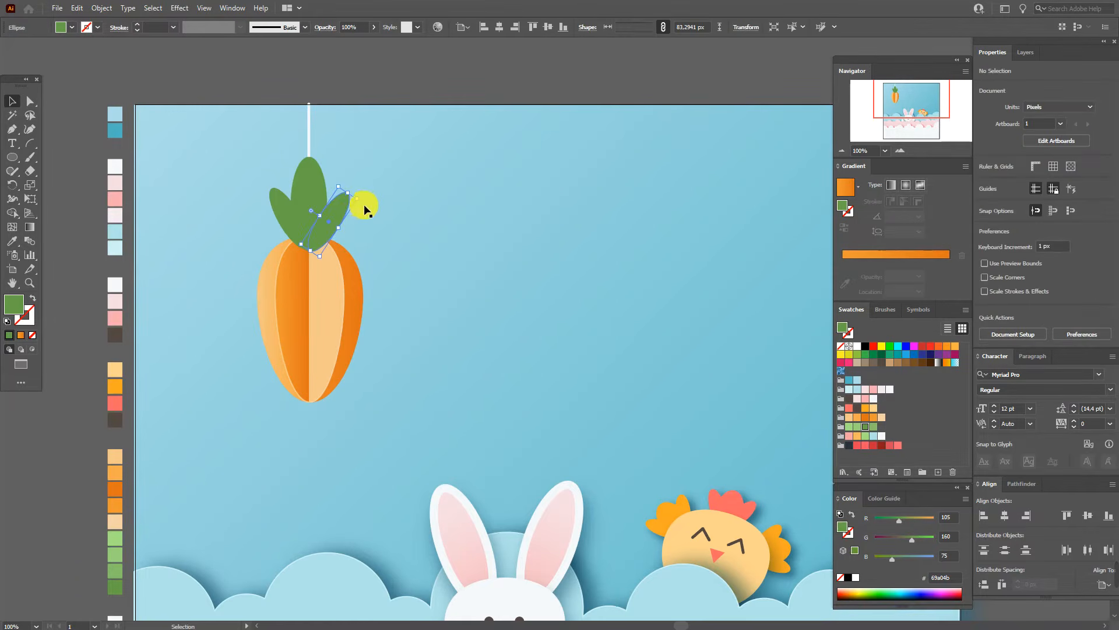
left_click_drag(360, 201, 363, 194)
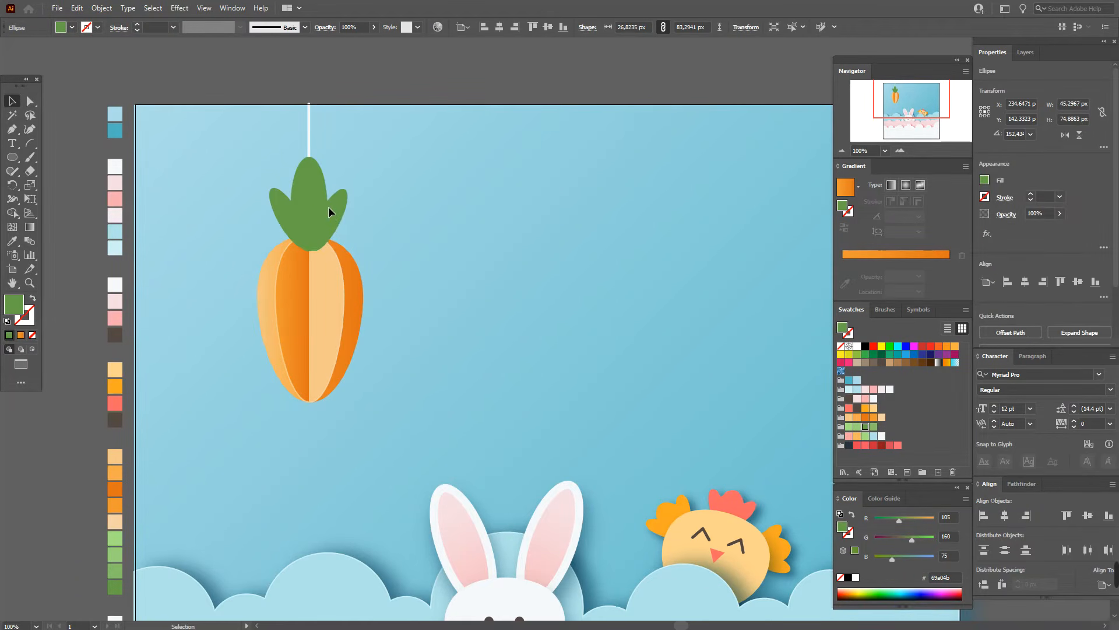
left_click_drag(329, 207, 329, 208)
left_click(370, 85)
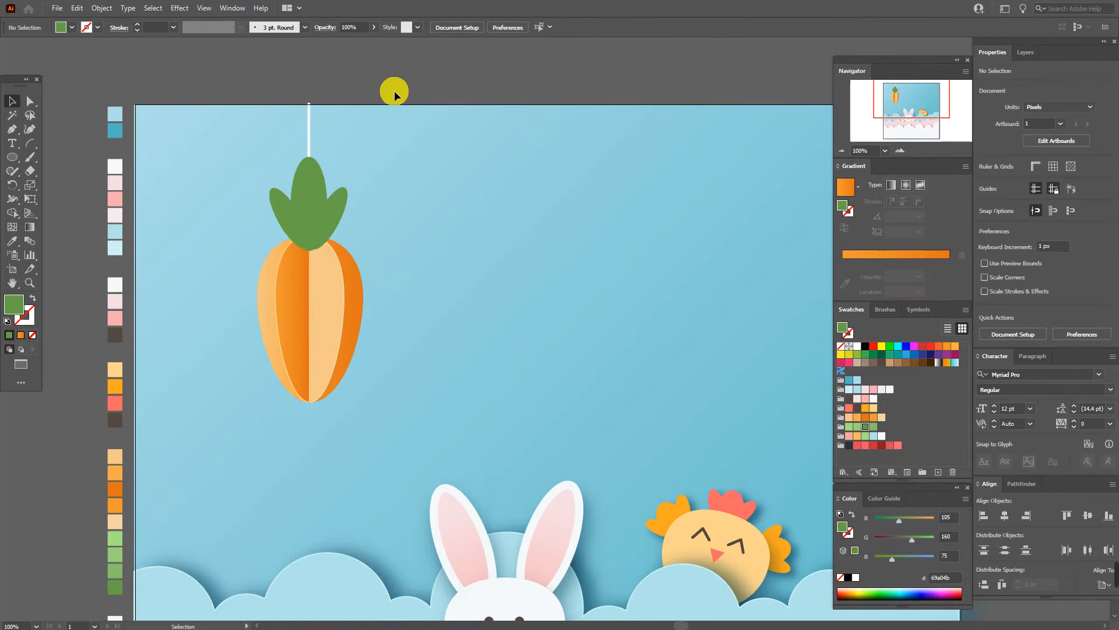
Unite the three leaves into a single shape
left_click(276, 204)
left_click(324, 193, "shift")
left_click(344, 208, "shift")
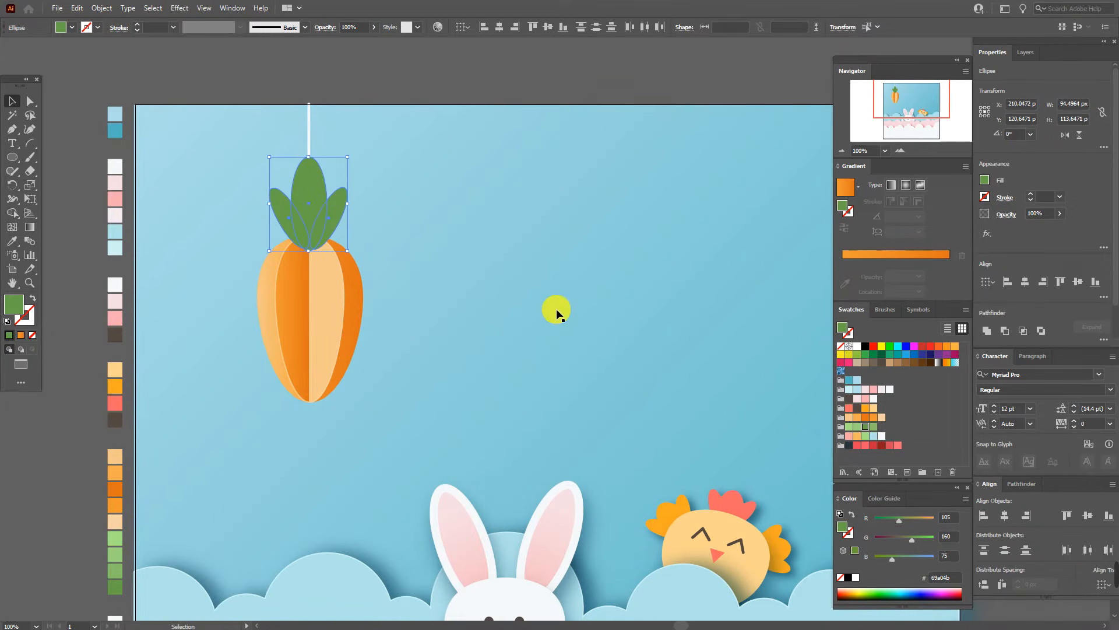
left_click(1019, 483)
left_click(984, 515)
left_click(382, 87)
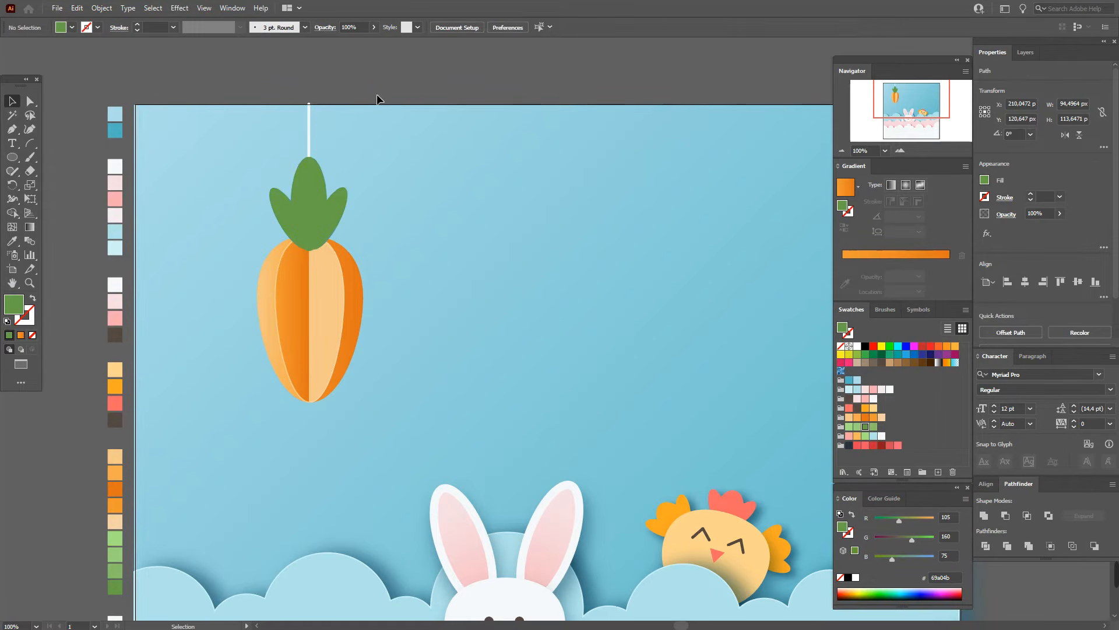
Draw a rectangle about 66 by 157 px covering the left half of the leaf shape up to the string
left_click(14, 159)
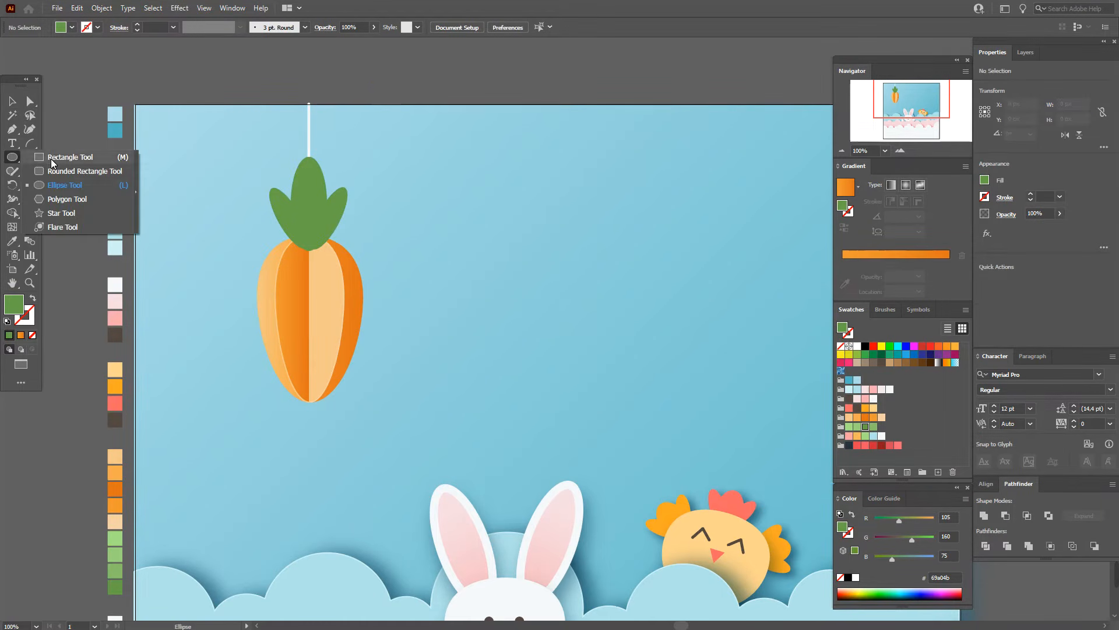
left_click(70, 157)
left_click_drag(253, 145, 313, 278)
Paste a copy of the leaf shape in front and intersect it with the rectangle to get a left half
left_click(11, 101)
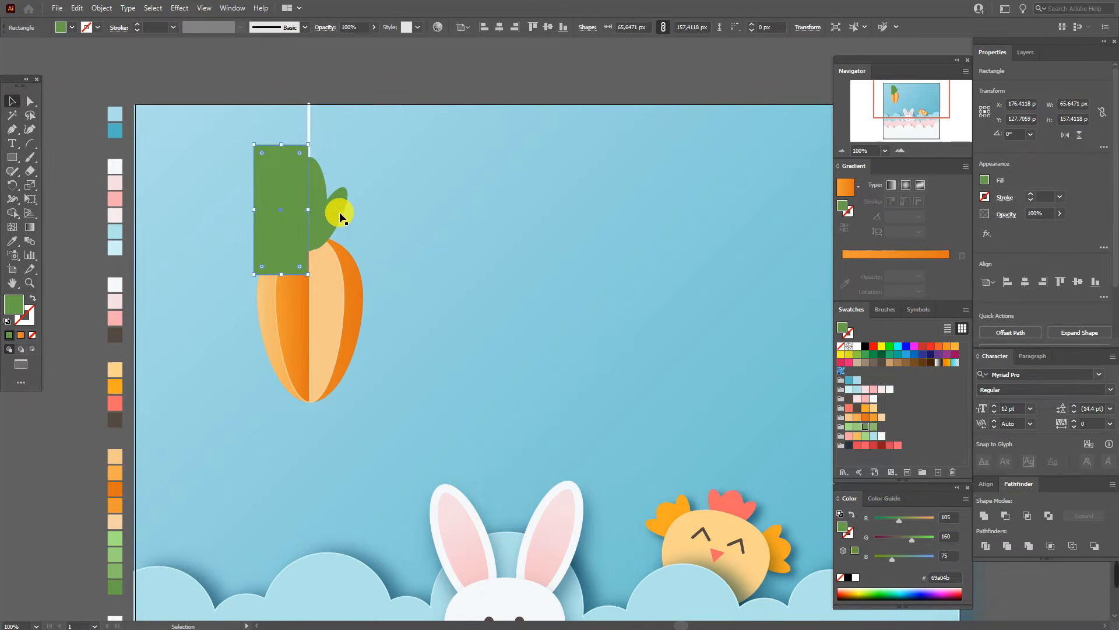
key("ctrl+c")
key("ctrl+f")
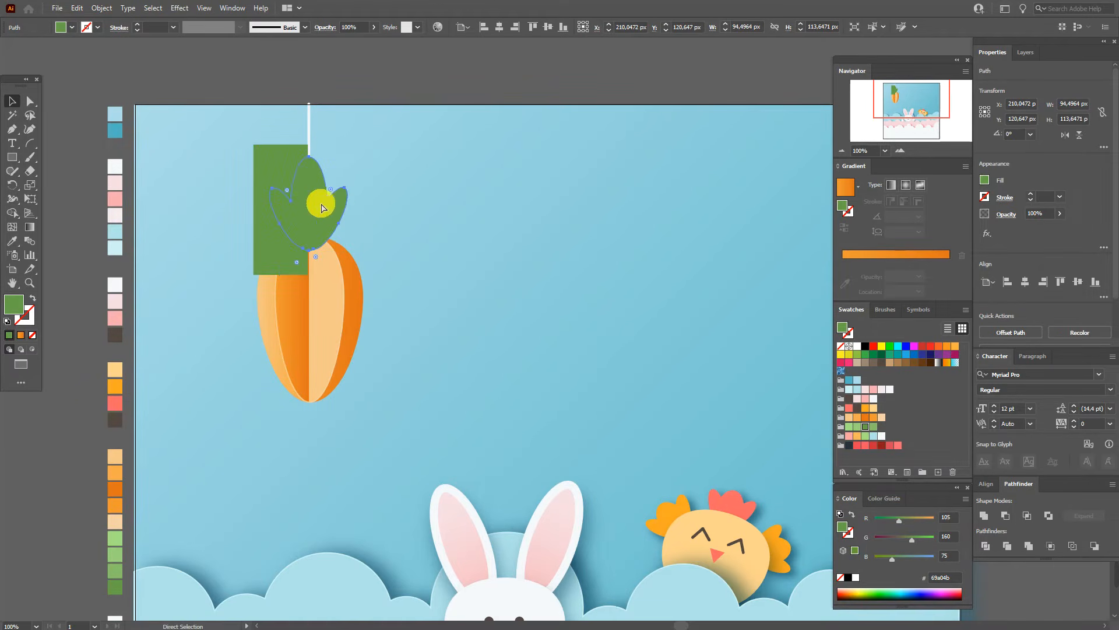
left_click(288, 154, "shift")
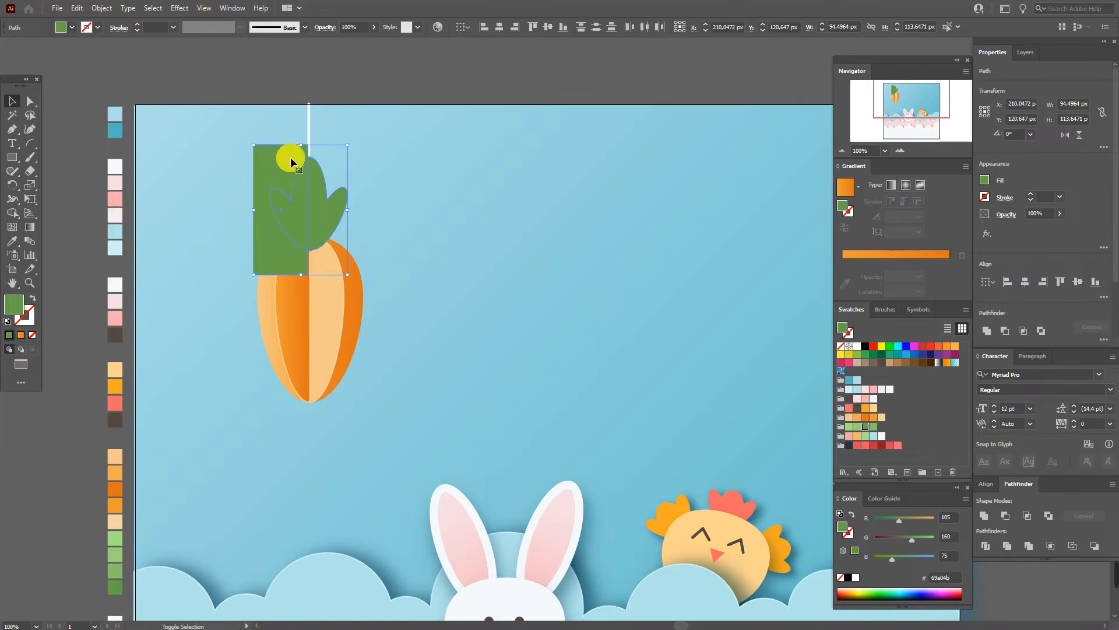
left_click(1027, 516)
left_click(430, 82)
Recolor the front leaf shapes light green (#a4e182) and narrow them from both sides to about 66 px wide
left_click(327, 208)
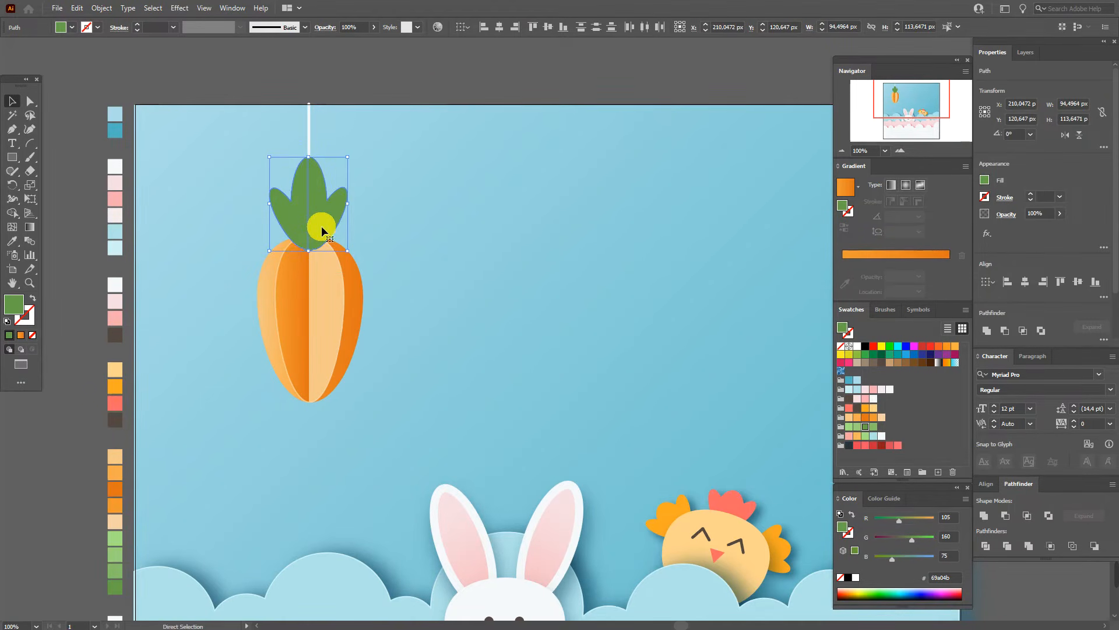
left_click(13, 244)
left_click(115, 537)
left_click(10, 104)
left_click_drag(272, 210, 284, 209)
left_click_drag(355, 211, 337, 213)
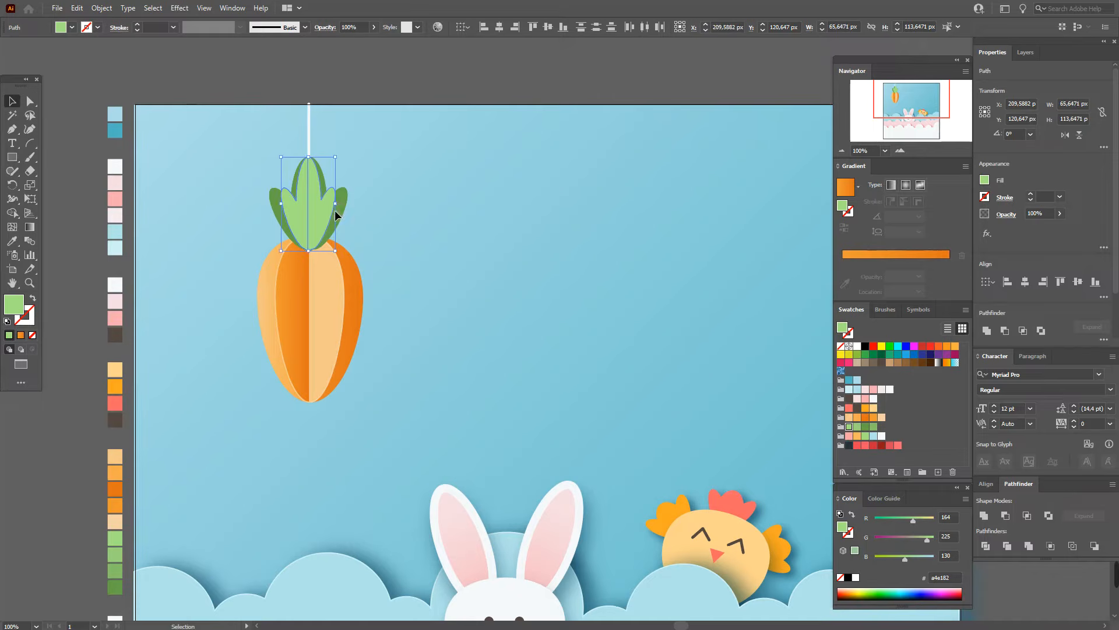
Move the carrot down to the end of the string, and shift the carrot and string slightly right
left_click_drag(270, 78, 348, 132)
left_click_drag(309, 221, 307, 290)
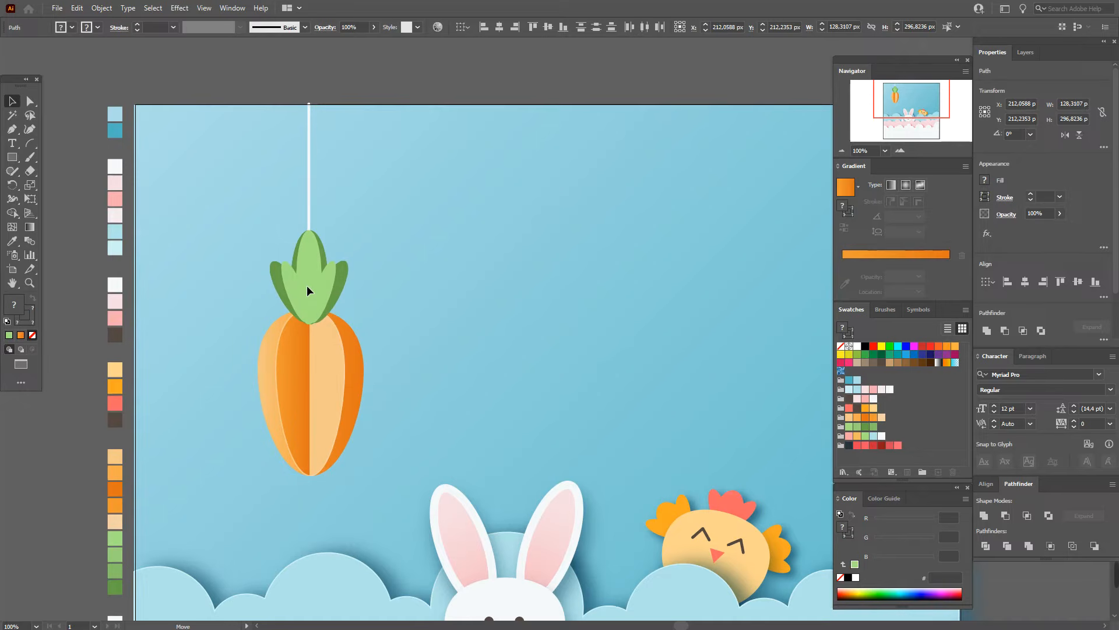
left_click_drag(307, 285, 326, 277)
left_click(310, 212, "shift")
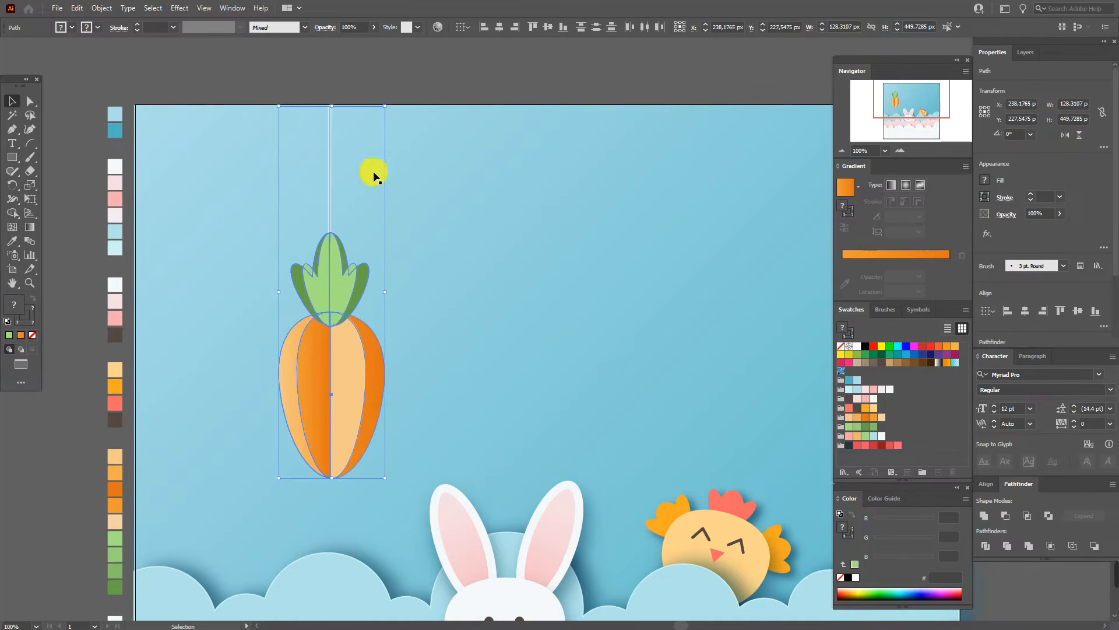
left_click(383, 96)
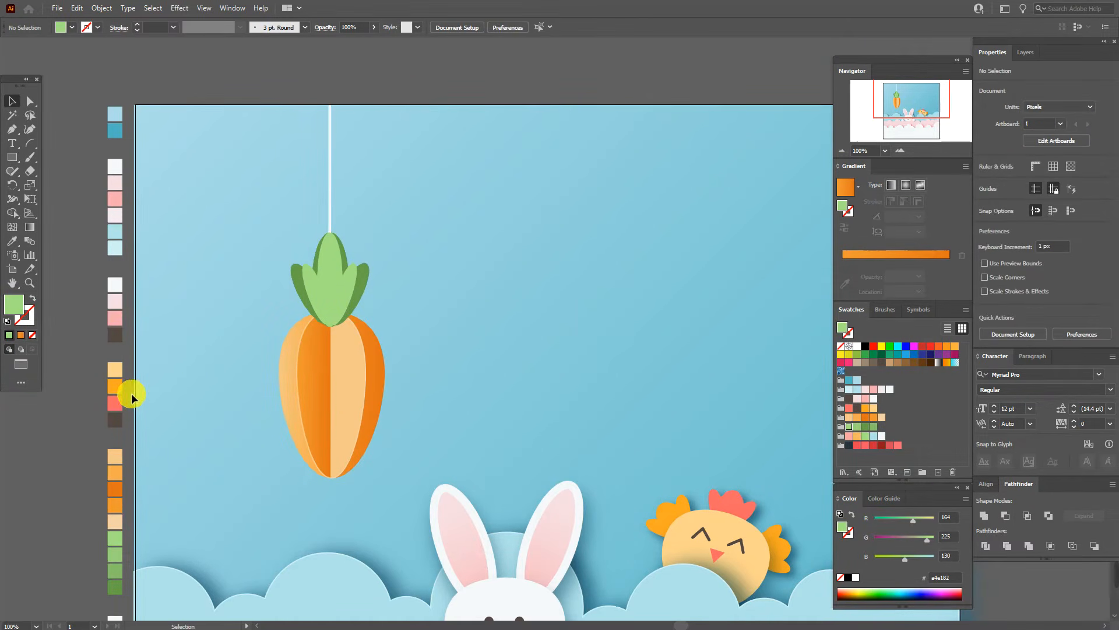
Bring the carrot body shapes to the front so they overlap the base of the leaves
left_click(383, 428)
left_click(239, 117)
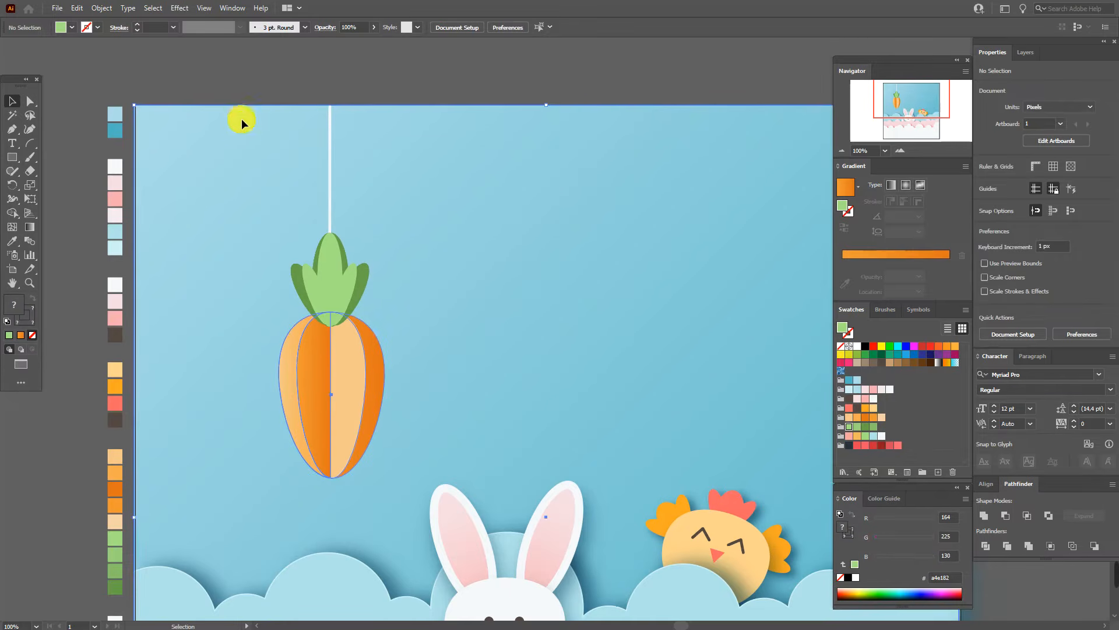
left_click(374, 380)
right_click(374, 380)
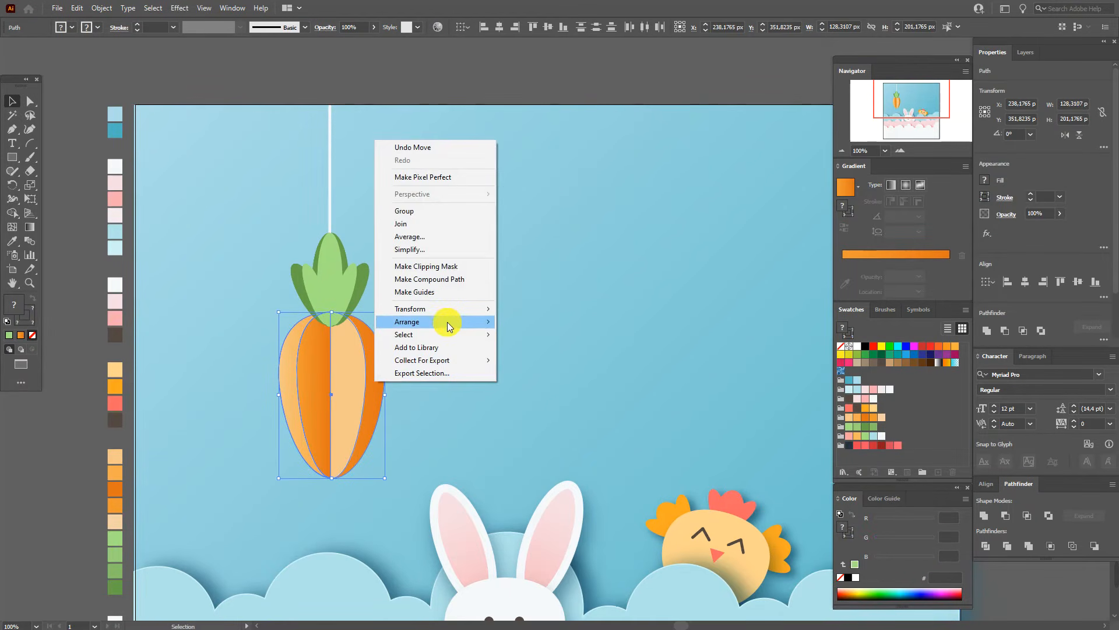
mouse_move(447, 322)
left_click(541, 324)
left_click(490, 305)
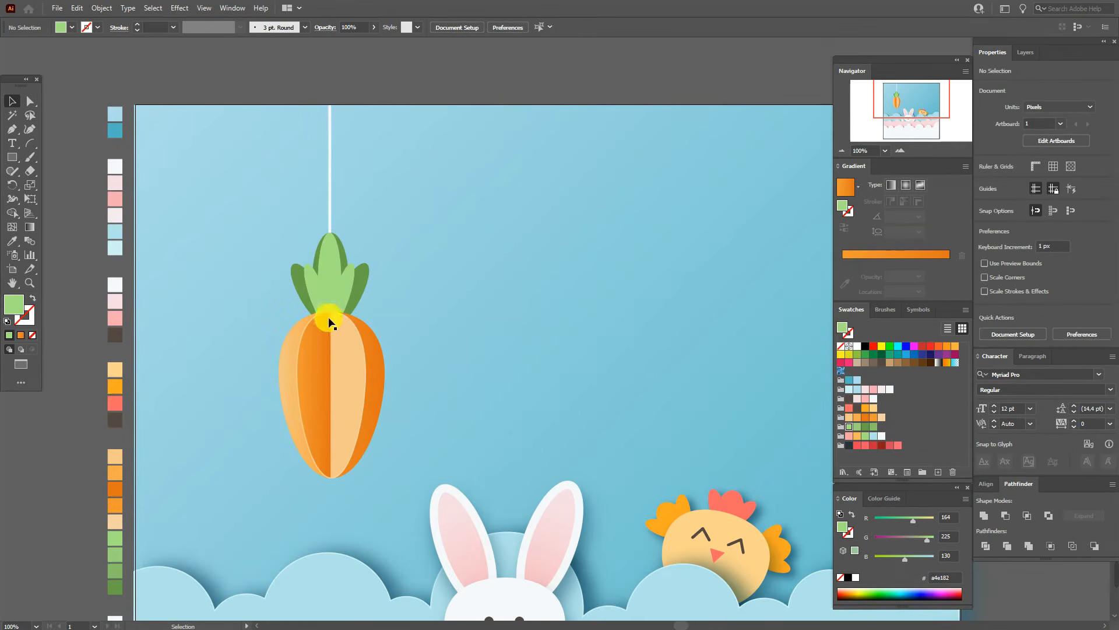
Fill the left half of the rear leaf with a linear gradient from light green #a4e182 to #9ad17c
left_click(297, 287)
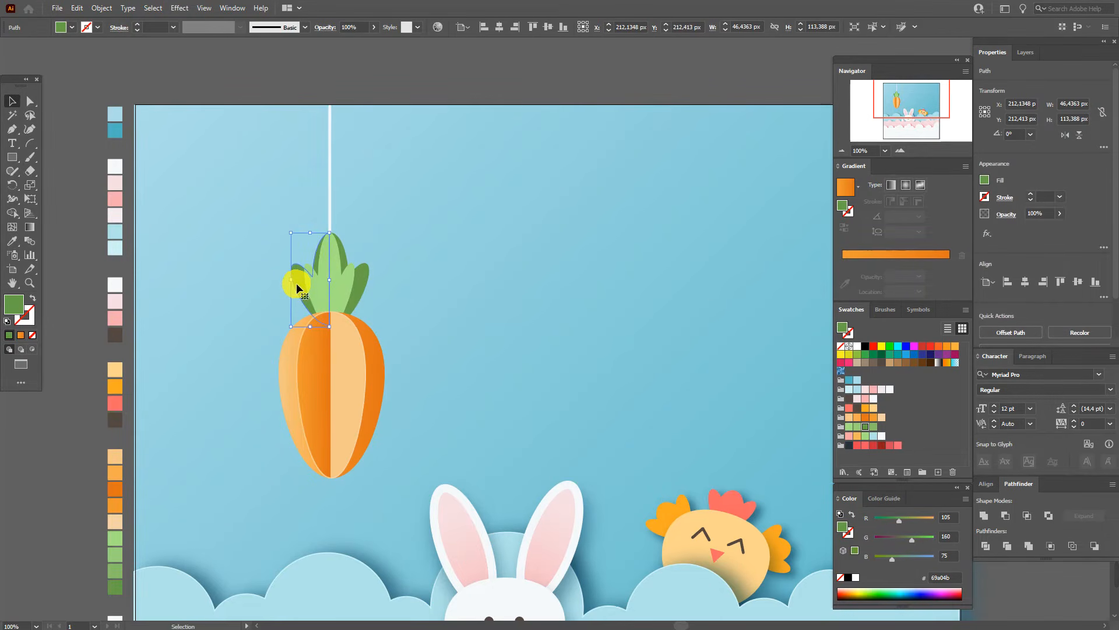
left_click(889, 185)
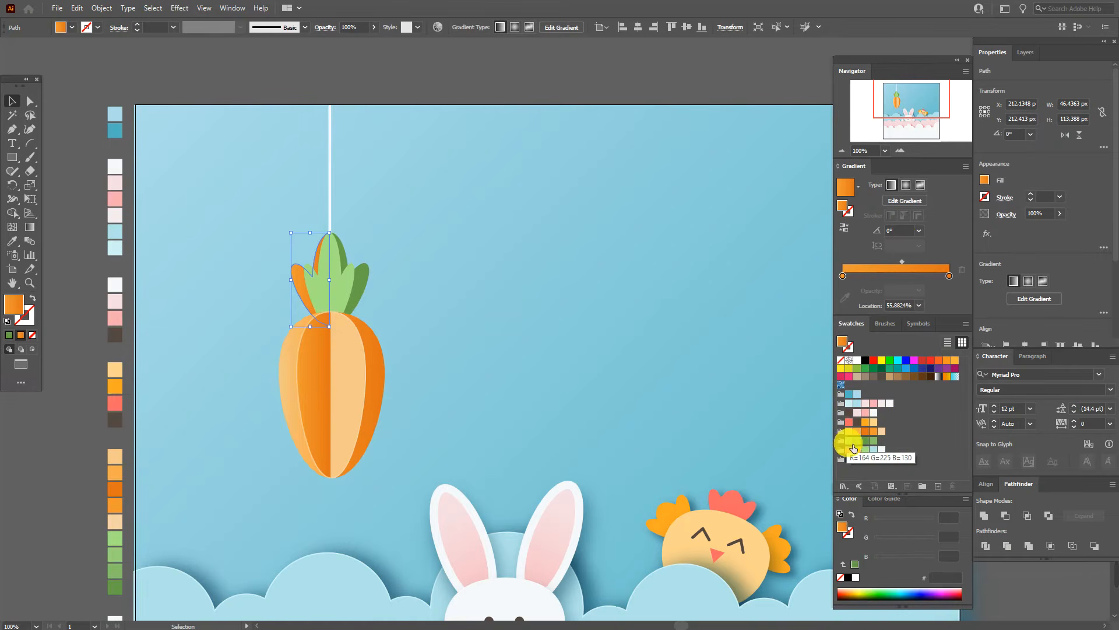
left_click_drag(854, 448, 843, 276)
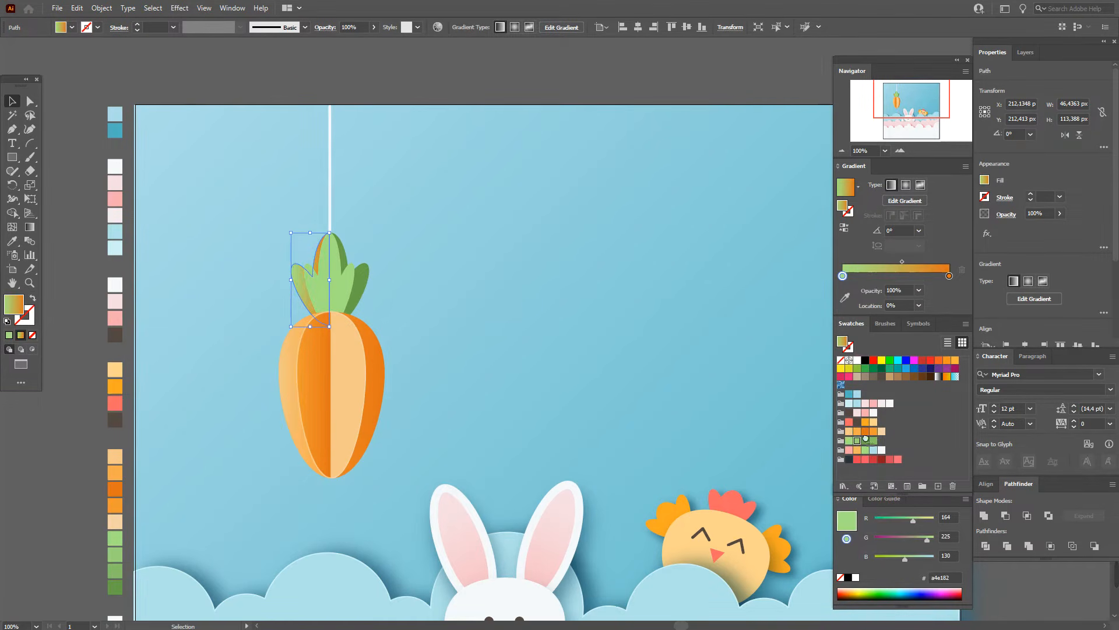
Fill the left half of the front leaf with a darker green linear gradient ending in #69a04b
left_click(322, 284)
left_click(10, 242)
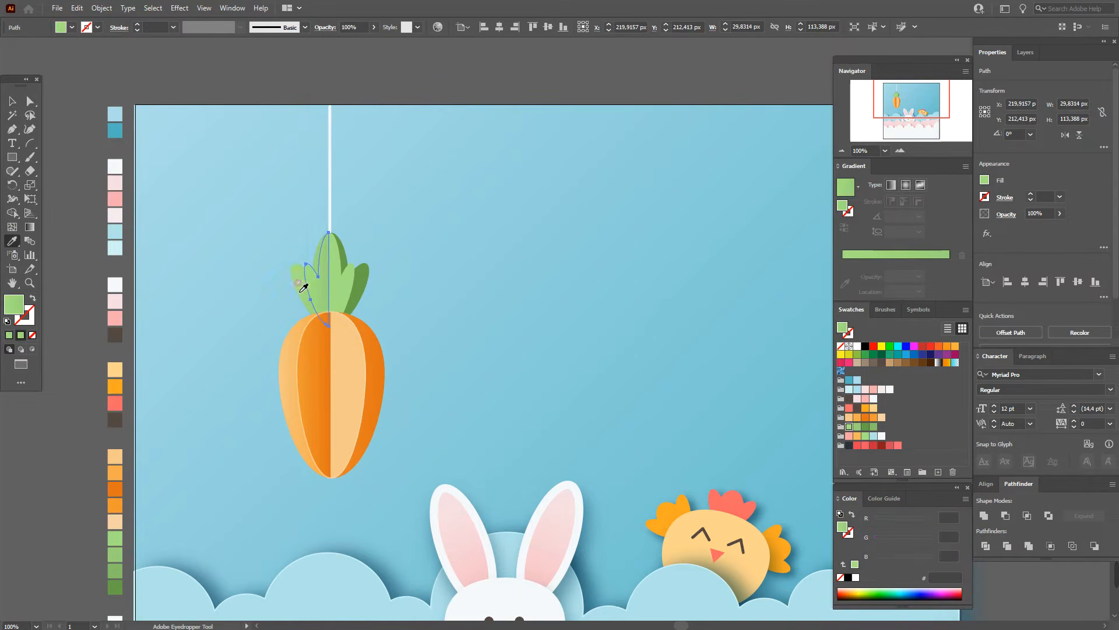
left_click(304, 282)
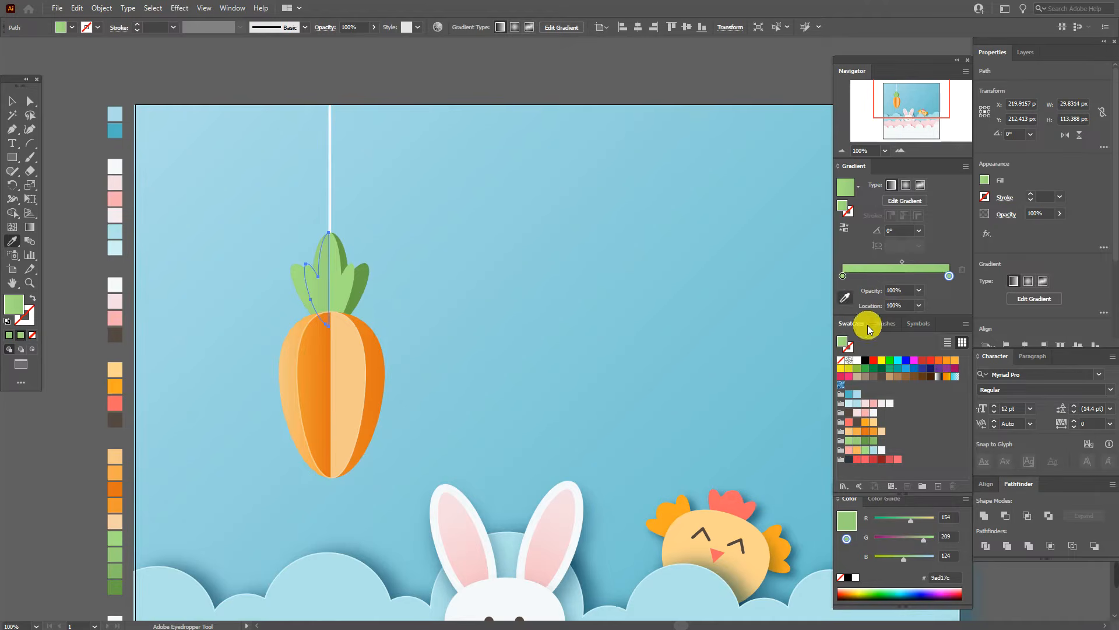
left_click_drag(874, 446, 843, 274)
left_click_drag(865, 440, 879, 432)
left_click_drag(951, 277, 951, 277)
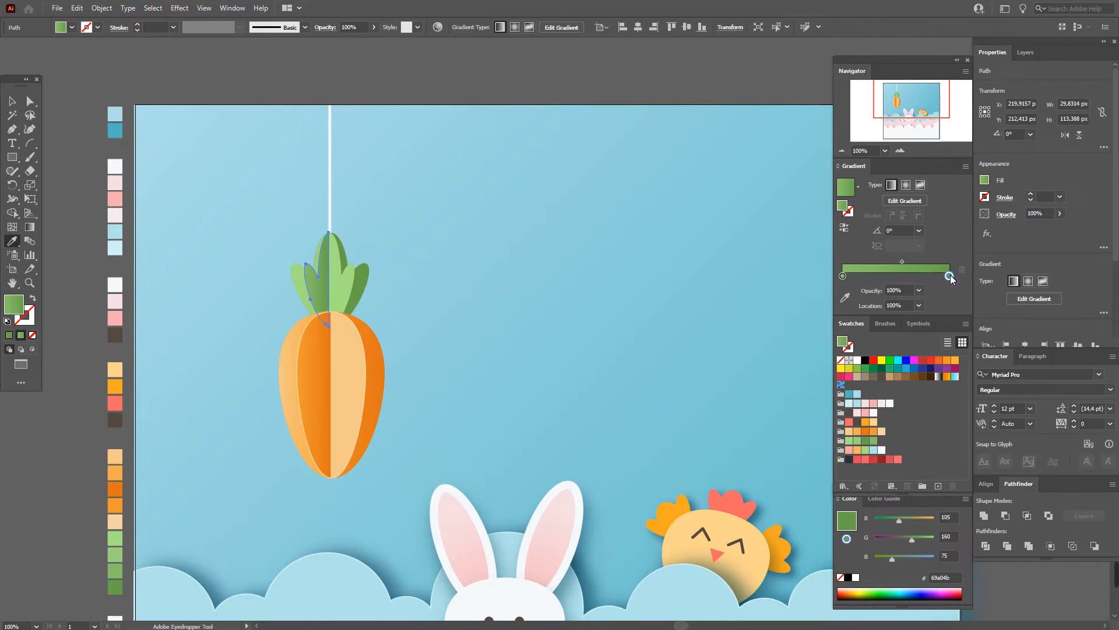
left_click(12, 101)
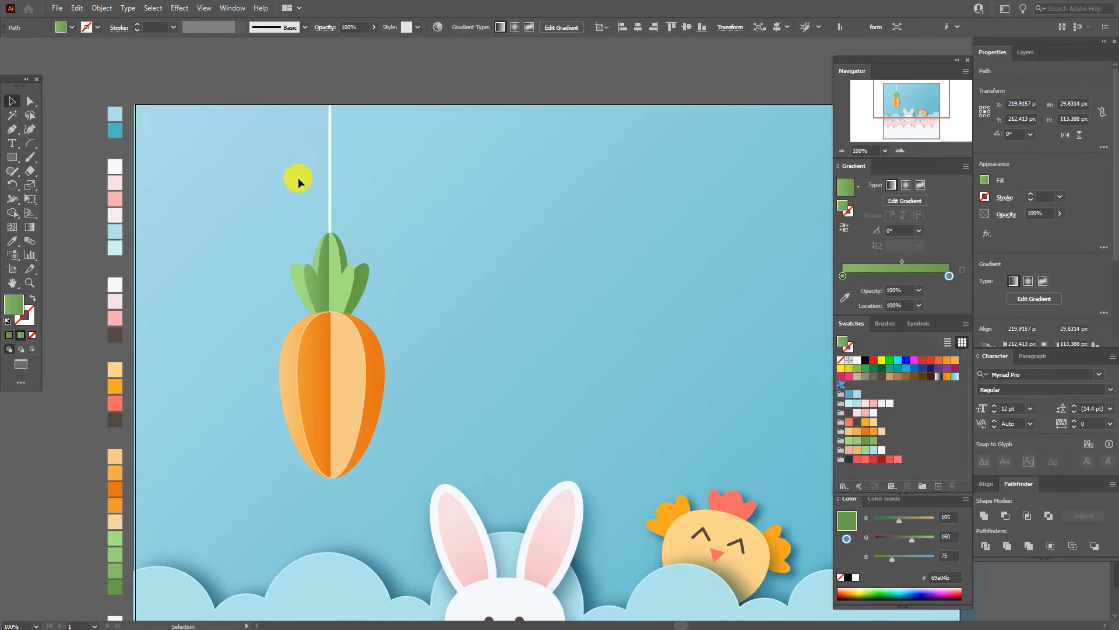
Copy the light green gradient from the left rear leaf onto the right part of the front leaf
left_click(335, 282, "shift")
left_click(12, 240)
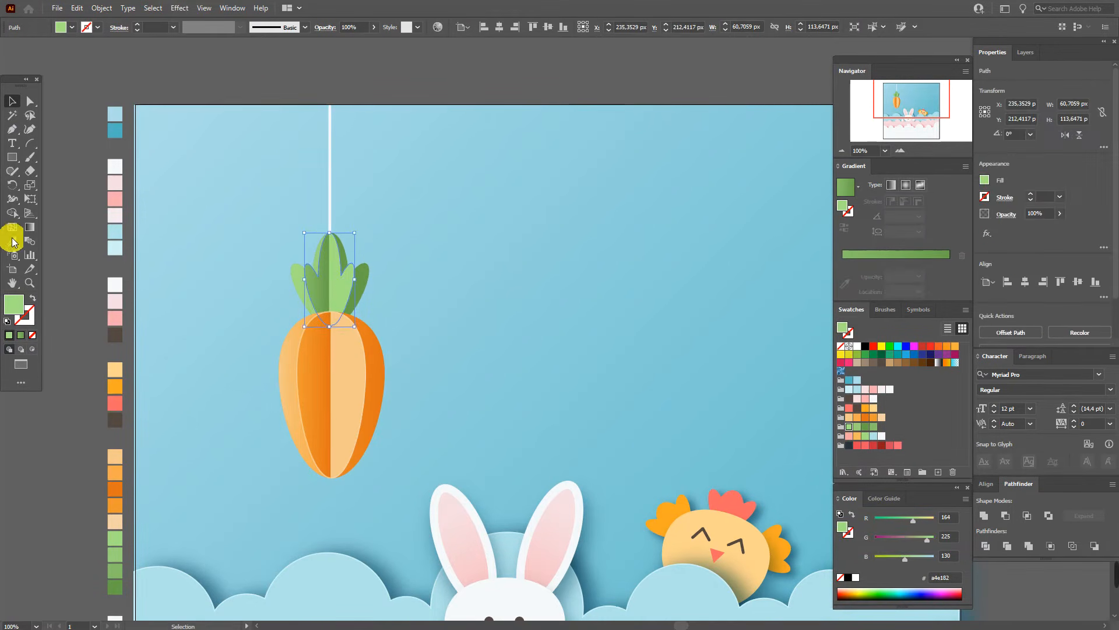
left_click(295, 280)
left_click(12, 101)
Copy the darker green gradient from the front leaf's left half onto the right part of the rear leaf, and deselect
left_click(365, 278, "shift")
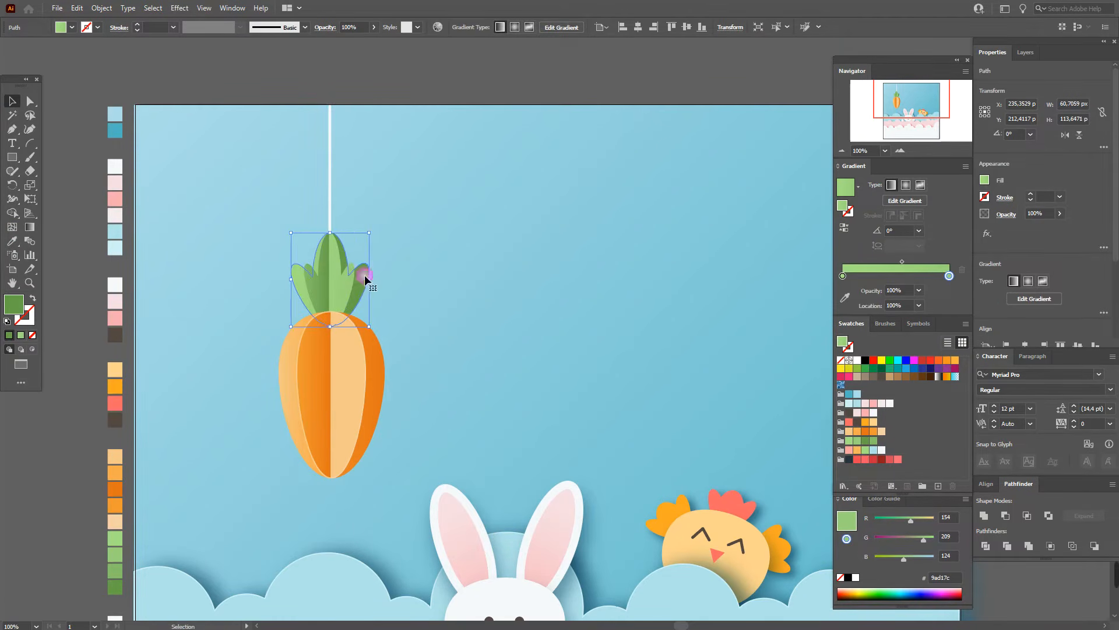
left_click(12, 240)
left_click(321, 302)
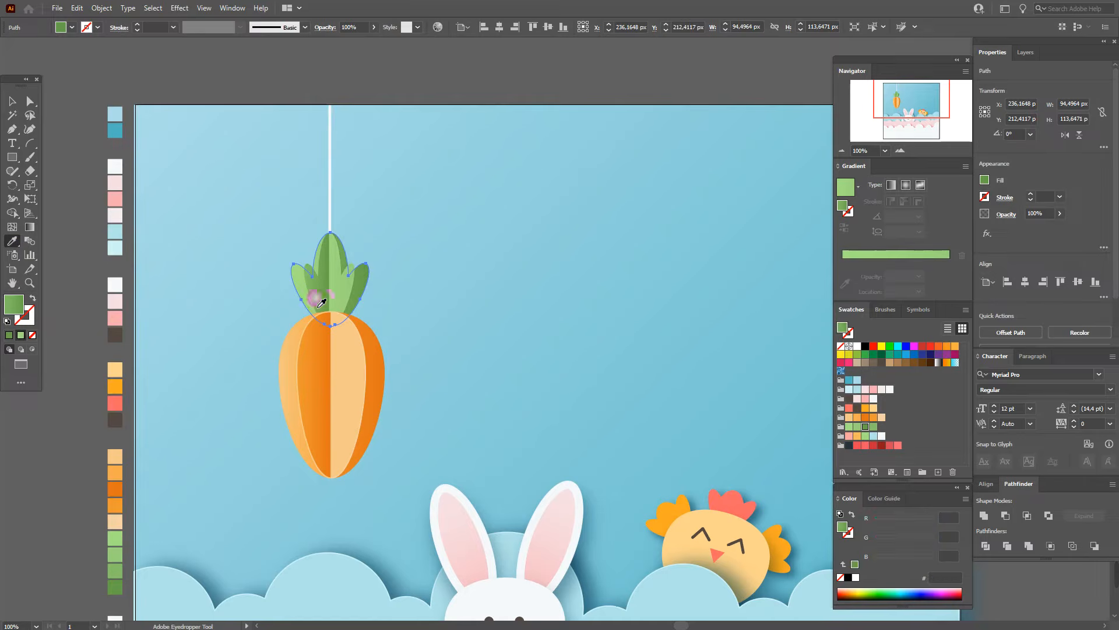
left_click(13, 101)
left_click(125, 83)
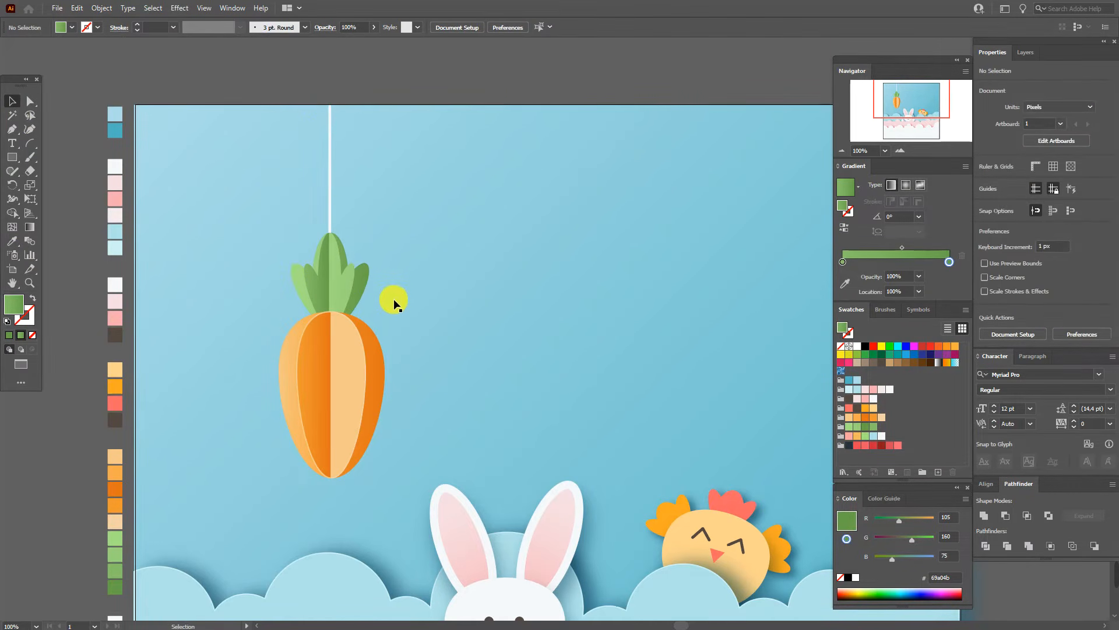
Paste a copy of the light green front leaf shape in place and shift it 7 px right
left_click(349, 292)
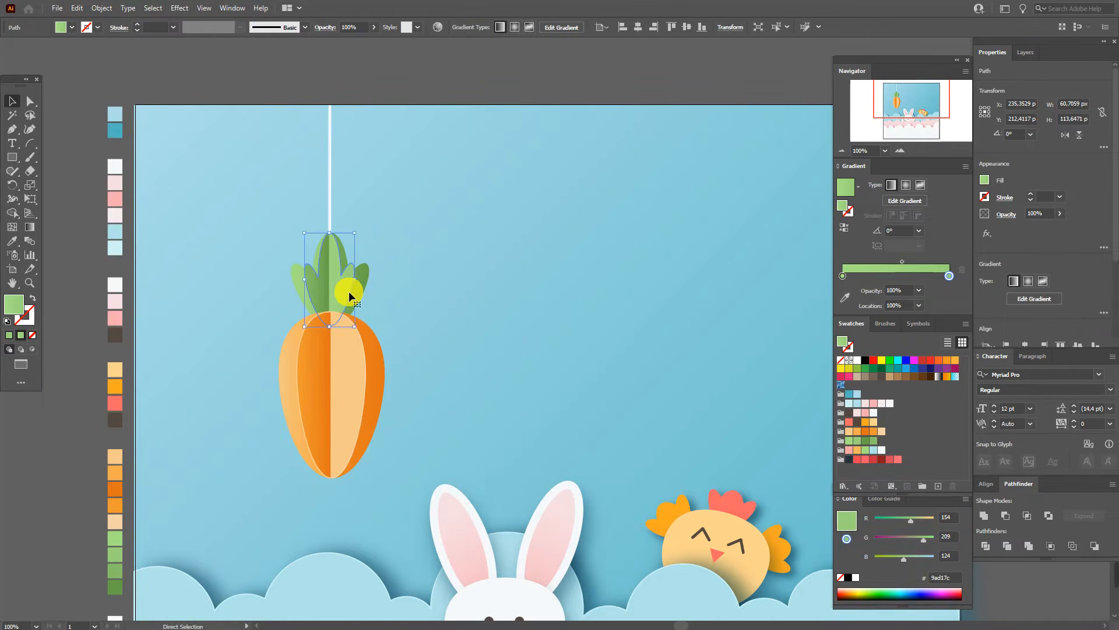
key("Right")
key("Right")
key("Right")
key("Right")
key("Right")
key("Right")
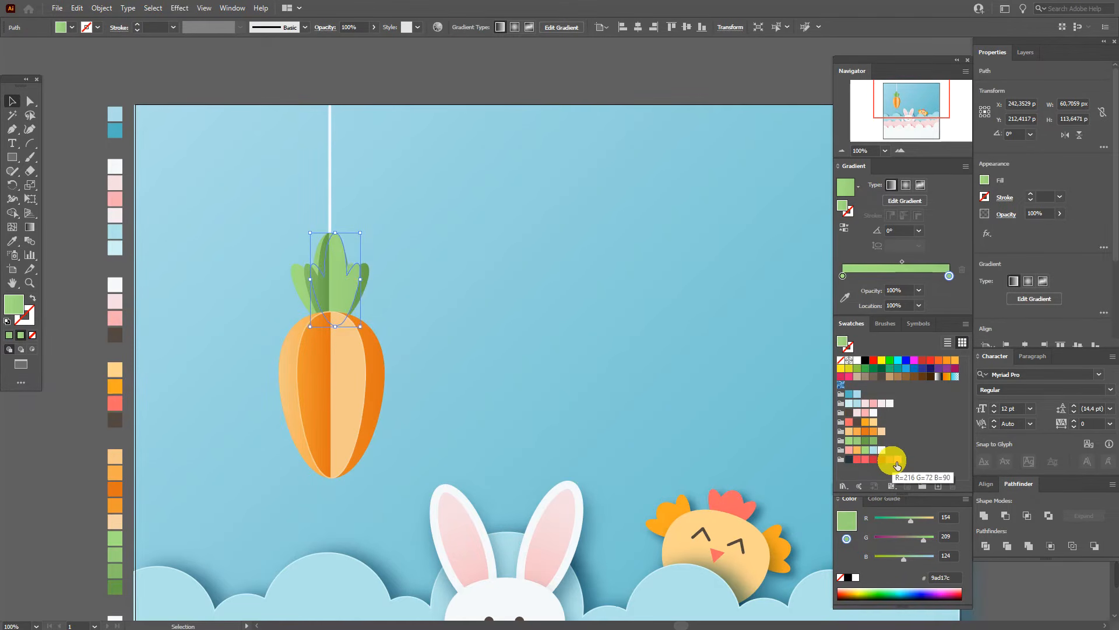
Fill the shifted leaf copy with dark green #69a04b and send it backward behind the front leaf
left_click(865, 440)
right_click(419, 292)
mouse_move(519, 505)
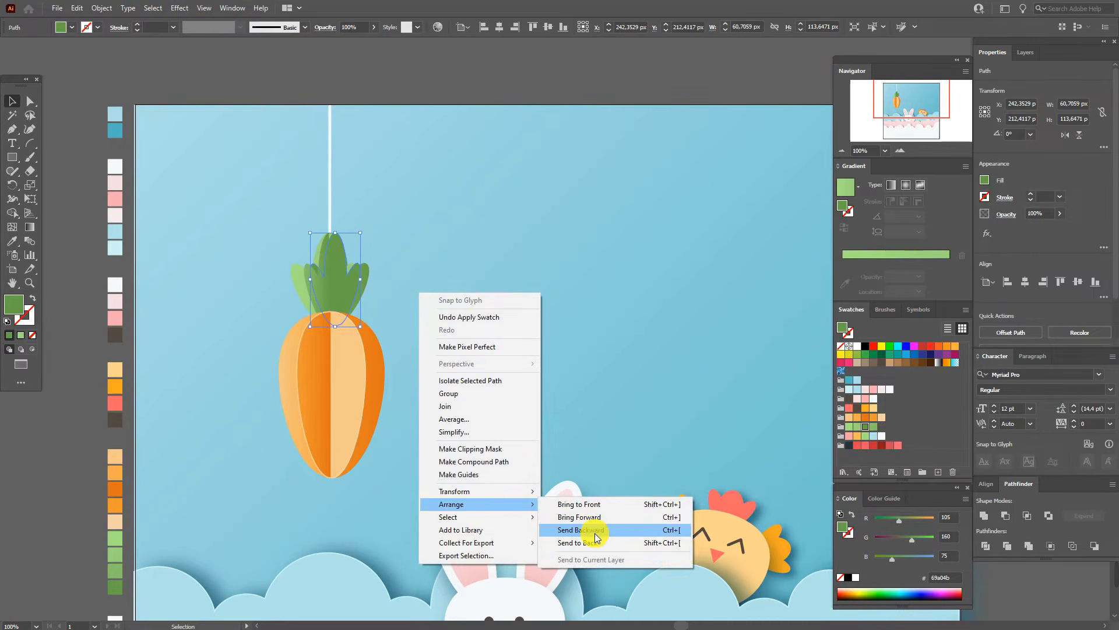
left_click(595, 534)
Set the blending mode of the dark green leaf copy to Multiply
left_click(1006, 214)
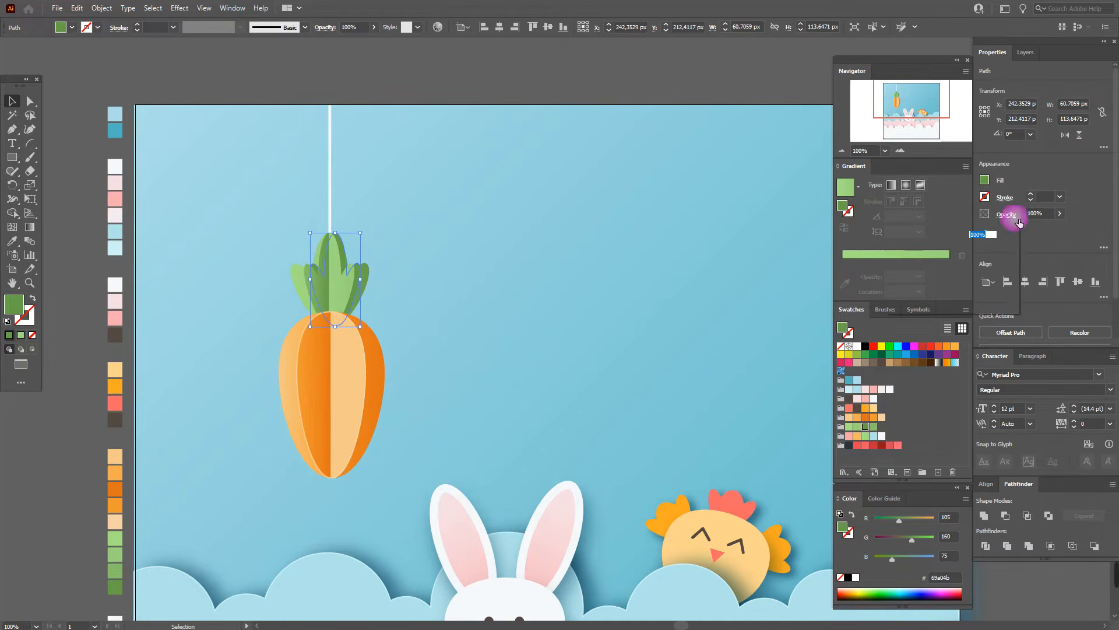
left_click(907, 242)
left_click(907, 280)
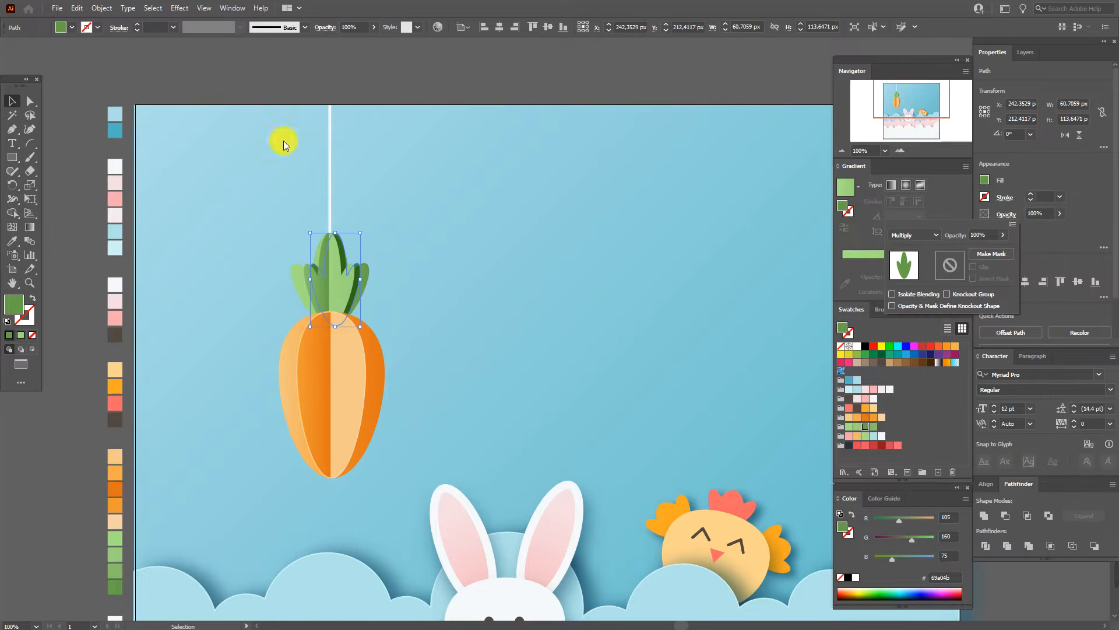
Apply a Gaussian Blur with a 5-pixel radius to the dark green leaf shadow and deselect it
left_click(179, 7)
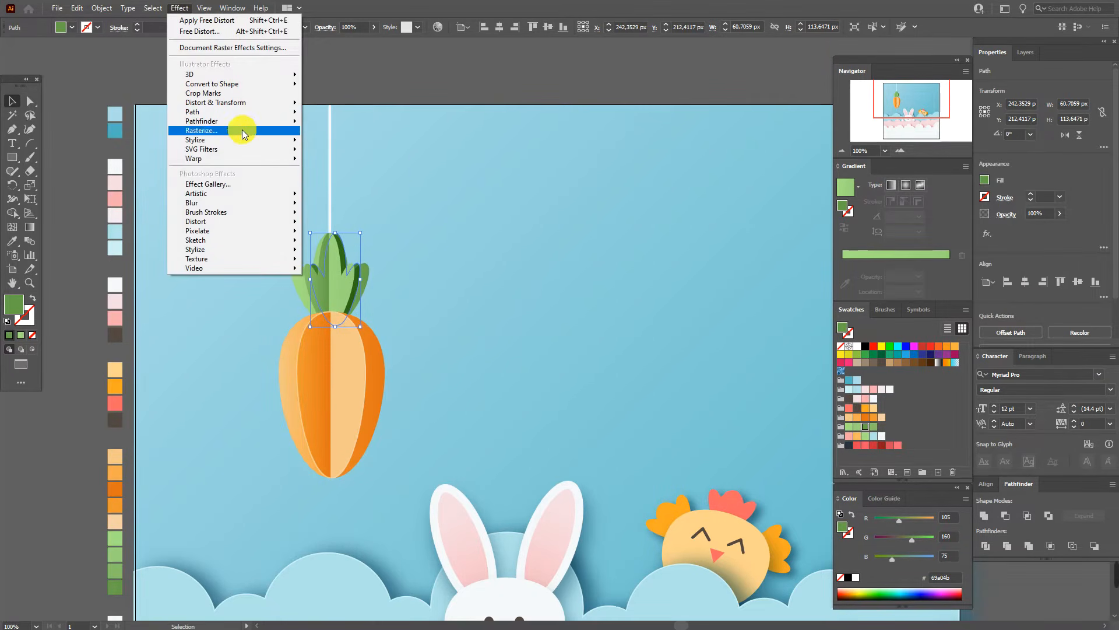
mouse_move(246, 202)
left_click(333, 207)
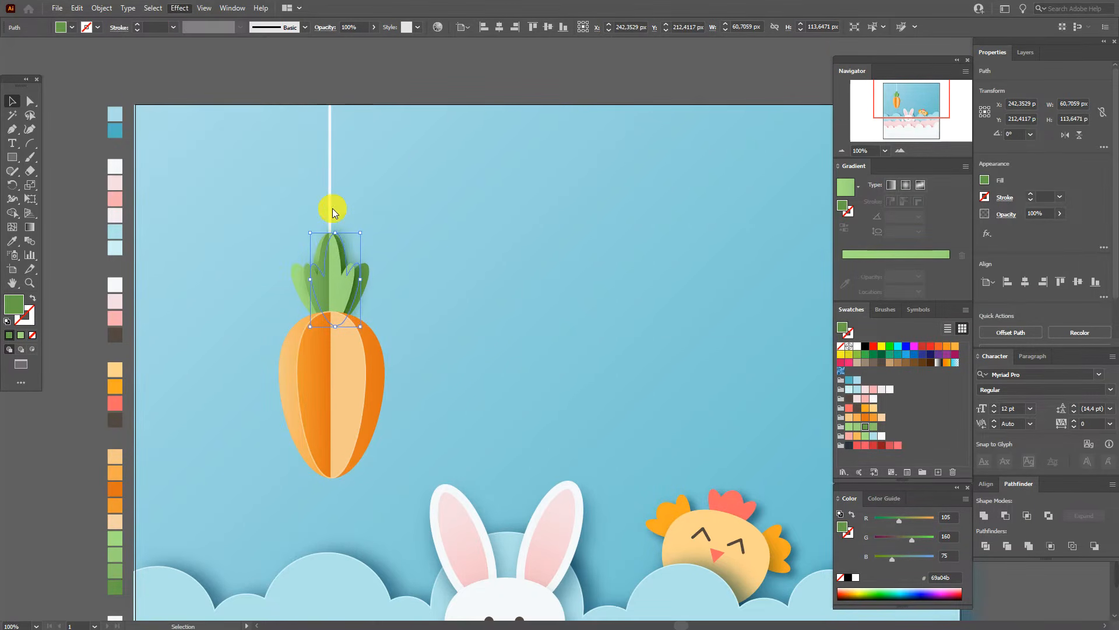
double_click(778, 284)
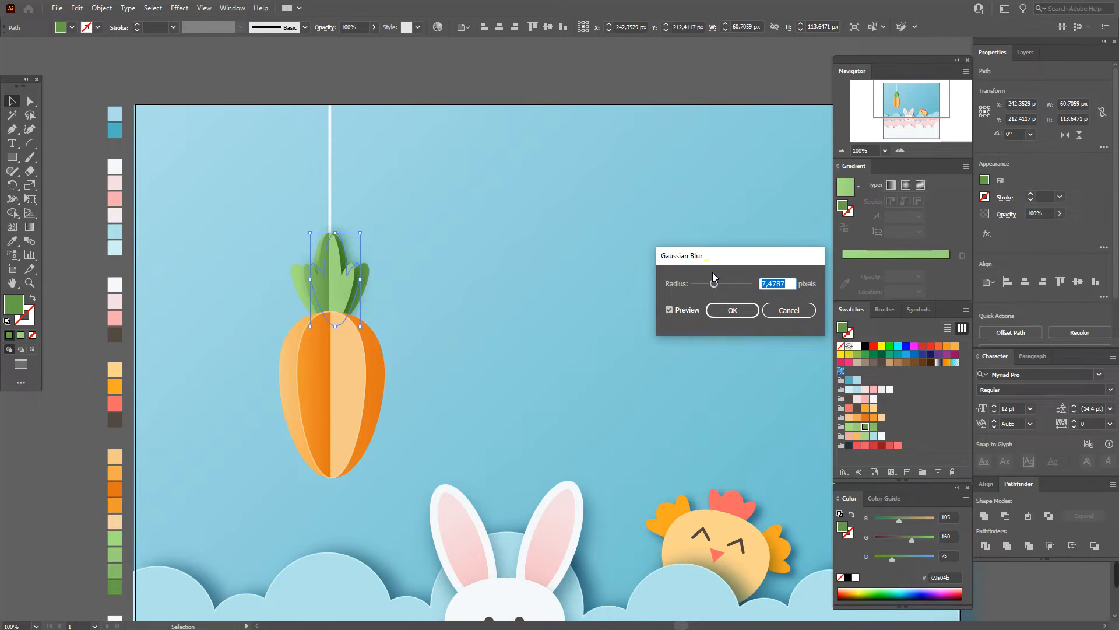
left_click(688, 309)
type("3")
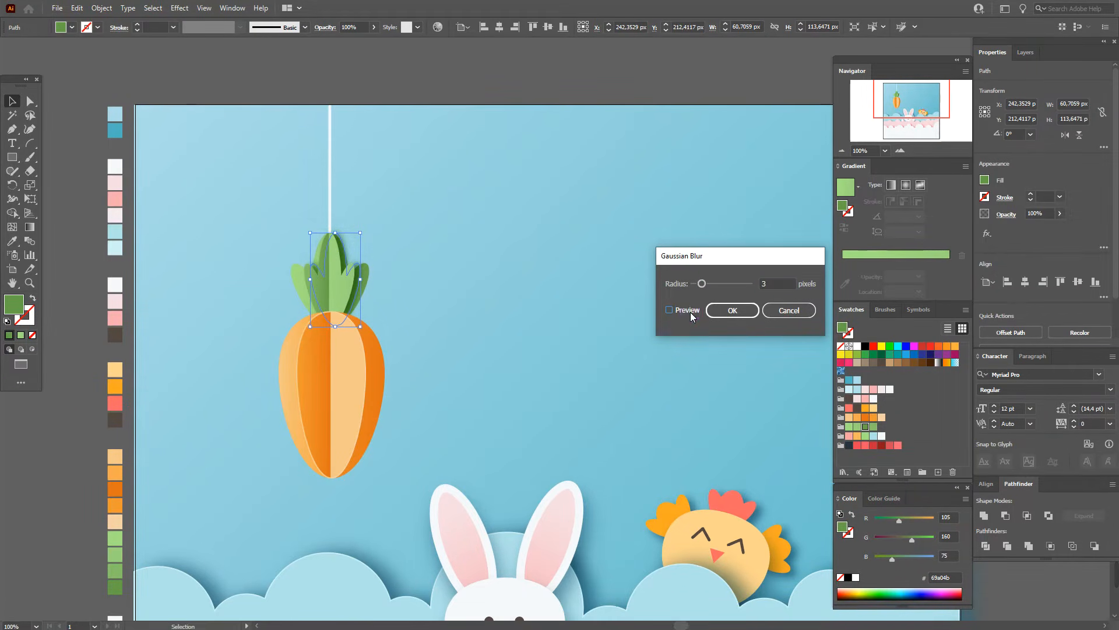
key("BackSpace")
type("5")
left_click(695, 316)
left_click(747, 310)
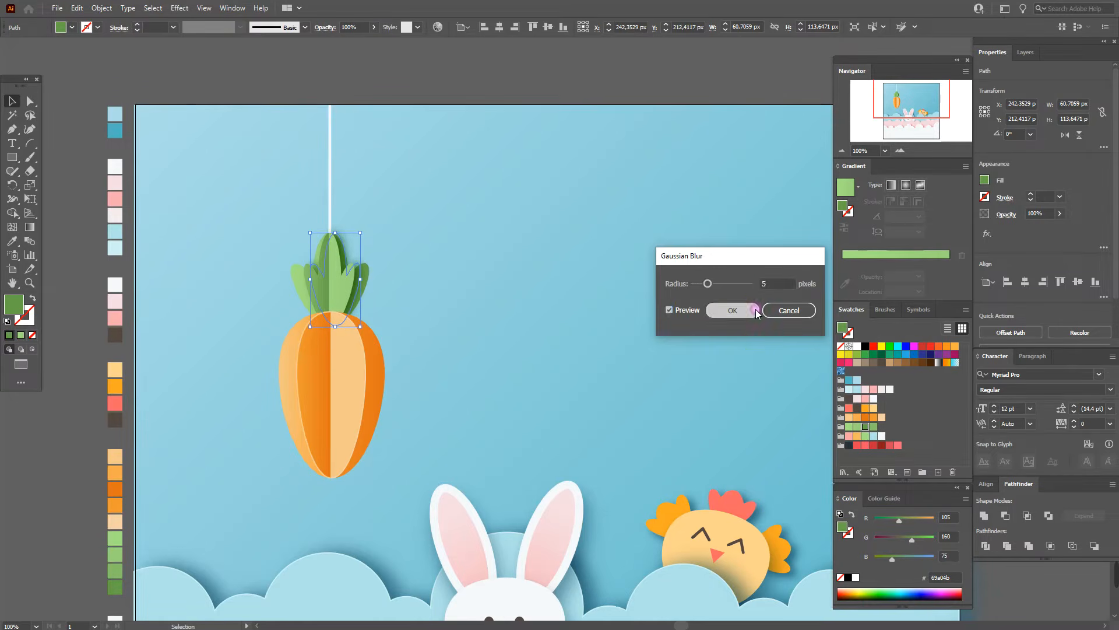
left_click(375, 88)
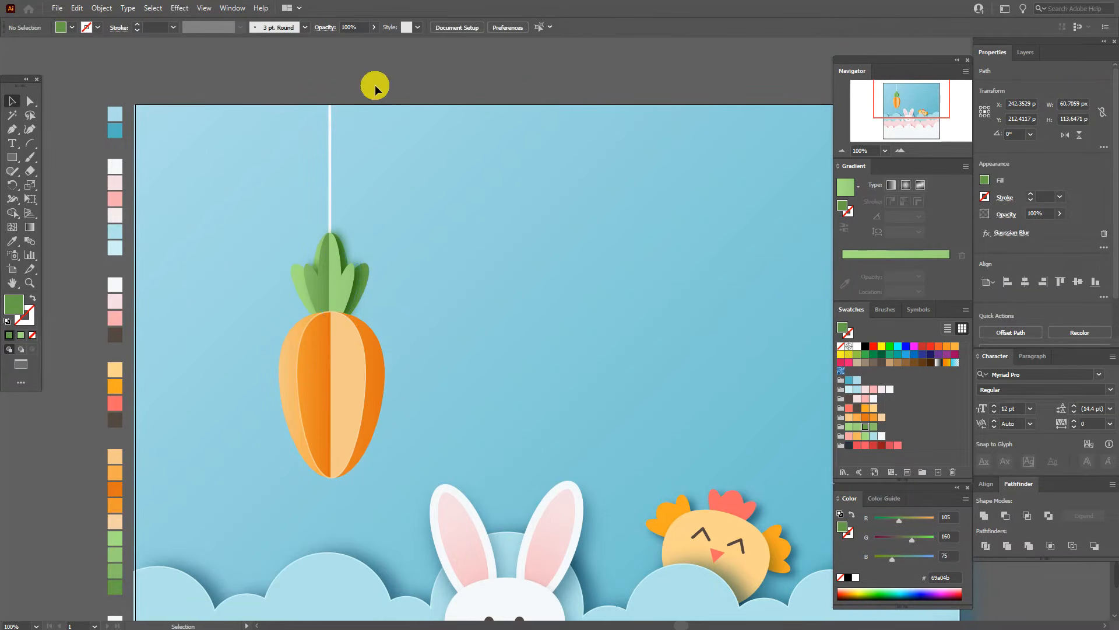
Expand Layer 1 and lock the blue background object at the bottom of the stack
left_click(370, 271)
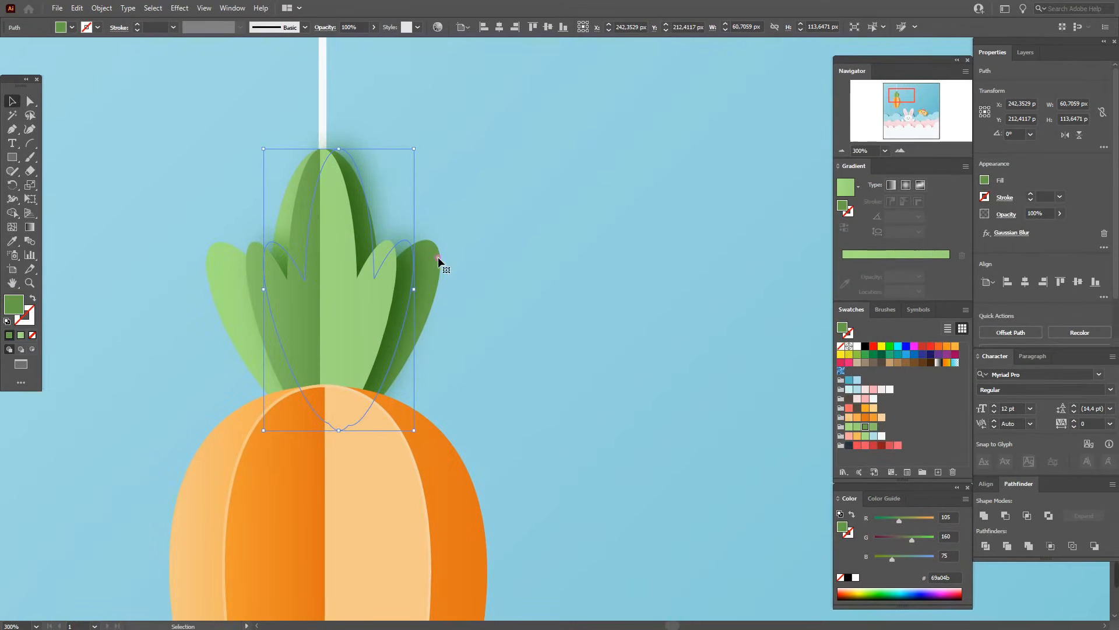
left_click(1026, 53)
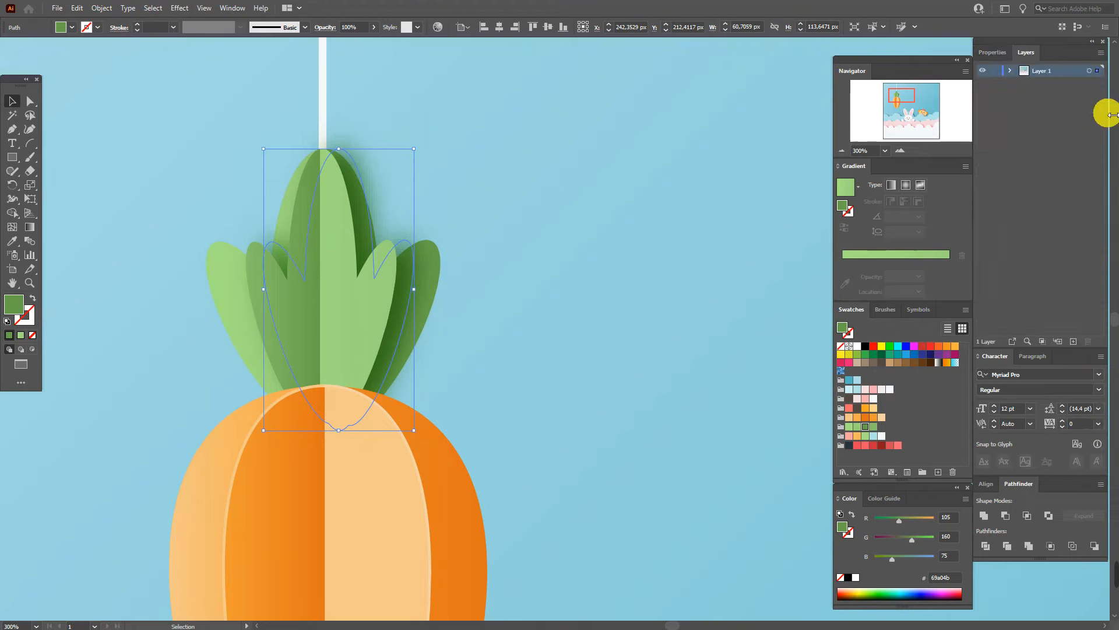
left_click(1009, 71)
scroll(1099, 175, "down", 5)
scroll(1112, 286, "down", 5)
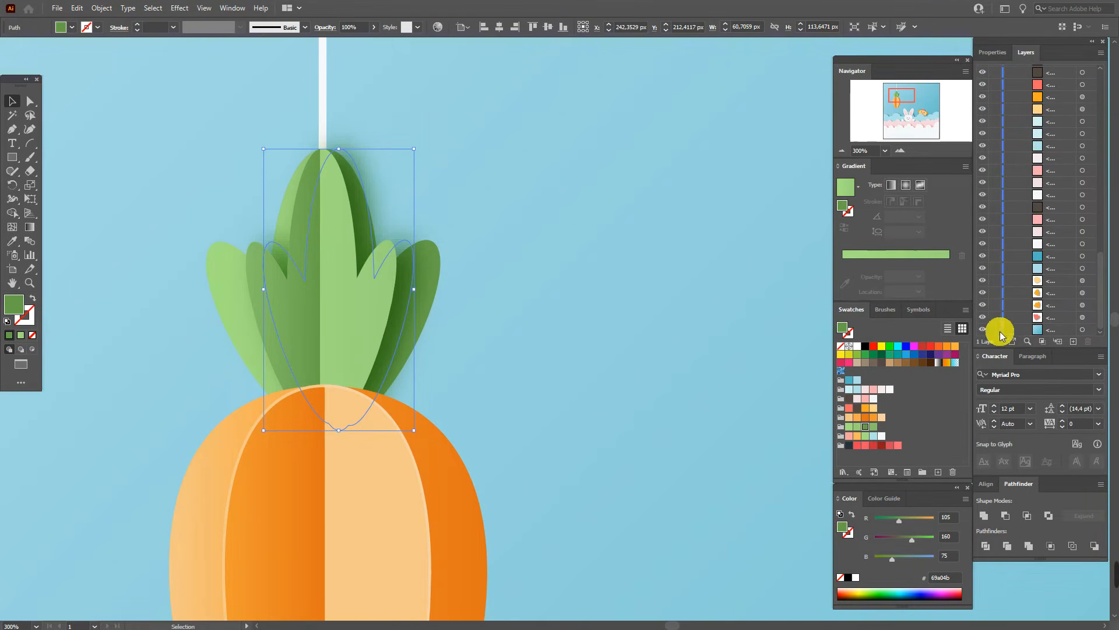
left_click(540, 231)
Make an in-place copy of the large rear leaf shape and bring it to the front
left_click_drag(441, 265, 440, 265)
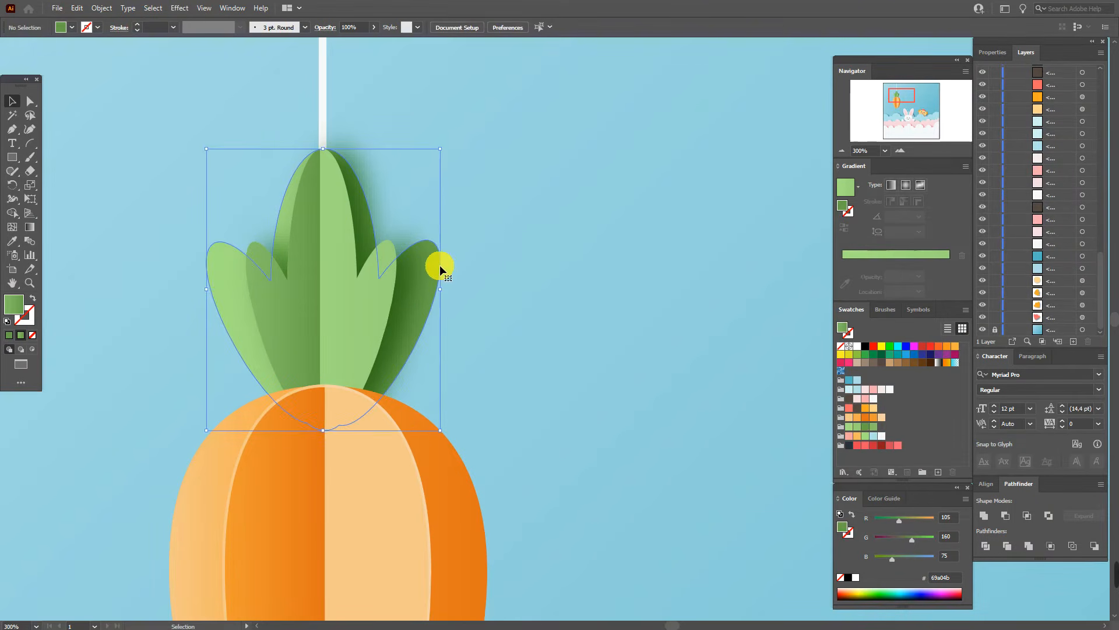
key("a")
key("v")
right_click(439, 267)
mouse_move(537, 495)
left_click(585, 495)
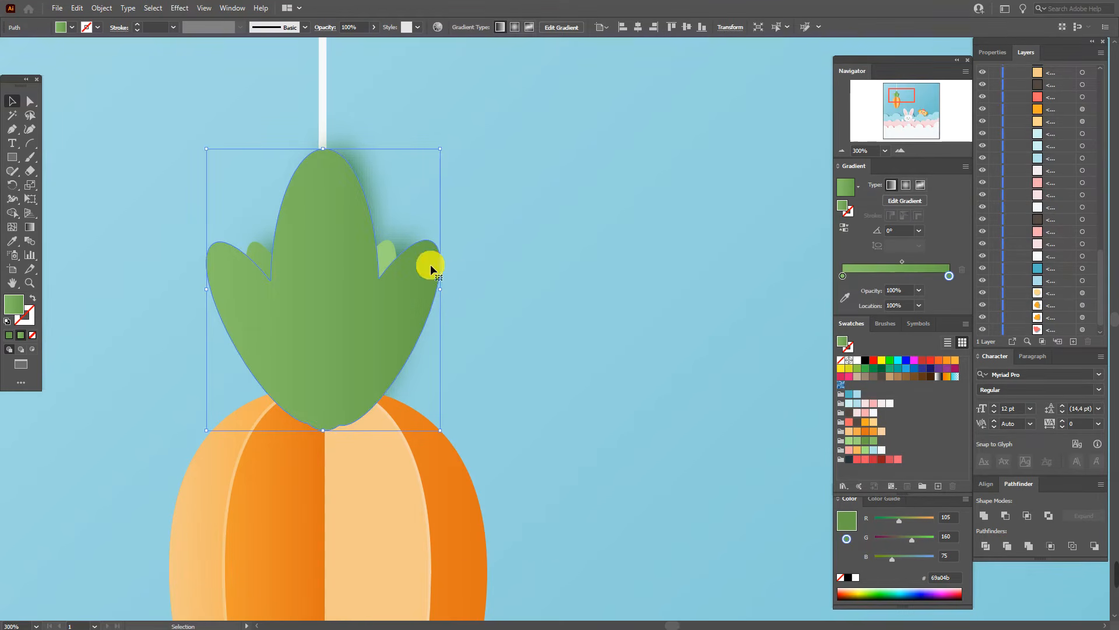
Clip the blurred leaf shadow inside the rear leaf copy with a clipping mask
left_click(373, 174, "shift")
right_click(373, 174)
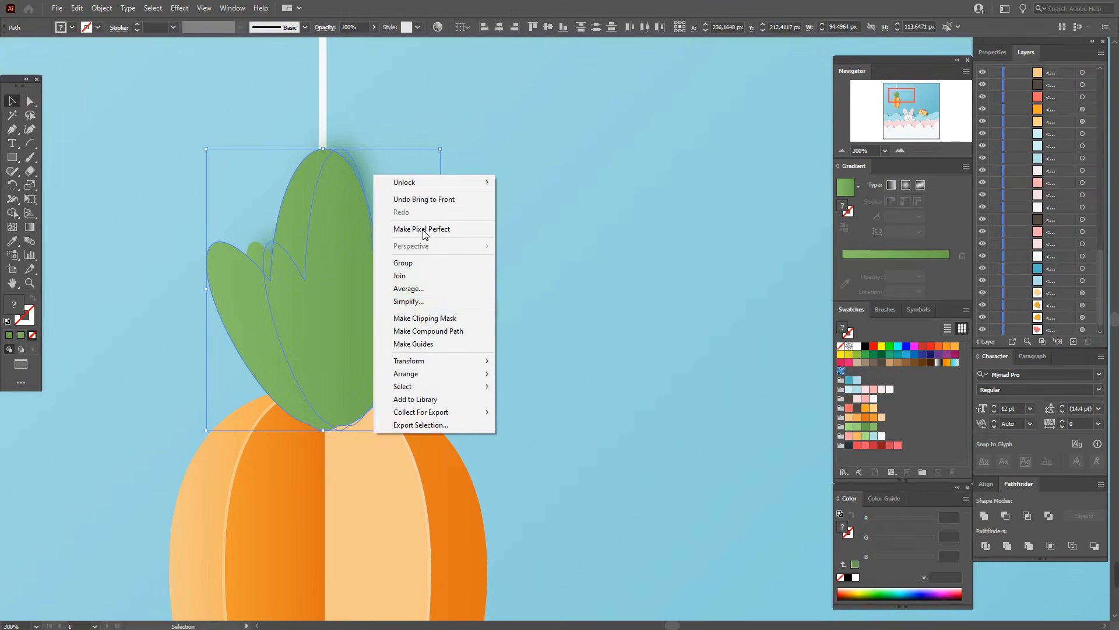
left_click(446, 318)
left_click(519, 268)
Unlock the background and send it to the back together with the rear leaf and its clipped shadow
left_click_drag(493, 251, 414, 301)
left_click(998, 331)
left_click(612, 297)
right_click(613, 298)
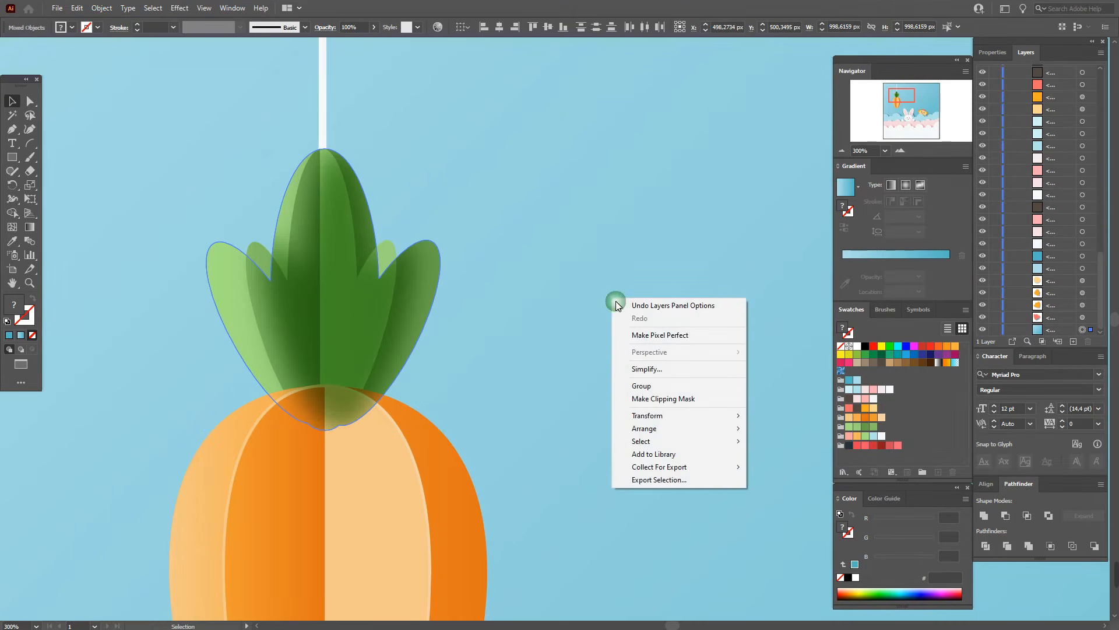
mouse_move(693, 430)
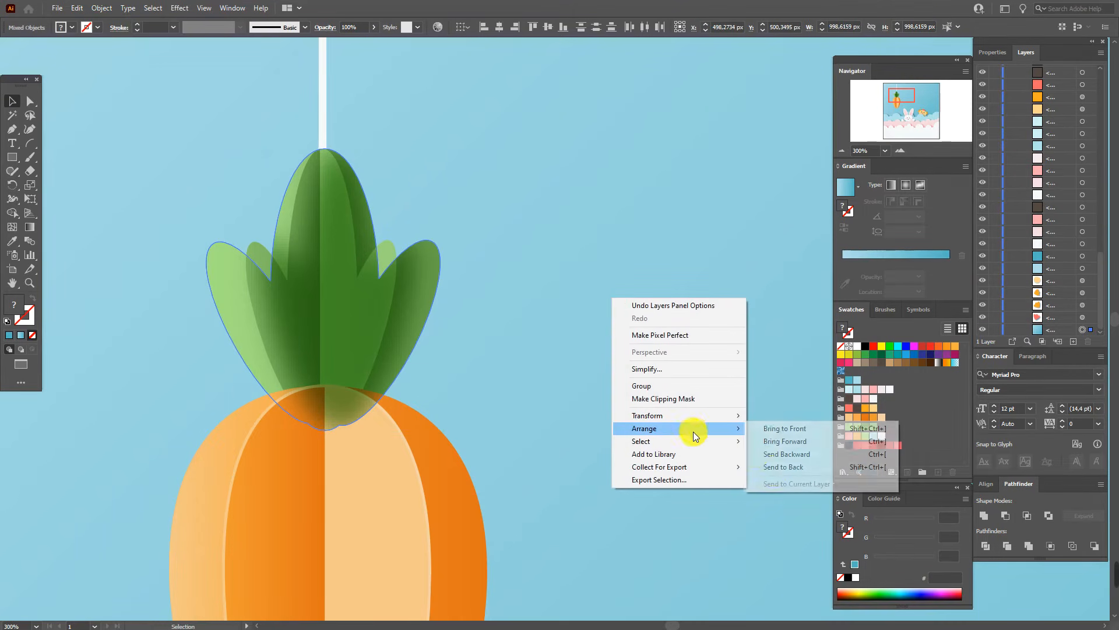
left_click(774, 467)
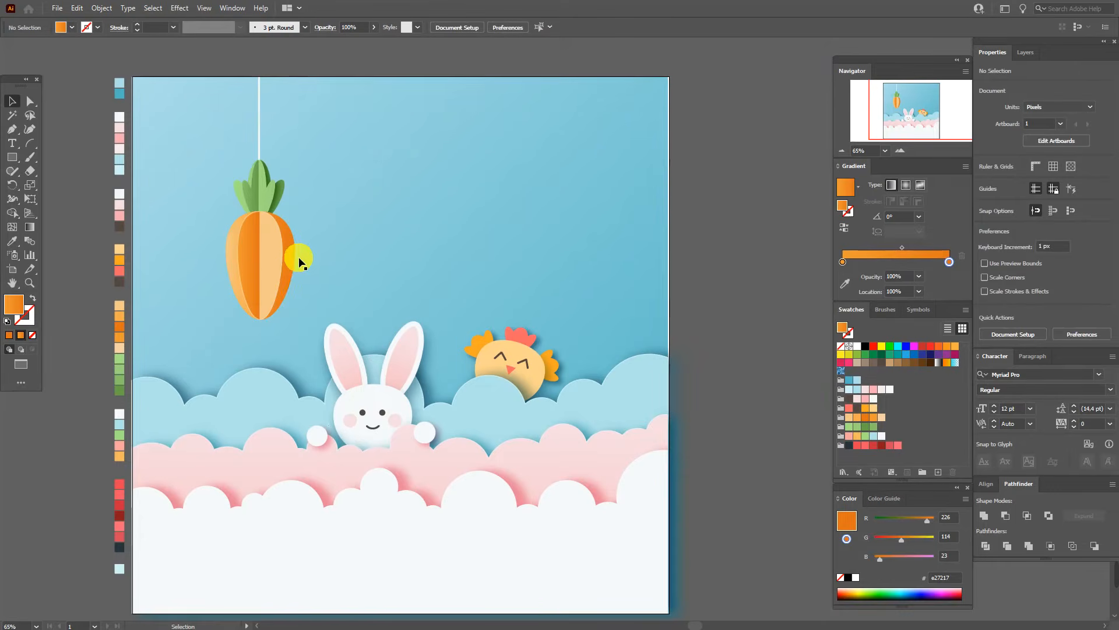
Add a Multiply drop shadow to the carrot's rear orange shape: 60% opacity, X offset 12 px, Y offset 10 px, blur 7 px, colour 376b7f
left_click(295, 260)
left_click(180, 8)
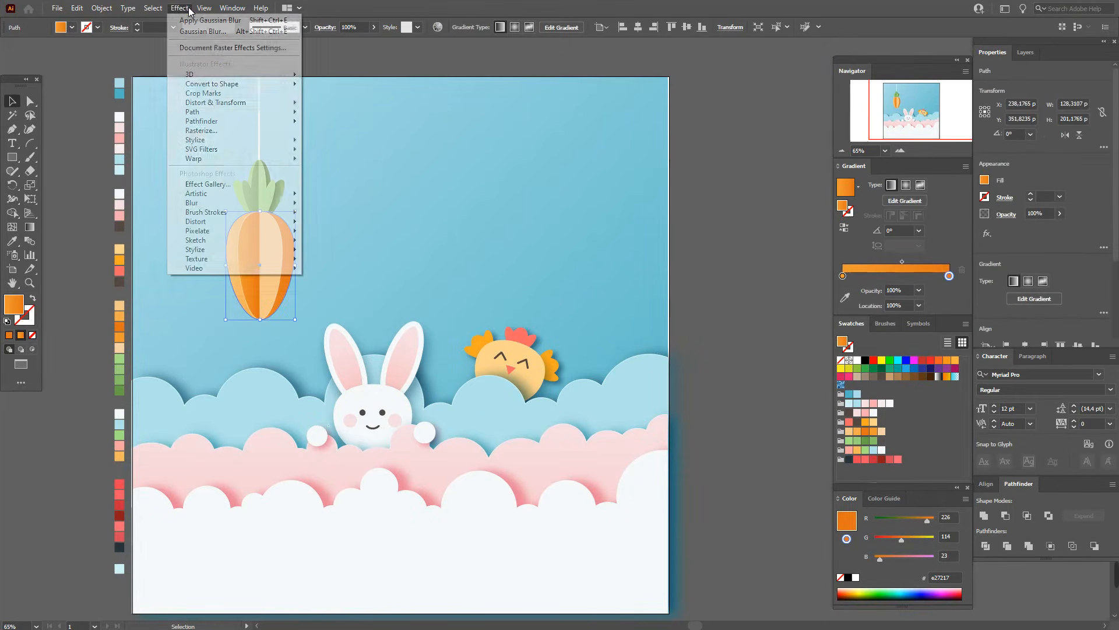
mouse_move(251, 140)
left_click(342, 141)
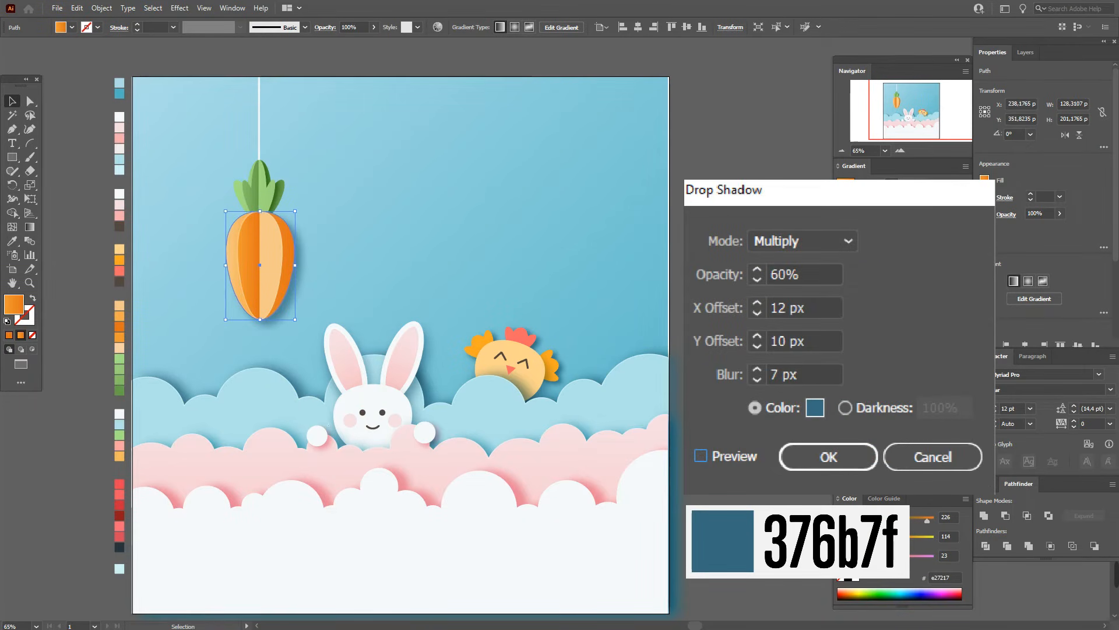
key("Return")
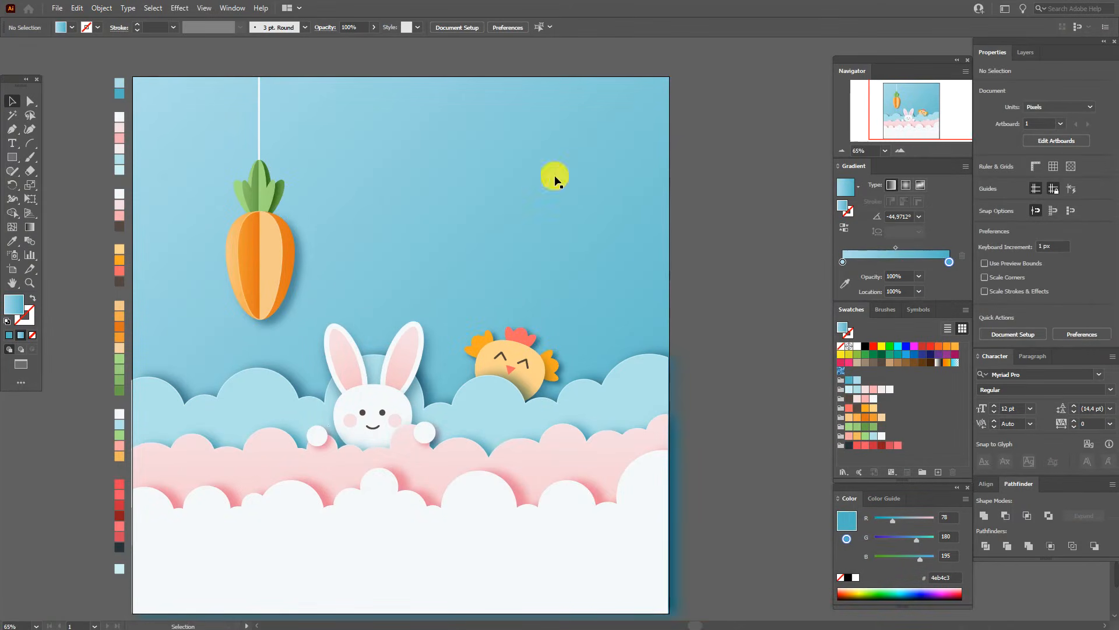
Lock the blue background object at the bottom of Layer 1
left_click(1034, 52)
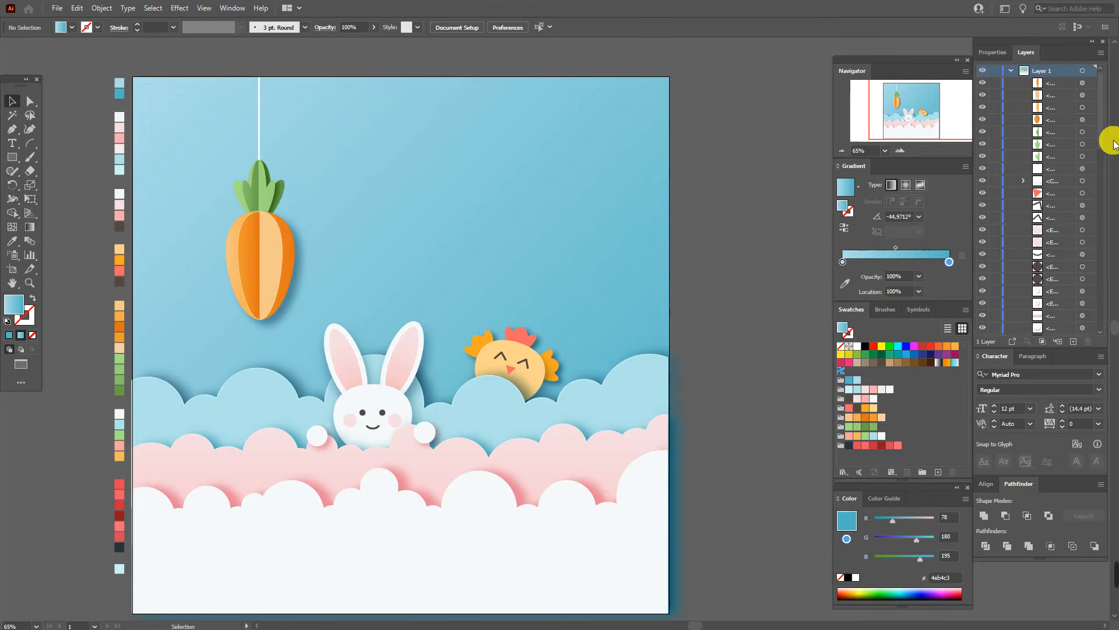
left_click_drag(1099, 137, 1107, 342)
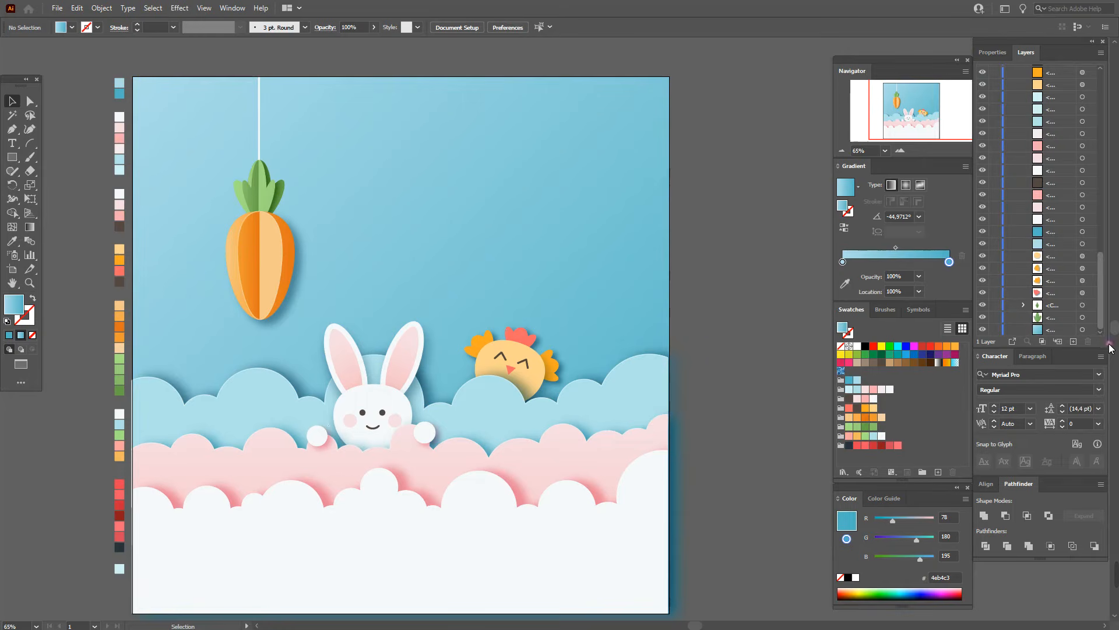
left_click(996, 330)
Add a drop shadow to the rear green leaf shape only: Multiply, 60% opacity, X offset 12 px, Y offset 10 px, blur 7 px
left_click(281, 197)
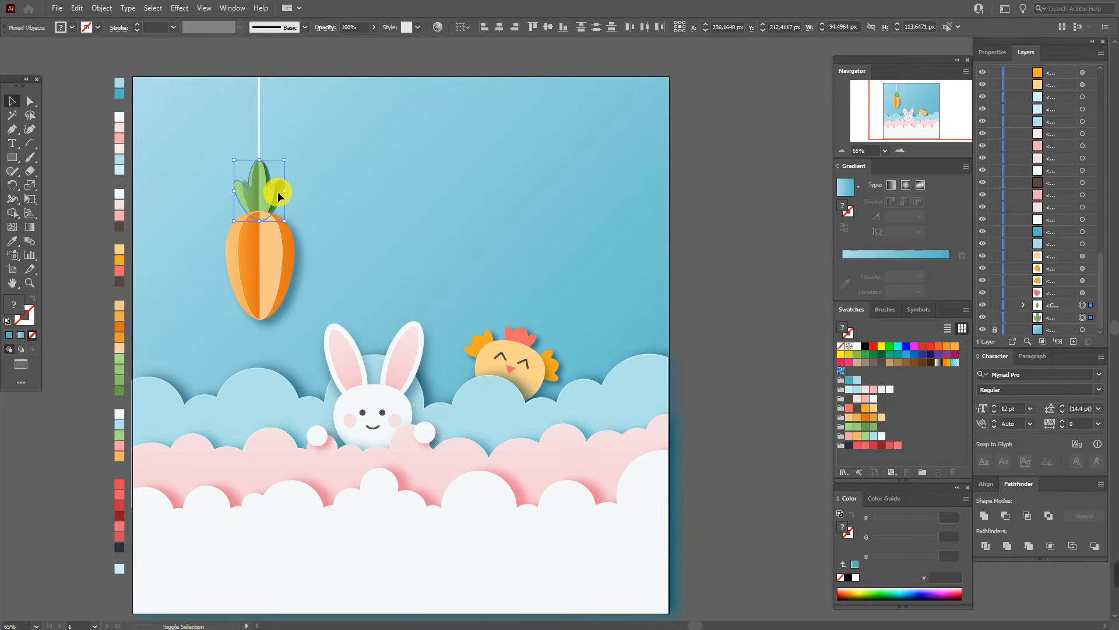
left_click(278, 192, "shift")
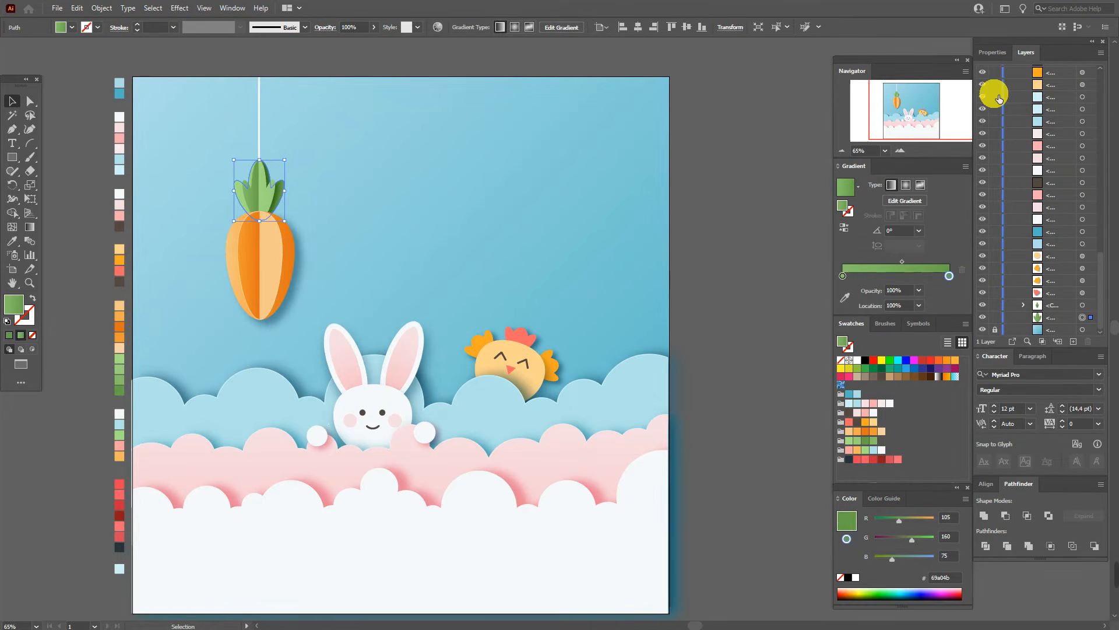
left_click(182, 8)
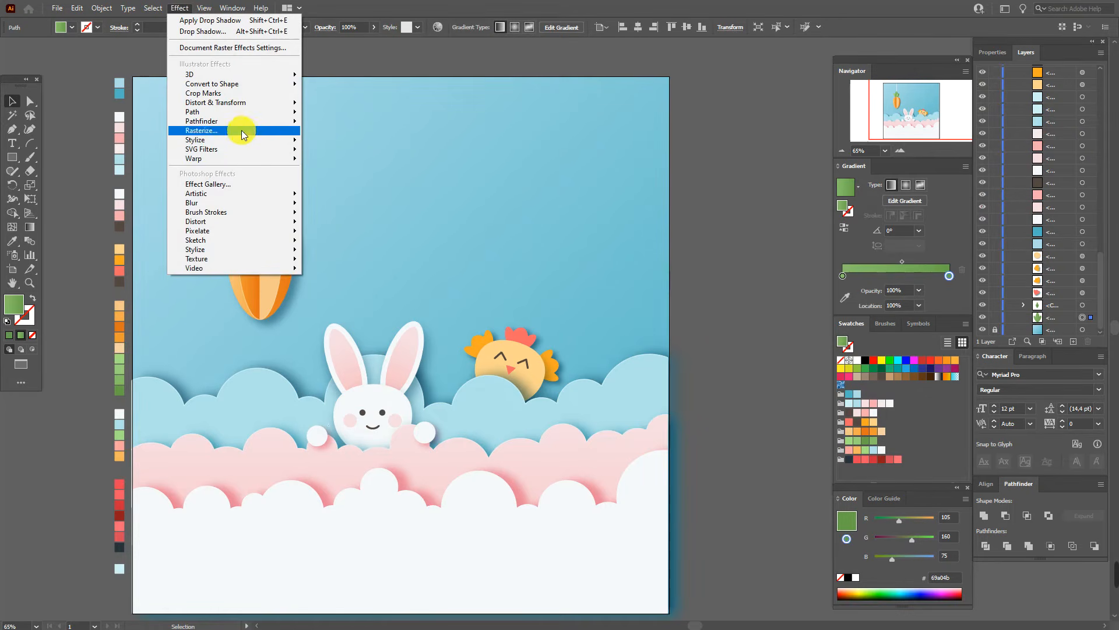
mouse_move(243, 140)
left_click(309, 142)
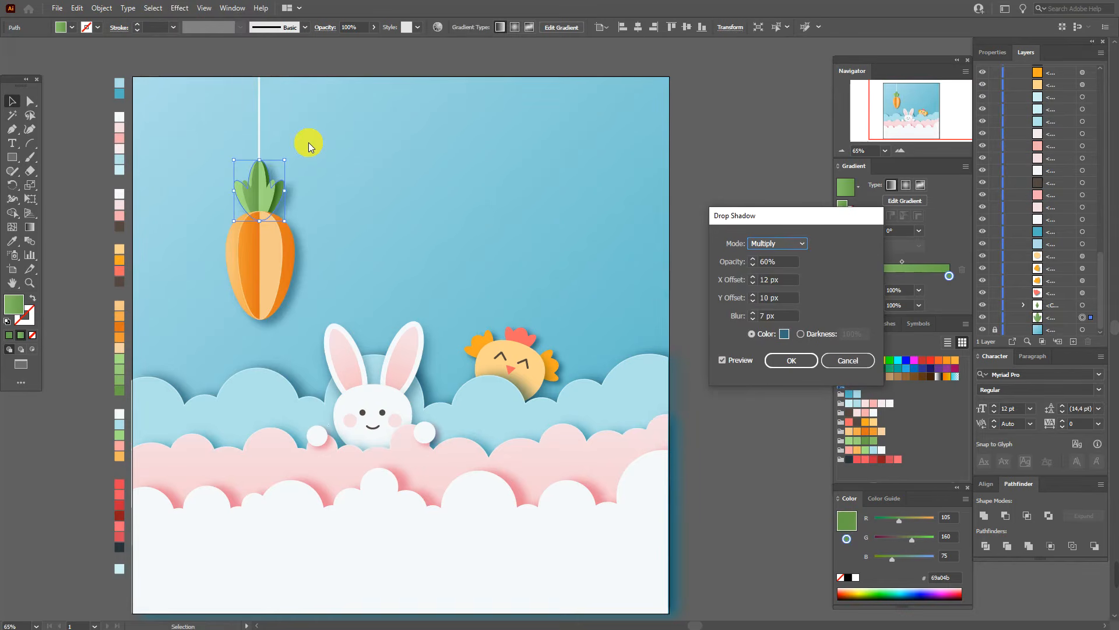
left_click(793, 361)
left_click(722, 303)
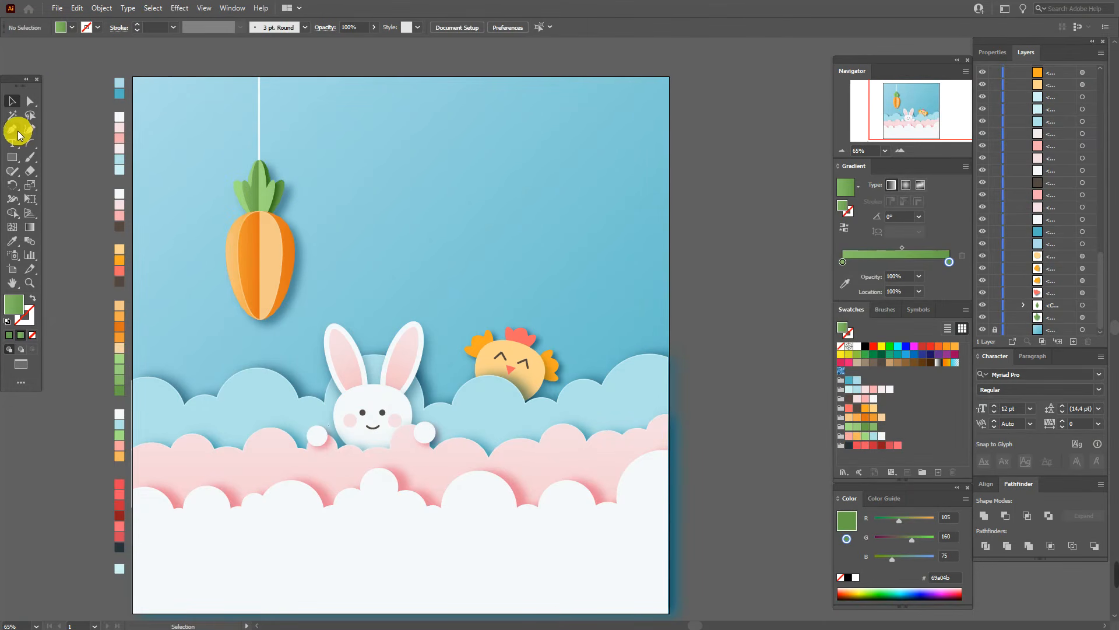
Sample the off-white F5F7F9 swatch and draw a vertical line about 131 px long from the artboard's upper edge, right of the carrot's string
left_click(12, 241)
left_click(119, 121)
left_click(12, 129)
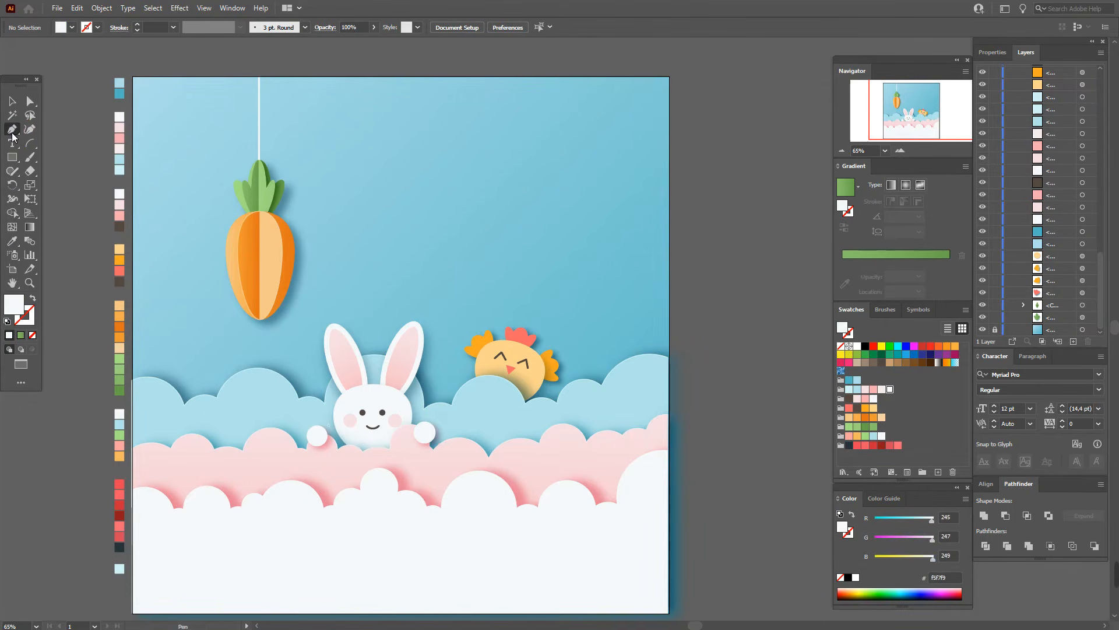
left_click(413, 77)
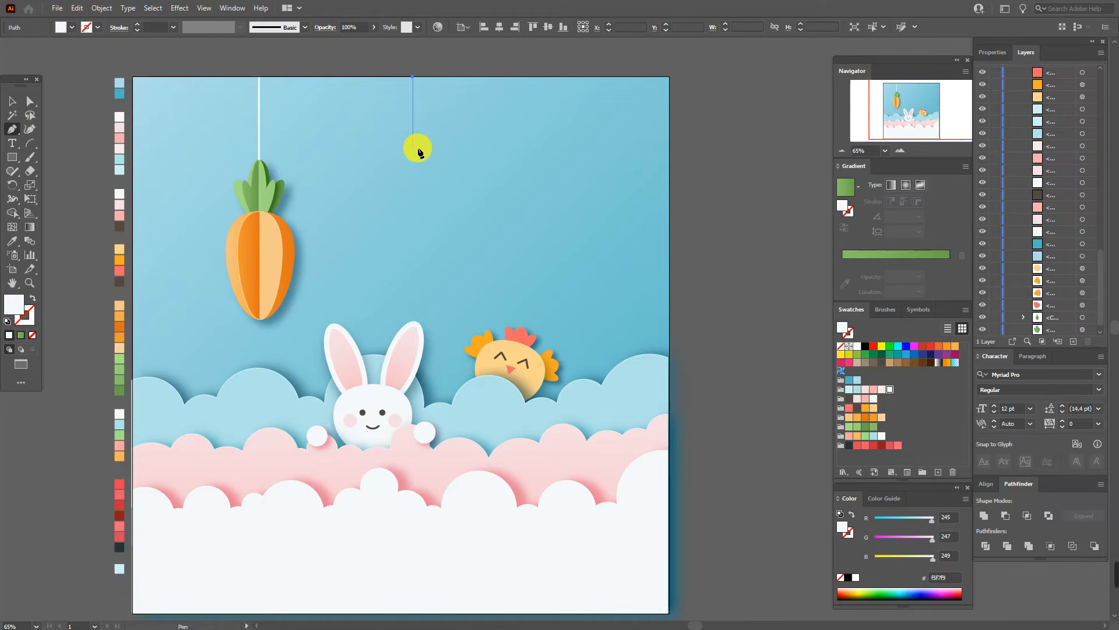
left_click(413, 148)
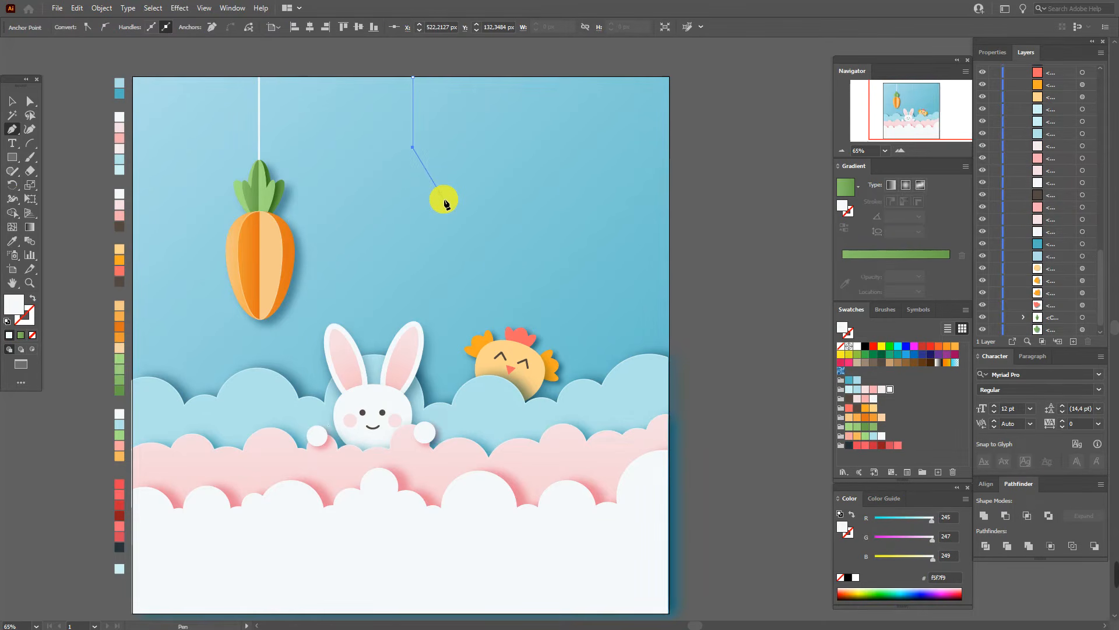
Swap the new line's fill and stroke to give it an off-white stroke, and apply the small round brush
left_click(34, 299)
left_click(28, 324)
left_click(887, 309)
left_click(849, 328)
left_click(13, 100)
left_click(228, 65)
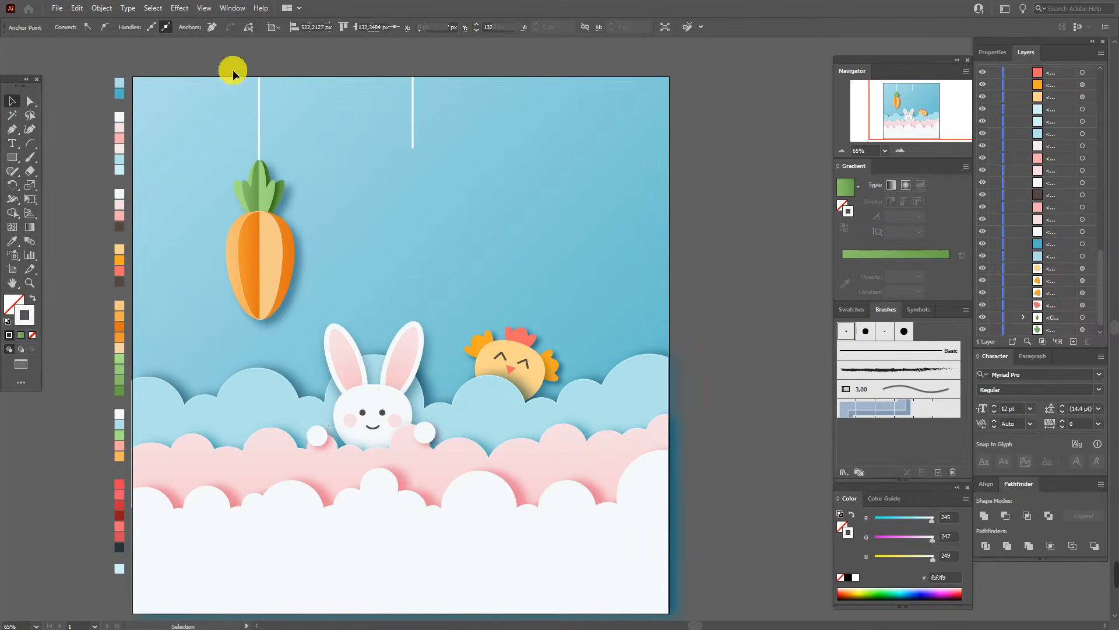
Move the carrot with its leaves slightly down and lengthen its string to reach the leaf tip
left_click_drag(306, 298, 302, 323)
left_click(258, 78, "shift")
left_click(271, 96, "shift")
key("Down")
key("Down")
key("Down")
key("Down")
key("Down")
key("Down")
key("Down")
key("Down")
key("Down")
key("Down")
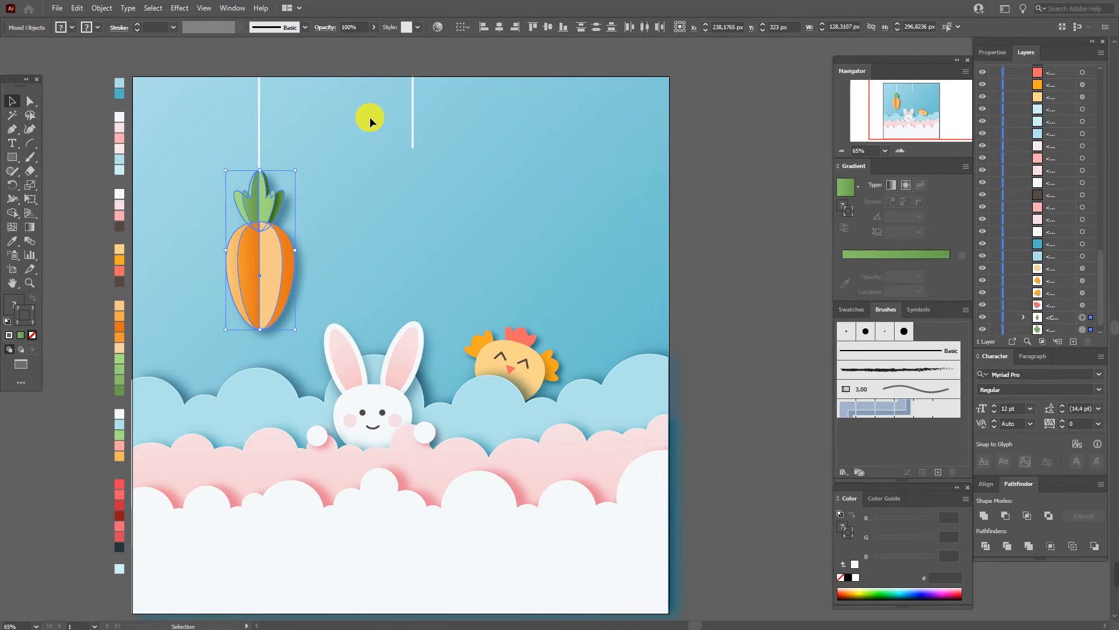
left_click(258, 145)
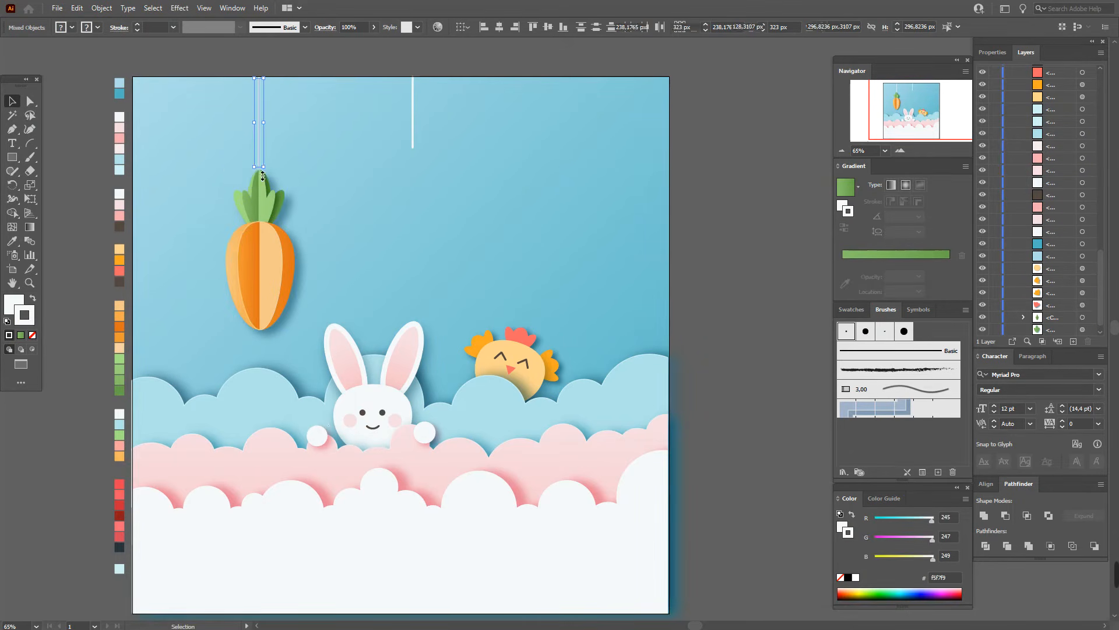
left_click(310, 70)
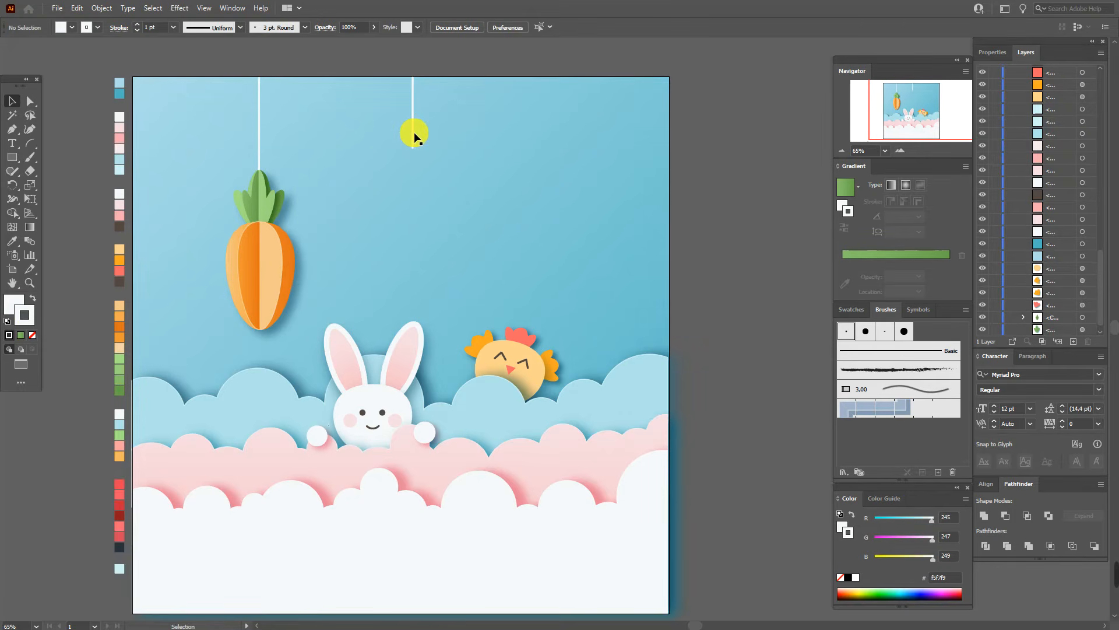
Move the second string closer to the carrot and hang an off-white ellipse about 152 by 213 px from its end
left_click_drag(411, 138, 387, 132)
left_click(698, 176)
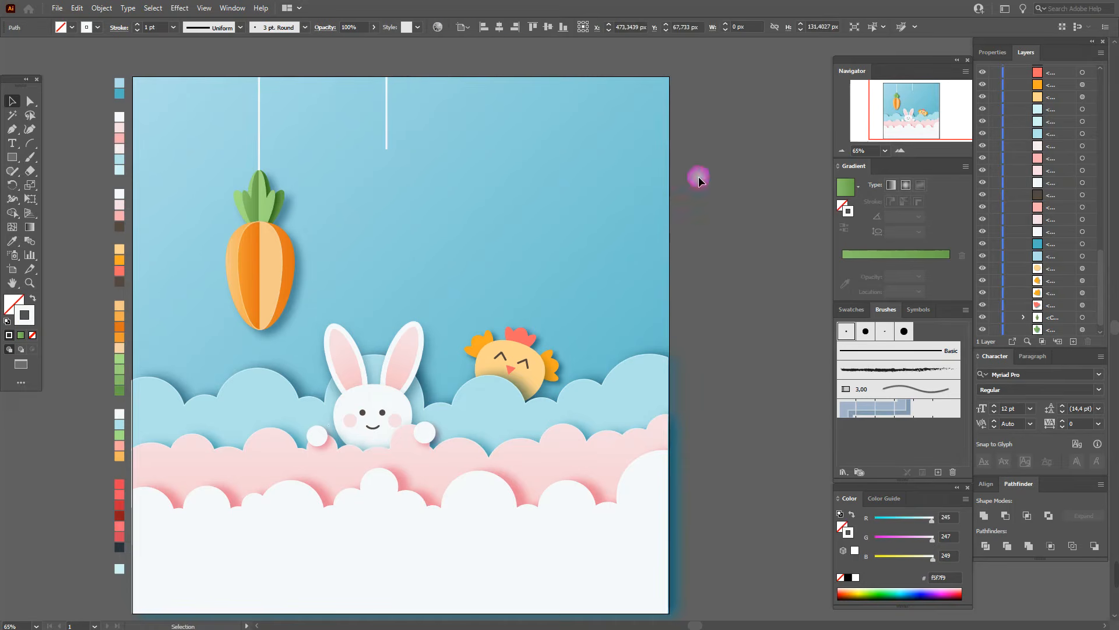
left_click(19, 163)
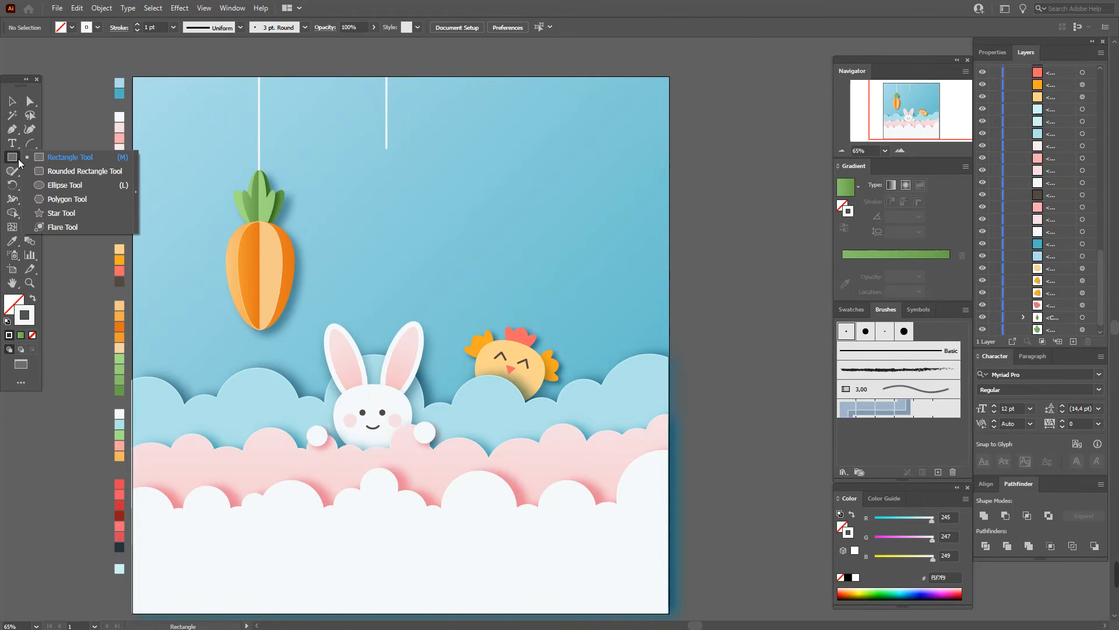
left_click(64, 185)
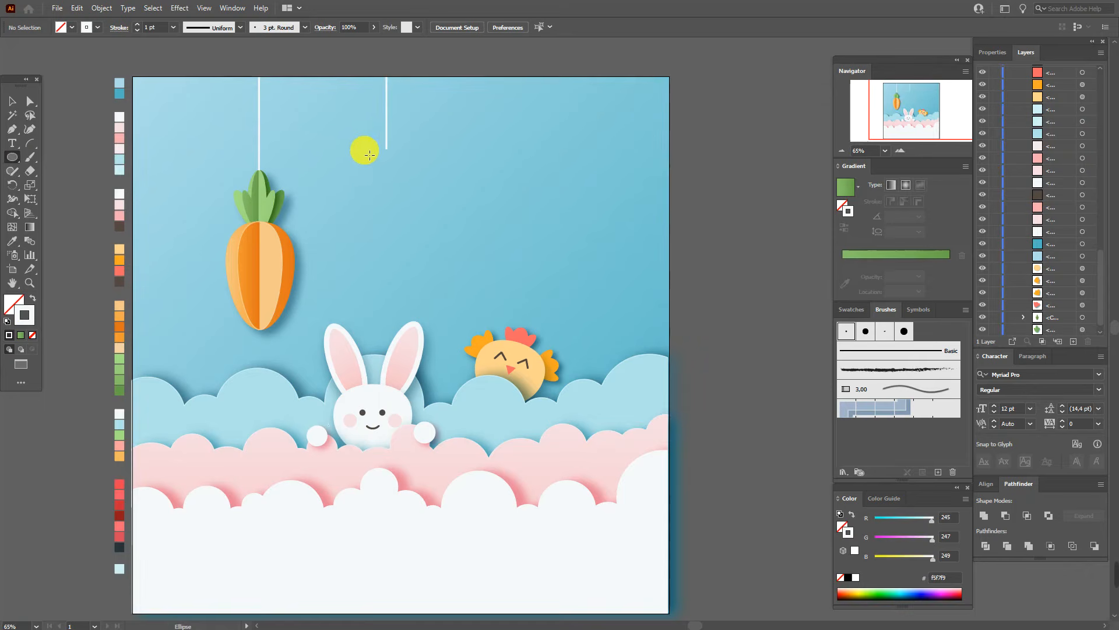
left_click(33, 298)
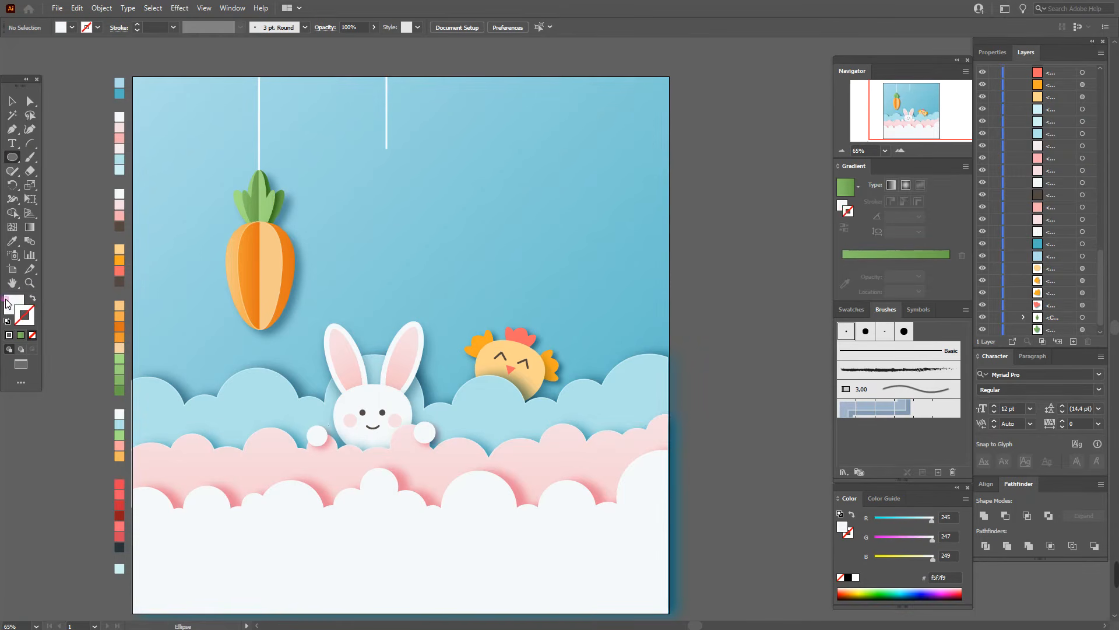
left_click_drag(415, 214, 455, 260)
left_click(11, 101)
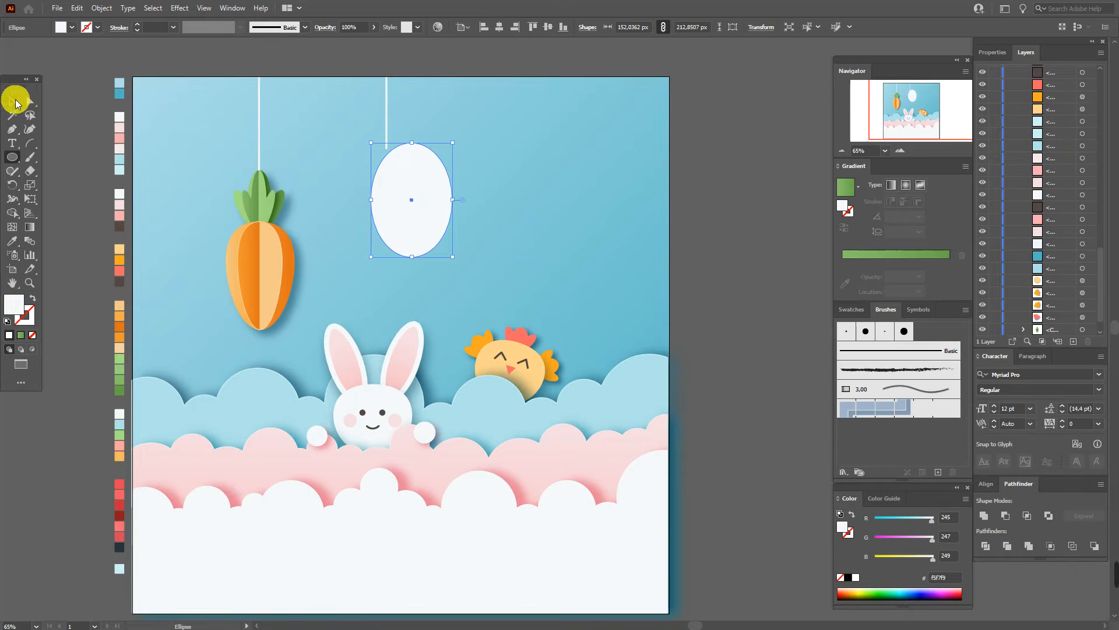
left_click_drag(409, 179, 383, 183)
Raise the ellipse's bottom anchor point to flatten its lower end into an egg shape
left_click(30, 101)
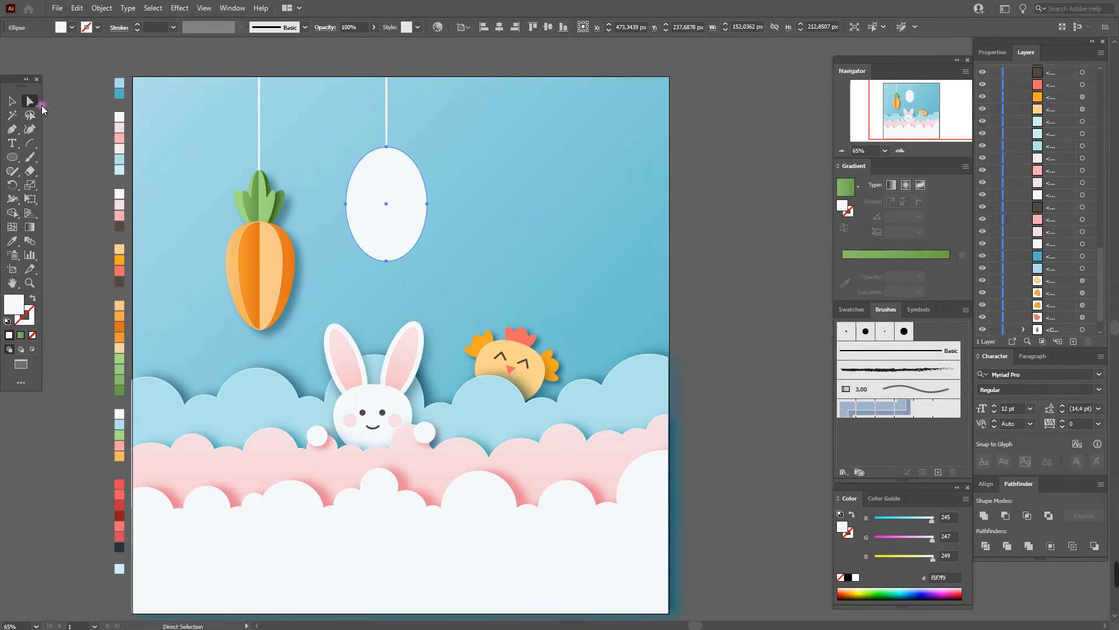
left_click(385, 261)
left_click(386, 261)
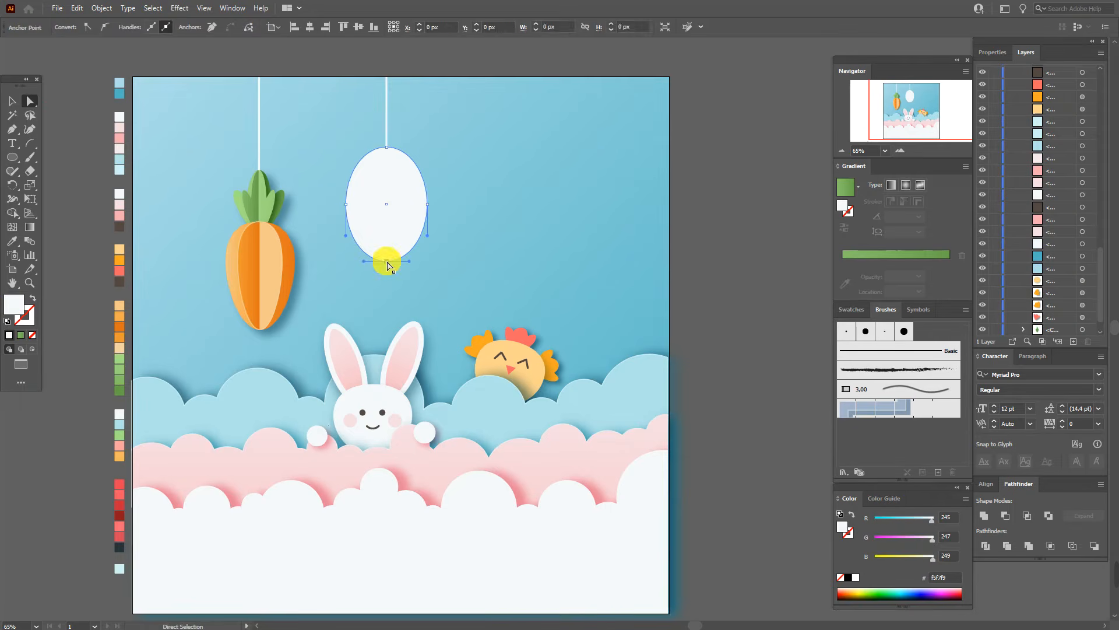
left_click_drag(388, 262, 388, 254)
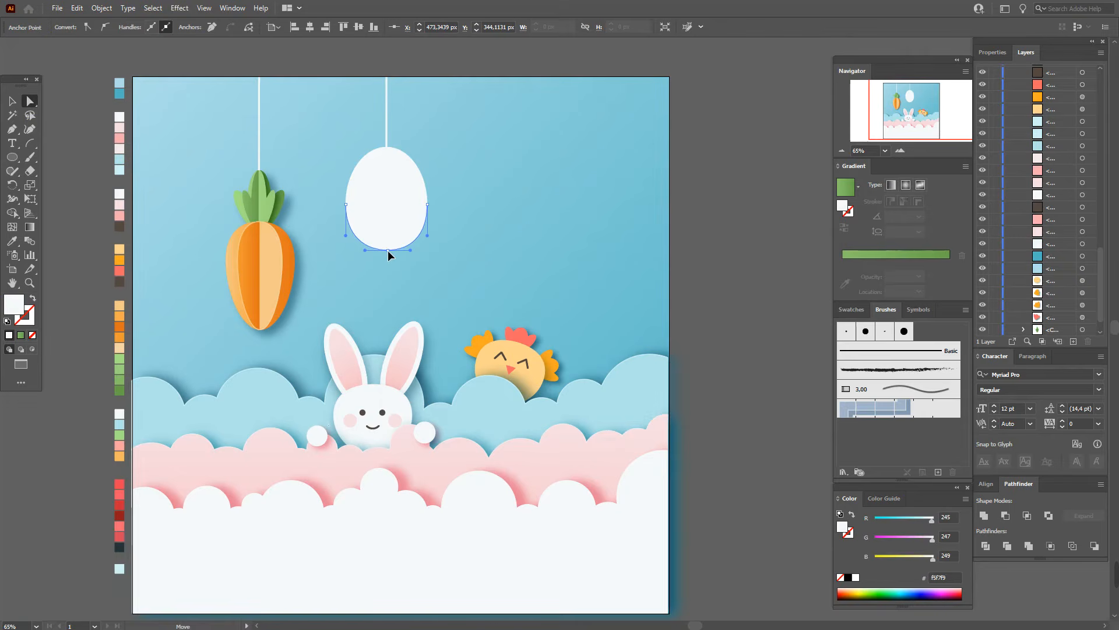
left_click(387, 250)
left_click(8, 104)
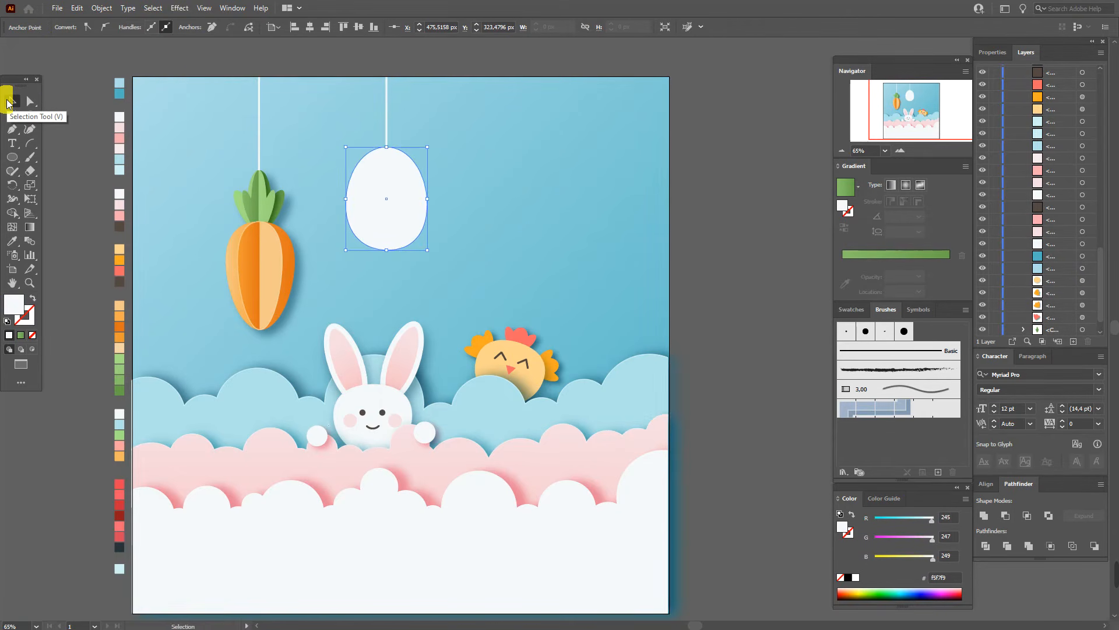
Narrow the egg's upper end evenly on both sides with Free Distort and expand its appearance
left_click(180, 8)
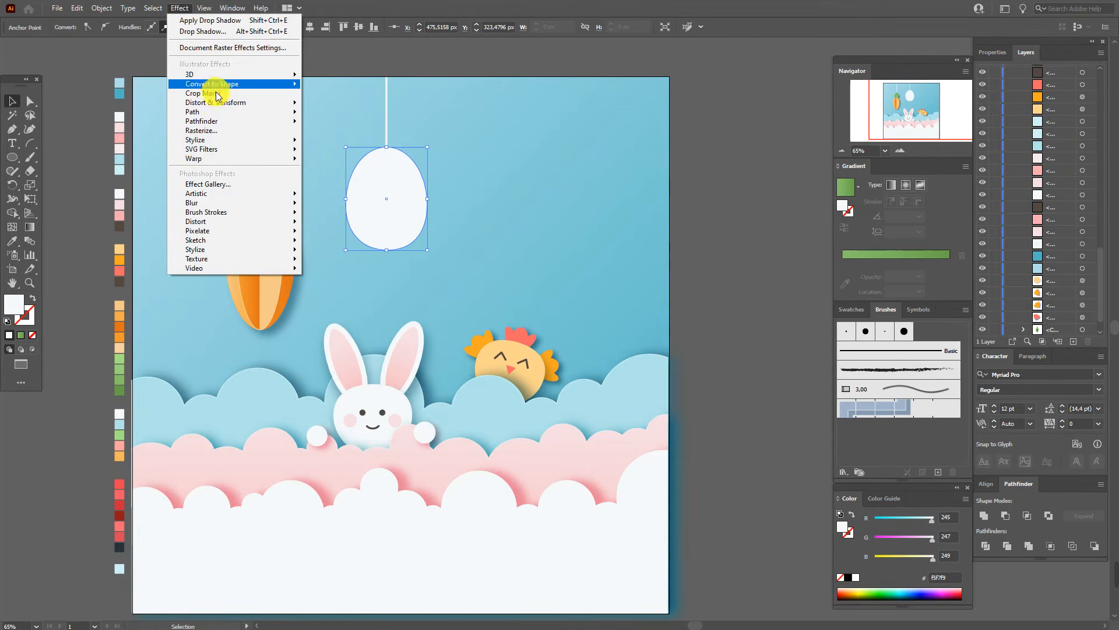
mouse_move(221, 102)
left_click(314, 103)
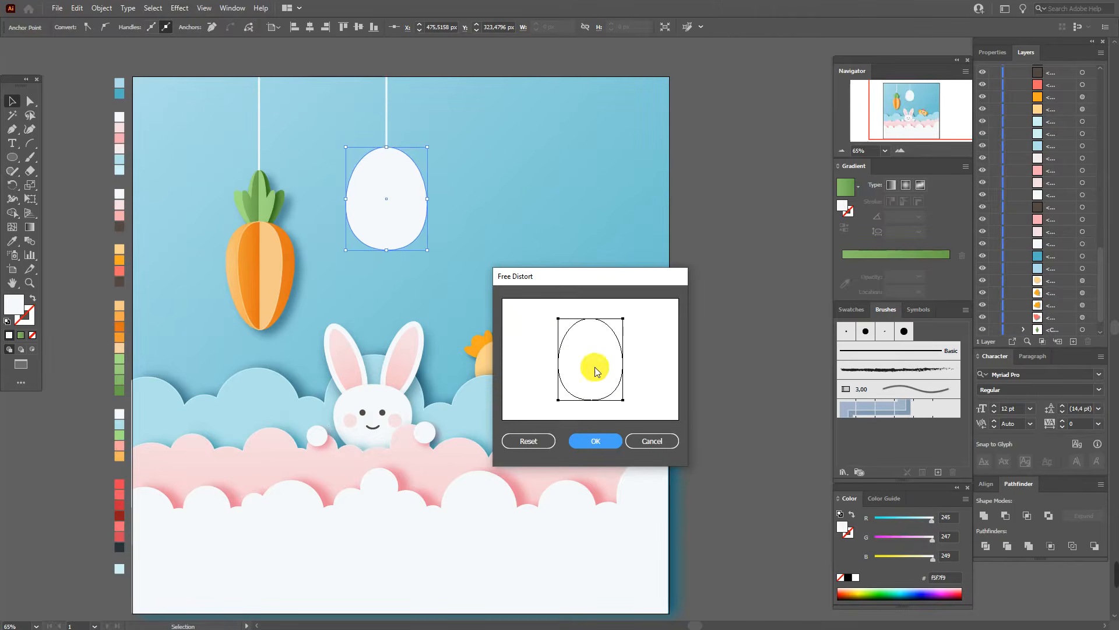
left_click_drag(559, 320, 566, 321)
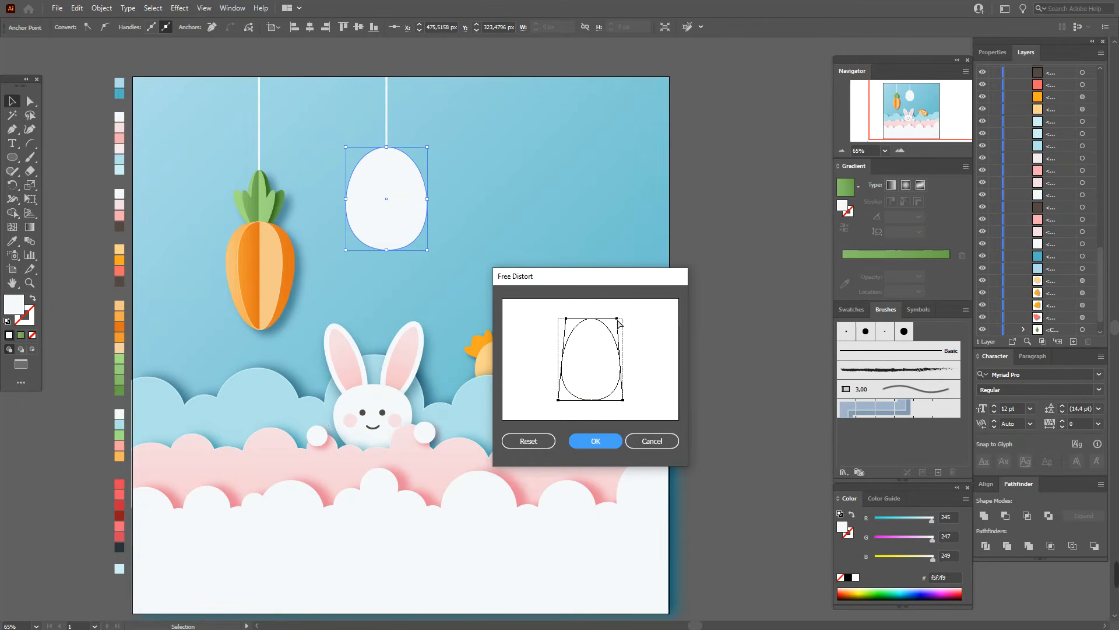
left_click(601, 440)
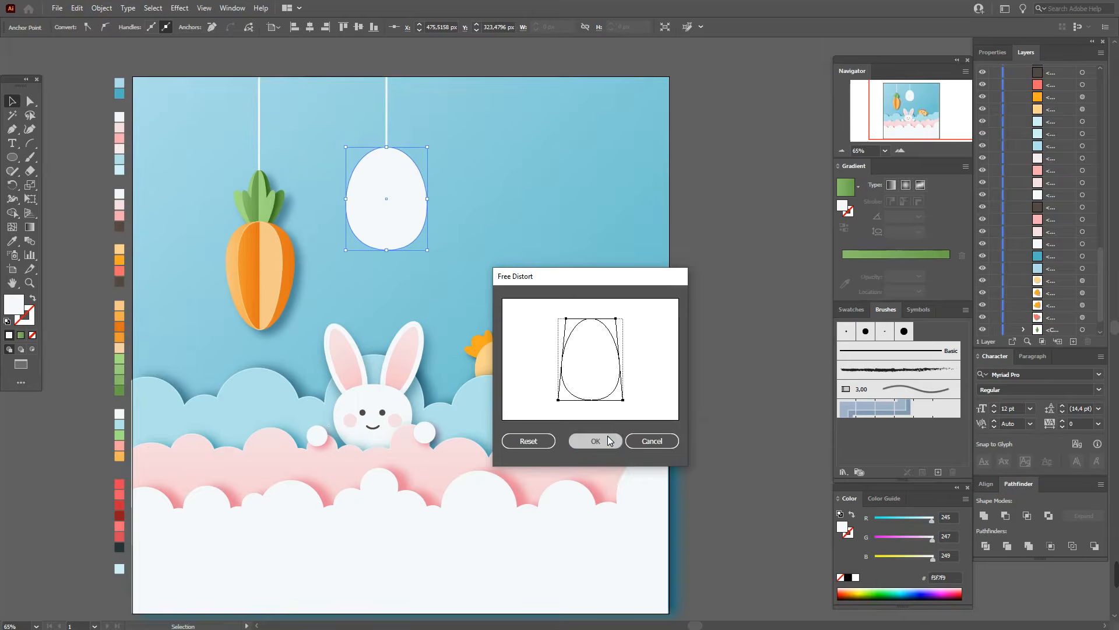
left_click(102, 7)
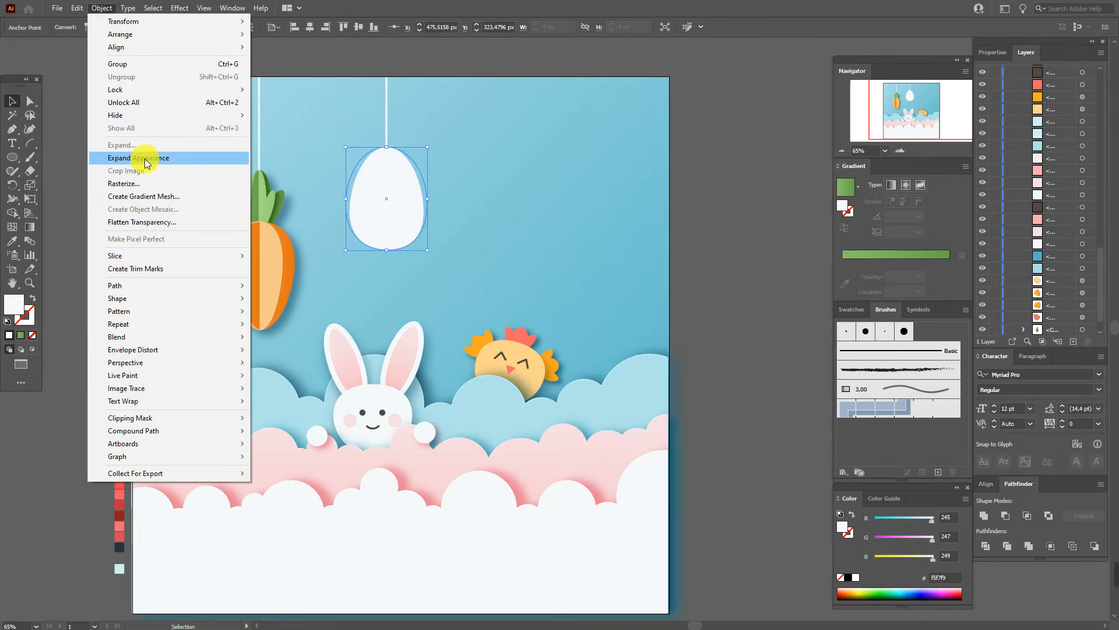
left_click(146, 153)
left_click(681, 239)
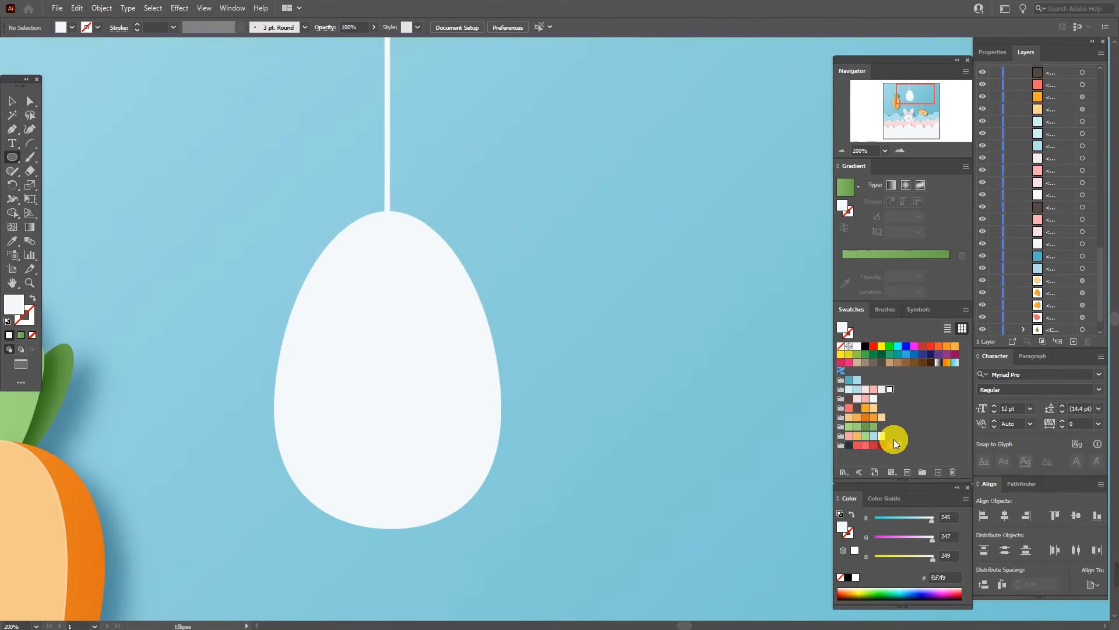
Draw a coral circle about 23 px wide beside the egg and apply a Transform effect with 6 copies moved 40 px horizontally
left_click(899, 445)
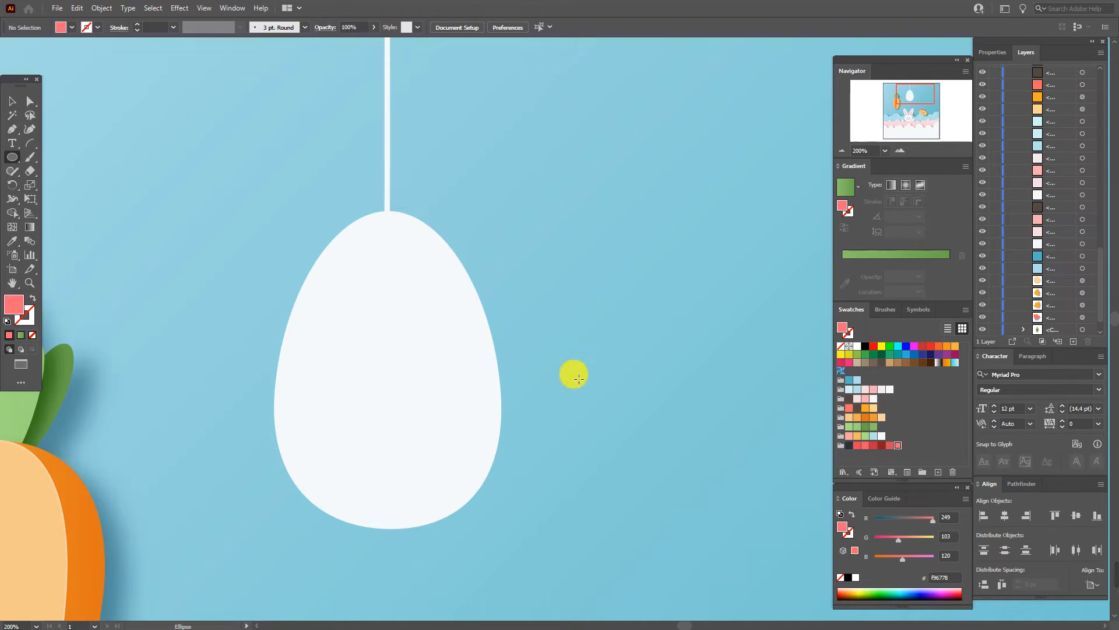
mouse_move(281, 236)
left_mouse_down()
mouse_move(295, 257)
mouse_move(257, 215)
mouse_move(303, 260)
mouse_move(284, 245)
mouse_move(292, 255)
left_mouse_up()
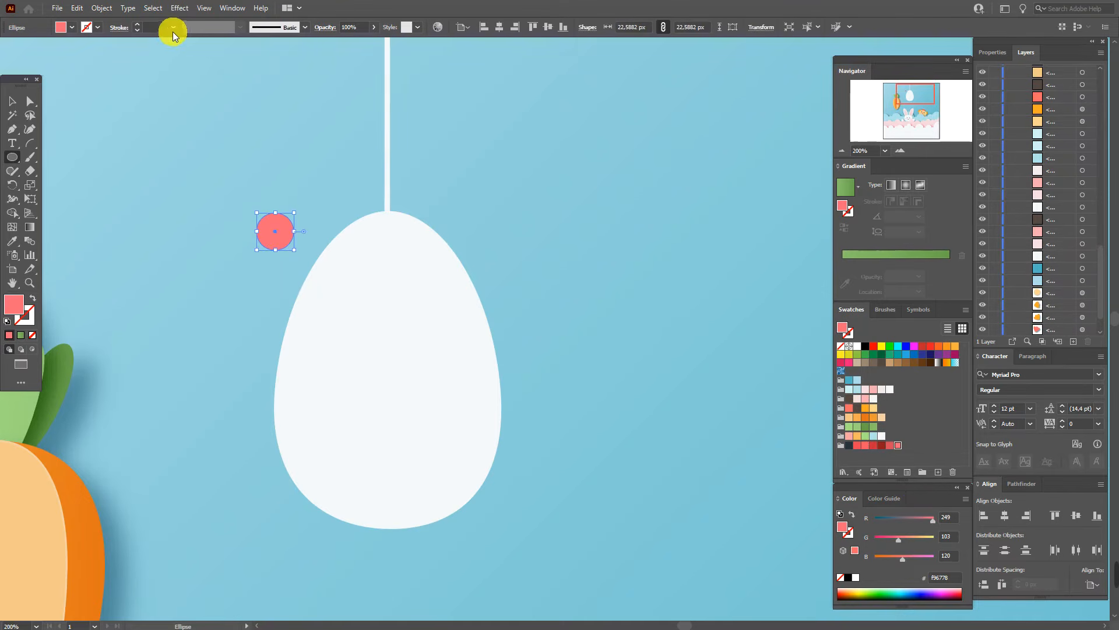
left_click(177, 11)
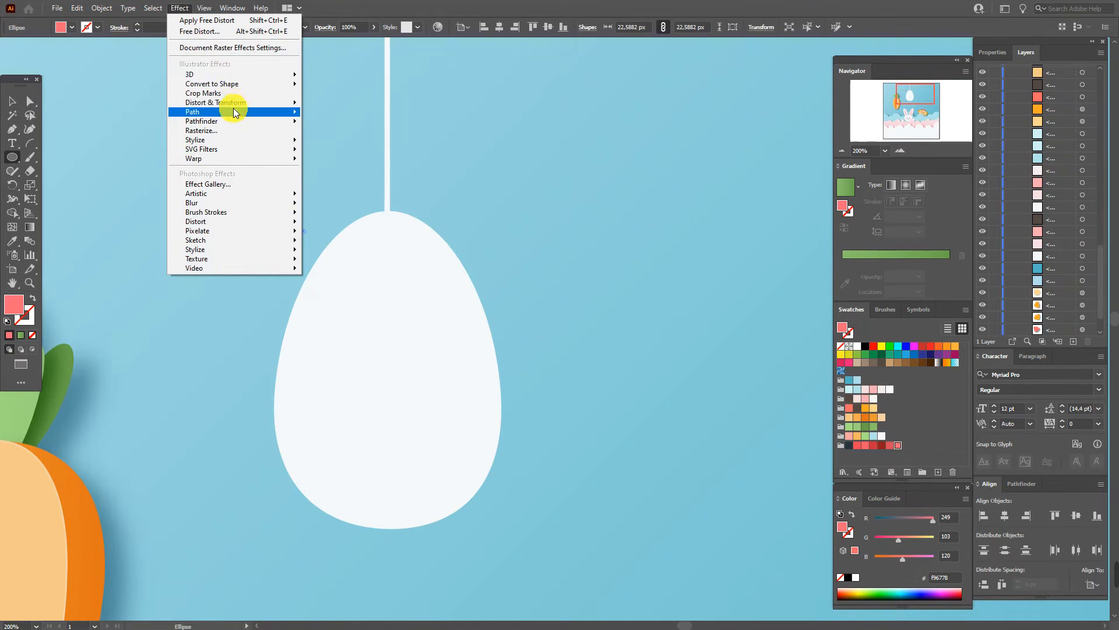
mouse_move(233, 102)
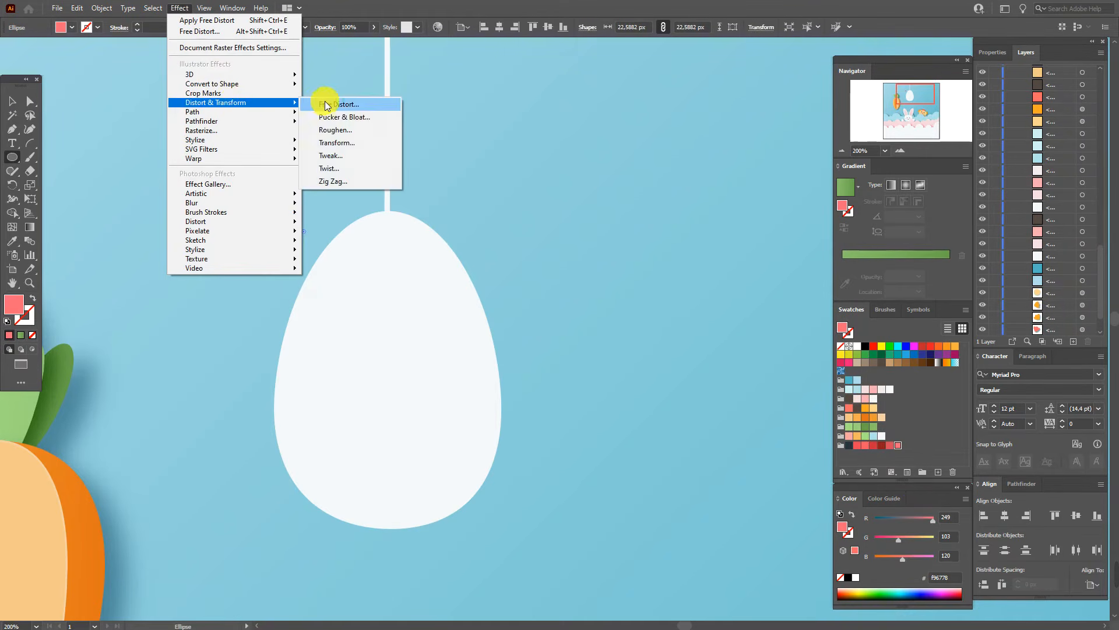
left_click(349, 140)
left_click(657, 288)
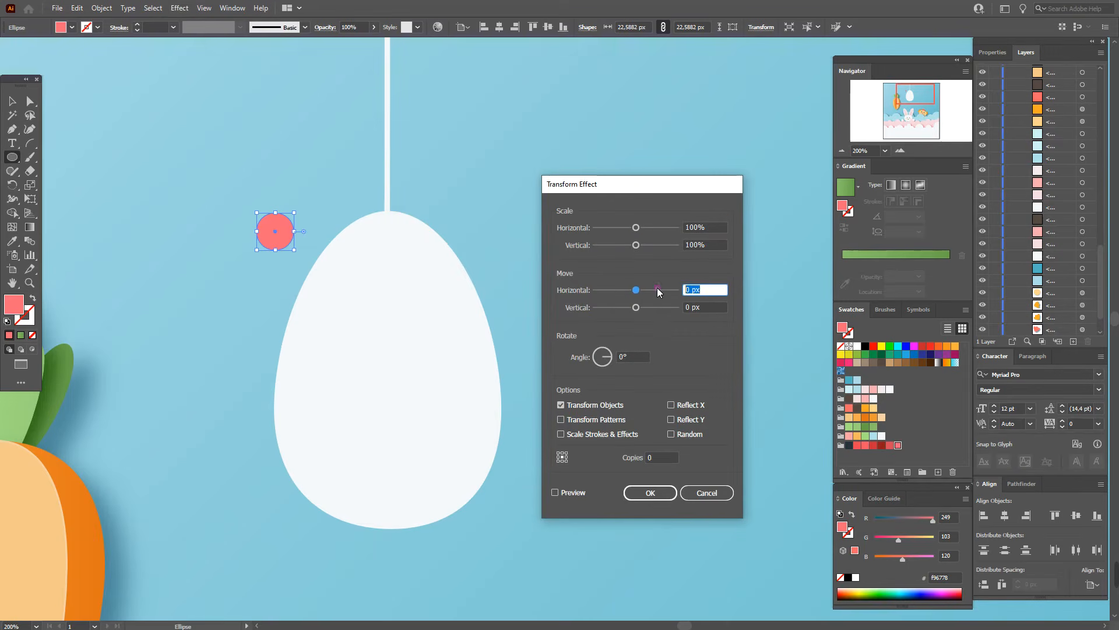
type("40")
left_click(659, 460)
type("6")
left_click(569, 493)
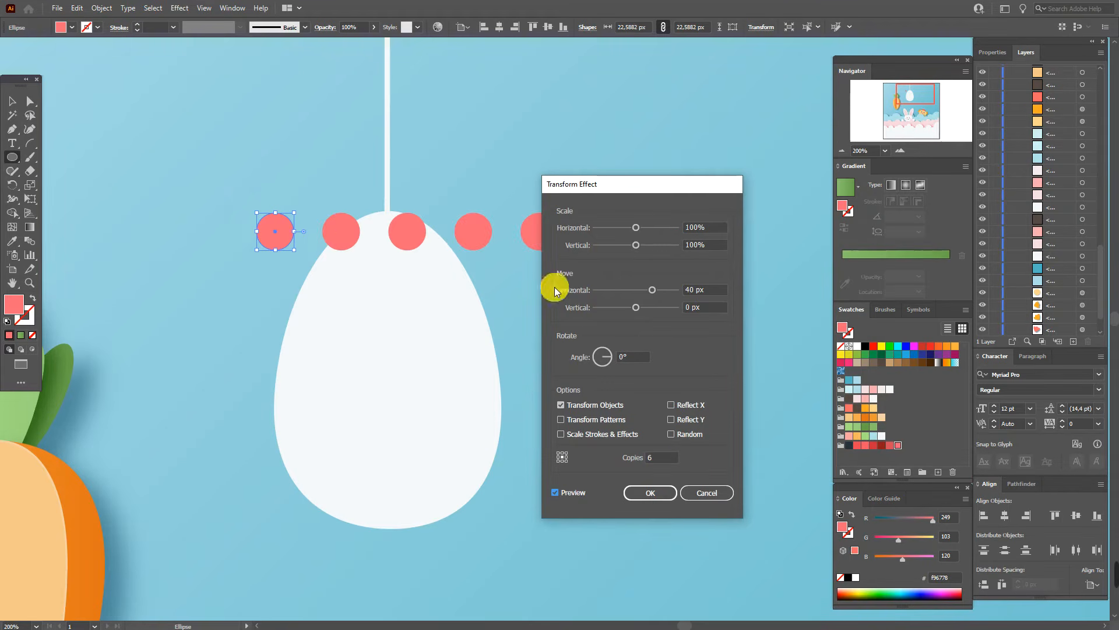
left_click_drag(591, 175, 629, 274)
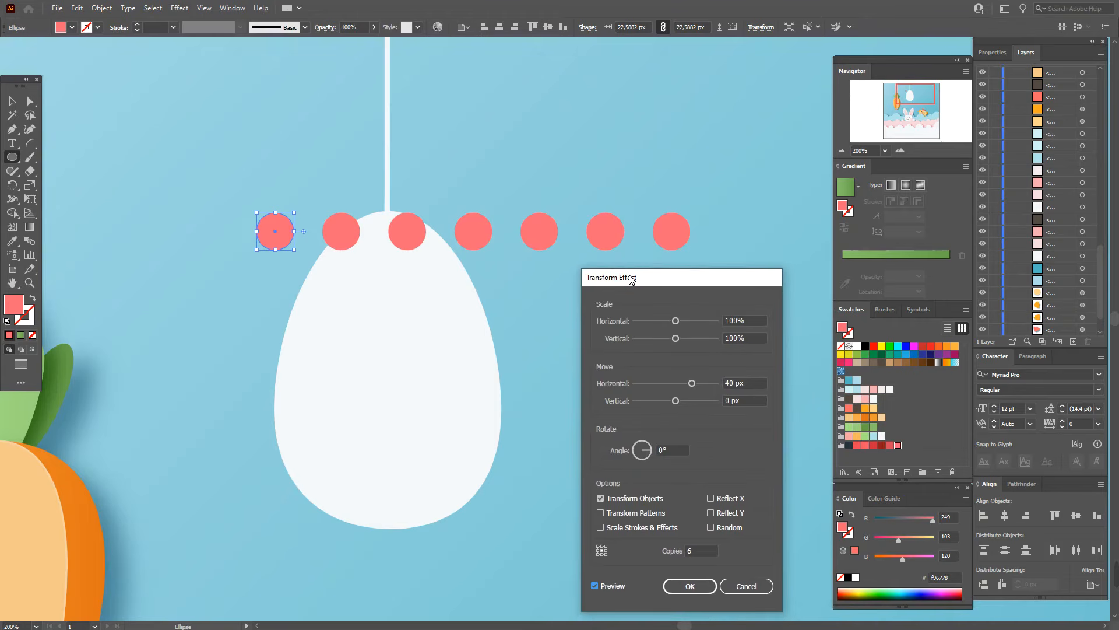
left_click(688, 585)
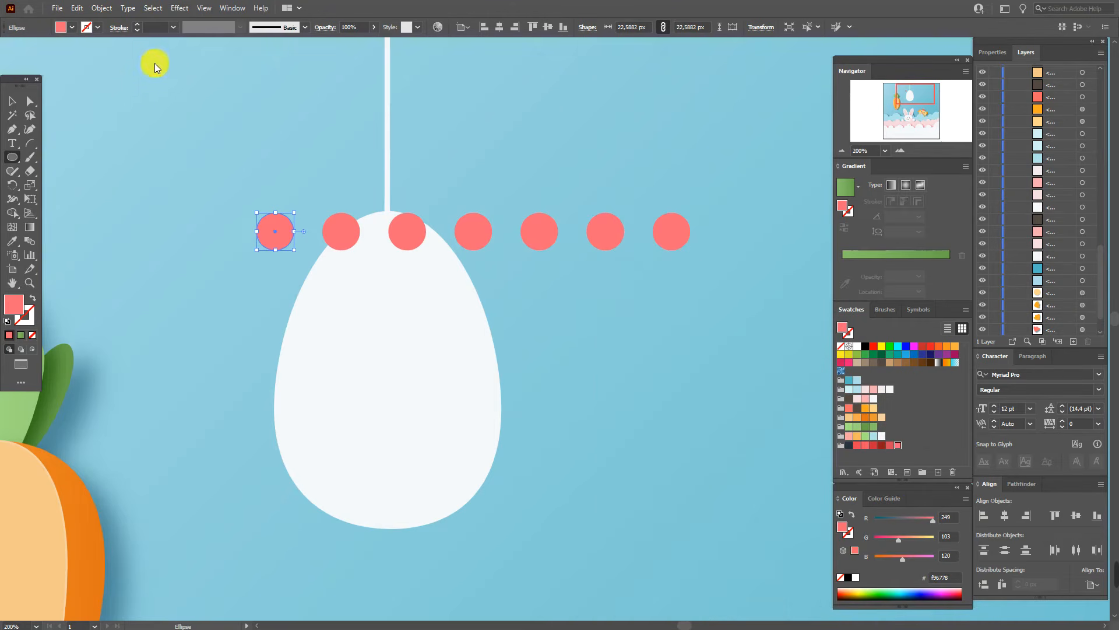
Add a second Transform effect with 6 copies moved 40 px vertically to turn the row of circles into a grid
left_click(180, 10)
mouse_move(250, 103)
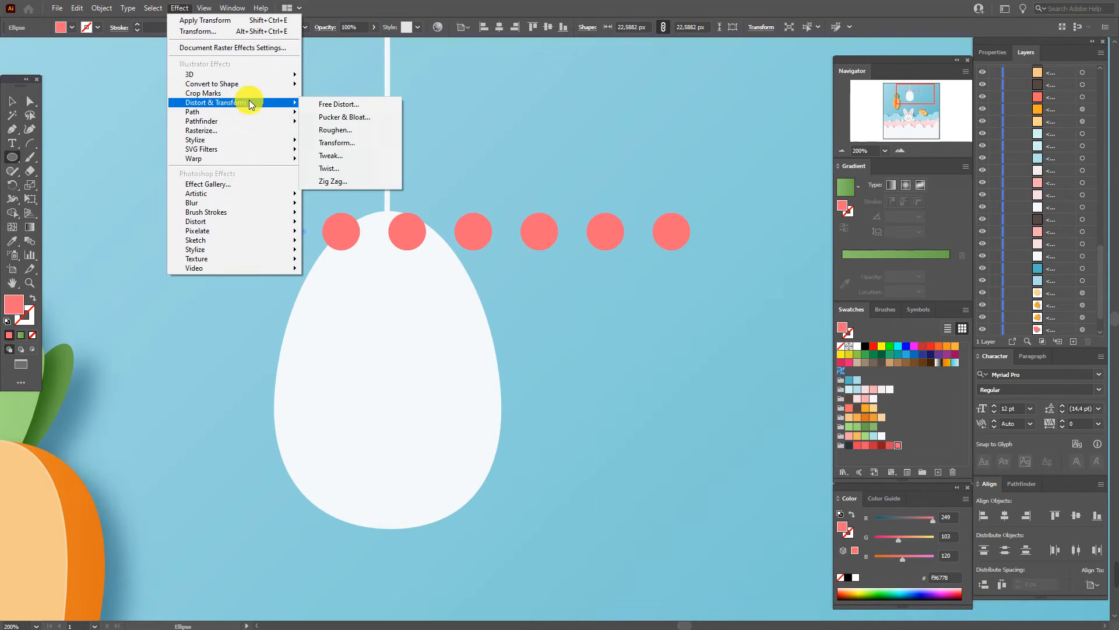
left_click(359, 142)
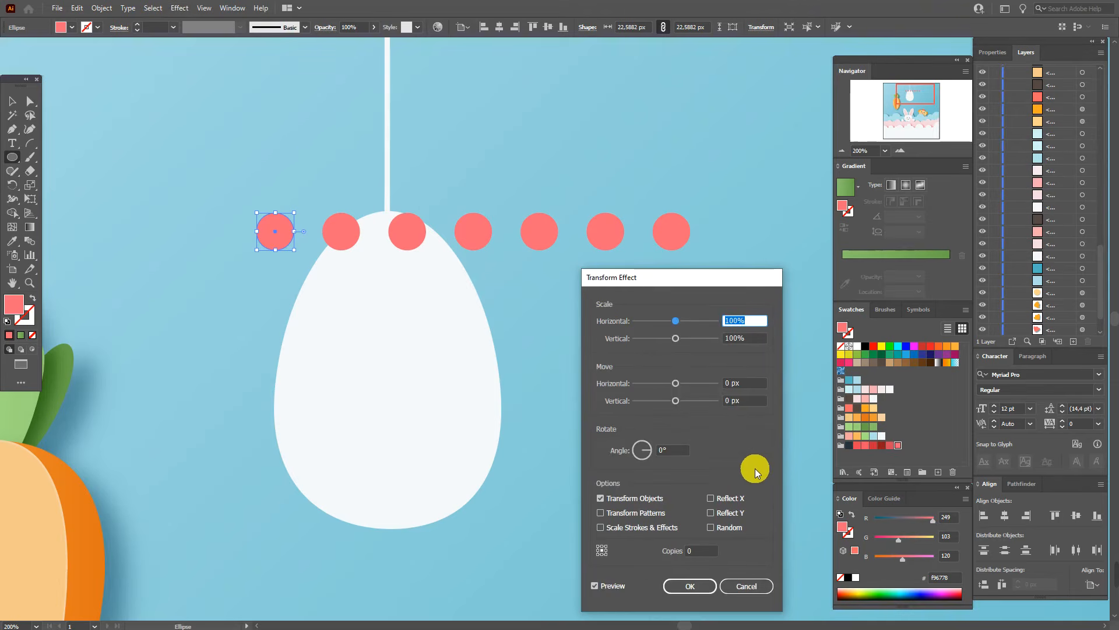
left_click(743, 401)
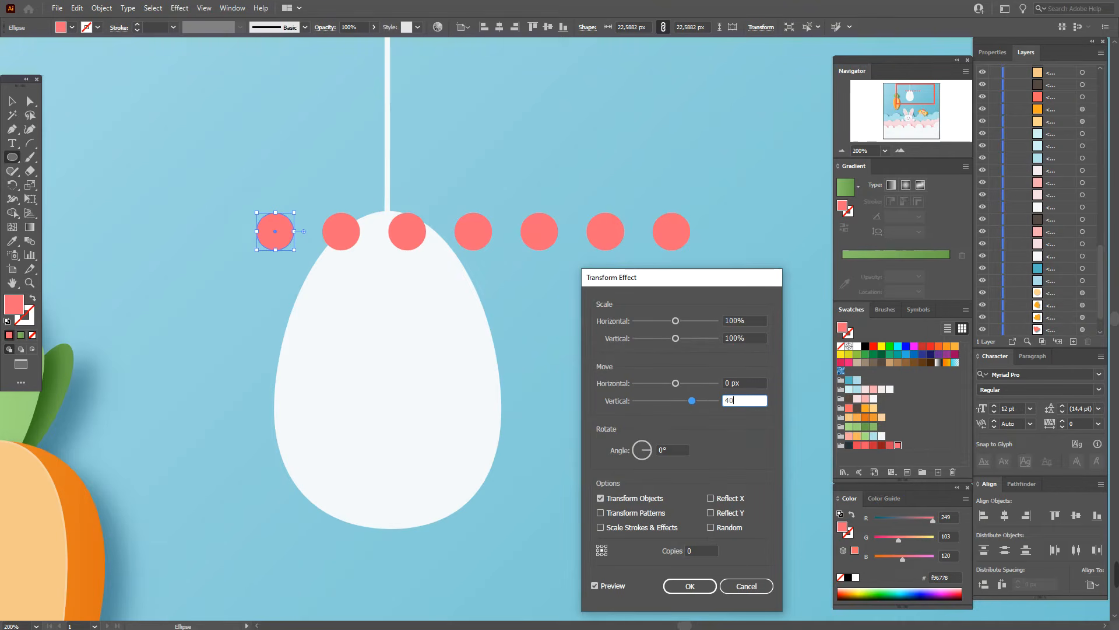
left_click(697, 554)
type("6")
left_click(686, 587)
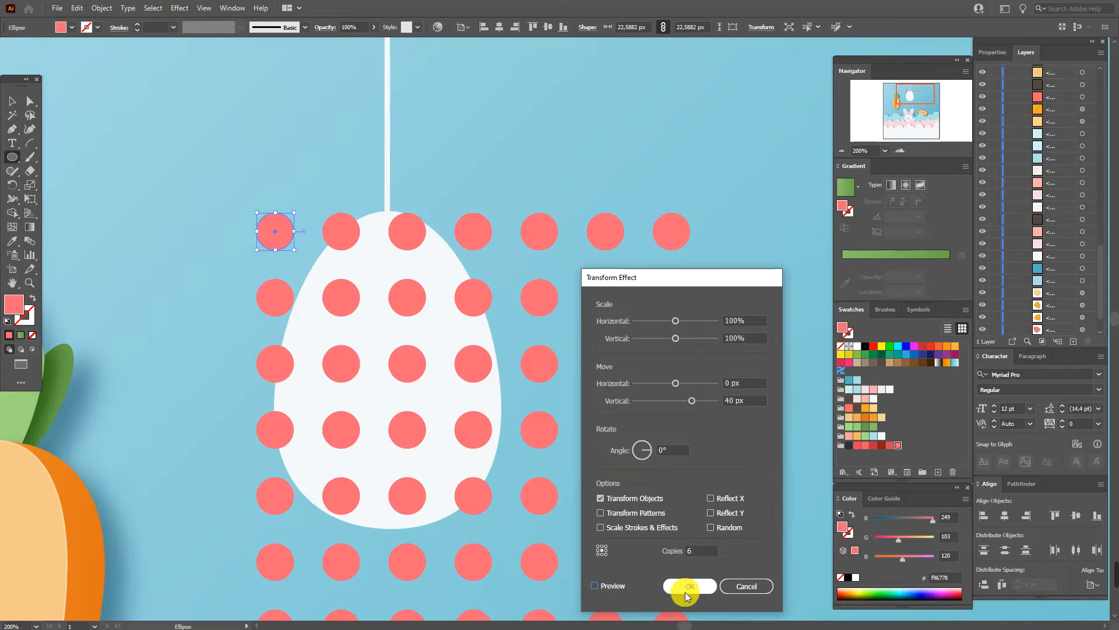
Expand the dot grid's appearance, scale it to about 212 px square and centre it over the egg
left_click(101, 8)
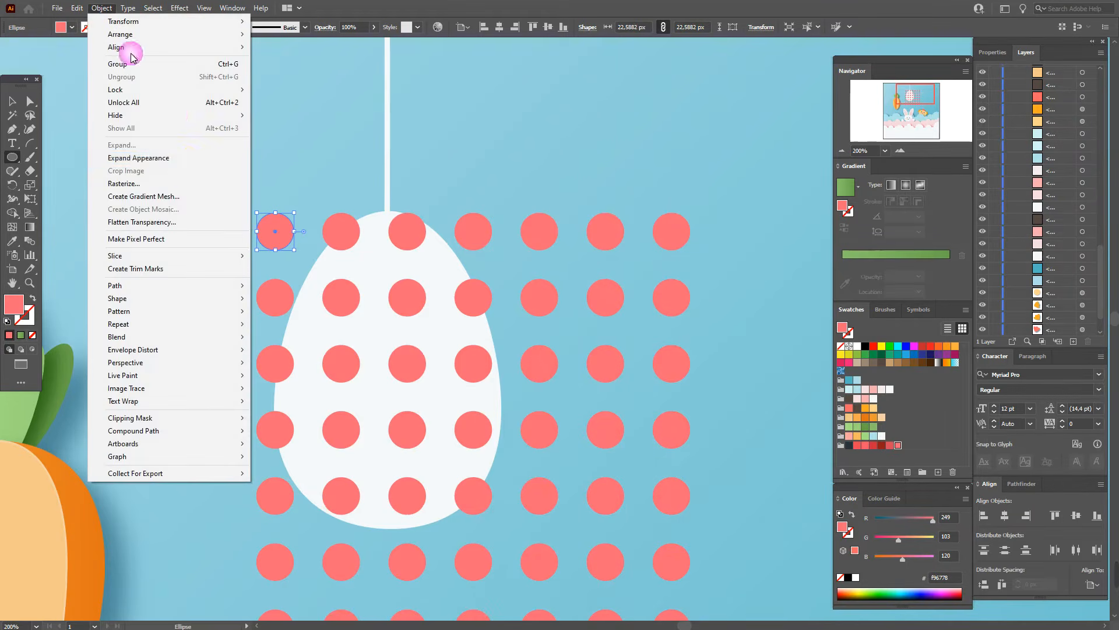
left_click(188, 162)
left_click(12, 101)
left_click(463, 222)
left_click_drag(480, 218, 479, 318)
left_click_drag(520, 375, 428, 281)
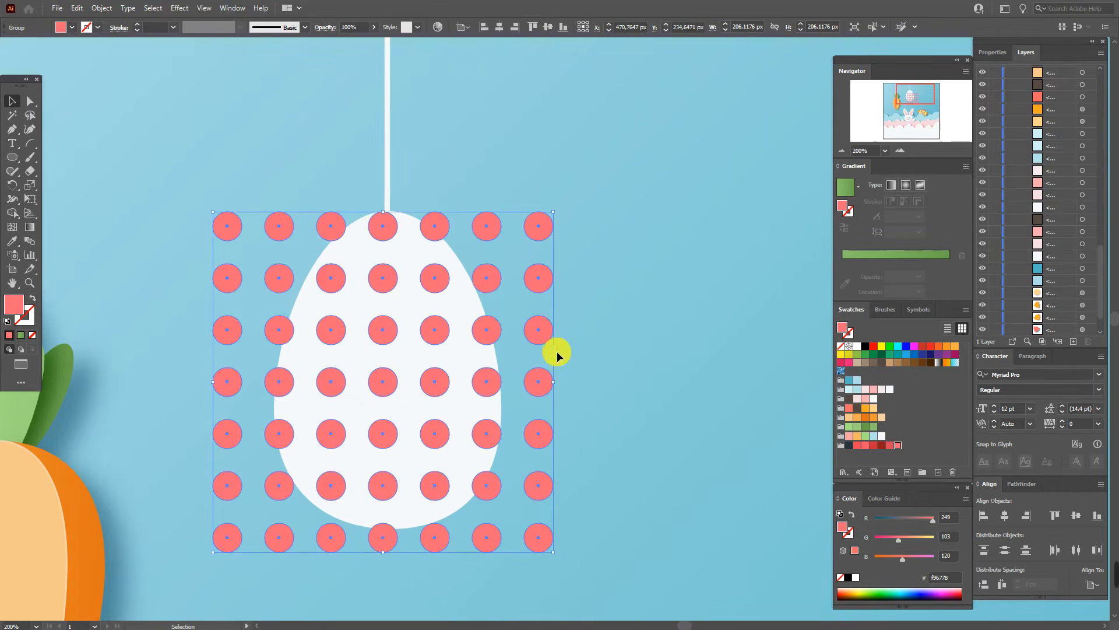
left_click_drag(567, 390, 570, 390)
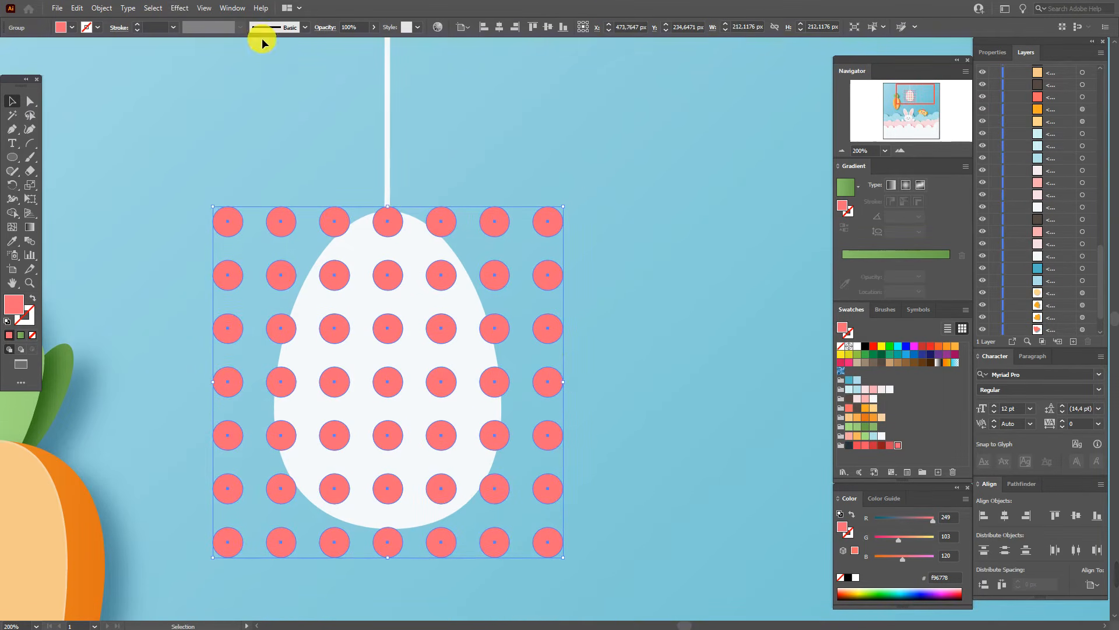
Apply a Fisheye warp with a 50% bend to the dot grid and expand its appearance
left_click(179, 8)
mouse_move(253, 160)
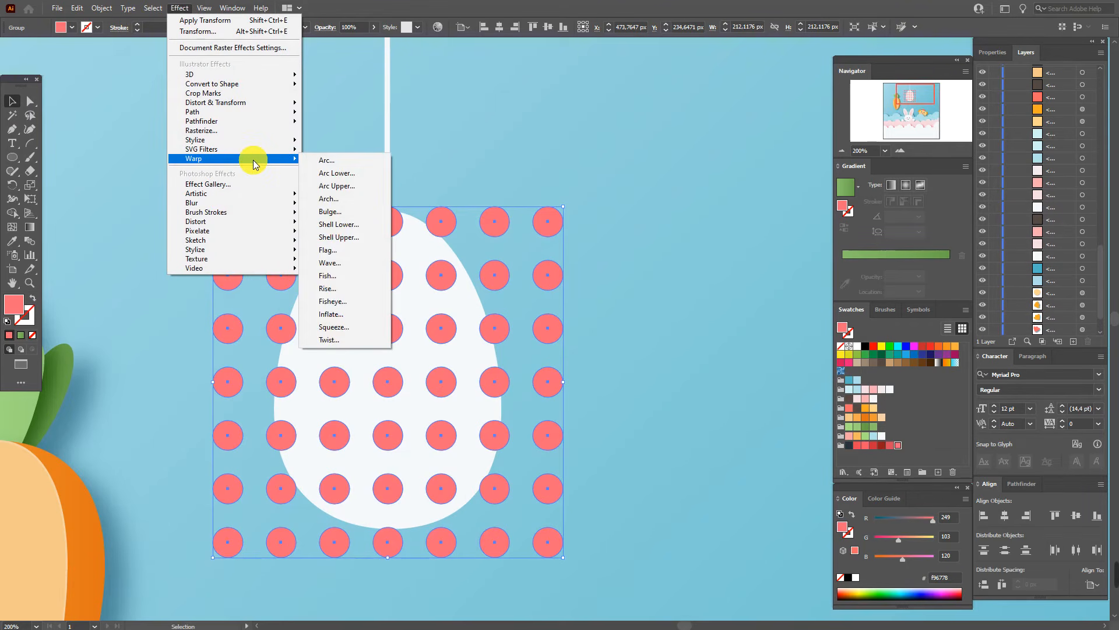
left_click(358, 302)
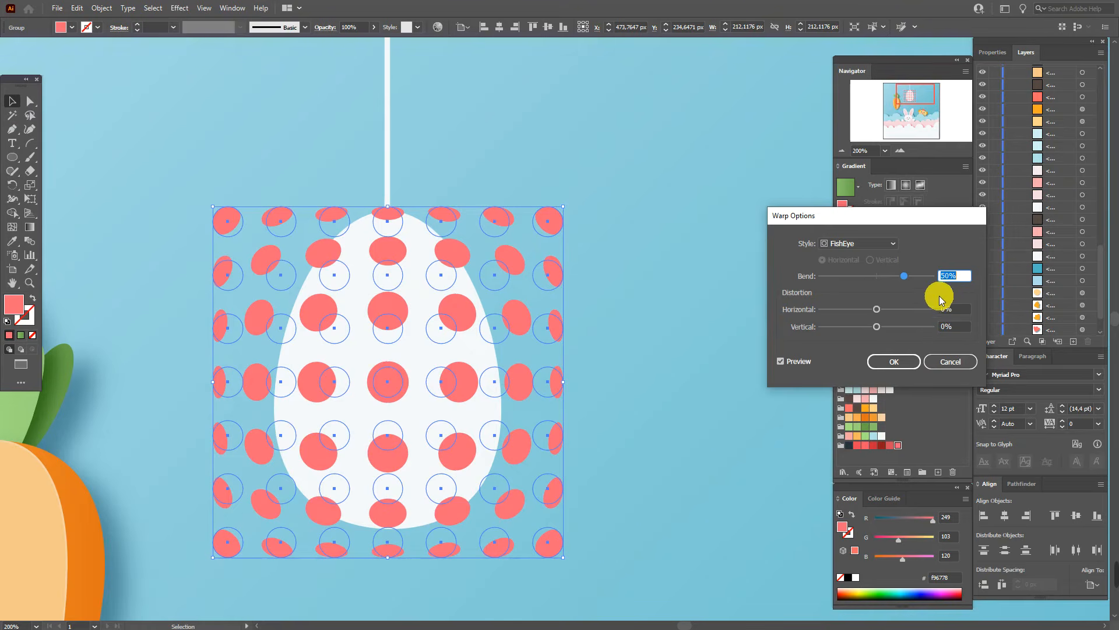
left_click(893, 365)
left_click(102, 7)
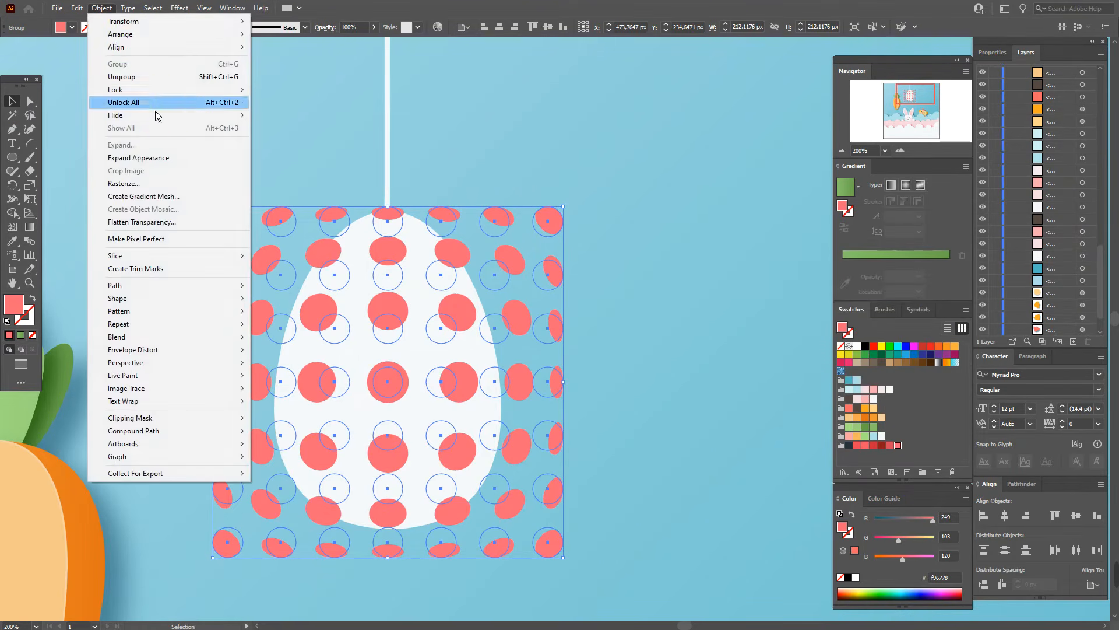
left_click(164, 159)
Resize the warped dot grid to about 167 by 216 px so it fits around the egg
left_click_drag(394, 211, 394, 216)
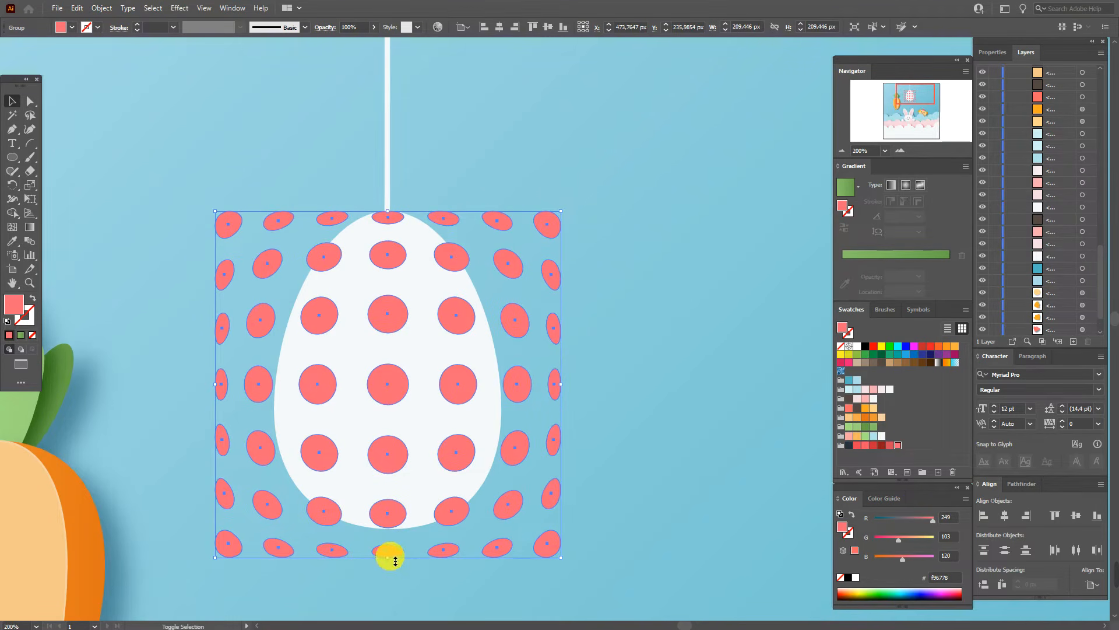
left_click_drag(215, 383, 253, 391)
left_click_drag(560, 383, 523, 392)
left_click_drag(389, 564, 390, 568)
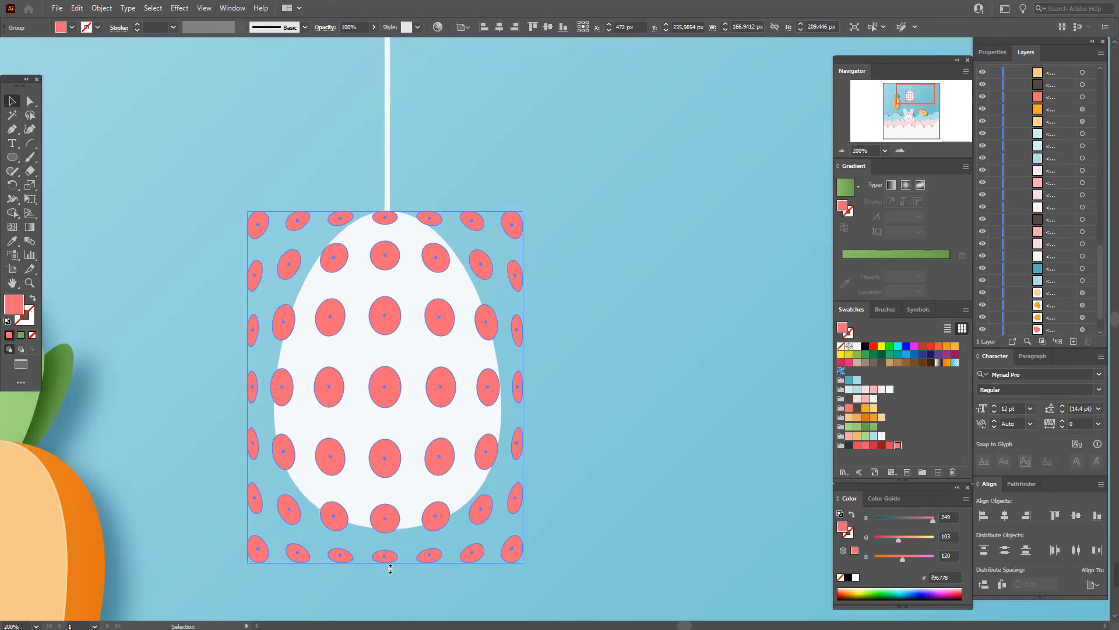
left_click_drag(390, 216, 394, 213)
left_click_drag(523, 383, 529, 394)
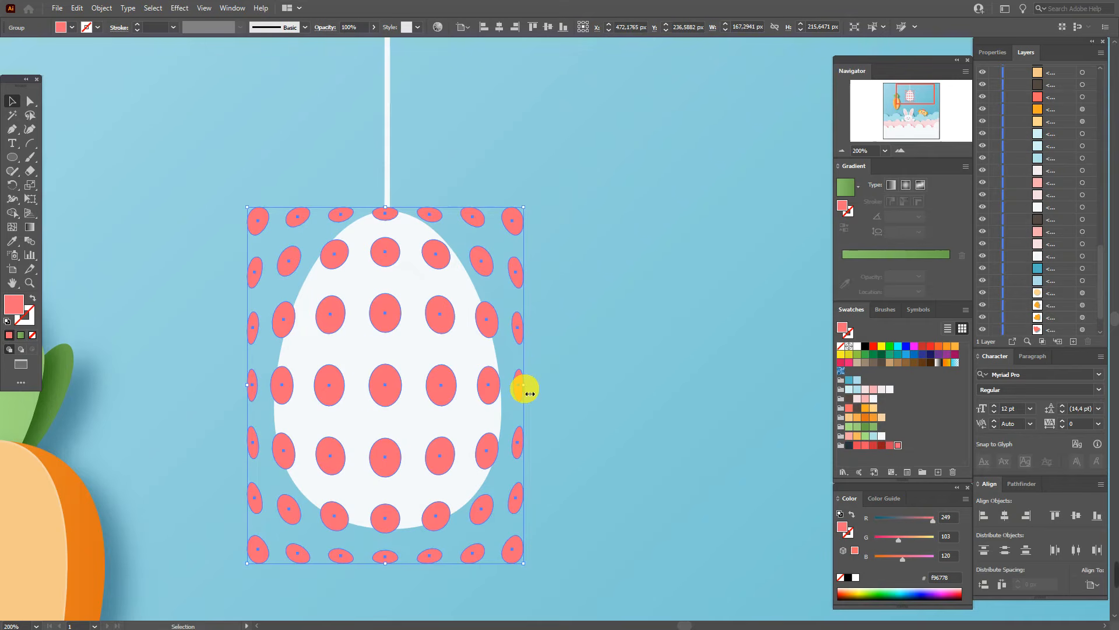
Ungroup the dot grid and each of its rows so that every dot can be selected individually
right_click(418, 316)
left_click(474, 429)
left_click(434, 257)
right_click(434, 256)
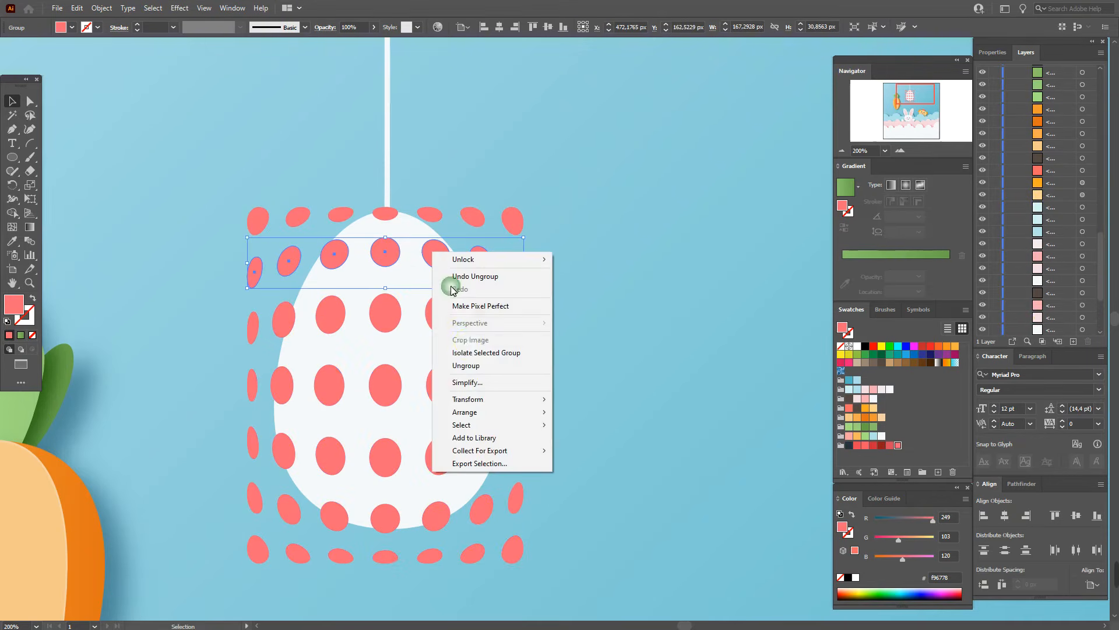
left_click(465, 365)
left_click(430, 214)
right_click(429, 214)
left_click(460, 327)
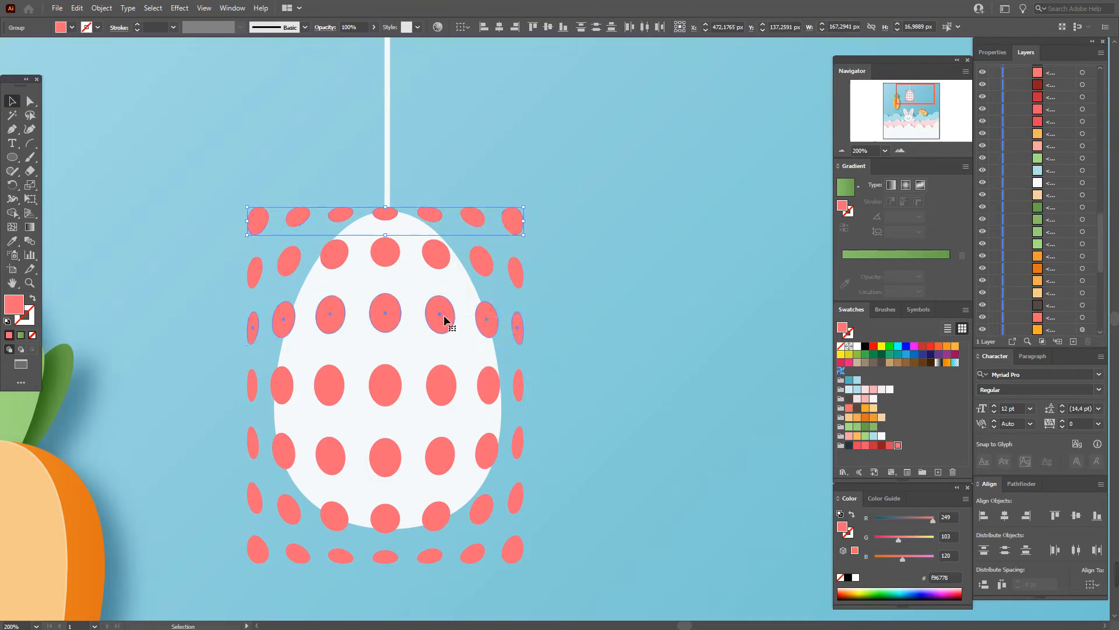
right_click(441, 315)
left_click(461, 427)
right_click(387, 380)
left_click(428, 495)
right_click(397, 464)
left_click(457, 358)
left_click(387, 558)
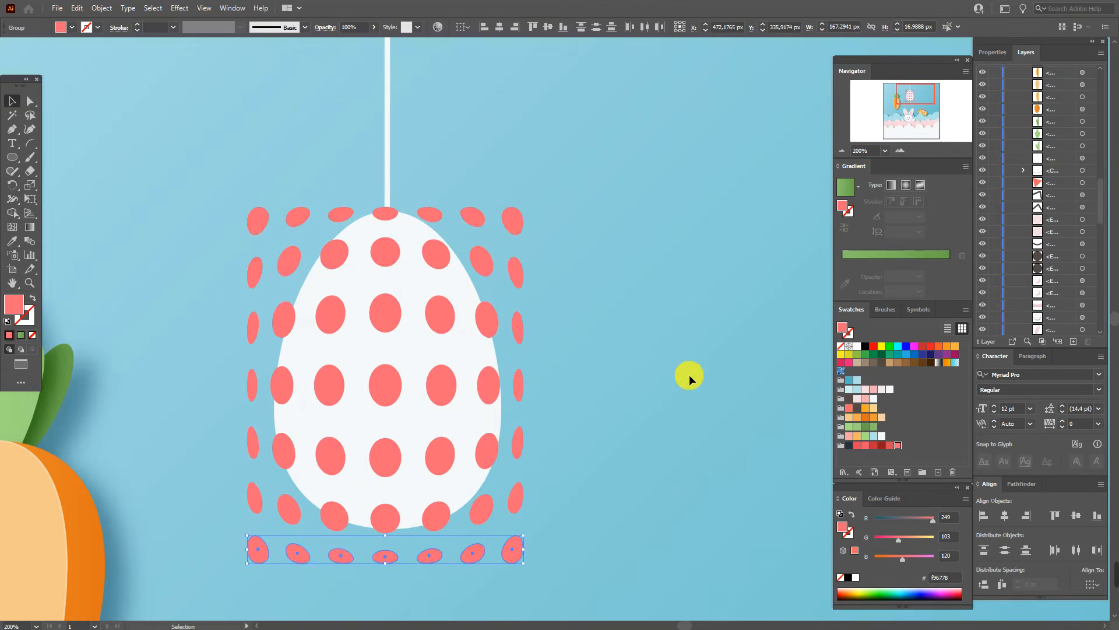
left_click(689, 374)
Recolor the top row's left dot orange, the second row's middle dot pink and the dot to its right light blue
left_click(336, 252)
left_click(861, 442)
left_click(385, 313)
left_click(851, 439)
left_click(440, 313)
left_click(874, 437)
Recolor the third-row dots beside the centre green, the fourth row's inner left dot light blue and its middle dot pink
left_click(329, 385)
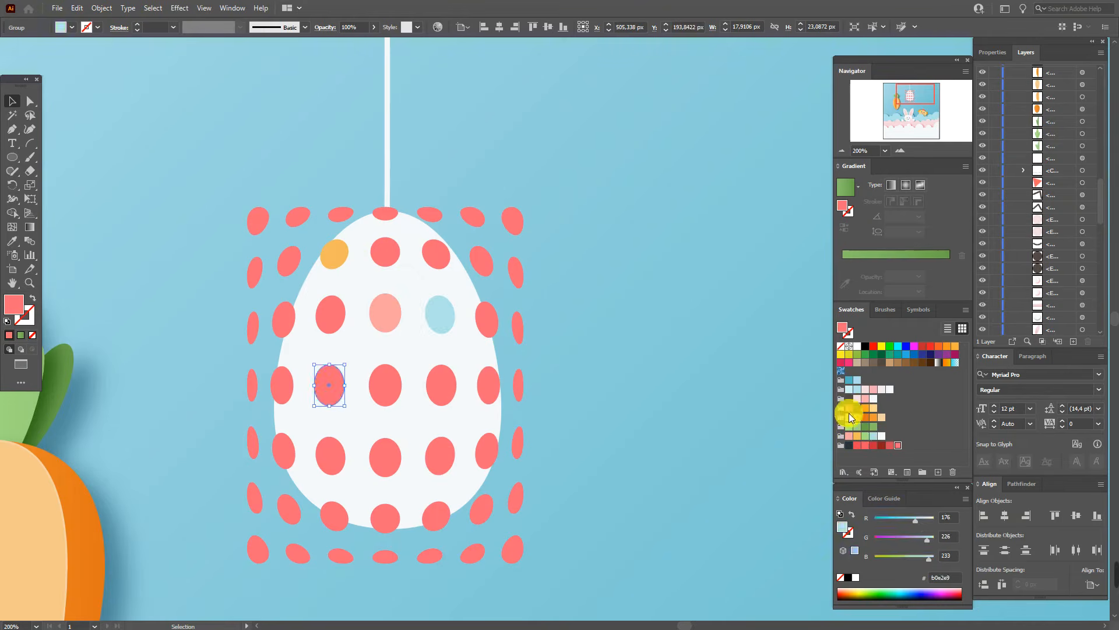
left_click(866, 435)
left_click(329, 455)
left_click(874, 437)
left_click(440, 385)
left_click(866, 436)
left_click(393, 473)
left_click(852, 434)
Recolor the second row's inner left dot light blue, the top middle dot pink, and the top right and third-row far right dots orange
left_click(331, 311)
left_click(874, 436)
left_click(384, 255)
left_click(852, 435)
left_click(436, 254)
left_click(858, 436)
left_click(857, 436)
Recolor the egg's central dot light blue and the bottom row's dots green, orange and pink from left to right
left_click(385, 385)
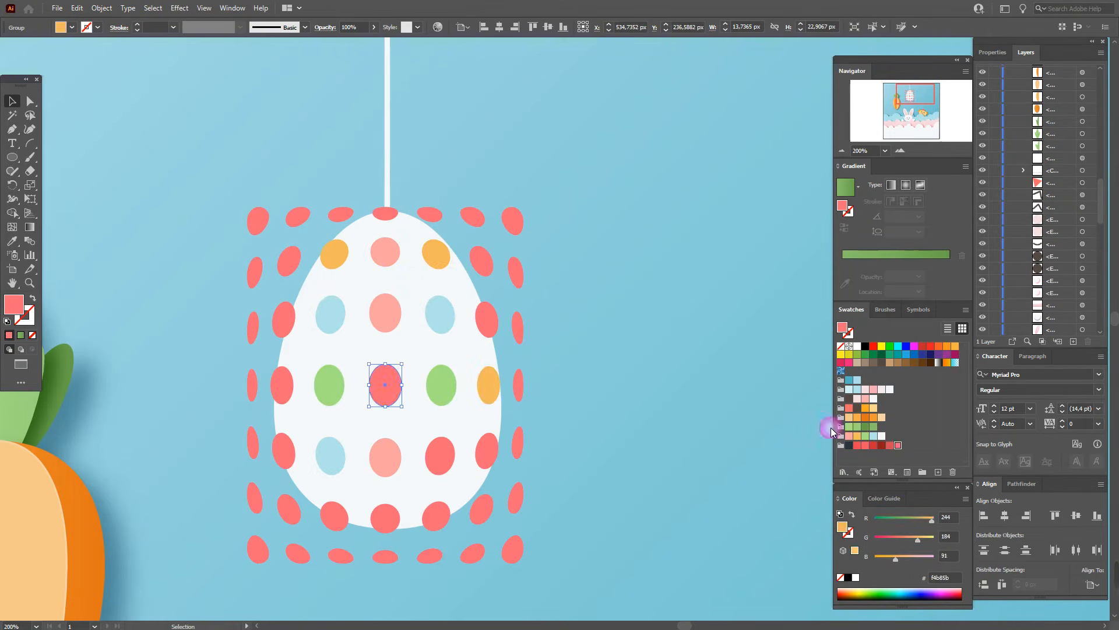
left_click(874, 436)
left_click(335, 515)
left_click(865, 436)
left_click(436, 516)
left_click(869, 439)
left_click(385, 517)
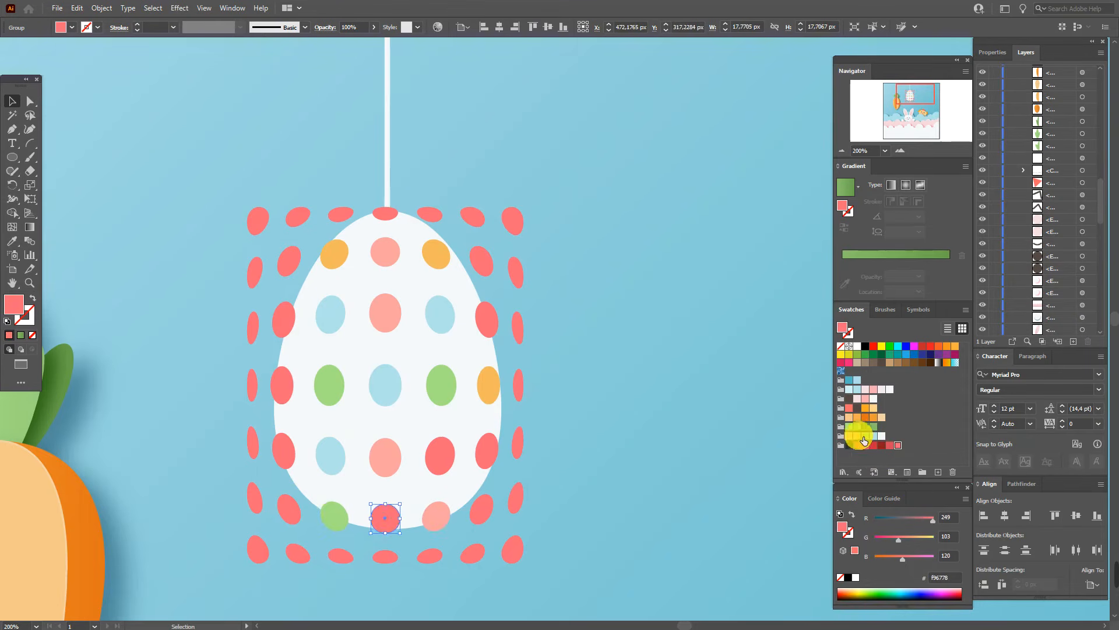
left_click(857, 436)
Recolor the dots along the egg's left edge, making the second and fourth rows green and the third row pink
left_click(283, 450)
left_click(874, 436)
left_click(866, 436)
left_click(282, 384)
left_click(850, 436)
left_click(284, 320)
left_click(866, 436)
Recolor the second row's middle and fourth row's inner right dots orange, and the right-edge dots pink in row two and green in row four
left_click(390, 317)
left_click(859, 436)
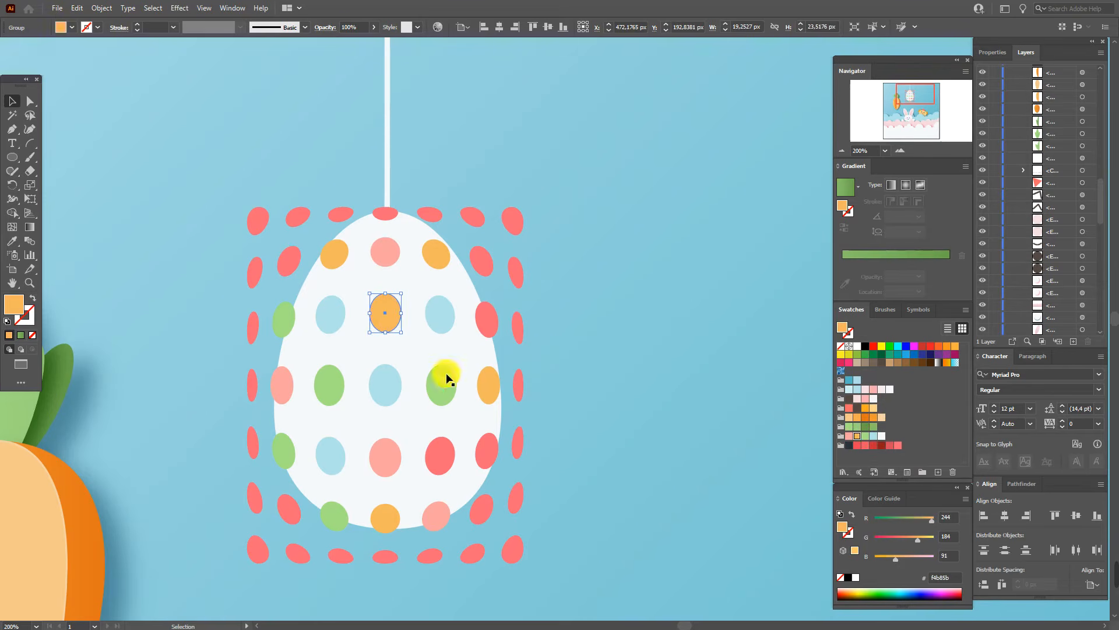
left_click(440, 456)
left_click(857, 436)
left_click(487, 450)
left_click(865, 435)
left_click(489, 319)
left_click(848, 436)
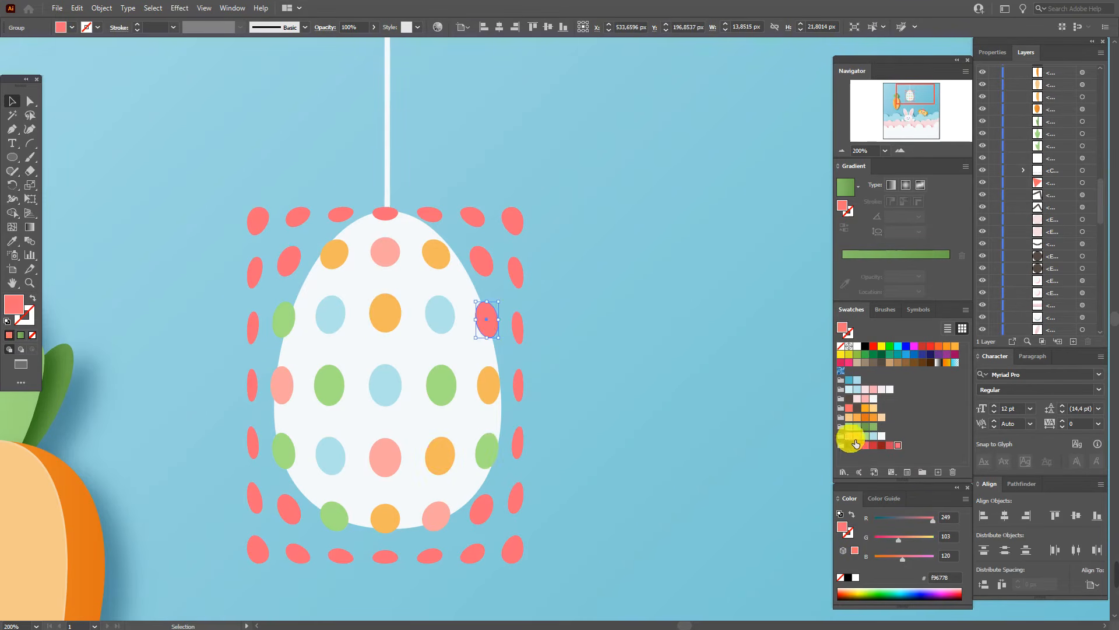
Delete the column of unused coral dots to the right of the egg
left_click(526, 450)
left_click(517, 442)
key("Delete")
left_click(518, 384)
key("Delete")
left_click(518, 328)
key("Delete")
left_click(516, 274)
key("Delete")
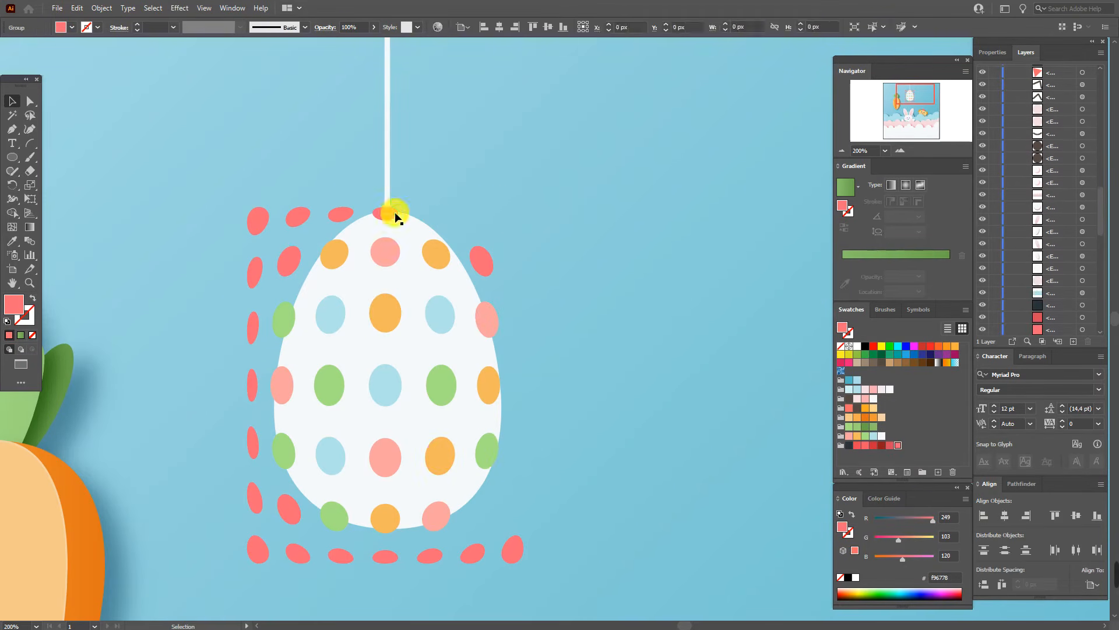
Delete the unused coral dots above and to the left of the egg, and recolor the dot at its tip light blue
key("Delete")
left_click(257, 263)
key("Delete")
left_click(290, 261)
key("Delete")
left_click(480, 261)
key("Delete")
left_click(496, 322)
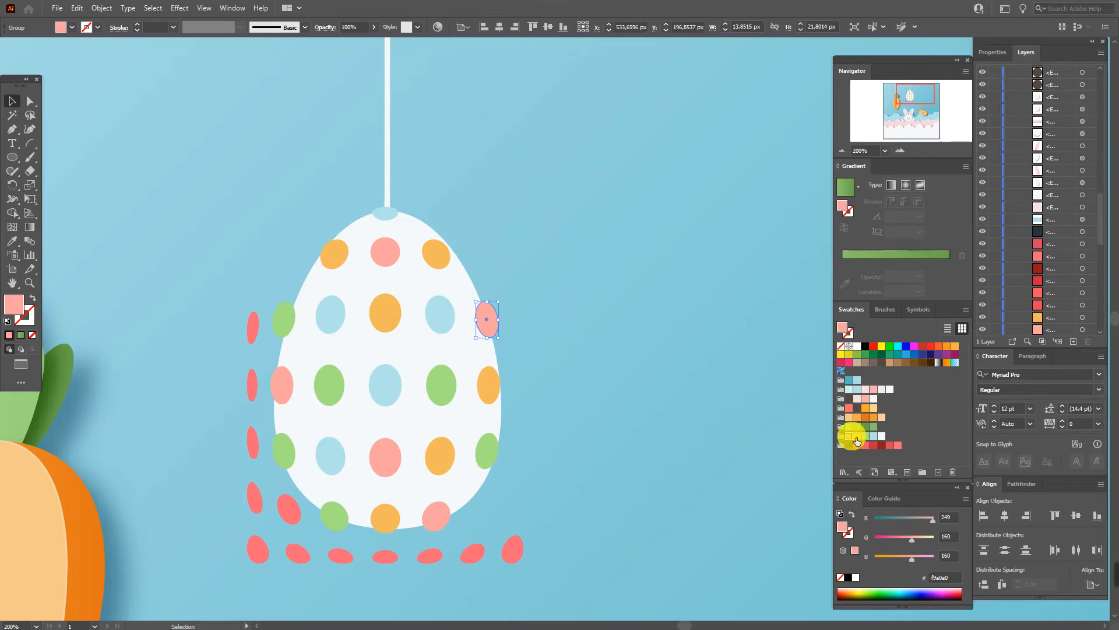
key("Delete")
Delete the row of unused coral dots below the egg
left_click(340, 555)
key("Delete")
left_click(395, 557)
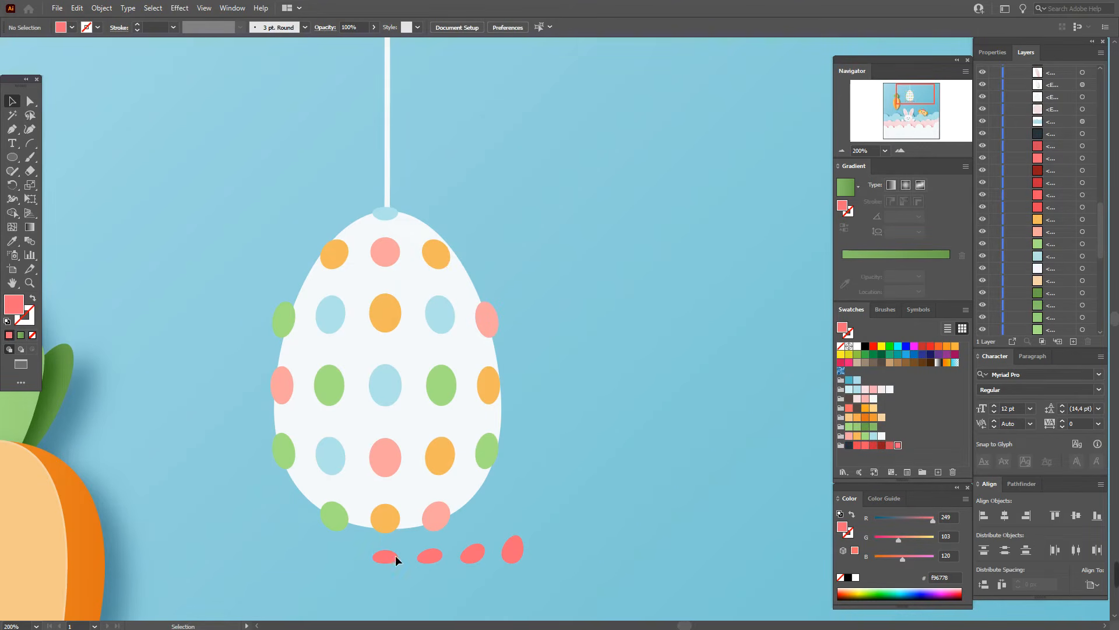
key("Delete")
left_click(438, 558)
key("Delete")
left_click(491, 554)
key("Delete")
left_click(518, 554)
key("Delete")
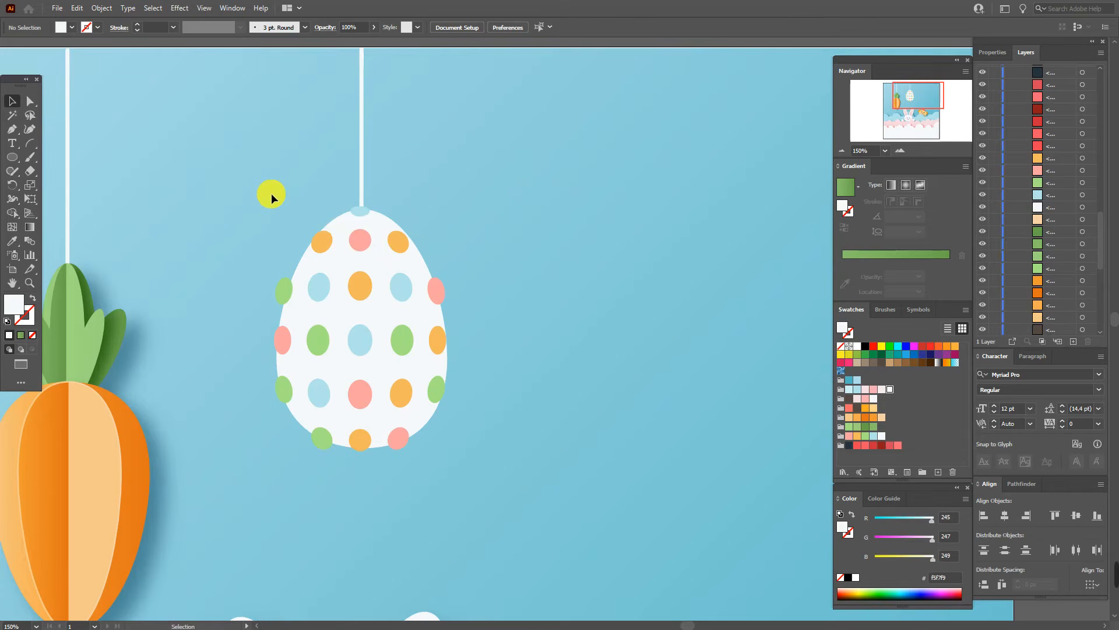
Select all the colourful dots on the egg, leaving out the egg shape, and group them
left_click(400, 362)
left_click_drag(386, 177, 351, 184)
left_click(385, 221, "shift")
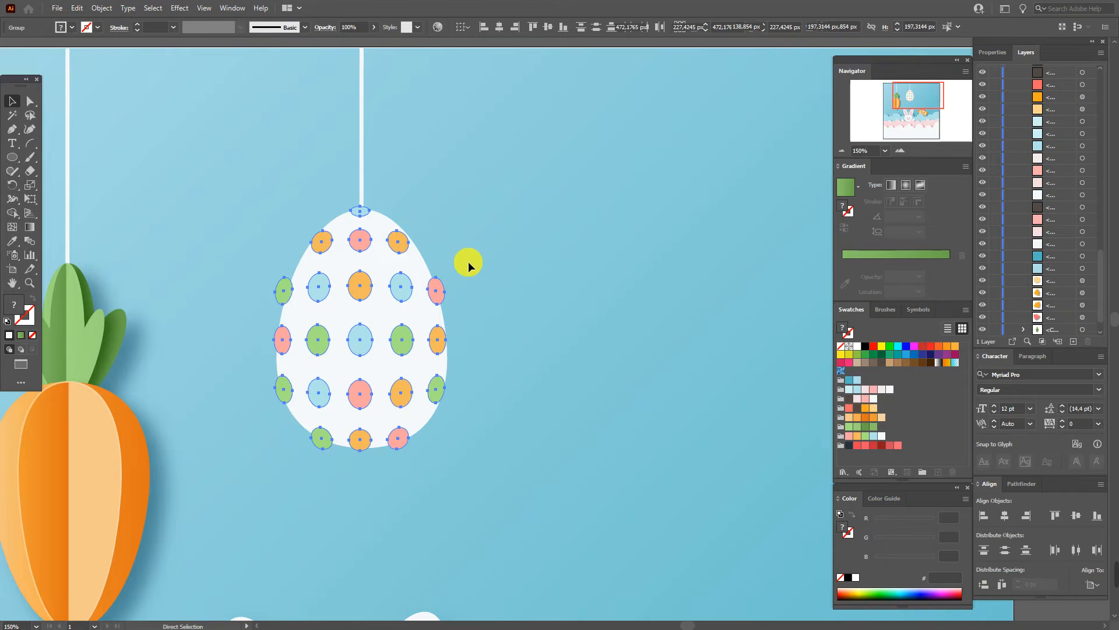
left_click(467, 262)
Duplicate the white egg shape in place and bring the copy to the front, over the dots
left_click(382, 228)
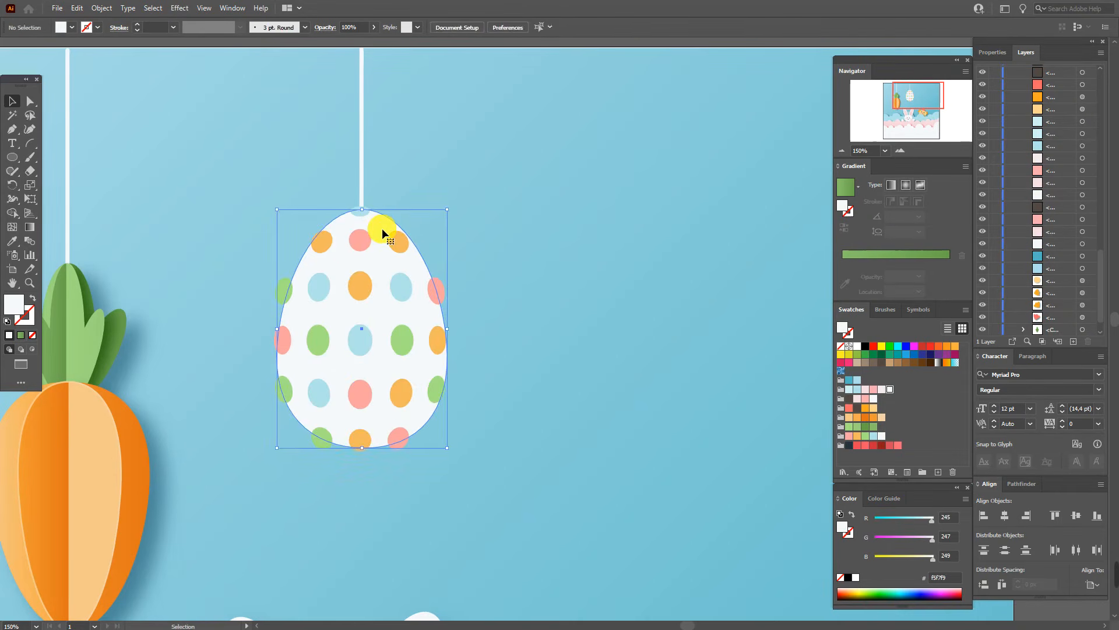
key("v")
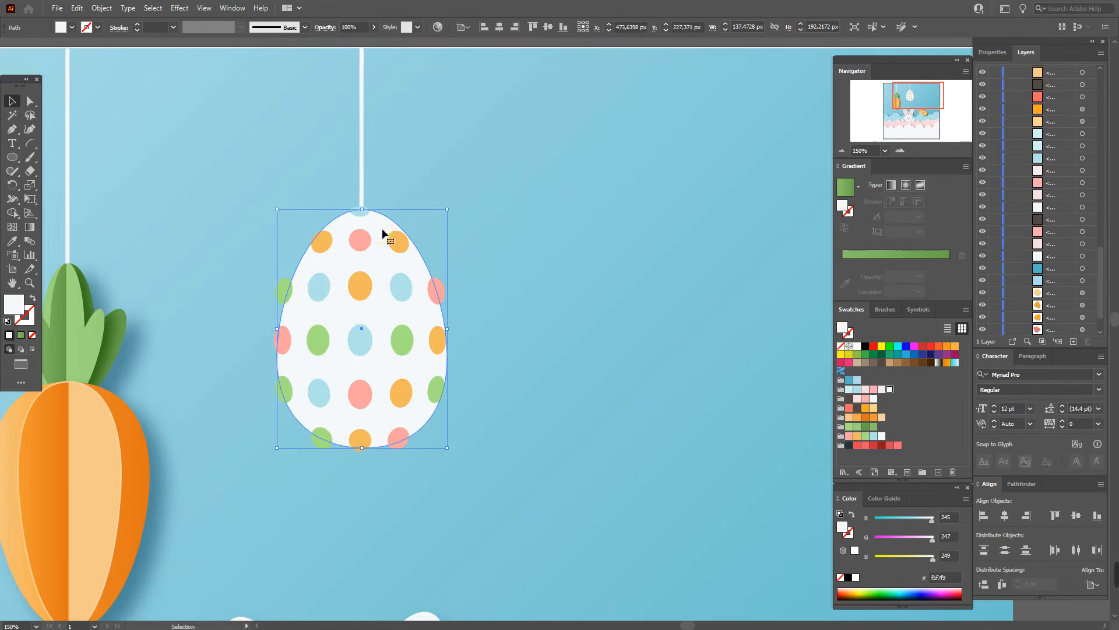
right_click(383, 231)
mouse_move(479, 464)
left_click(518, 455)
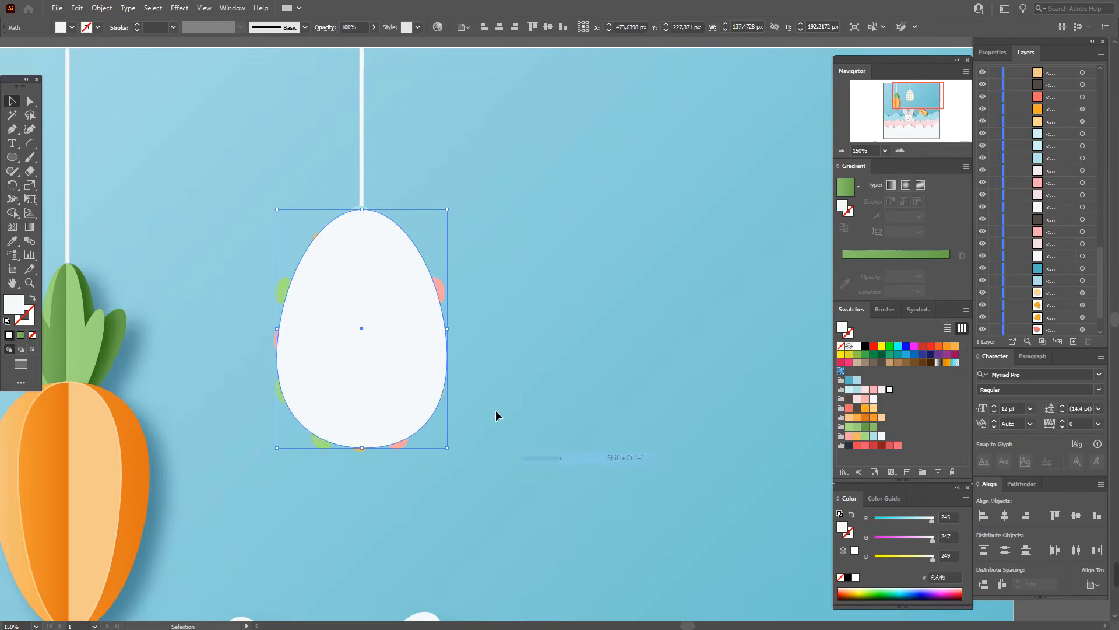
Make a clipping mask from the front egg copy and the dot group, trimming the dots to the egg's outline
left_click(439, 285, "shift")
right_click(439, 282)
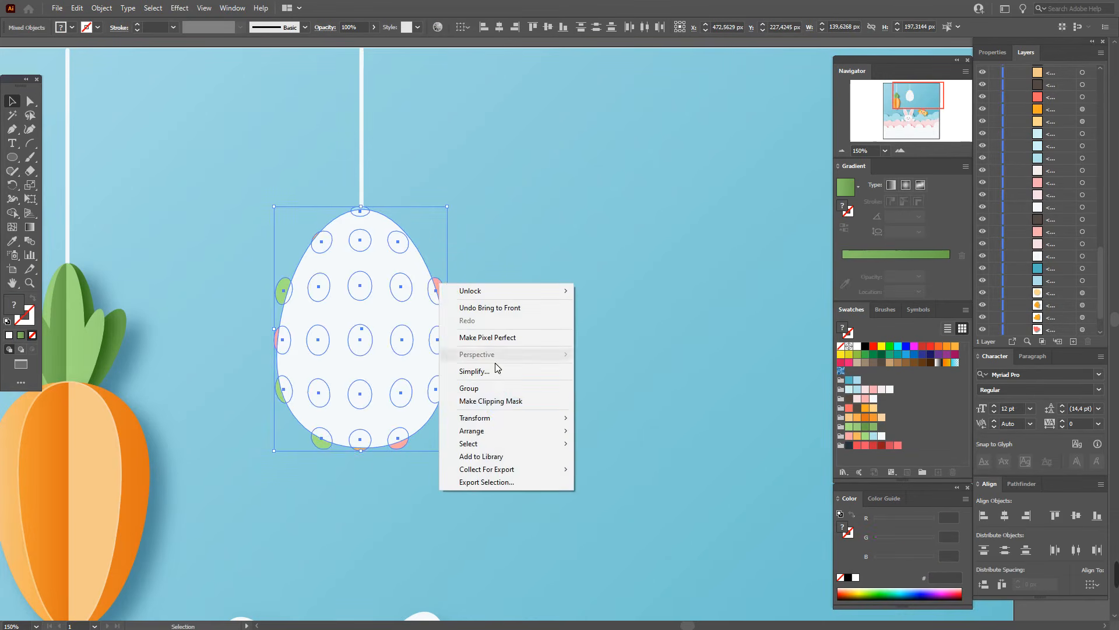
left_click(499, 404)
left_click(543, 380)
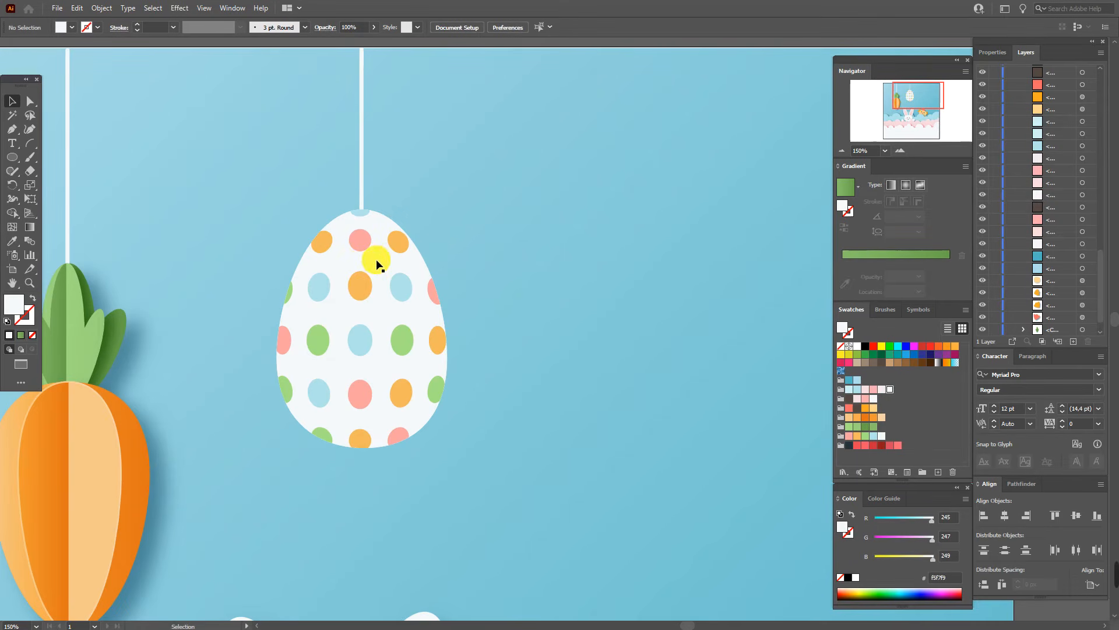
Apply a Drop Shadow to the egg with Multiply mode, 60% opacity, 12 px X offset, 10 px Y offset and 7 px blur
left_click(376, 264)
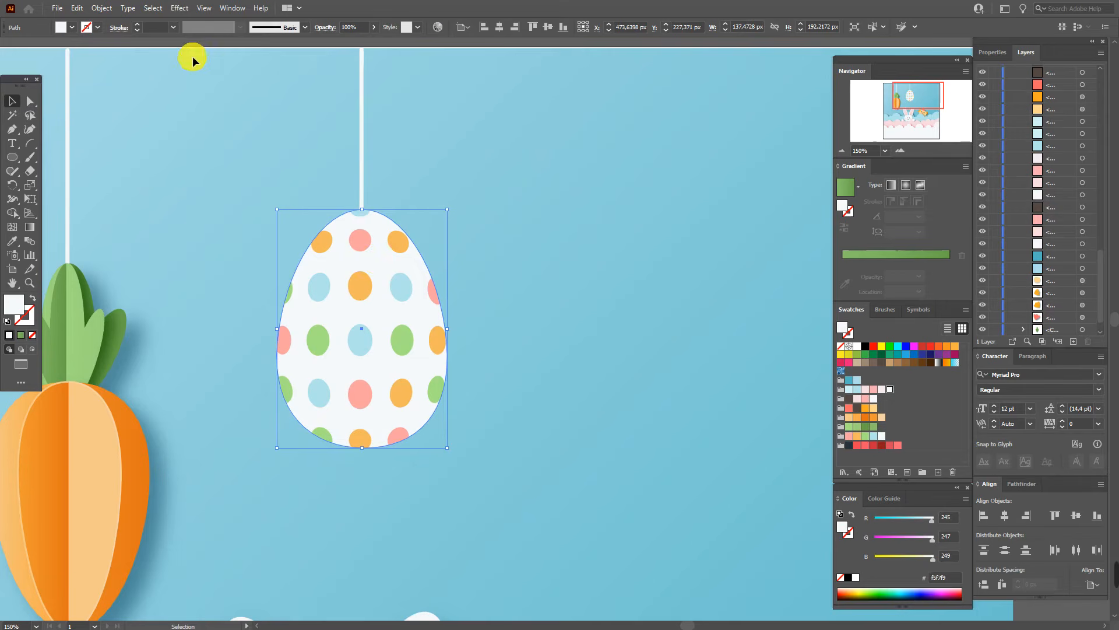
left_click(179, 7)
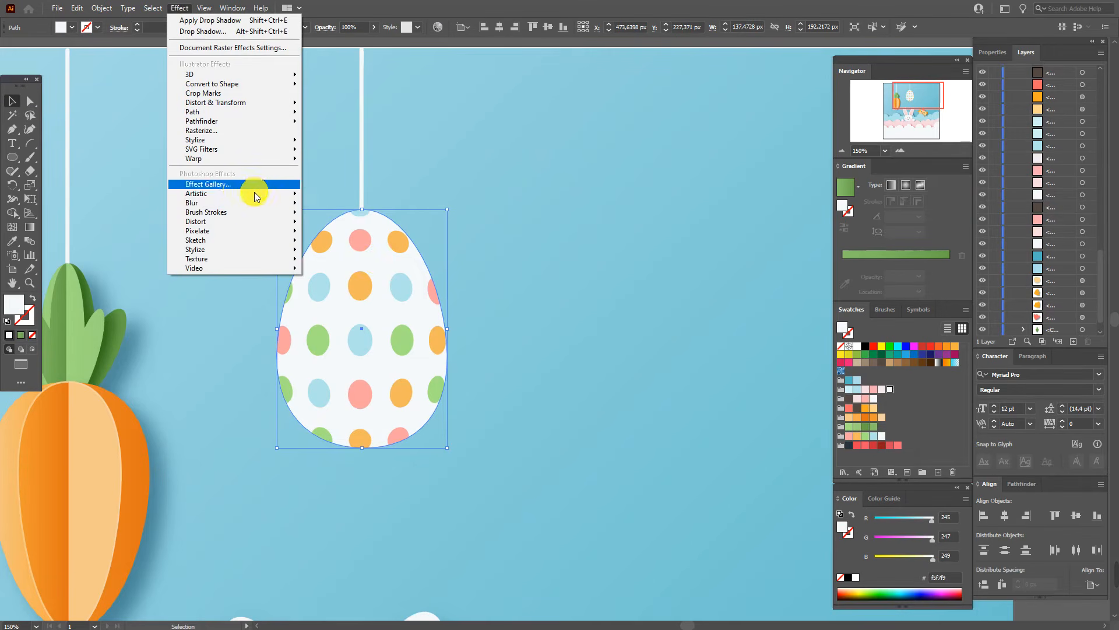
mouse_move(242, 141)
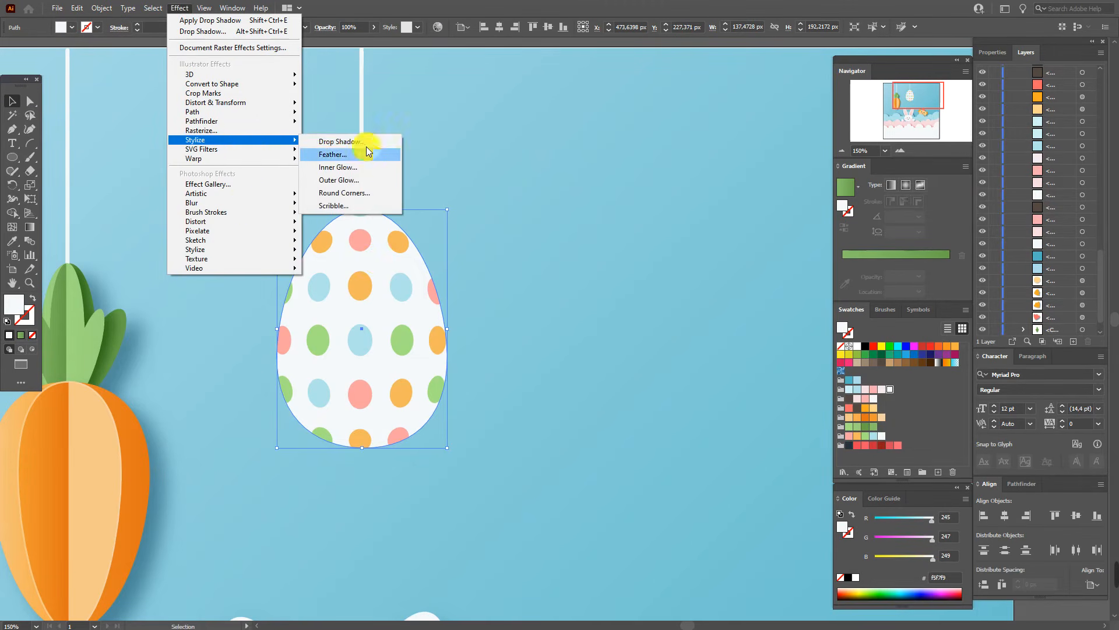
left_click(367, 143)
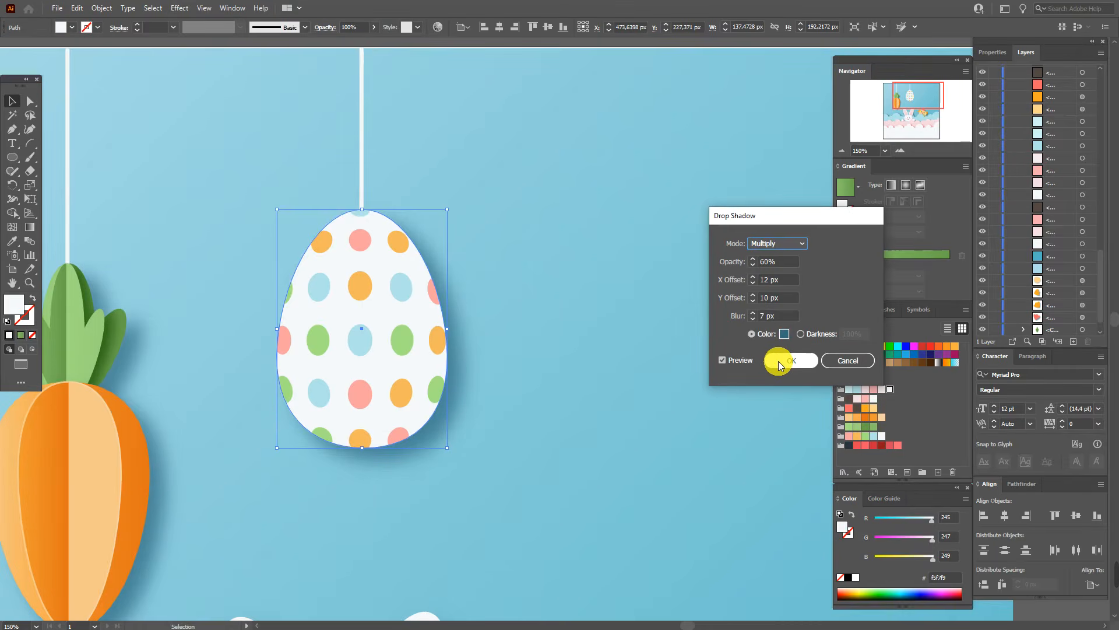
left_click(779, 361)
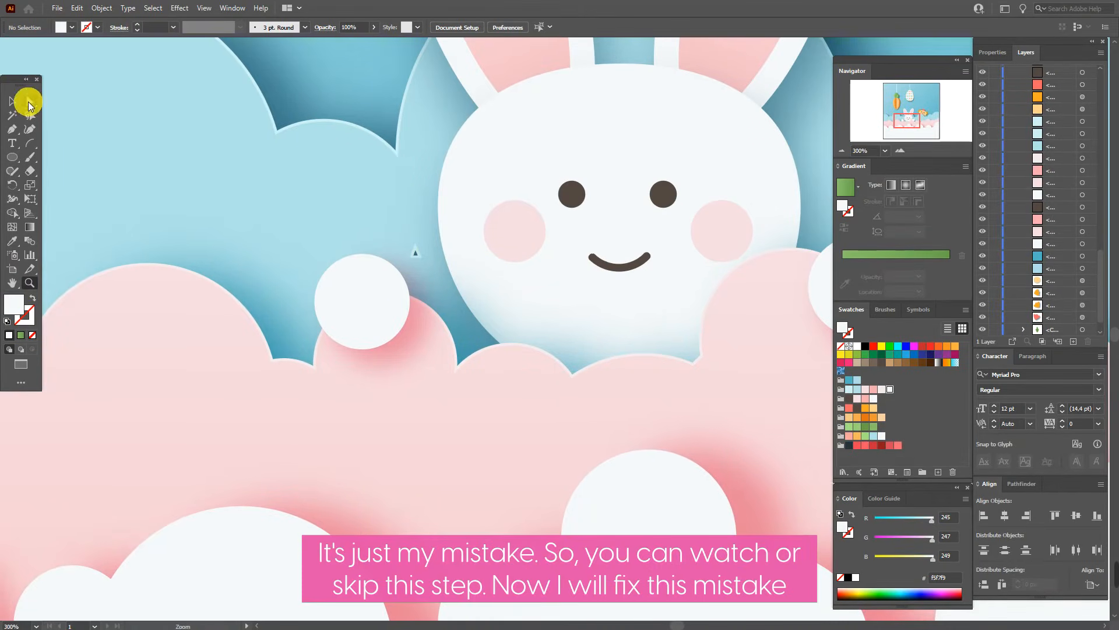
Move the white round paw beside the bunny down and to the left, onto the pink cloud
left_click(29, 102)
left_click(415, 247)
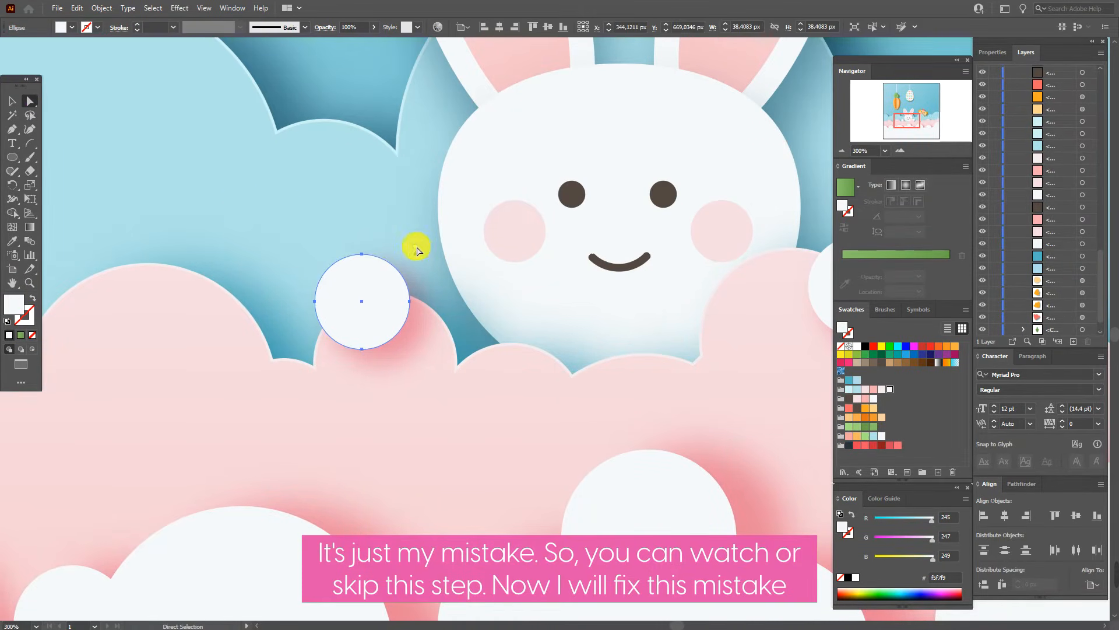
left_click(12, 104)
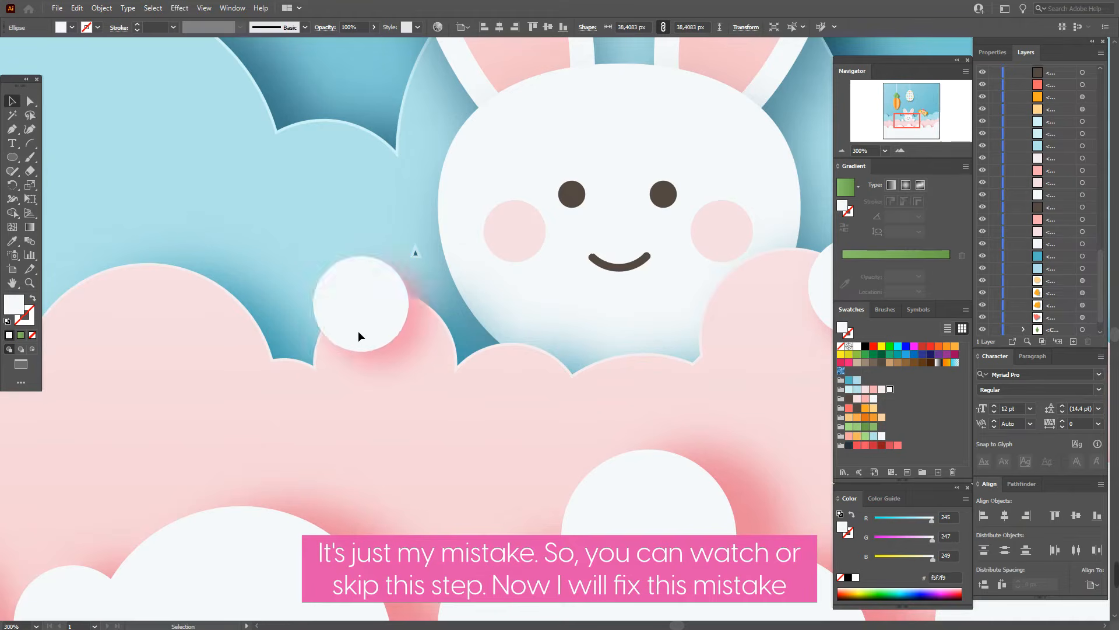
left_click_drag(357, 332, 332, 362)
Move the light blue cloud layer with its stray triangular hole up and to the left, and check its edge against the artboard
left_click(414, 253)
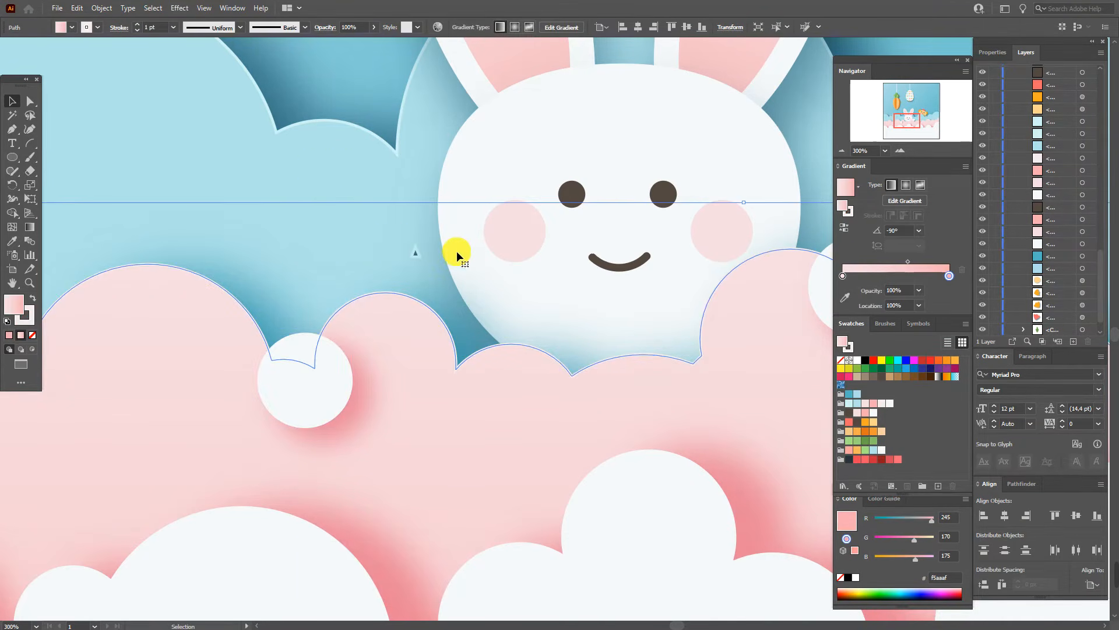
left_click(336, 167)
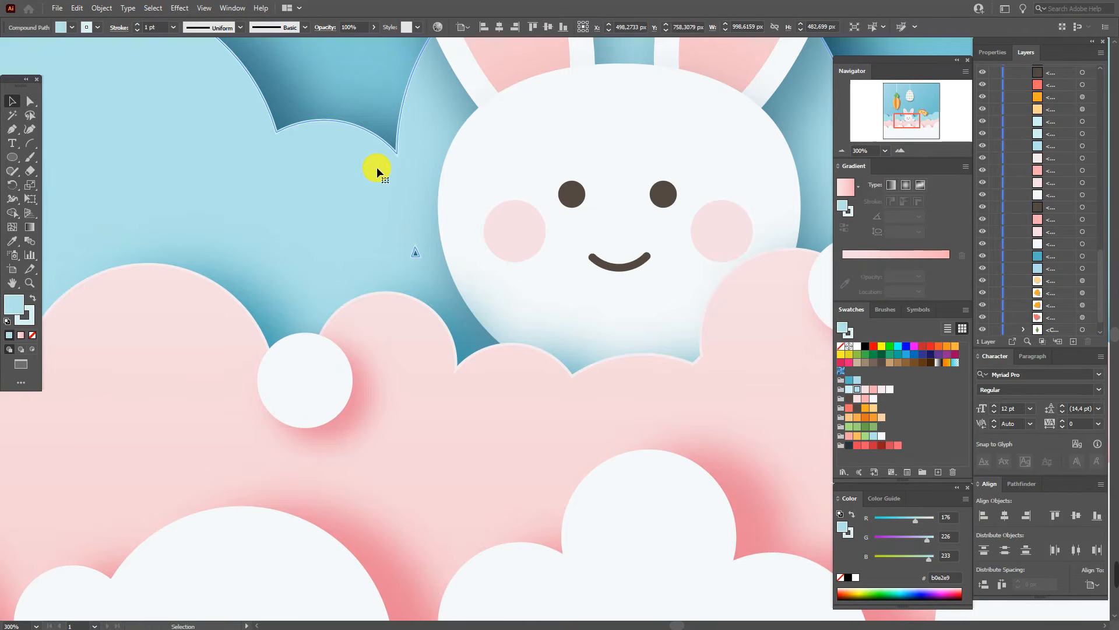
left_click_drag(376, 167, 303, 92)
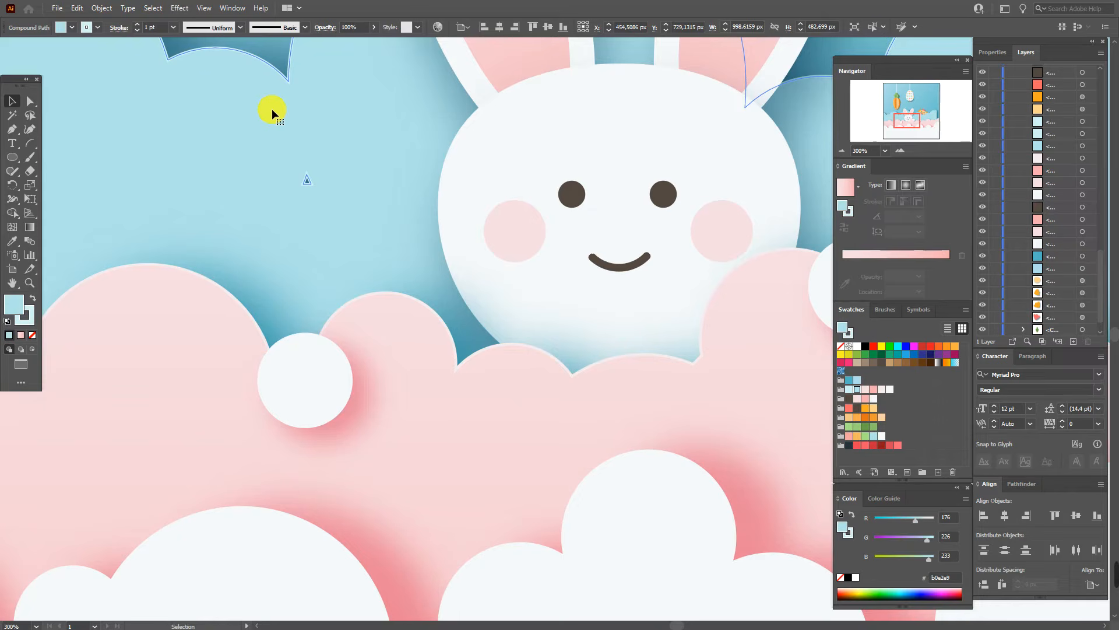
left_click_drag(257, 110, 244, 83)
left_click(926, 421)
left_click(9, 287)
left_click_drag(238, 285, 374, 287)
left_click_drag(190, 287, 684, 308)
left_click(13, 102)
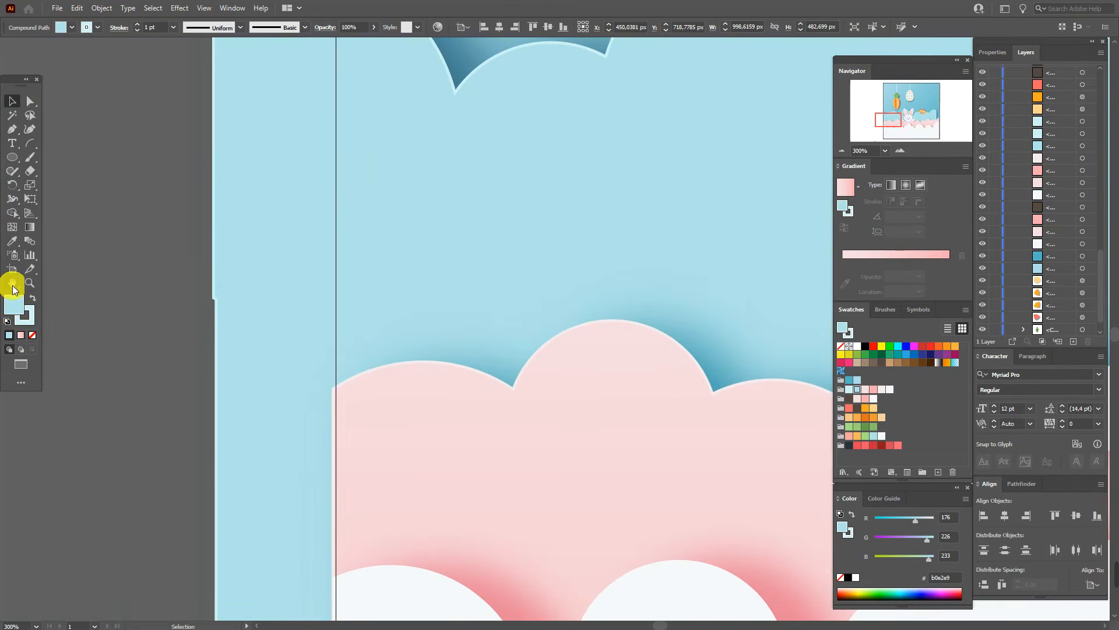
Draw a circle about 15 px wide with light blue fill and no stroke over the stray triangular hole in the cloud
left_click(12, 284)
left_click_drag(577, 285, 238, 326)
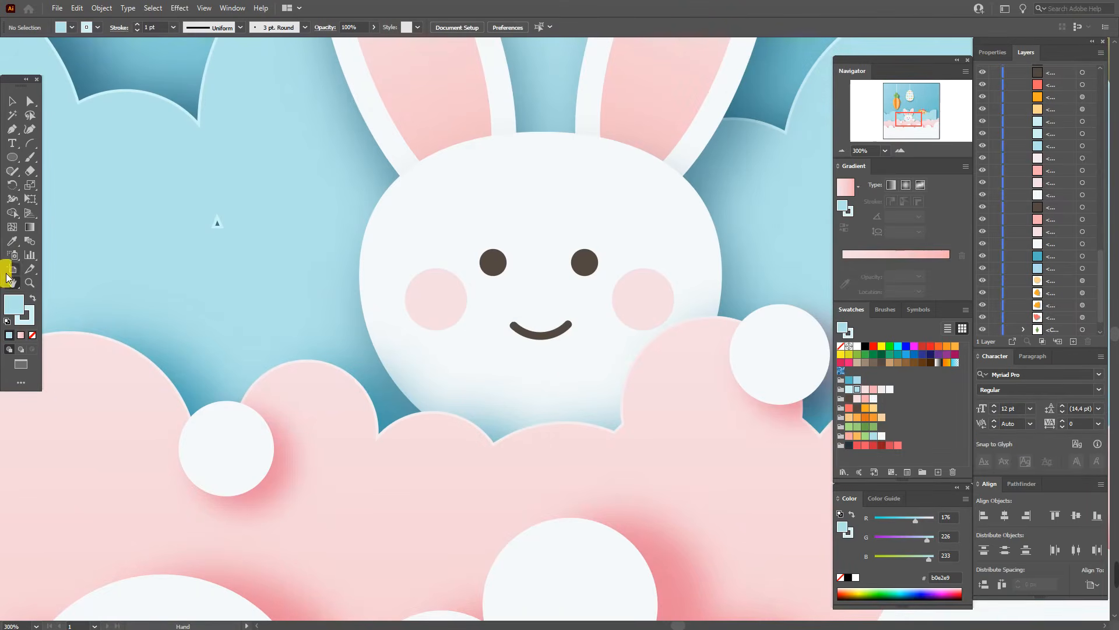
left_click(24, 316)
left_click(32, 335)
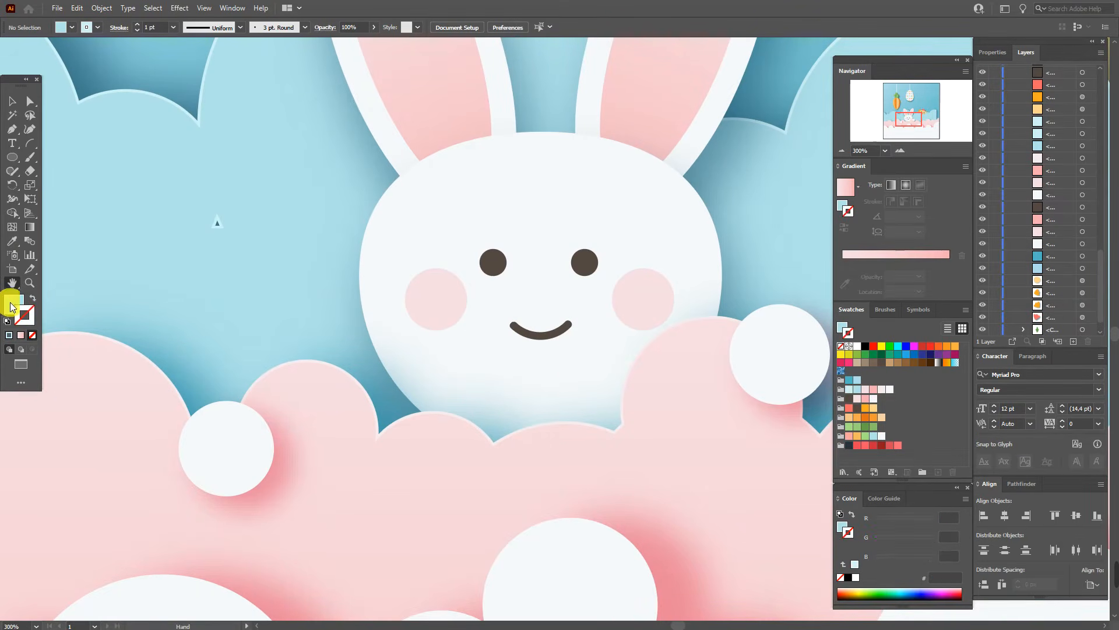
left_click(11, 306)
left_click(13, 157)
left_click_drag(205, 203, 242, 240)
Group the small light blue circle with the light blue cloud layer
left_click(12, 101)
left_click(12, 101)
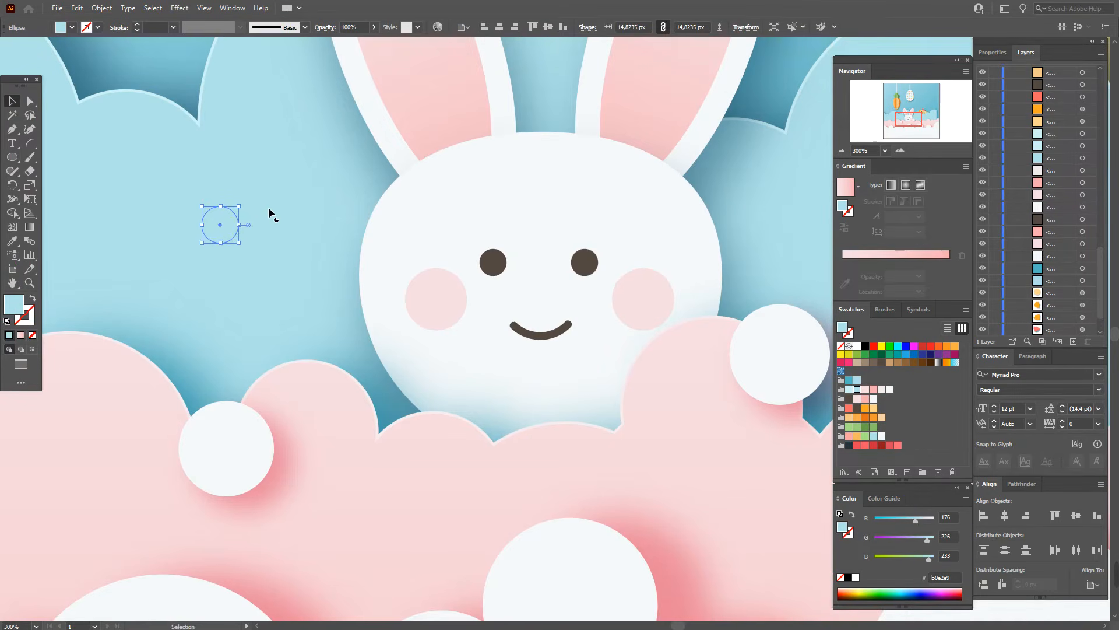
left_click(281, 194, "shift")
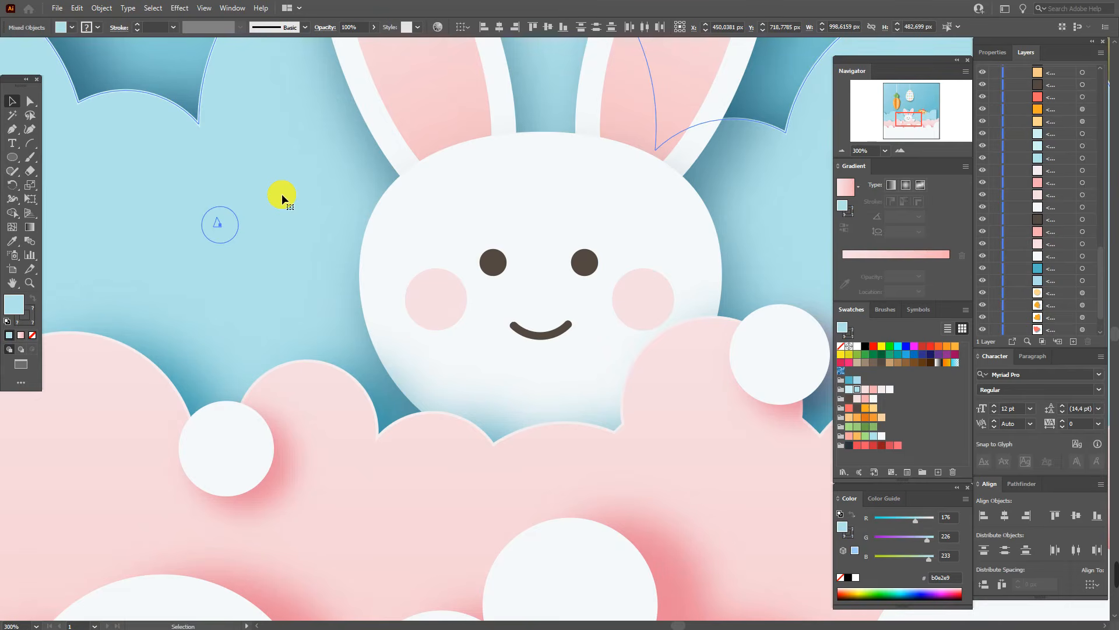
key("ctrl+g")
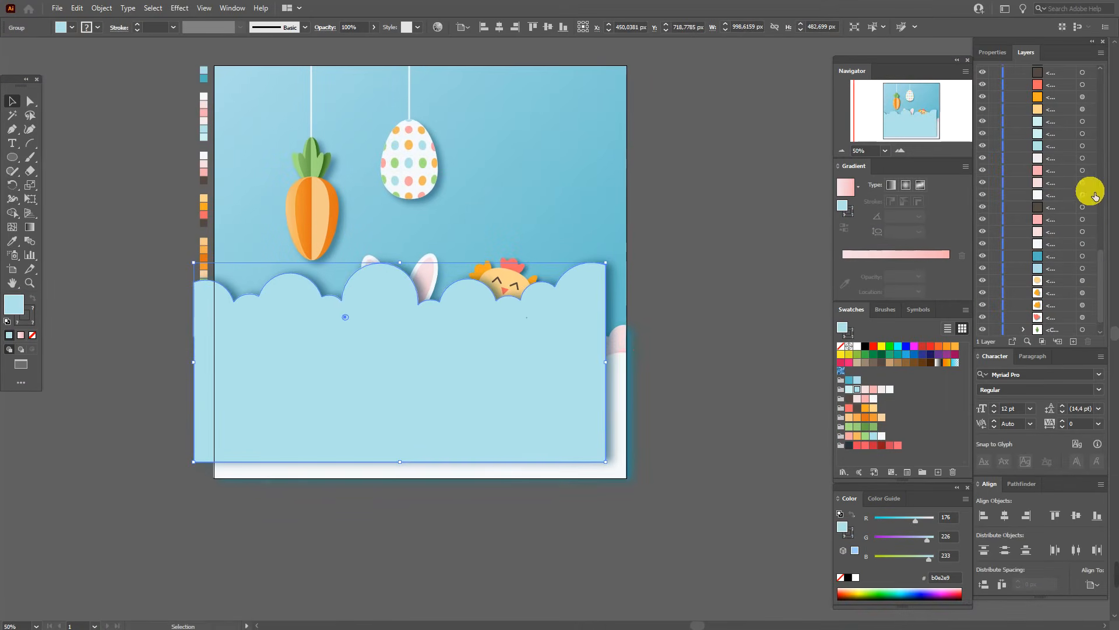
Unlock the background and send the light blue cloud group to the back, directly in front of the background
scroll(1099, 297, "down", 2)
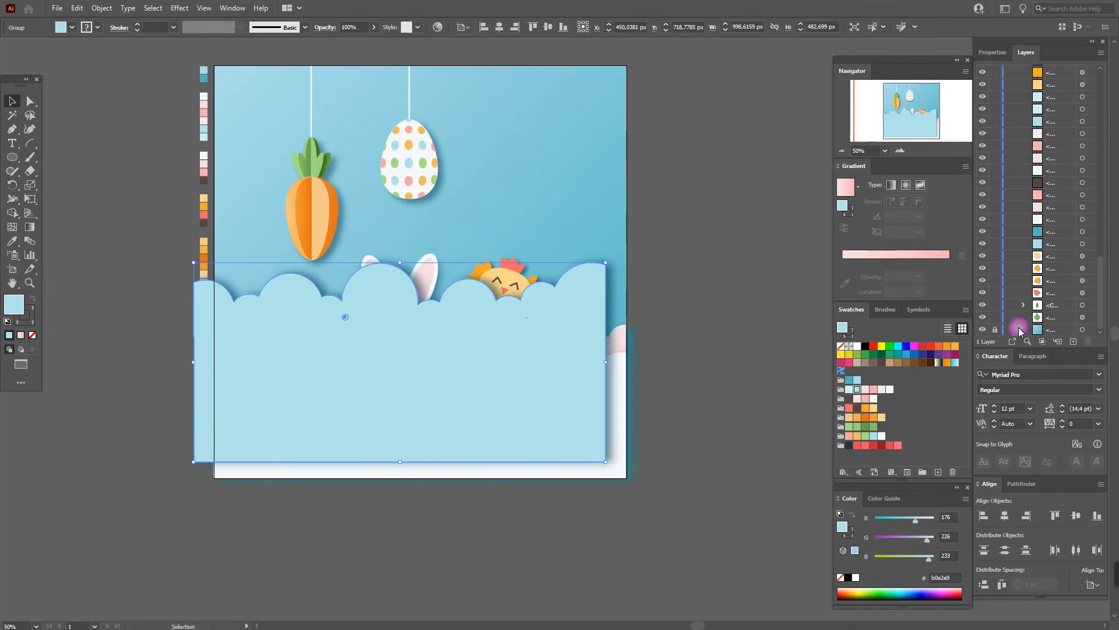
key("ctrl+a")
right_click(589, 184)
mouse_move(627, 314)
left_click(778, 352)
left_click(698, 295)
Shift the light blue cloud group right to span the artboard's width and nudge it down to about Y 736 px
left_click_drag(310, 311, 330, 313)
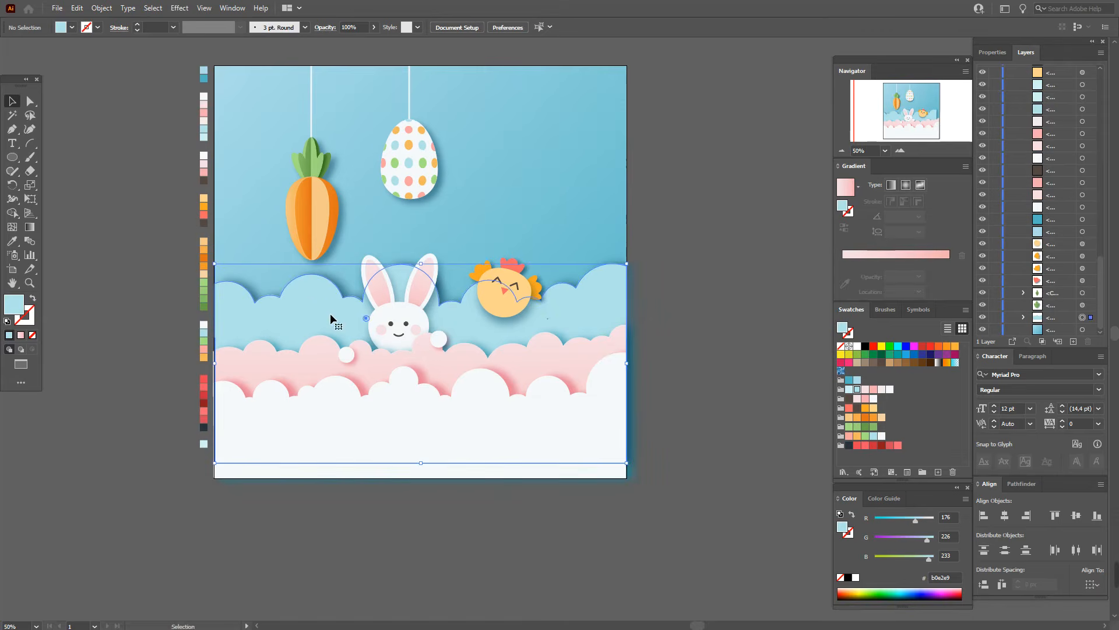
left_click(695, 318)
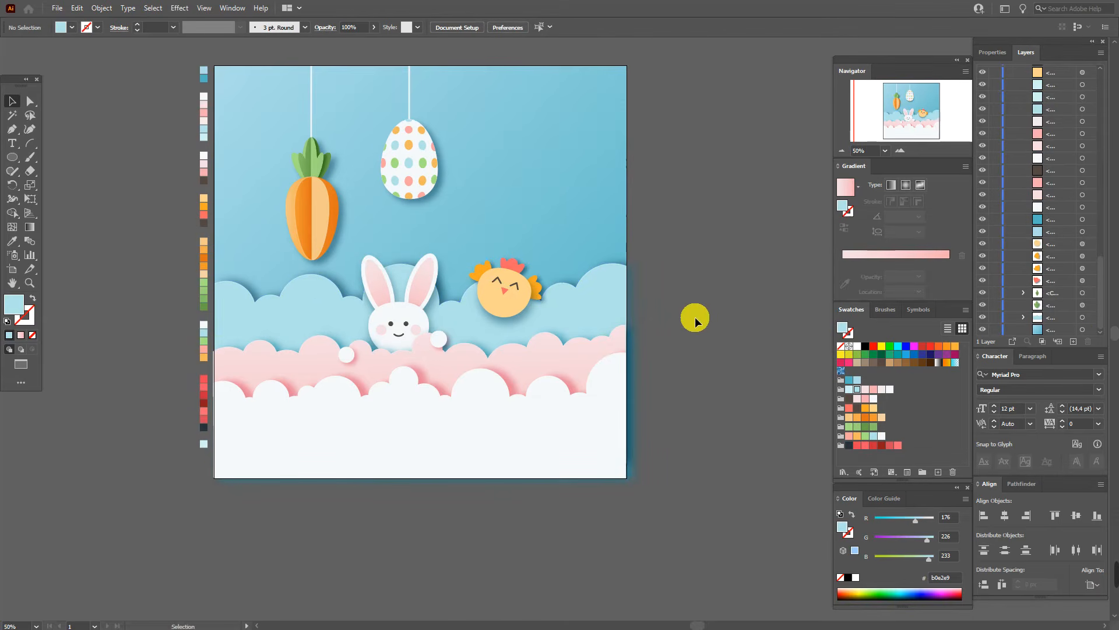
left_click(604, 305)
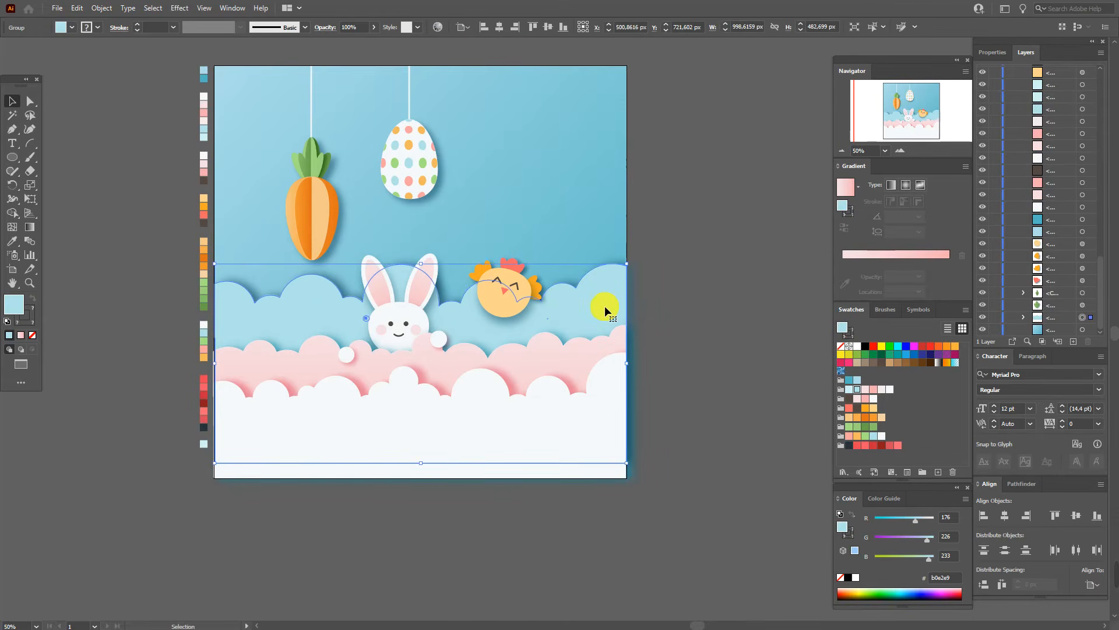
key("Down")
key("Down")
key("Down")
key("Down")
key("Down")
key("Down")
key("Down")
key("Down")
key("Down")
key("Down")
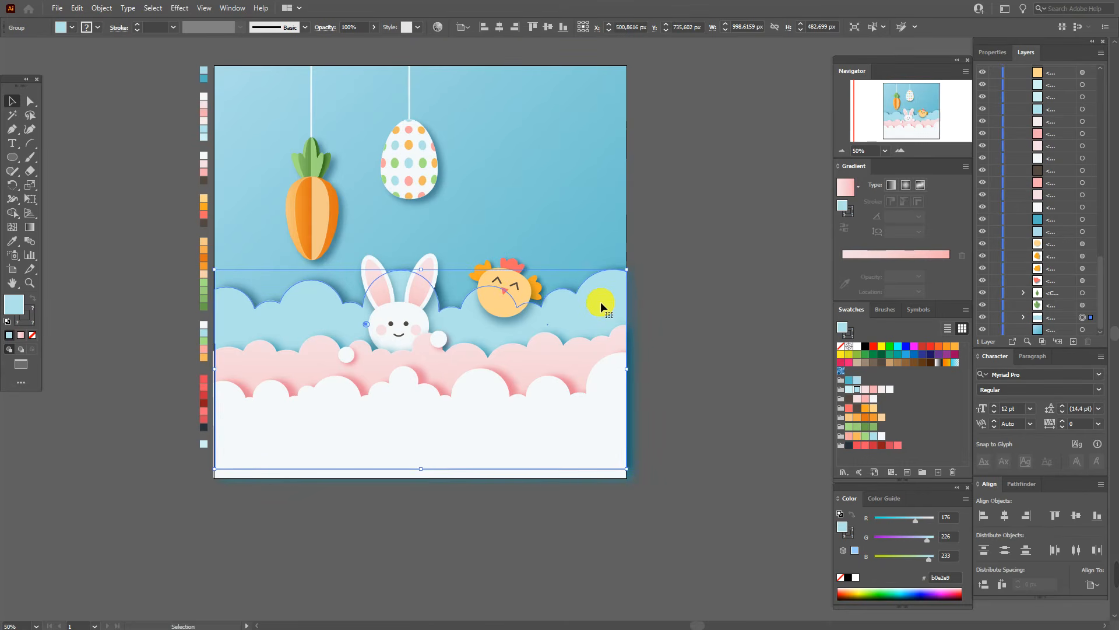
Select all the chick's parts together with the background and send them to the back, behind the light blue cloud
left_click(528, 290)
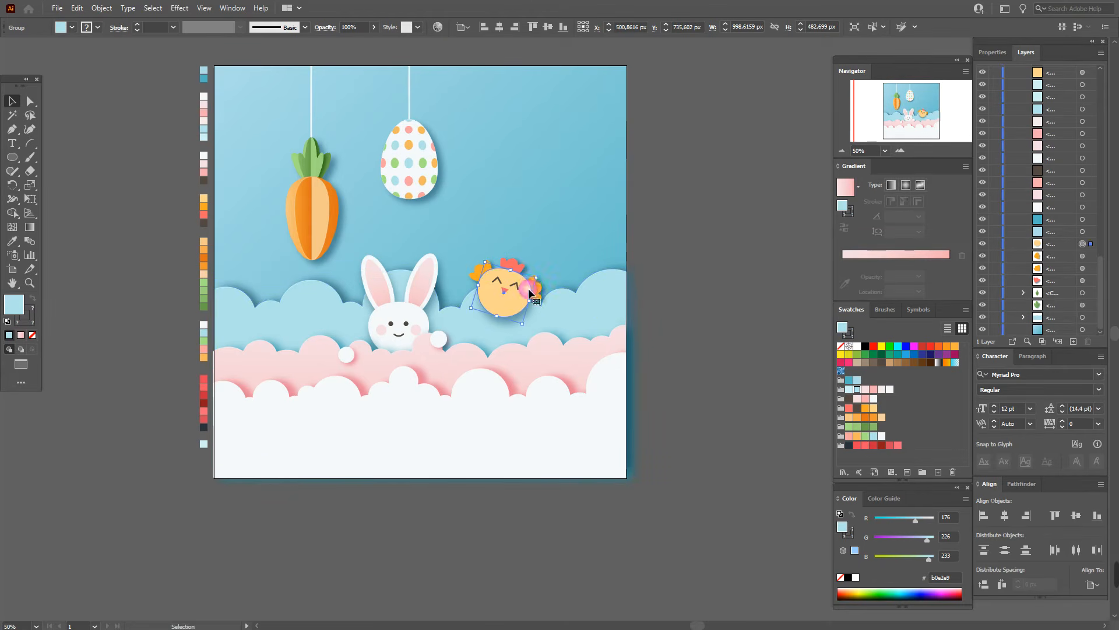
left_click_drag(477, 309, 475, 314)
left_click_drag(674, 265, 599, 299)
left_click(590, 225)
right_click(590, 225)
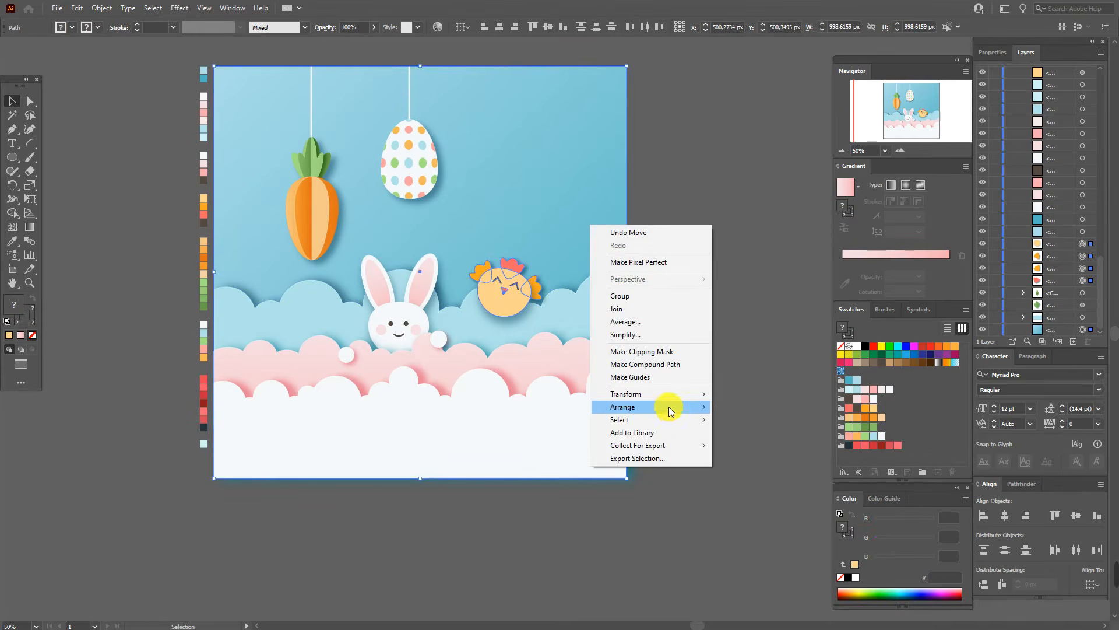
mouse_move(669, 408)
left_click(750, 449)
left_click(698, 324)
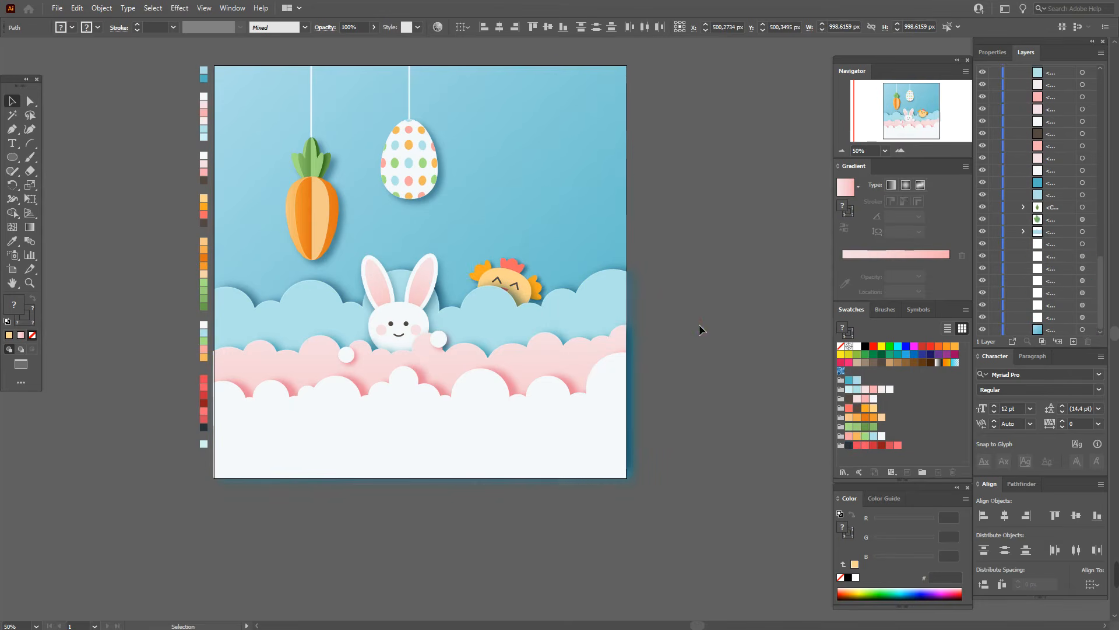
Nudge the light blue cloud group further down until its lower edge meets the artboard's bottom edge, uncovering more of the chick
left_click(606, 287)
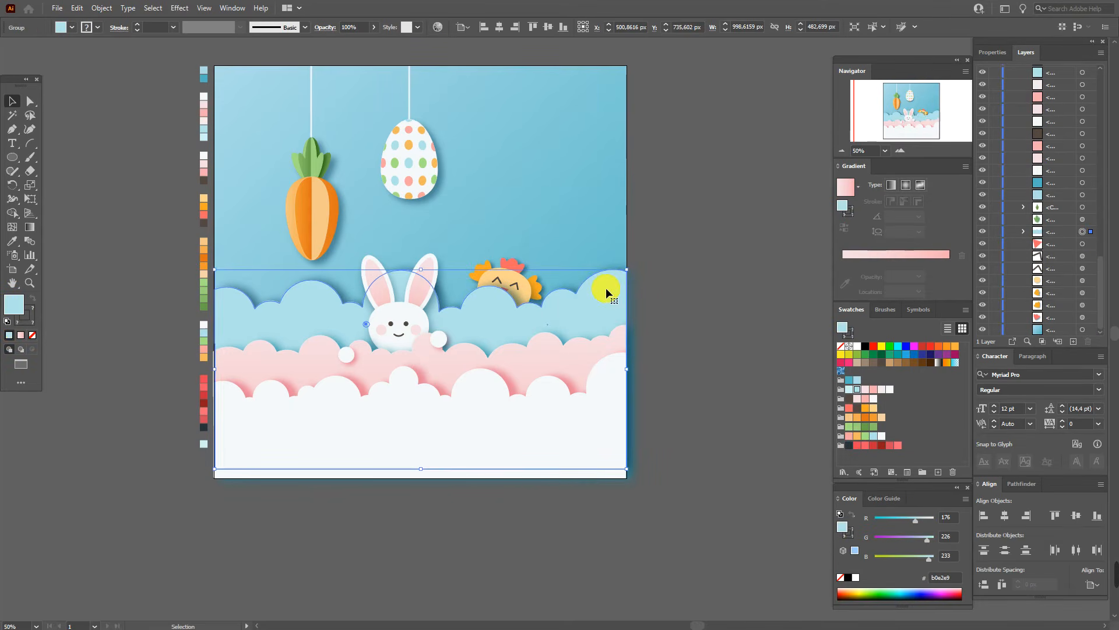
left_click(607, 288)
key("Down")
key("Down")
key("Down")
key("Down")
key("Down")
key("Down")
key("Down")
key("Down")
key("Down")
key("Down")
key("Down")
key("Down")
key("Down")
key("Down")
key("Down")
key("Down")
key("Down")
key("Down")
key("Down")
key("Down")
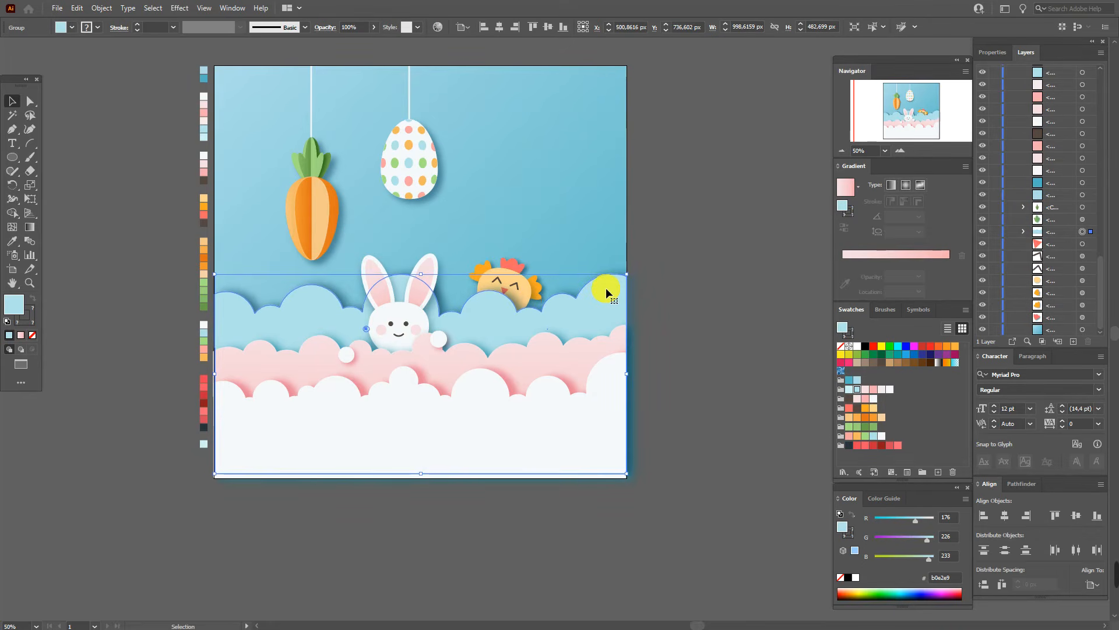
key("Down")
key("Down")
key("Down")
key("Down")
key("Down")
key("Down")
key("Down")
key("Down")
key("Down")
key("Down")
key("Down")
key("Down")
key("Down")
key("Down")
key("Down")
key("Down")
key("Down")
key("Down")
key("Down")
key("Down")
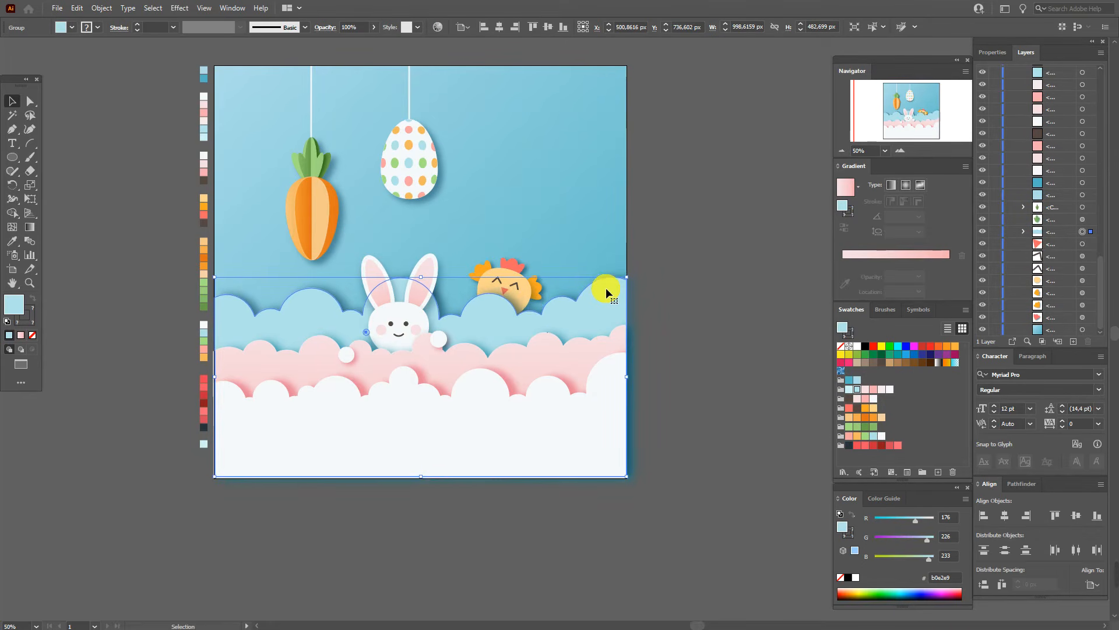
left_click(750, 327)
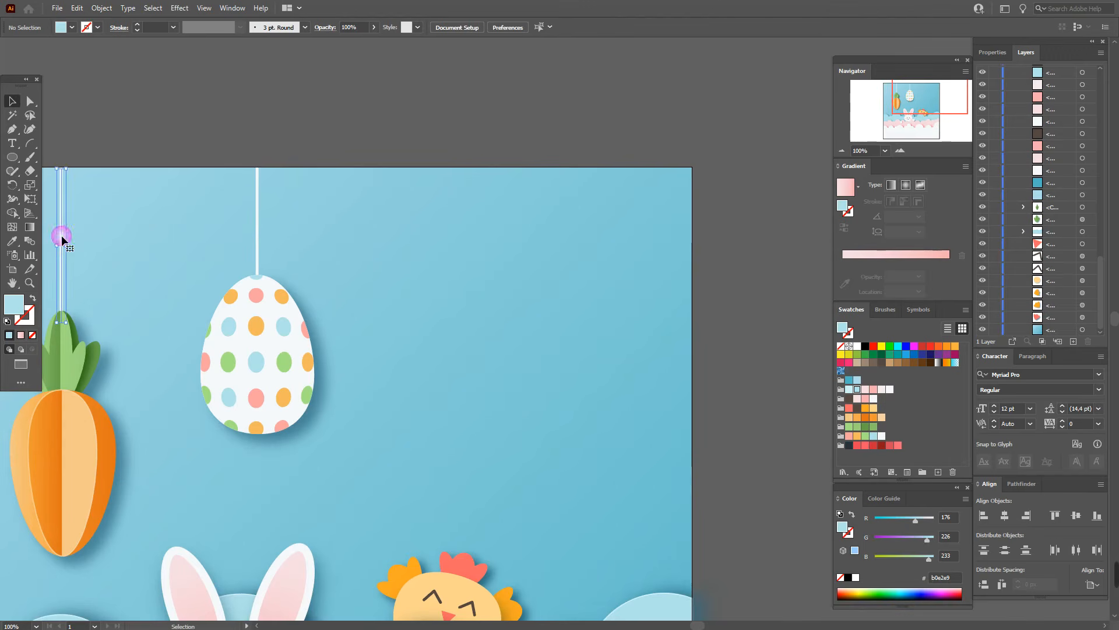
Duplicate the carrot's white string and hang the copy from the artboard's upper edge, to the right of the egg, at about X 705 px
left_click(61, 235)
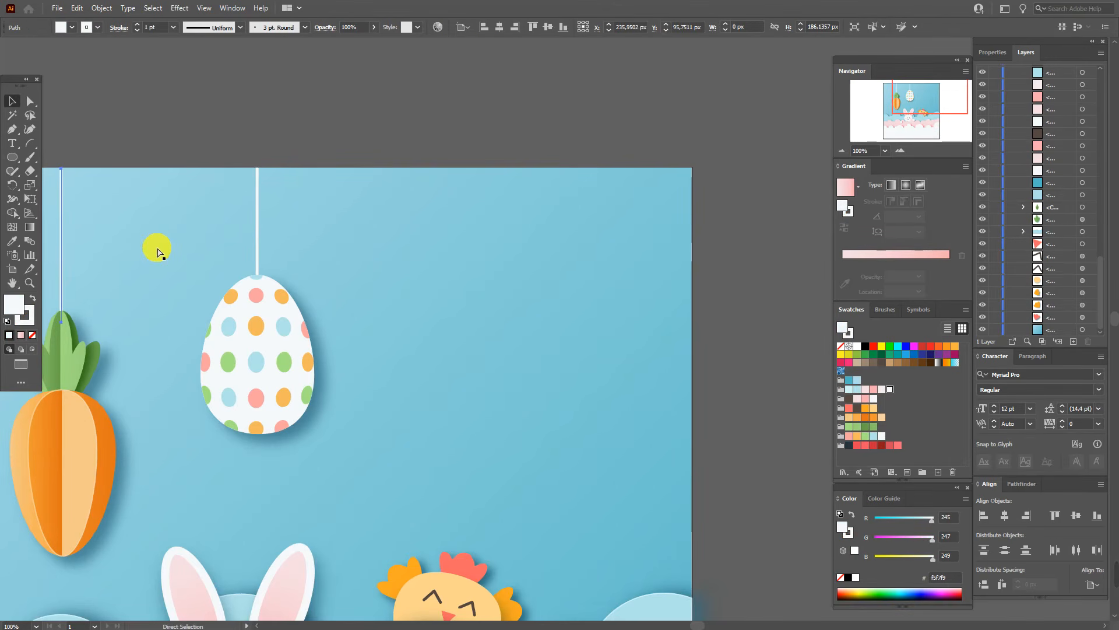
key("ctrl+v")
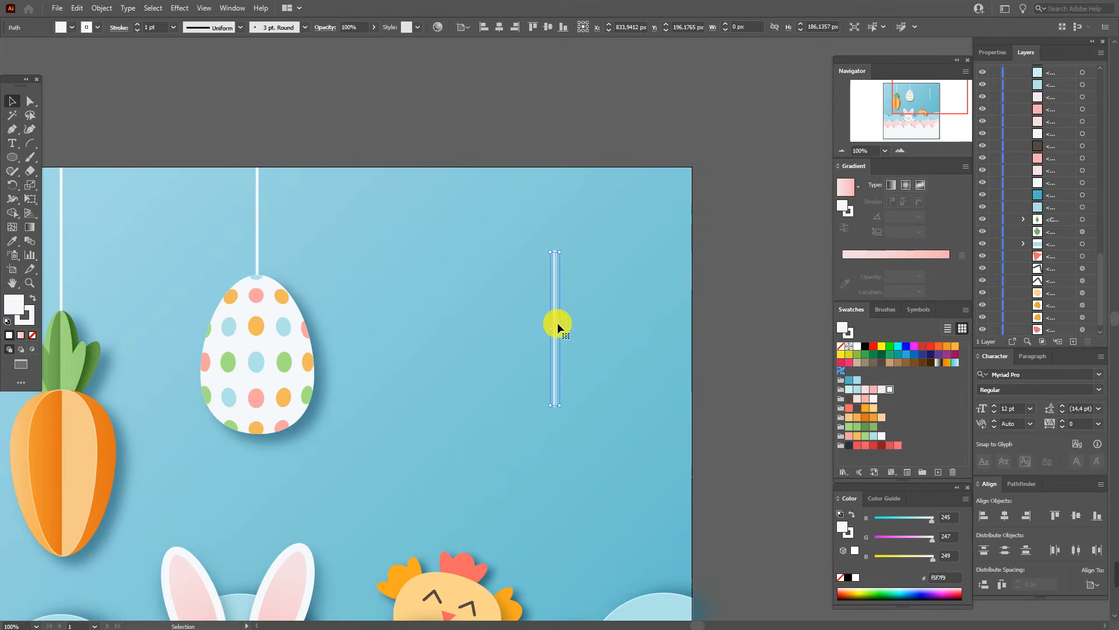
mouse_move(558, 323)
left_mouse_down()
mouse_move(487, 294)
mouse_move(432, 247)
mouse_move(450, 239)
left_mouse_up()
left_click(431, 137)
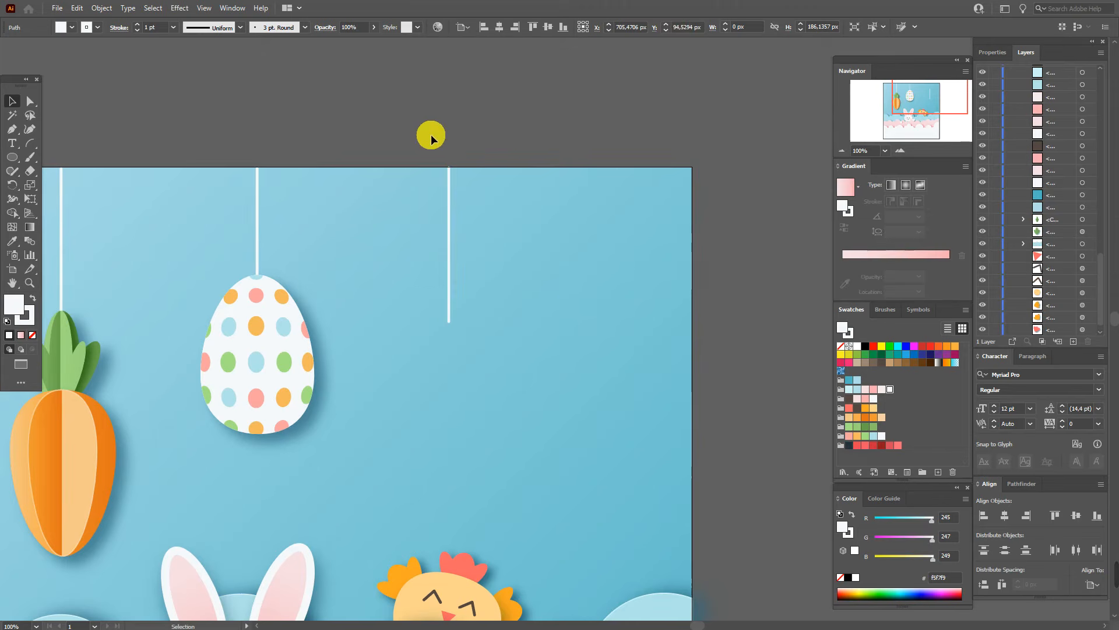
Draw a red circle about 176 px in diameter with fill eb4354 and no stroke at the end of the new string
key("space")
left_click_drag(475, 417, 471, 303)
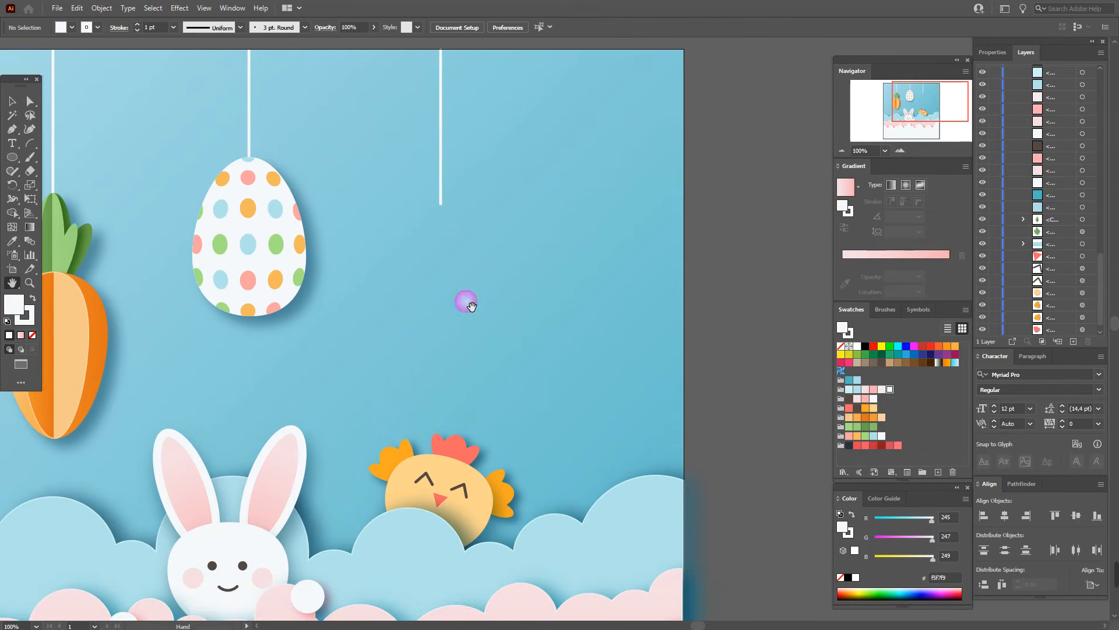
left_click(856, 445)
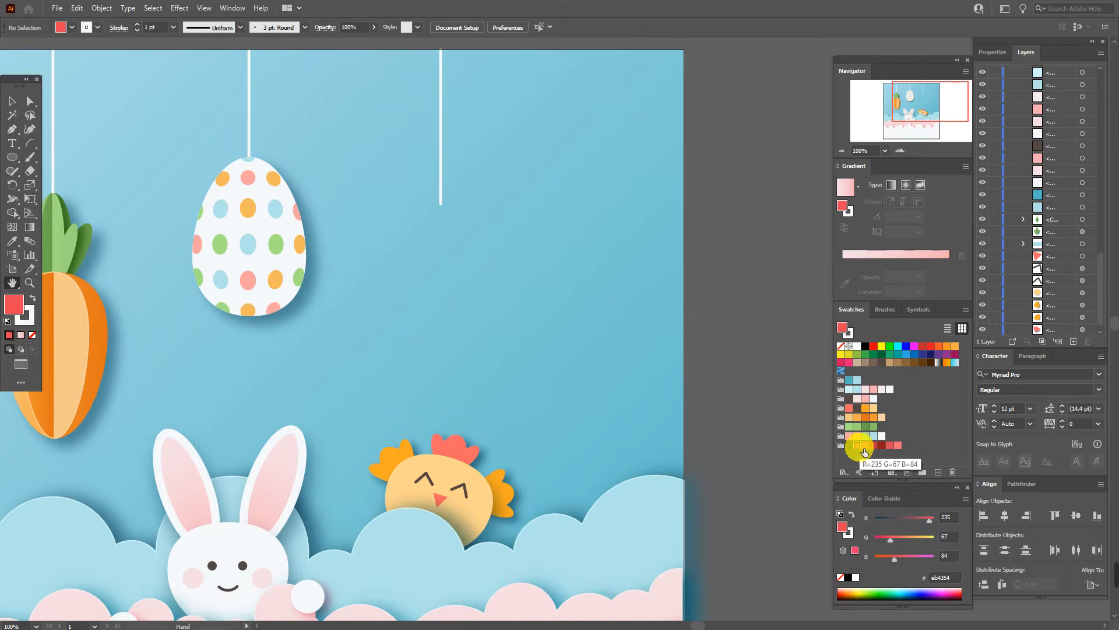
key("l")
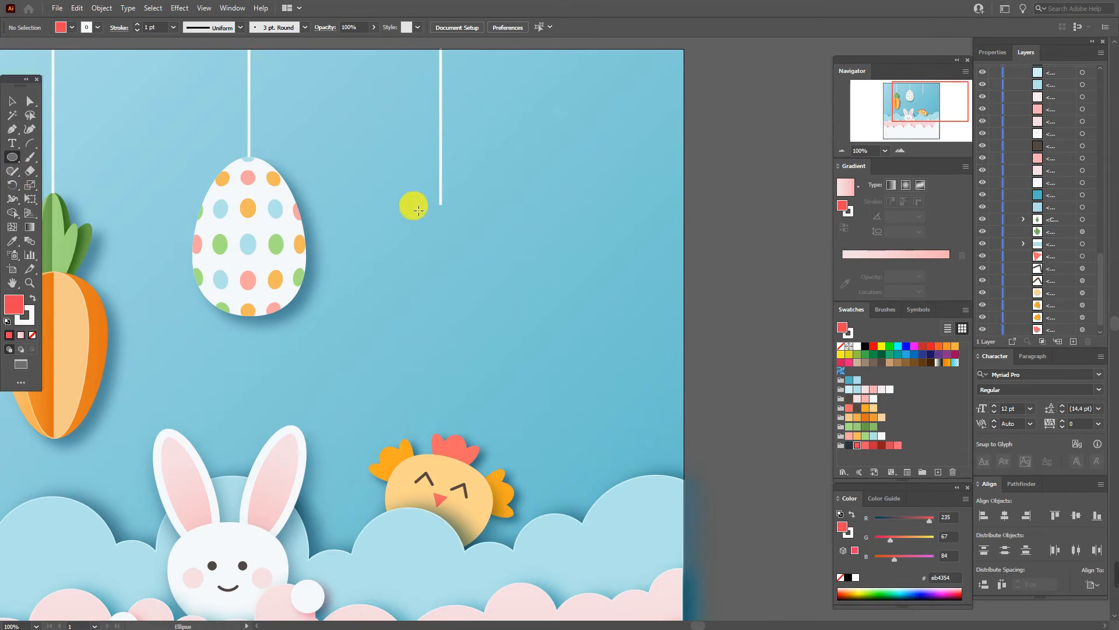
left_click_drag(379, 192, 519, 332)
left_click_drag(524, 289, 521, 287)
left_click(13, 103)
left_click(32, 323)
left_click(32, 335)
left_click(16, 301)
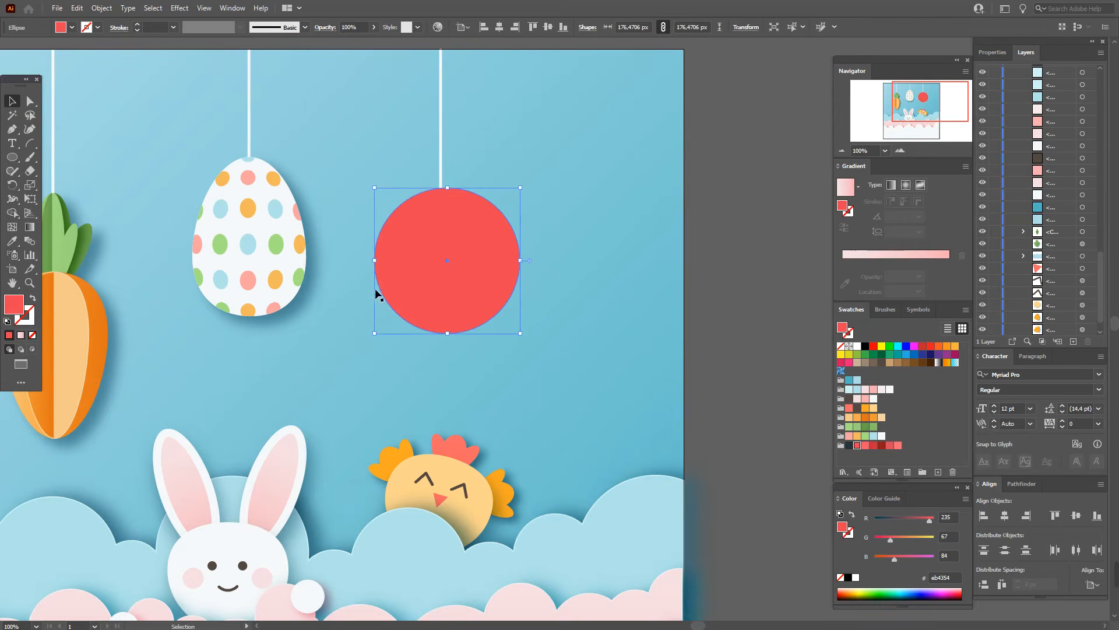
Move the red circle under the new string and lower it to leave a gap for a head
mouse_move(443, 260)
left_mouse_down()
mouse_move(438, 290)
mouse_move(438, 279)
left_mouse_up()
left_click(738, 313)
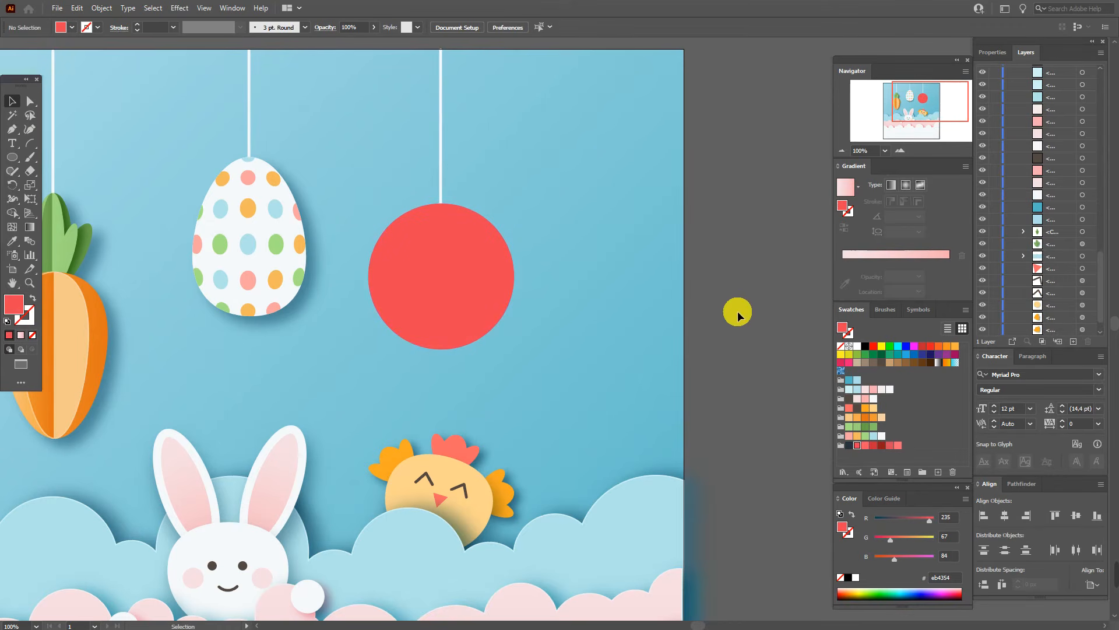
left_click_drag(469, 292, 474, 326)
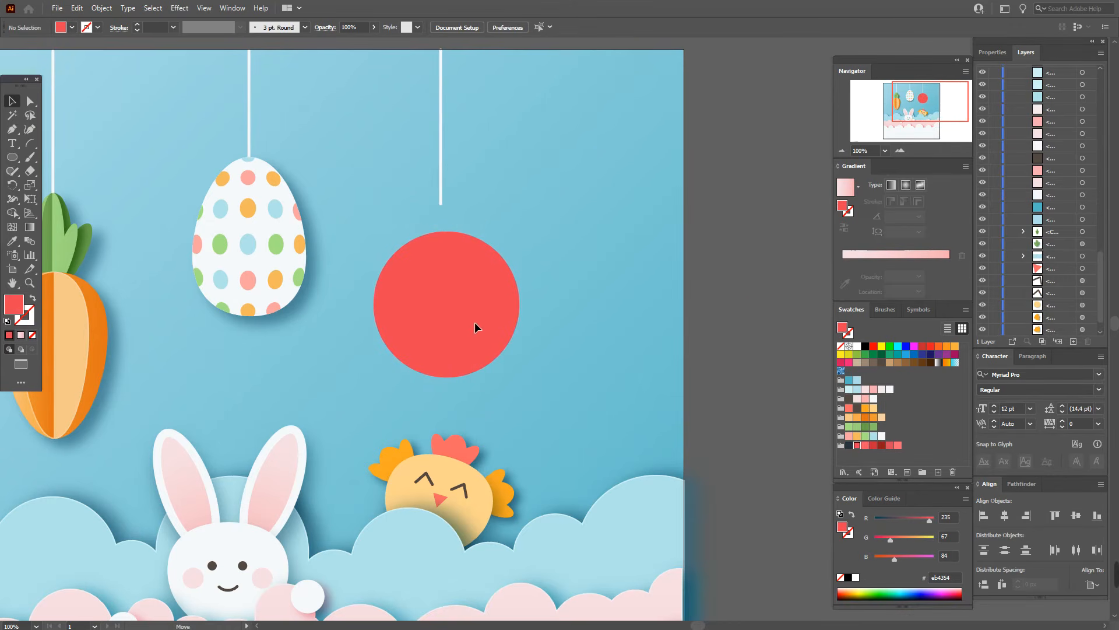
left_click(476, 324)
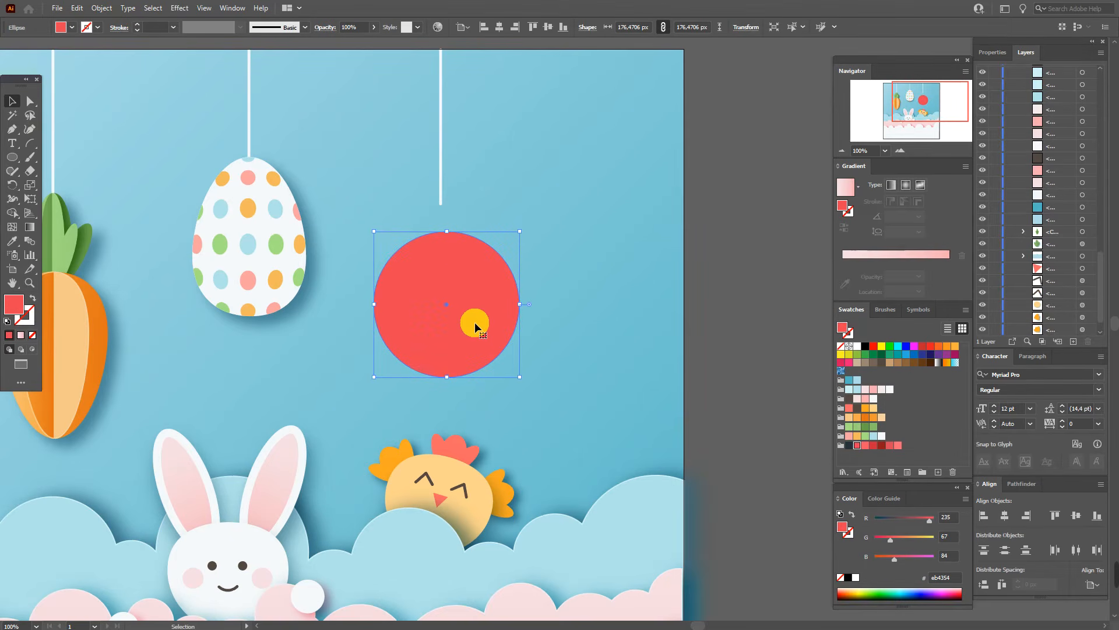
left_click(588, 266)
Draw a smaller dark circle with fill 28343d, about half the red circle's width, overlapping the red circle's upper edge
left_click(12, 240)
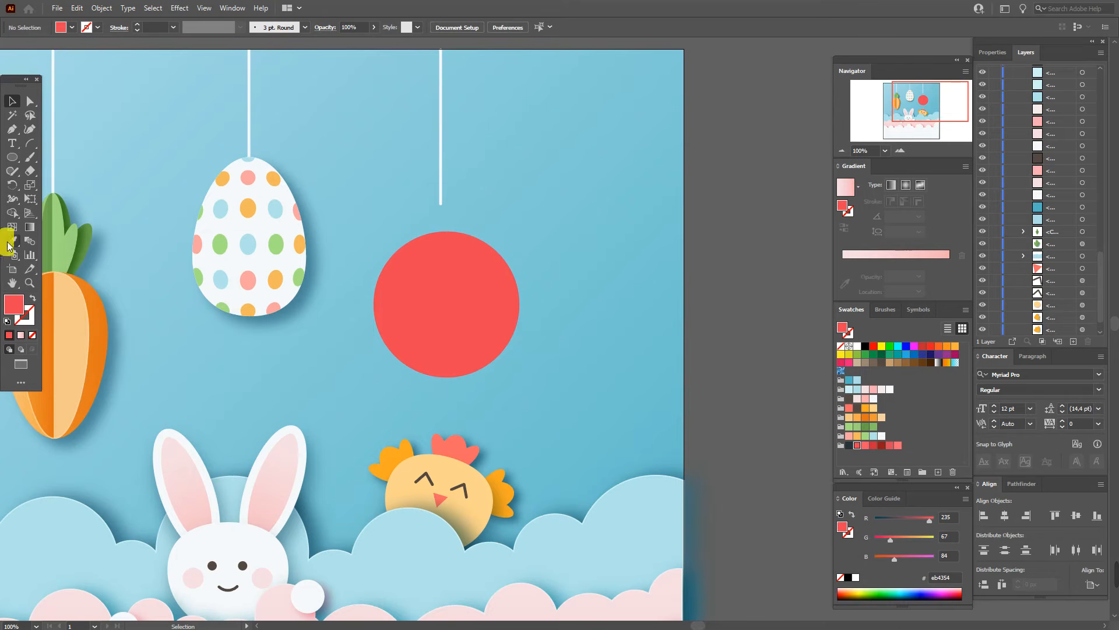
left_click(849, 445)
left_click(11, 157)
left_click(11, 160)
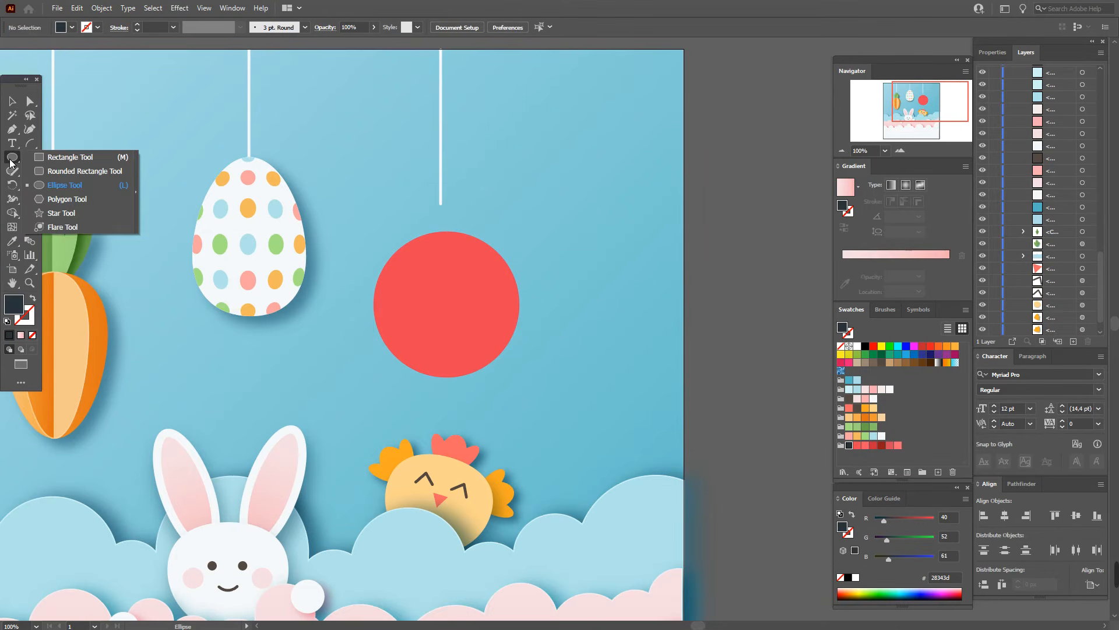
left_click(65, 186)
left_click_drag(417, 187, 491, 260)
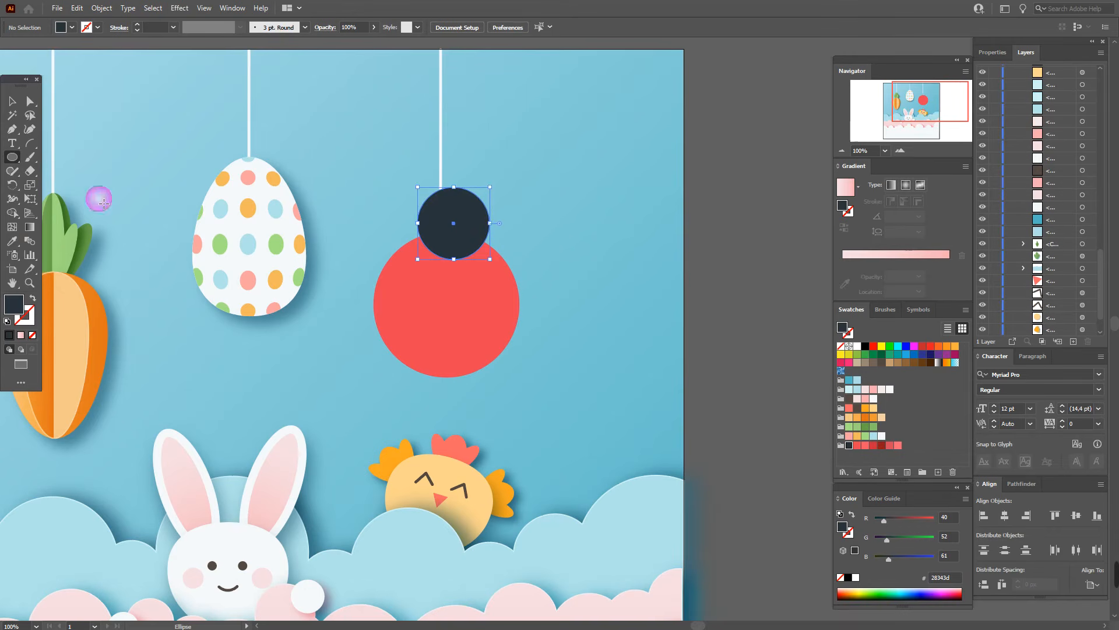
Position the dark circle at the string's end and align it with the red circle on their horizontal centers
left_click(15, 101)
left_click_drag(461, 214, 449, 217)
left_click(484, 273, "shift")
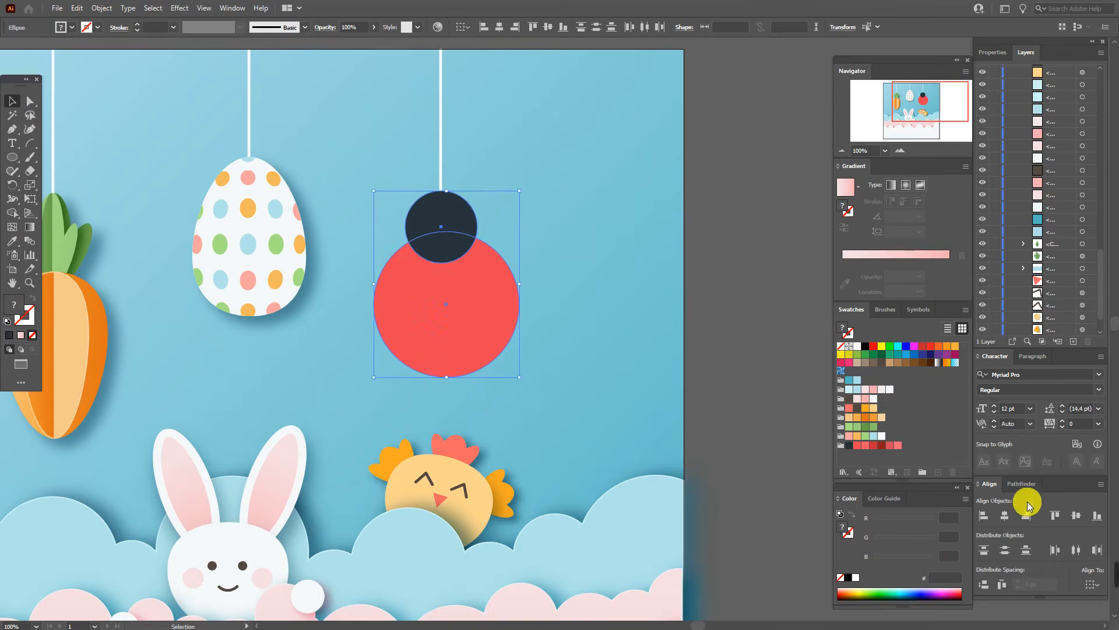
left_click(1010, 520)
left_click(739, 300)
Bring the red body circle to the front so it covers the lower half of the dark head
left_click(468, 302)
right_click(470, 302)
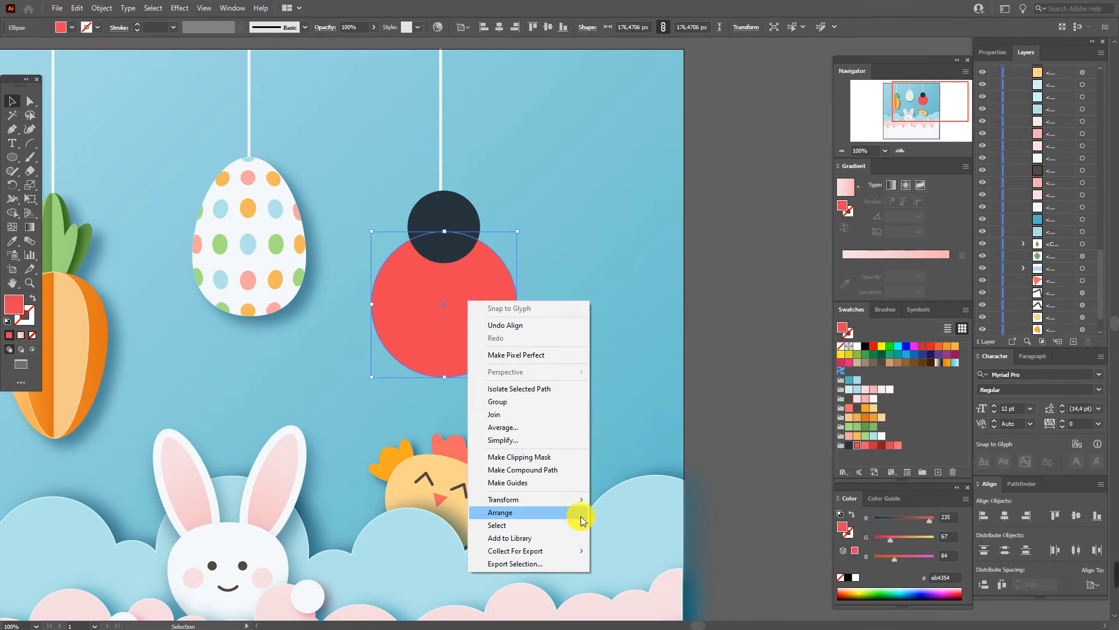
mouse_move(577, 512)
left_click(627, 512)
left_click(760, 425)
Lower the dark head's uppermost anchor point to Y about 177 px to flatten its top
left_click(31, 102)
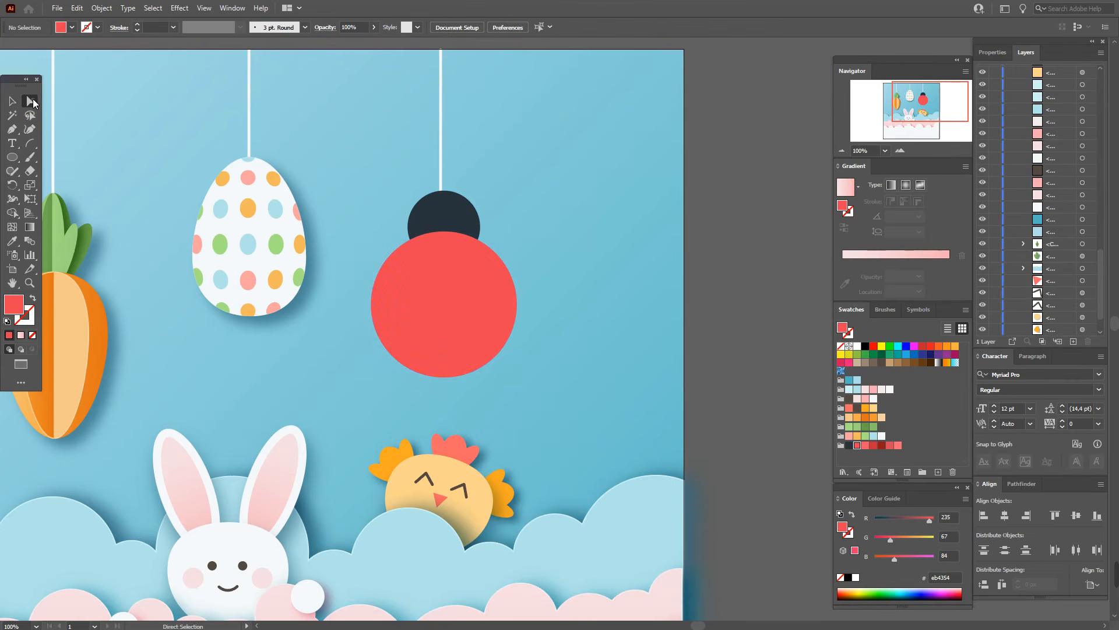
left_click(444, 192)
left_click(444, 192)
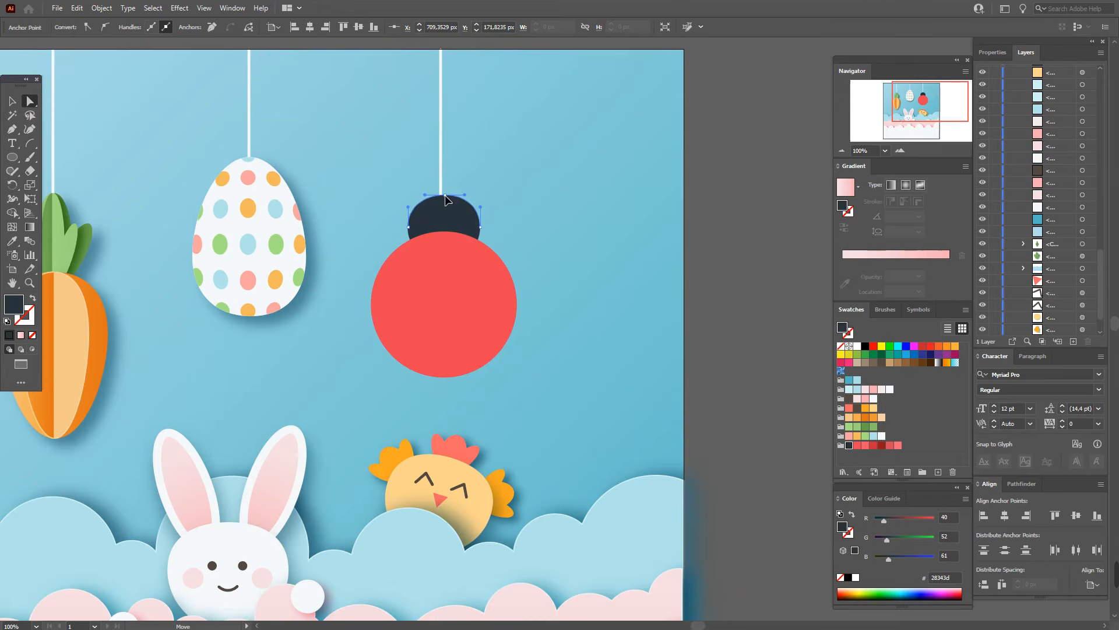
left_click(12, 101)
left_click(819, 293)
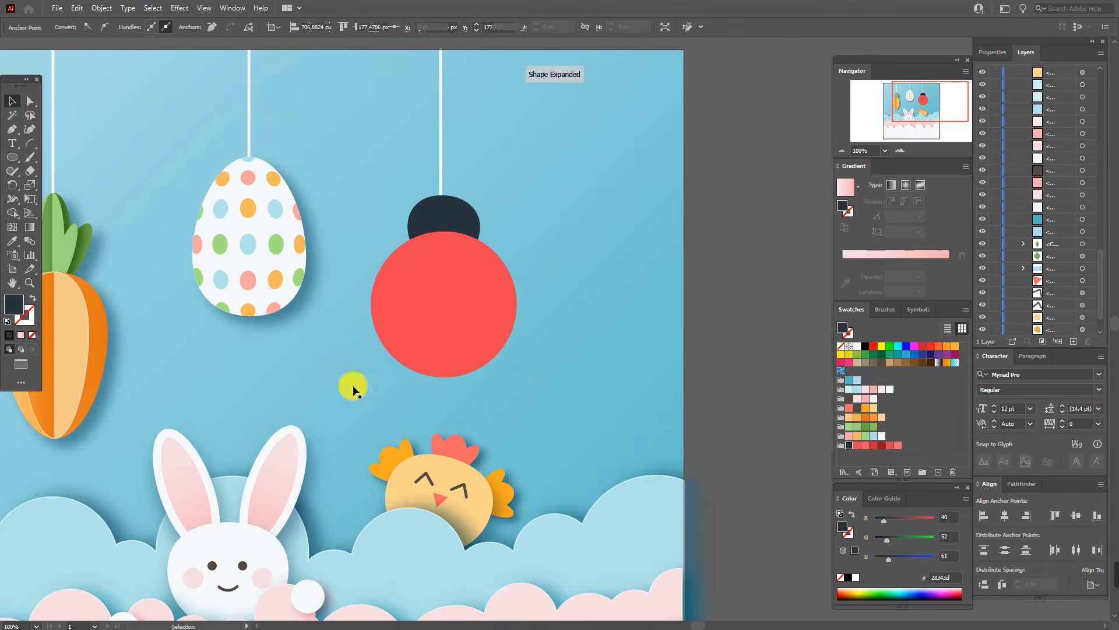
Draw a curved antenna path with the Pen tool from the top of the dark head up and out to the right
left_click(12, 283)
left_click_drag(520, 290, 520, 316)
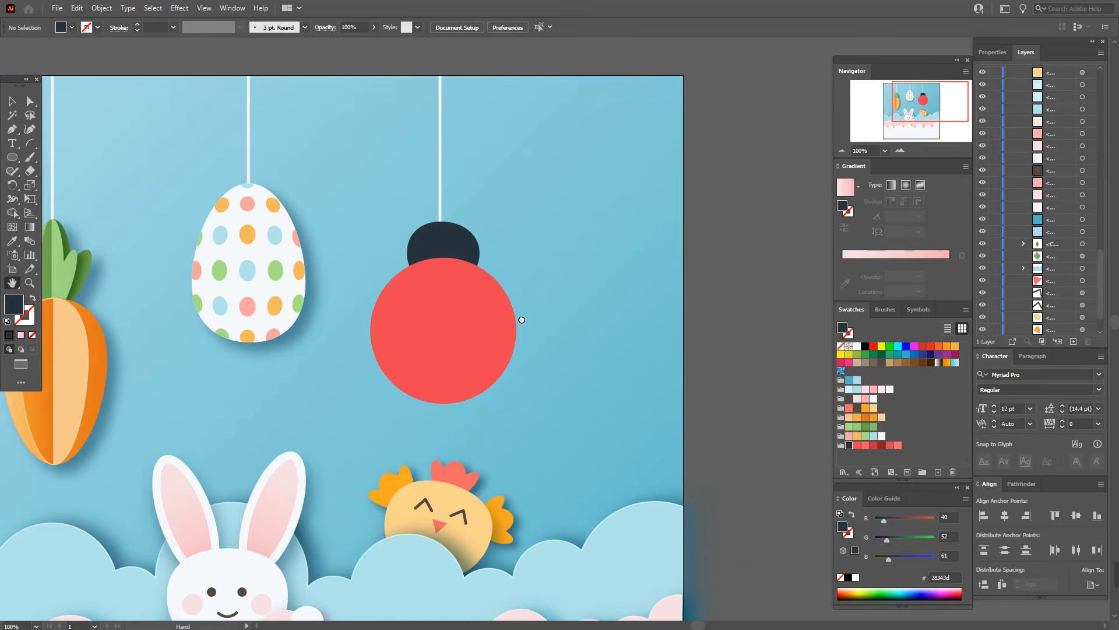
left_click(11, 129)
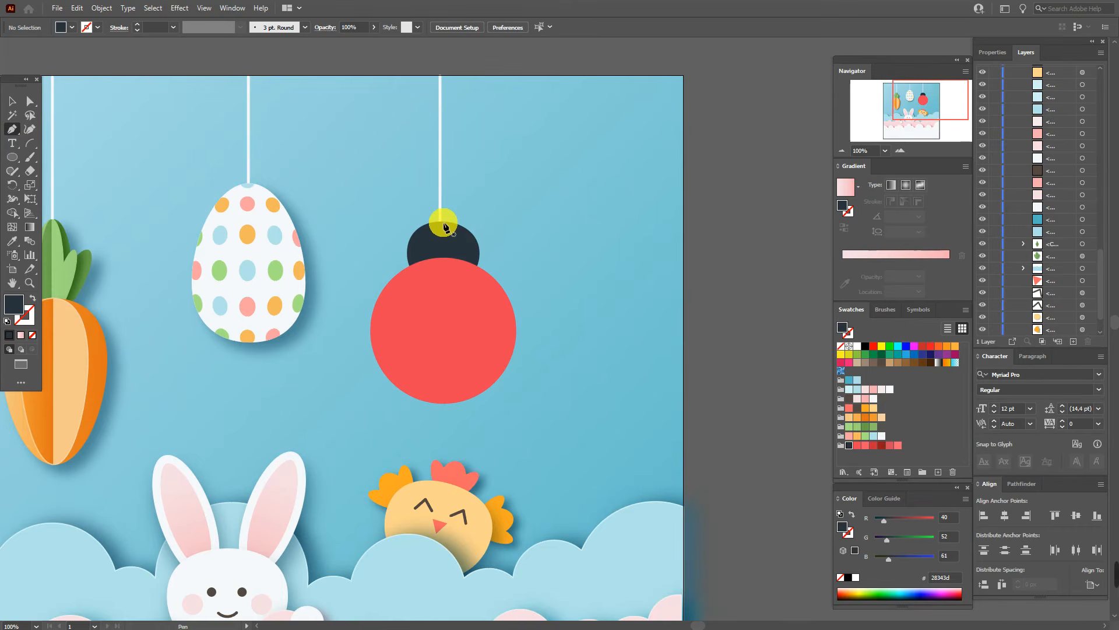
left_click(443, 225)
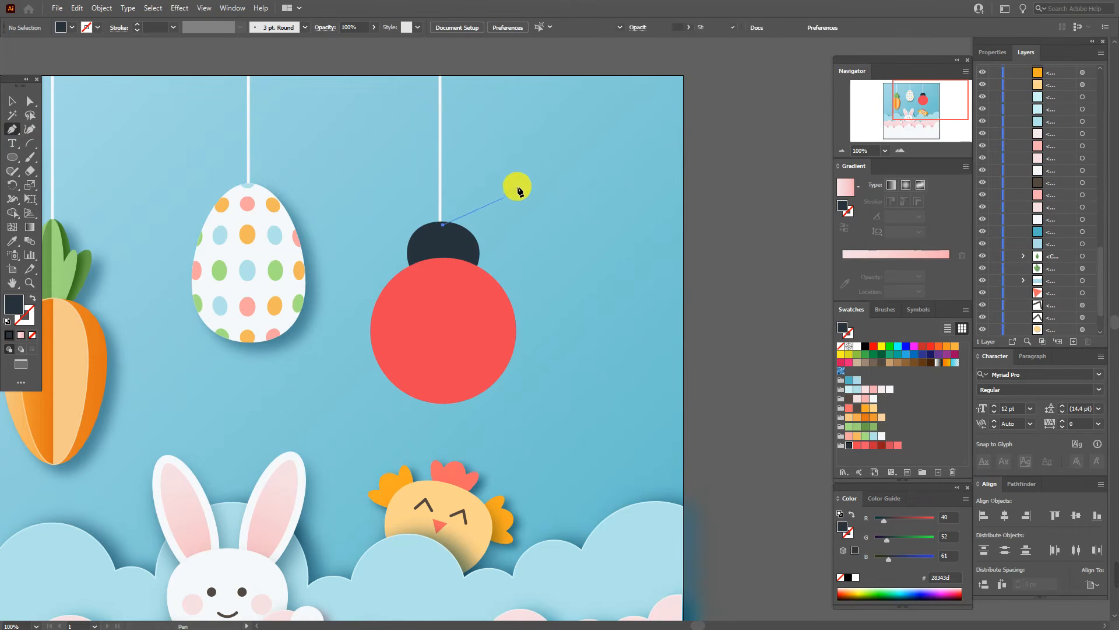
left_click_drag(548, 191, 551, 192)
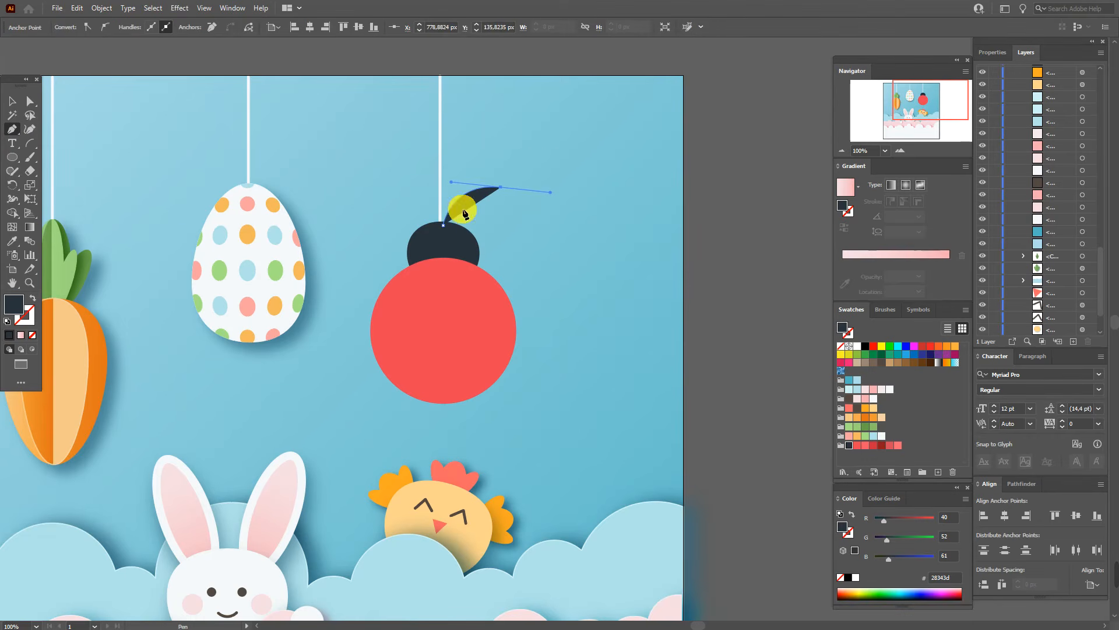
Swap the antenna path's fill and stroke to leave only a dark stroke, and apply the 3 pt. Round brush
left_click(35, 299)
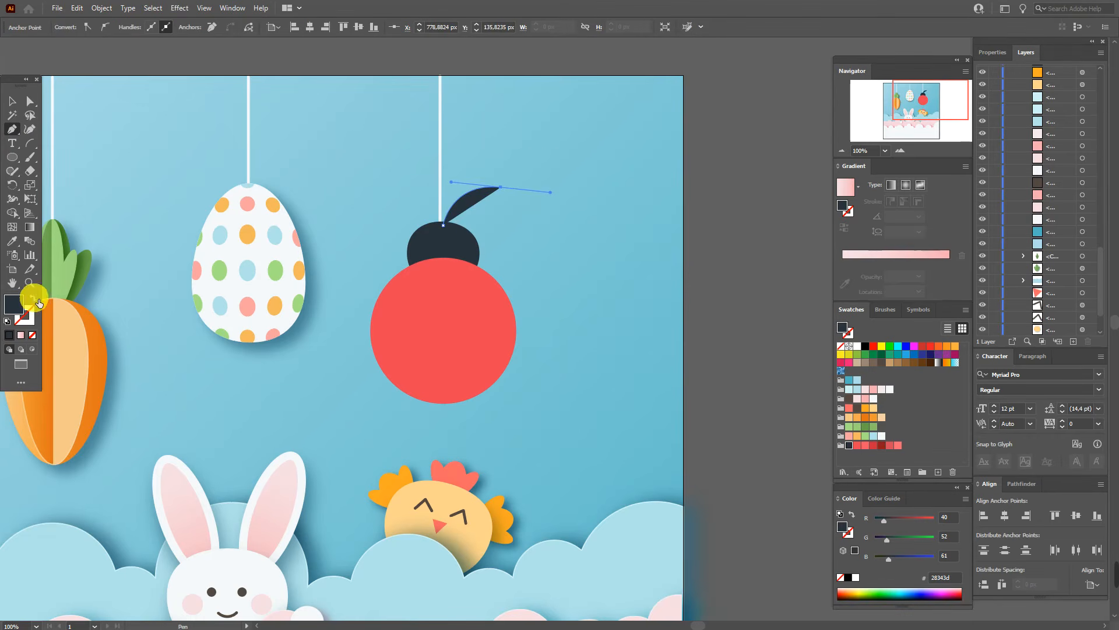
left_click(24, 316)
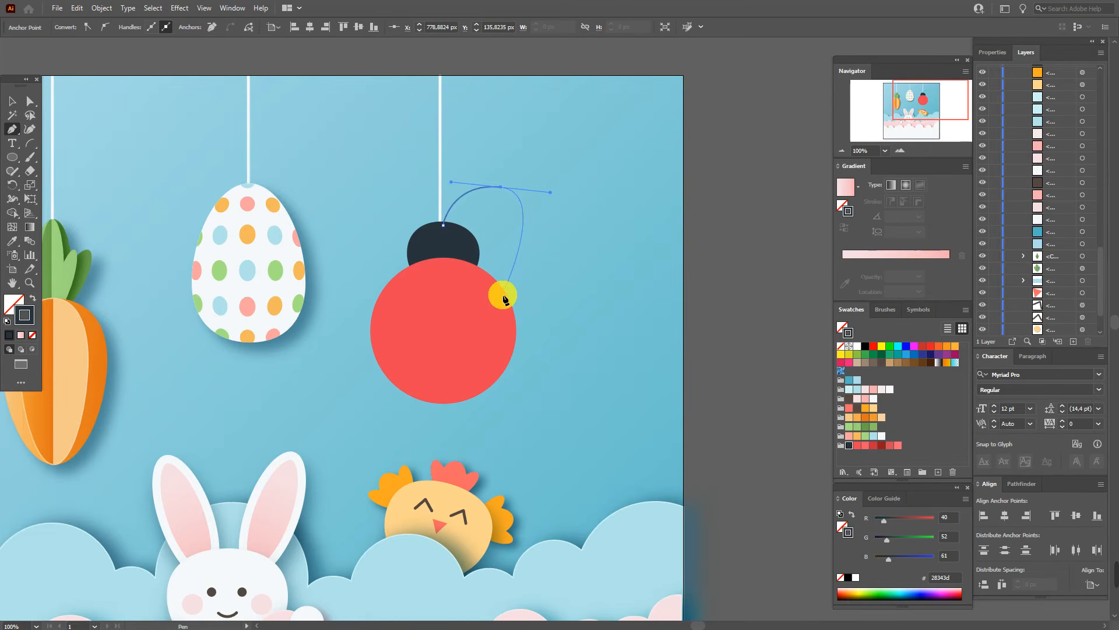
left_click(882, 312)
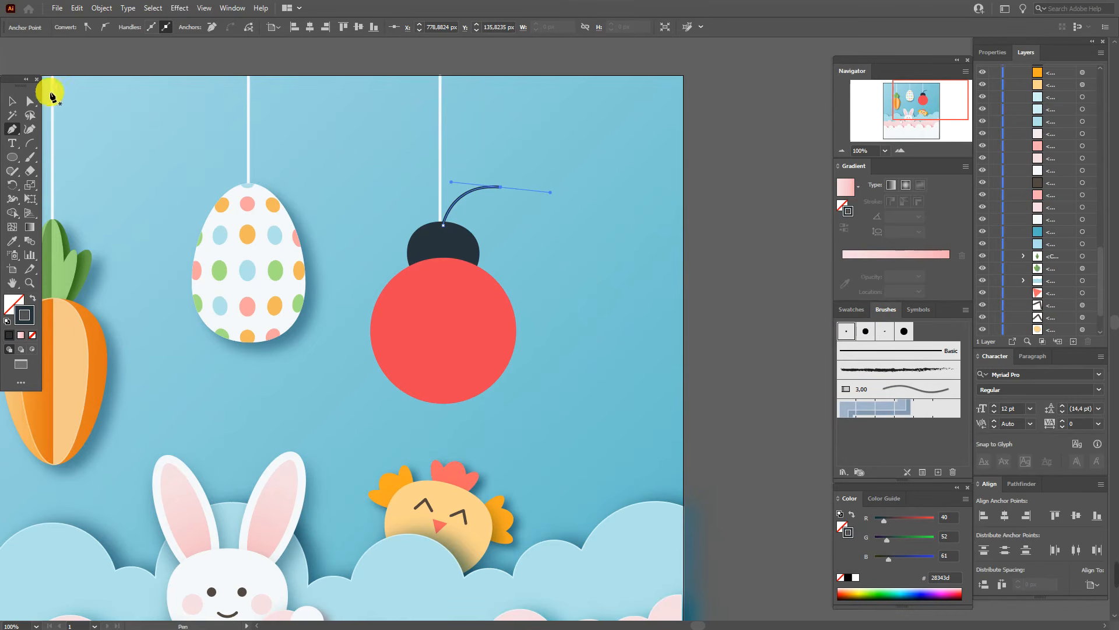
left_click(12, 101)
left_click(785, 285)
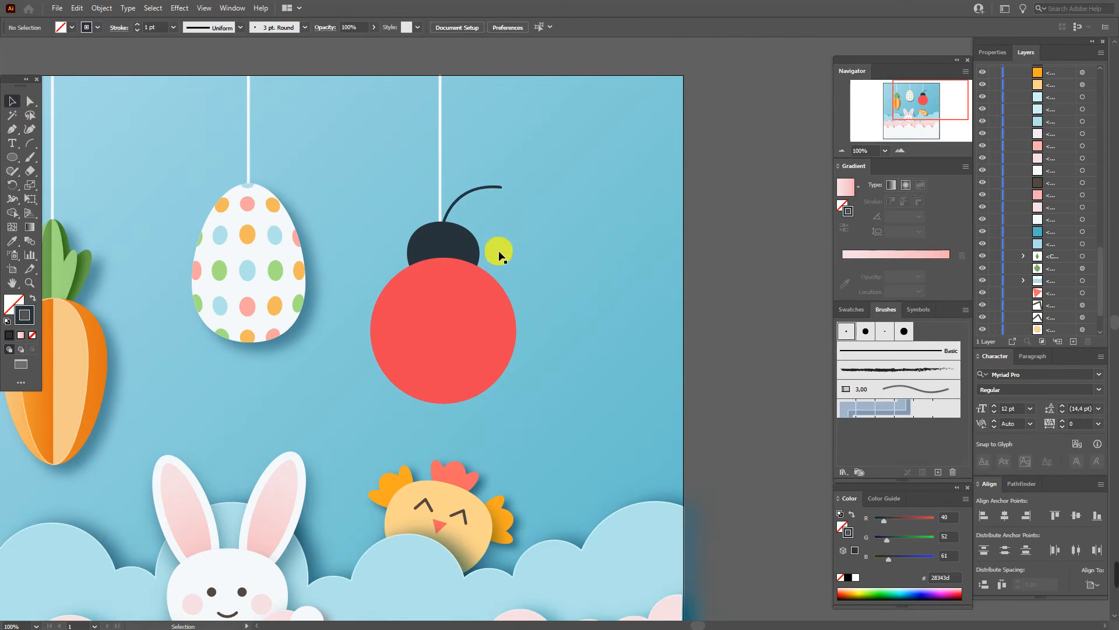
Draw a small dark filled circle without stroke on the outer tip of the antenna
left_click(9, 158)
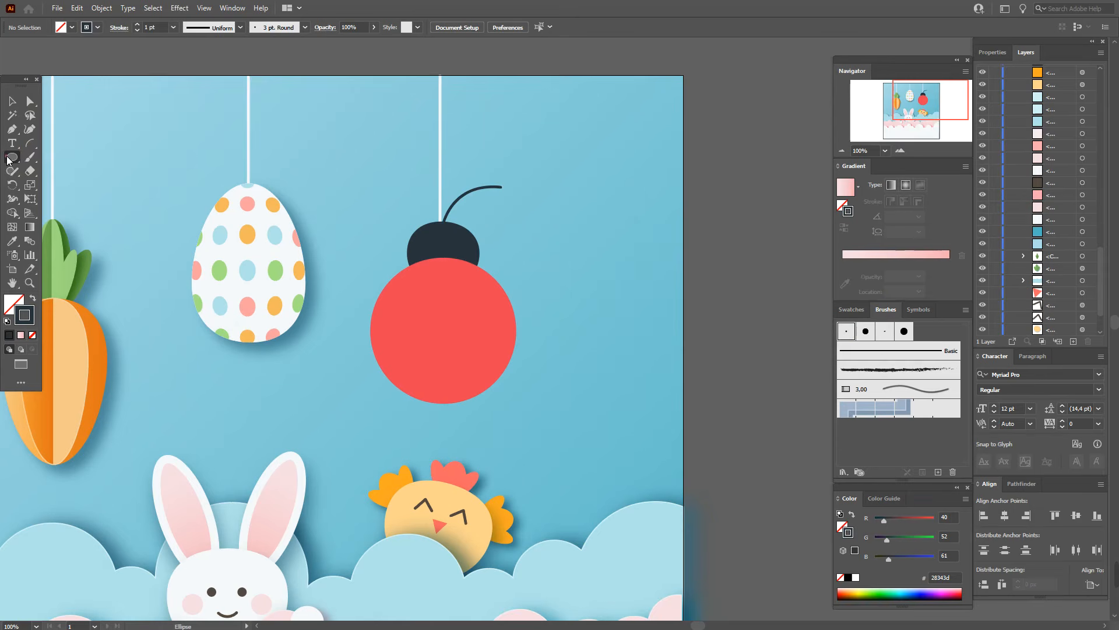
left_click(32, 297)
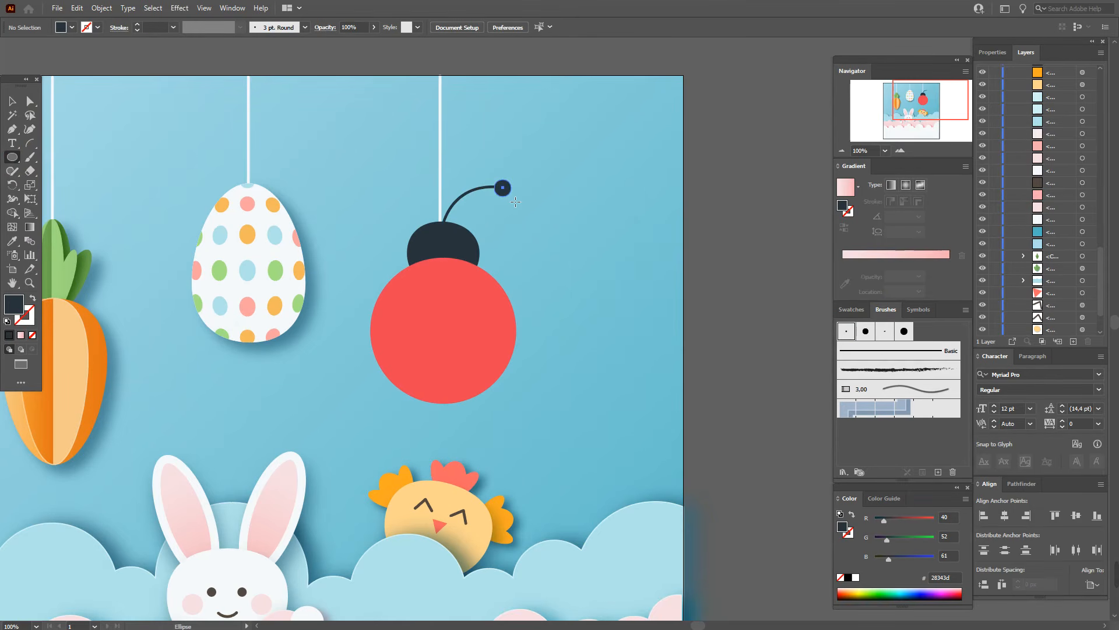
left_click(12, 102)
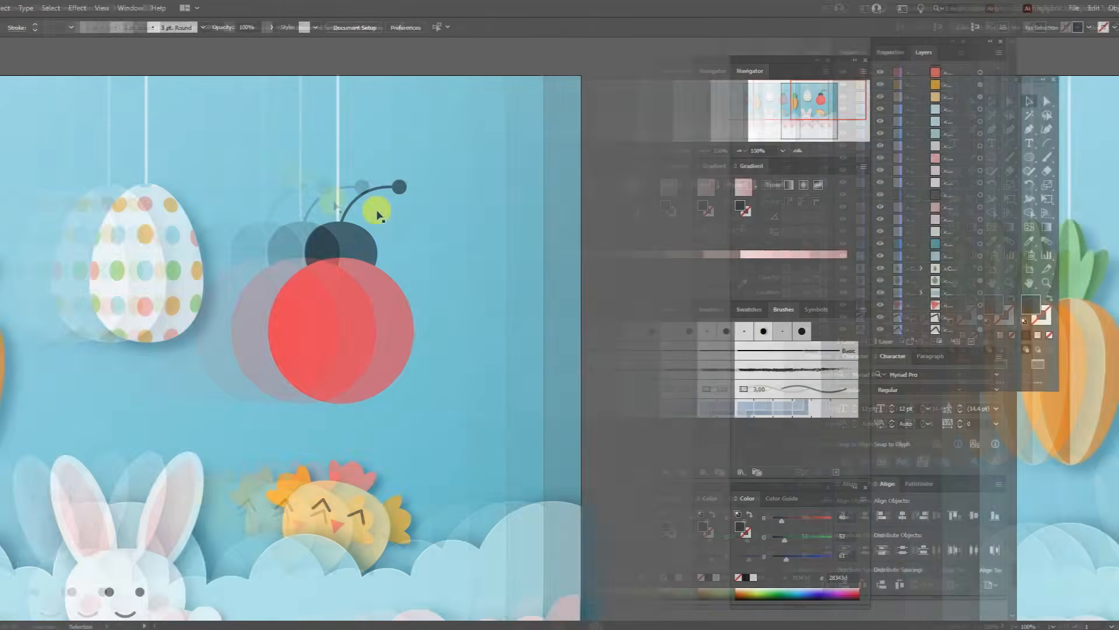
left_click(701, 160)
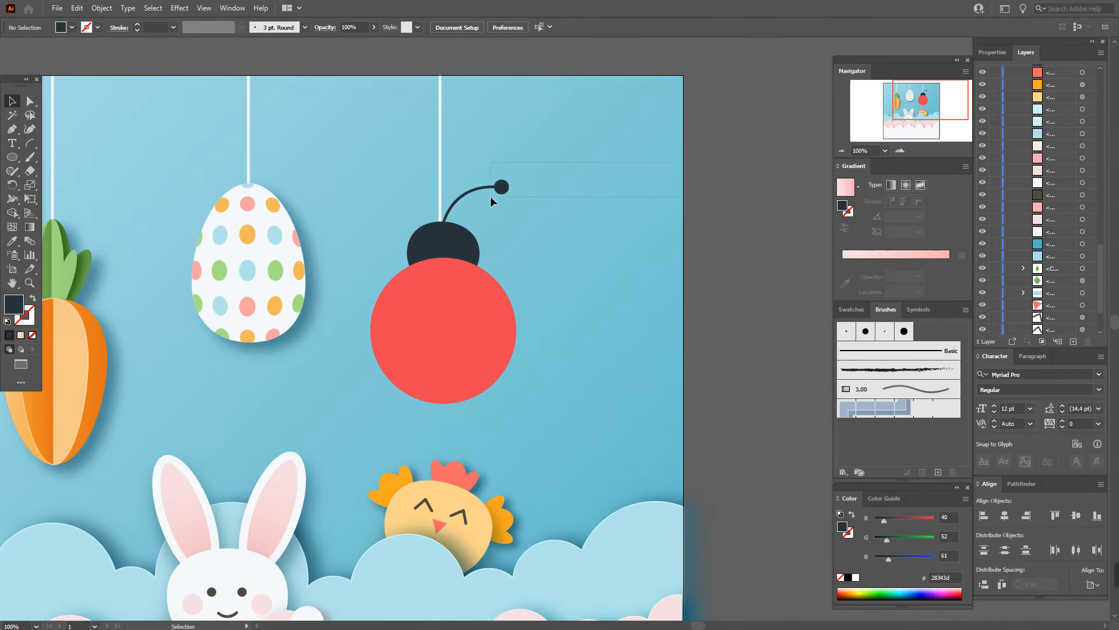
Reflect a copy of the antenna and its tip circle across the vertical axis and place it on the head's left side
left_click_drag(491, 196, 489, 197)
left_click(656, 220, "shift")
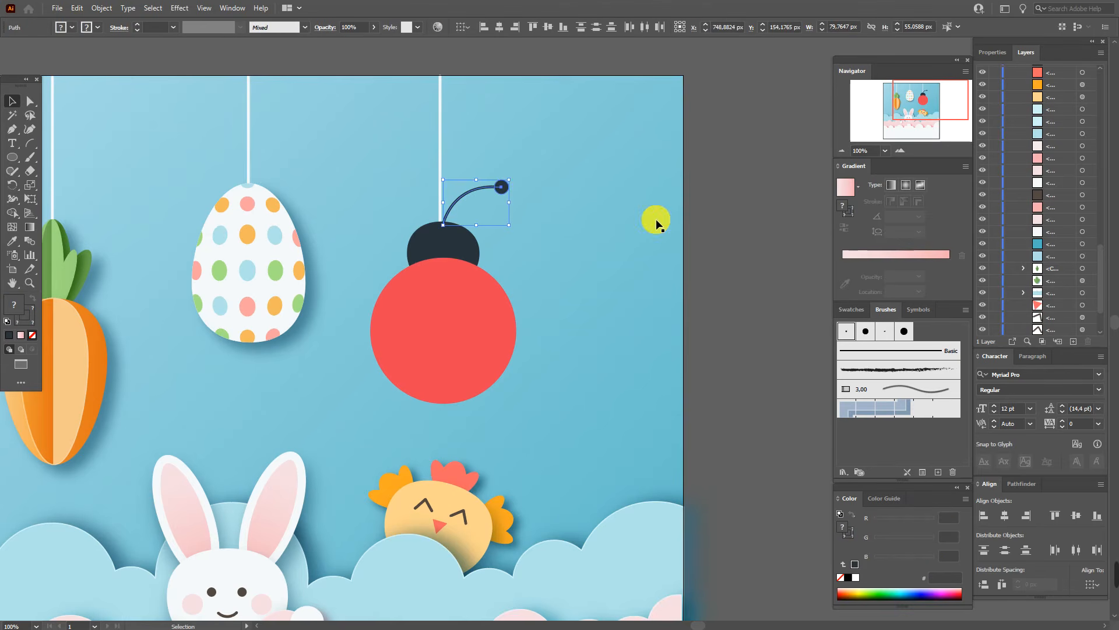
right_click(496, 183)
mouse_move(576, 351)
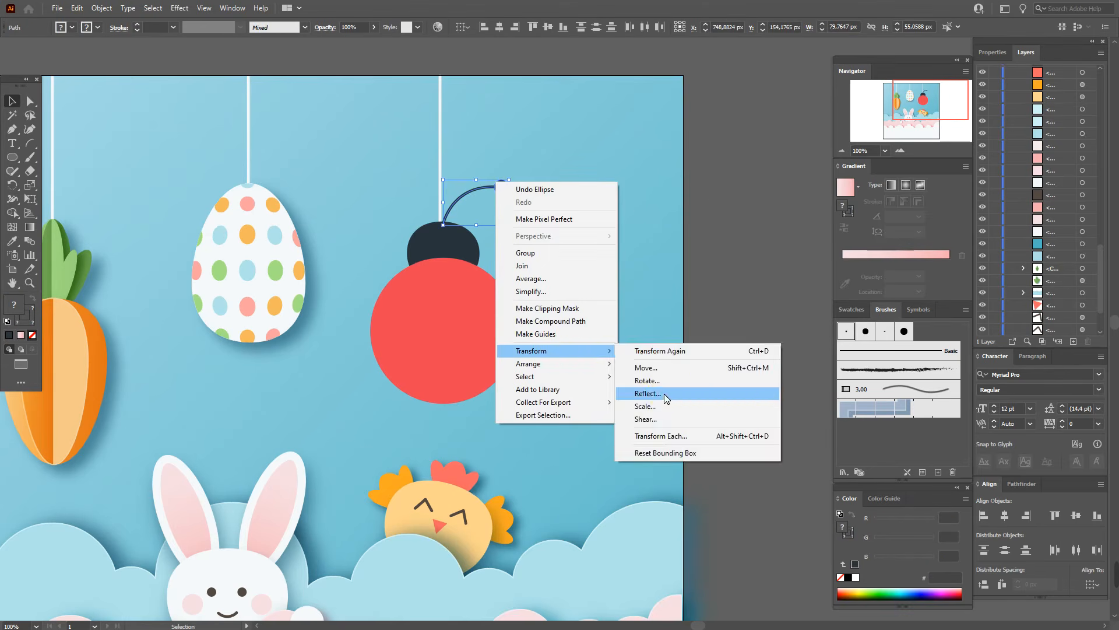
left_click(647, 394)
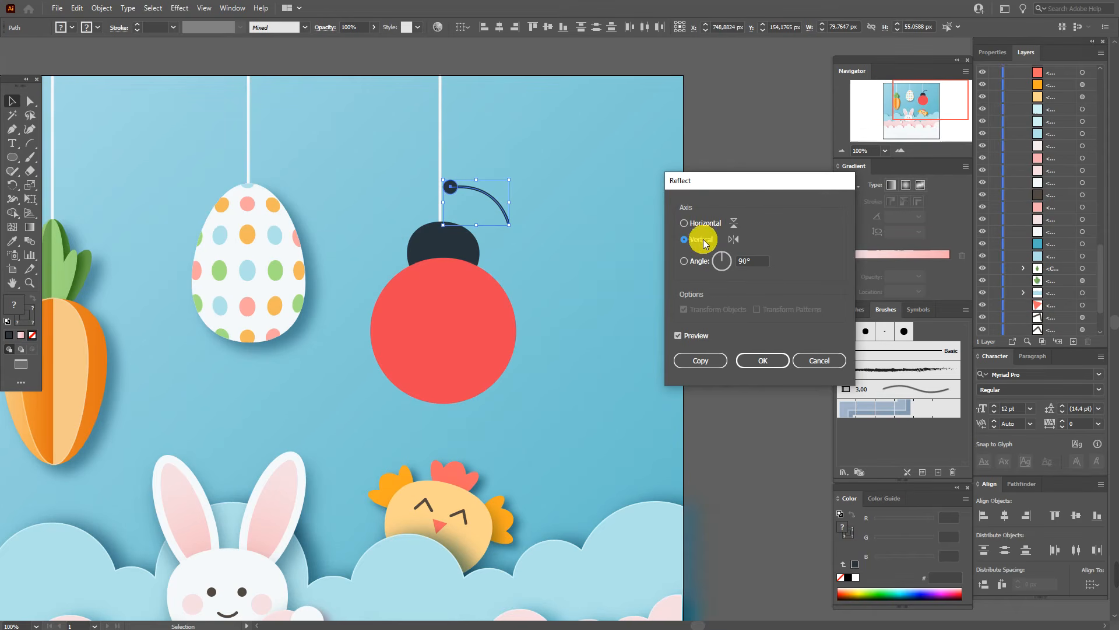
left_click(711, 360)
left_click_drag(520, 205, 424, 198)
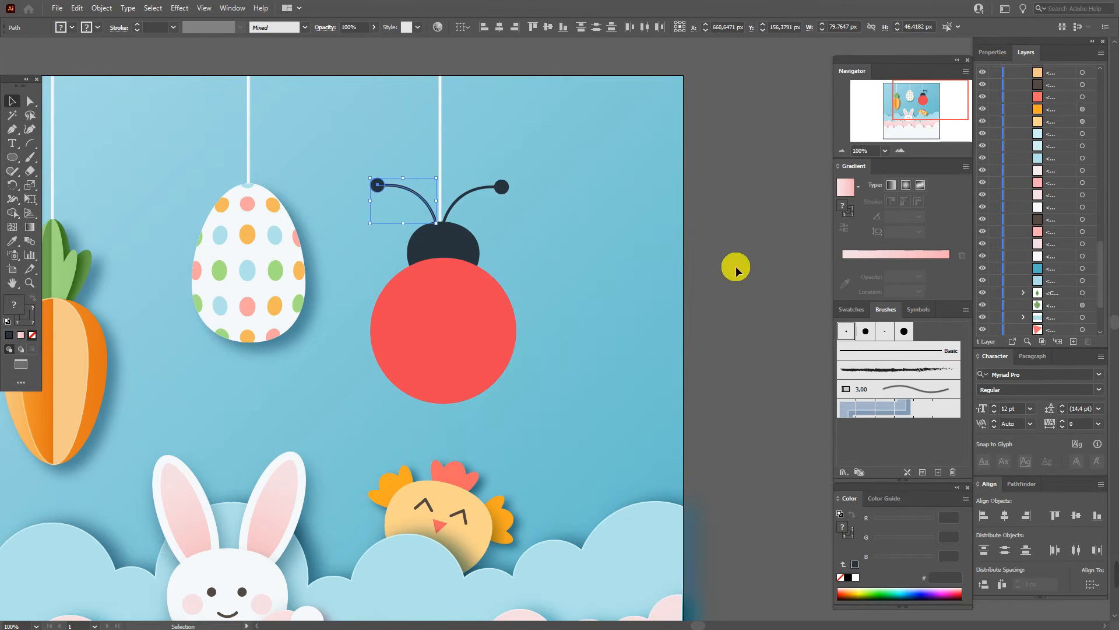
Expand the appearance of the left and right antenna strokes into filled shapes
left_click(102, 8)
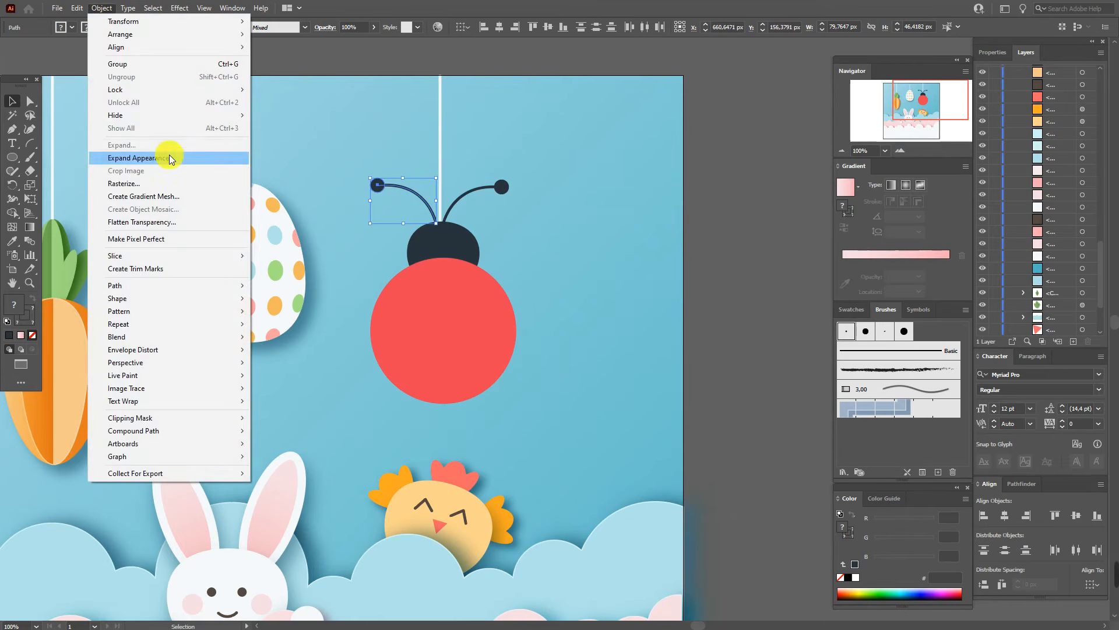
left_click(165, 155)
left_click(482, 185)
left_click(101, 8)
left_click(175, 150)
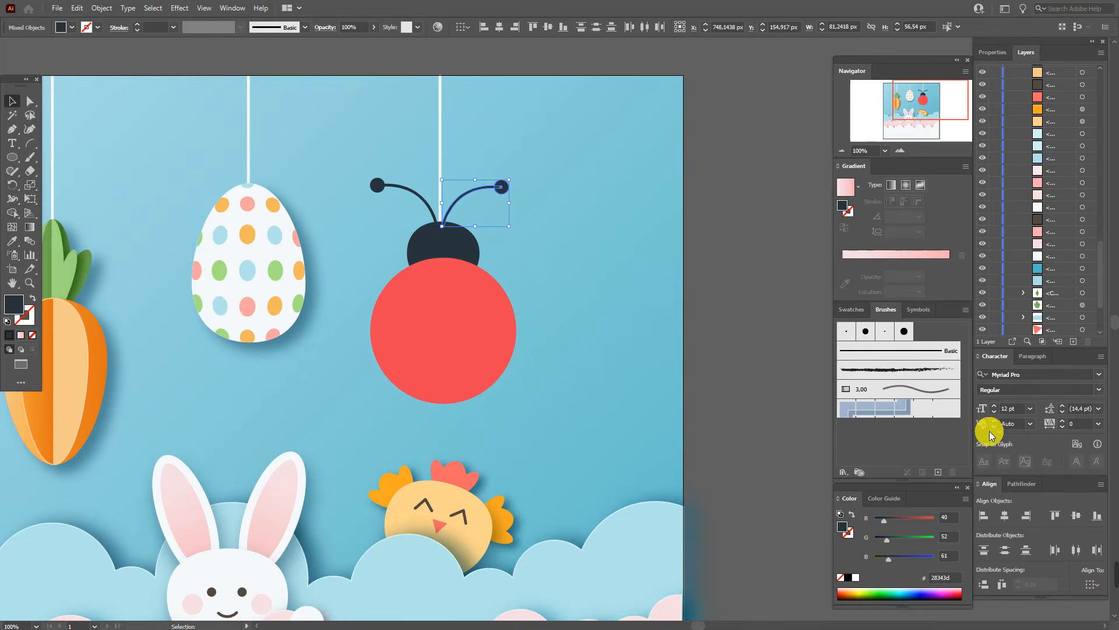
Unite each antenna with its tip circle into a single shape
left_click(1025, 486)
left_click(982, 517)
left_click(376, 184)
left_click(412, 196, "shift")
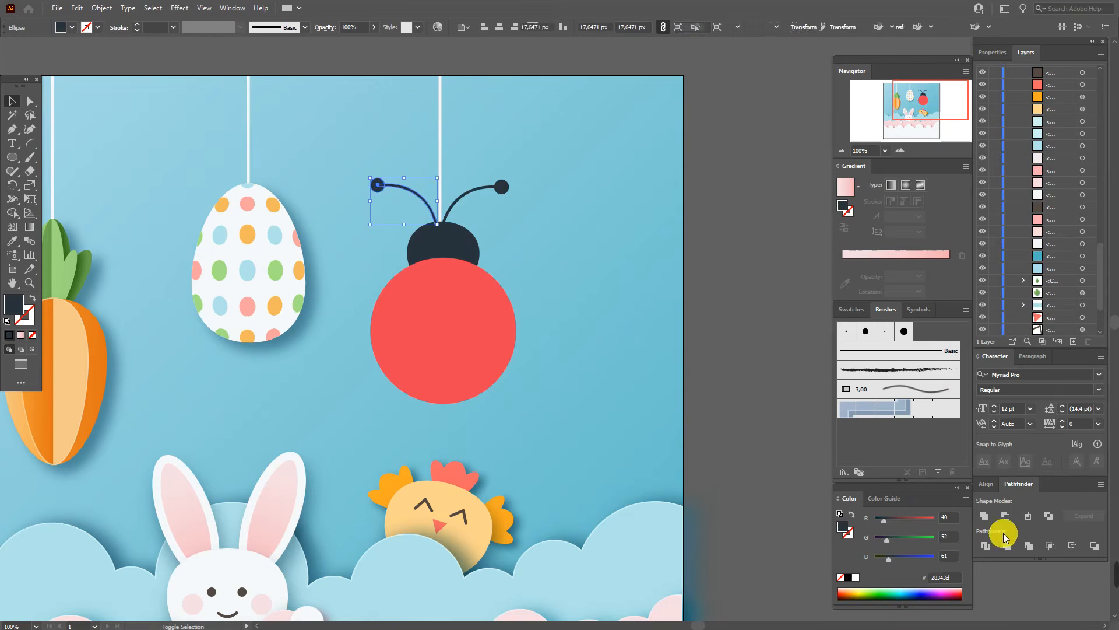
left_click(984, 515)
left_click(735, 282)
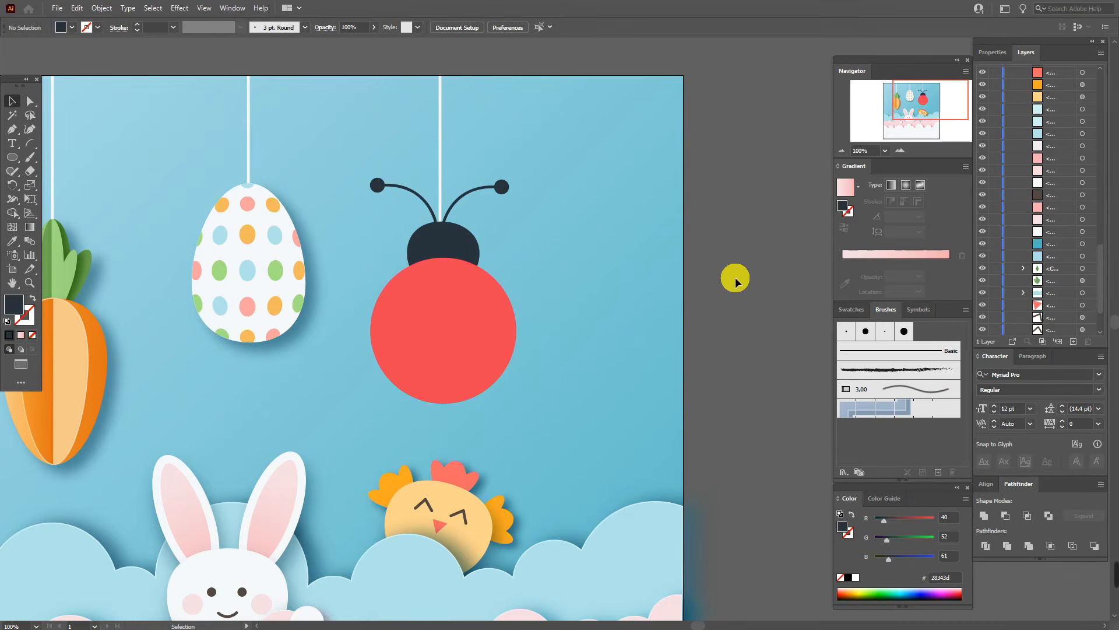
Nudge the left antenna slightly down so it is level with the right one
left_click(579, 208)
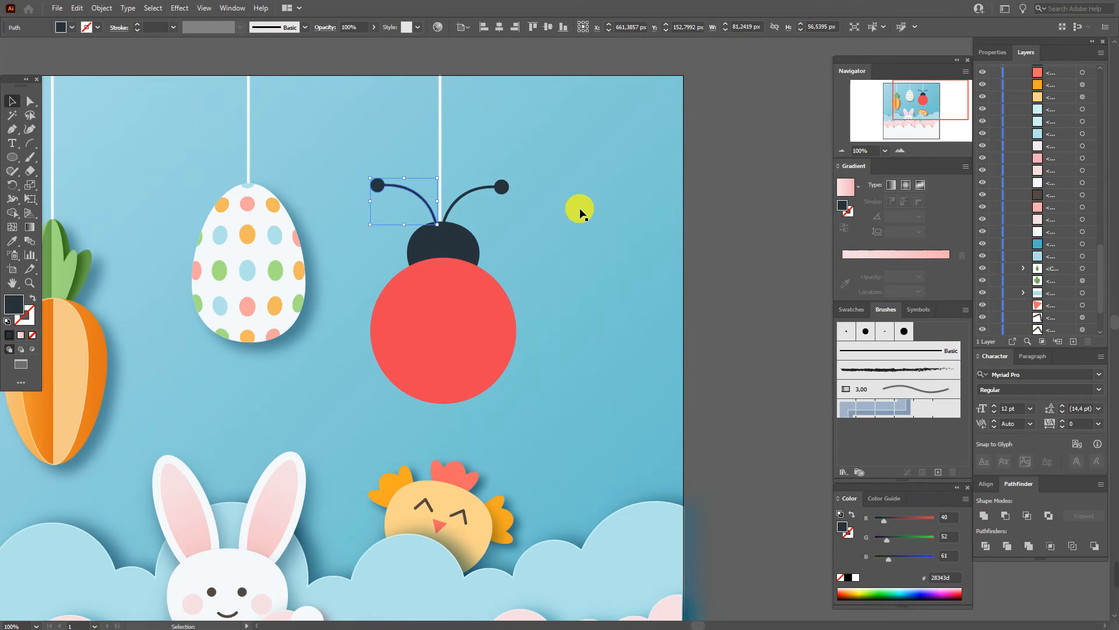
key("Down")
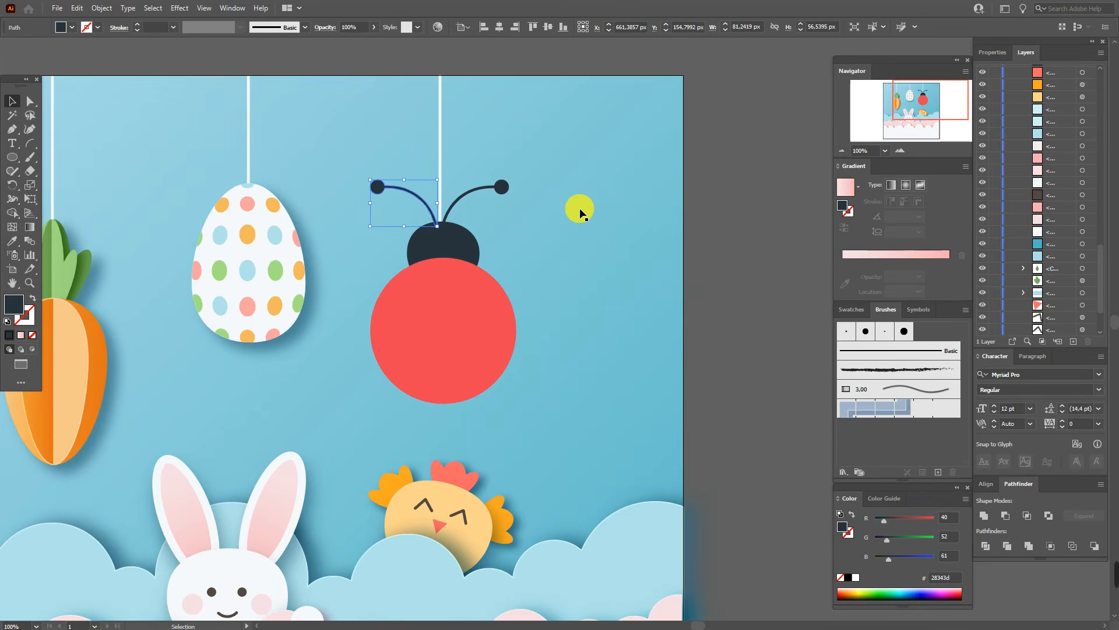
left_click(708, 201)
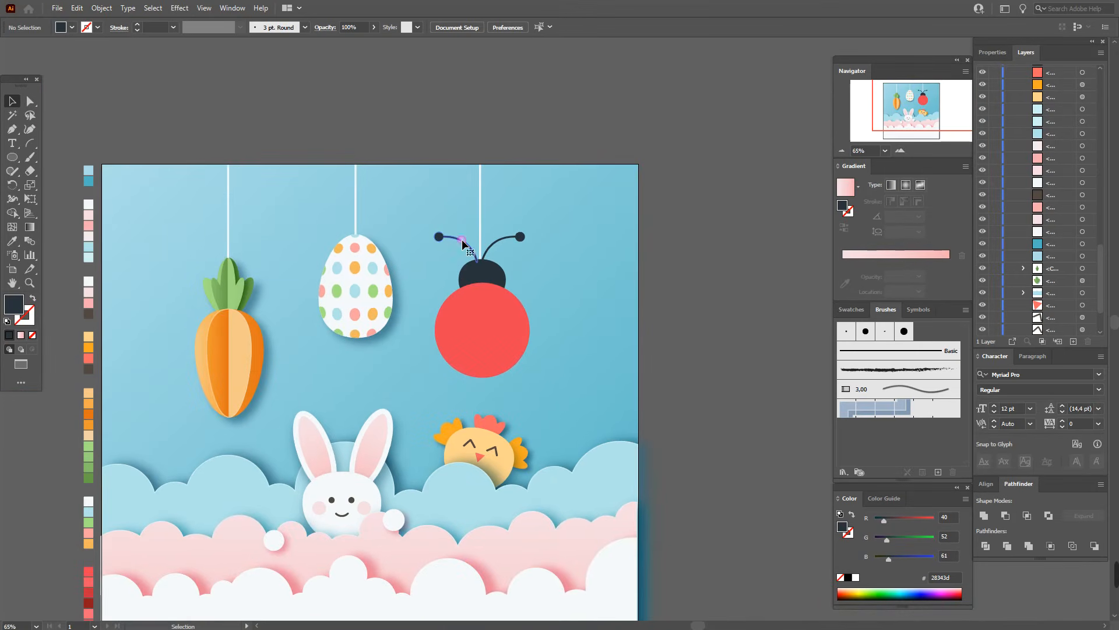
Scale both antennas down together to about 129 × 43 px, keeping them at the top of the head
left_click(461, 239)
left_click(503, 239, "shift")
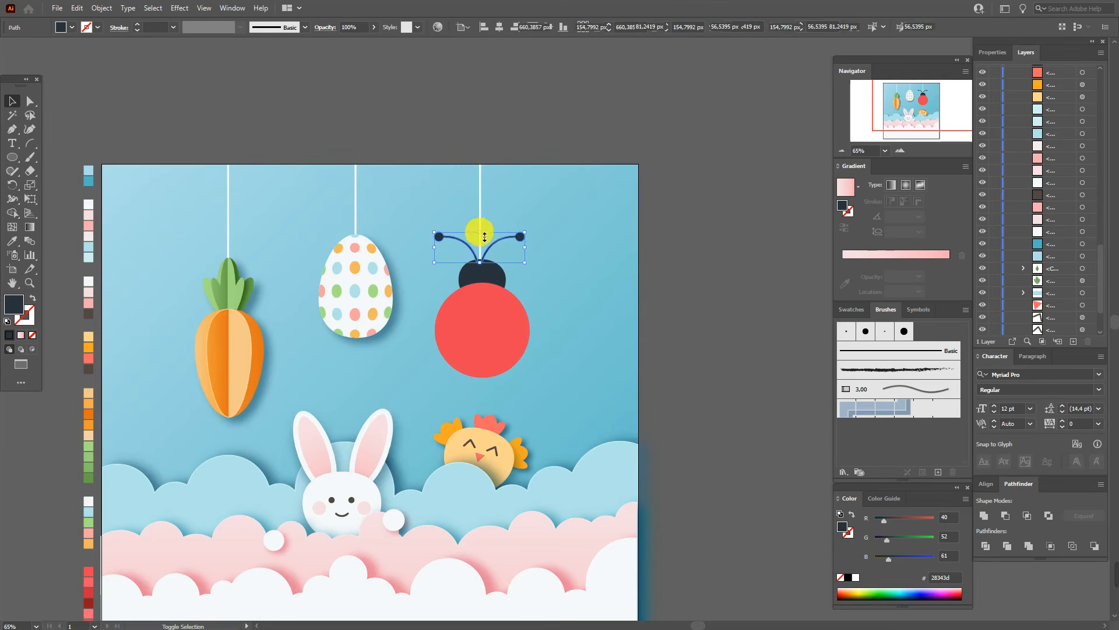
left_click_drag(480, 232, 492, 246)
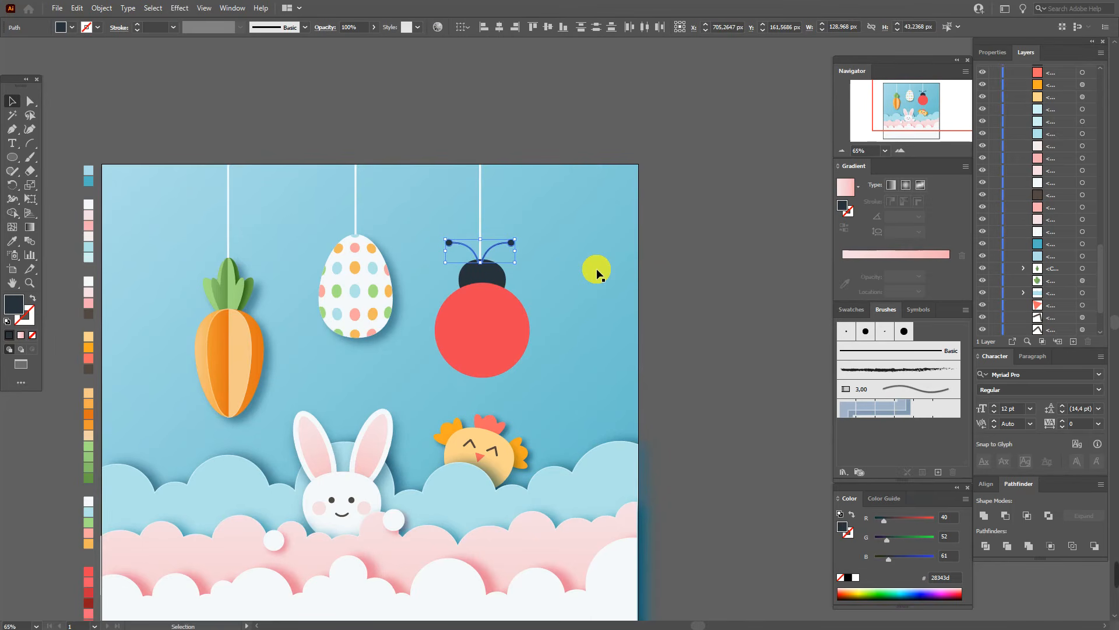
left_click(680, 245)
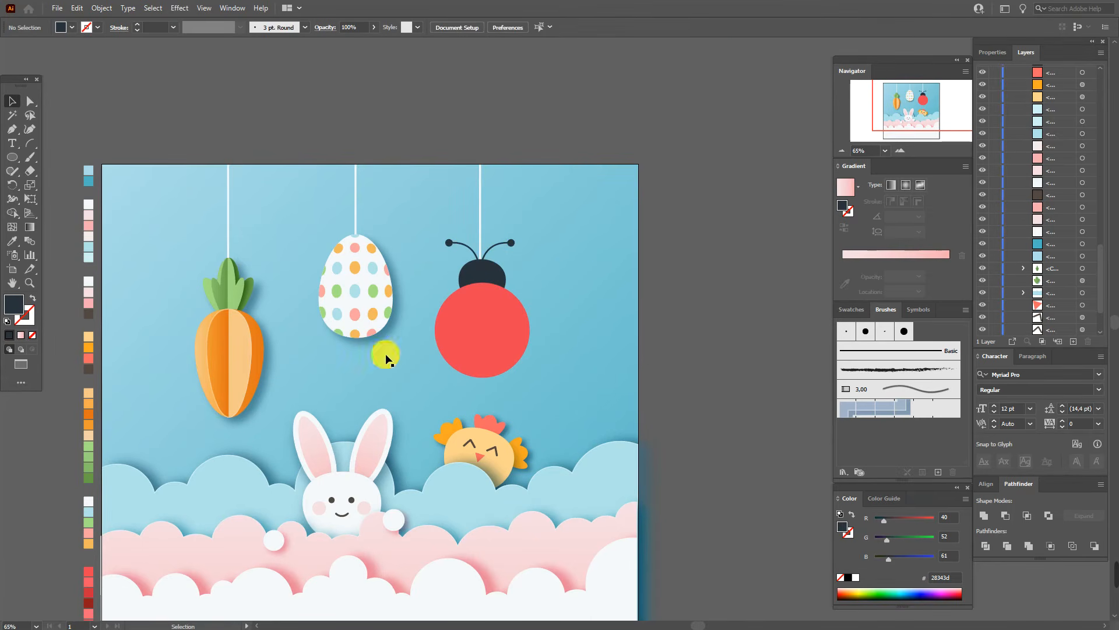
Draw a dark rectangle about 248 px tall over the red body's left half and align its edge with the circle's centre
left_click(29, 282)
left_click(543, 331)
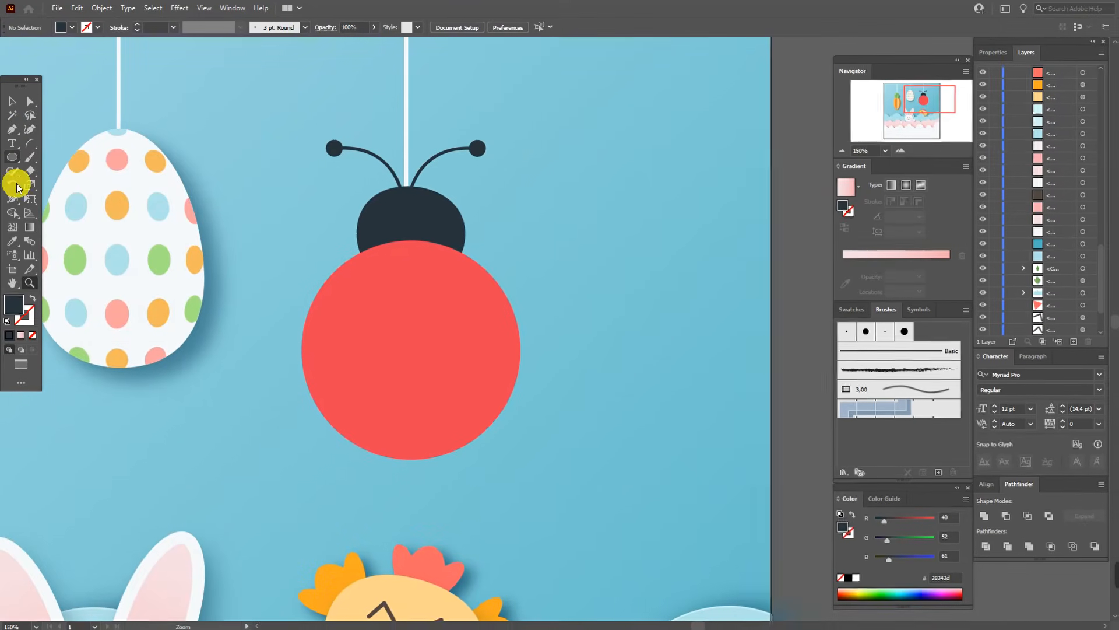
left_click(9, 158)
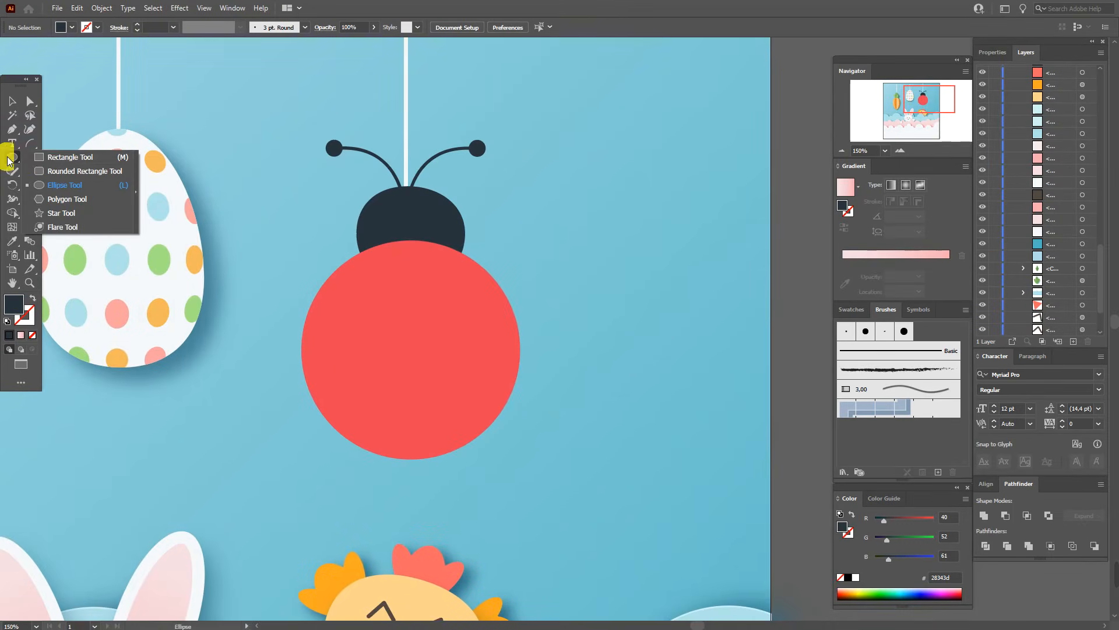
left_click(40, 157)
left_click_drag(267, 201, 406, 507)
left_click(11, 102)
left_click(457, 312)
left_click_drag(375, 320, 374, 327)
Duplicate the red circle in place and intersect the copy with the rectangle to leave a dark left body half
left_click(456, 327, "shift")
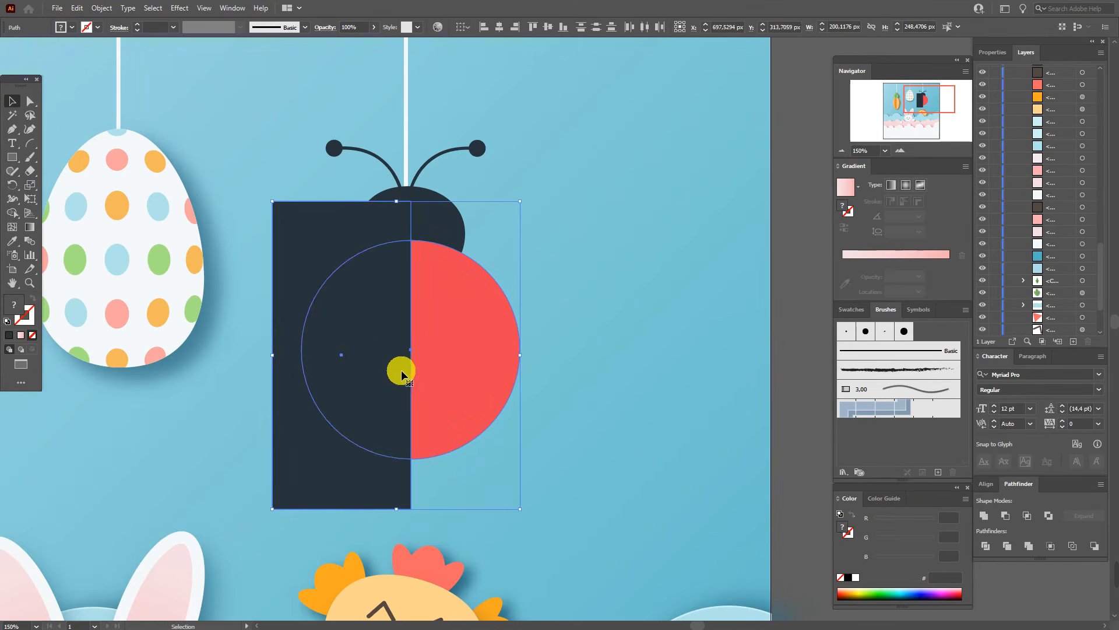
left_click(807, 326)
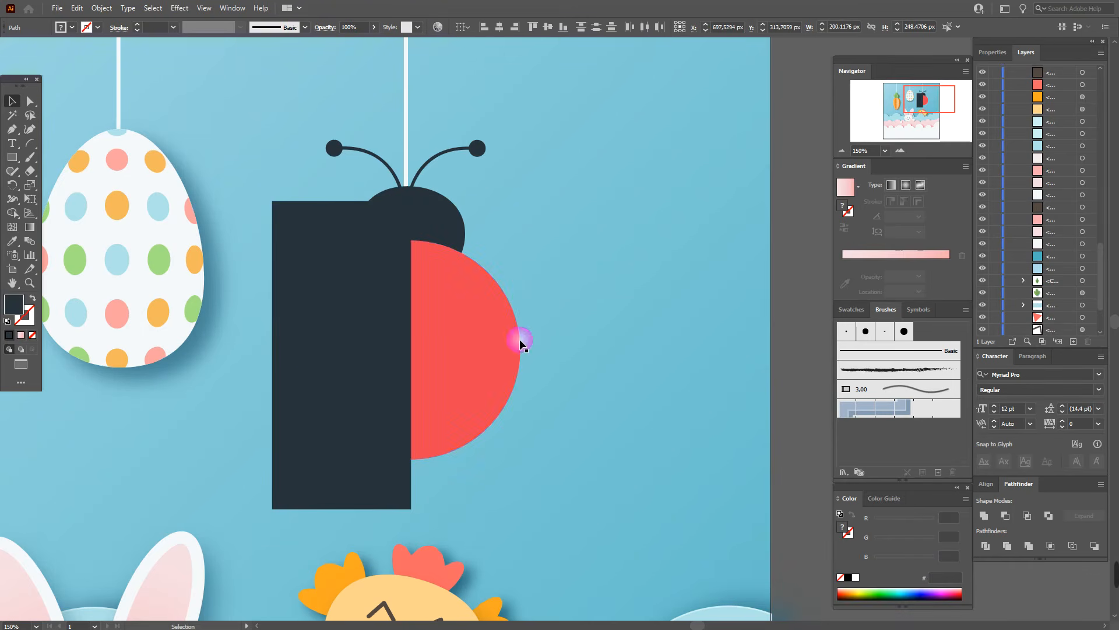
left_click(479, 340)
key("a")
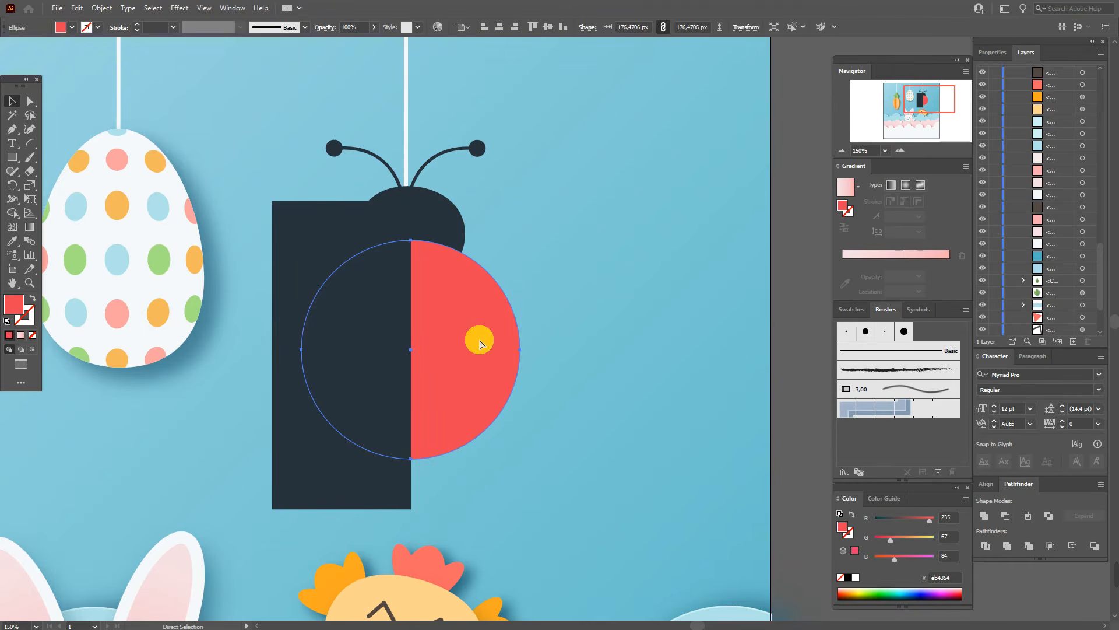
key("v")
left_click(354, 235, "shift")
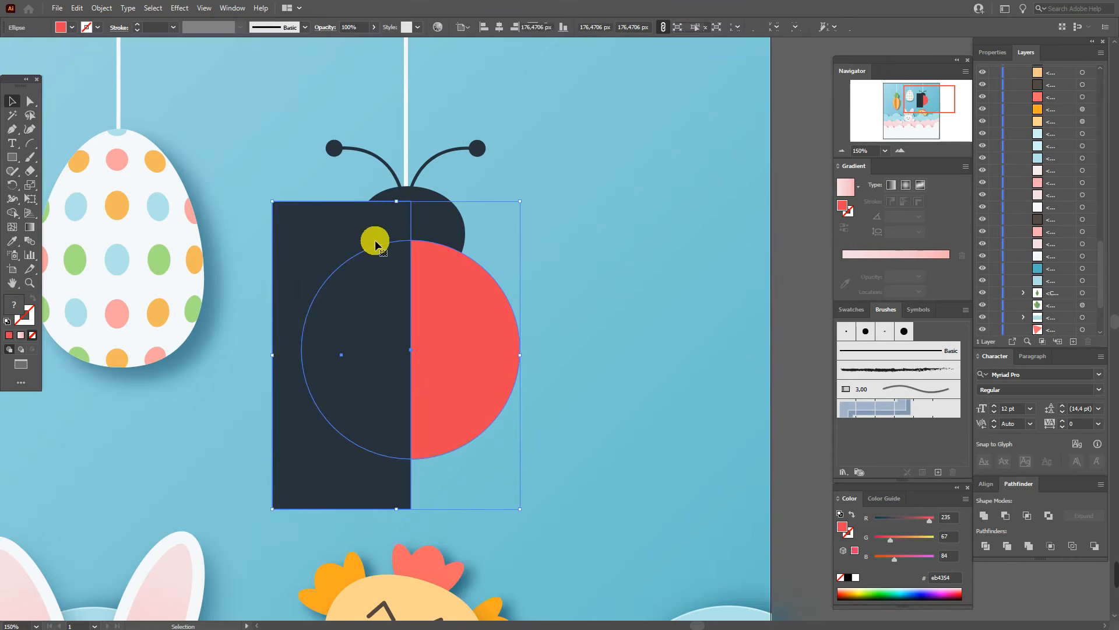
left_click(1026, 520)
left_click(801, 369)
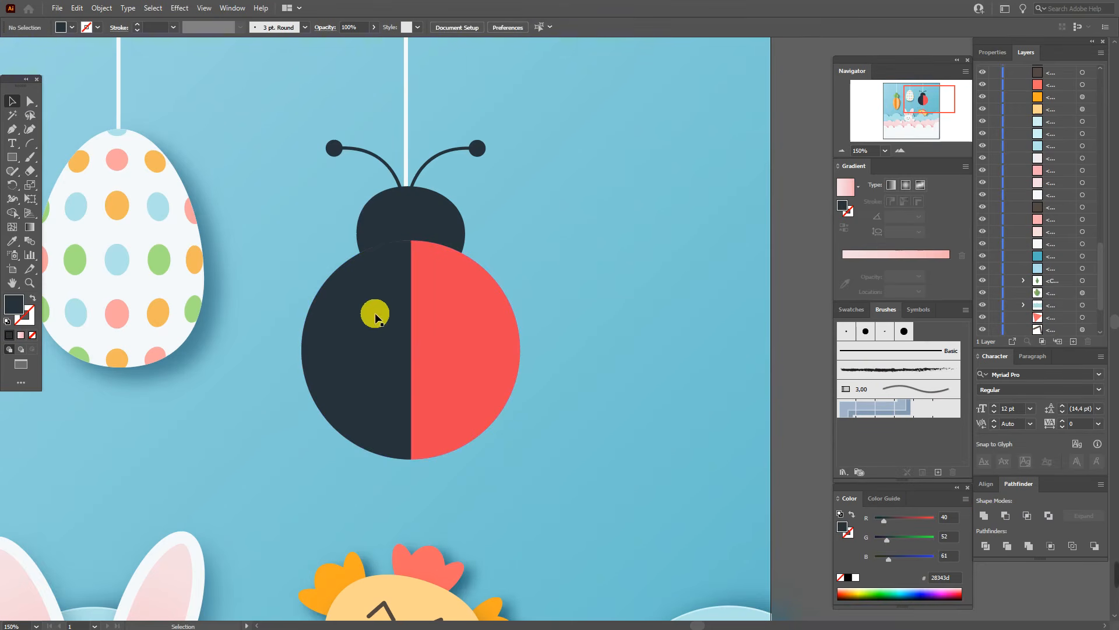
Fill the left body half with the lighter red swatch f15667
left_click(382, 370)
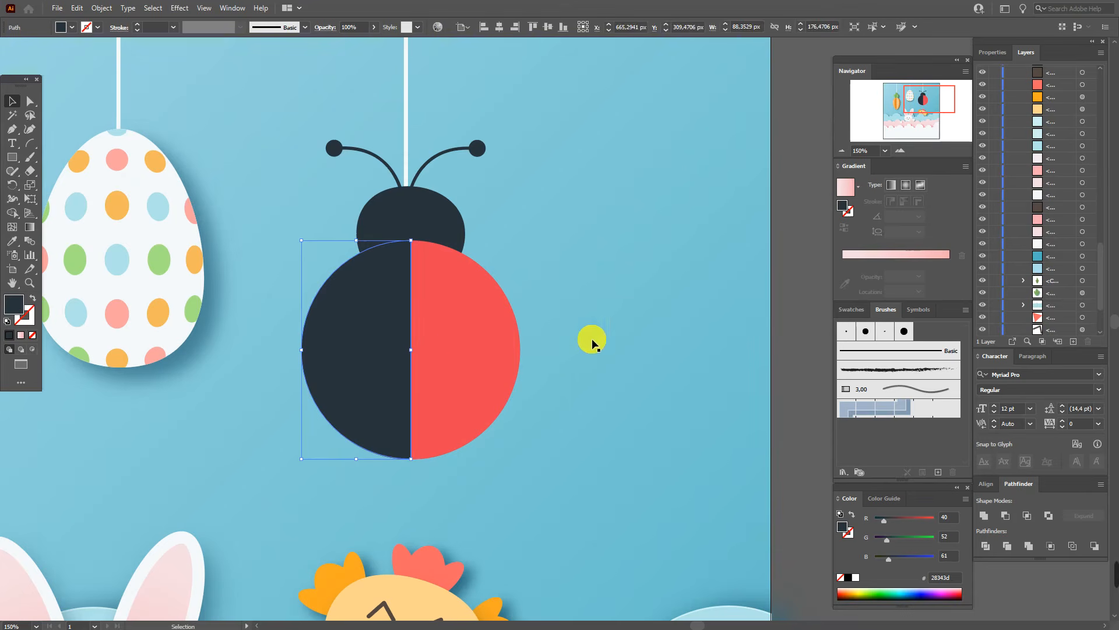
left_click(851, 310)
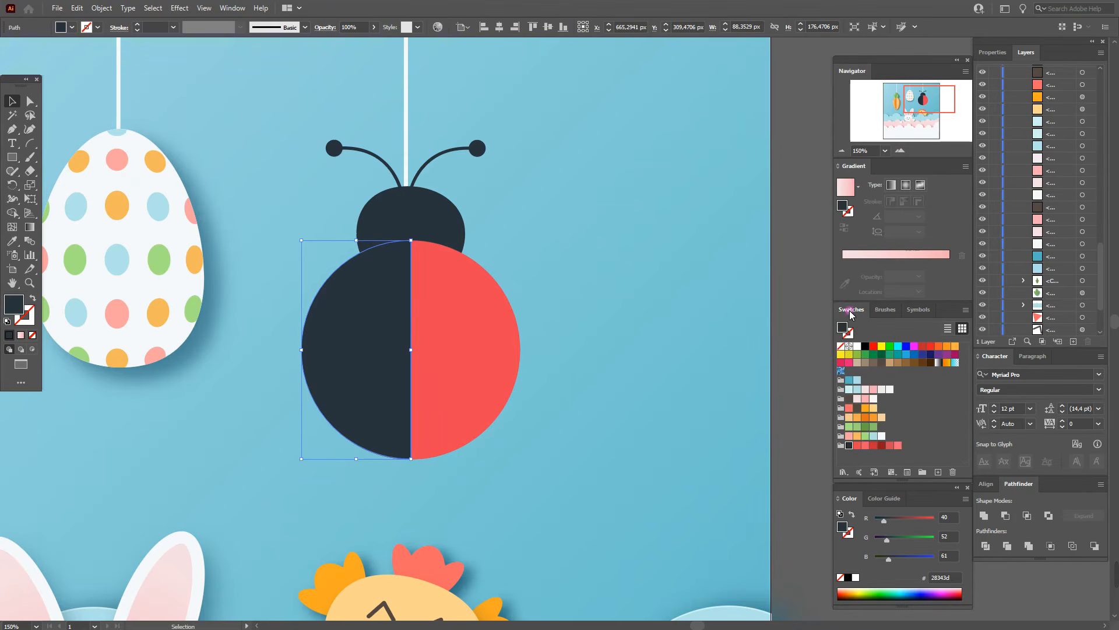
left_click(857, 444)
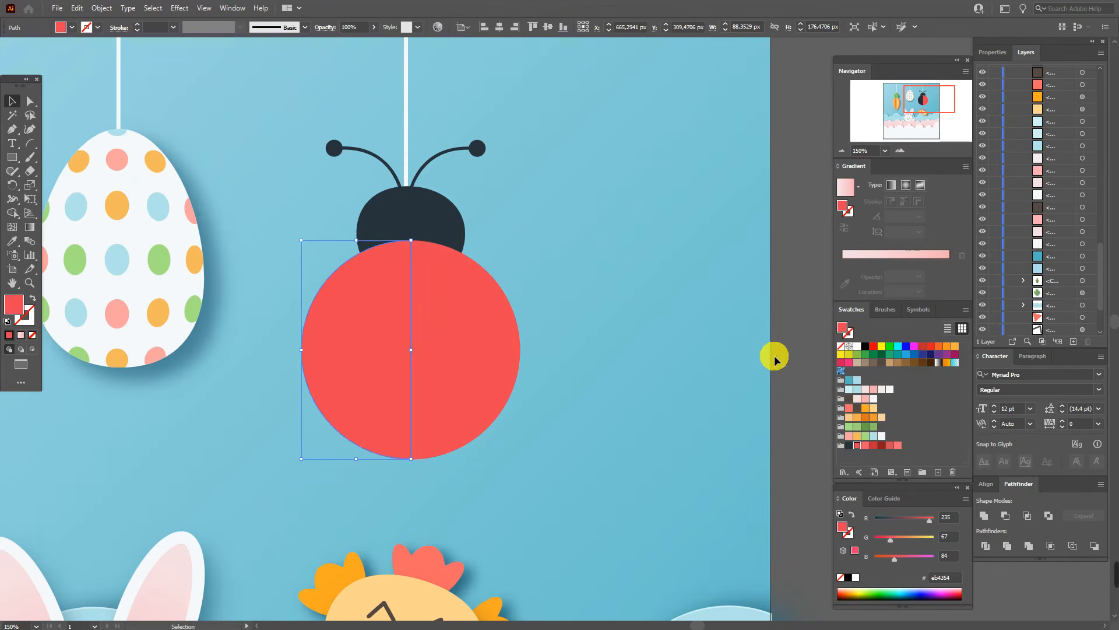
left_click(865, 446)
left_click(794, 341)
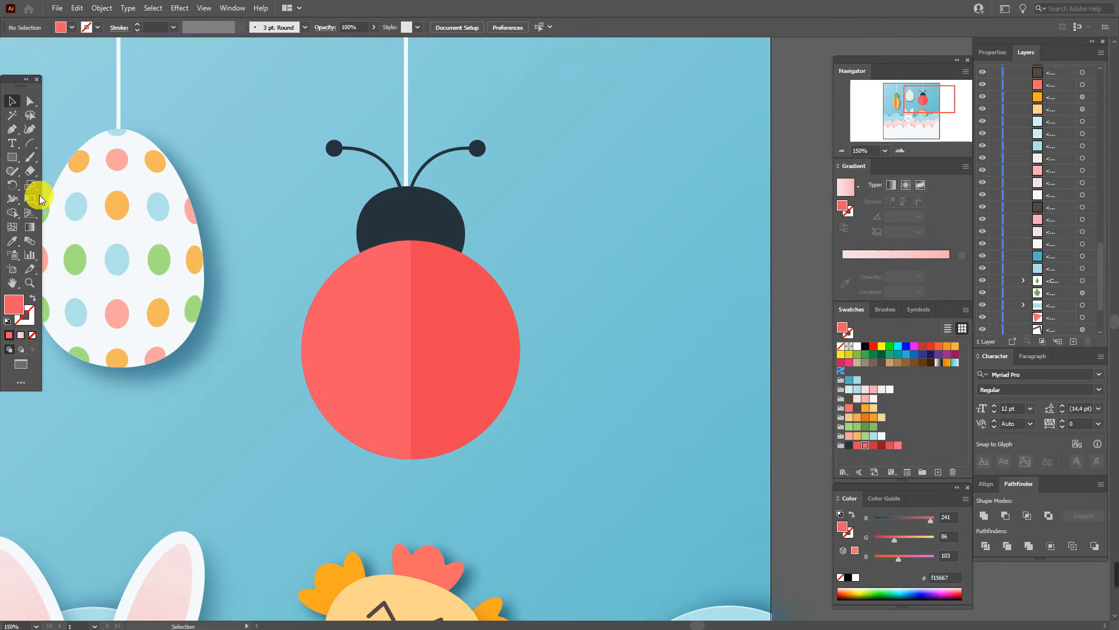
Sample the head's dark color, draw four round spots of varied sizes on the left body half and adjust their positions
left_click(12, 240)
left_click(382, 222)
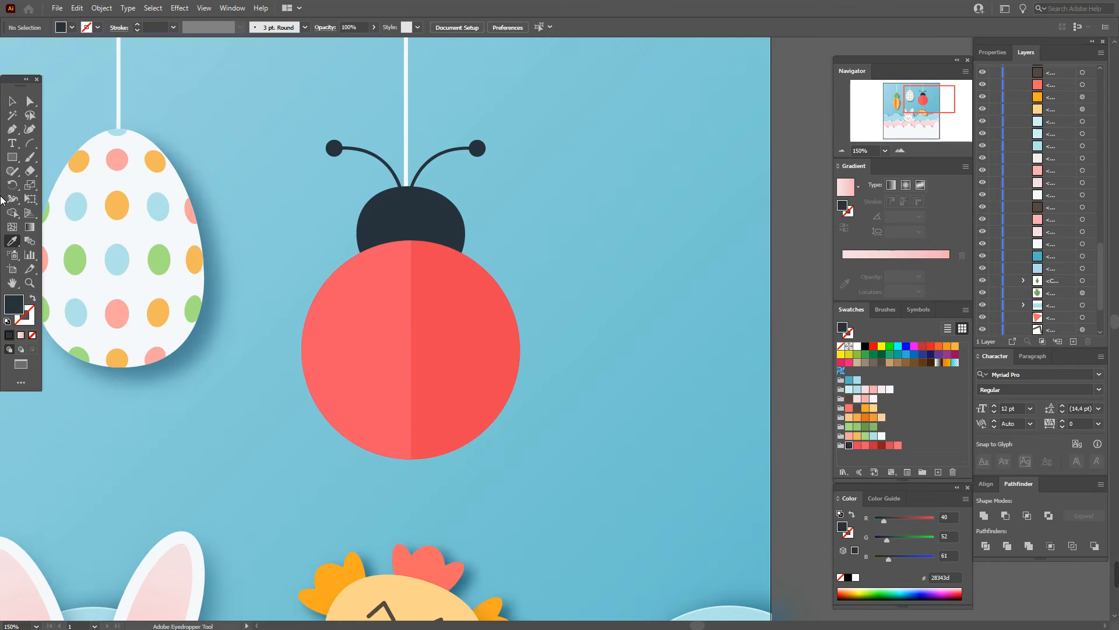
left_click(12, 157)
left_click_drag(14, 161, 64, 185)
mouse_move(375, 318)
left_mouse_down()
mouse_move(370, 264)
mouse_move(392, 289)
left_mouse_up()
left_click_drag(332, 314, 382, 442)
left_click(12, 101)
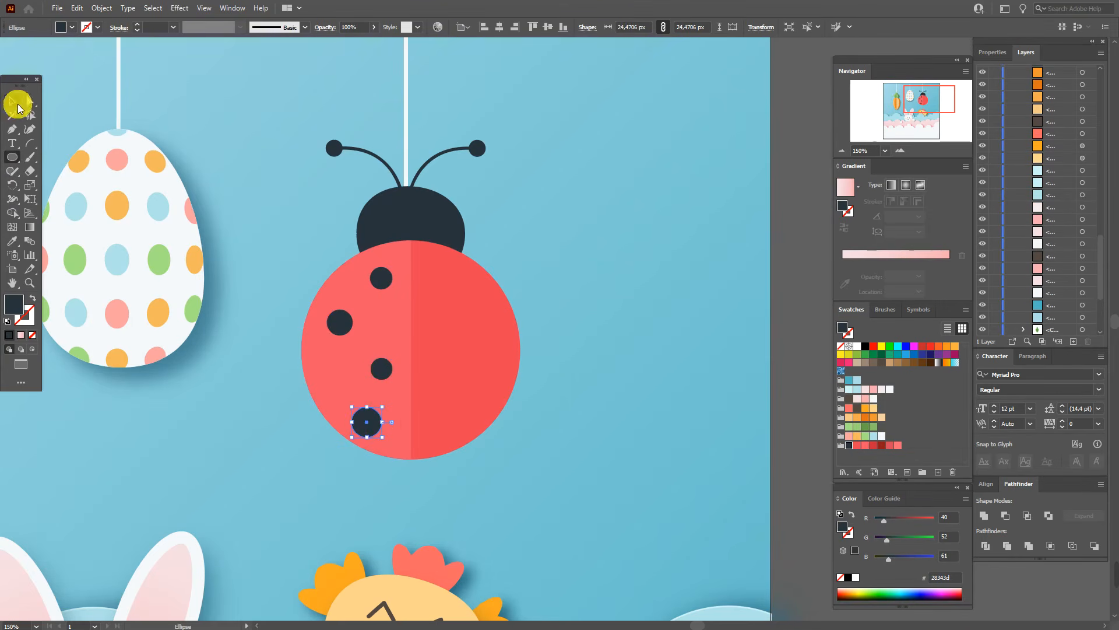
left_click(379, 370)
left_click_drag(379, 374, 384, 369)
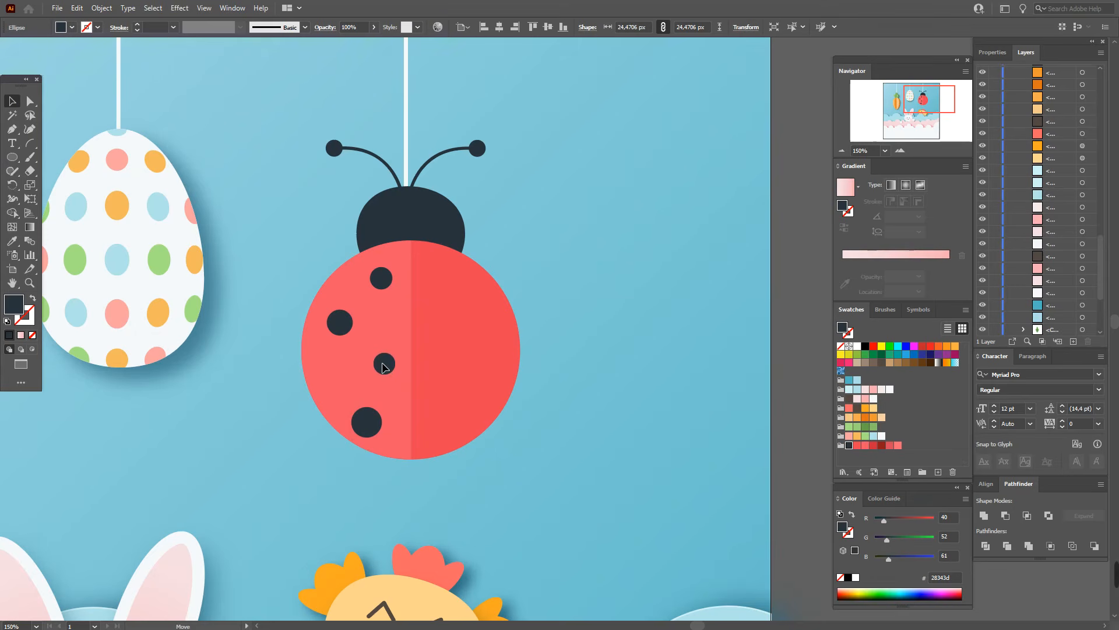
left_click(534, 272)
Draw four dark round spots of varied sizes on the right body half
left_click(12, 157)
left_click_drag(423, 266, 433, 276)
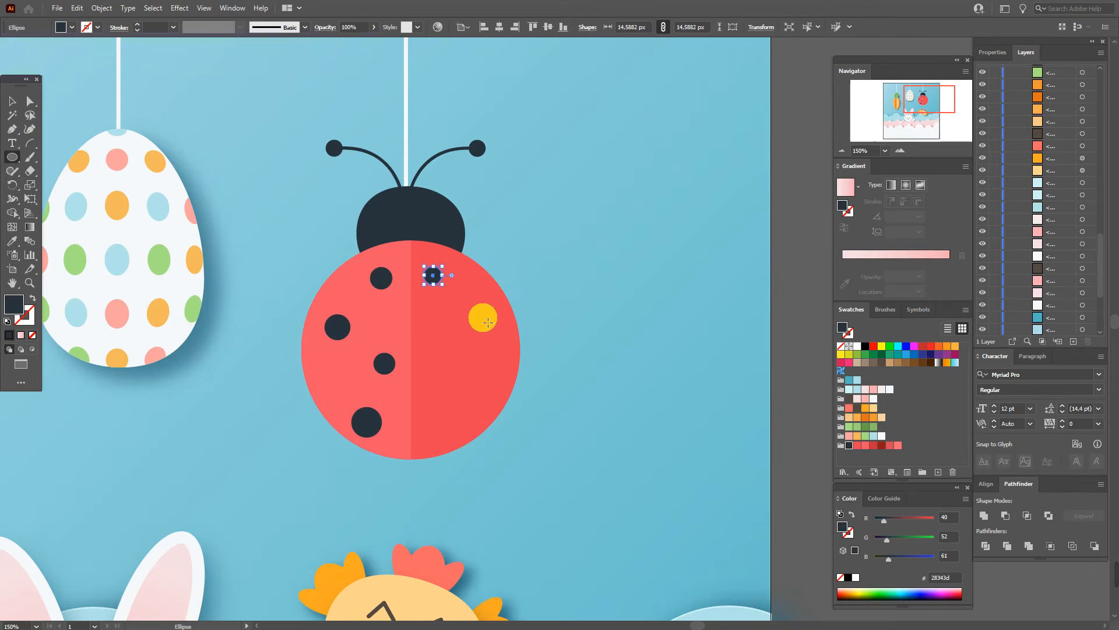
left_click_drag(443, 341, 471, 369)
left_click_drag(445, 405, 477, 436)
left_click(12, 102)
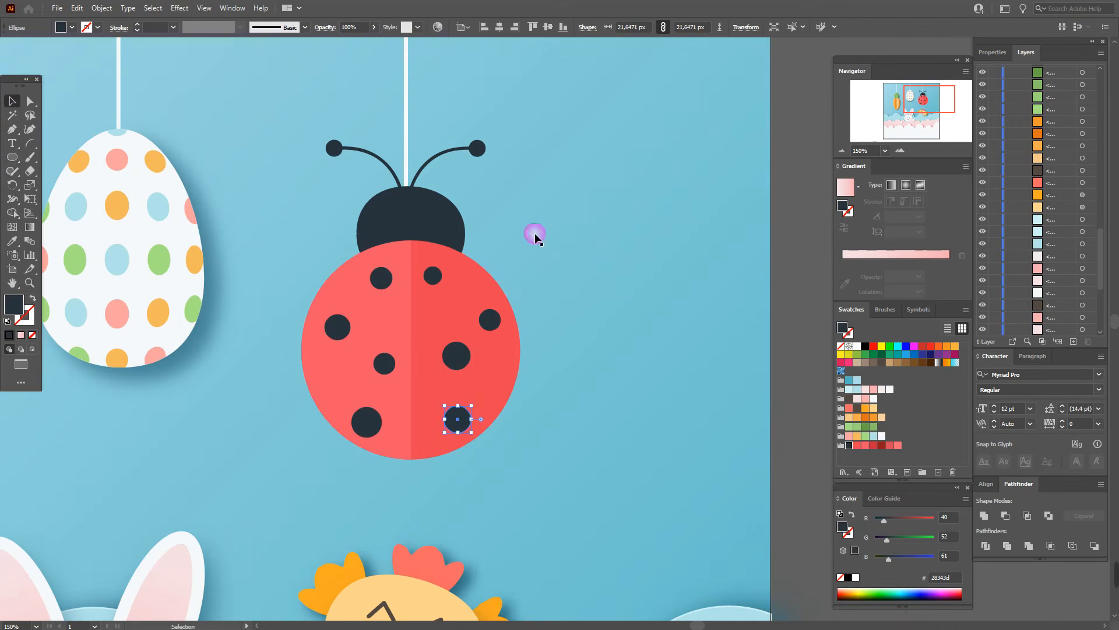
left_click(801, 307)
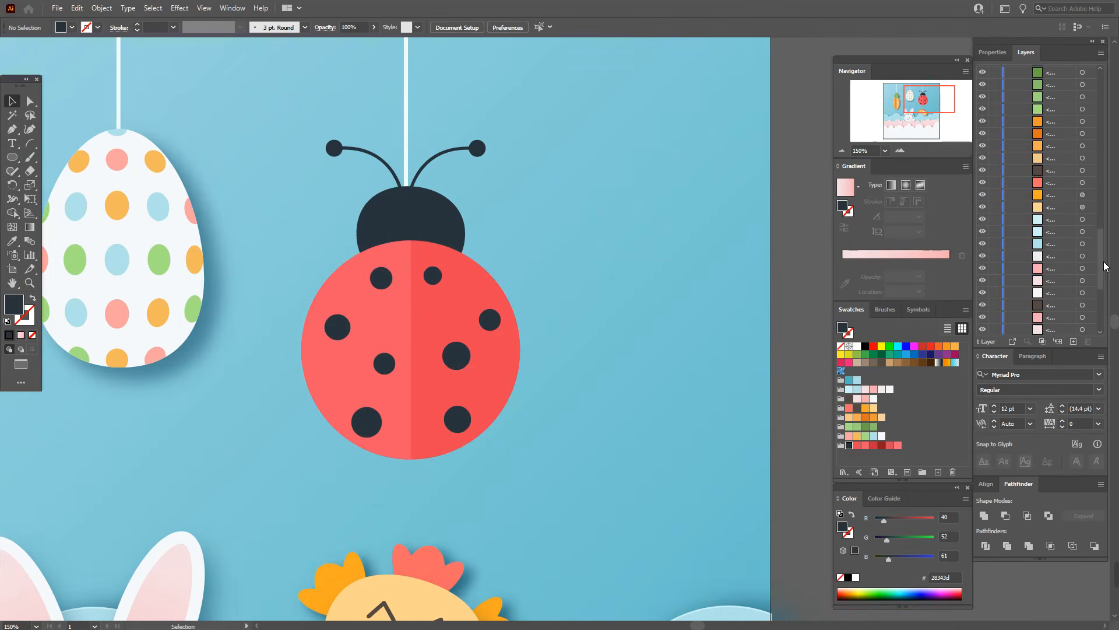
Lock the blue background object at the bottom of the layer stack
scroll(1104, 261, "up", 7)
left_click_drag(1101, 209, 1109, 326)
left_click(995, 329)
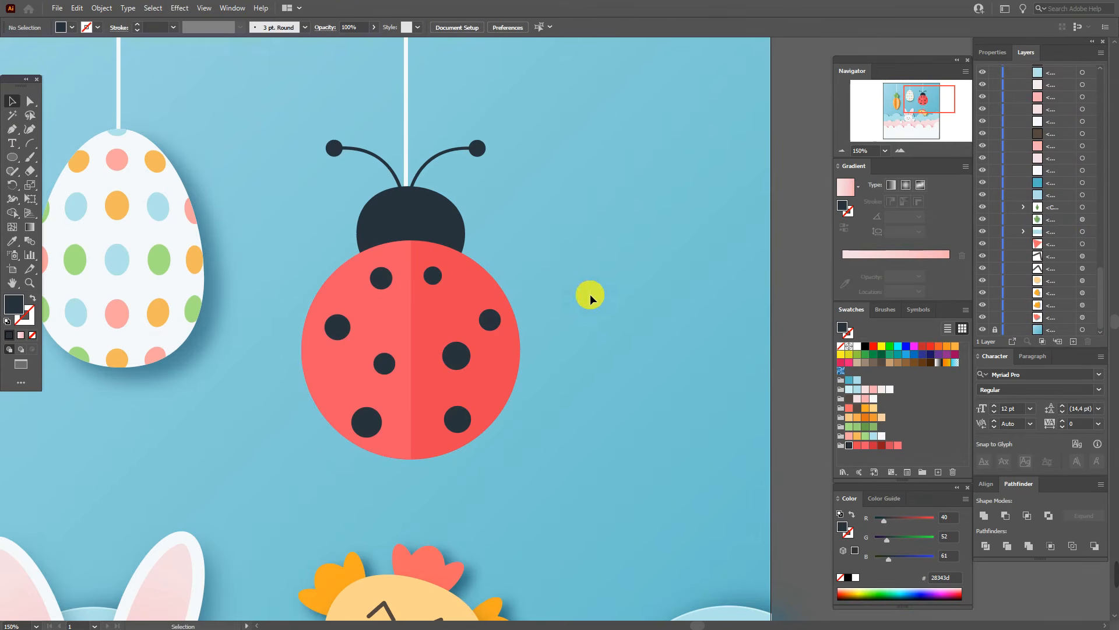
Duplicate the body halves and spots in place and narrow the copy horizontally to about 104 px wide, roughly centred on the body
left_click(324, 393)
left_click_drag(286, 406, 295, 435)
left_click(456, 225, "shift")
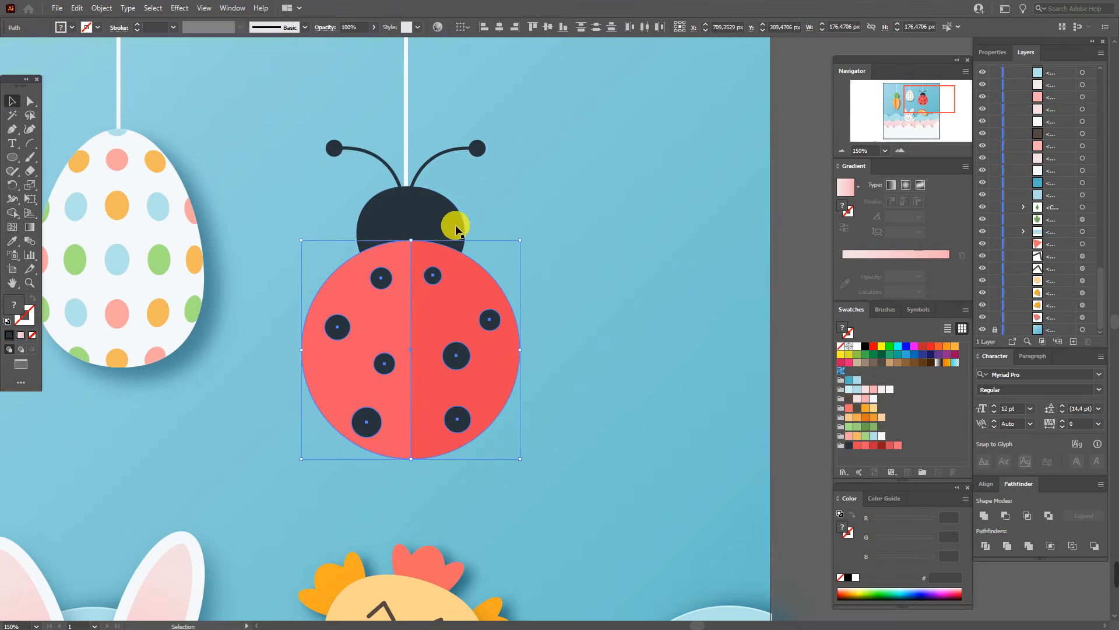
key("a")
key("v")
left_click_drag(305, 355, 341, 356)
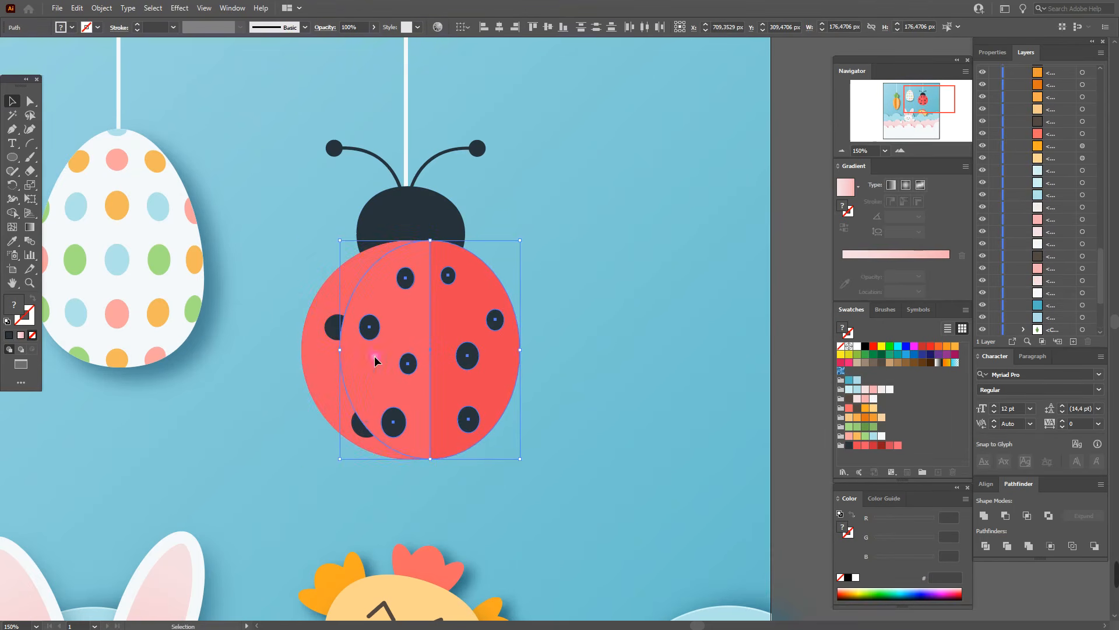
left_click_drag(526, 357, 483, 367)
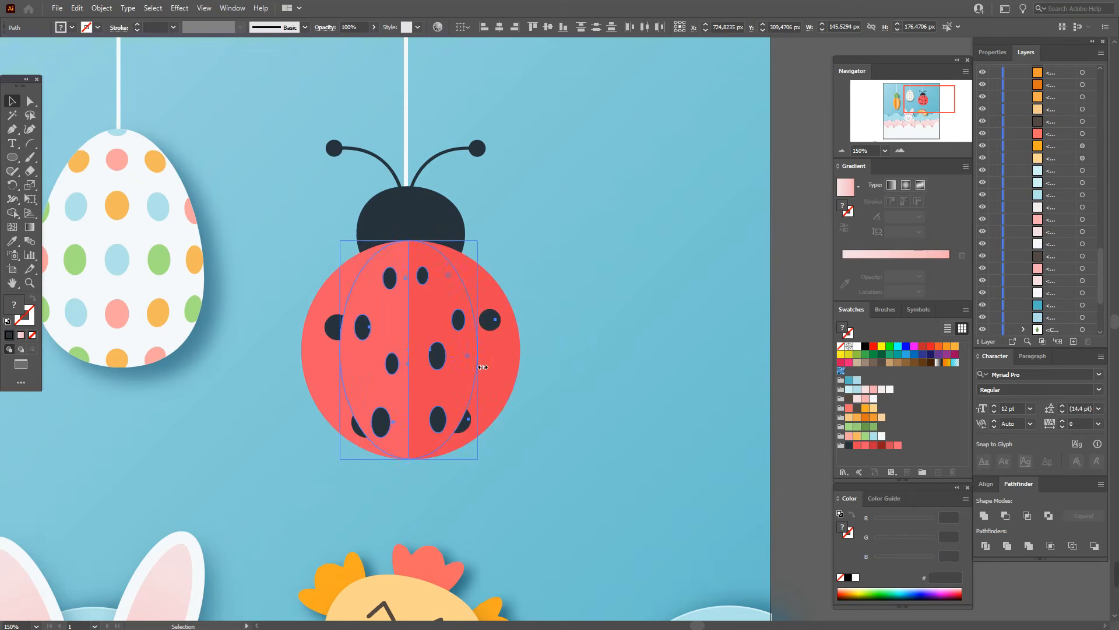
left_click_drag(343, 353, 352, 353)
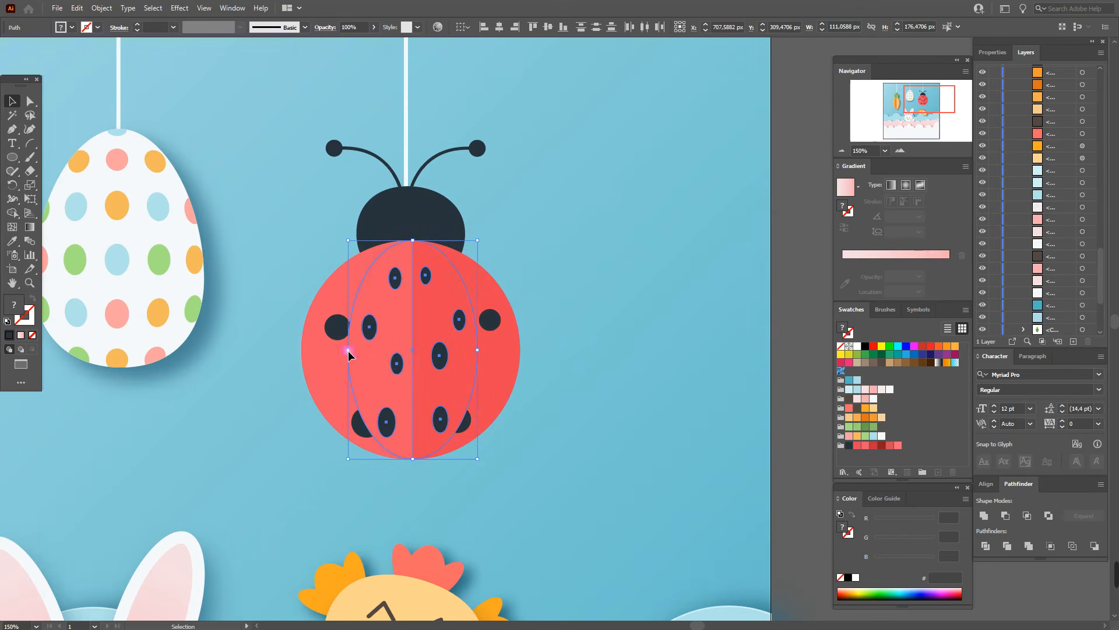
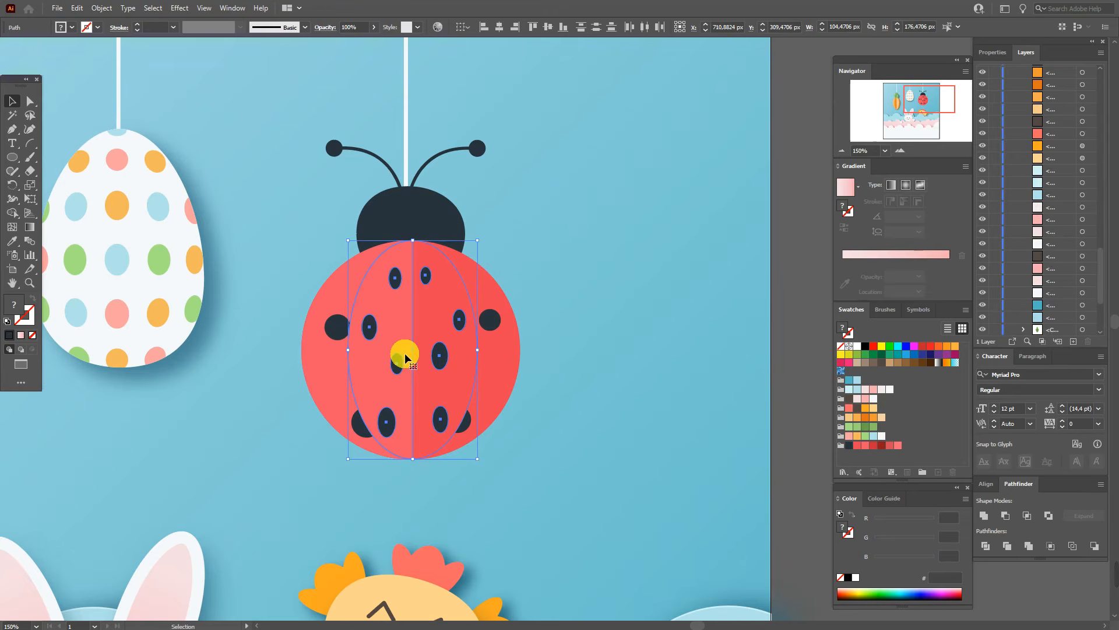
left_click(782, 332)
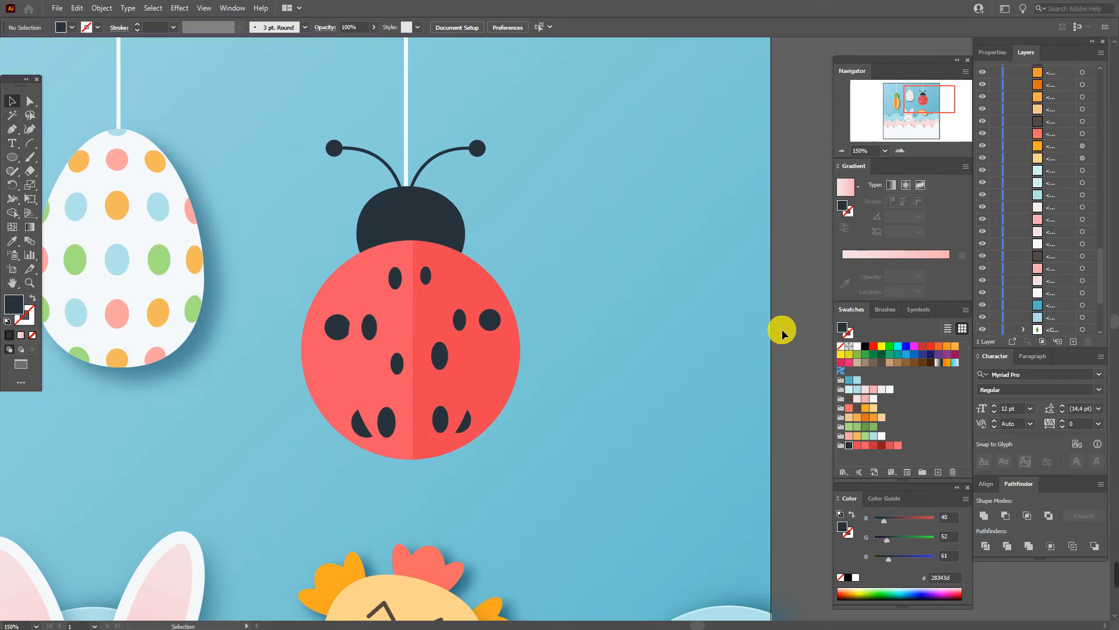
Fill the ladybug's outer left body half with a linear gradient of two palette reds, with the midpoint at about 44%
left_click(342, 283)
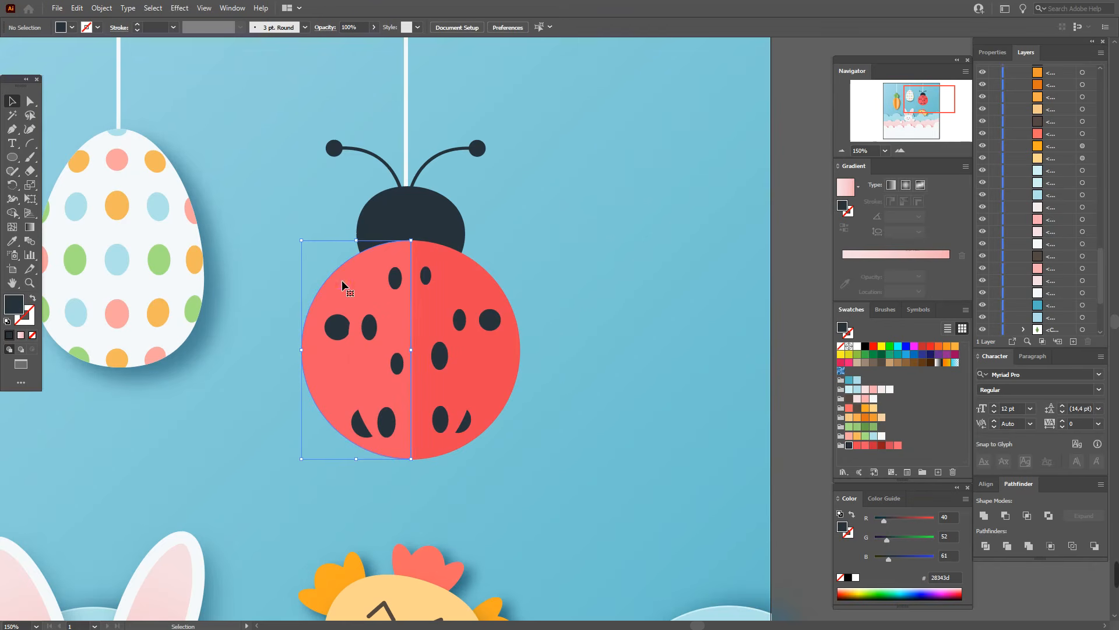
left_click(894, 187)
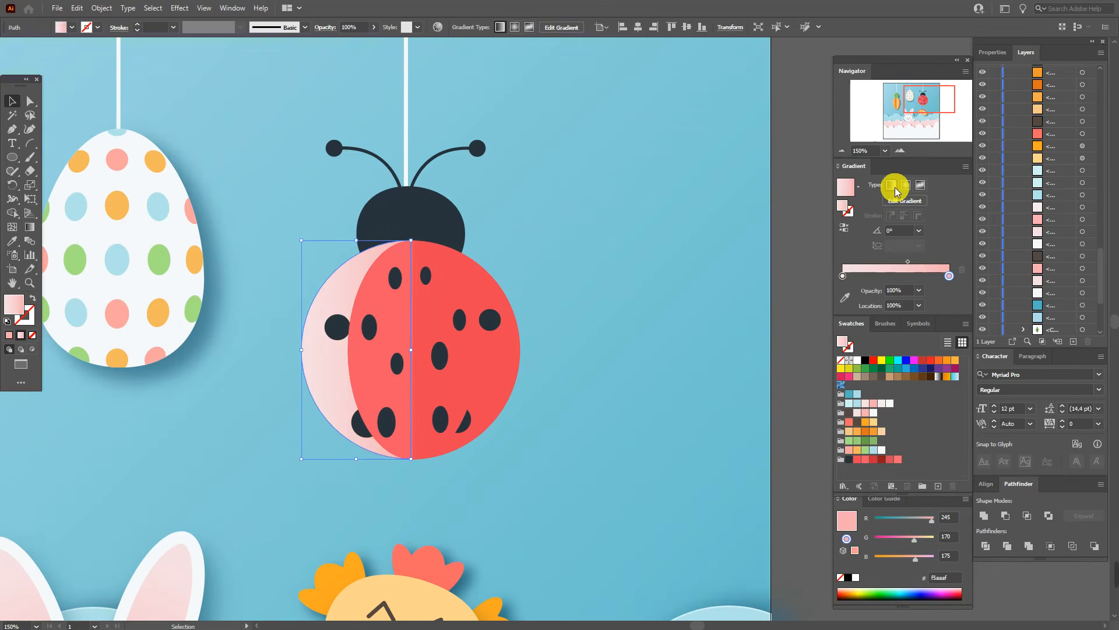
left_click_drag(861, 463, 950, 276)
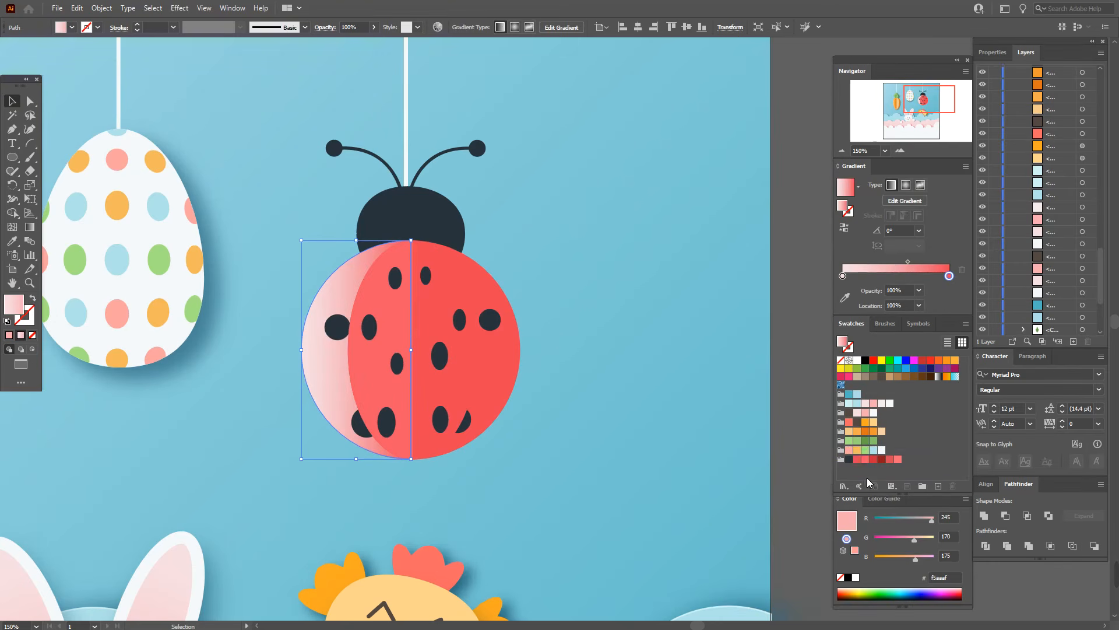
left_click_drag(868, 465, 856, 314)
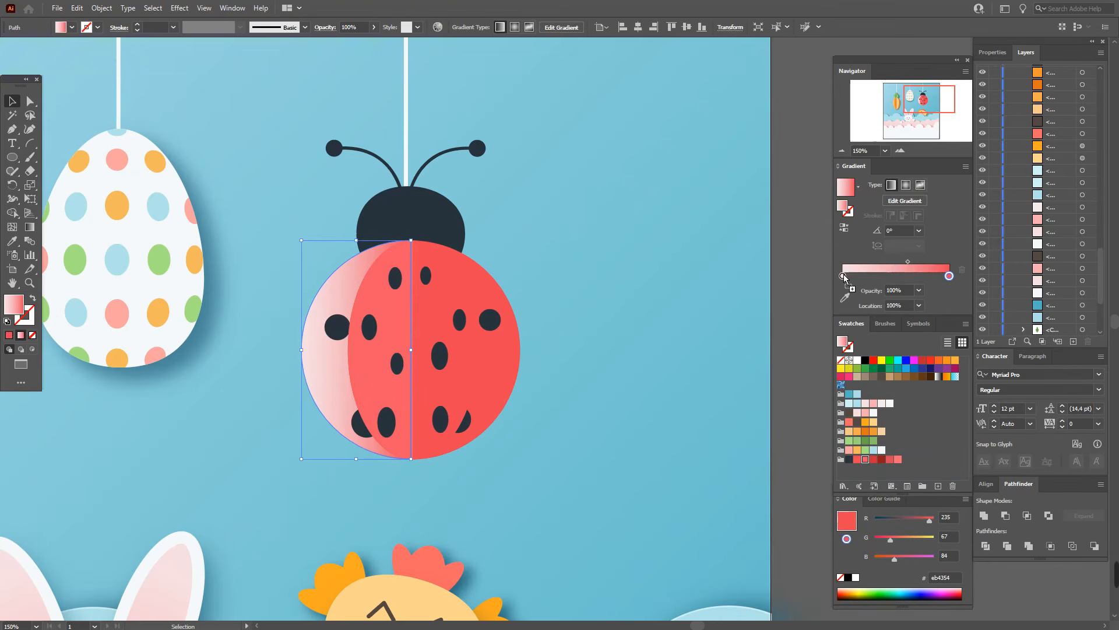
left_click_drag(844, 274, 887, 264)
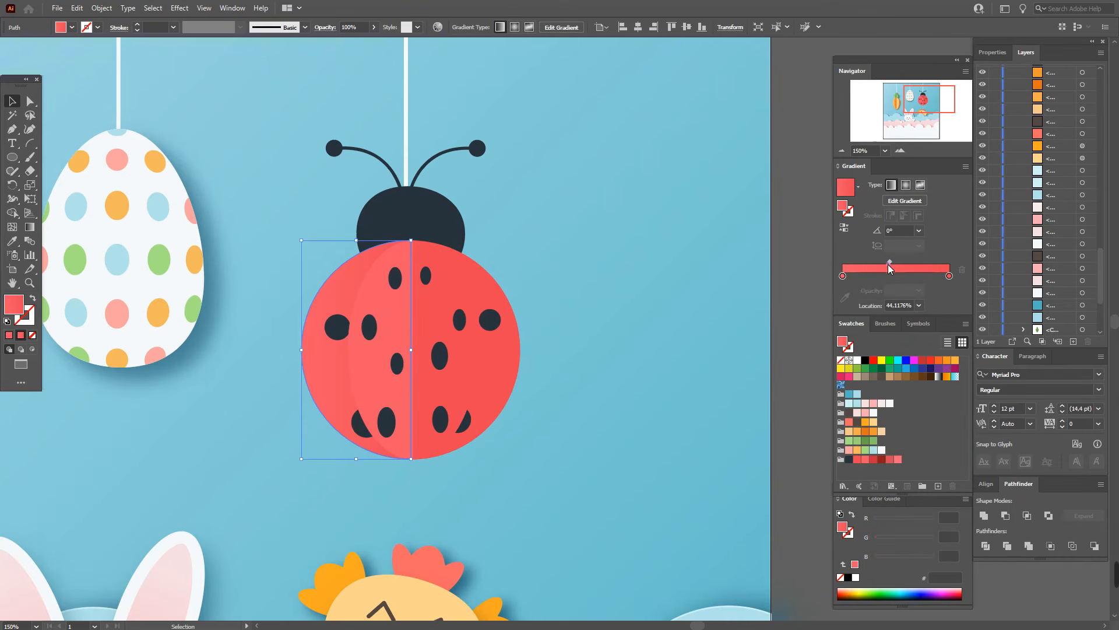
Copy that gradient to the inner left body half and recolor it from red #cc2a3c to dark red #911a1c
left_click(389, 311)
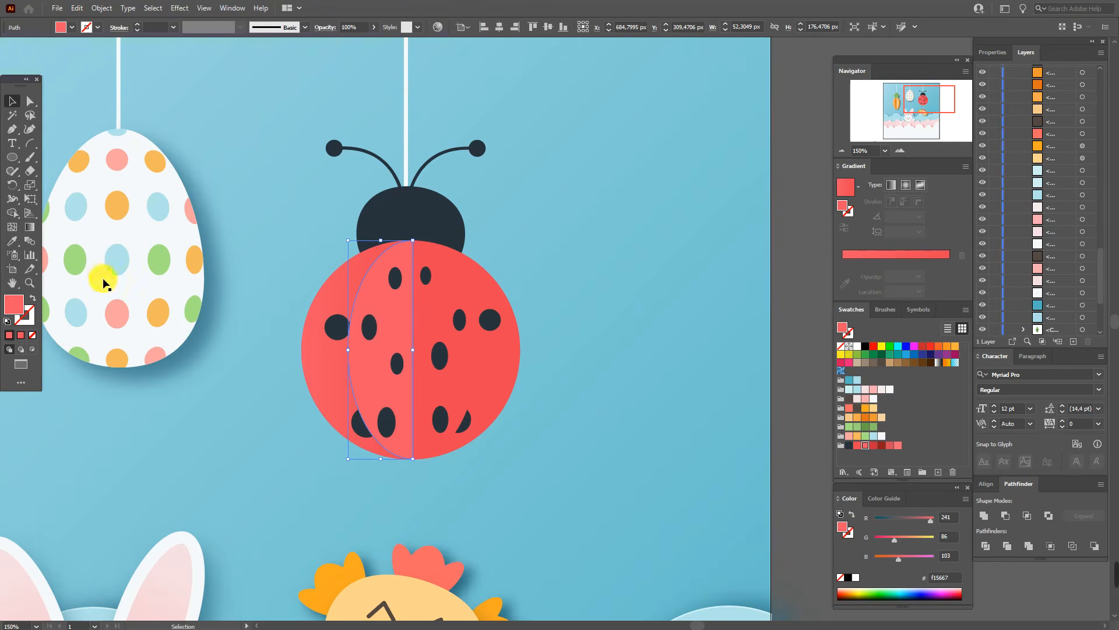
left_click(12, 241)
left_click(346, 302)
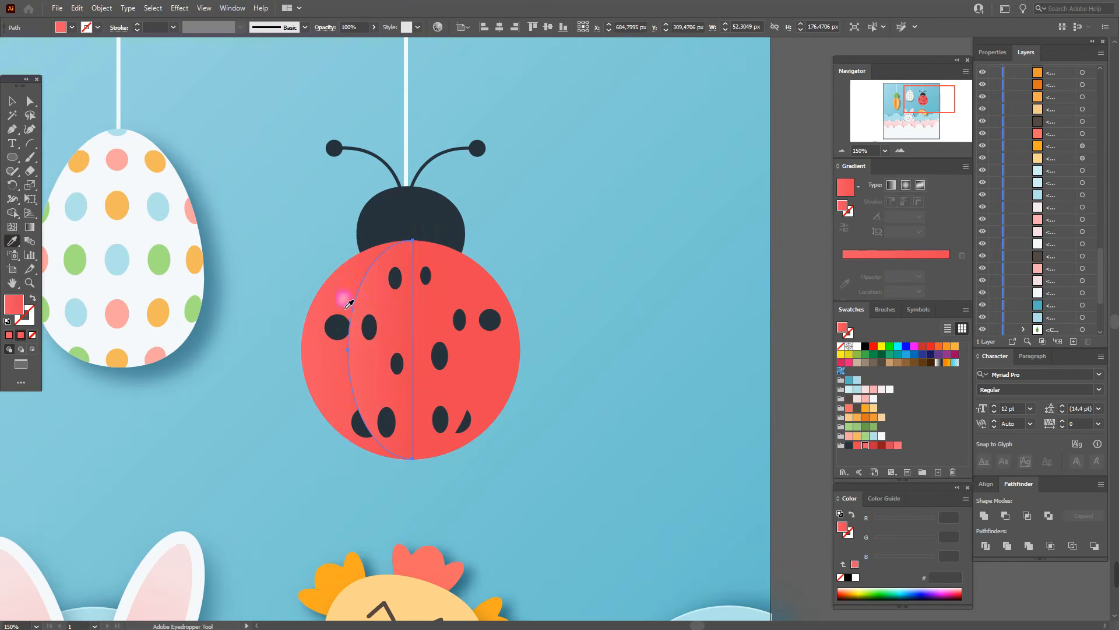
left_click(883, 459)
left_click_drag(952, 280, 949, 275)
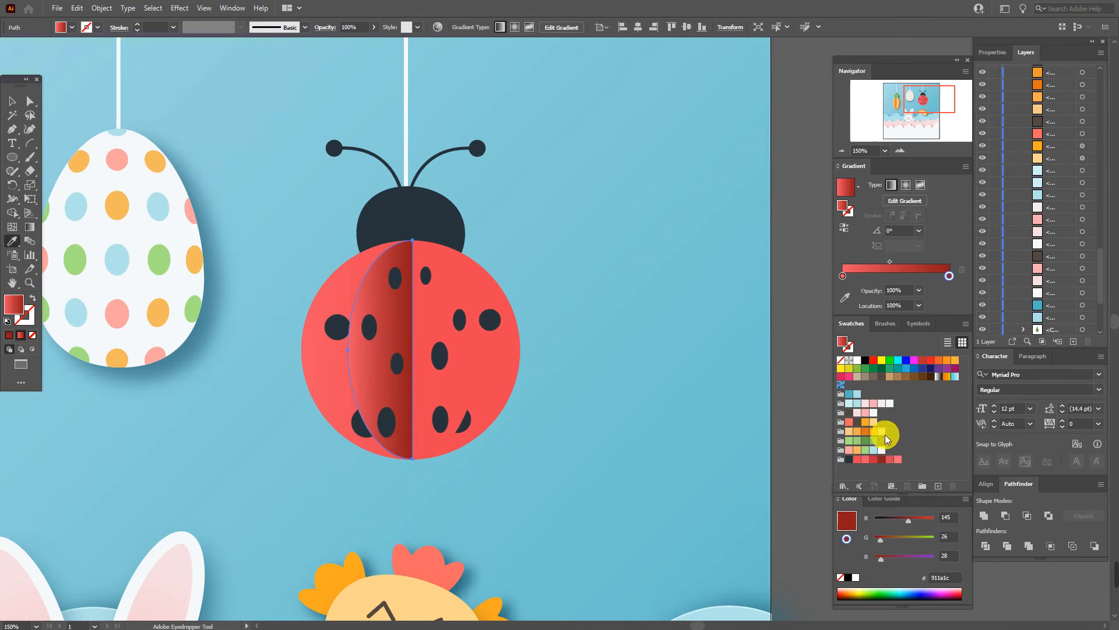
left_click_drag(873, 459, 843, 276)
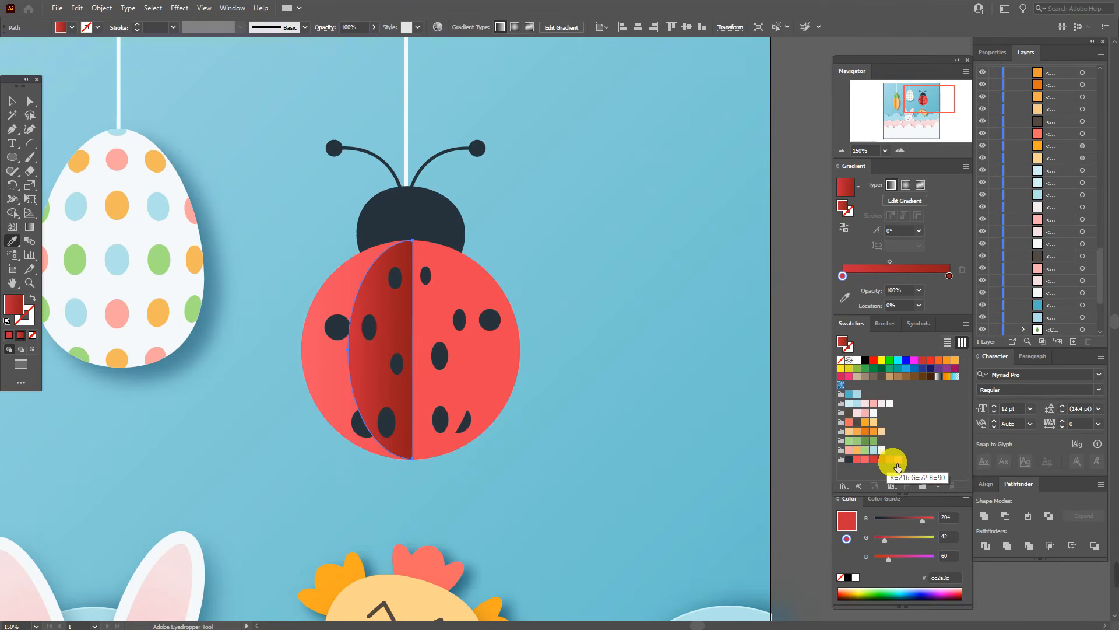
Outline the inner left body half with a 1 pt #d8485a stroke and remove its straight edge along the body's centre
left_click(25, 312)
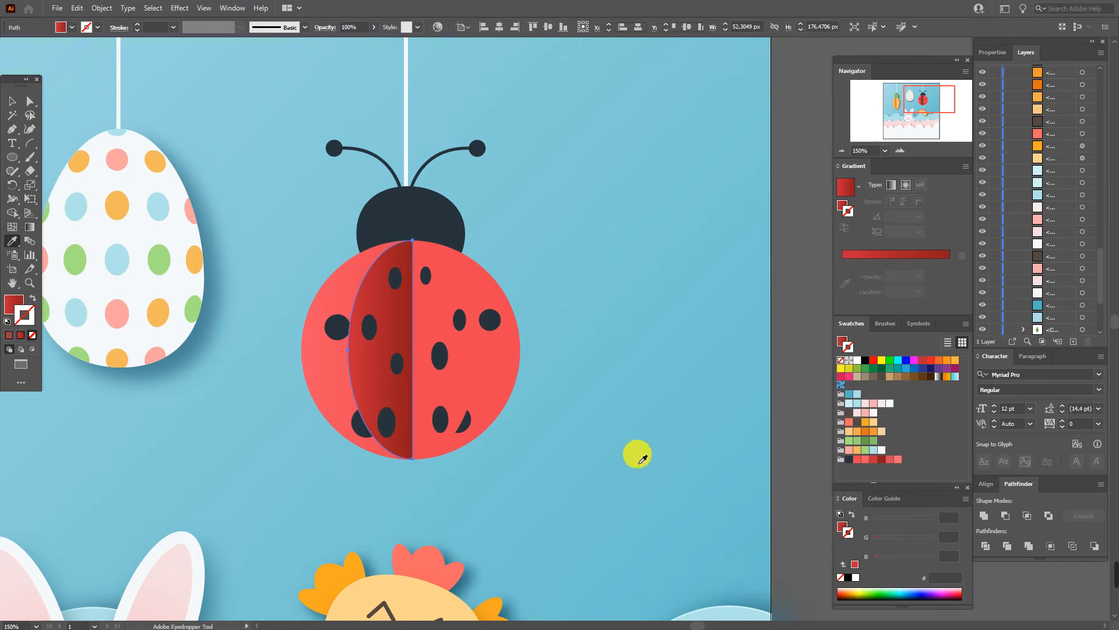
left_click(891, 446)
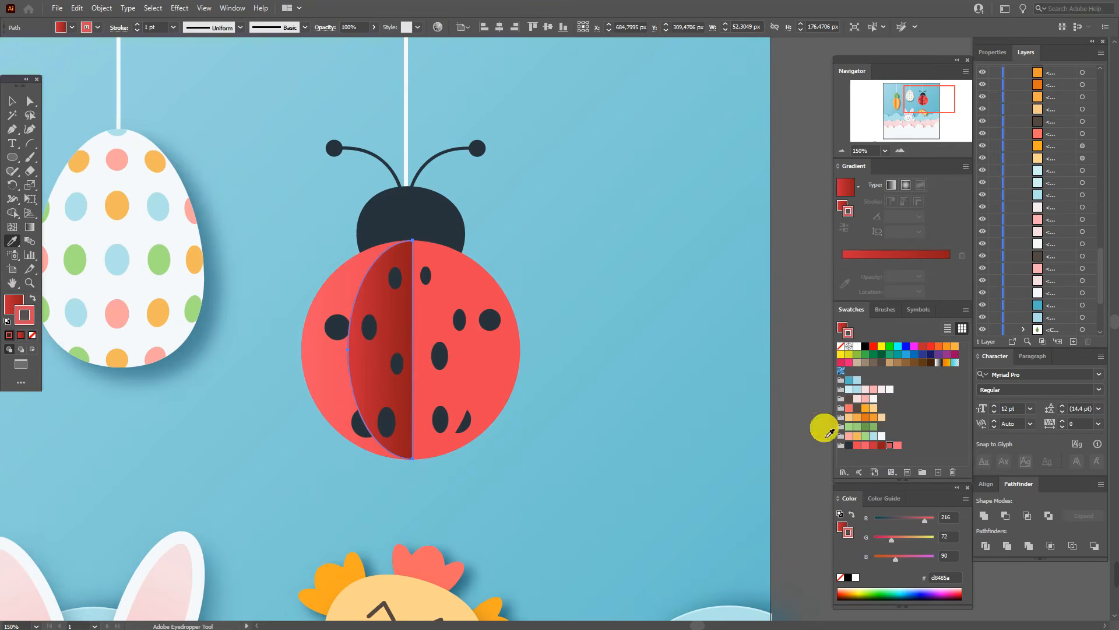
left_click(27, 102)
left_click(792, 268)
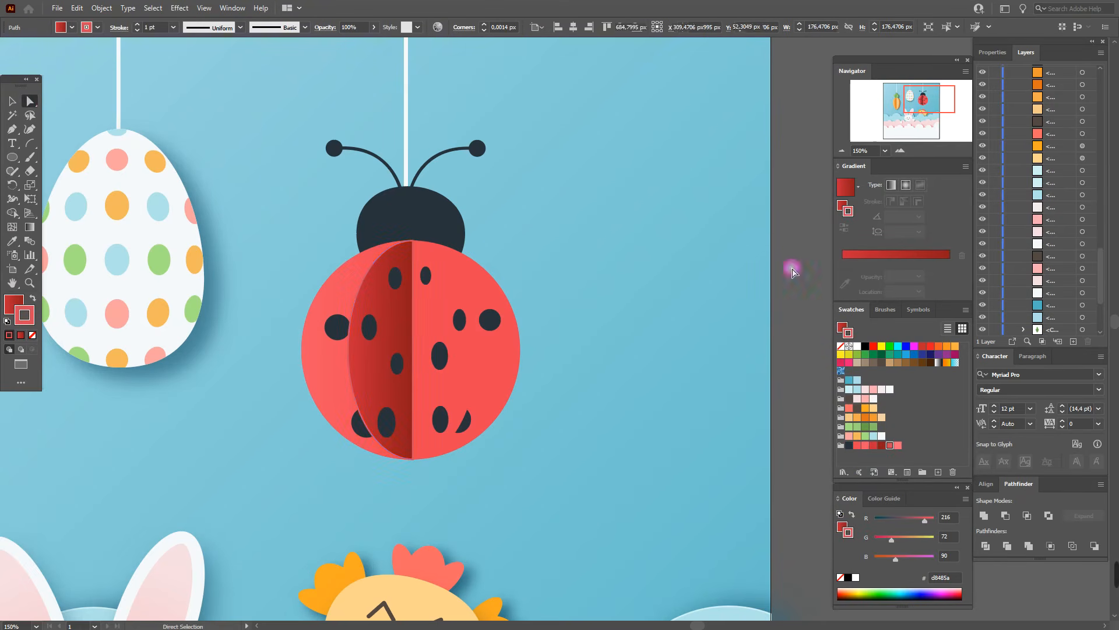
left_click(413, 323)
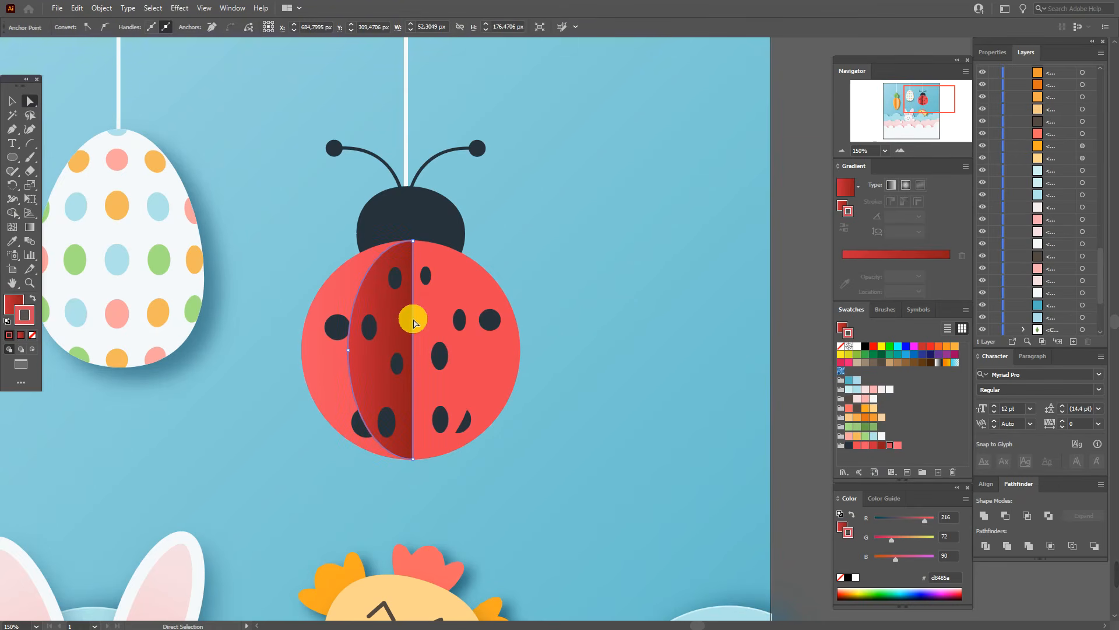
left_click(791, 280)
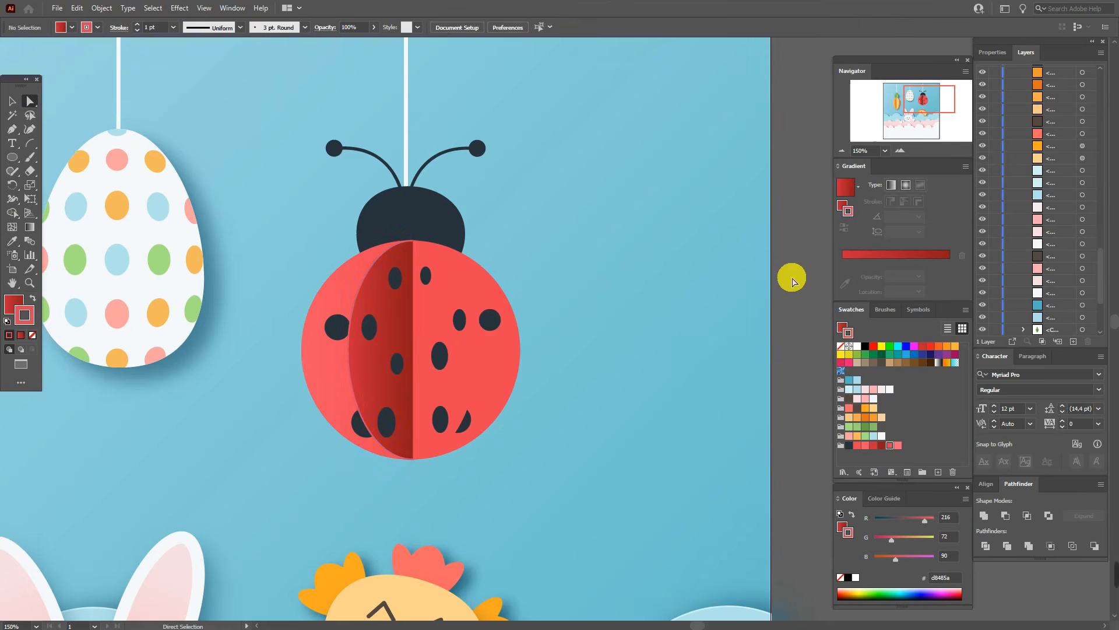
Apply the outer left half's light red gradient to the narrow inner ellipse of the body
left_click(12, 100)
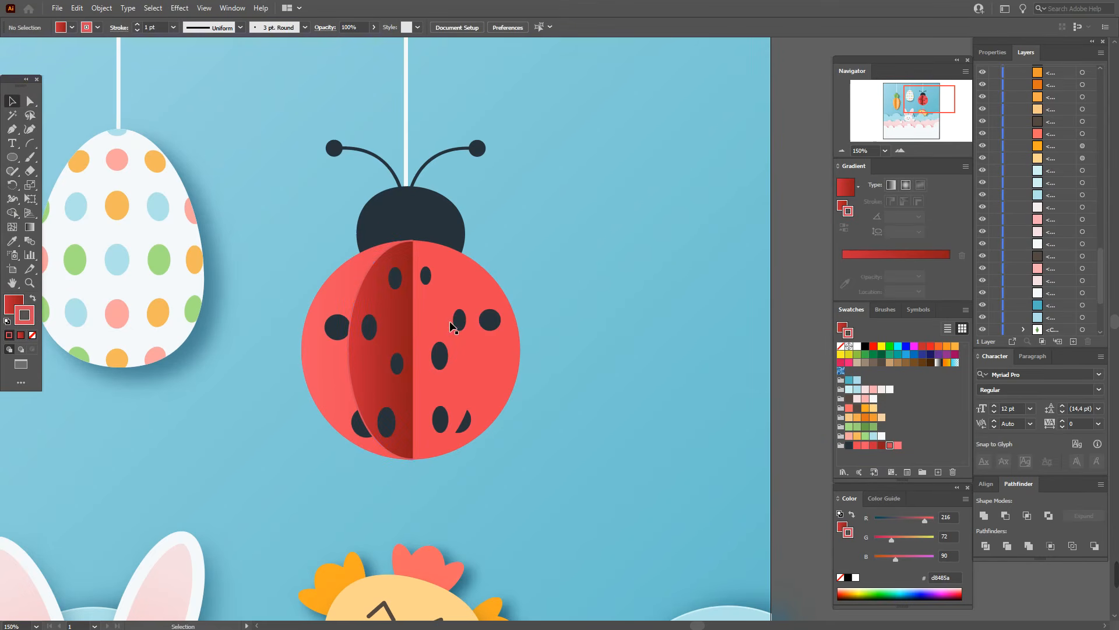
left_click(446, 318)
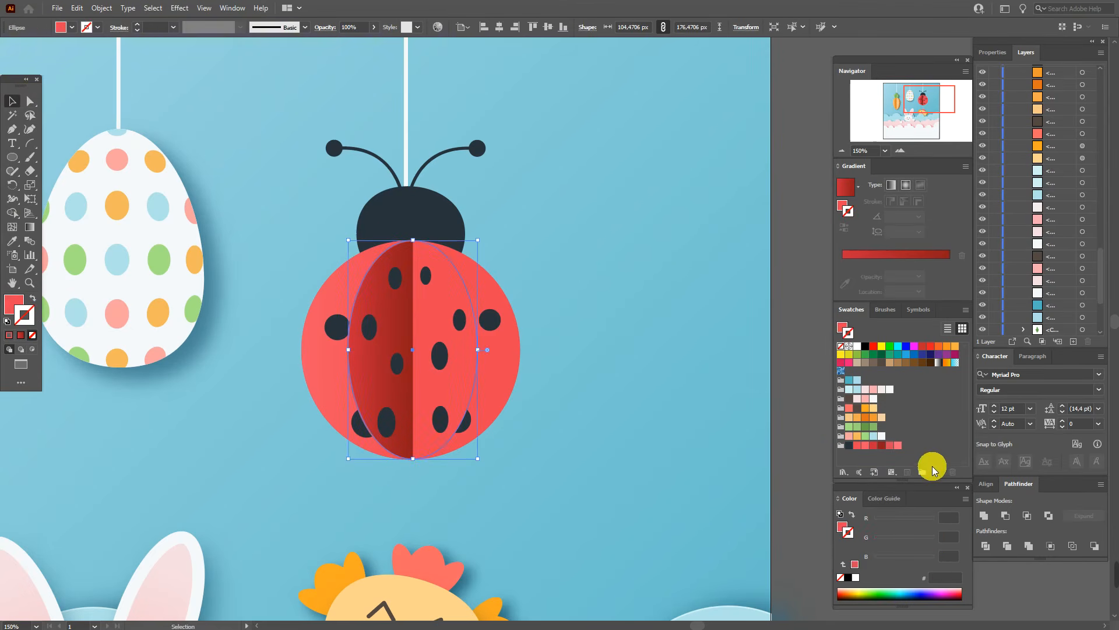
left_click(11, 241)
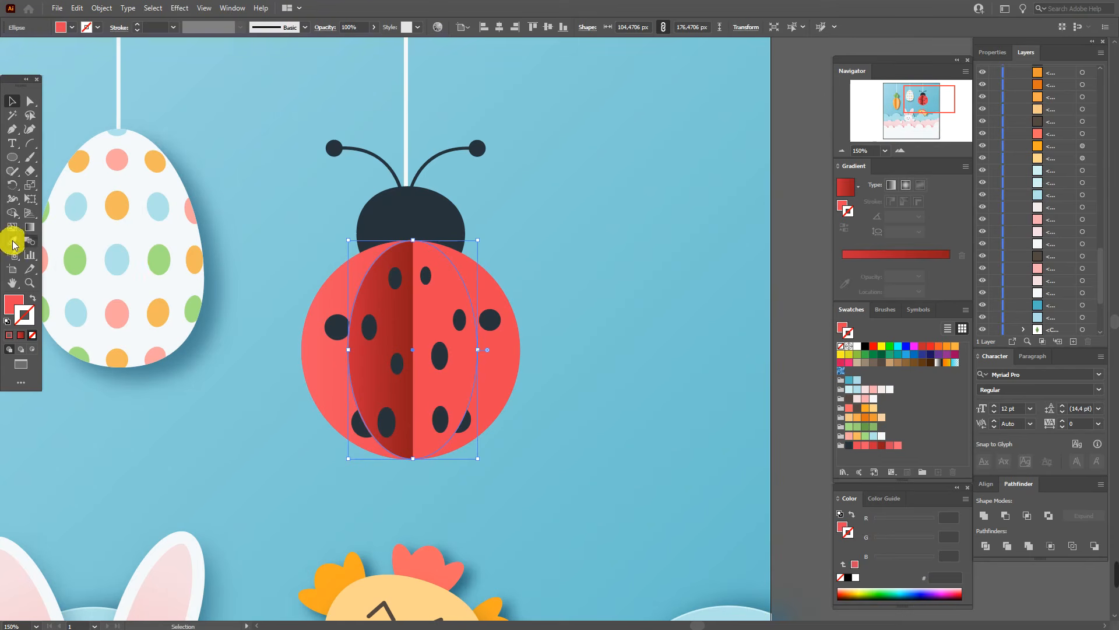
left_click(313, 322)
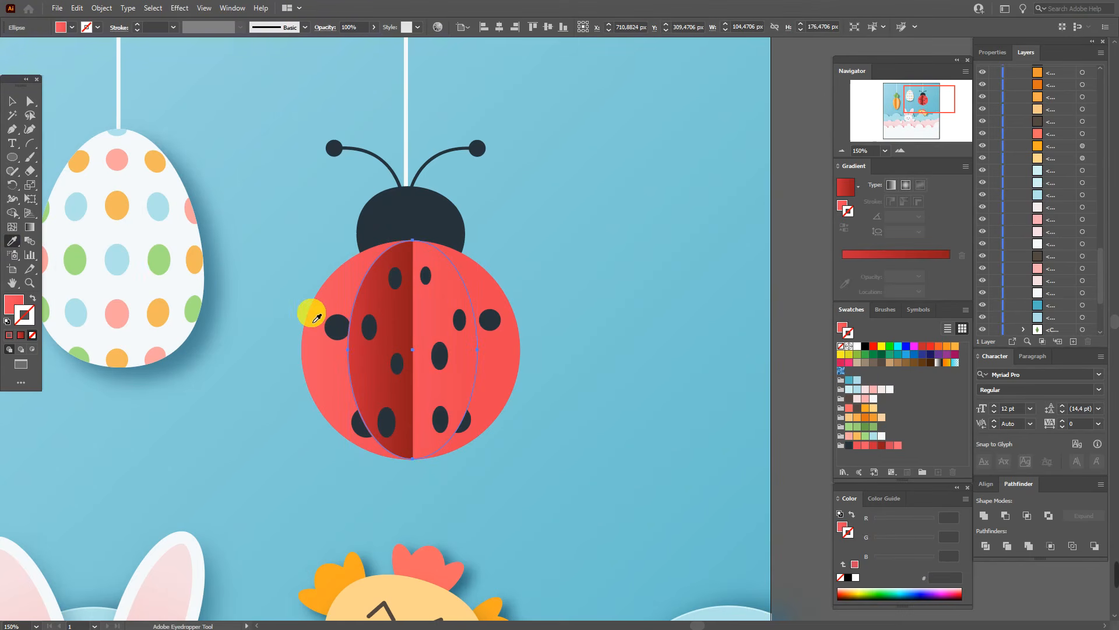
Apply the inner left half's dark red gradient to the large body circle, without a stroke
left_click(11, 100)
left_click(495, 288)
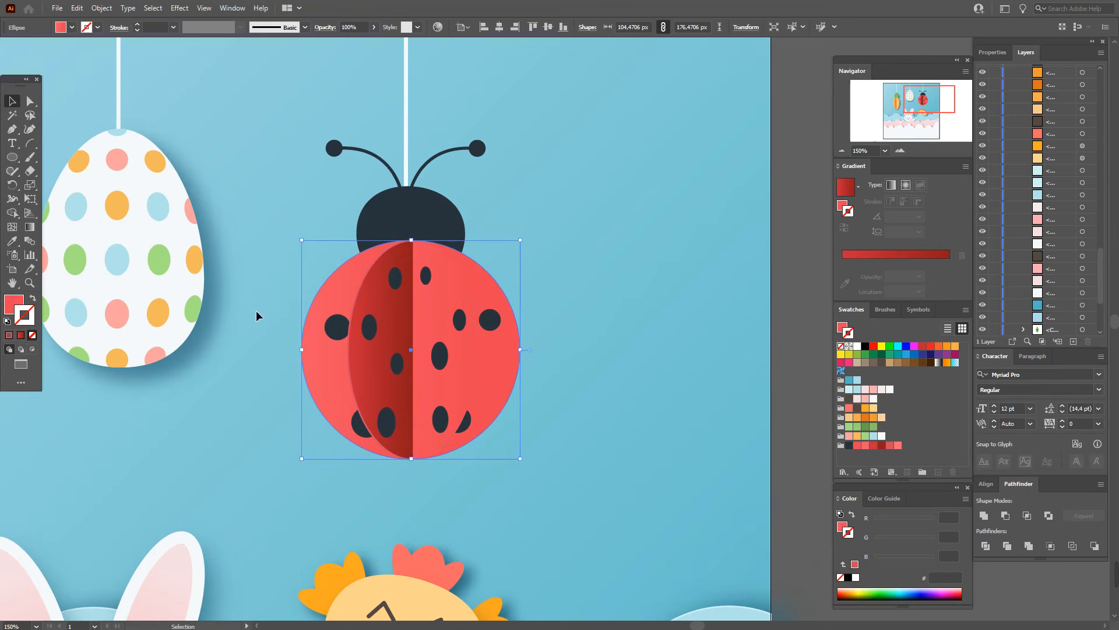
left_click(12, 246)
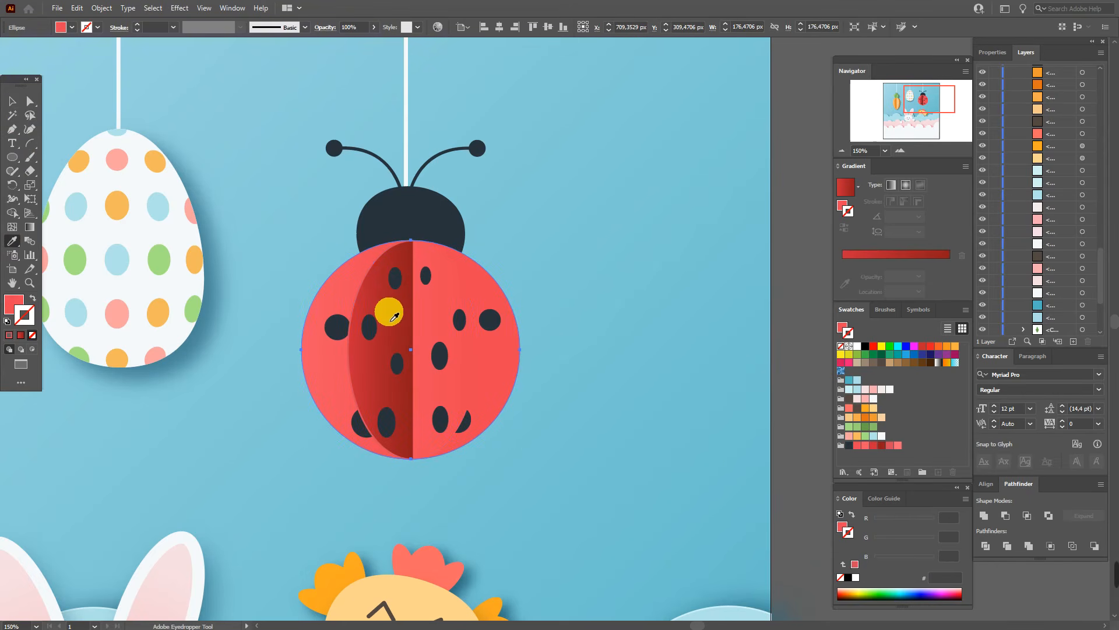
left_click(394, 316)
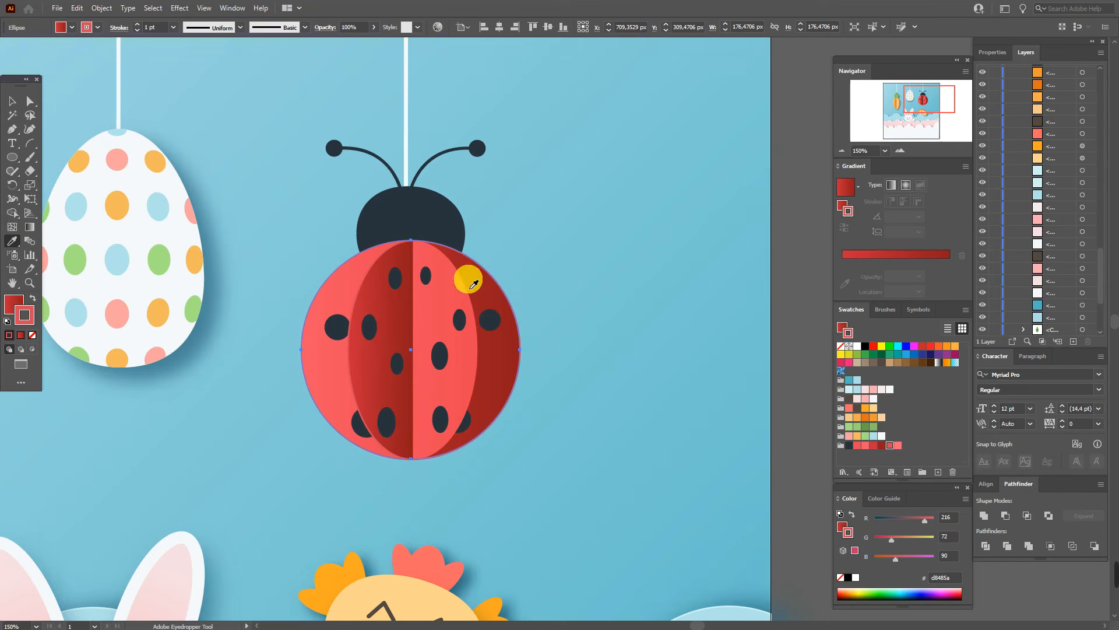
left_click(32, 334)
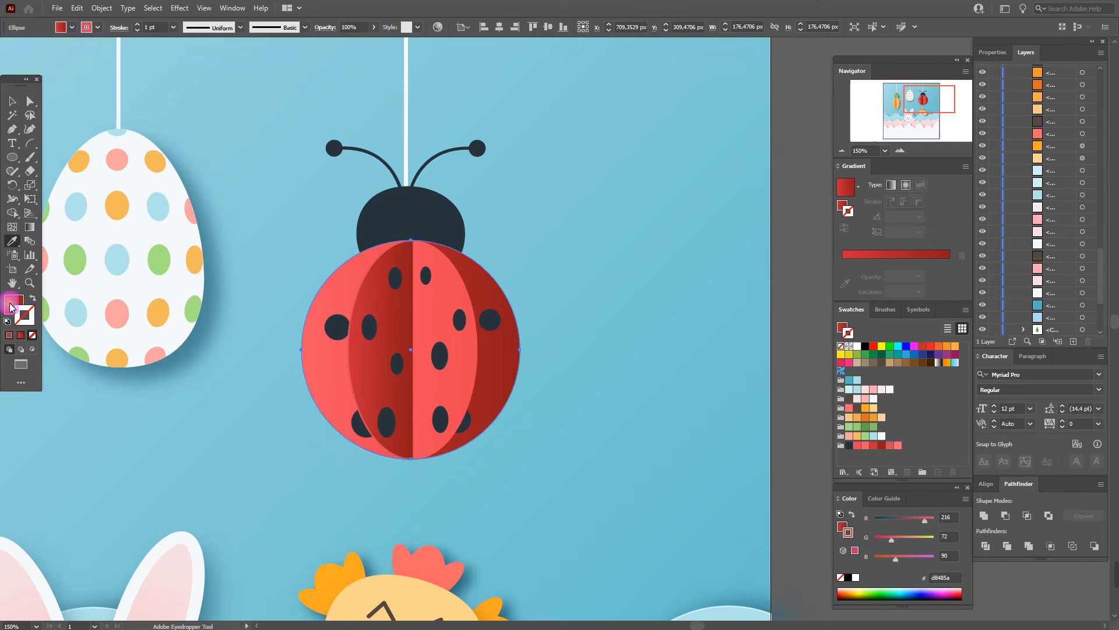
Shift the gradient midpoint of the large body circle to about 67%
left_click(6, 302)
left_click(12, 101)
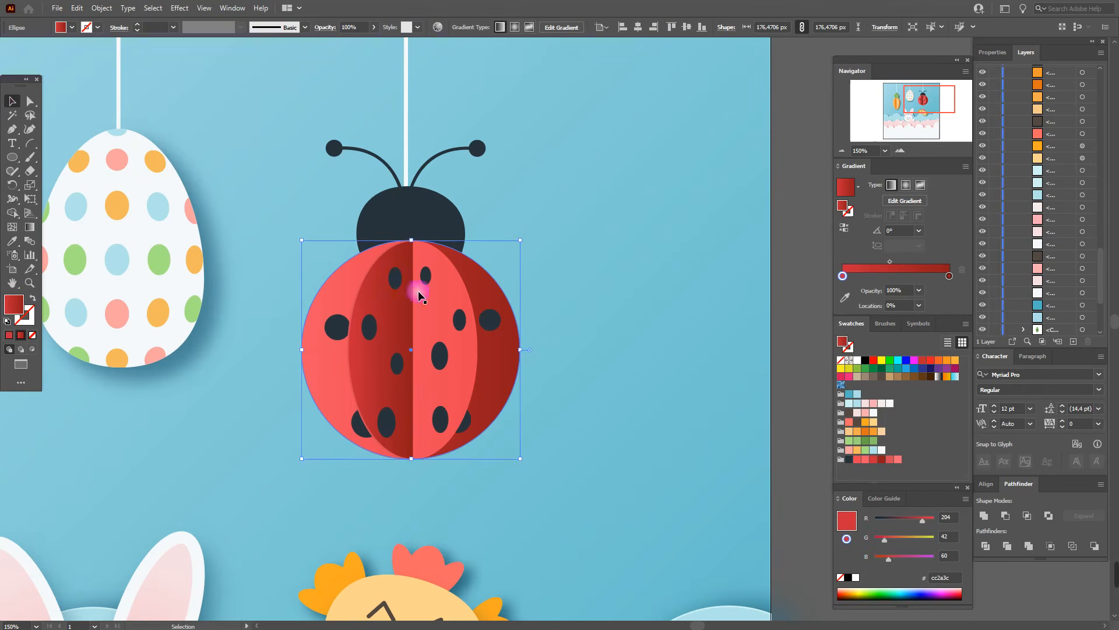
left_click(445, 312)
left_click(499, 300)
left_click_drag(891, 261, 915, 261)
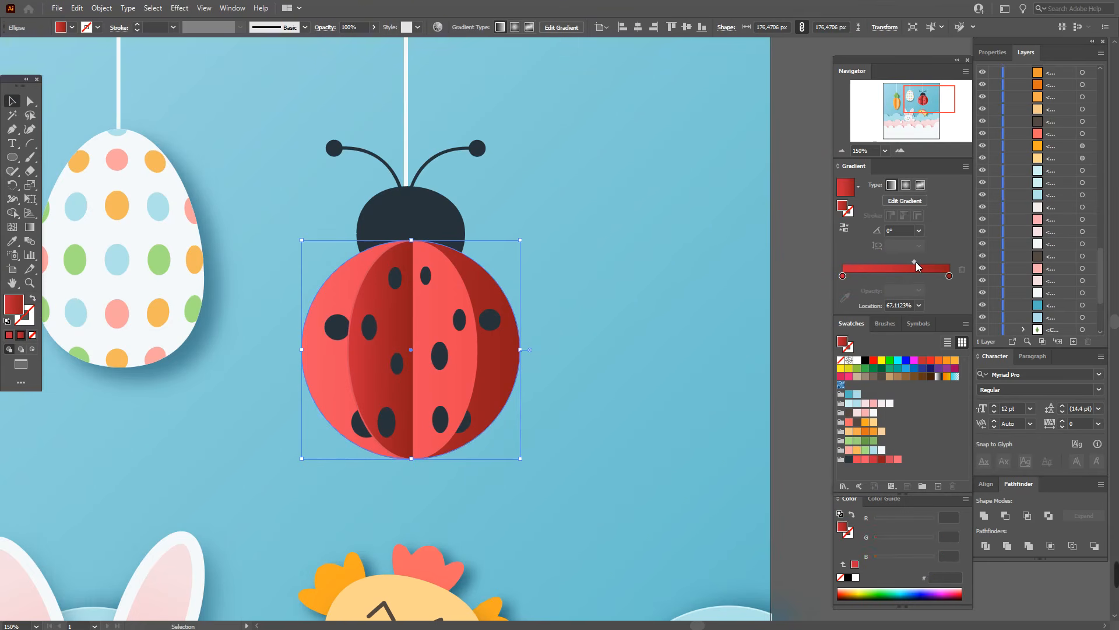
left_click(803, 295)
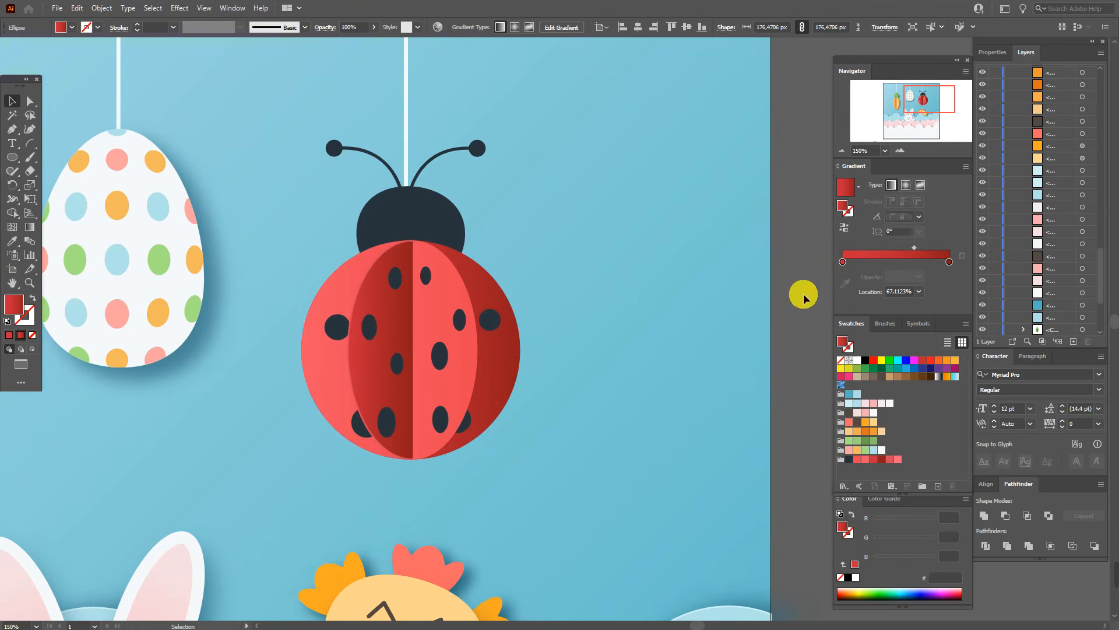
Outline the narrow inner body ellipse with a 1 pt light red #f96778 stroke
left_click(458, 379)
left_click_drag(936, 481, 939, 488)
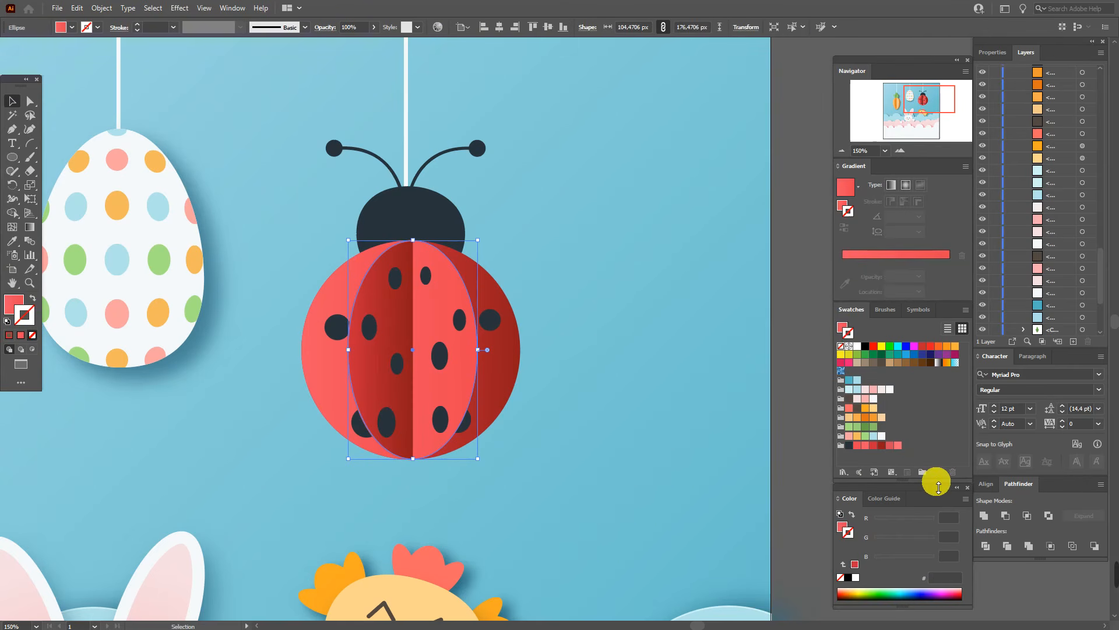
left_click(802, 412)
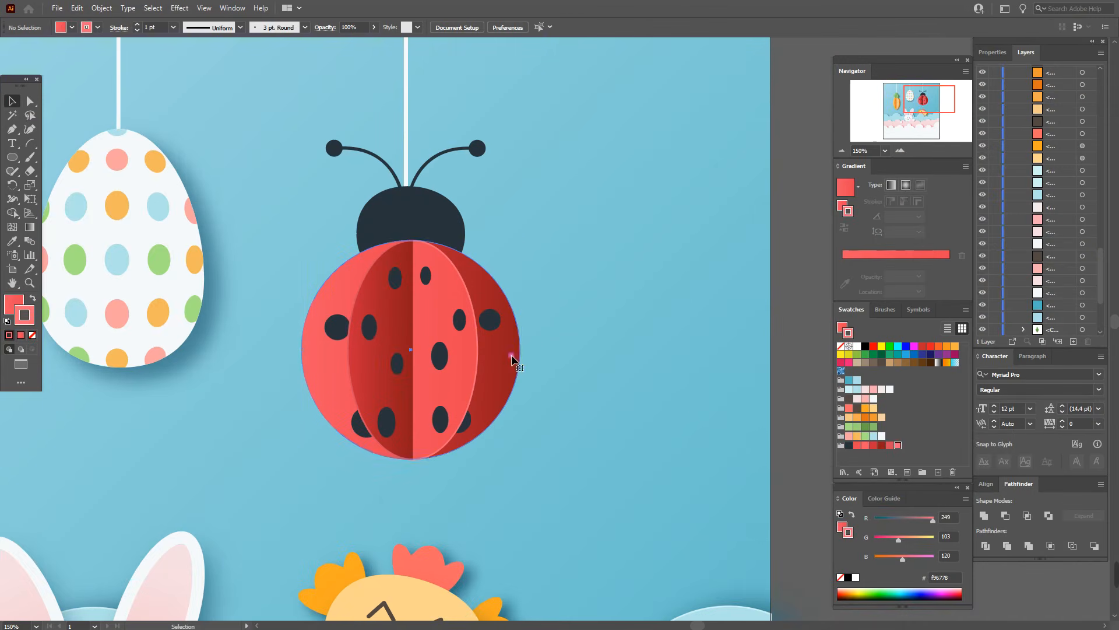
Add a Multiply drop shadow to the large body circle with 60% opacity, 12 px X offset, 10 px Y offset and 7 px blur
left_click(512, 354)
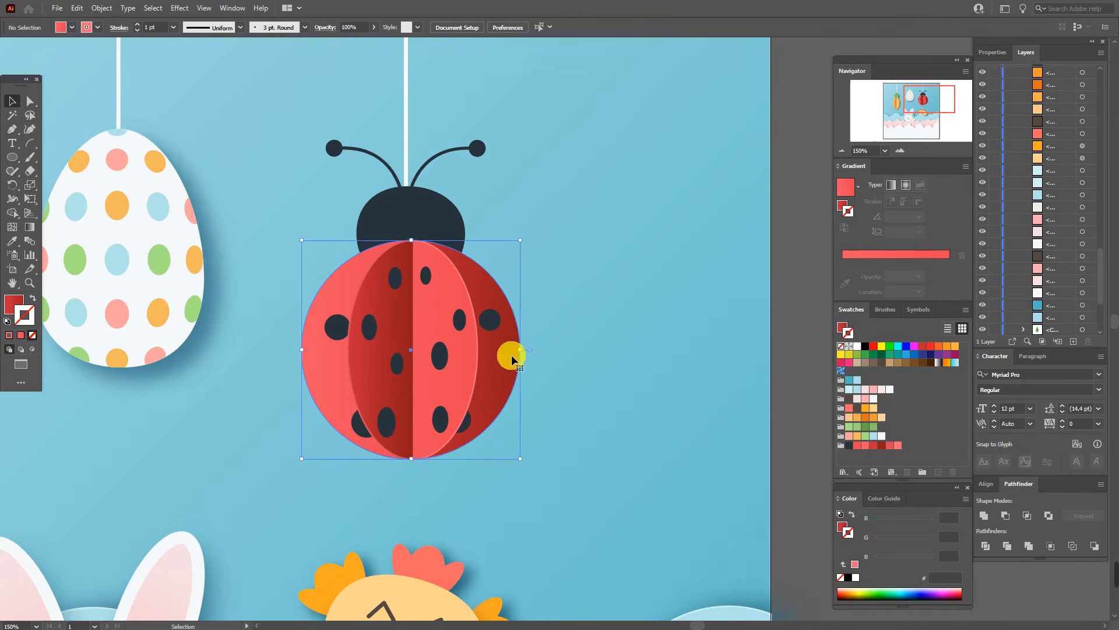
left_click(180, 8)
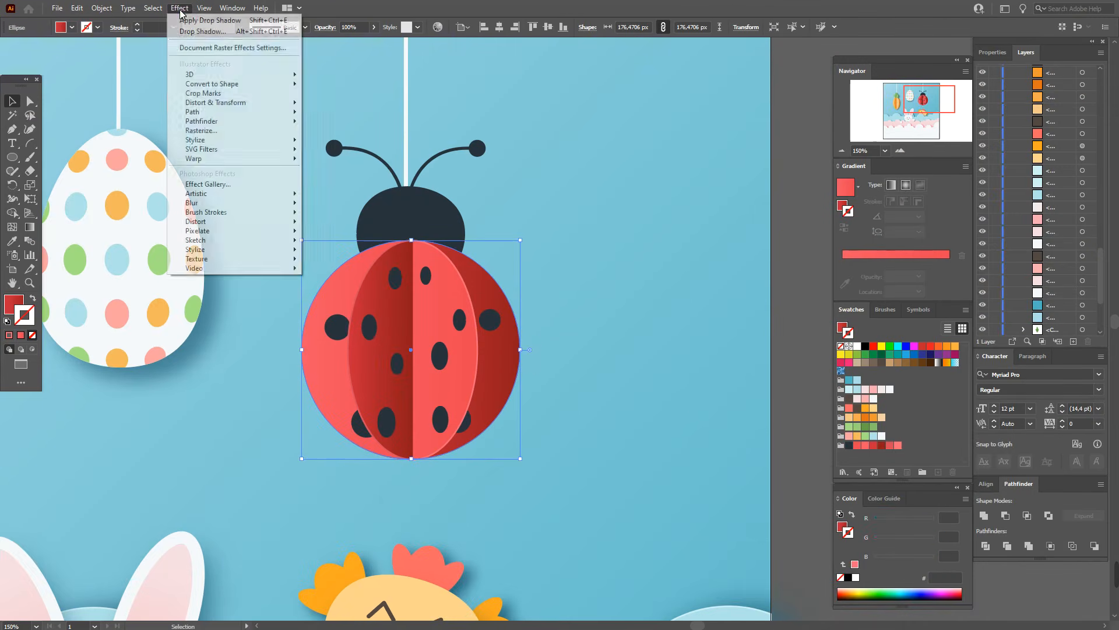
mouse_move(261, 141)
left_click(371, 141)
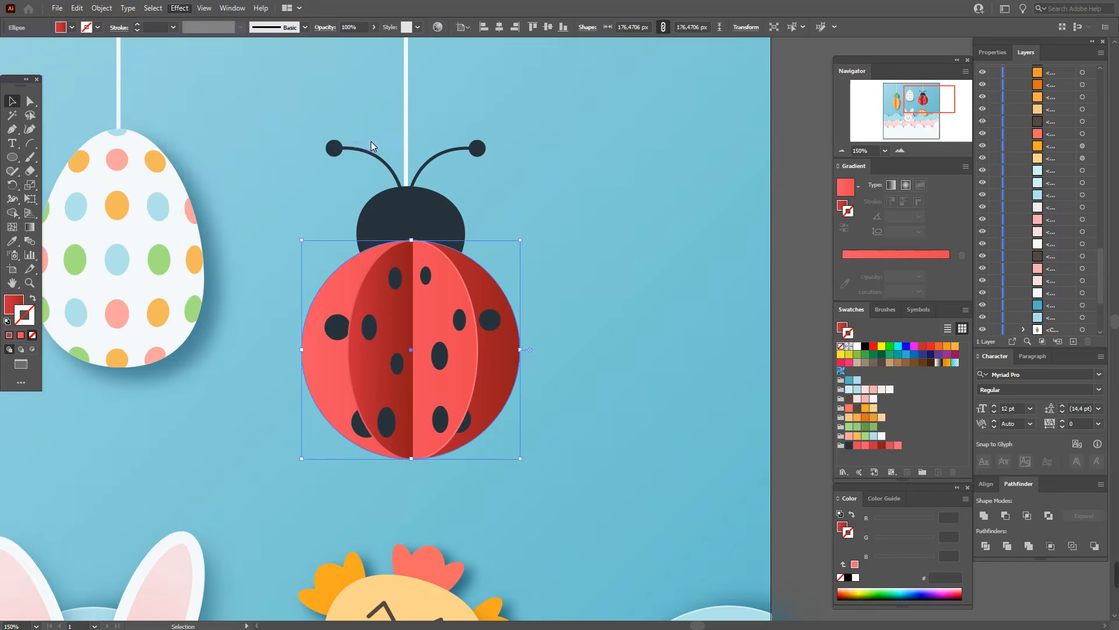
left_click(784, 359)
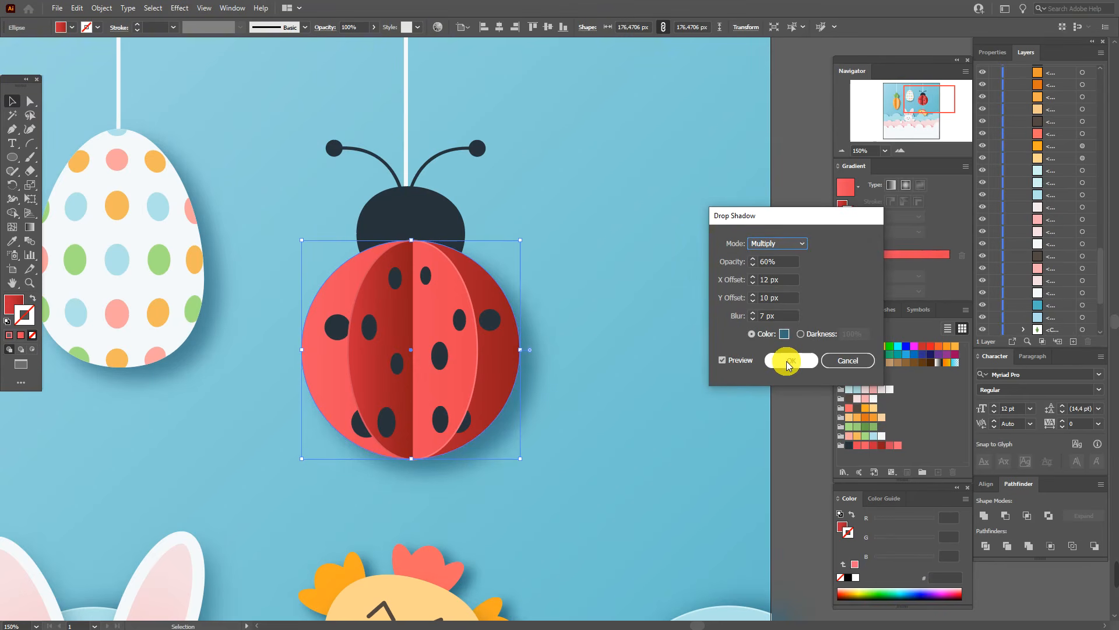
Add a Multiply drop shadow to the ladybug's head with 60% opacity, 12 px X offset, 10 px Y offset and 7 px blur
left_click(455, 220)
left_click(180, 8)
mouse_move(257, 137)
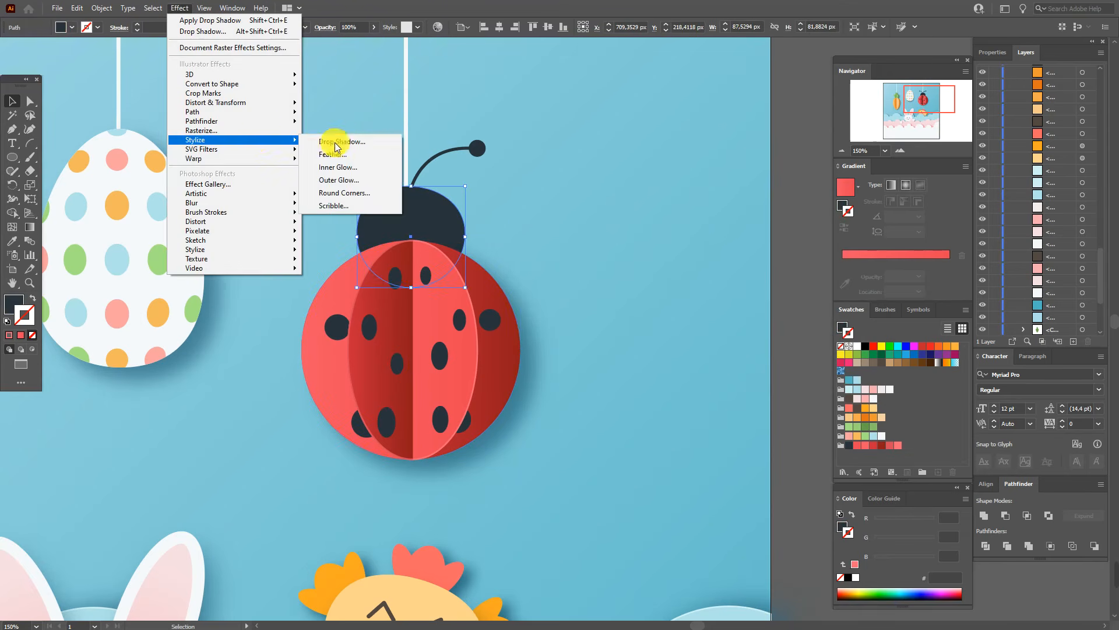
left_click(341, 142)
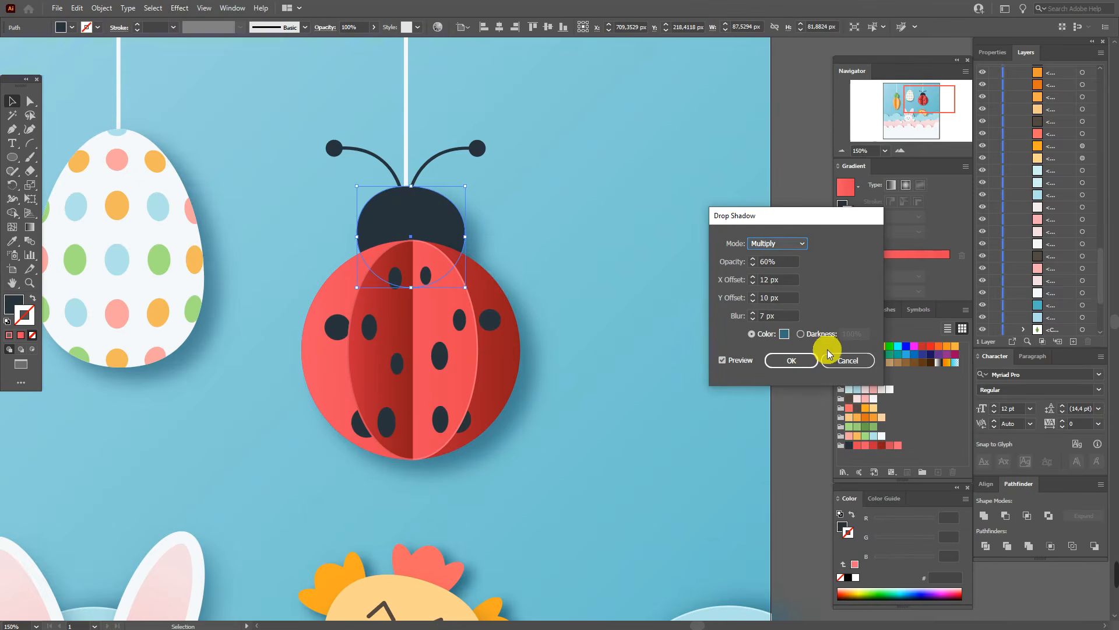
left_click(798, 359)
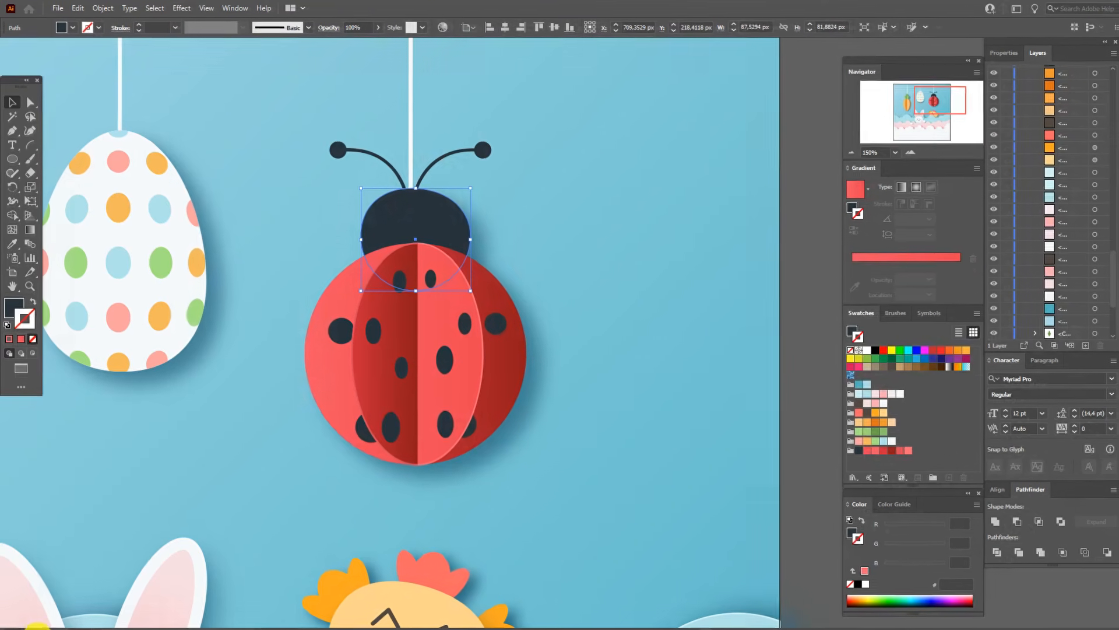
key("ctrl+0")
left_click(89, 183)
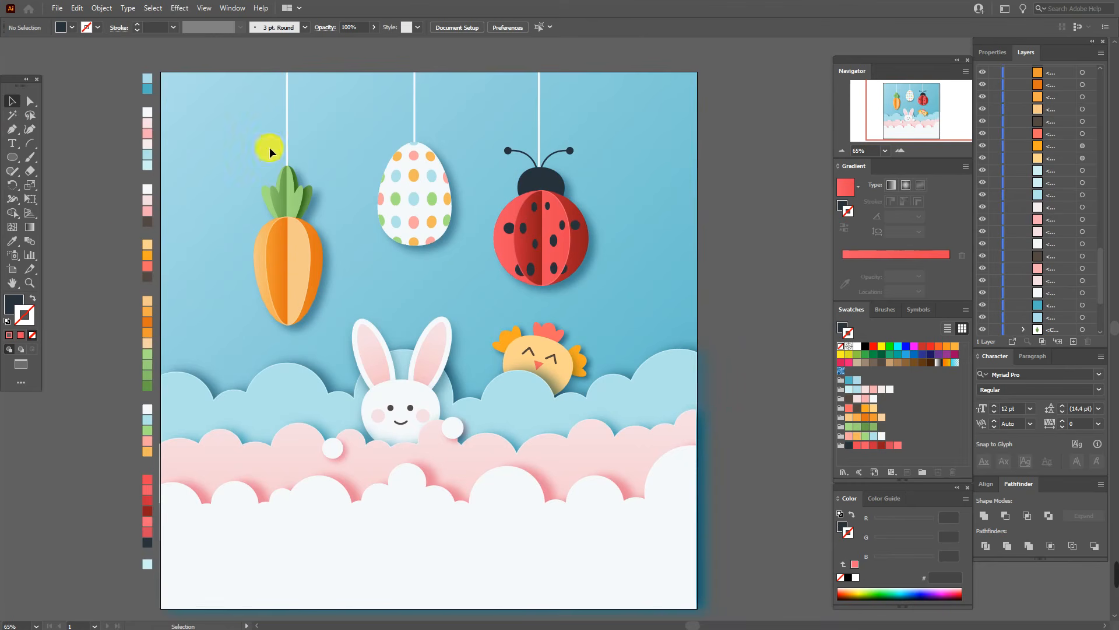
Group the carrot with its string, and group the dotted egg with its string
left_click_drag(260, 63, 321, 320)
left_click_drag(334, 76, 347, 115)
key("a")
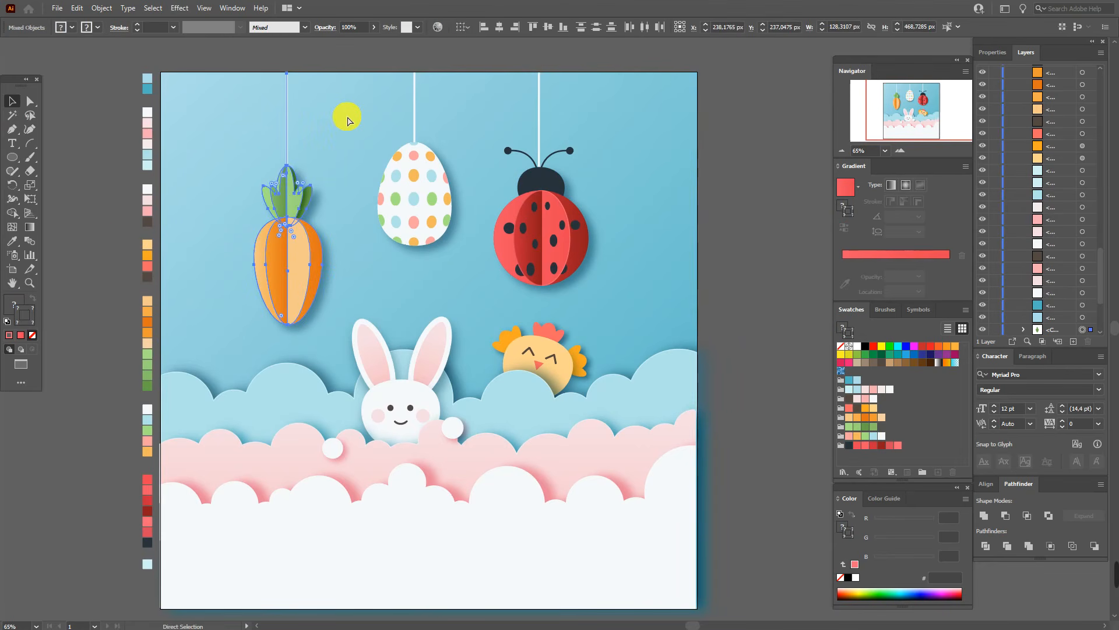
key("v")
left_click_drag(389, 69, 463, 241)
left_click_drag(465, 59, 484, 106)
key("ctrl+g")
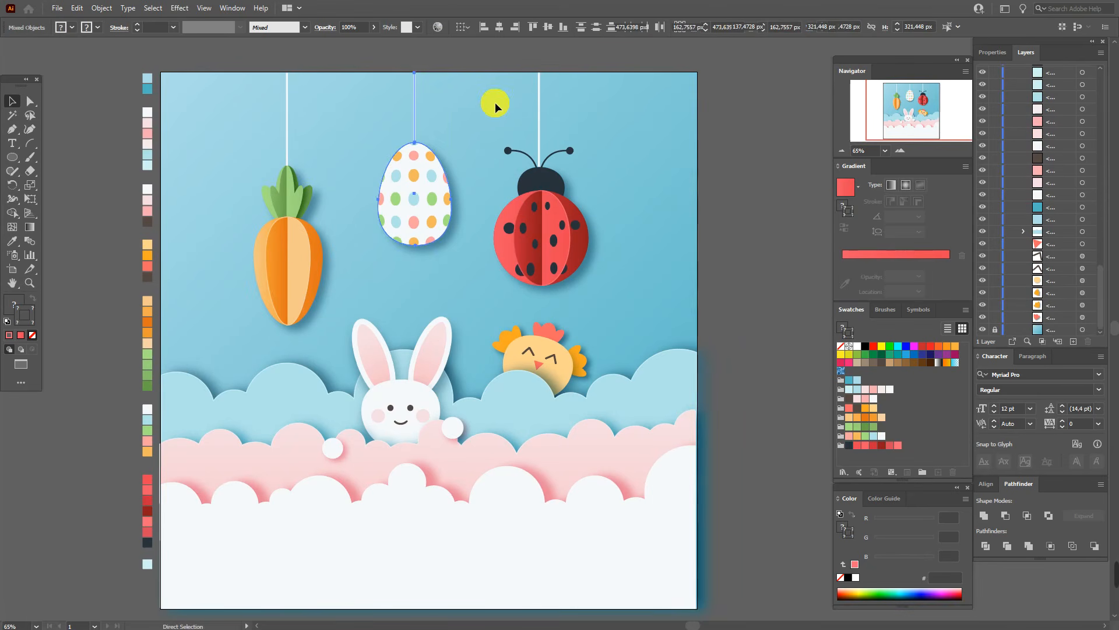
key("ctrl+g")
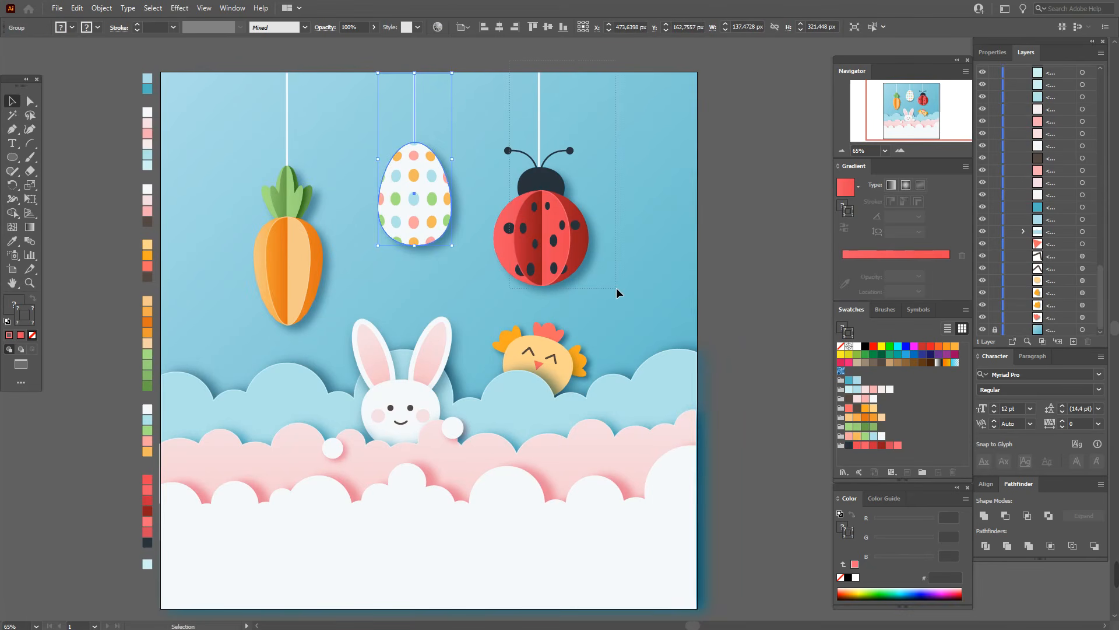
Group all parts of the ladybug with its string, excluding the background rectangle
left_click_drag(617, 287, 605, 180)
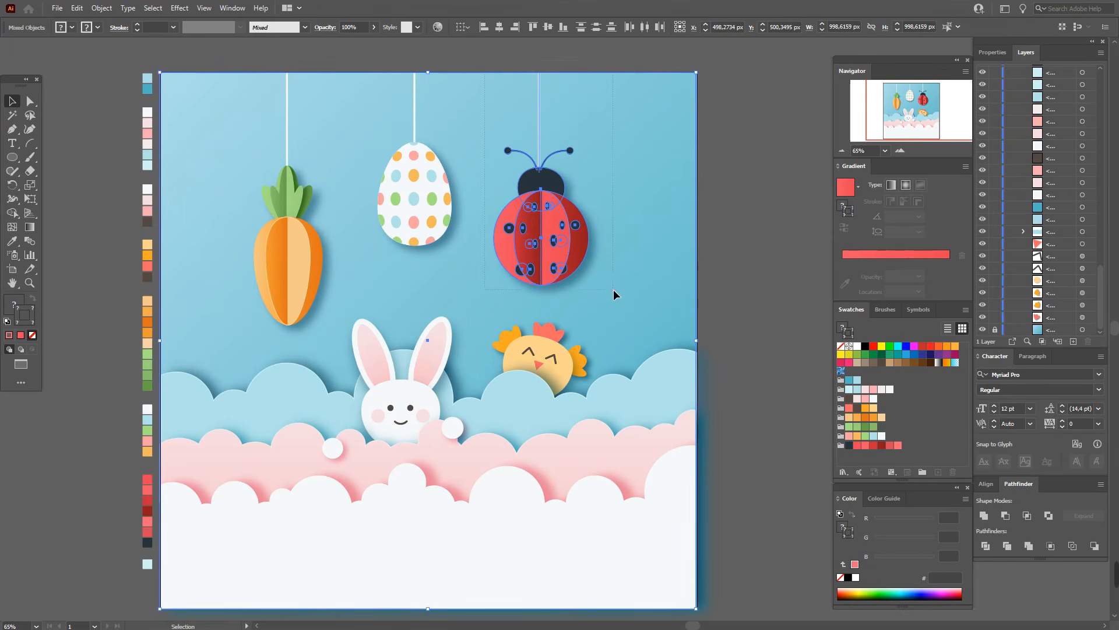
left_click(642, 119, "shift")
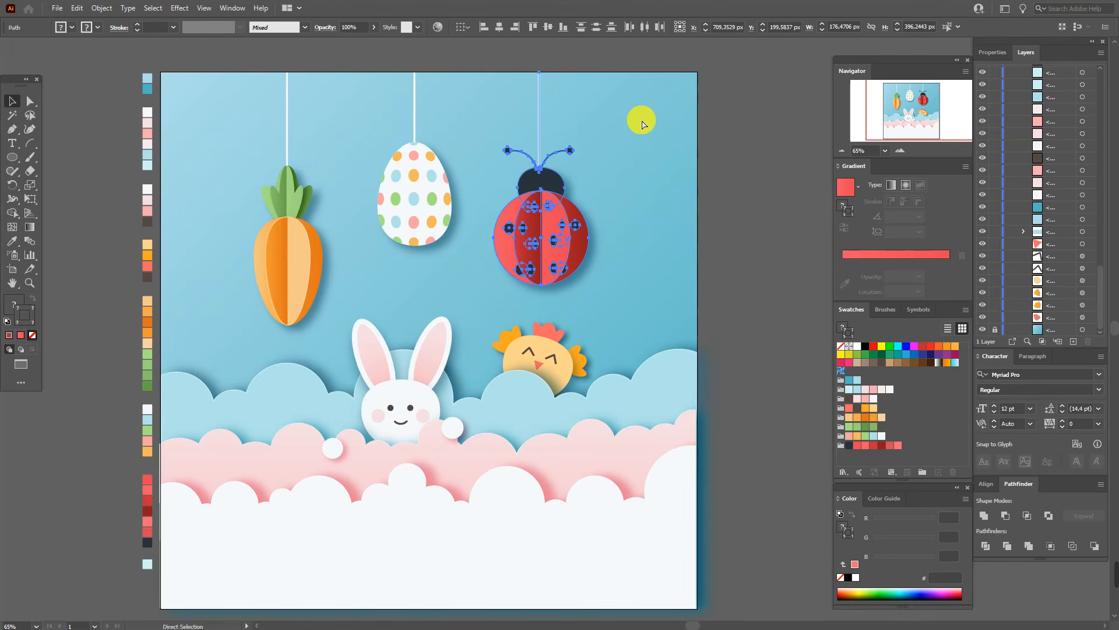
left_click(726, 151)
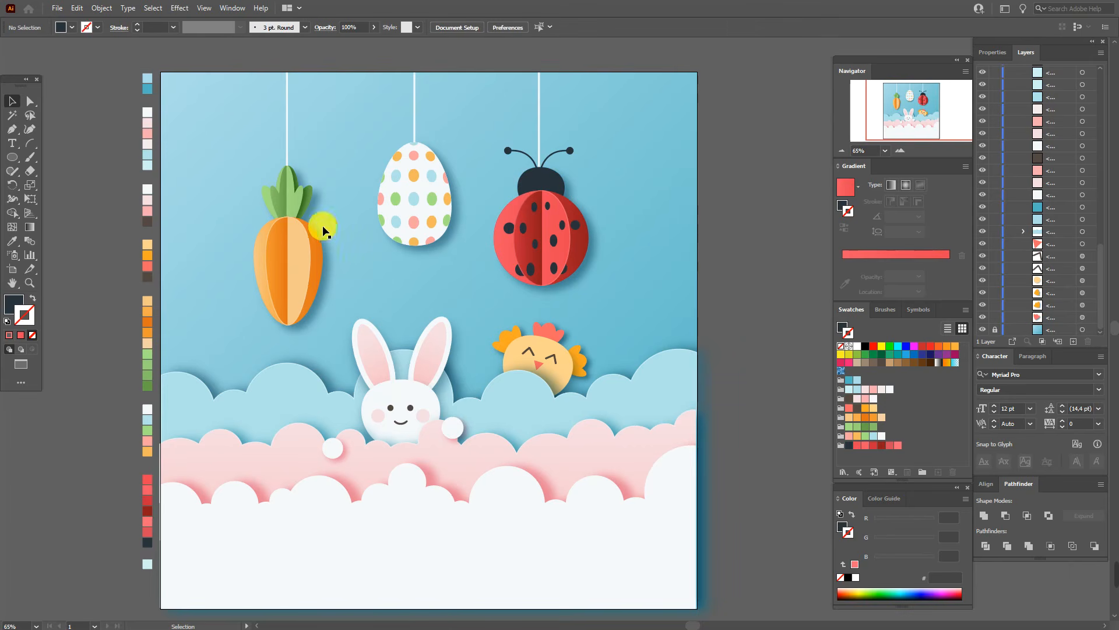
Shift the hanging carrot, dotted egg and ladybug groups slightly to the right to space them across the sky
left_click_drag(292, 242, 301, 240)
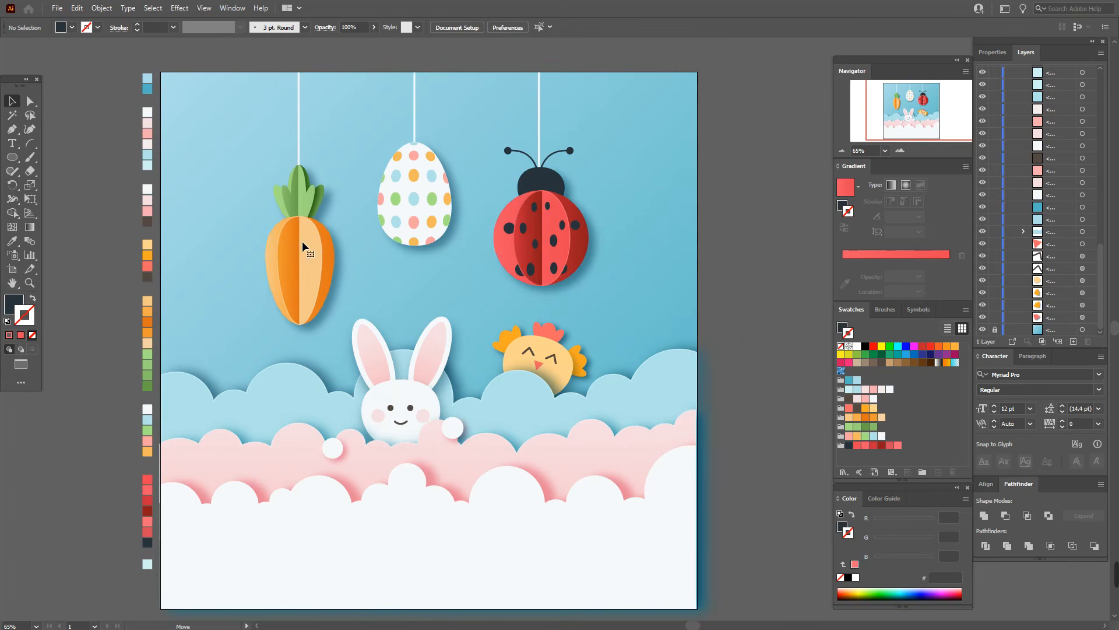
left_click_drag(411, 213, 411, 211)
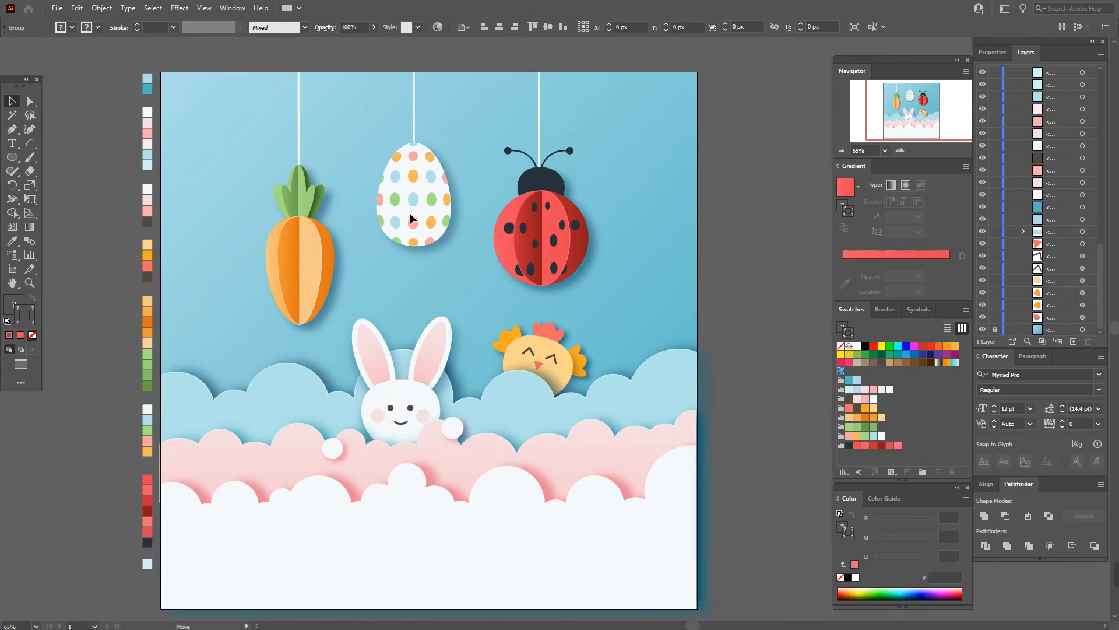
left_click(717, 260)
left_click(471, 125)
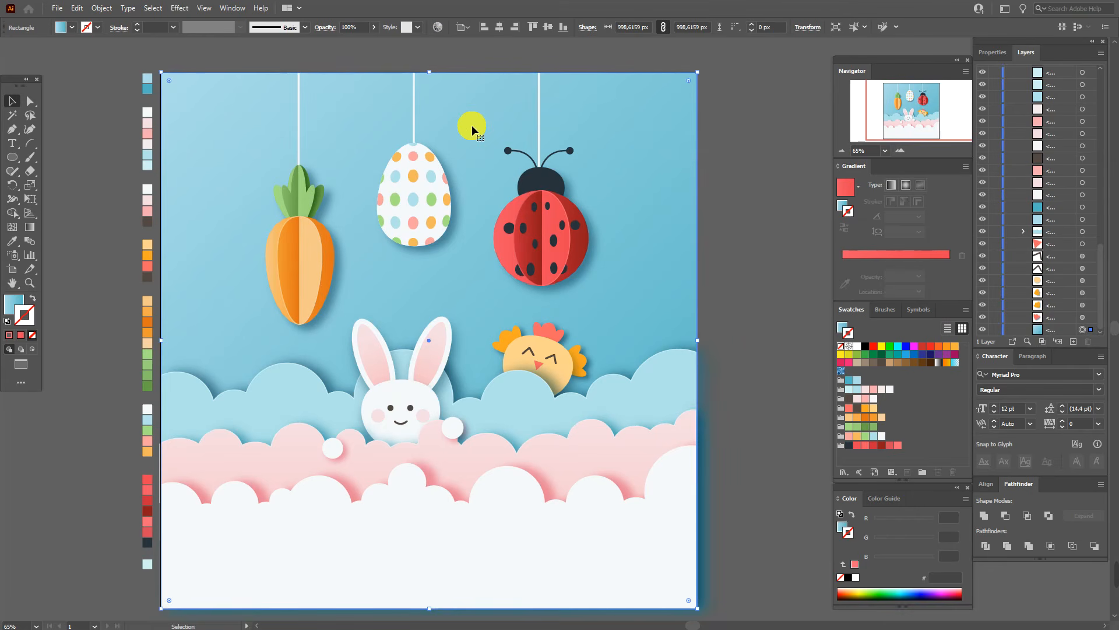
left_click(537, 230)
left_click_drag(543, 235, 556, 236)
left_click(419, 216)
left_click_drag(419, 217, 430, 212)
left_click(626, 205)
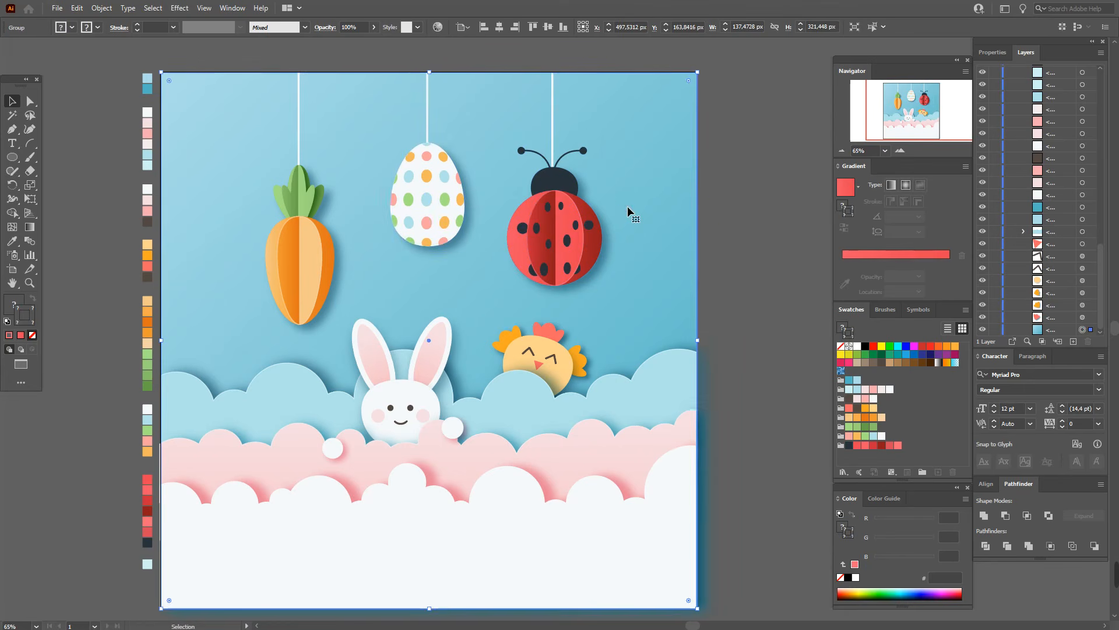
left_click(723, 206)
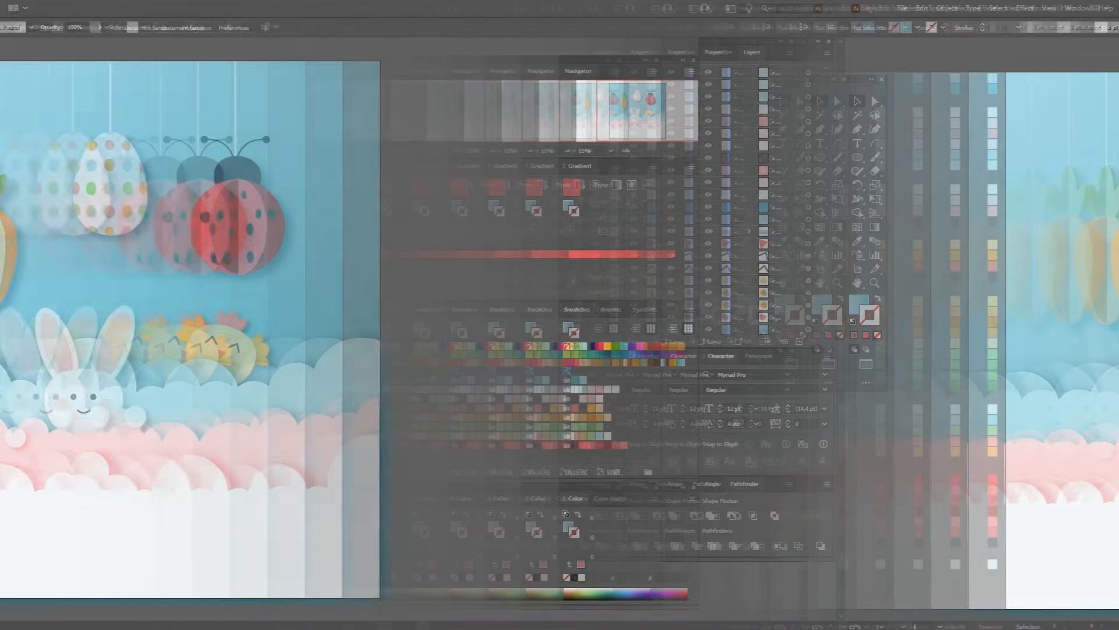
Draw overlapping off-white #f5f7f9 circles, about 43 to 48 px wide, to form a small cloud between the carrot and egg strings
left_click(12, 240)
left_click(106, 100)
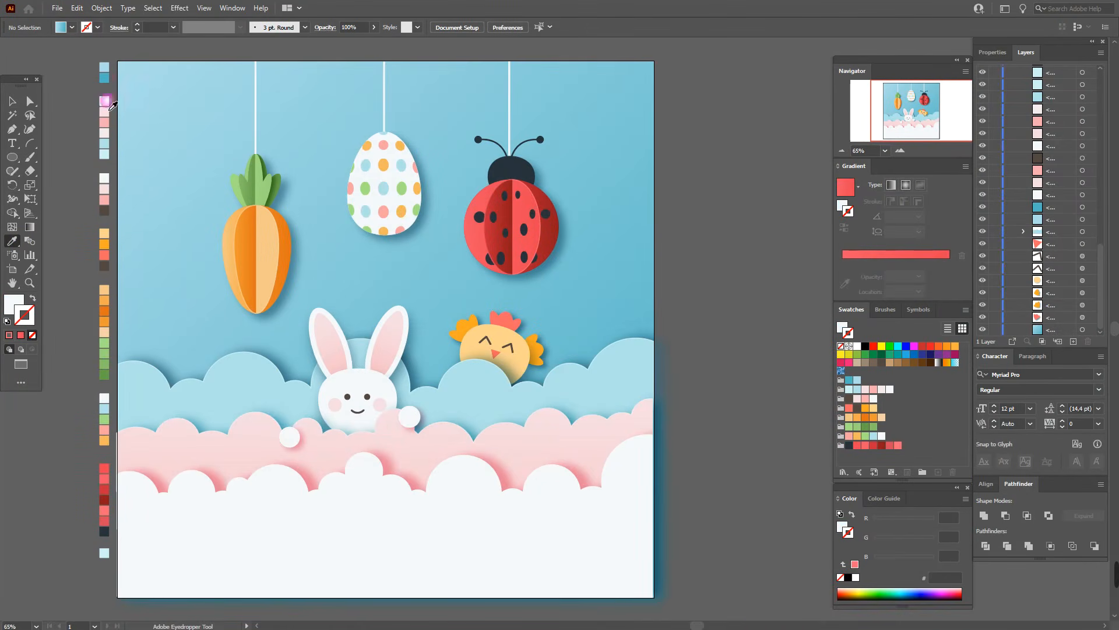
left_click(15, 296)
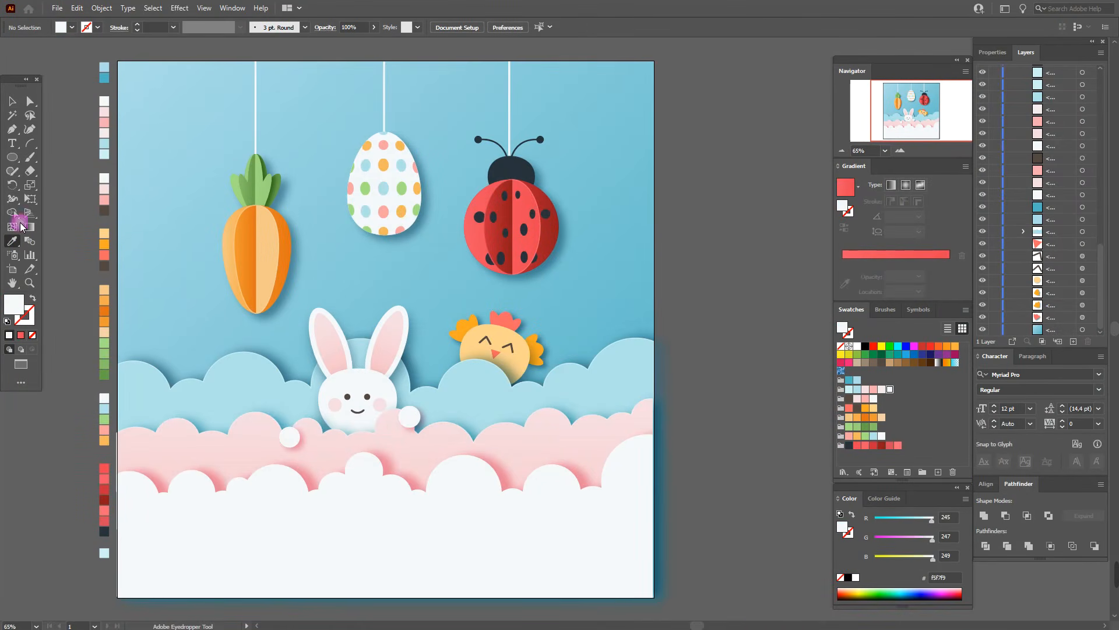
left_click(16, 156)
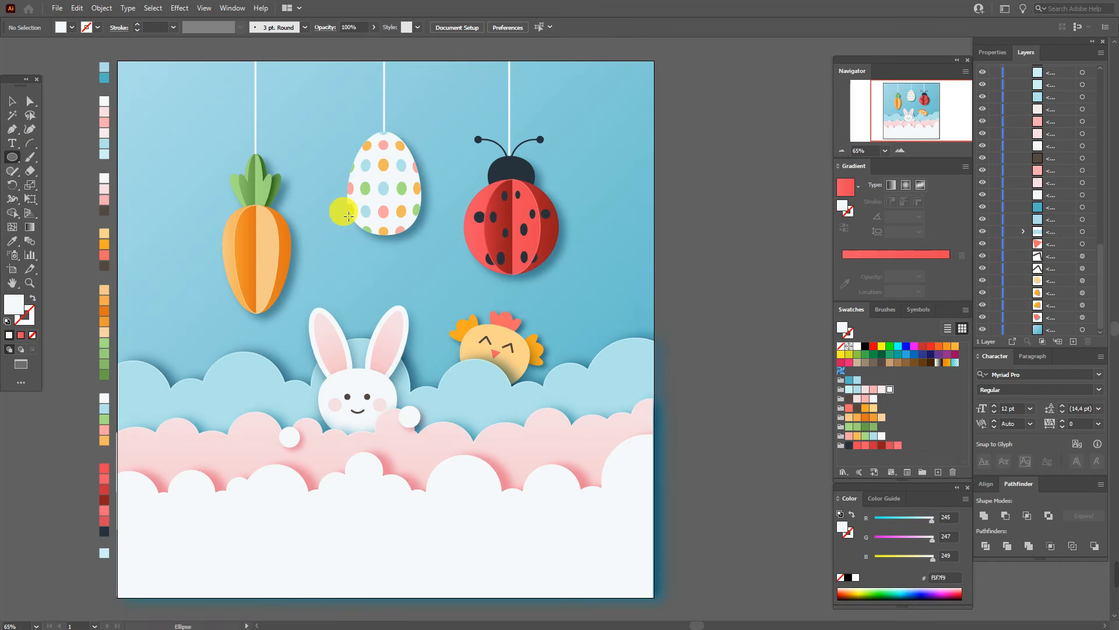
mouse_move(317, 99)
left_mouse_down()
mouse_move(328, 110)
mouse_move(294, 98)
mouse_move(316, 119)
left_mouse_up()
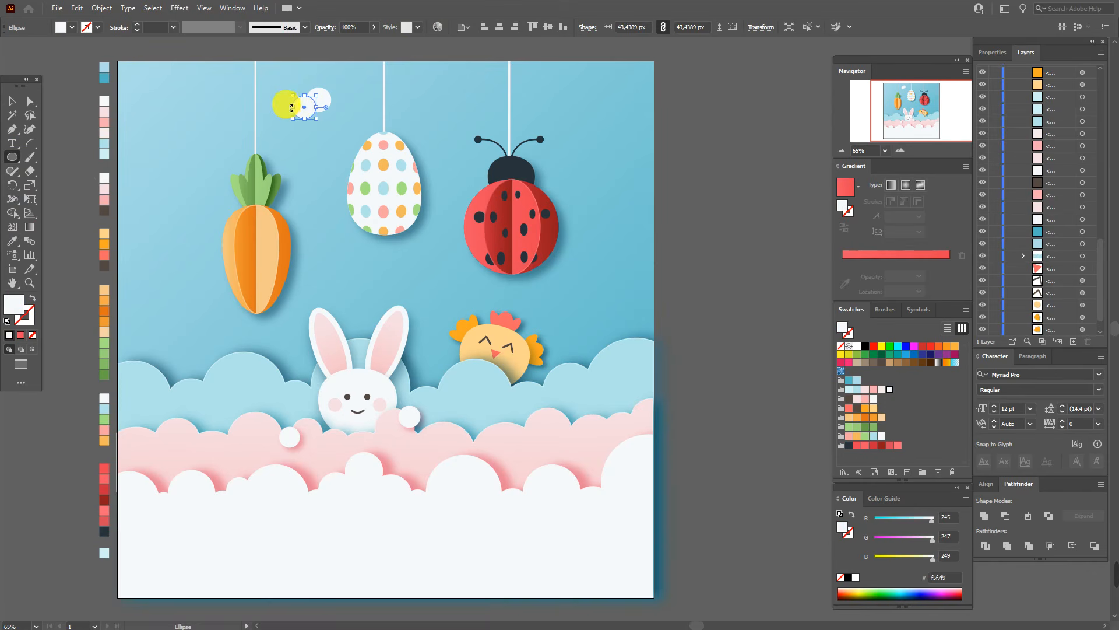
mouse_move(288, 110)
left_mouse_down()
mouse_move(308, 130)
mouse_move(339, 131)
mouse_move(325, 131)
left_mouse_up()
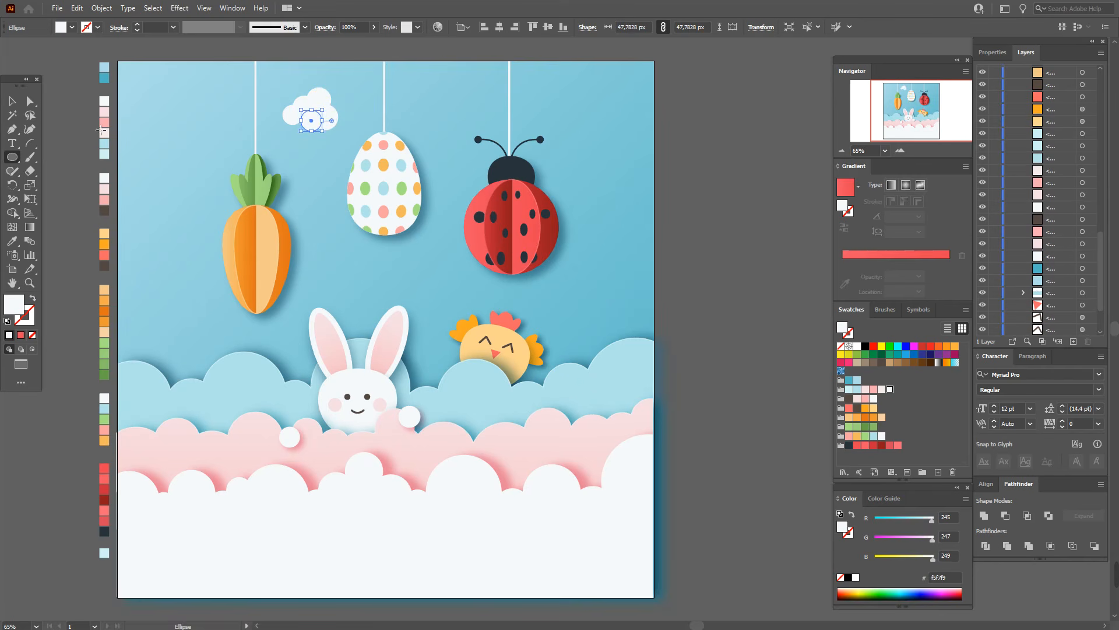
Adjust the lower circles of the small cloud to refine its outline
left_click(12, 102)
left_click(66, 107)
left_click(143, 127)
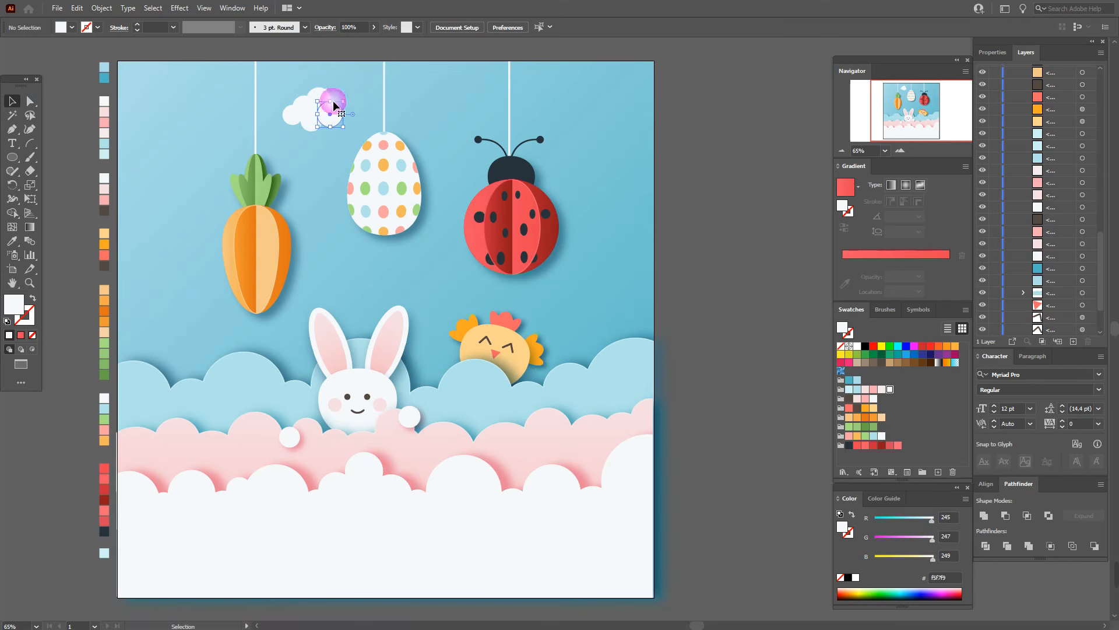
left_click(326, 91)
mouse_move(326, 127)
left_mouse_down()
mouse_move(300, 120)
mouse_move(312, 127)
left_mouse_up()
left_click(645, 143)
left_click(711, 159)
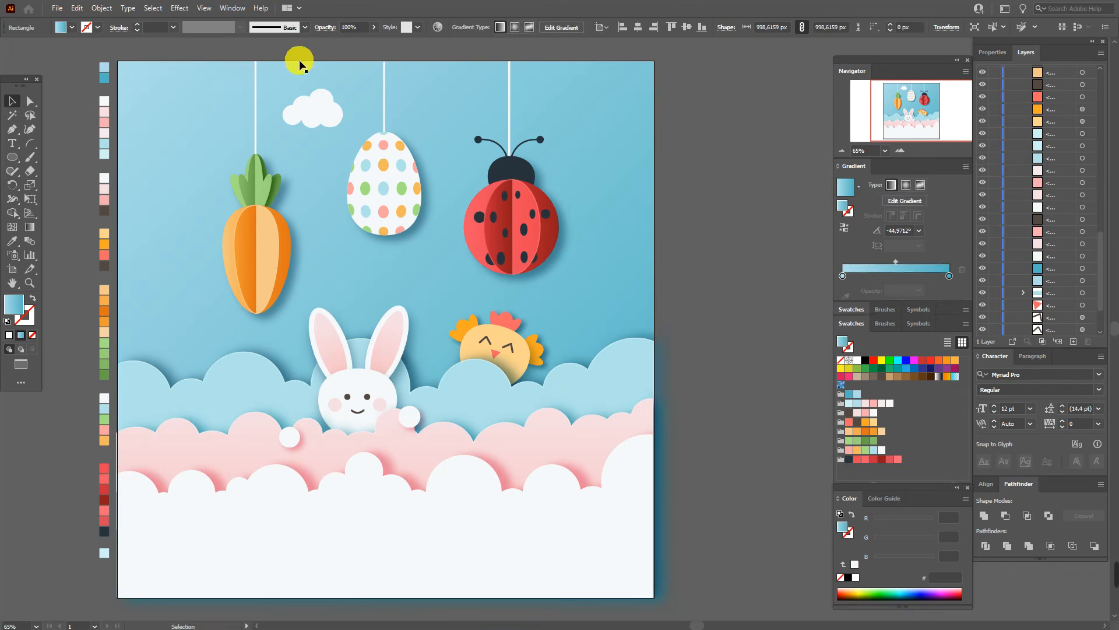
Unite the small cloud's circles into a single shape, leaving the background out of the selection
left_click_drag(348, 130, 348, 131)
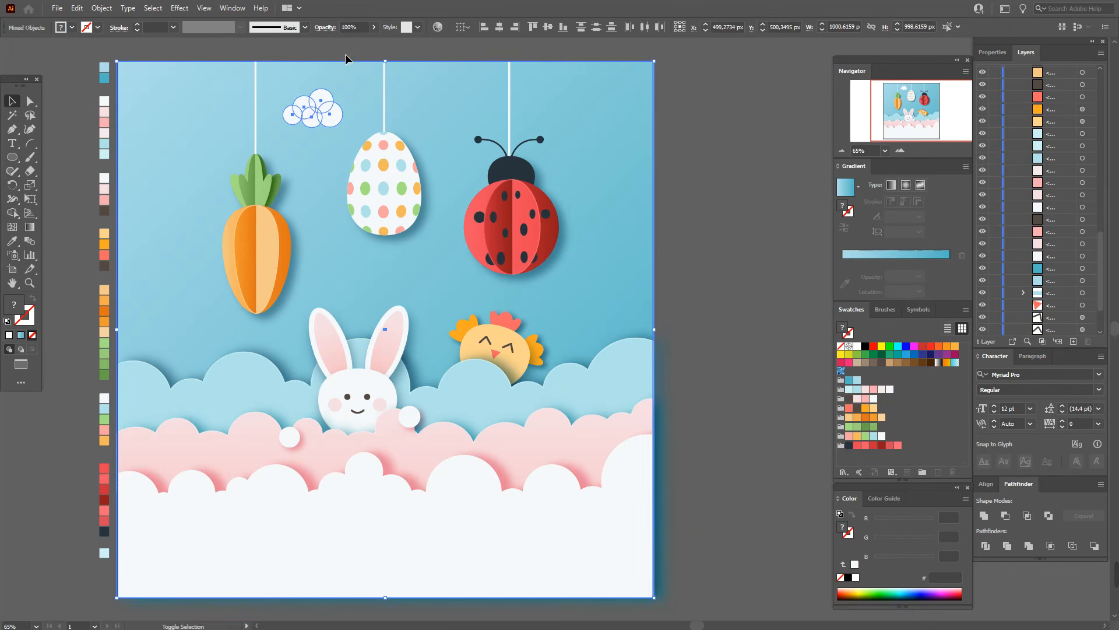
left_click(982, 324)
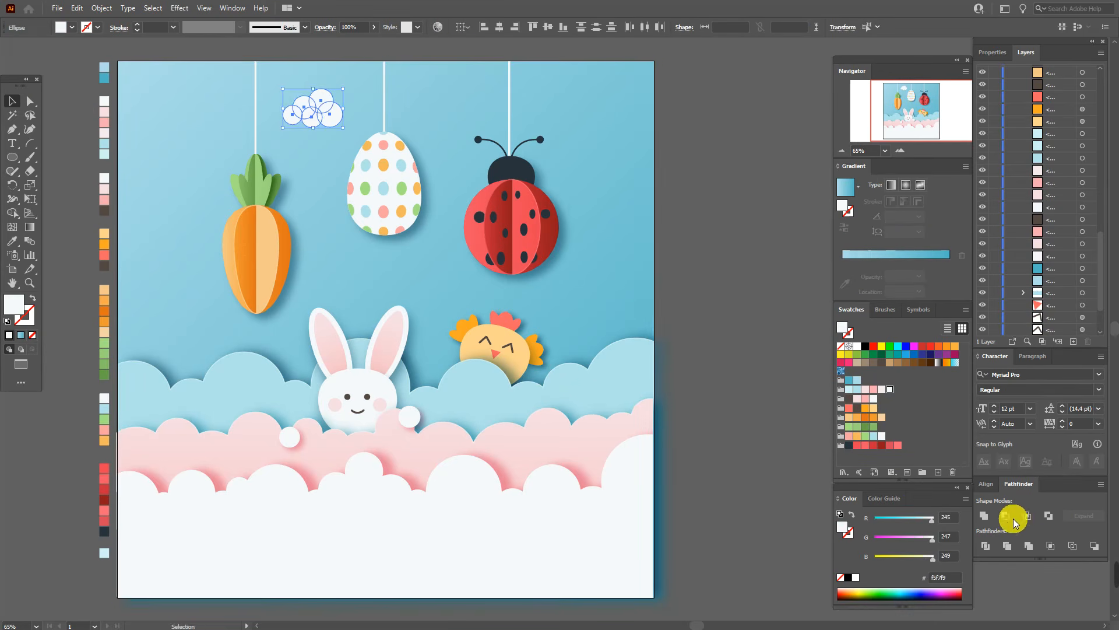
left_click(983, 515)
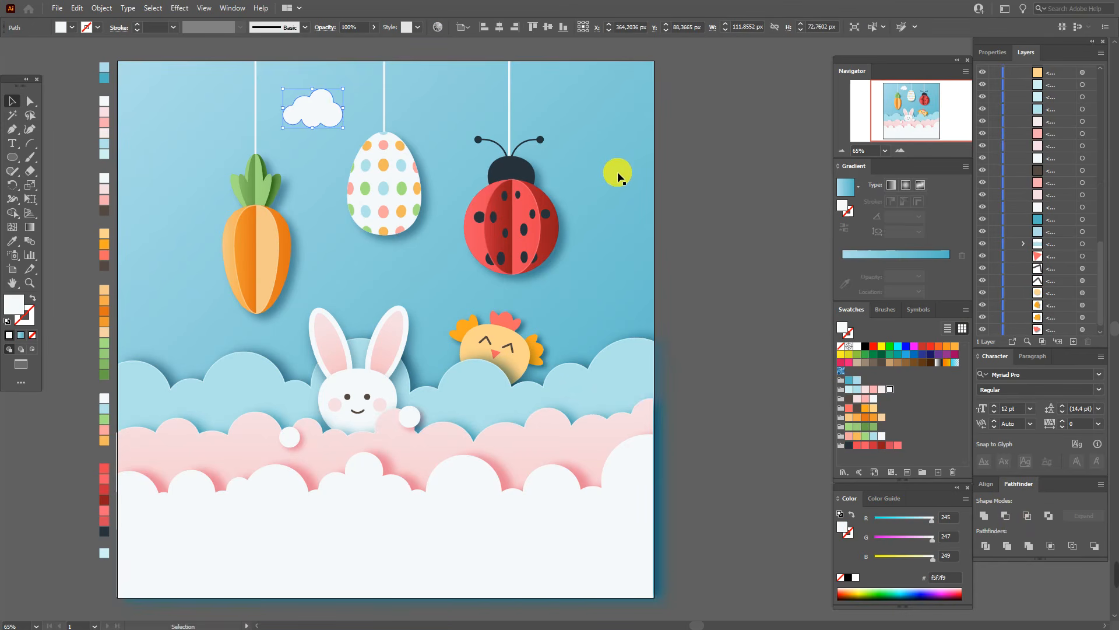
Add a Multiply drop shadow to the small cloud with 60% opacity, 12 px X offset, 10 px Y offset and 7 px blur
left_click(178, 8)
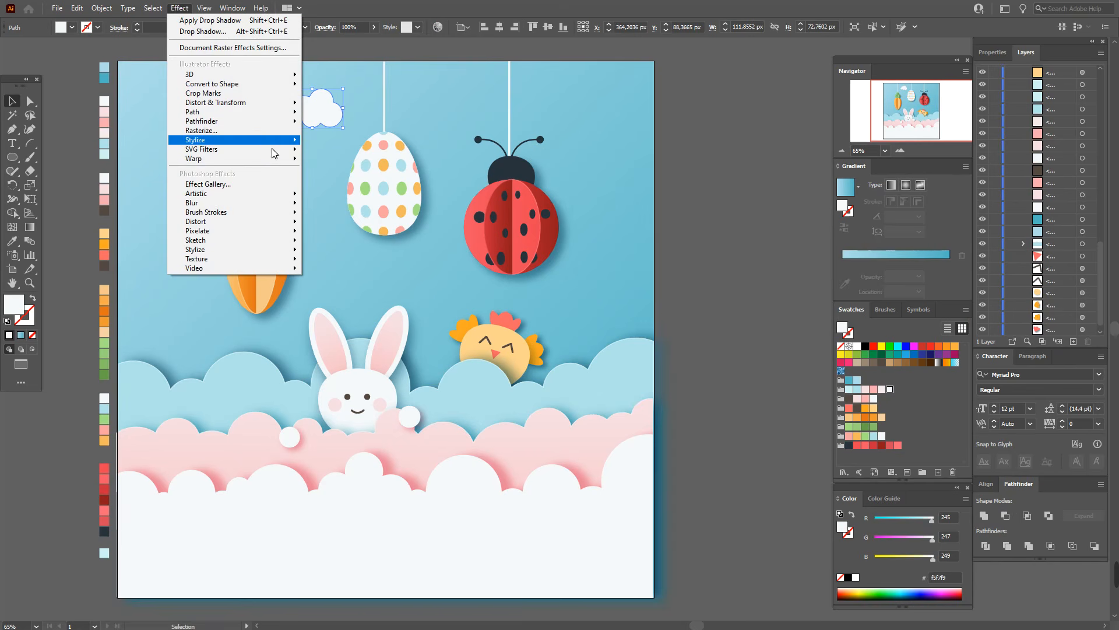
mouse_move(263, 145)
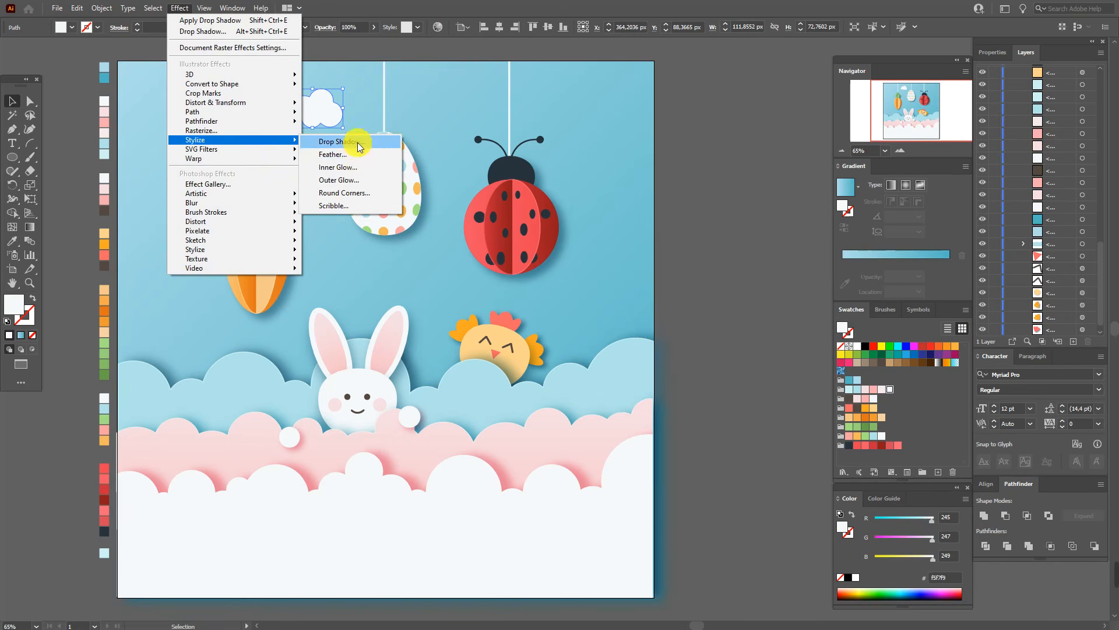
left_click(358, 142)
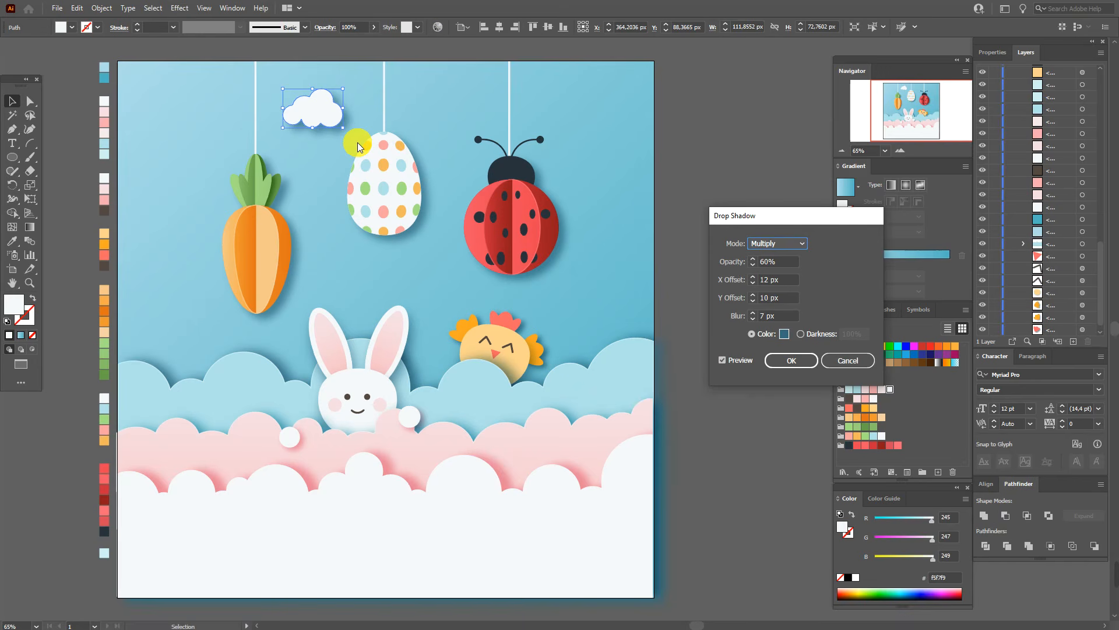
left_click(796, 359)
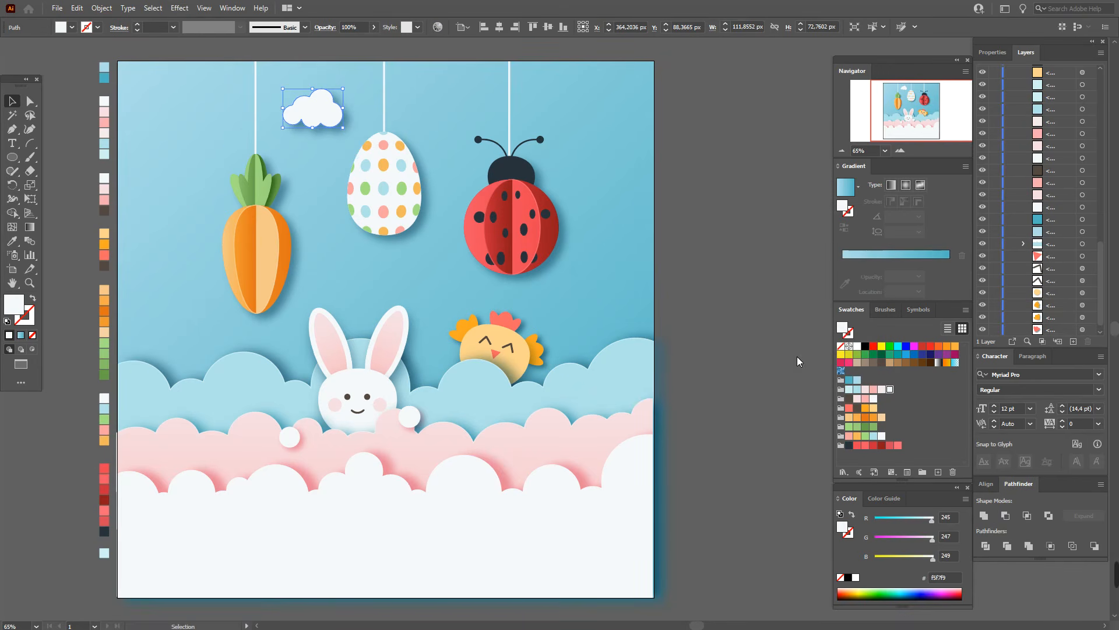
Duplicate the small cloud, scale the copy to about 97 px wide and place it above the bunny, below the egg
key("a")
key("ctrl+c")
key("ctrl+v")
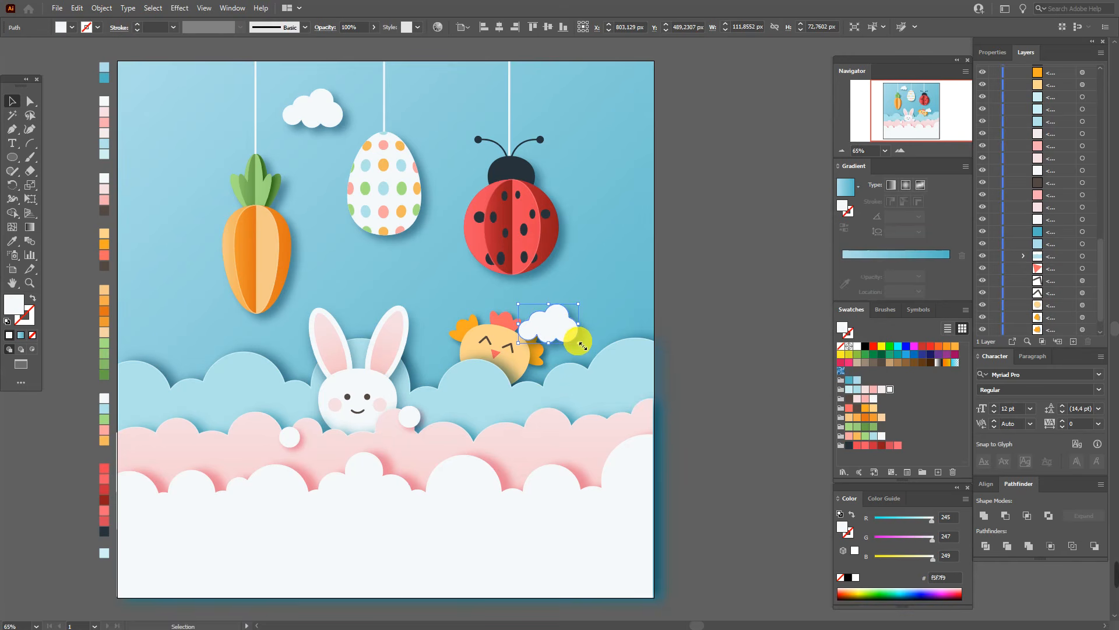
left_click_drag(581, 345, 359, 275)
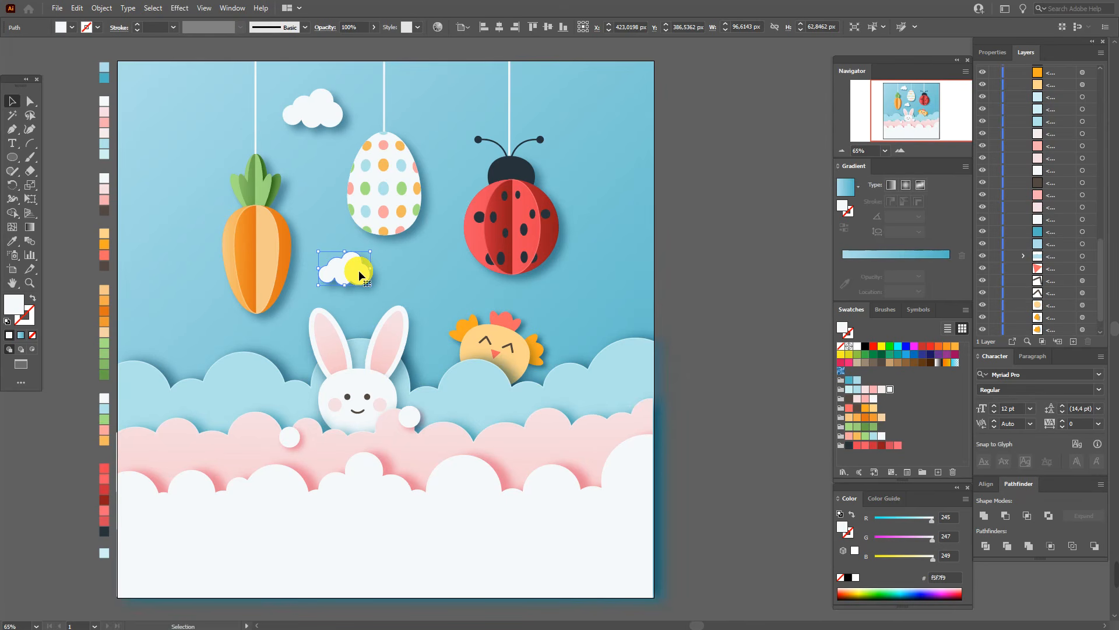
Place full-size clouds between the egg and ladybug strings and left of the carrot, and shift the carrot slightly right
left_click_drag(317, 113, 464, 110)
left_click_drag(349, 281, 199, 283)
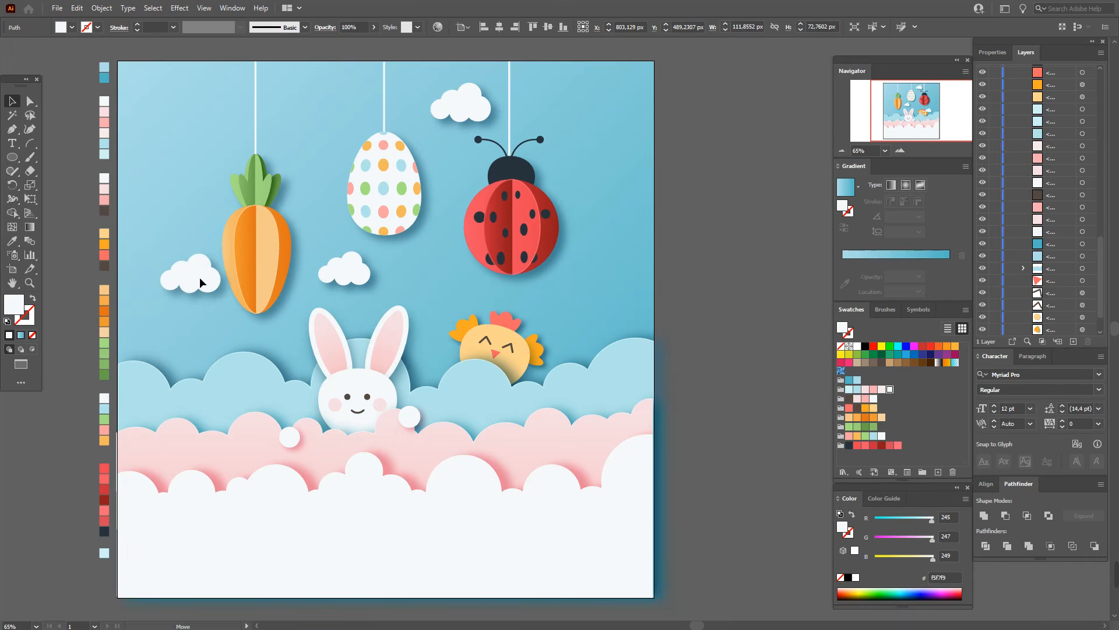
left_click_drag(273, 257, 282, 260)
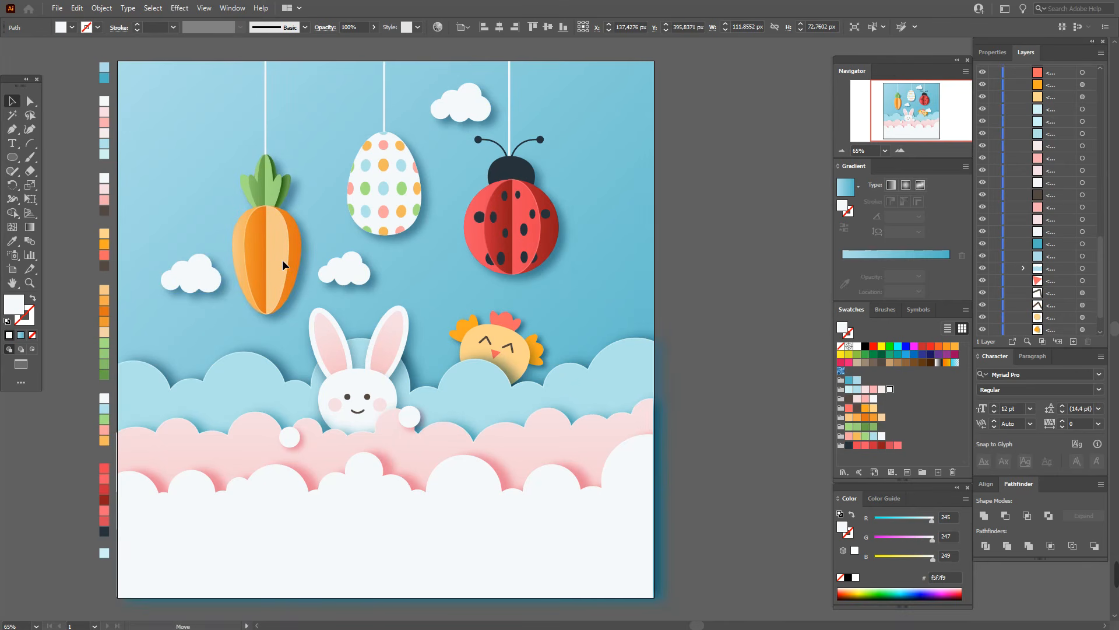
left_click(197, 275)
left_click(683, 267)
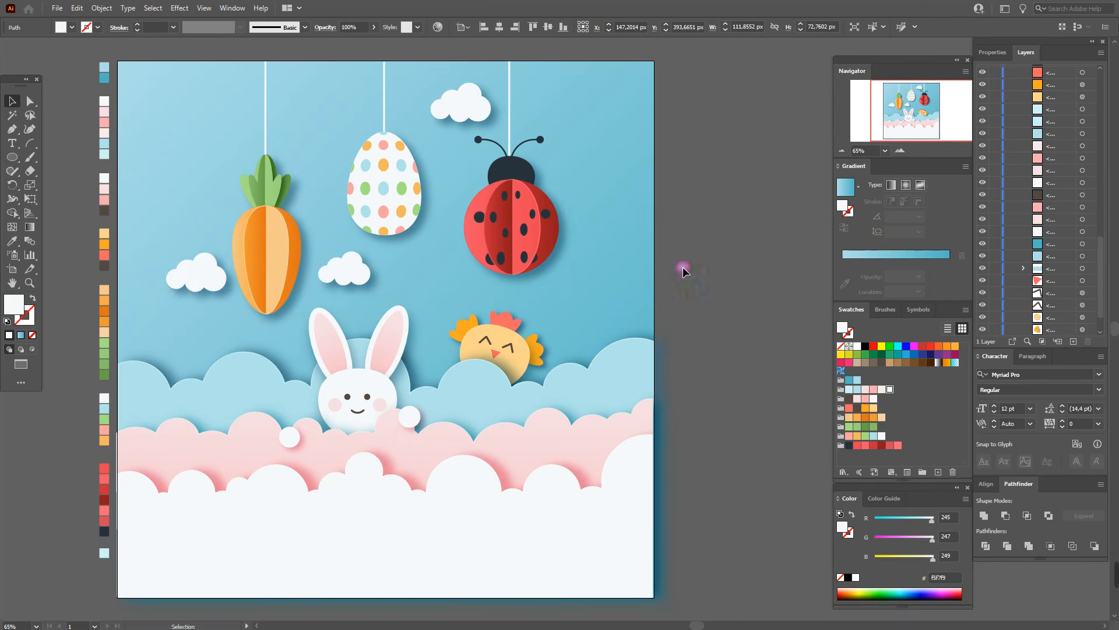
Scatter small off-white circles, up to about 25 px wide, across the sky around the hanging ornaments and clouds
left_click(12, 157)
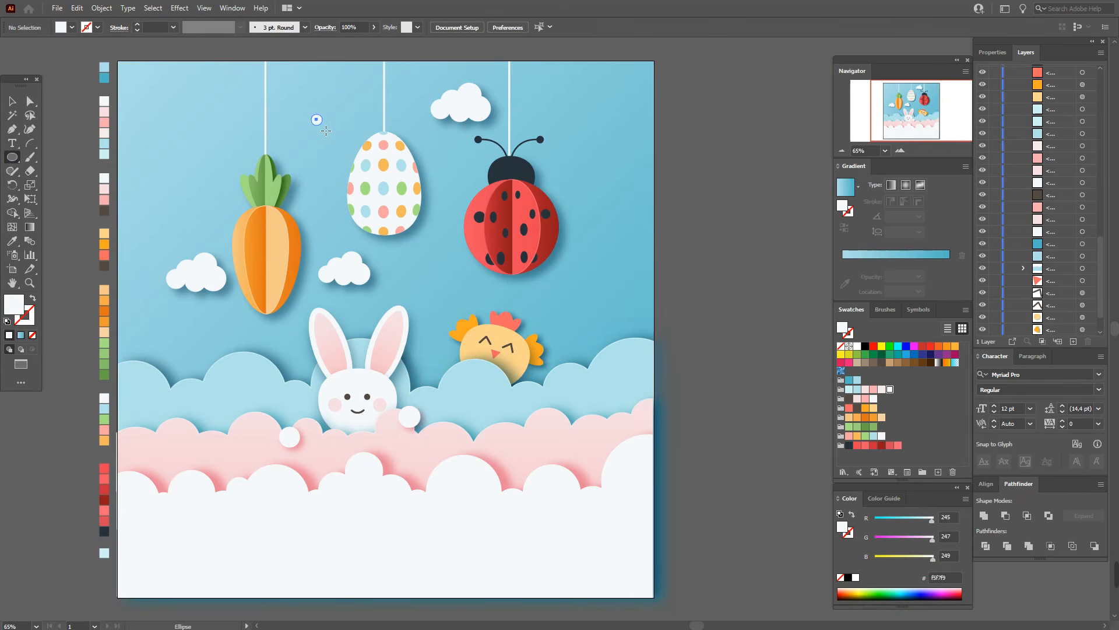
left_click_drag(326, 130, 325, 130)
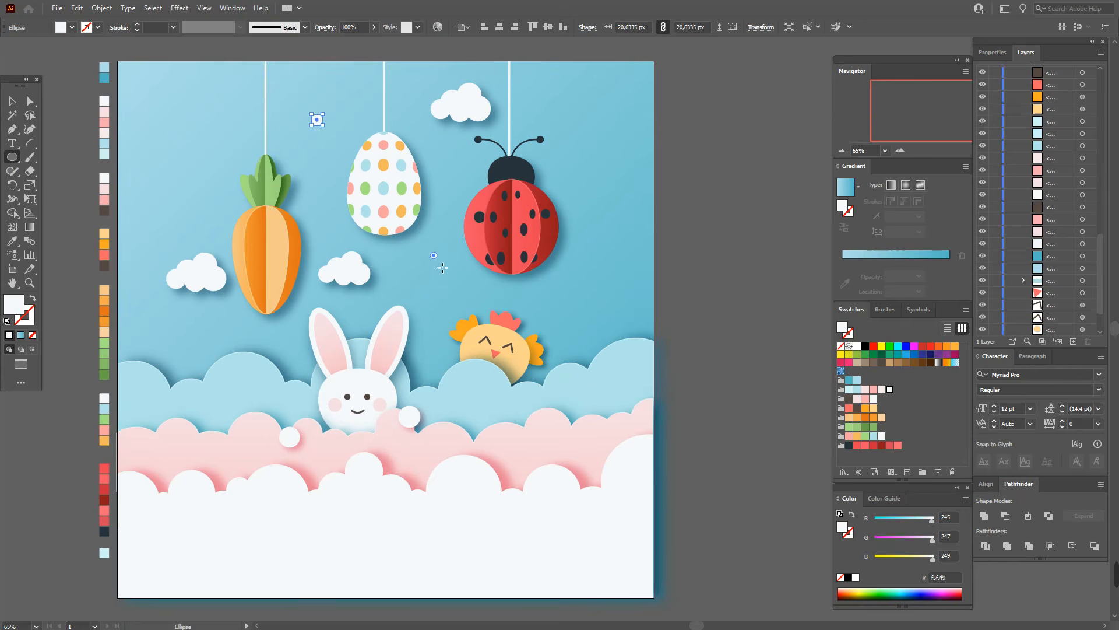
left_click_drag(443, 270, 444, 266)
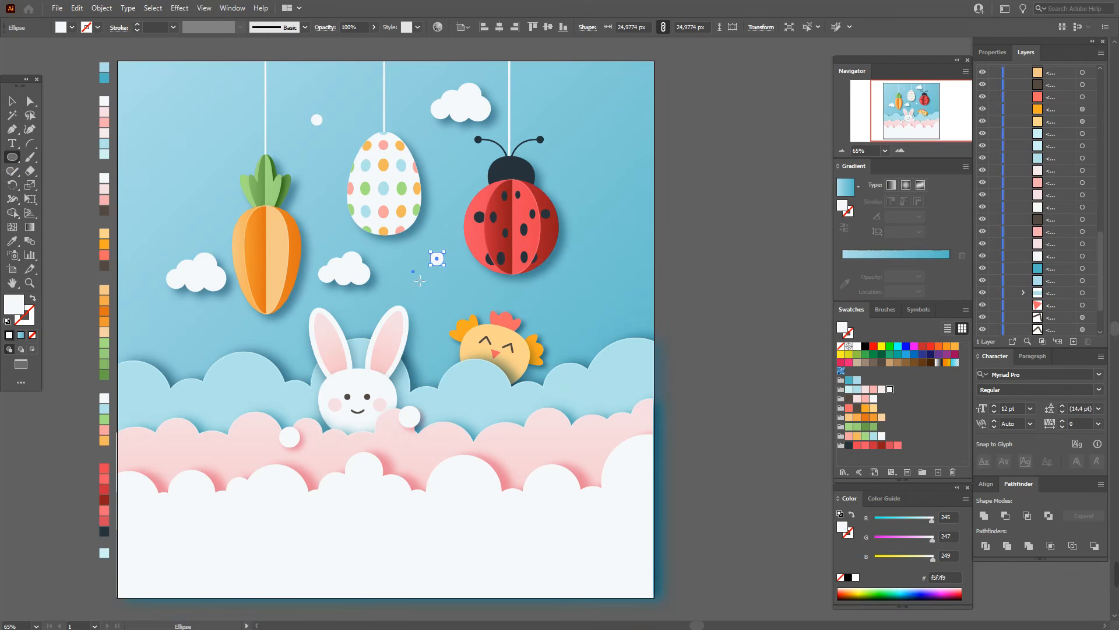
left_click_drag(459, 285, 468, 299)
left_click_drag(227, 319, 242, 331)
left_click_drag(547, 282, 560, 296)
left_click_drag(254, 176, 254, 175)
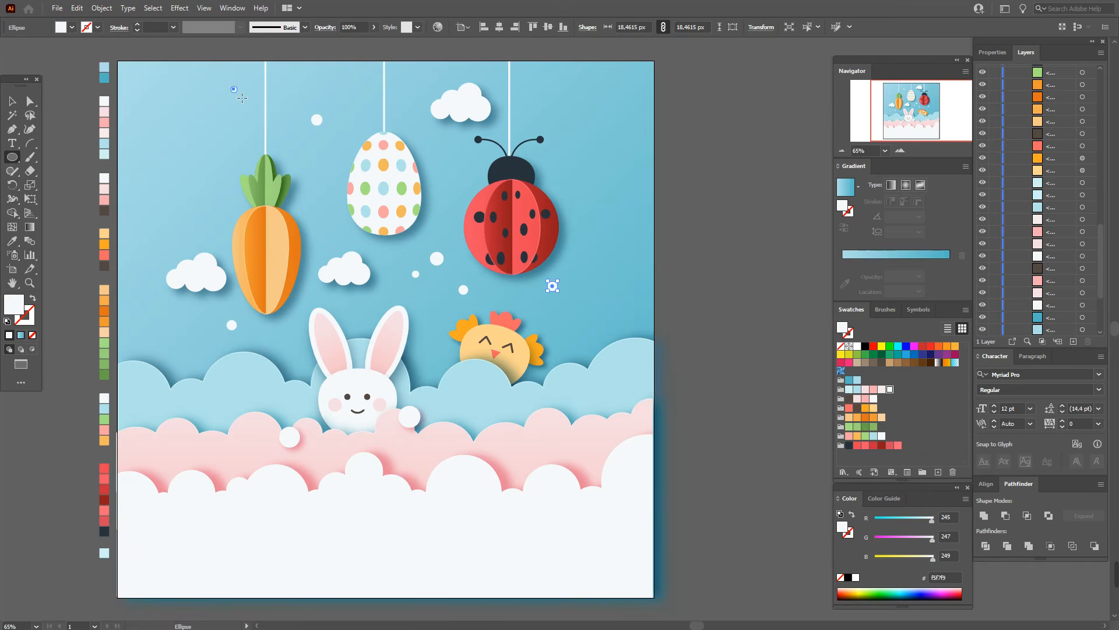
left_click_drag(242, 98, 241, 98)
left_click_drag(545, 78, 555, 92)
left_click_drag(234, 103, 234, 103)
Shrink the dot between the egg and ladybug to about 17 px, nudge the smaller dot below it, and scale down the dot above the chick
left_click(12, 100)
left_click(439, 264)
left_click(439, 261)
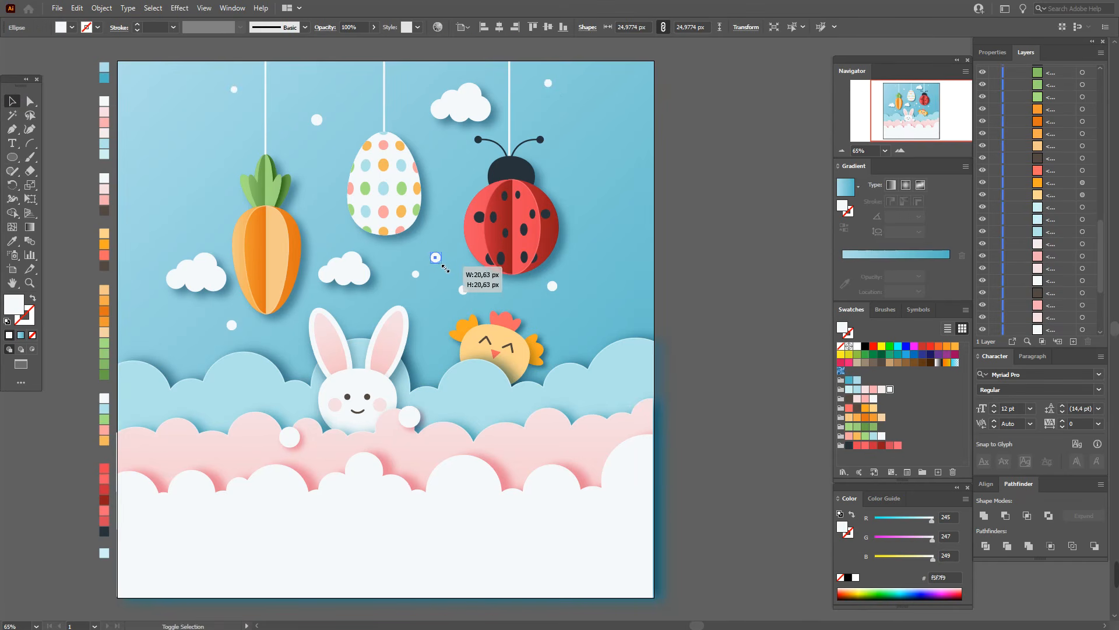
left_click(436, 261)
left_click_drag(436, 261, 440, 260)
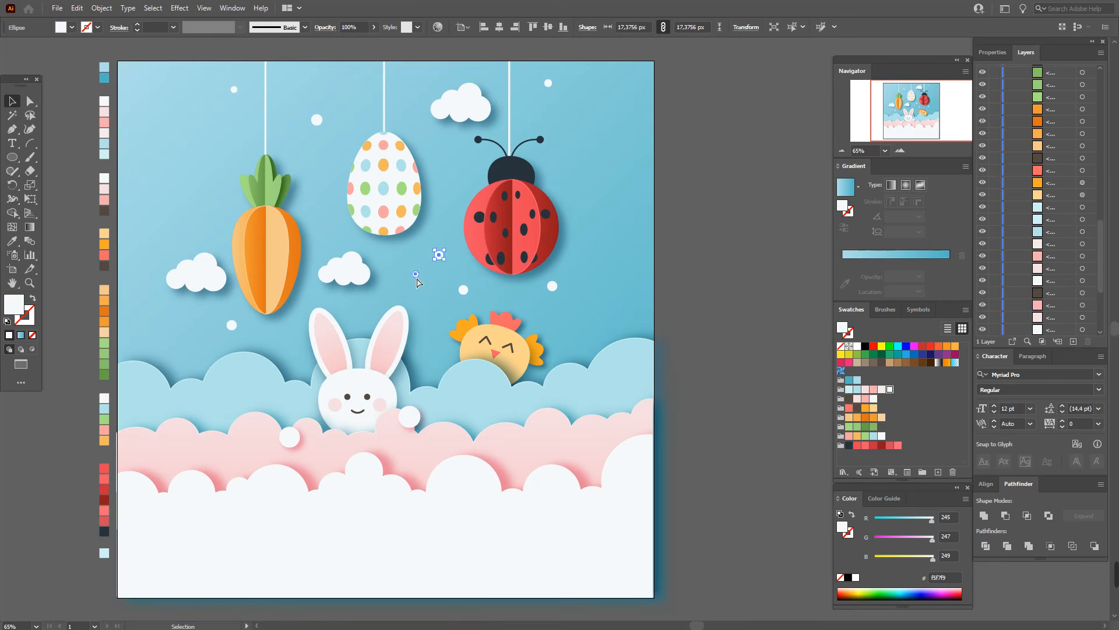
left_click(465, 291)
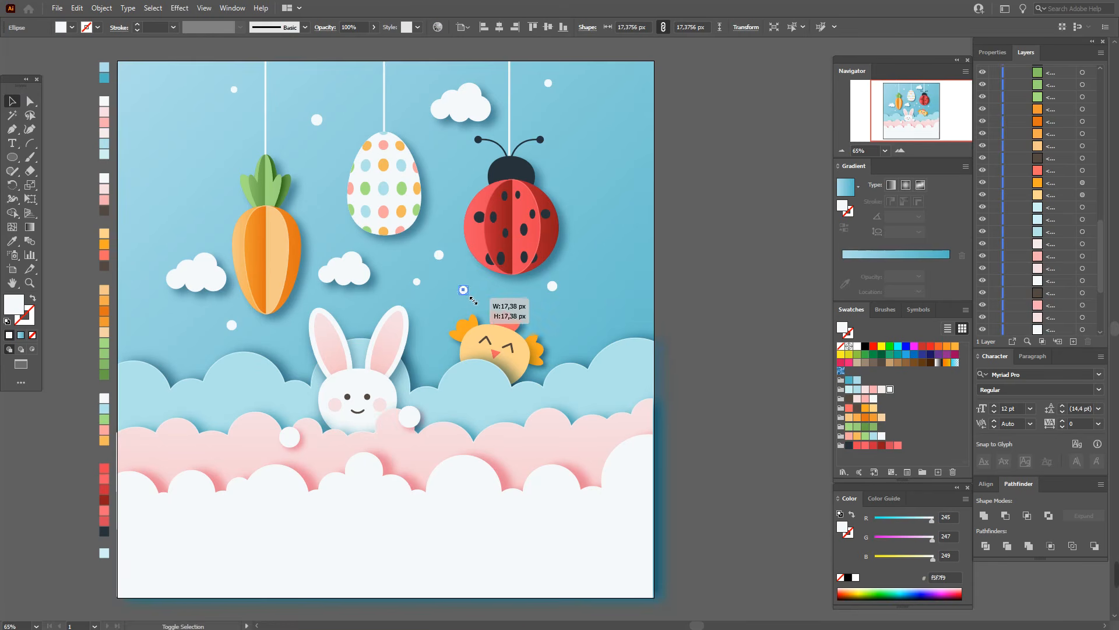
left_click_drag(471, 298, 469, 295)
left_click(691, 296)
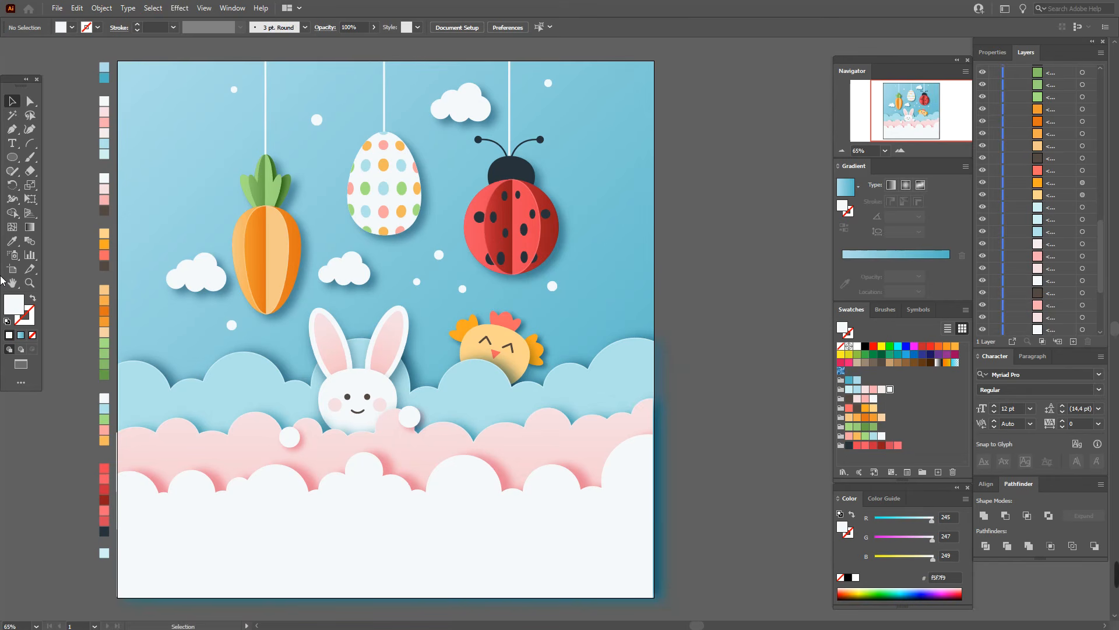
Cover the whole artboard with a square about 1000 px wide, filled with the pale blue #CEF1F4 sampled from the palette
left_click(12, 241)
left_click(105, 552)
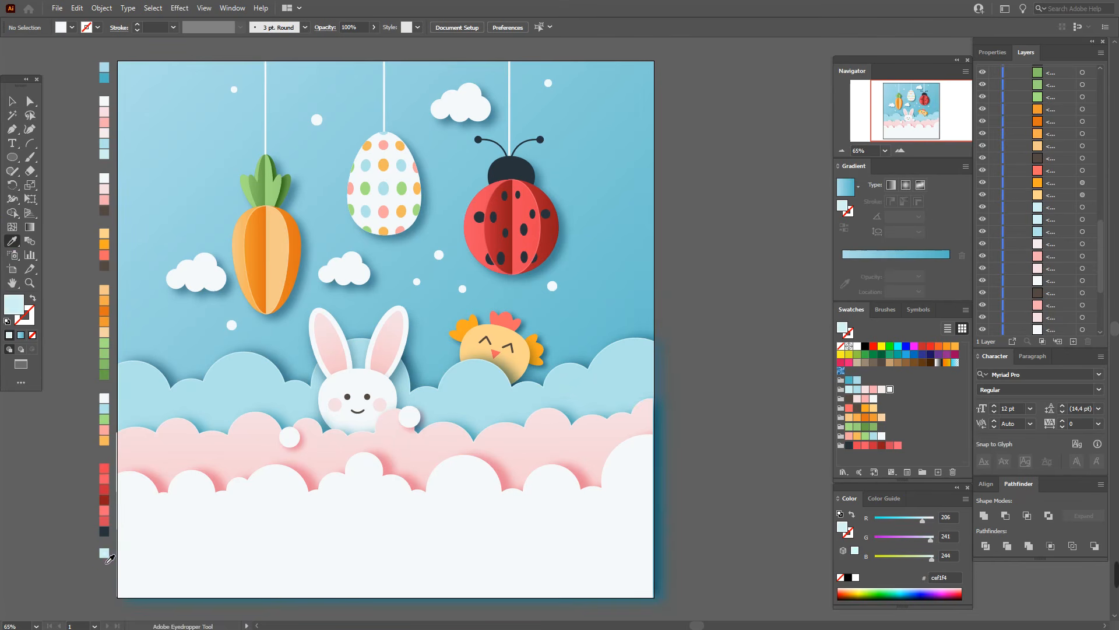
left_click_drag(12, 156, 52, 164)
left_click_drag(118, 61, 651, 604)
Draw a circle about 940 px wide over the pale blue square, move it near the centre and shrink it to about 915 px
left_click_drag(13, 159, 61, 184)
left_click_drag(144, 91, 540, 599)
left_click_drag(539, 598, 536, 590)
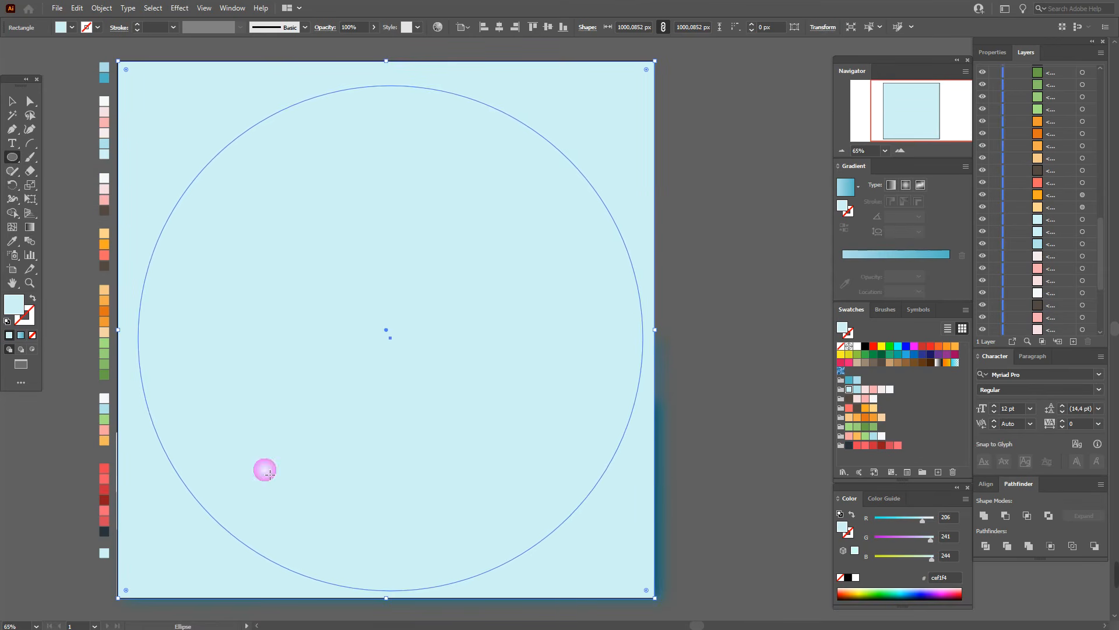
left_click(12, 101)
left_click_drag(392, 338, 389, 327)
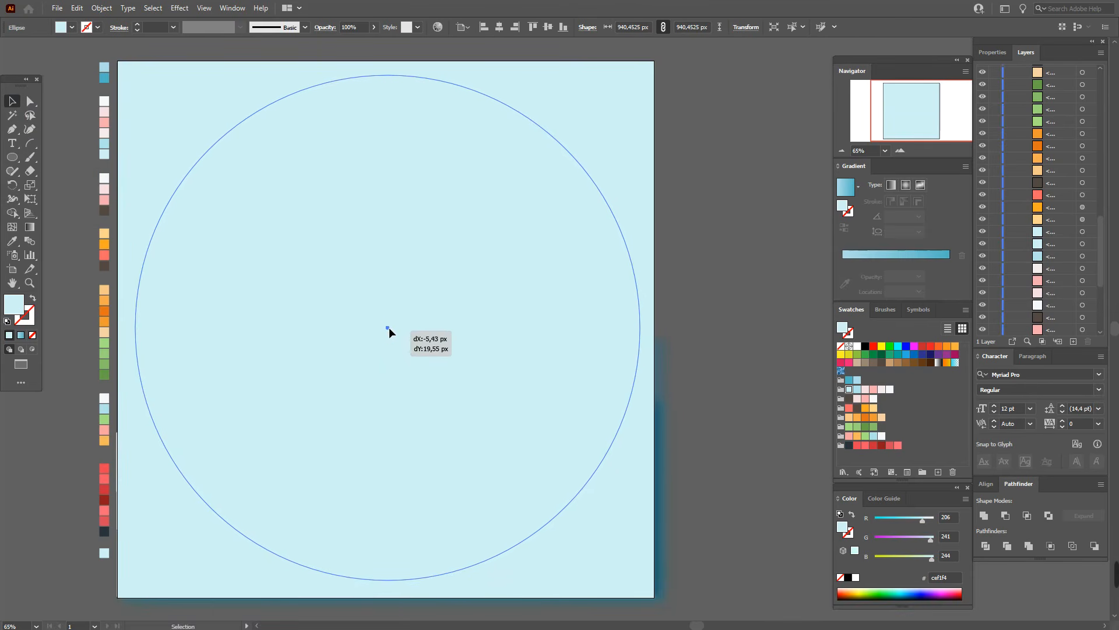
left_click_drag(389, 327, 390, 327)
left_click(389, 309)
left_click_drag(394, 82, 394, 90)
left_click_drag(386, 578, 395, 579)
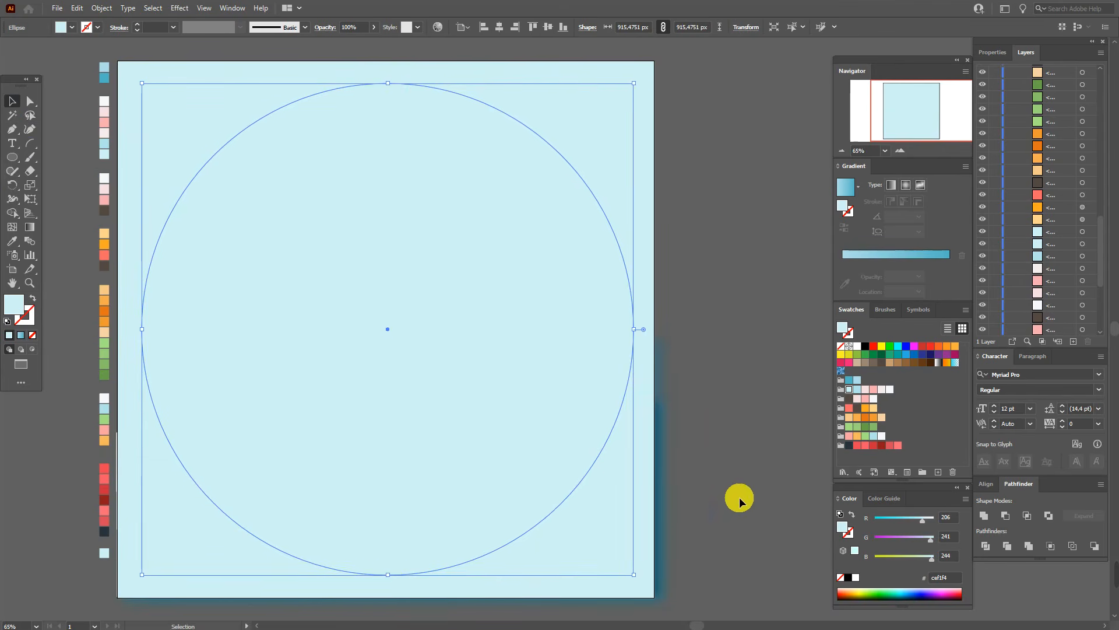
Align the circle and square on their horizontal and vertical centres and cut the circle out using Pathfinder Exclude
left_click(579, 134)
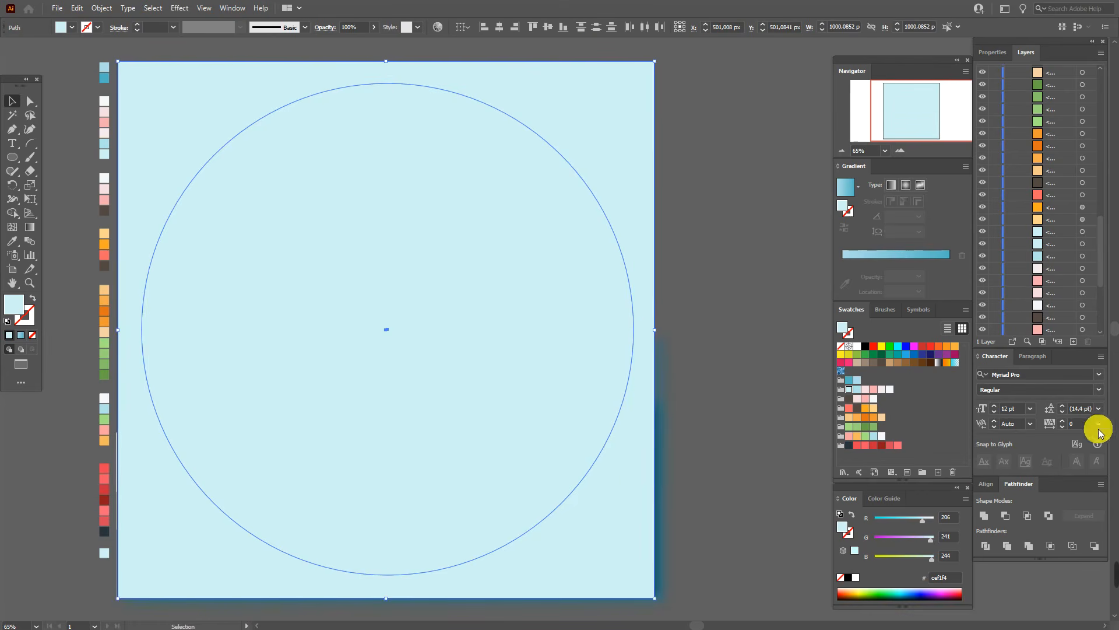
left_click(987, 484)
left_click(1005, 517)
left_click(1076, 516)
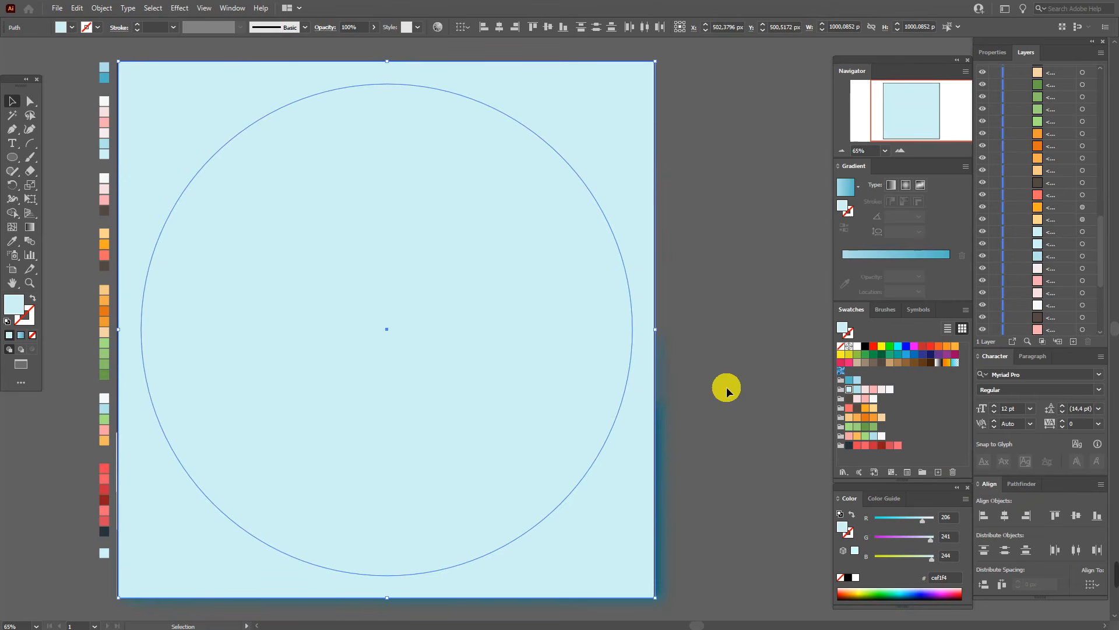
left_click(1018, 484)
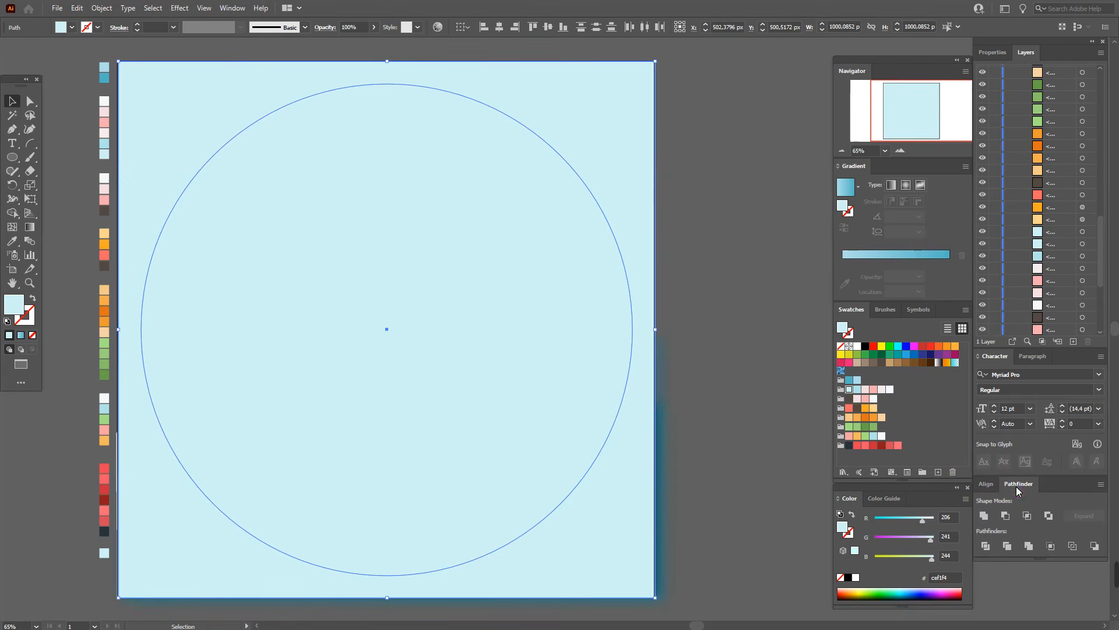
left_click(1051, 517)
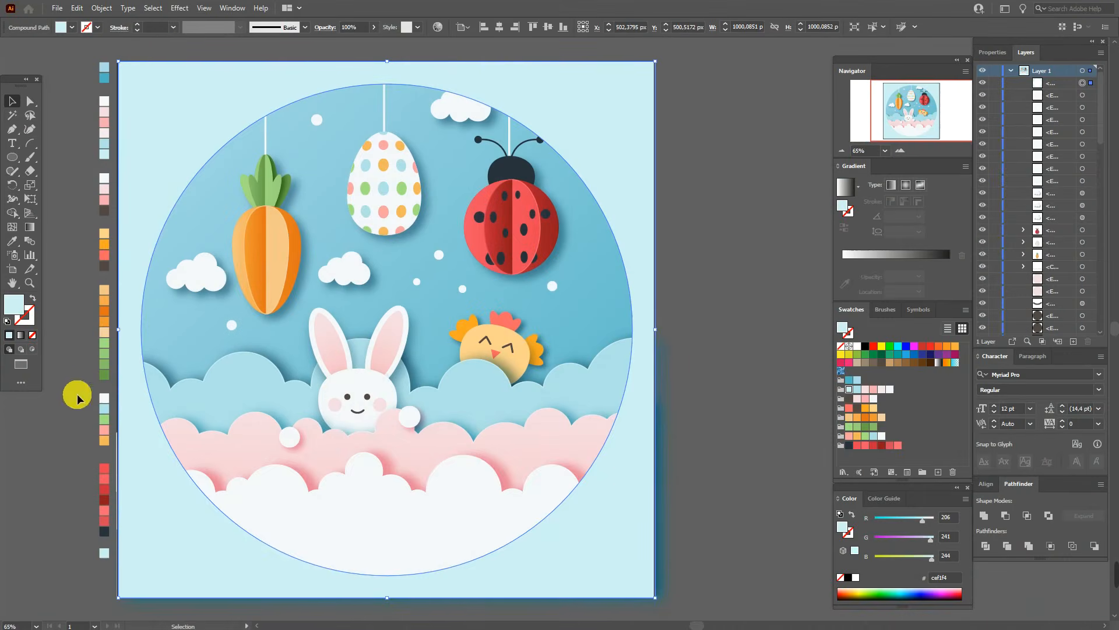
Add a Multiply drop shadow to the pale blue frame with 70% opacity, 20 px X and Y offsets and 10 px blur
left_click(181, 8)
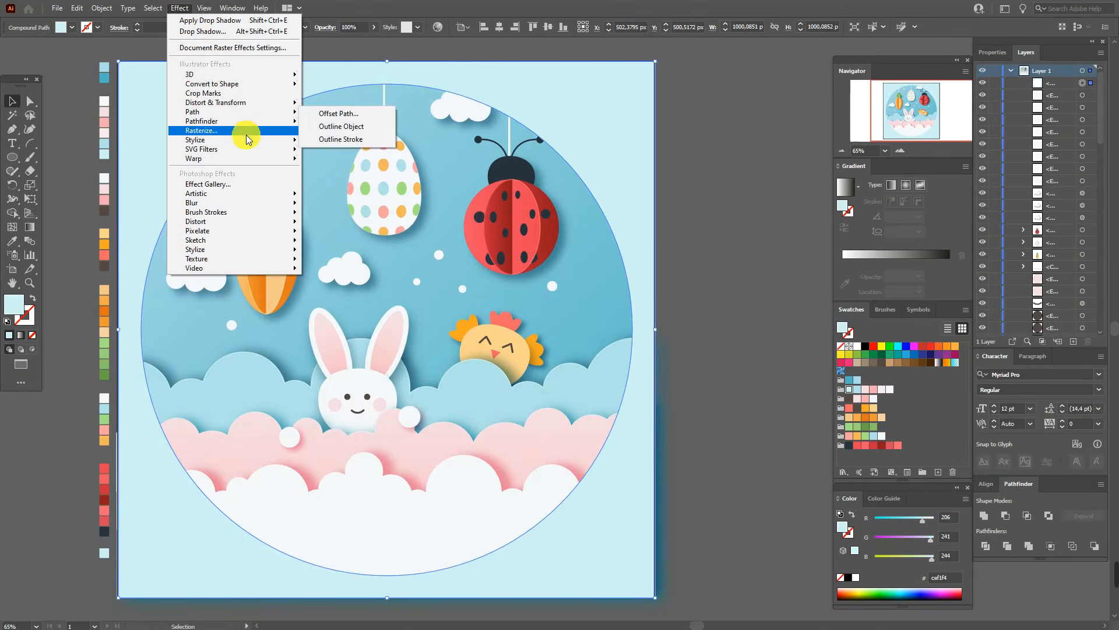
mouse_move(246, 146)
left_click(348, 141)
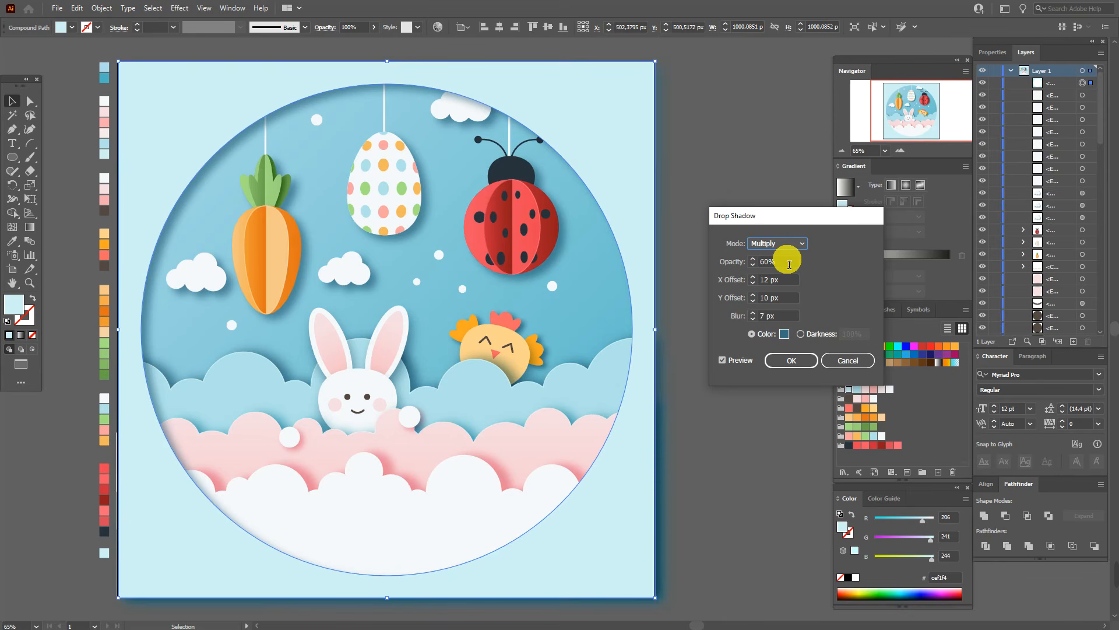
left_click_drag(789, 264, 754, 261)
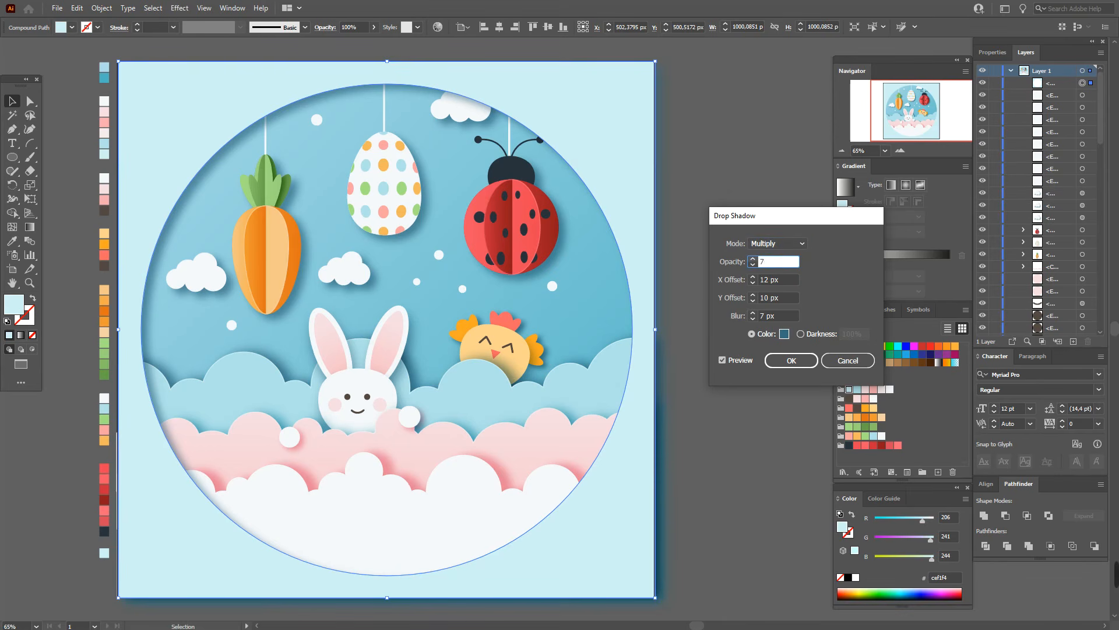
left_click_drag(782, 282, 724, 285)
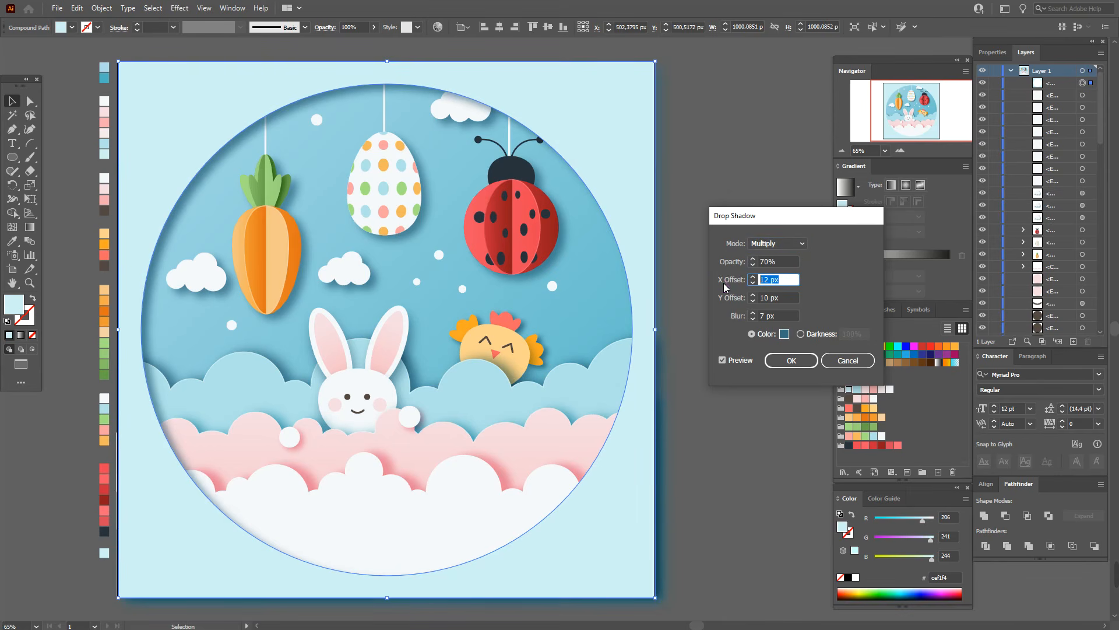
type("20")
left_click_drag(805, 309, 710, 302)
type("20")
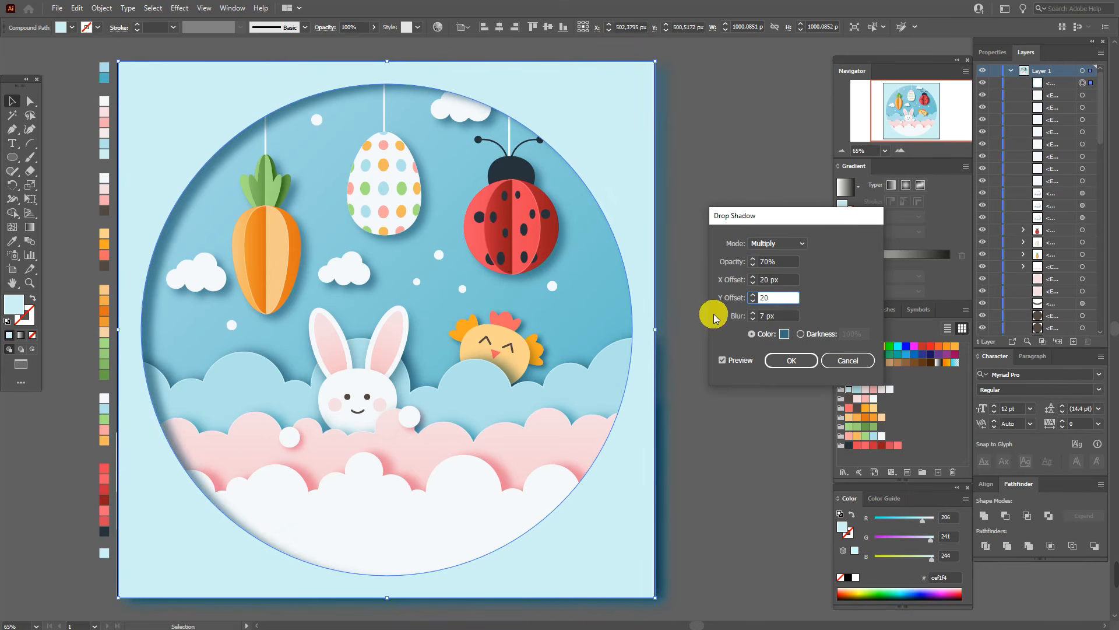
left_click_drag(780, 315, 717, 319)
type("10")
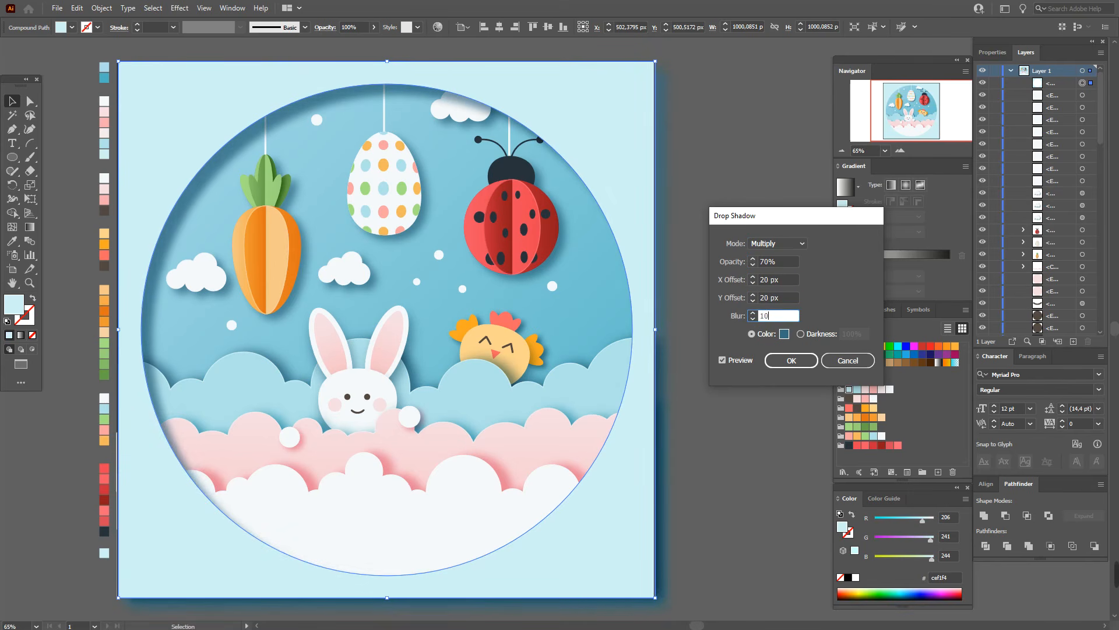
left_click(781, 359)
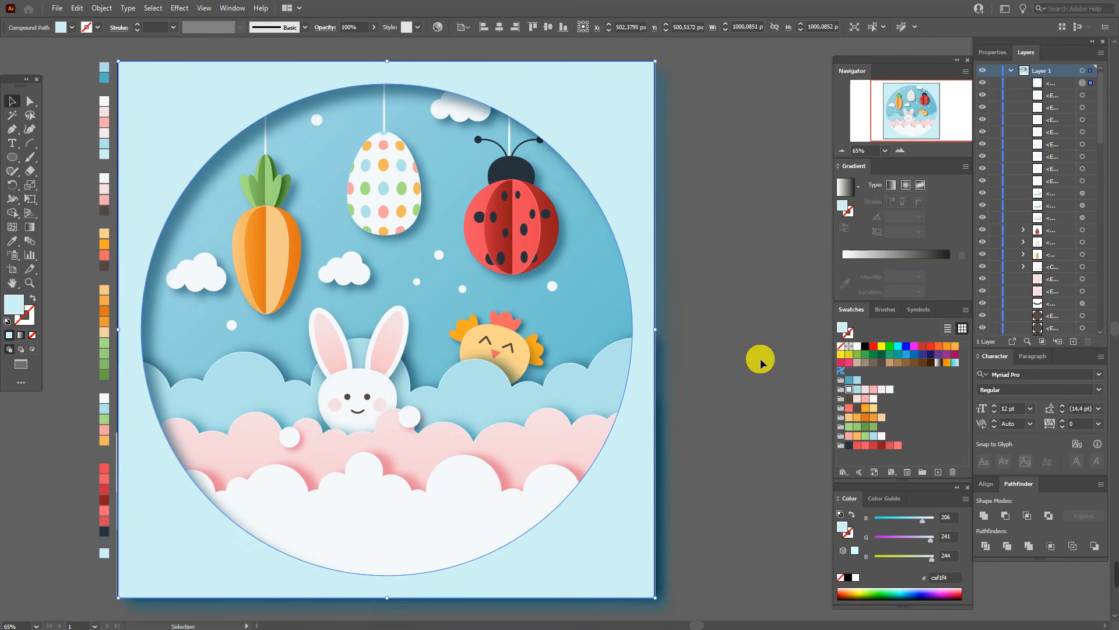
left_click(719, 409)
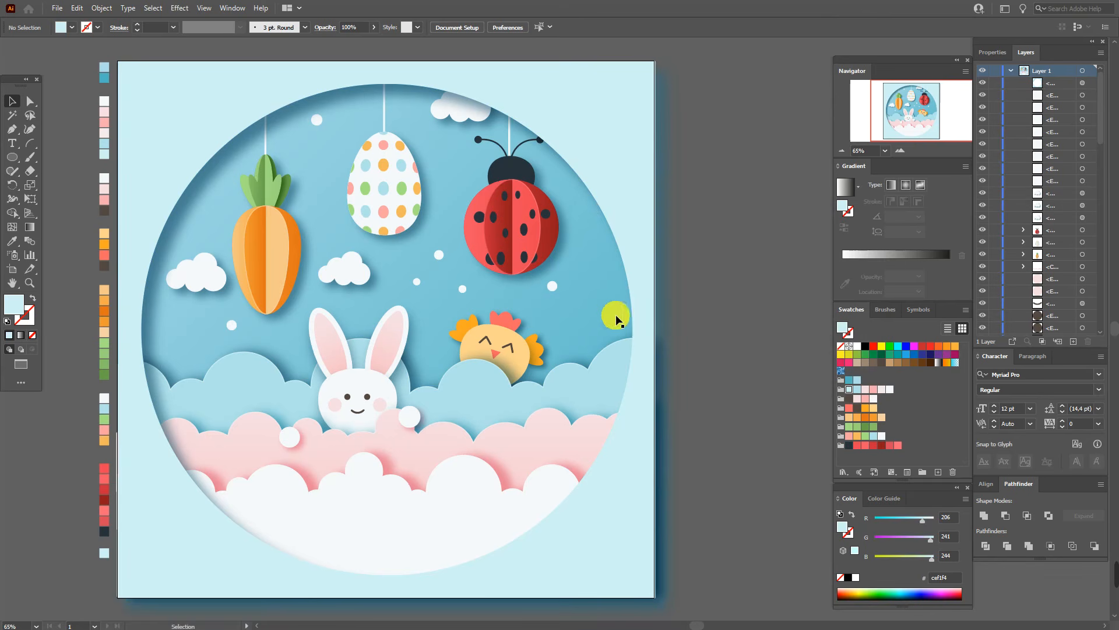
Move the hanging ladybug slightly down and right so it sits lower within the round opening
left_click(513, 217)
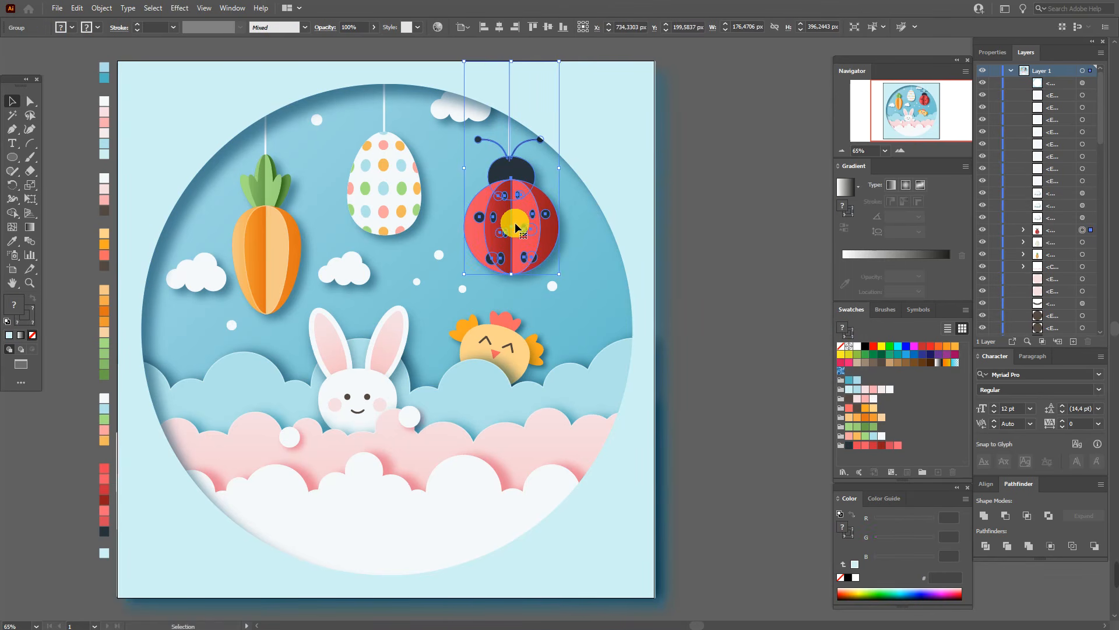
left_click(526, 220)
left_click_drag(523, 220, 525, 239)
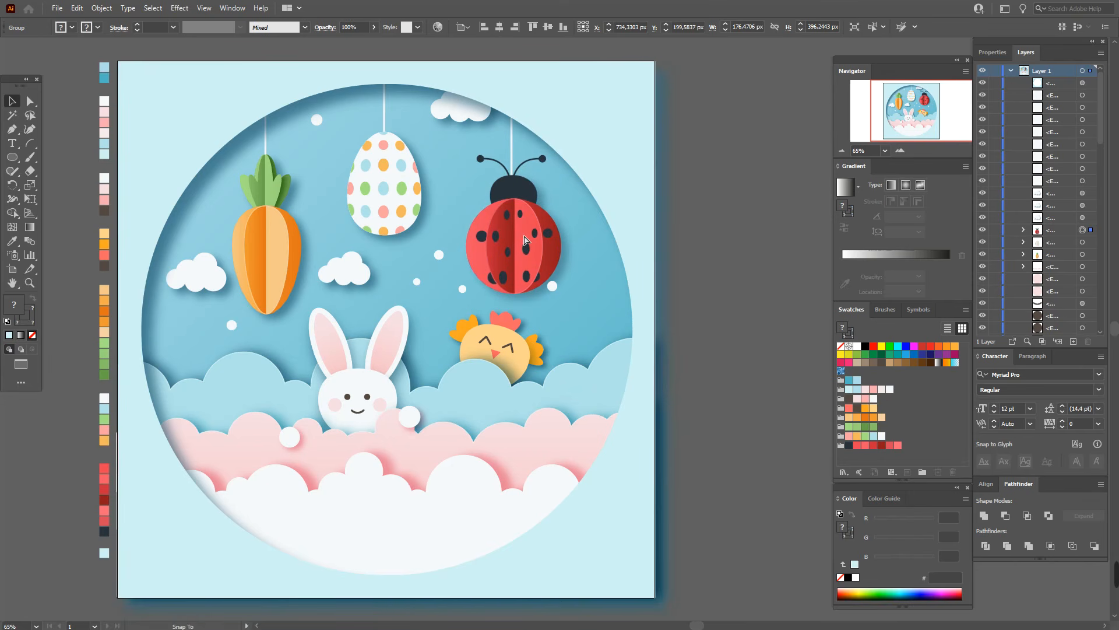
left_click_drag(524, 239, 524, 239)
left_click(655, 251)
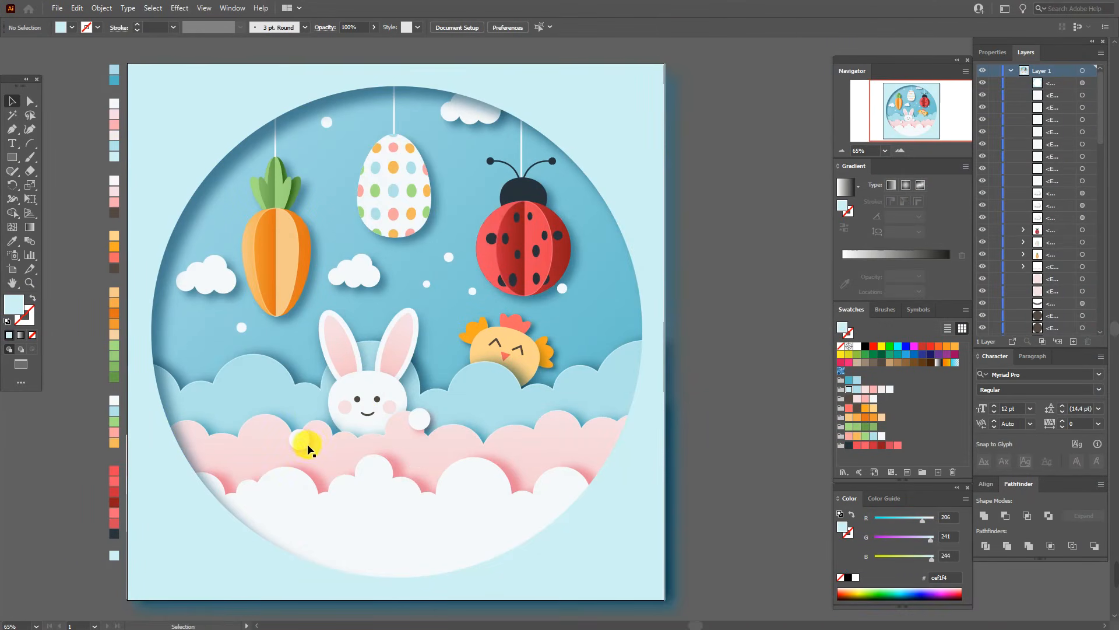
Move the bunny's detached paw circle up and closer to its body, onto the edge of the pink cloud
left_click(299, 439)
left_click(299, 441)
left_click_drag(312, 429, 313, 428)
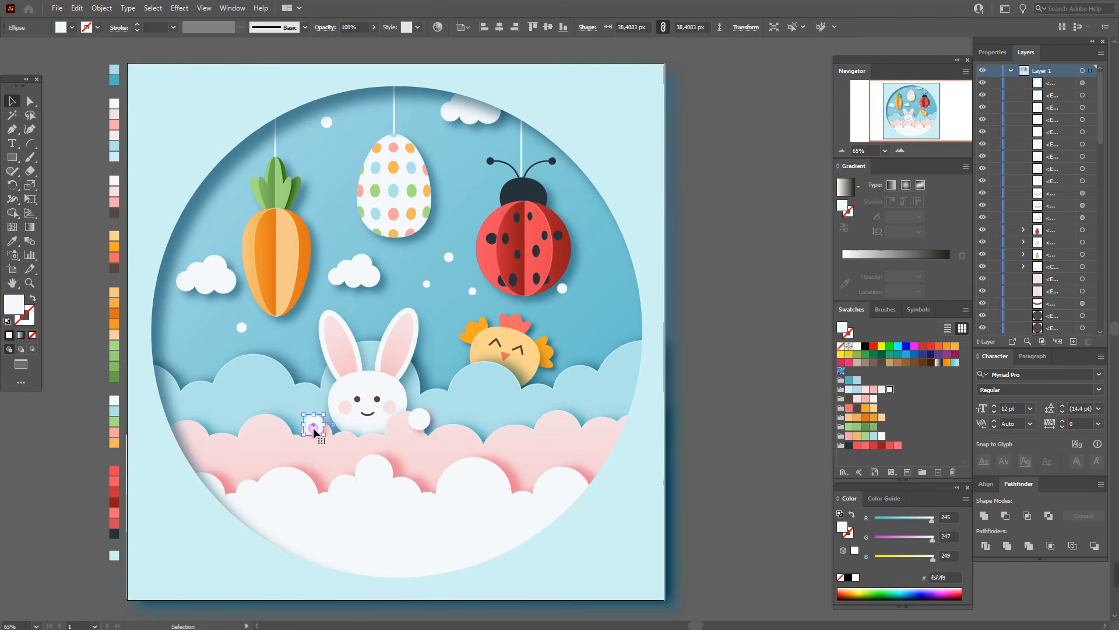
left_click(705, 430)
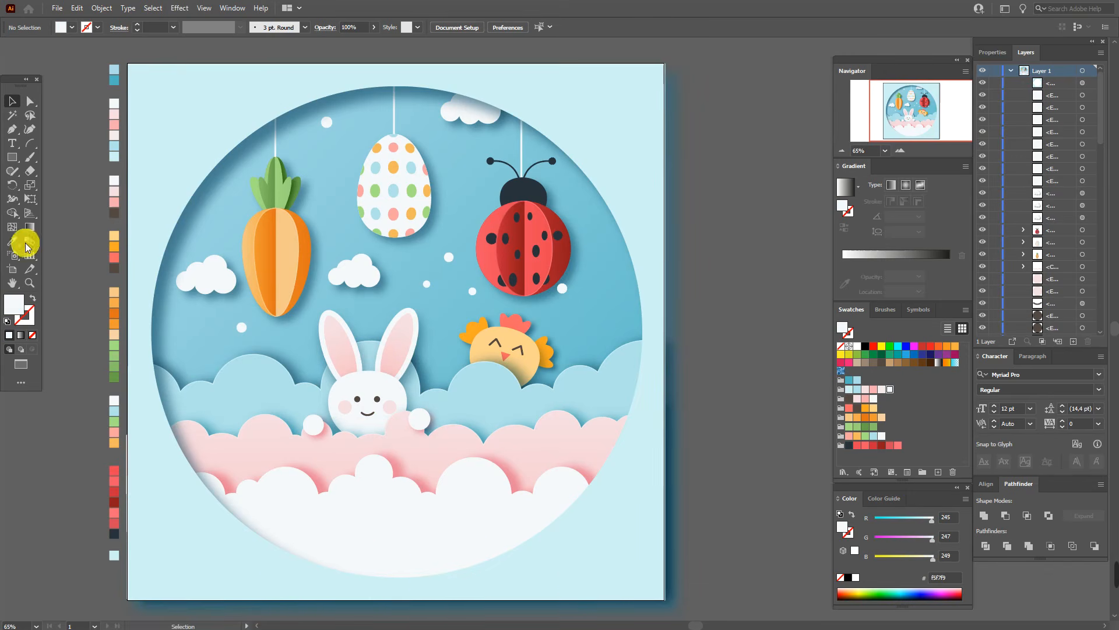
Draw a square about 994 px wide over the artboard and use it as a clipping mask for the entire illustration
left_click(13, 158)
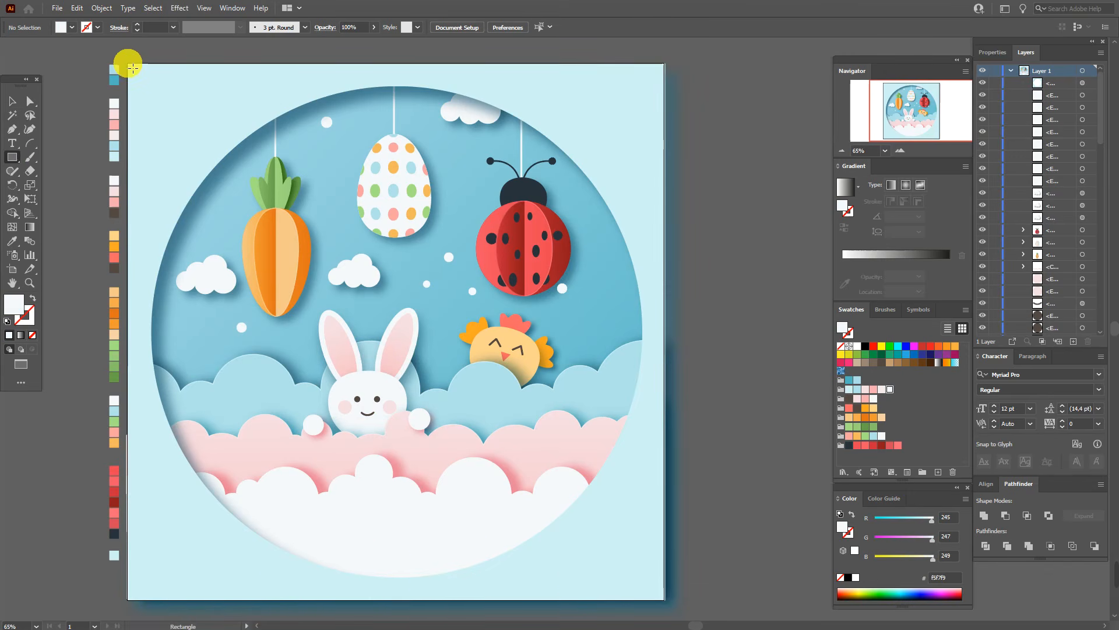
left_click_drag(134, 68, 668, 602)
left_click(12, 101)
left_click_drag(138, 62, 697, 602)
right_click(581, 387)
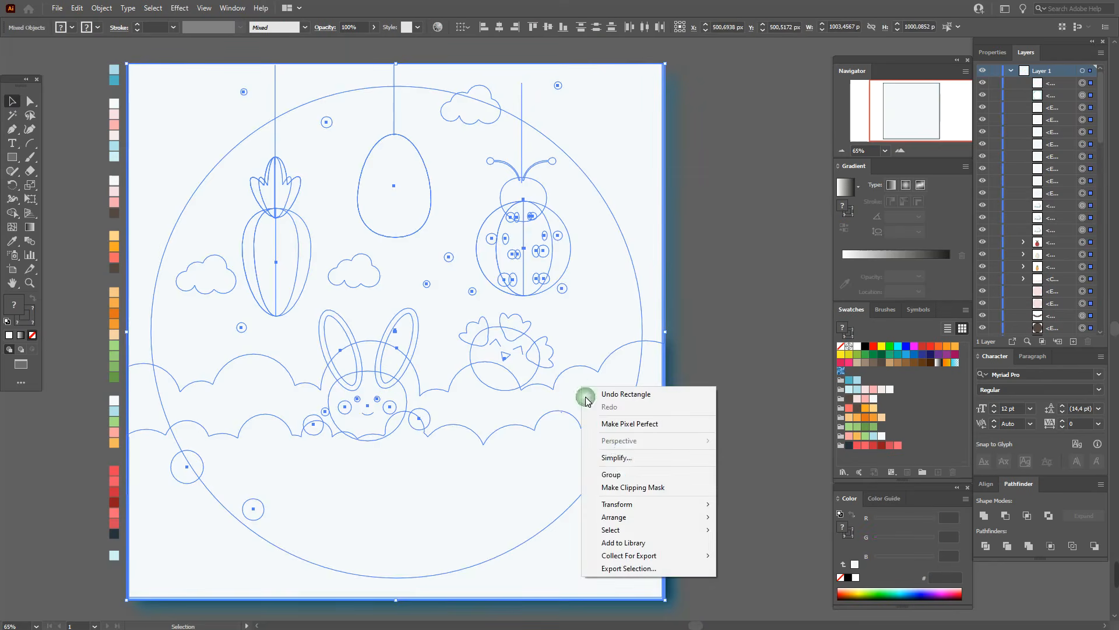
left_click(637, 489)
left_click(730, 427)
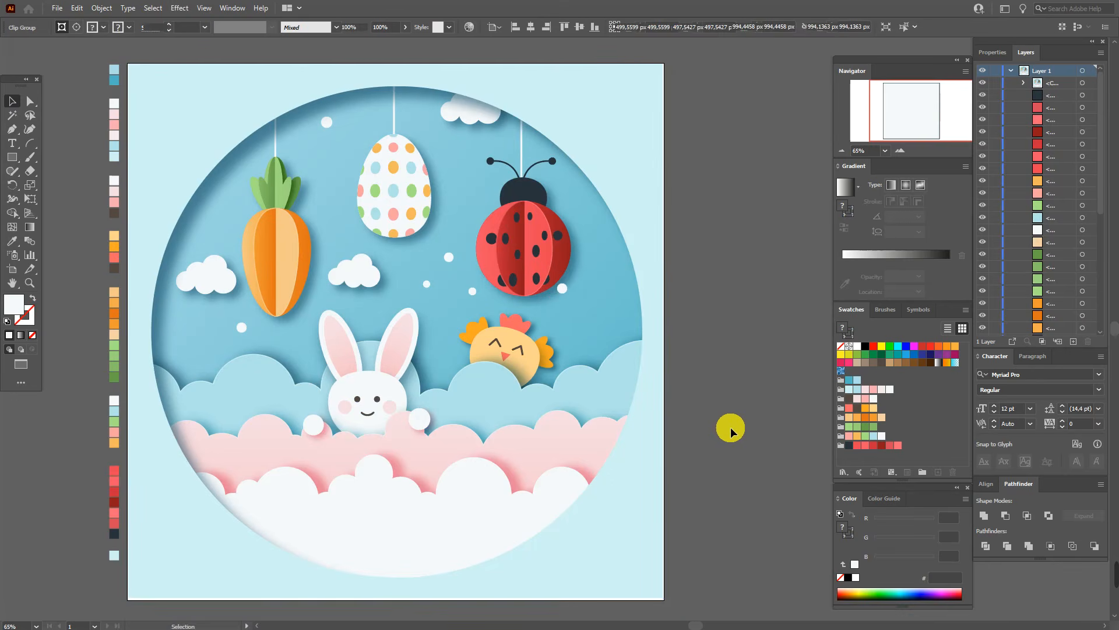